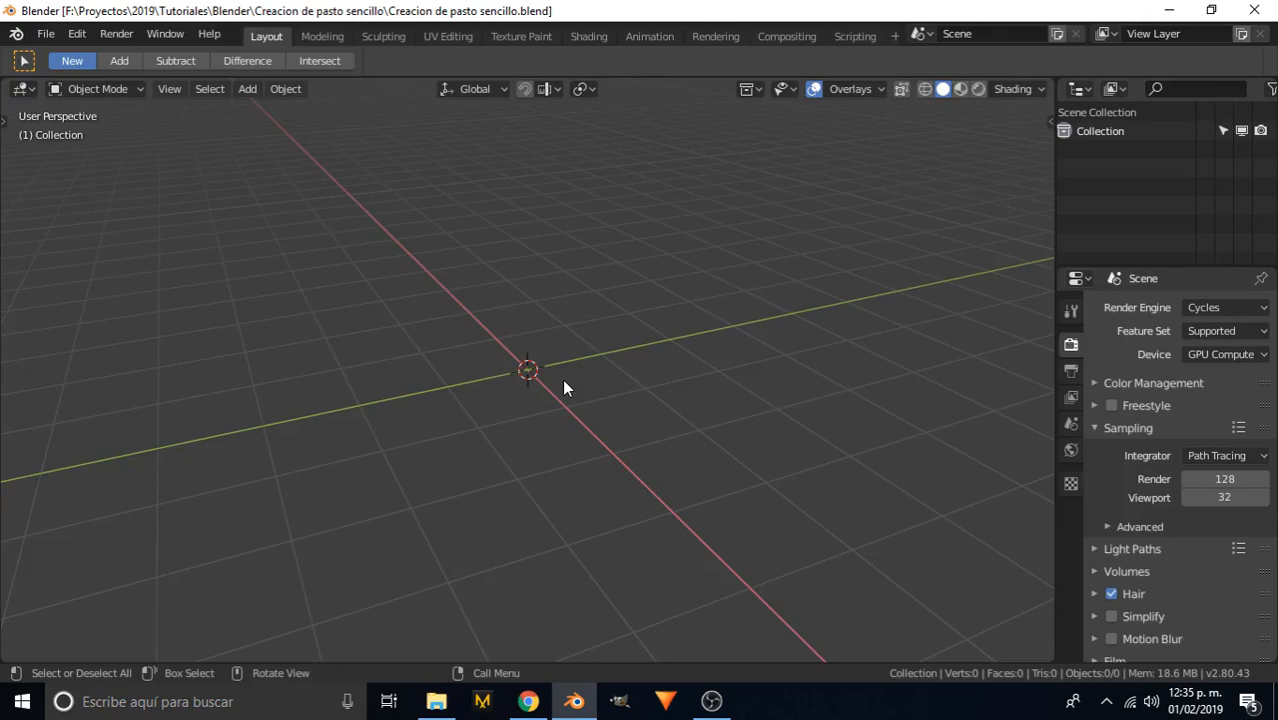
# - Switch to File Explorer and examine the grass blades in the Grass_Atlas_diffuse image from the Texturas folder
pyautogui.click(436, 701)
pyautogui.click(125, 100)
pyautogui.doubleClick(125, 100)
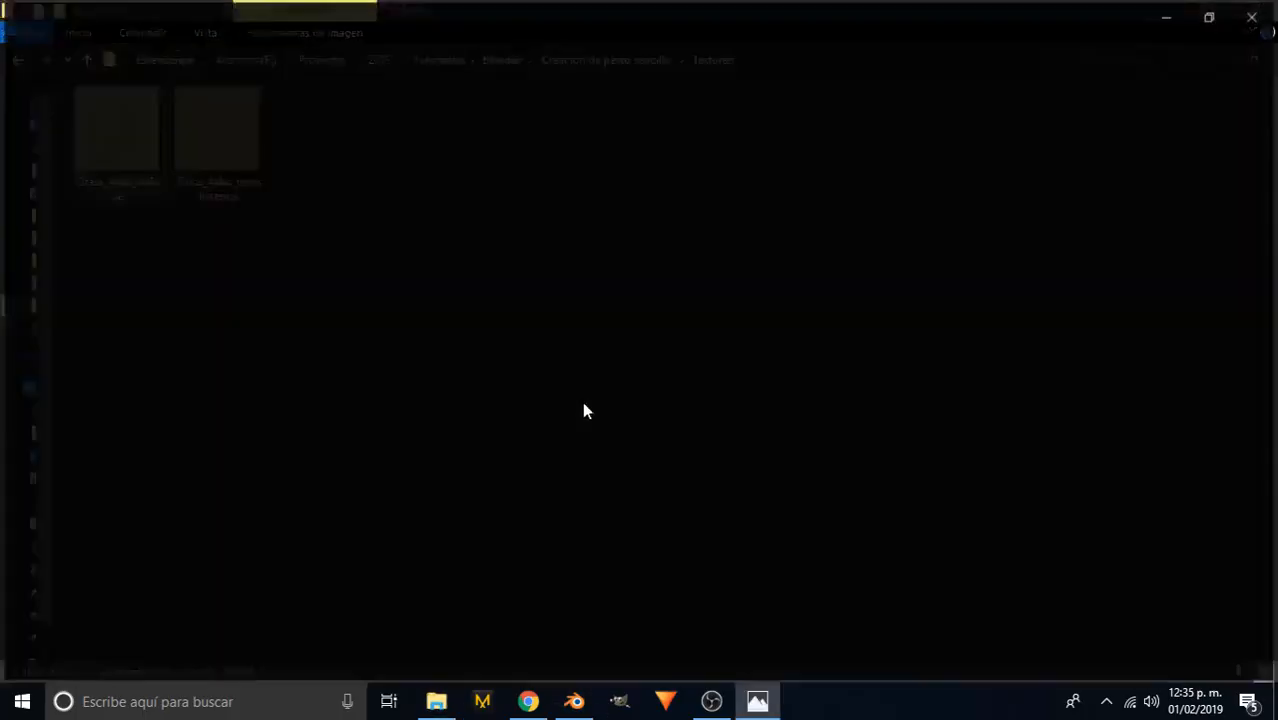
pyautogui.scroll(2, 455, 490)
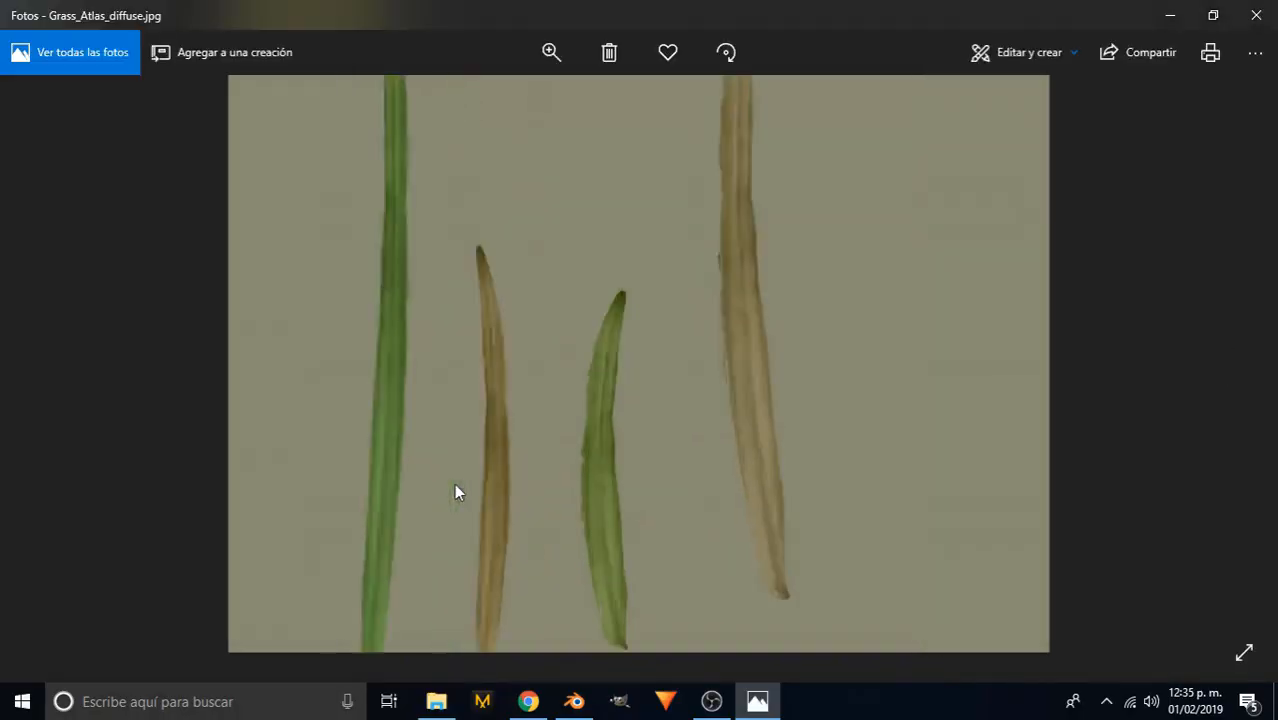
pyautogui.scroll(-2, 440, 465)
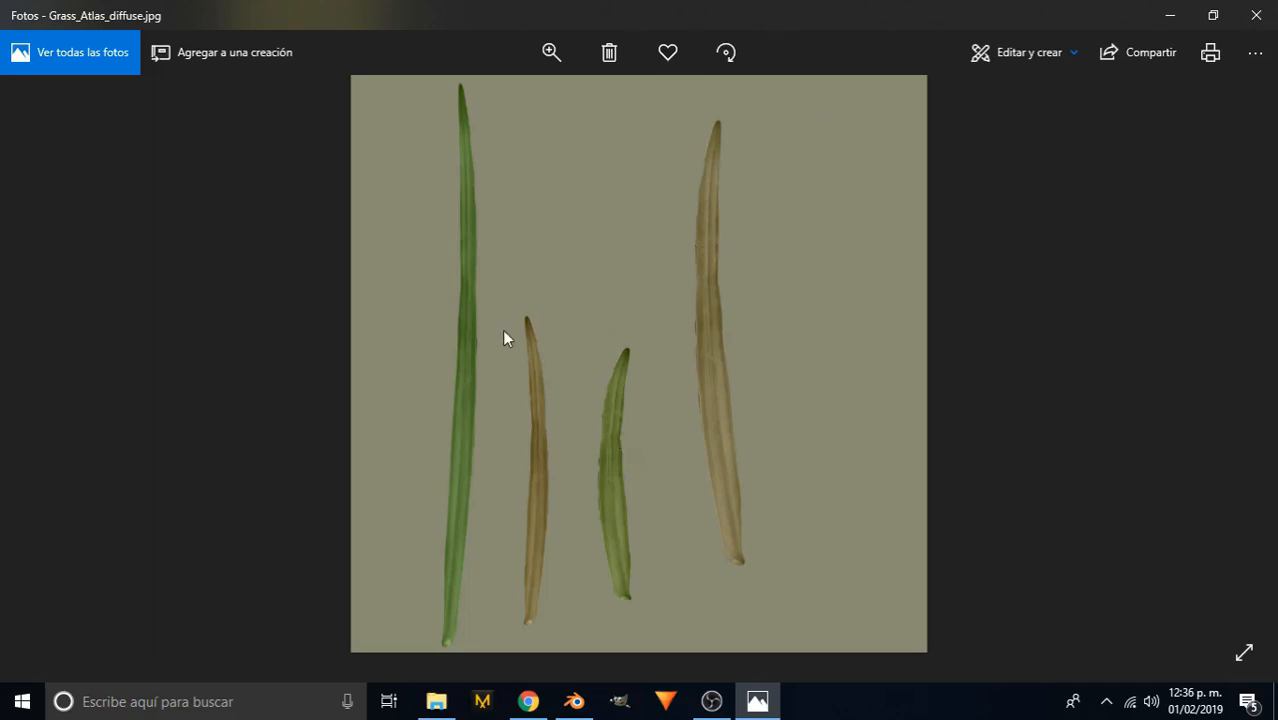
pyautogui.scroll(2, 502, 337)
pyautogui.scroll(-2, 502, 291)
pyautogui.click(1168, 16)
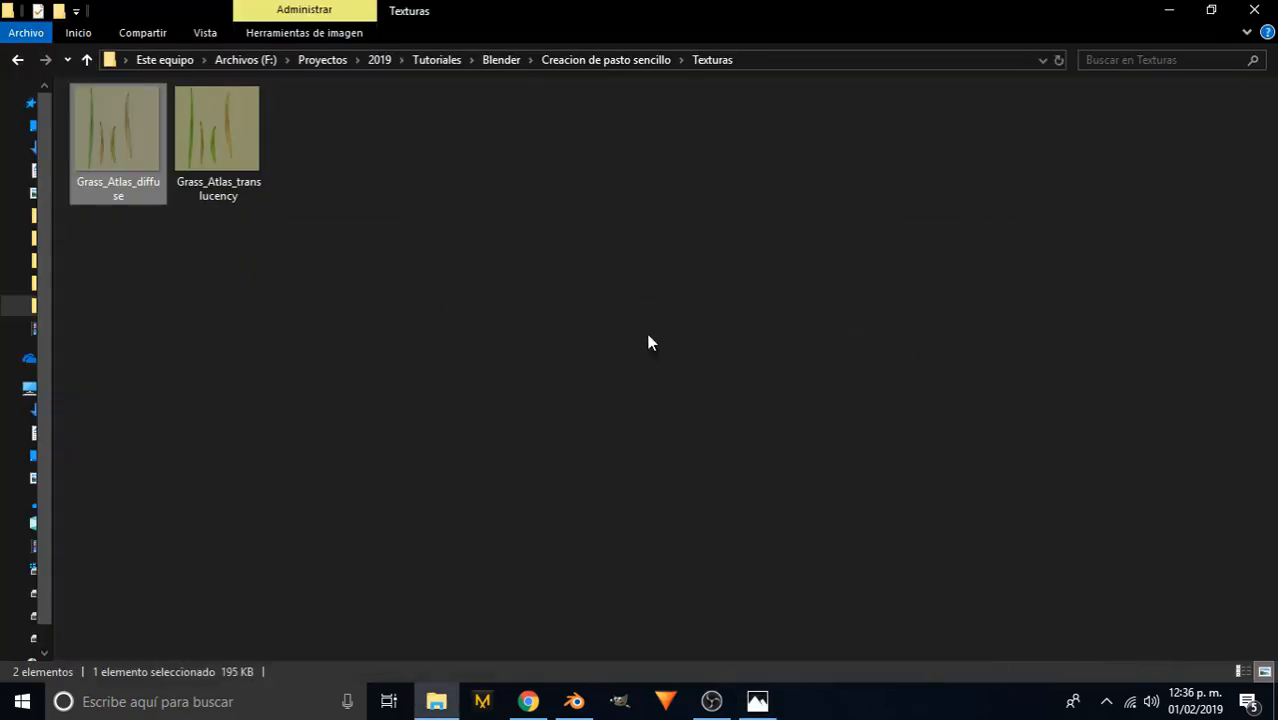
# - Go up to the Creacion de pasto sencillo project folder and look through the images in Referencias
pyautogui.click(648, 342)
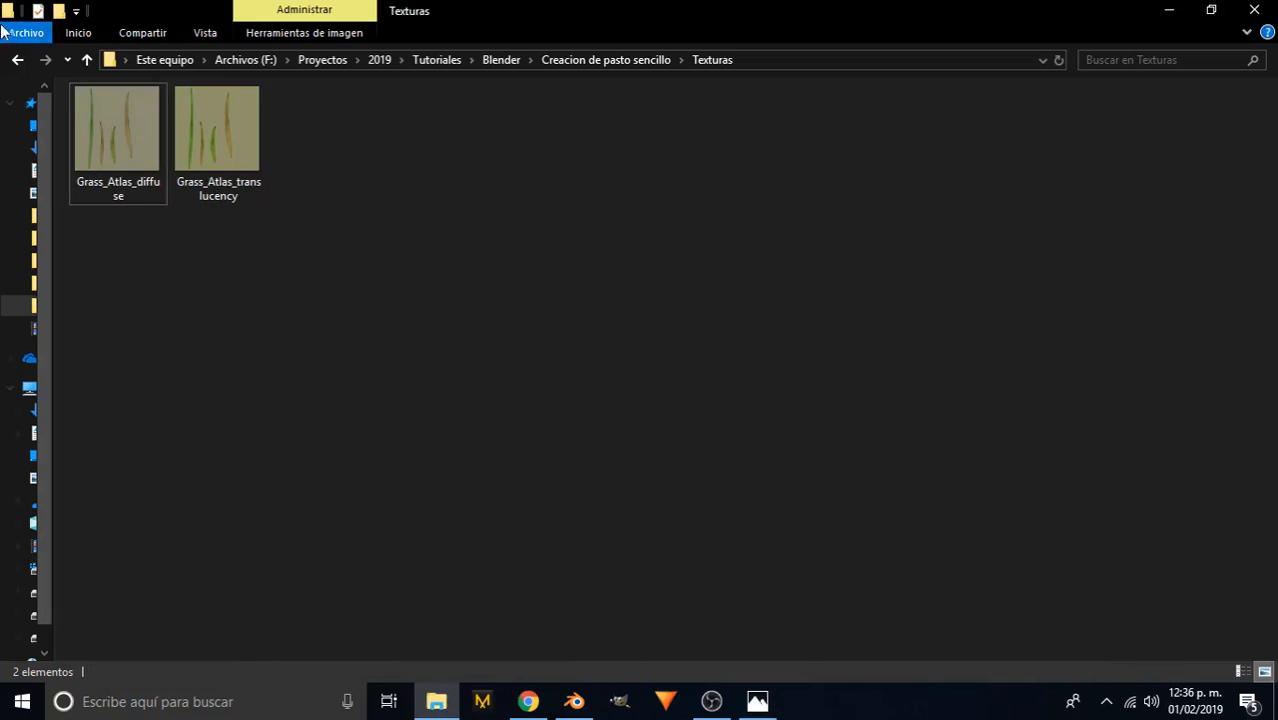
pyautogui.click(626, 61)
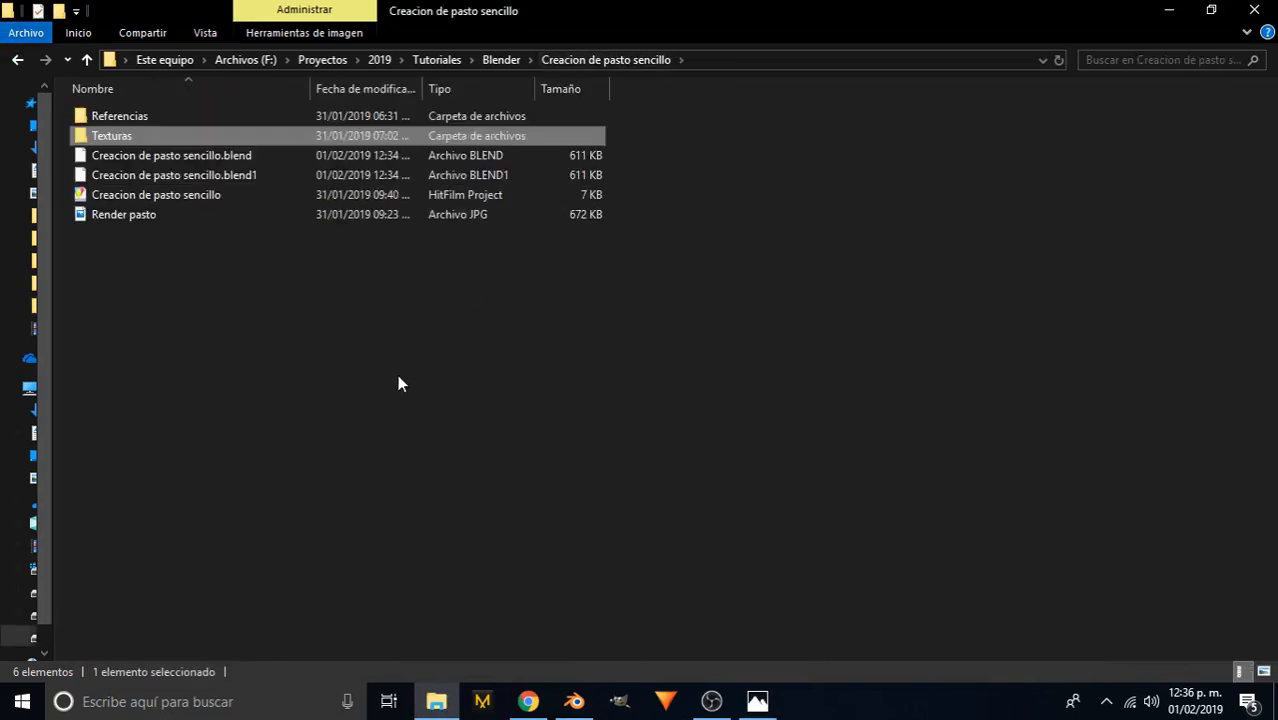
pyautogui.doubleClick(158, 122)
pyautogui.doubleClick(120, 138)
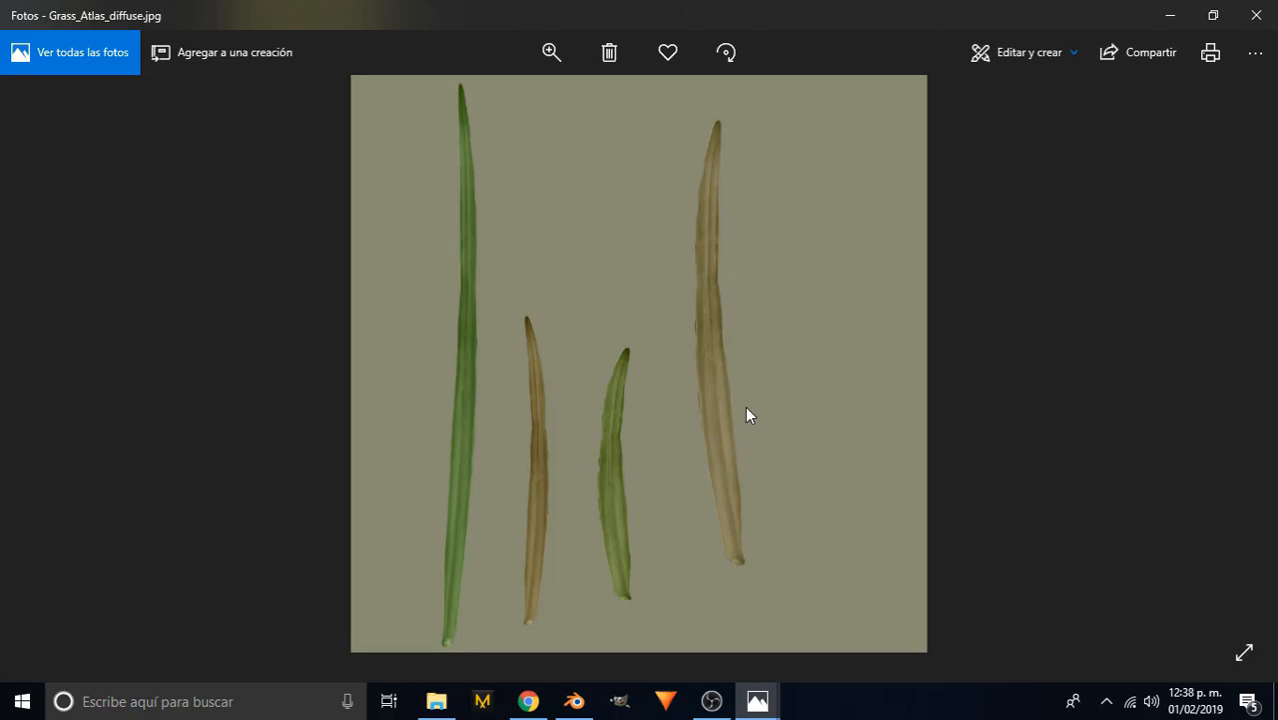
# - Switch to Blender and add a mesh plane at the origin in top orthographic view
pyautogui.click(574, 701)
pyautogui.moveTo(260, 385); pyautogui.dragTo(499, 357, button='middle')
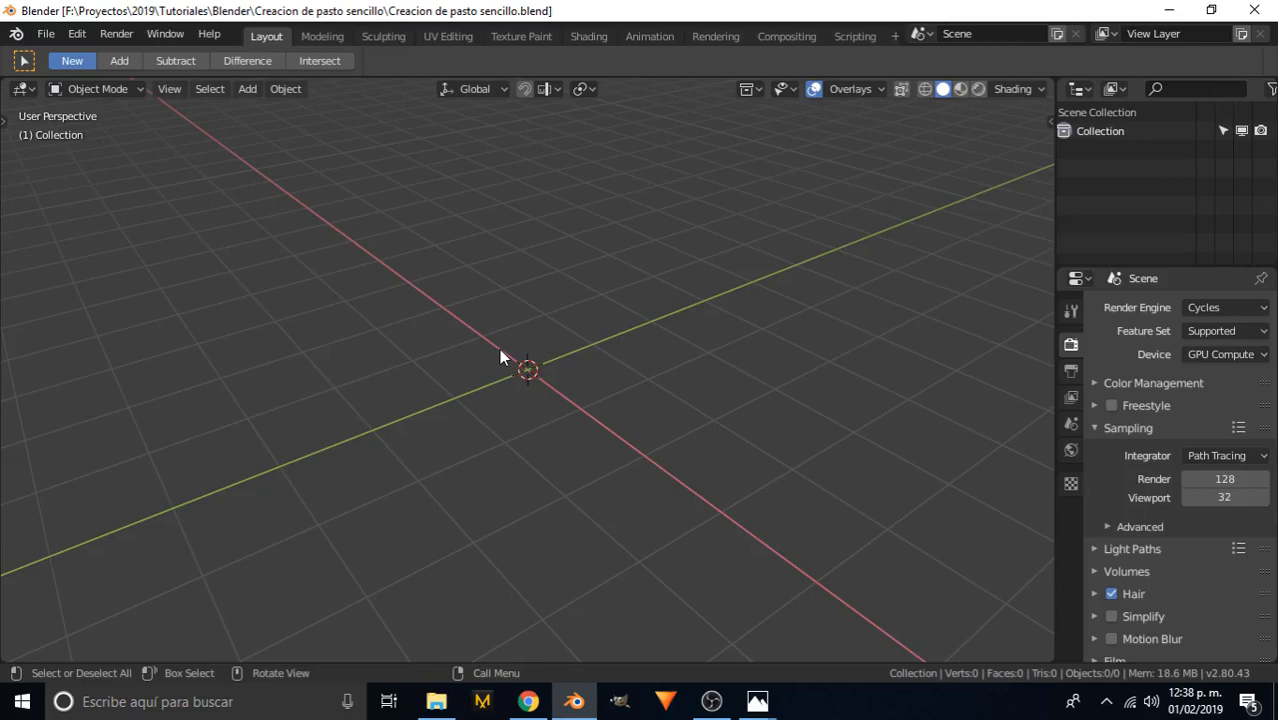
pyautogui.press('KP_7')
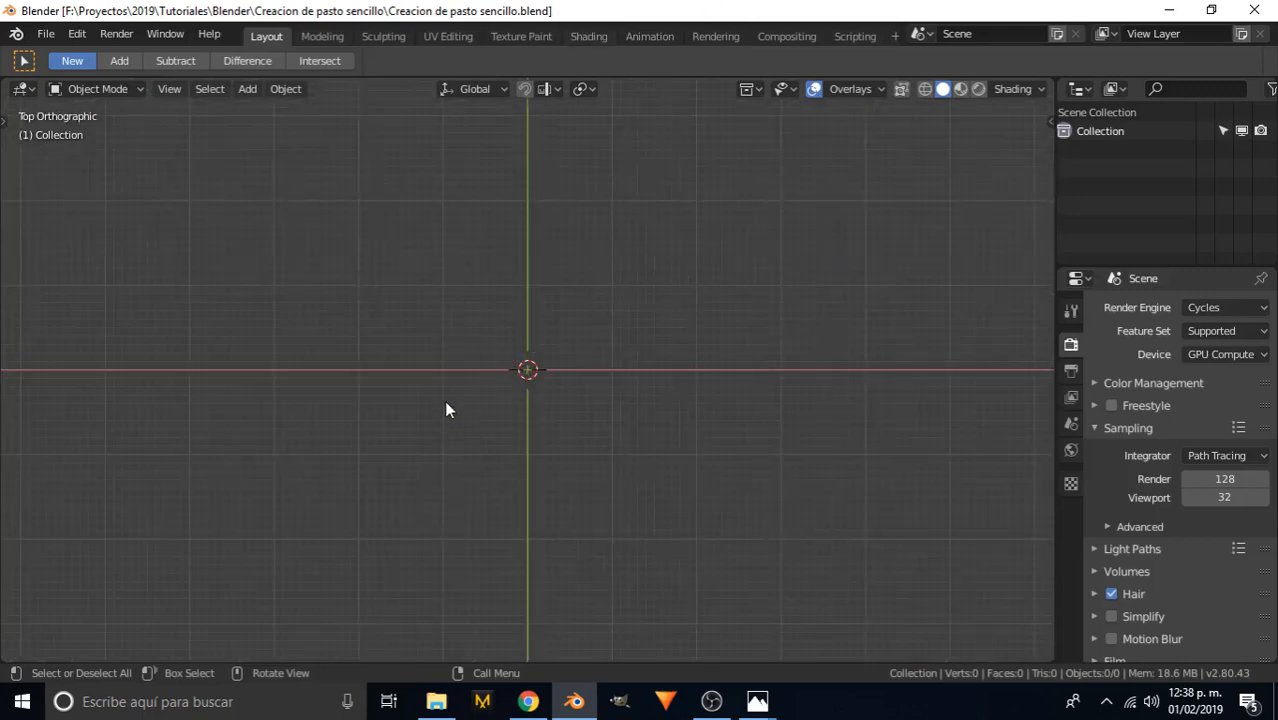
pyautogui.hotkey('shift', 'a')
pyautogui.moveTo(468, 228)
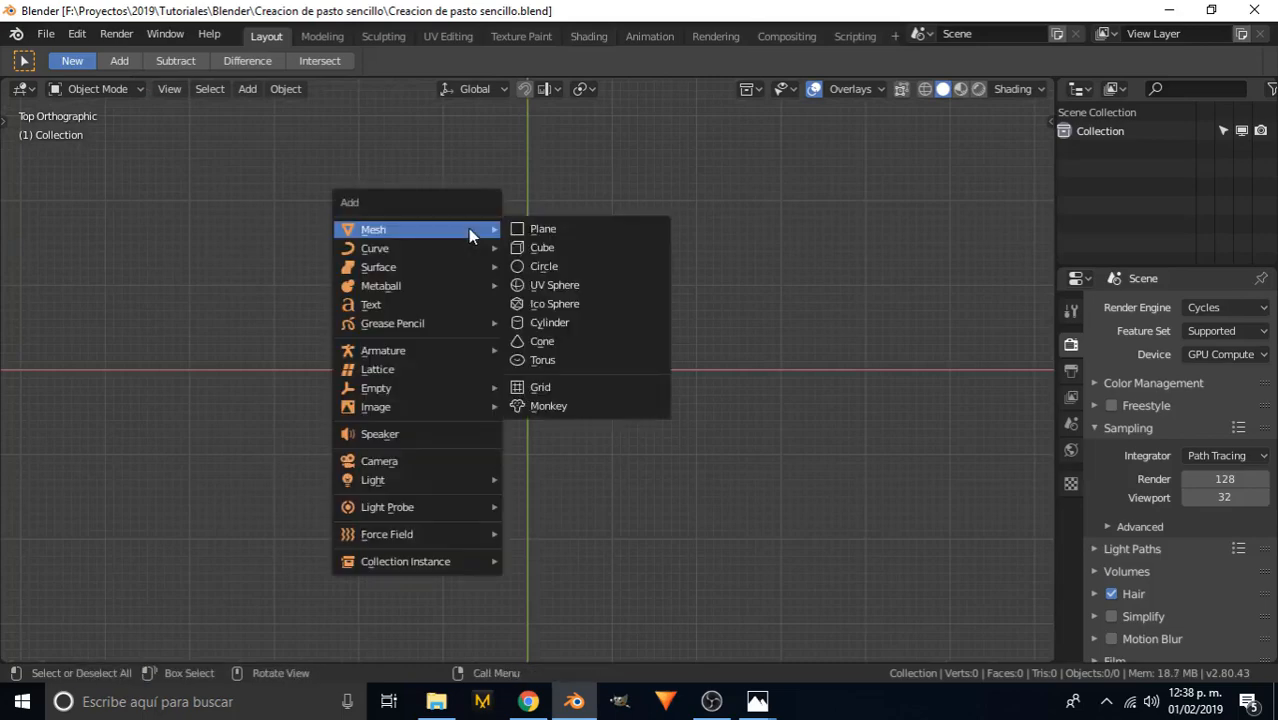
pyautogui.click(585, 233)
pyautogui.scroll(4, 511, 365)
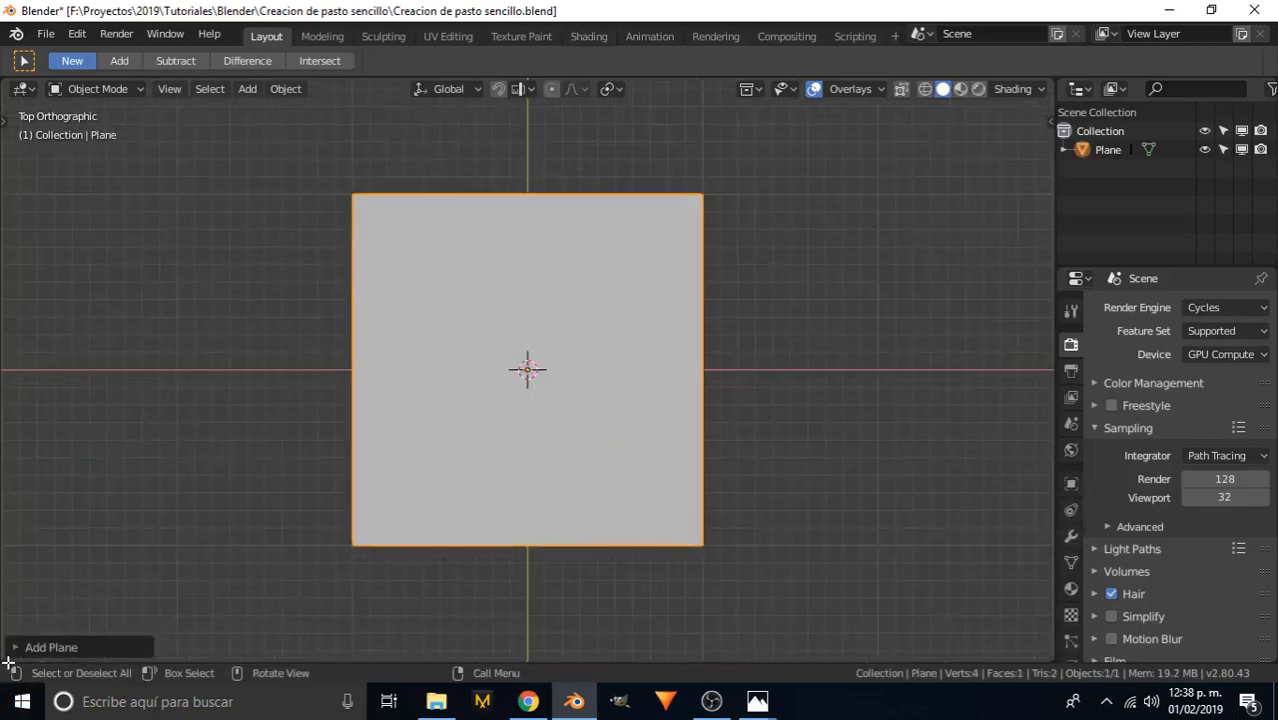
# - Split the 3D viewport horizontally, make the lower area a Shader Editor, and set the viewport shading to LookDev
pyautogui.moveTo(6, 660); pyautogui.dragTo(27, 466)
pyautogui.click(26, 476)
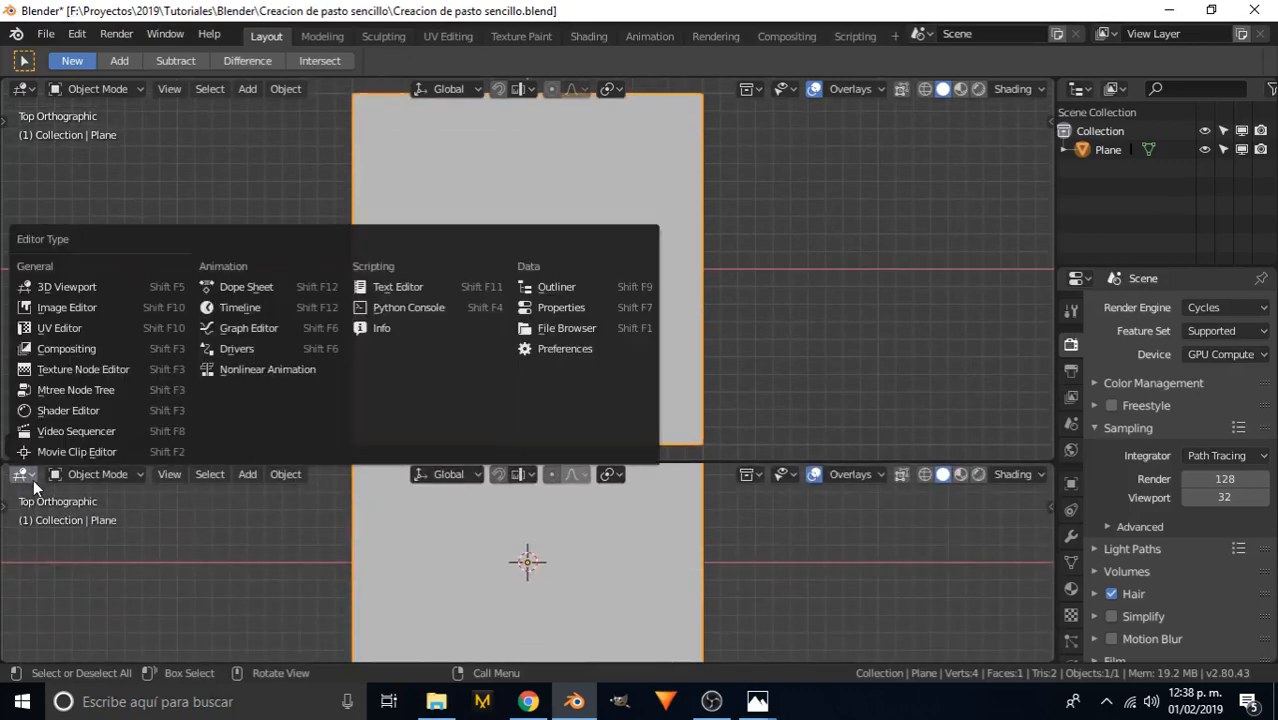
pyautogui.click(114, 409)
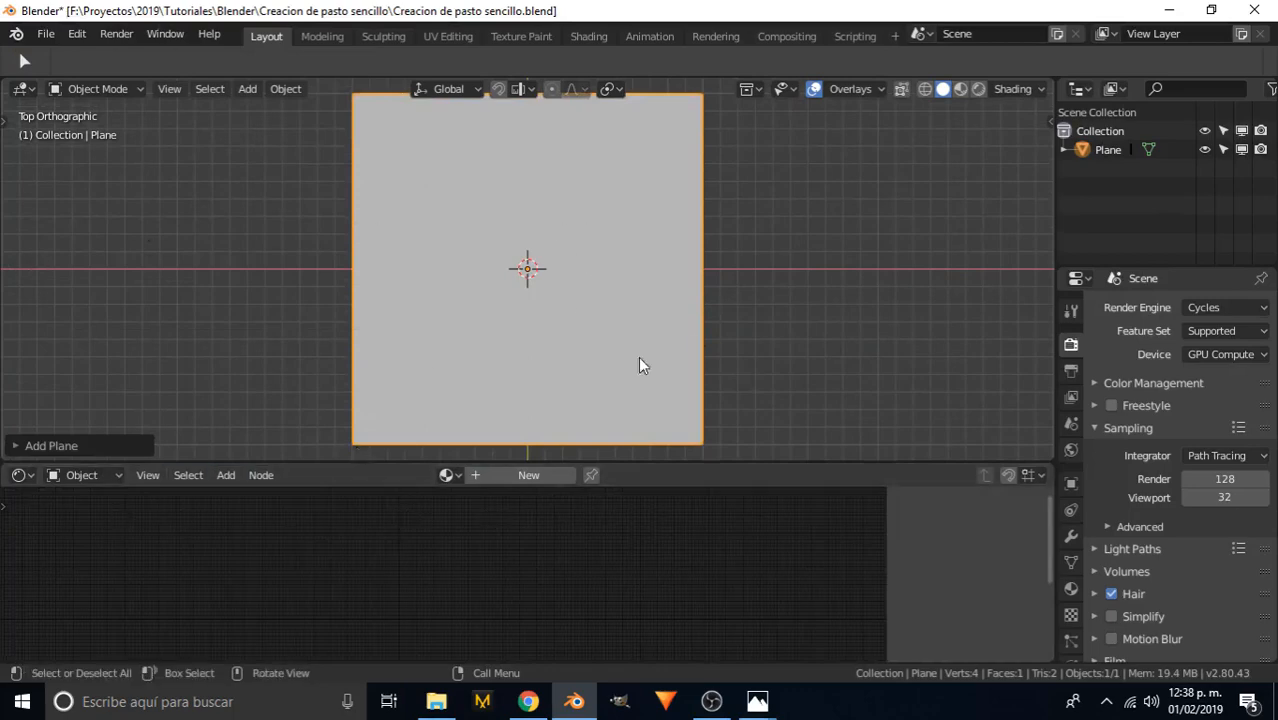
pyautogui.press('z')
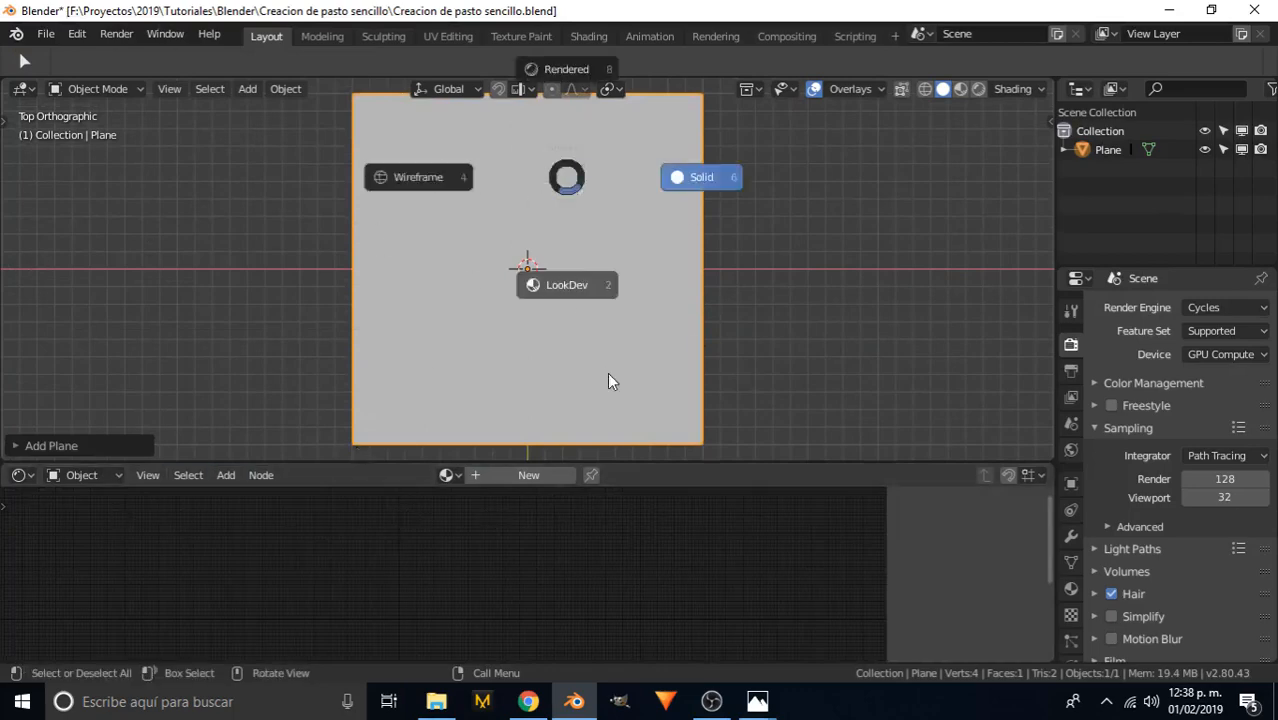
pyautogui.click(607, 372)
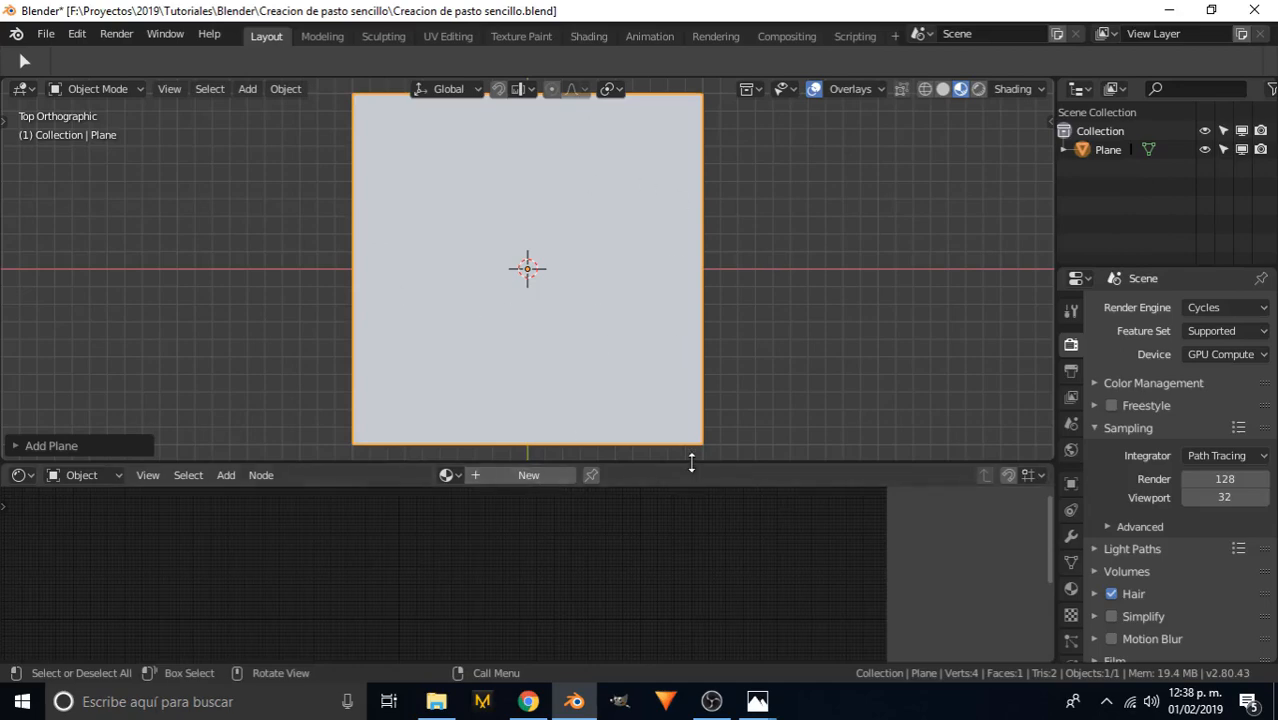
# - Create a new material on the plane and name it Pasto
pyautogui.click(520, 474)
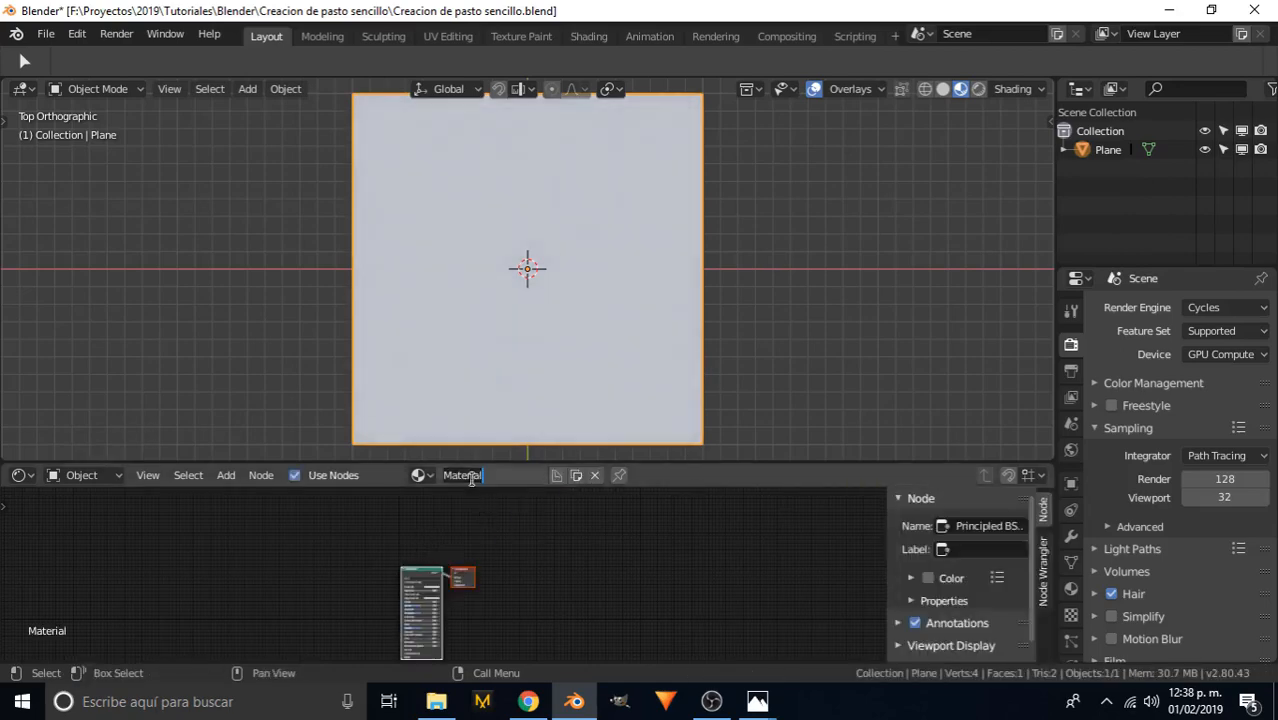
pyautogui.click(474, 475)
pyautogui.write('Gra')
pyautogui.press('BackSpace')
pyautogui.press('BackSpace')
pyautogui.press('BackSpace')
pyautogui.write('Pasto')
pyautogui.press('Return')
# - Space the Principled BSDF node away from the Material Output and enlarge the Shader Editor area
pyautogui.scroll(3, 537, 549)
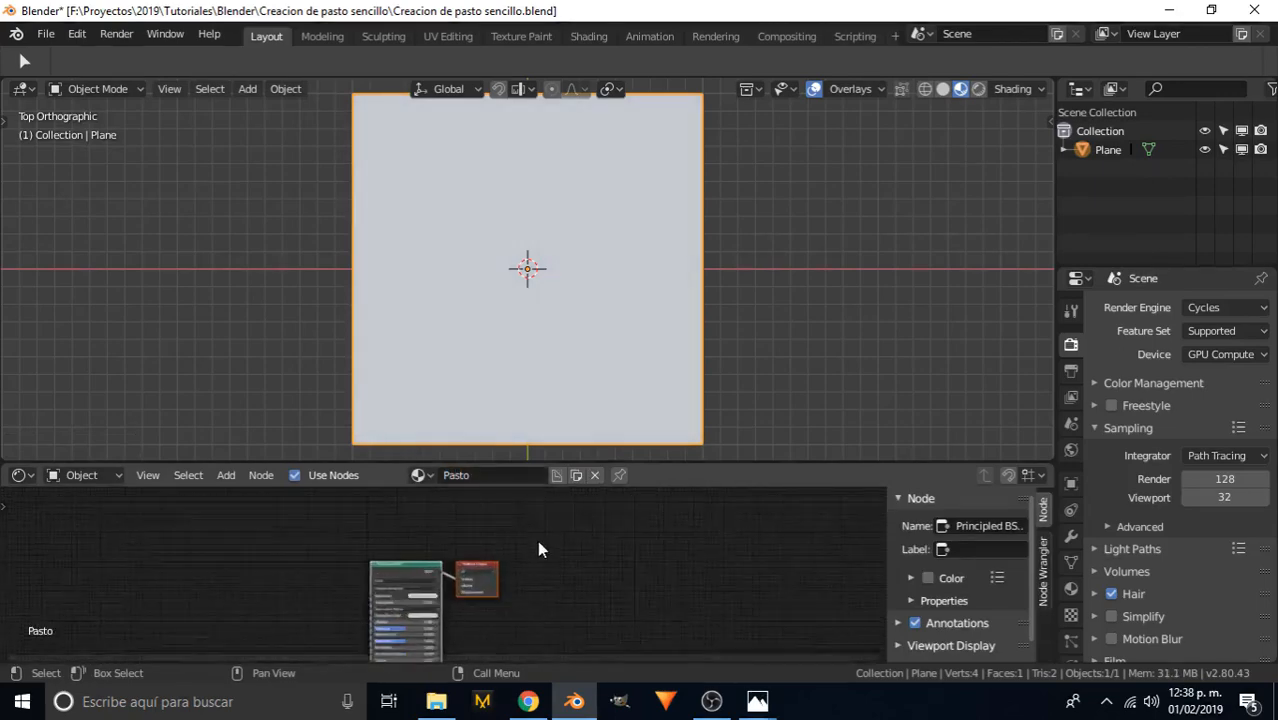
pyautogui.scroll(2, 537, 549)
pyautogui.keyDown('ctrl'); pyautogui.scroll(4, 560, 549); pyautogui.keyUp('ctrl')
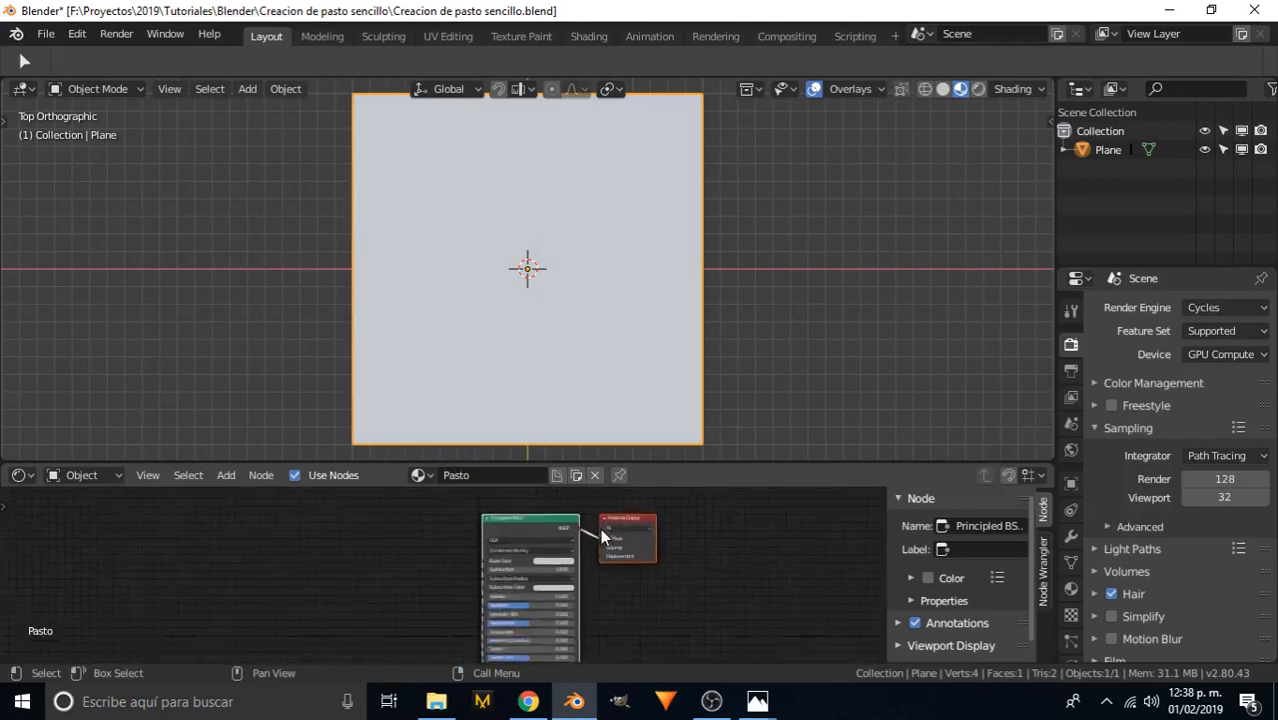
pyautogui.scroll(2, 600, 538)
pyautogui.moveTo(574, 513); pyautogui.dragTo(482, 526)
pyautogui.moveTo(482, 526); pyautogui.dragTo(473, 570, button='middle')
pyautogui.moveTo(729, 464); pyautogui.dragTo(700, 426)
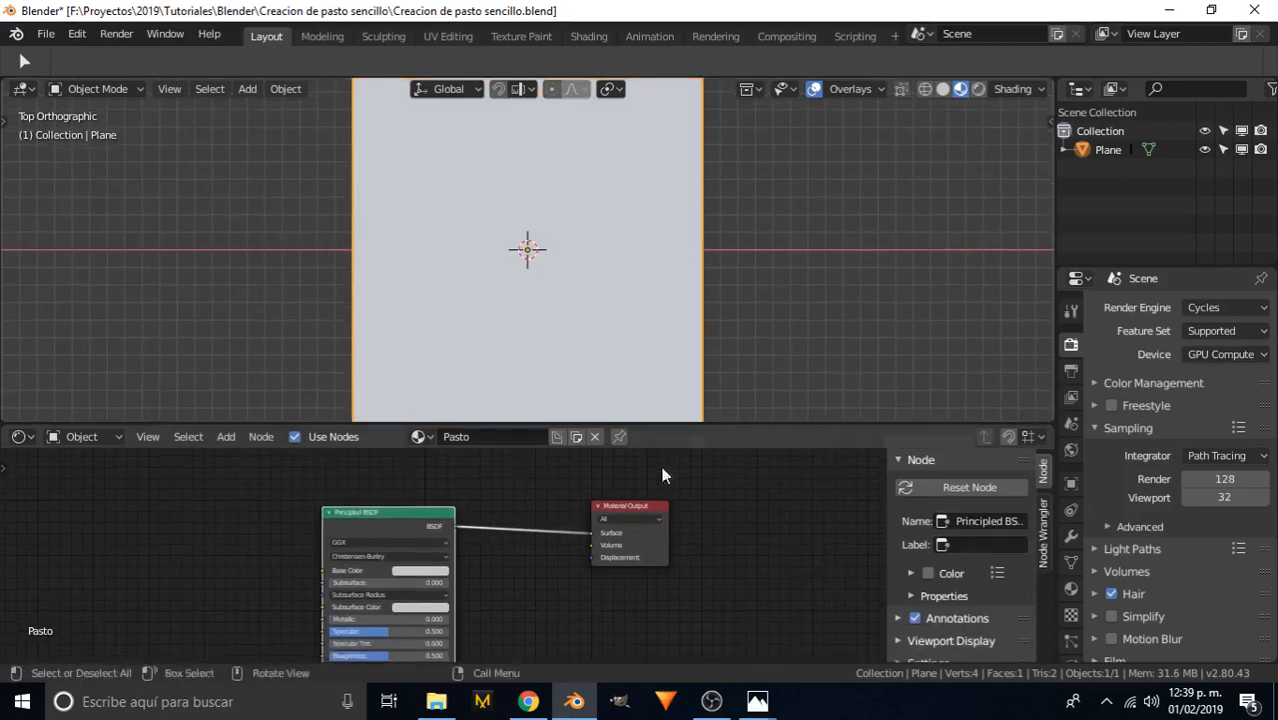
pyautogui.moveTo(330, 548); pyautogui.dragTo(542, 520, button='middle')
pyautogui.scroll(2, 421, 522)
pyautogui.moveTo(421, 522); pyautogui.dragTo(251, 548, button='middle')
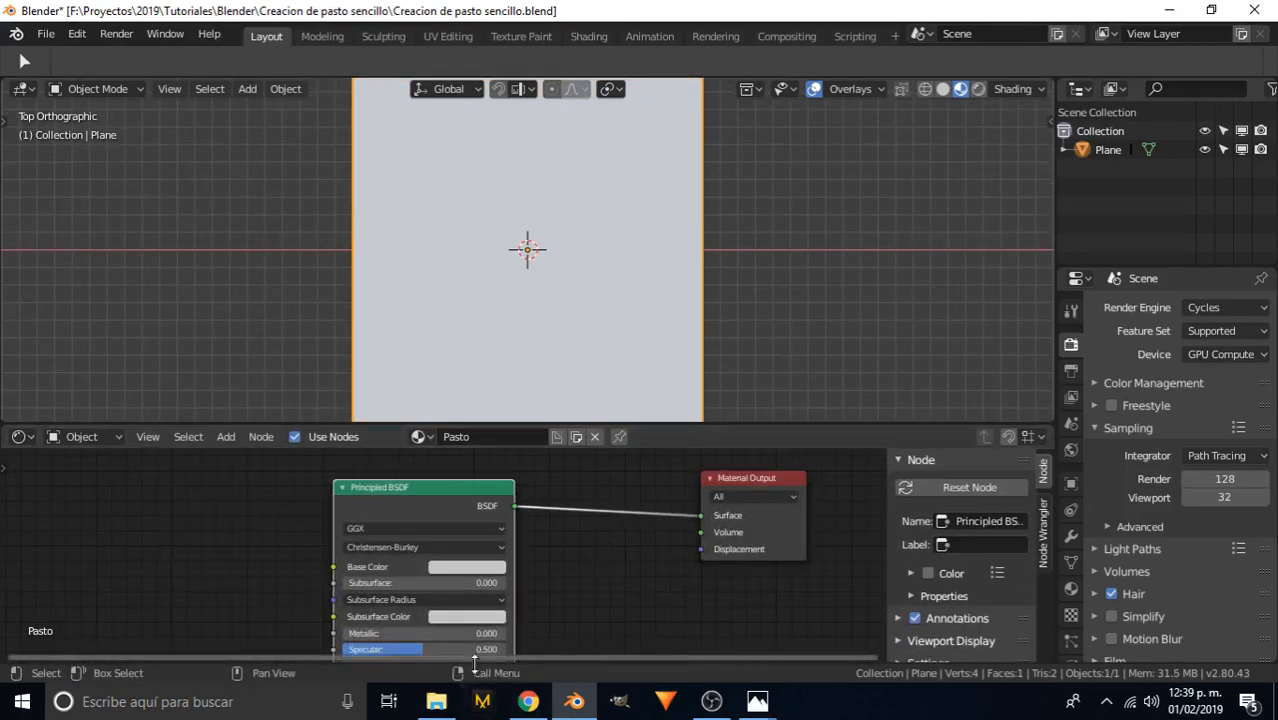
# - Switch to the Texturas folder in File Explorer and float its window beside Blender's node area
pyautogui.click(436, 701)
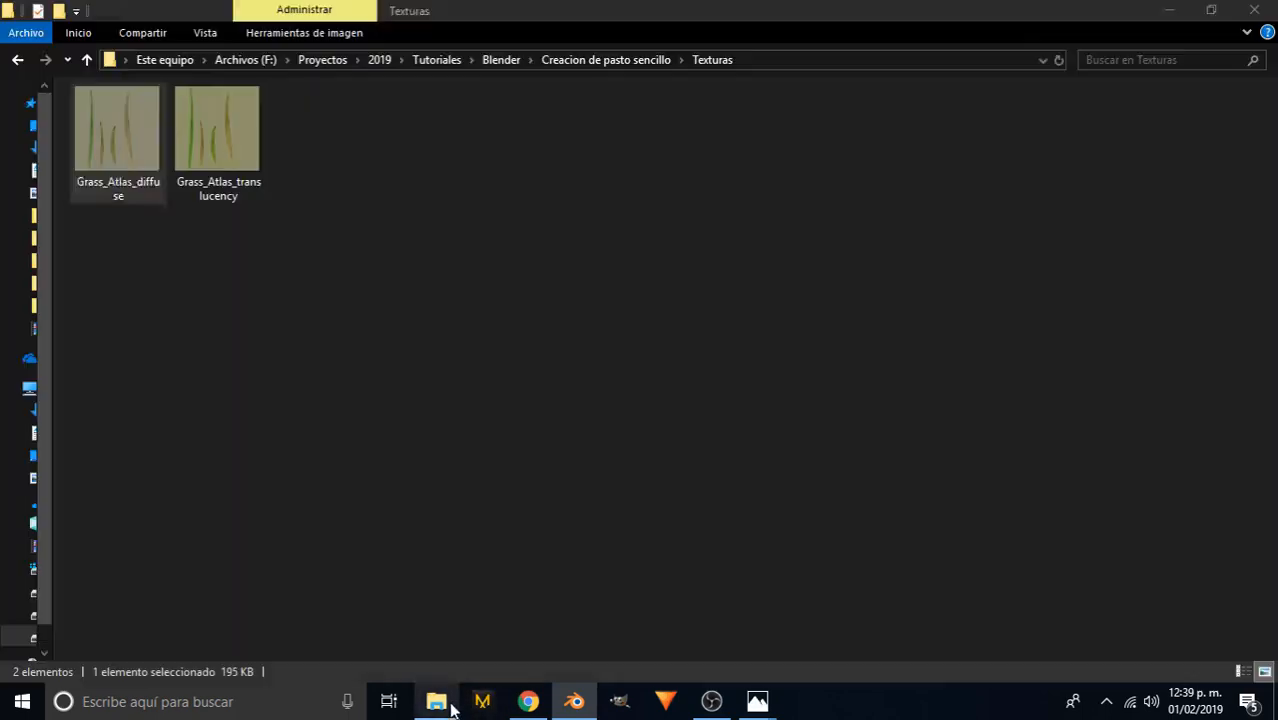
pyautogui.doubleClick(488, 14)
pyautogui.moveTo(488, 17); pyautogui.dragTo(905, 158)
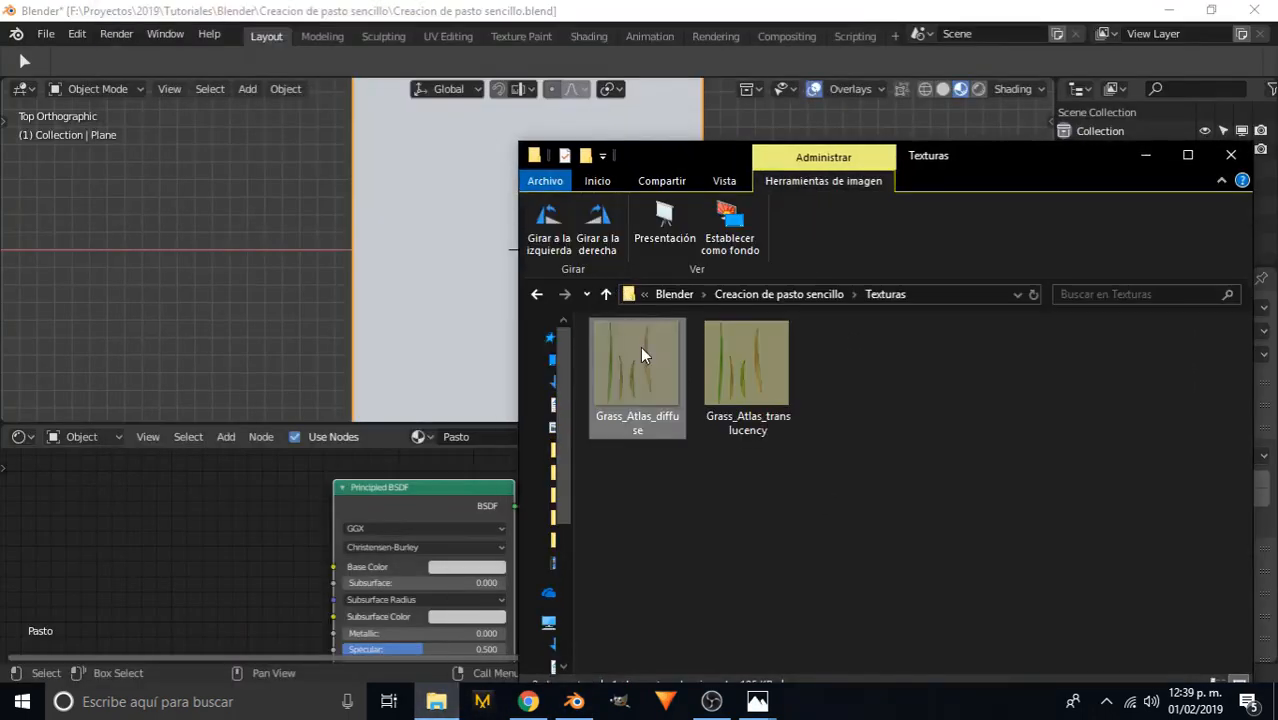
pyautogui.moveTo(640, 348); pyautogui.dragTo(648, 392)
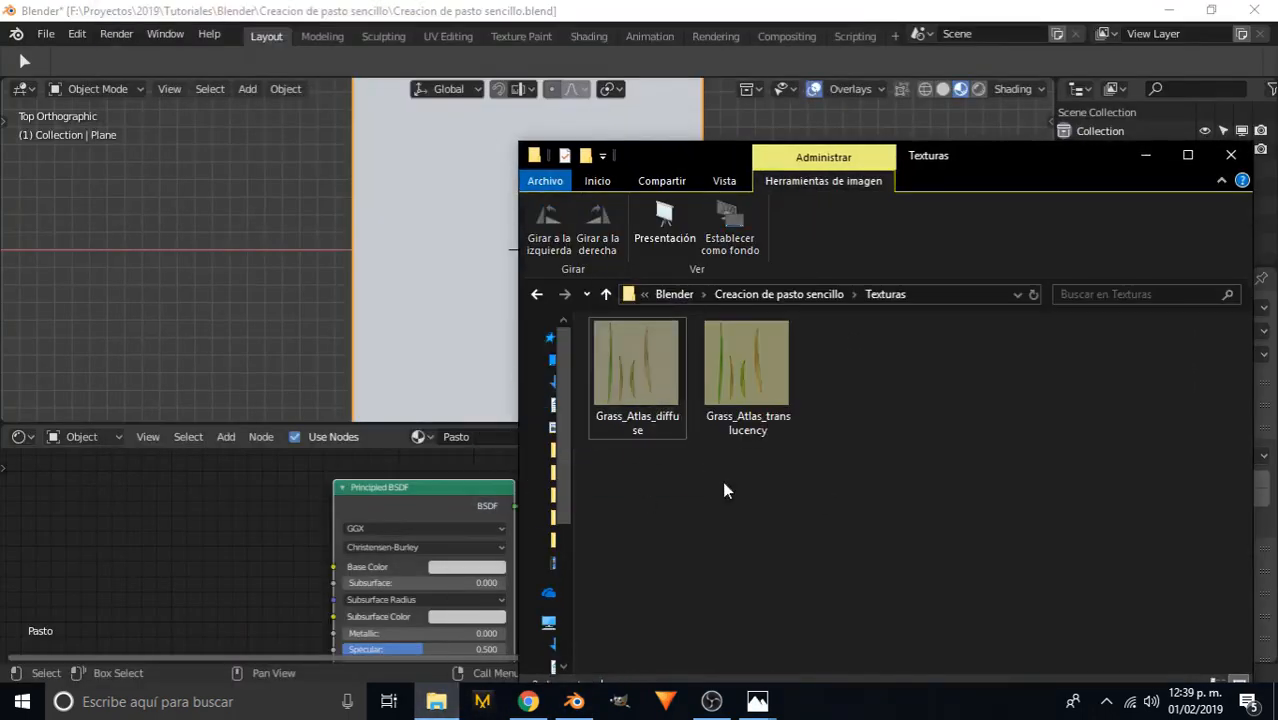
# - Compare the Grass_Atlas_diffuse and Grass_Atlas_translucency images in the photo viewer
pyautogui.doubleClick(637, 365)
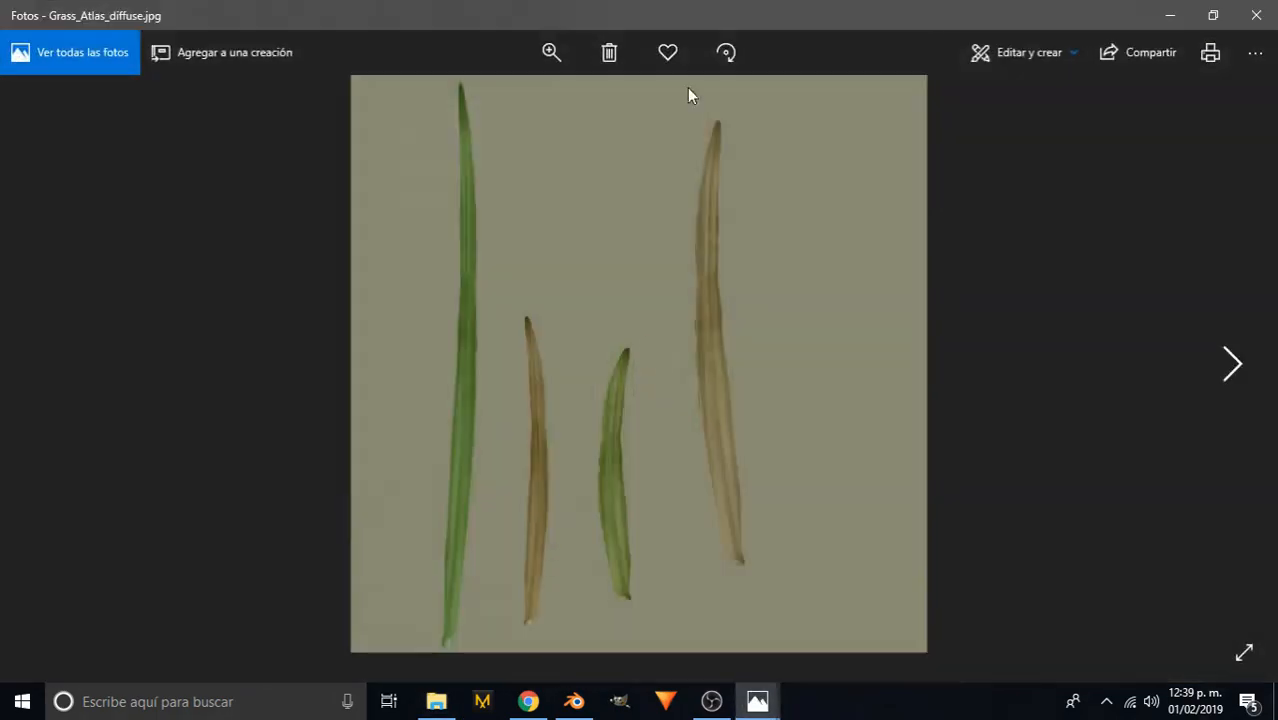
pyautogui.click(1256, 15)
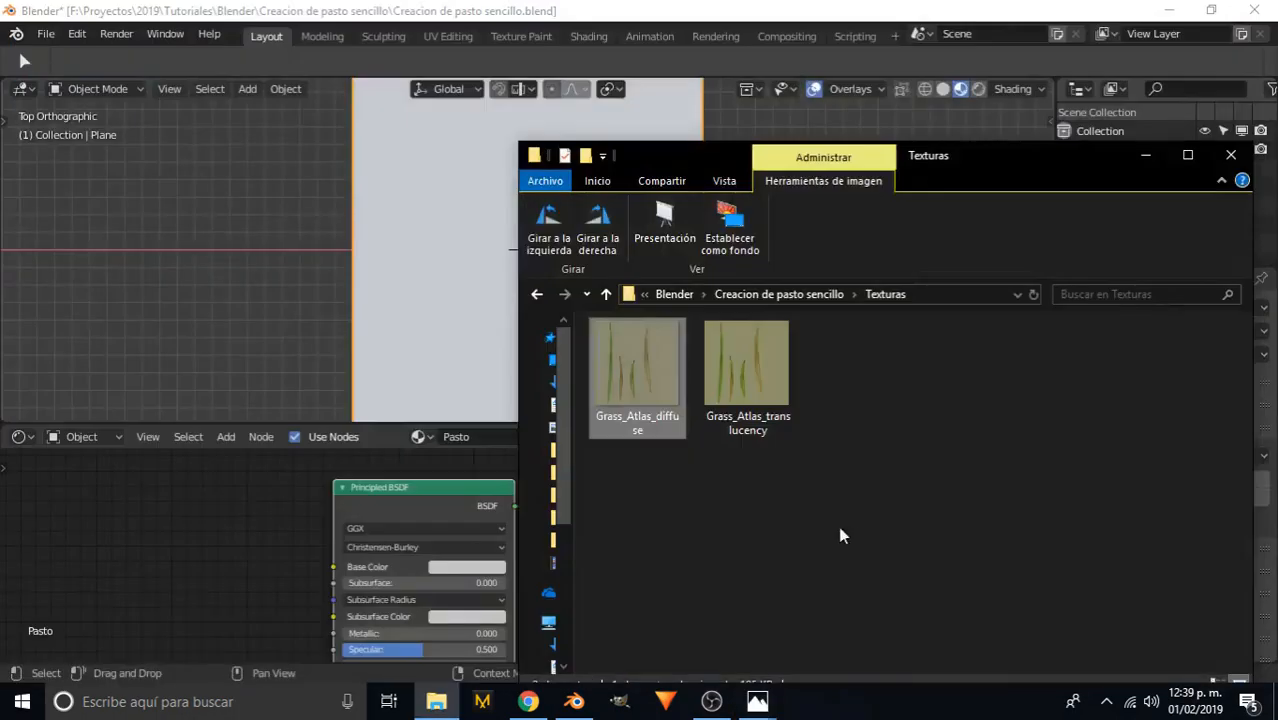
pyautogui.doubleClick(642, 380)
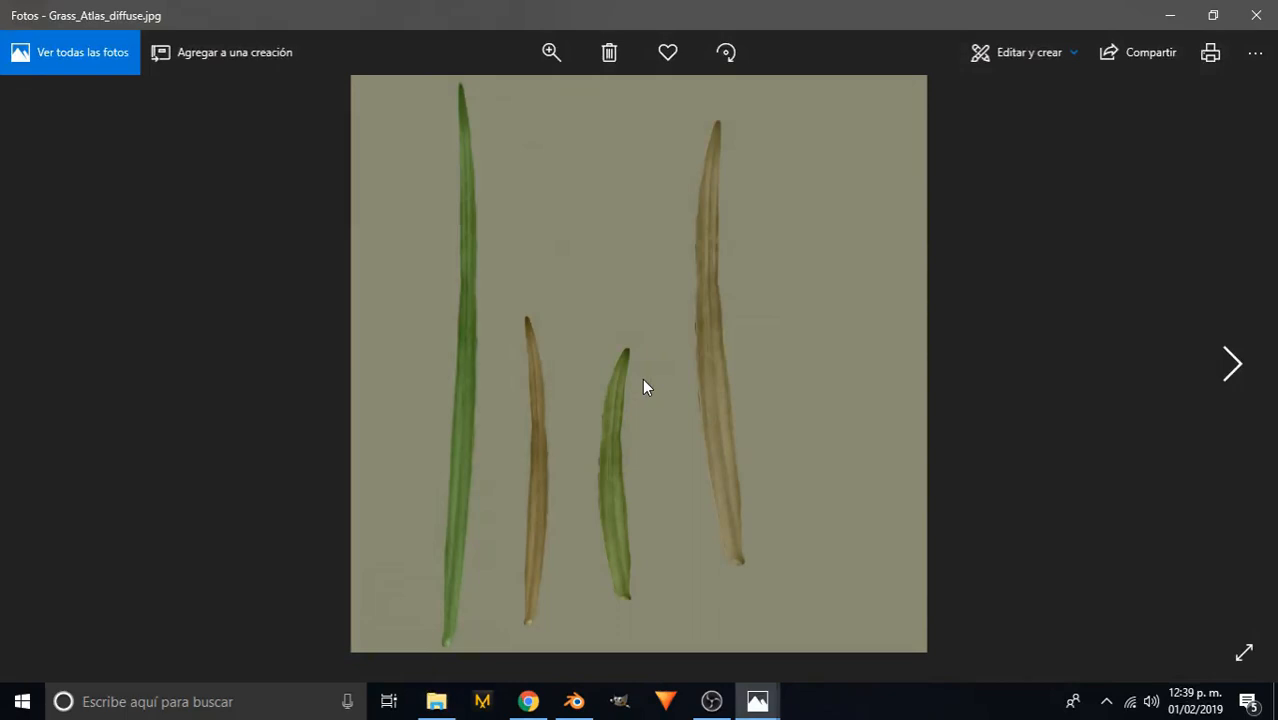
pyautogui.press('Right')
pyautogui.click(1256, 15)
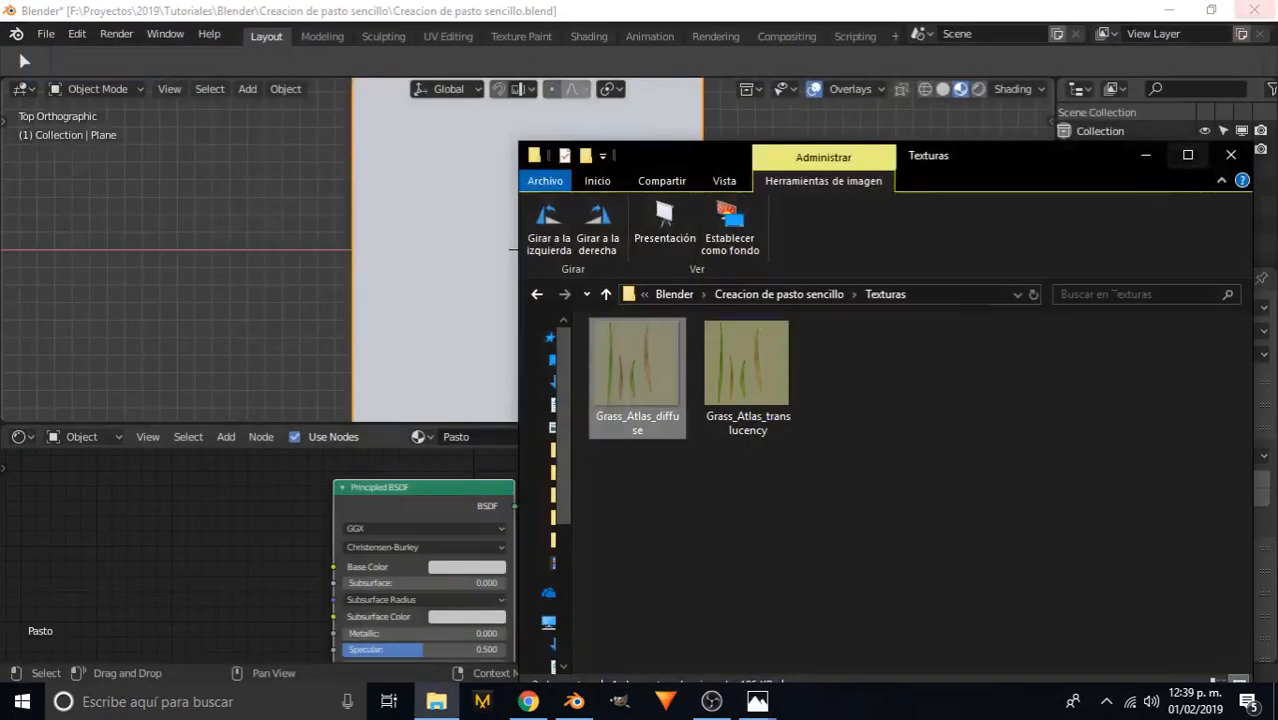
# - Add Grass_Atlas_diffuse.jpg as an Image Texture node and connect its Color to the Principled BSDF's Base Color
pyautogui.moveTo(648, 388); pyautogui.dragTo(157, 498)
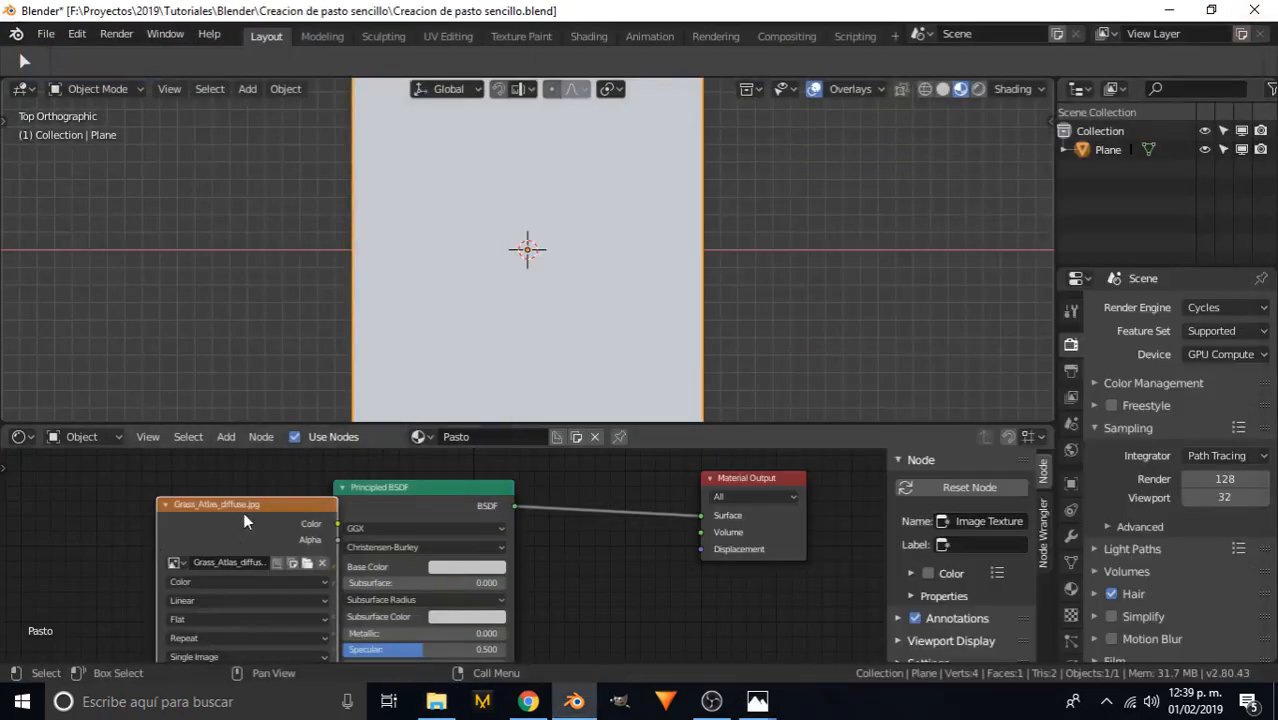
pyautogui.moveTo(243, 511); pyautogui.dragTo(38, 496)
pyautogui.moveTo(137, 505); pyautogui.dragTo(334, 567)
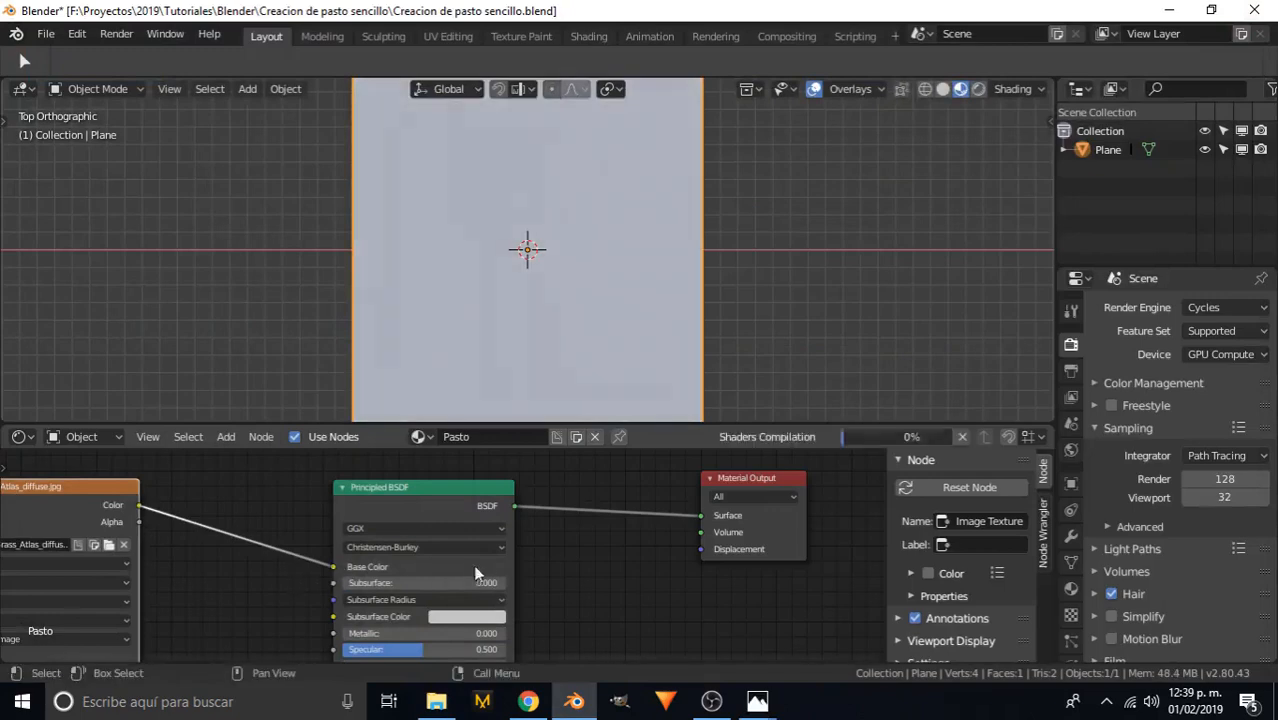
# - Set the Principled BSDF's Specular value to 0
pyautogui.moveTo(492, 602); pyautogui.dragTo(476, 564, button='middle')
pyautogui.scroll(4, 411, 606)
pyautogui.moveTo(415, 609); pyautogui.dragTo(425, 590, button='middle')
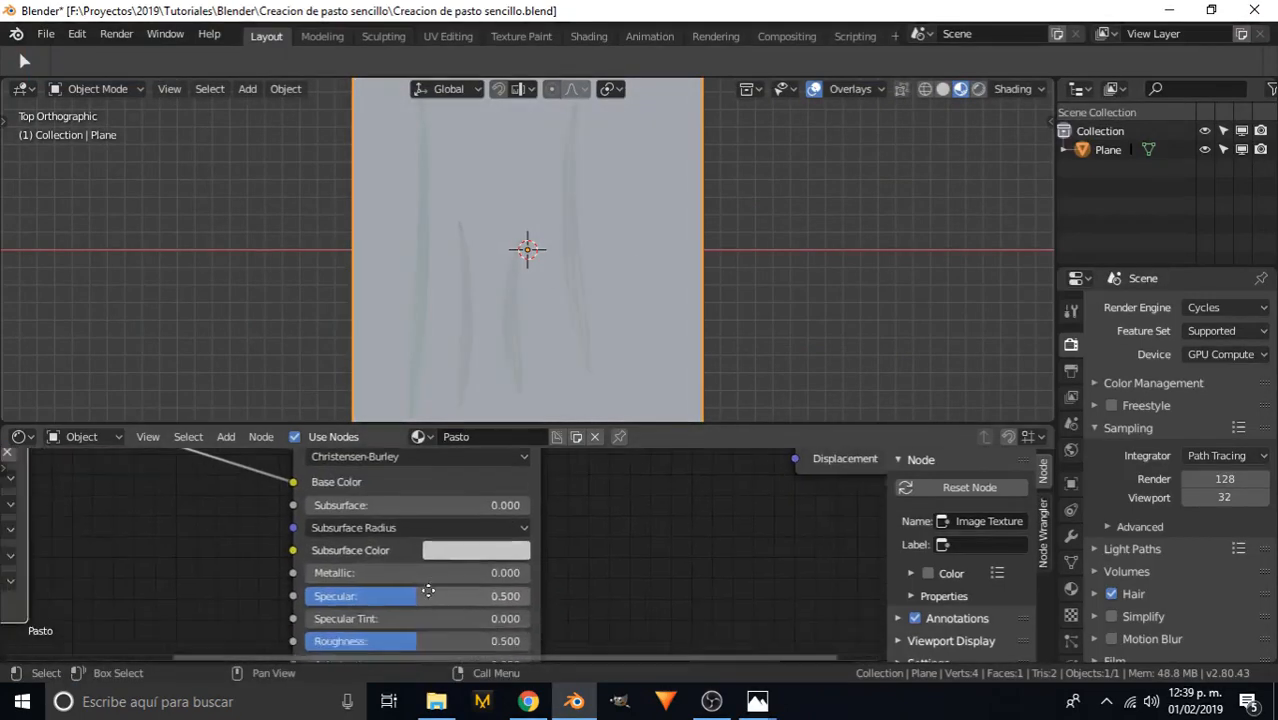
pyautogui.moveTo(423, 595); pyautogui.dragTo(303, 595)
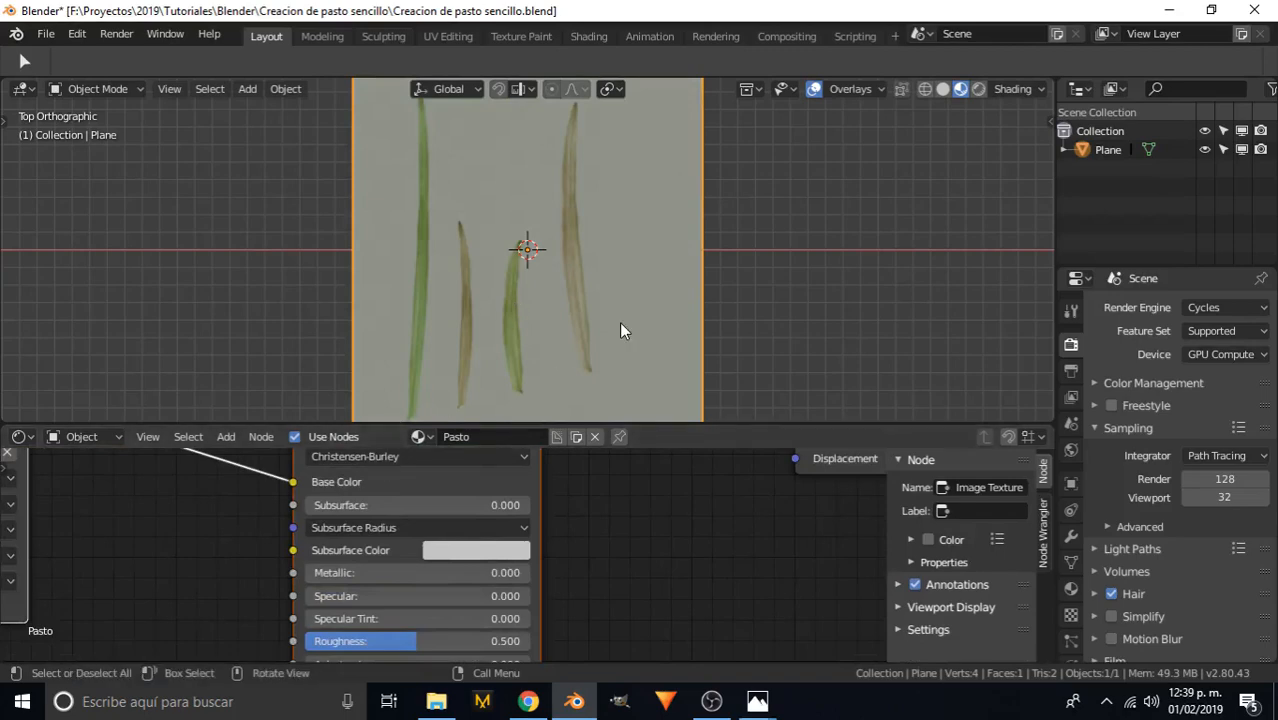
# - Reposition the Grass_Atlas_diffuse texture node beside the Principled BSDF and maximize the 3D viewport
pyautogui.scroll(-1, 570, 331)
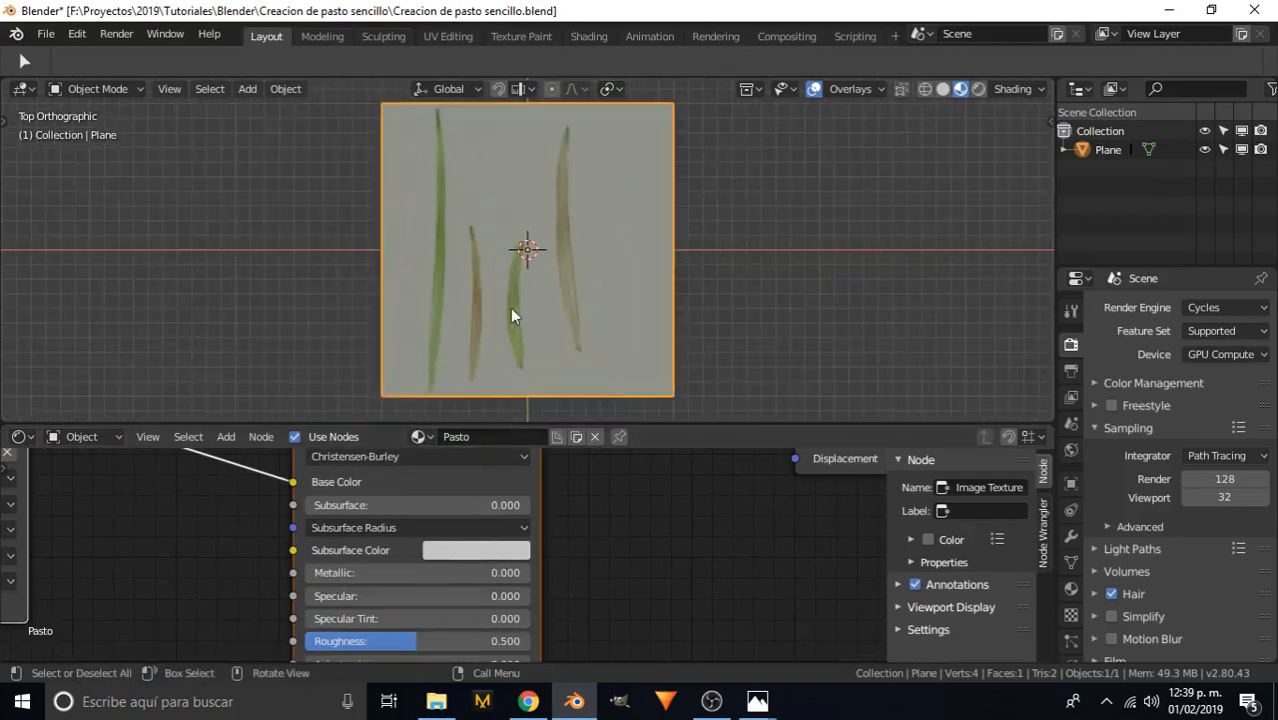
pyautogui.moveTo(275, 533); pyautogui.dragTo(495, 569, button='middle')
pyautogui.moveTo(146, 454); pyautogui.dragTo(251, 525)
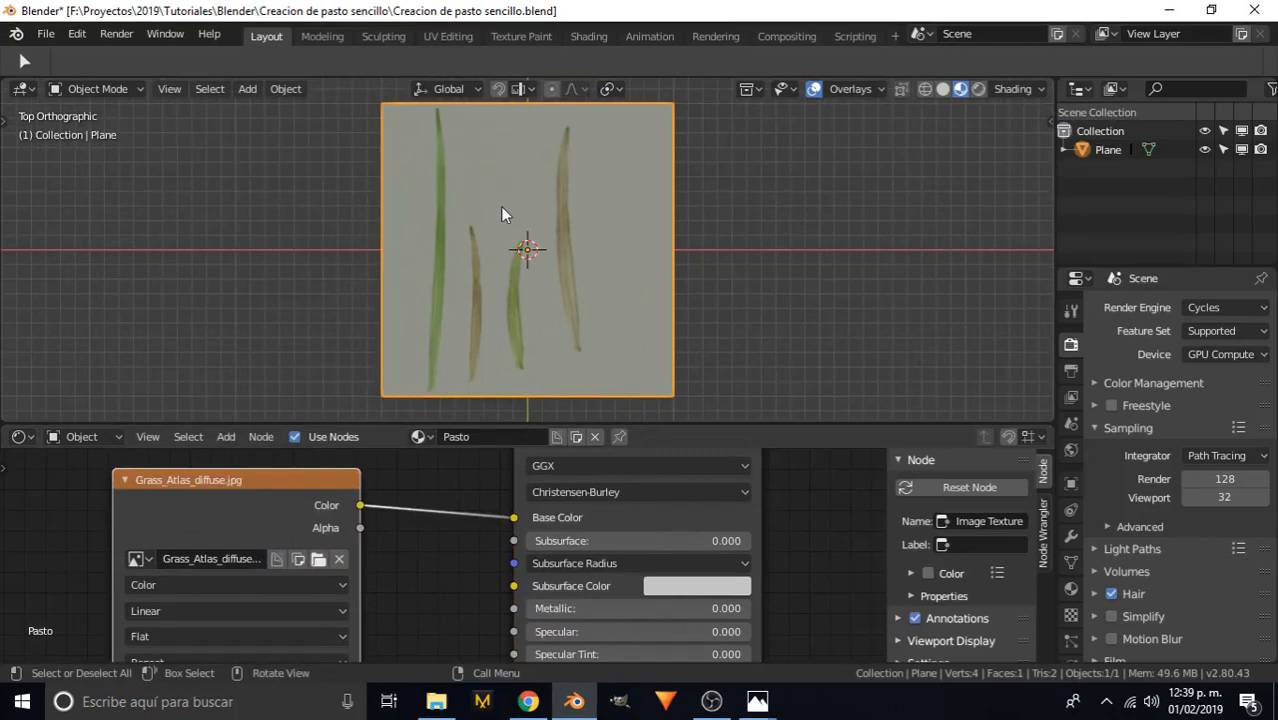
pyautogui.press('ctrl')
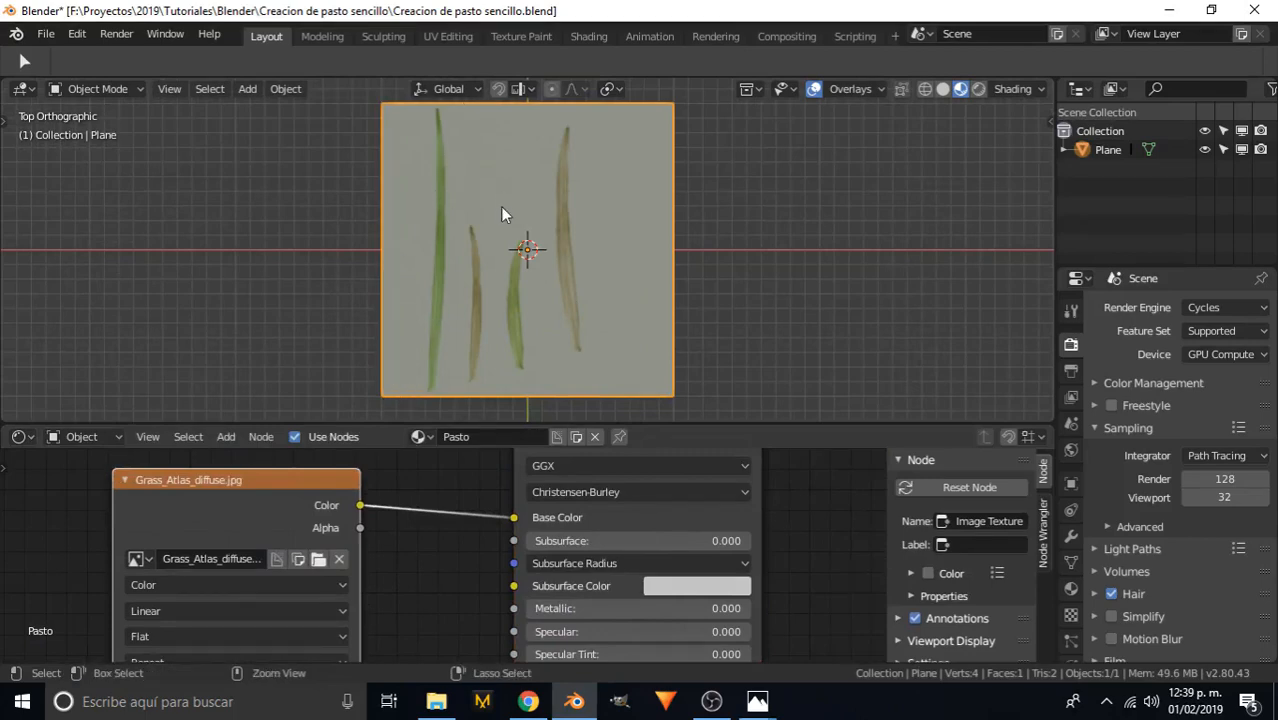
pyautogui.hotkey('ctrl', 'space')
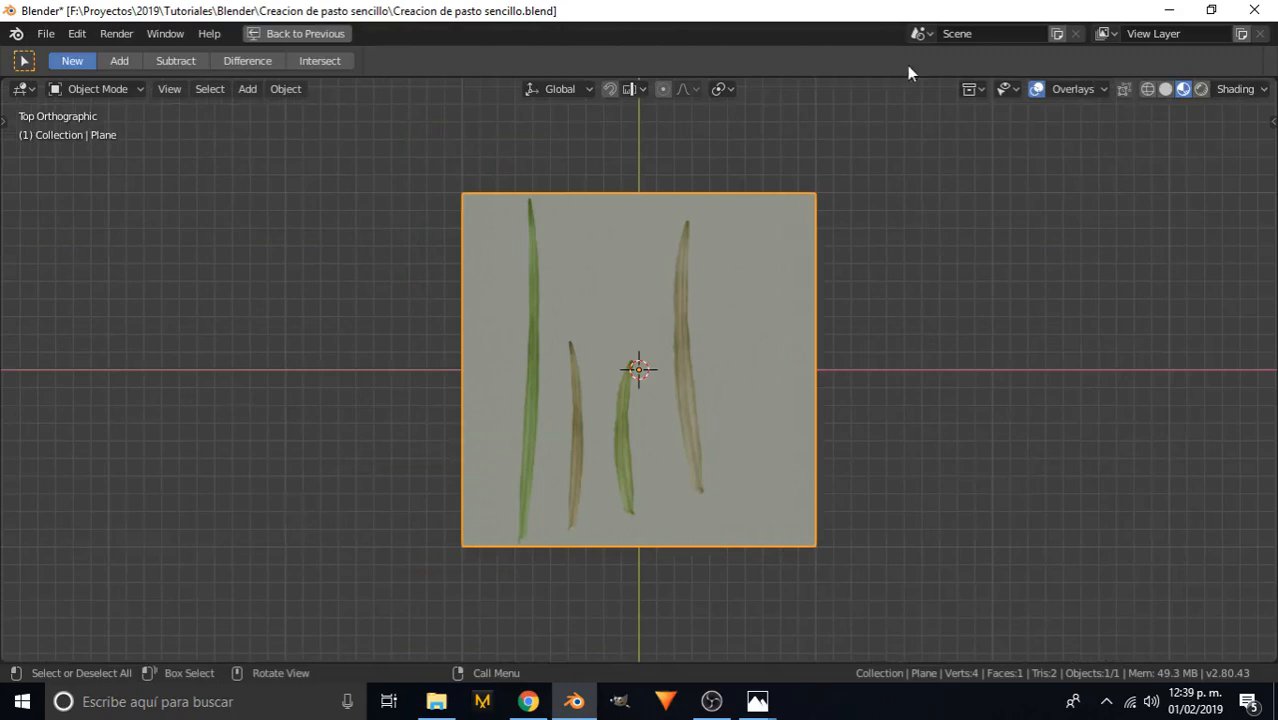
# - In Edit Mode, add a vertical loop cut to the plane and slide it just right of the tall green blade
pyautogui.scroll(1, 615, 398)
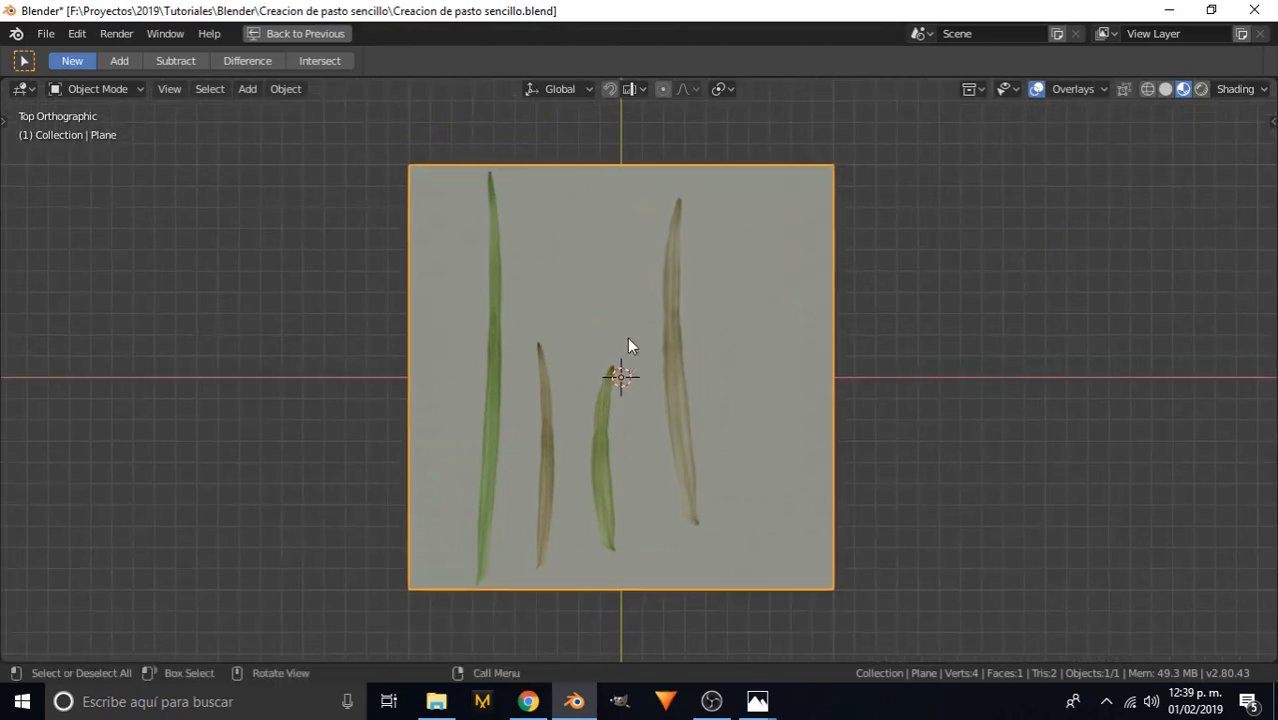
pyautogui.scroll(1, 630, 345)
pyautogui.keyDown('shift'); pyautogui.moveTo(637, 362); pyautogui.dragTo(631, 363, button='middle'); pyautogui.keyUp('shift')
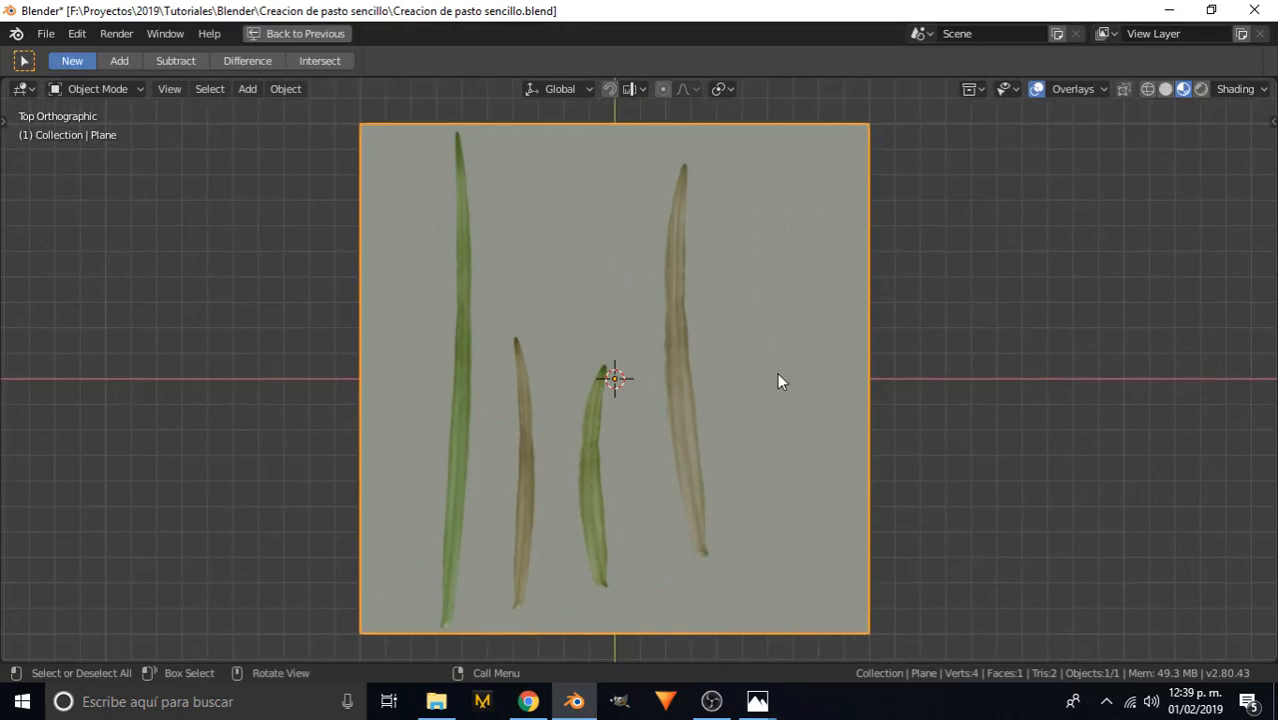
pyautogui.scroll(-2, 585, 354)
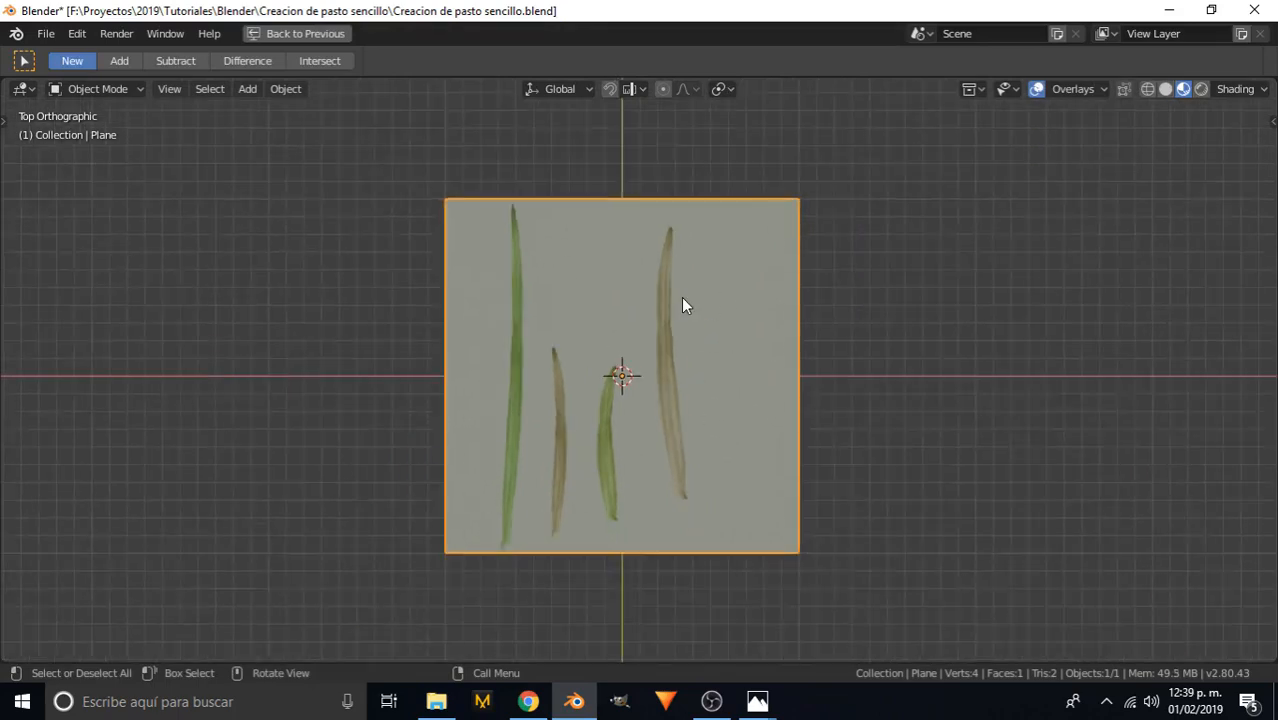
pyautogui.press('Tab')
pyautogui.hotkey('alt', 'a')
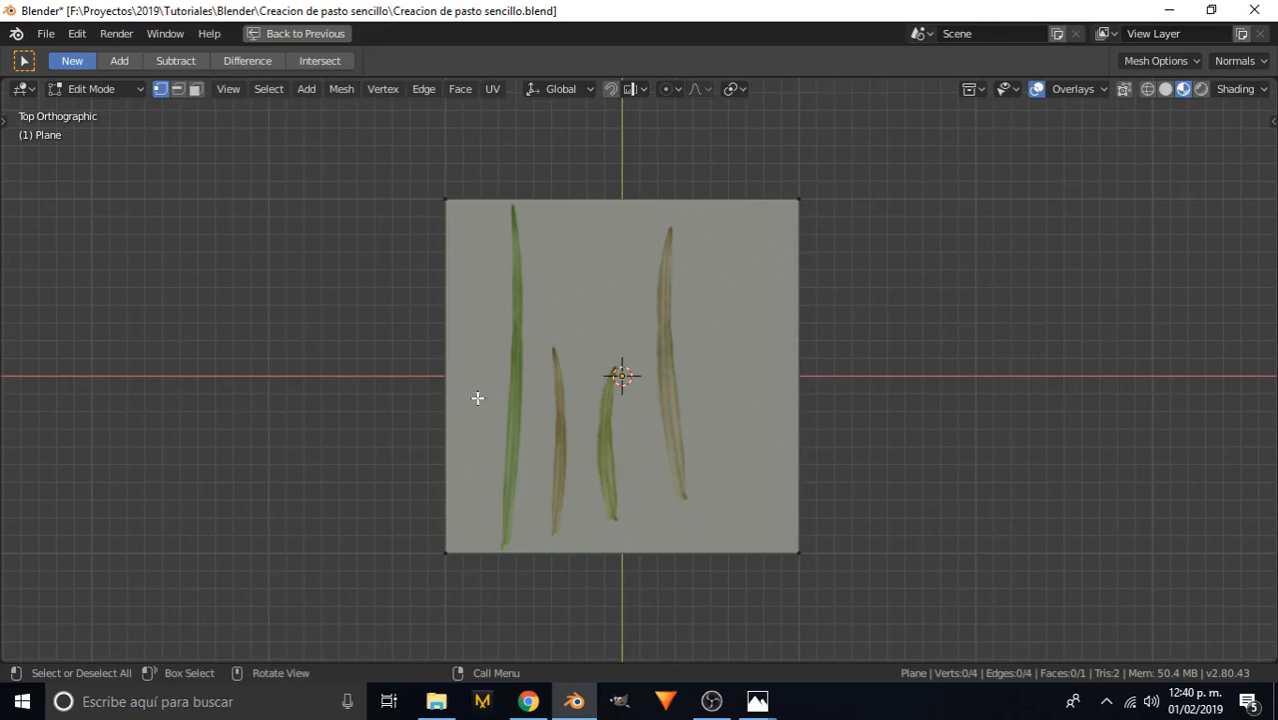
pyautogui.hotkey('ctrl', 'r')
pyautogui.click(619, 208)
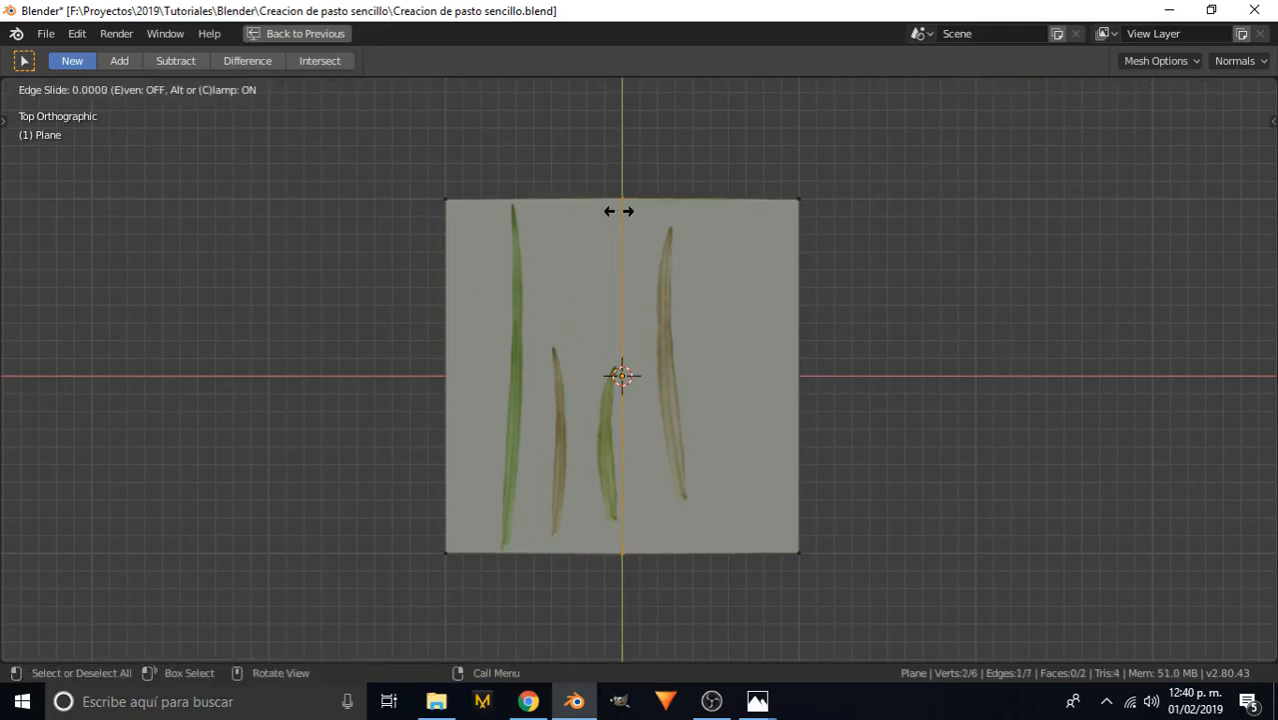
pyautogui.click(528, 208)
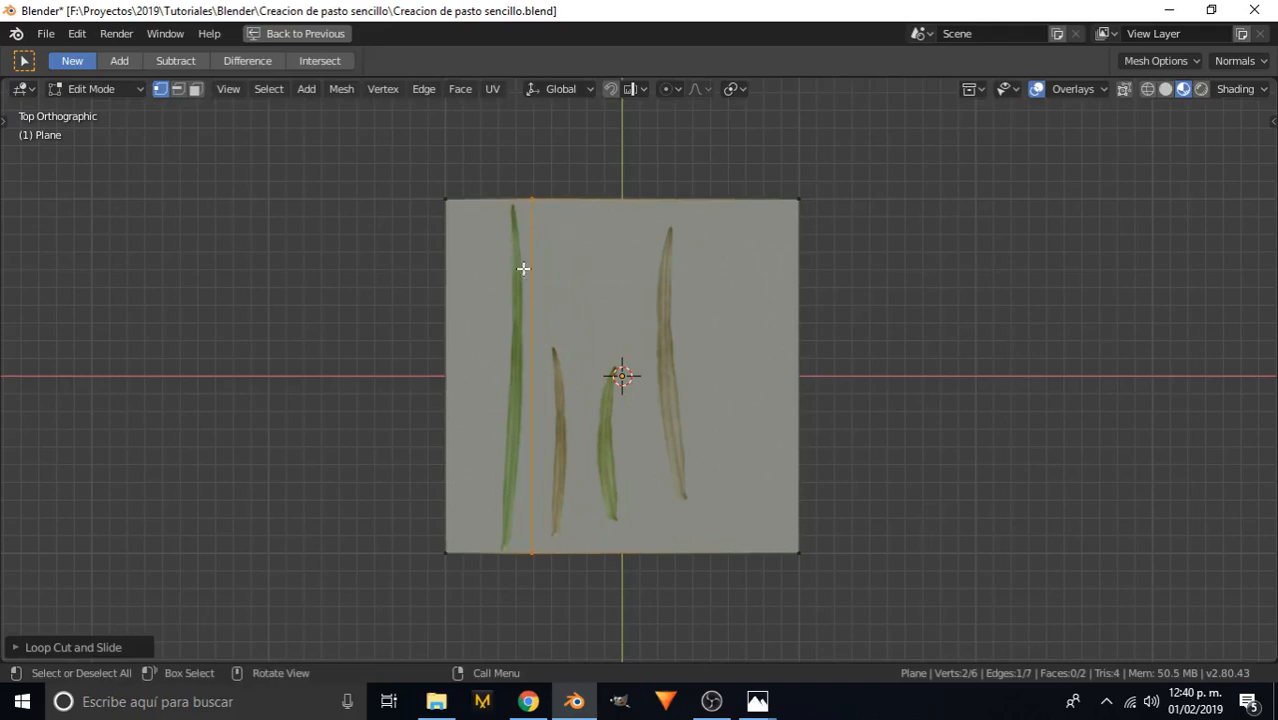
# - Add a second vertical loop cut just left of the tall green blade
pyautogui.hotkey('alt', 'a')
pyautogui.scroll(2, 514, 257)
pyautogui.hotkey('ctrl', 'r')
pyautogui.click(435, 133)
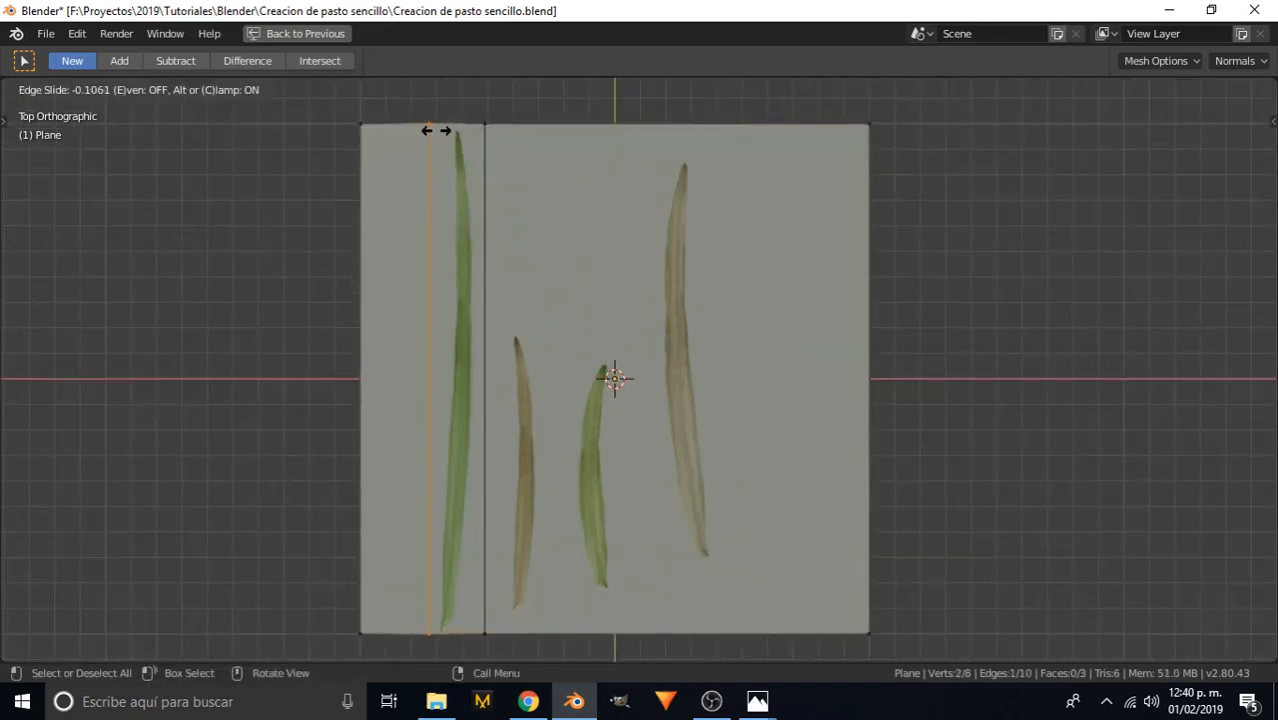
pyautogui.click(437, 130)
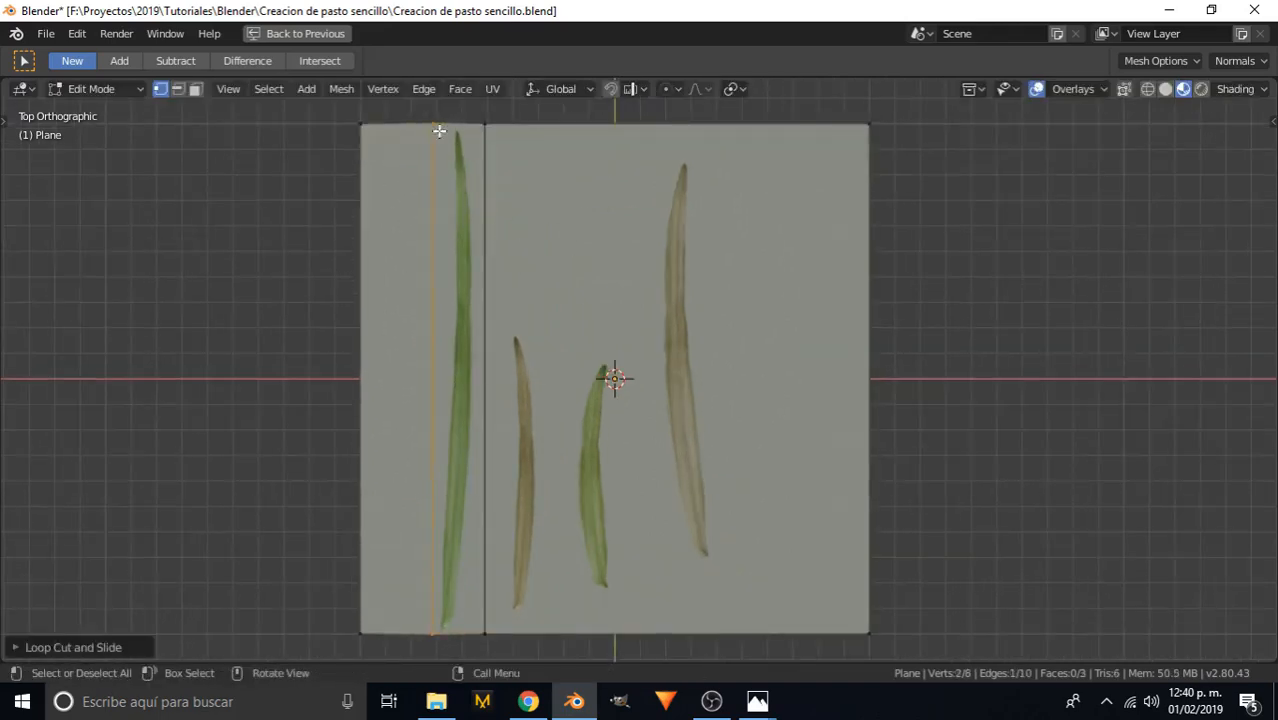
pyautogui.click(595, 293)
# - Delete the plane's four outer corner vertices so only the strip around the tall green blade is kept
pyautogui.scroll(-3, 494, 379)
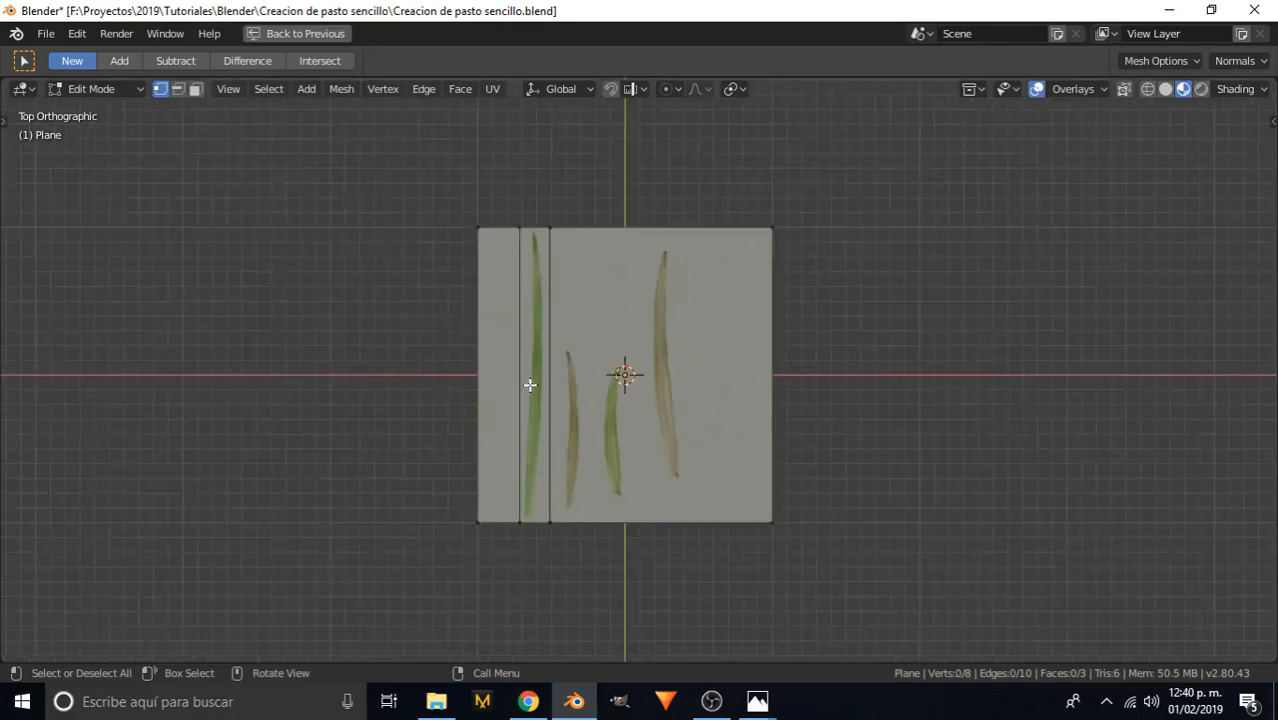
pyautogui.press('c')
pyautogui.moveTo(459, 217)
pyautogui.mouseDown()
pyautogui.moveTo(476, 513)
pyautogui.moveTo(819, 650)
pyautogui.moveTo(776, 422)
pyautogui.moveTo(767, 231)
pyautogui.mouseUp()
pyautogui.rightClick(767, 231)
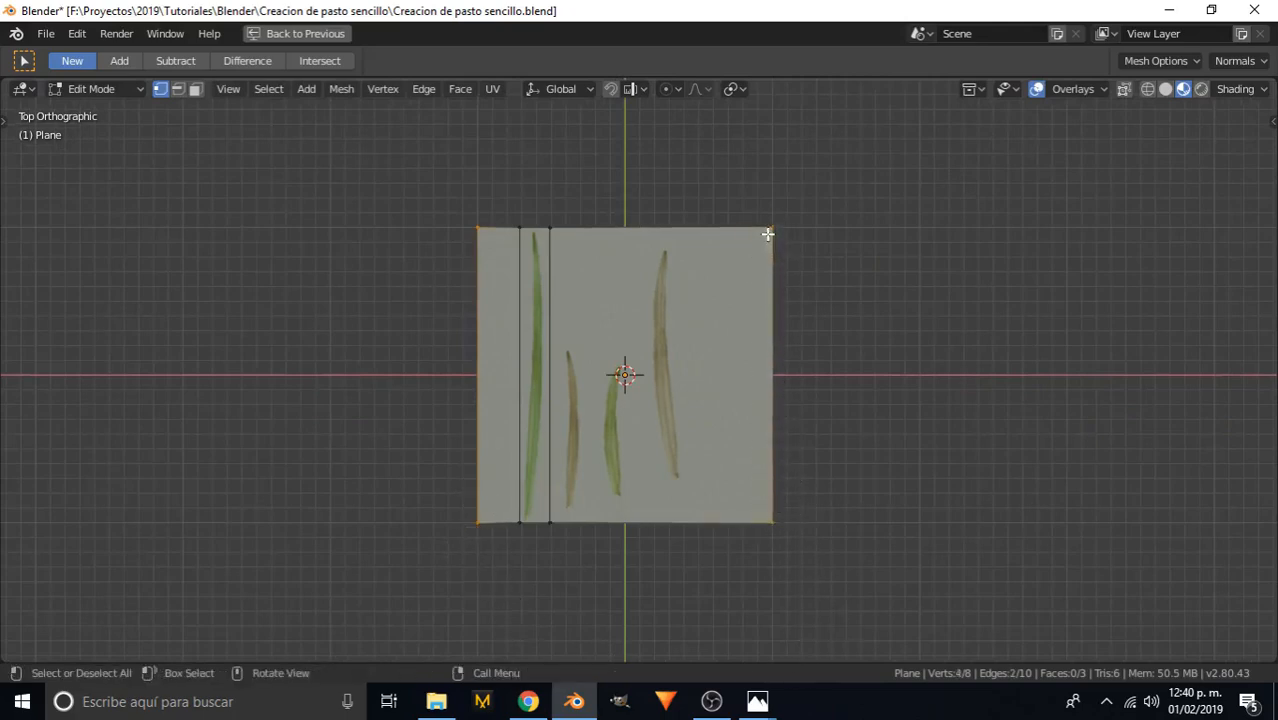
pyautogui.press('x')
pyautogui.click(850, 203)
# - Examine the isolated strip with the green blade along its whole length, from base to tip
pyautogui.scroll(2, 571, 323)
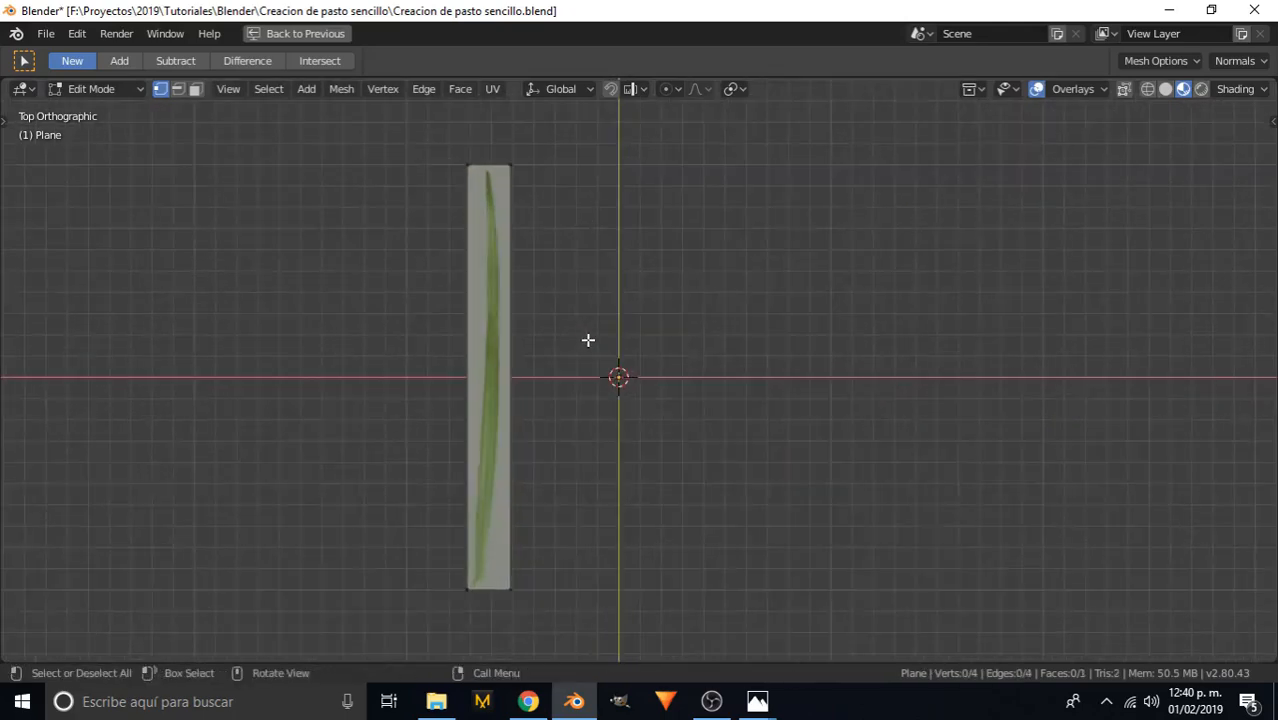
pyautogui.keyDown('ctrl'); pyautogui.scroll(2, 600, 370); pyautogui.keyUp('ctrl')
pyautogui.scroll(2, 640, 405)
pyautogui.keyDown('shift'); pyautogui.moveTo(679, 408); pyautogui.dragTo(596, 331, button='middle'); pyautogui.keyUp('shift')
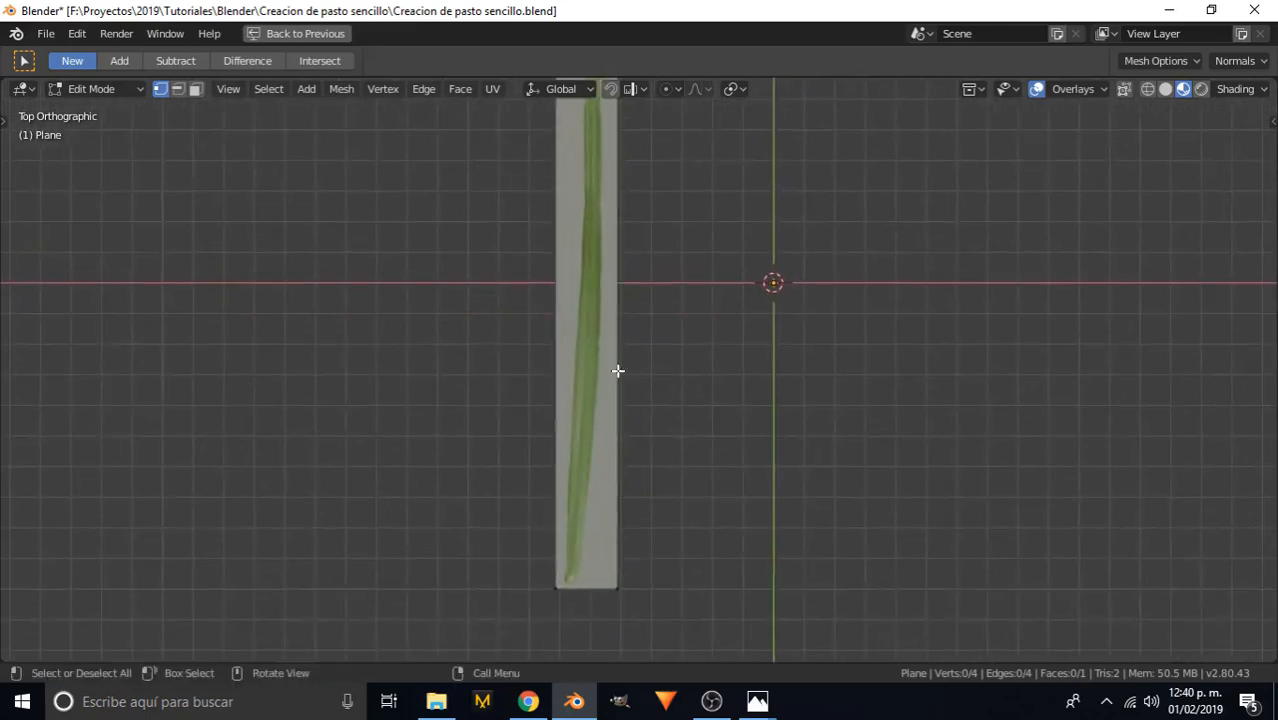
pyautogui.scroll(-2, 618, 380)
pyautogui.keyDown('shift'); pyautogui.scroll(2, 616, 230); pyautogui.keyUp('shift')
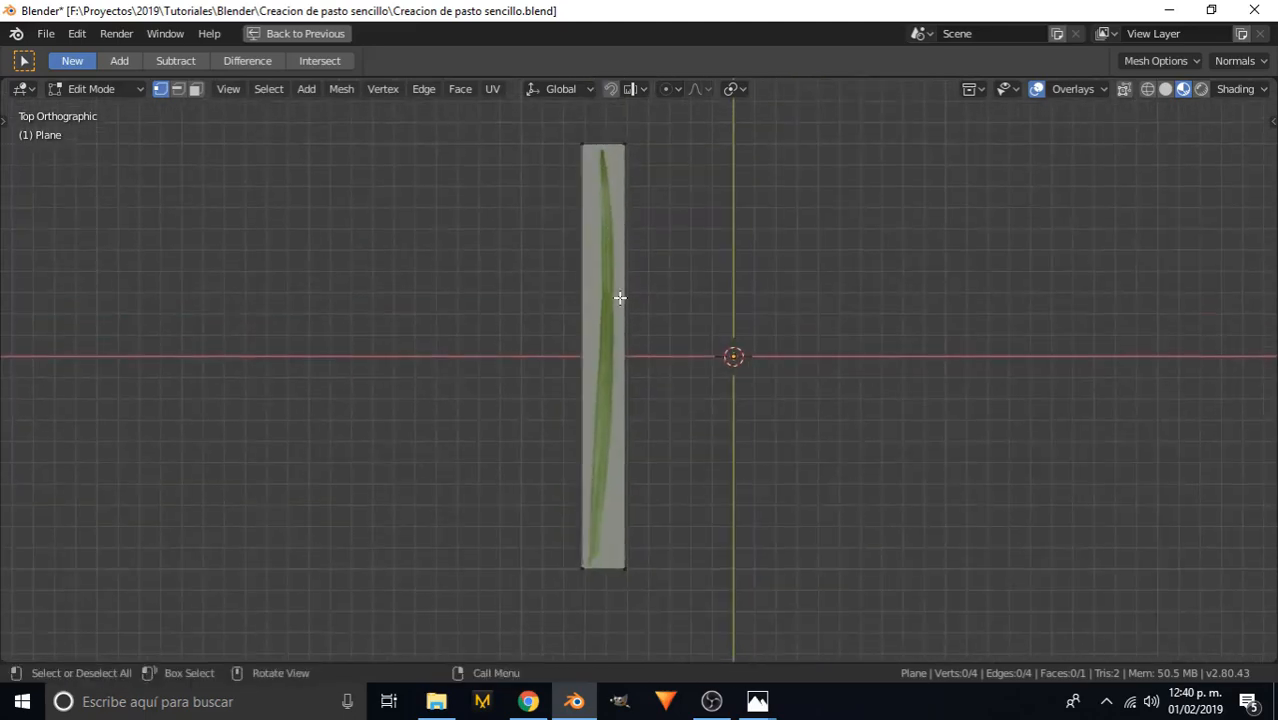
pyautogui.scroll(4, 622, 155)
pyautogui.keyDown('shift'); pyautogui.scroll(7, 605, 180); pyautogui.keyUp('shift')
pyautogui.scroll(-4, 605, 354)
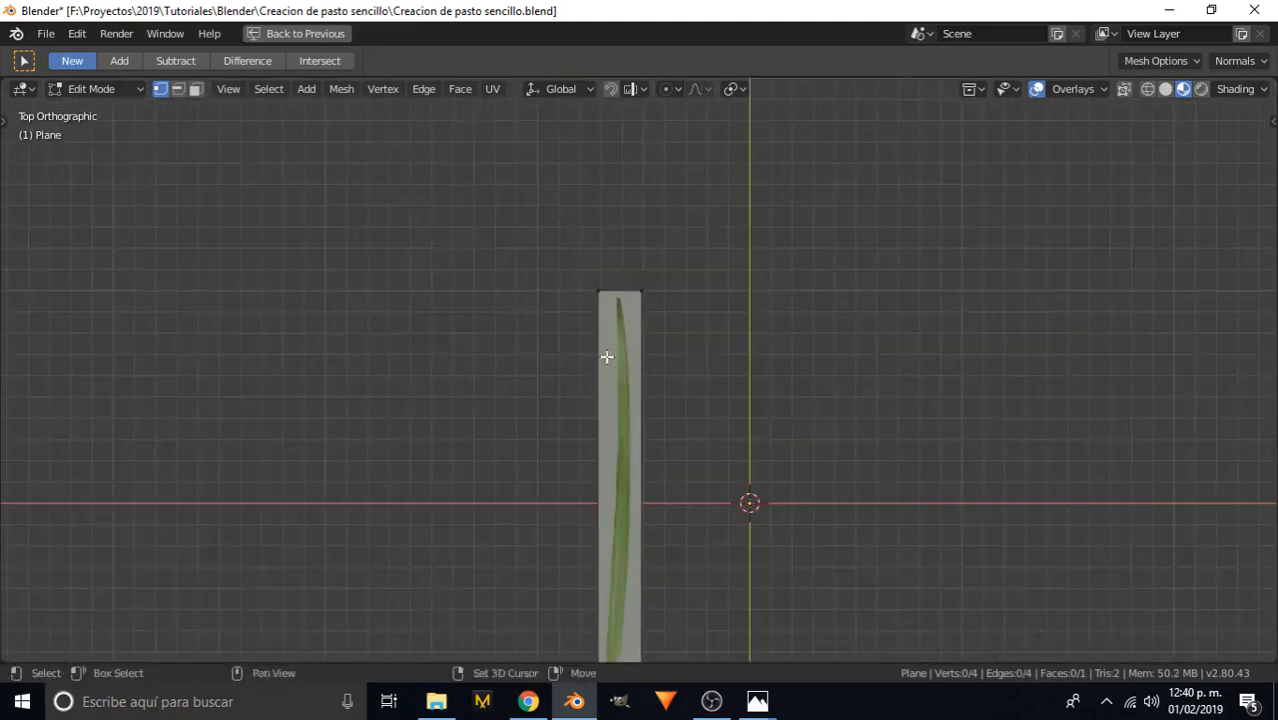
pyautogui.keyDown('shift'); pyautogui.scroll(-5, 630, 320); pyautogui.keyUp('shift')
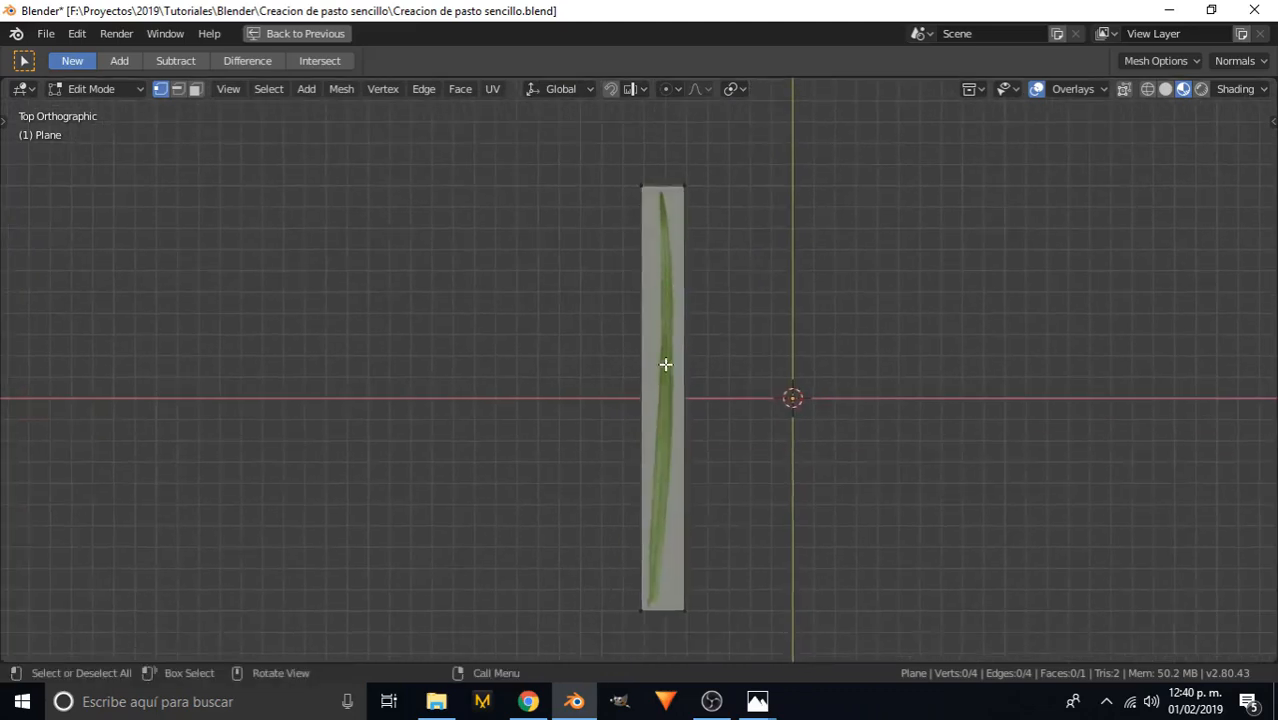
pyautogui.scroll(3, 656, 358)
pyautogui.scroll(-3, 595, 318)
pyautogui.scroll(-1, 605, 345)
pyautogui.keyDown('shift'); pyautogui.scroll(-2, 620, 355); pyautogui.keyUp('shift')
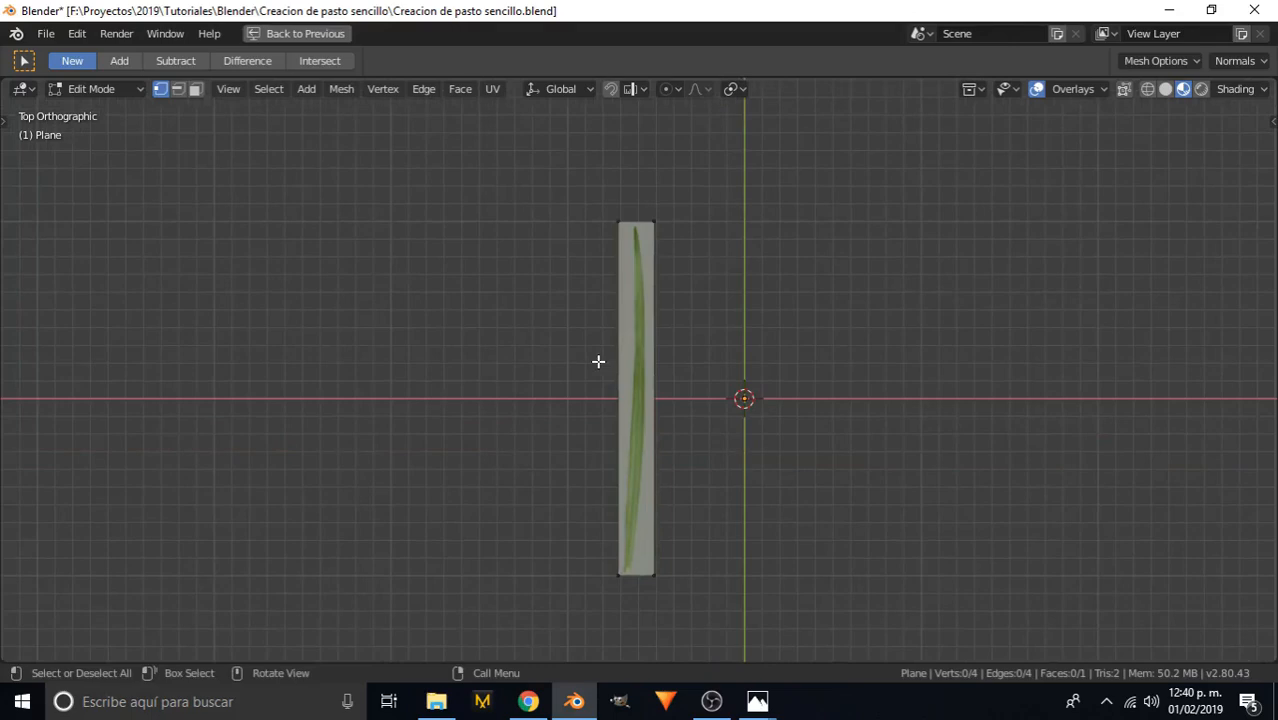
pyautogui.scroll(3, 605, 354)
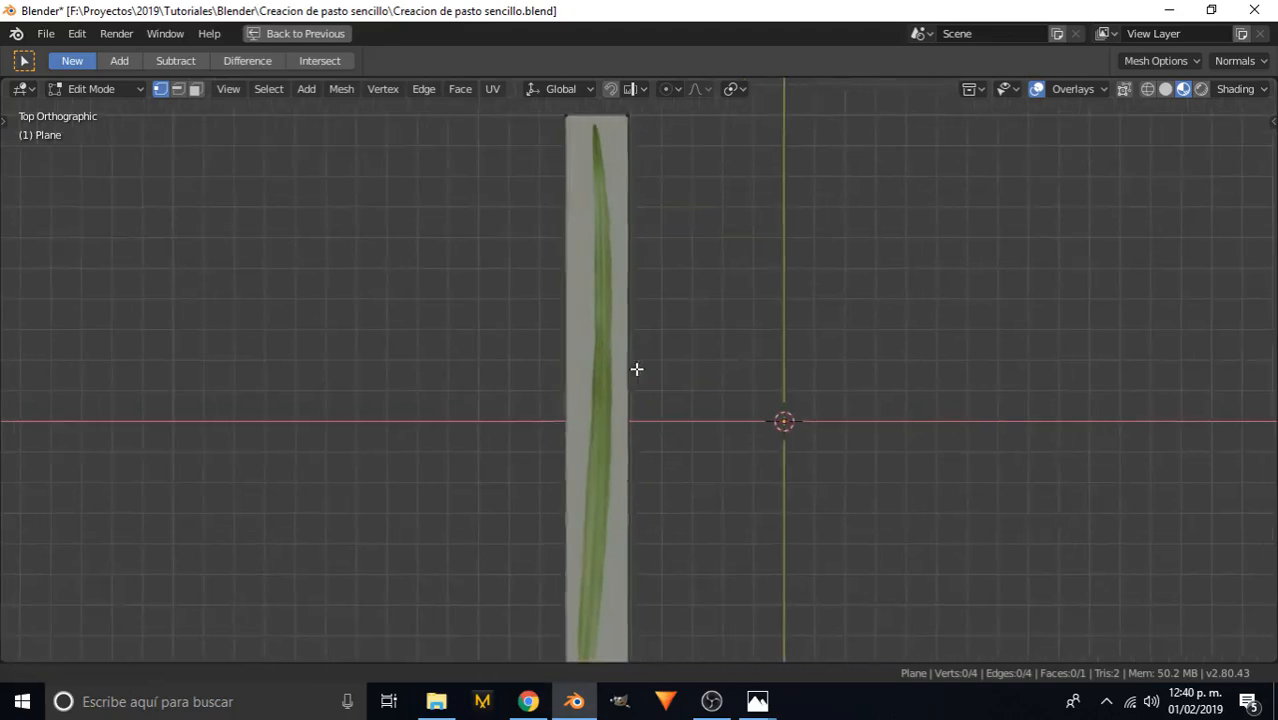
pyautogui.scroll(-2, 636, 368)
pyautogui.keyDown('shift'); pyautogui.moveTo(607, 218); pyautogui.dragTo(605, 300, button='middle'); pyautogui.keyUp('shift')
pyautogui.scroll(3, 604, 295)
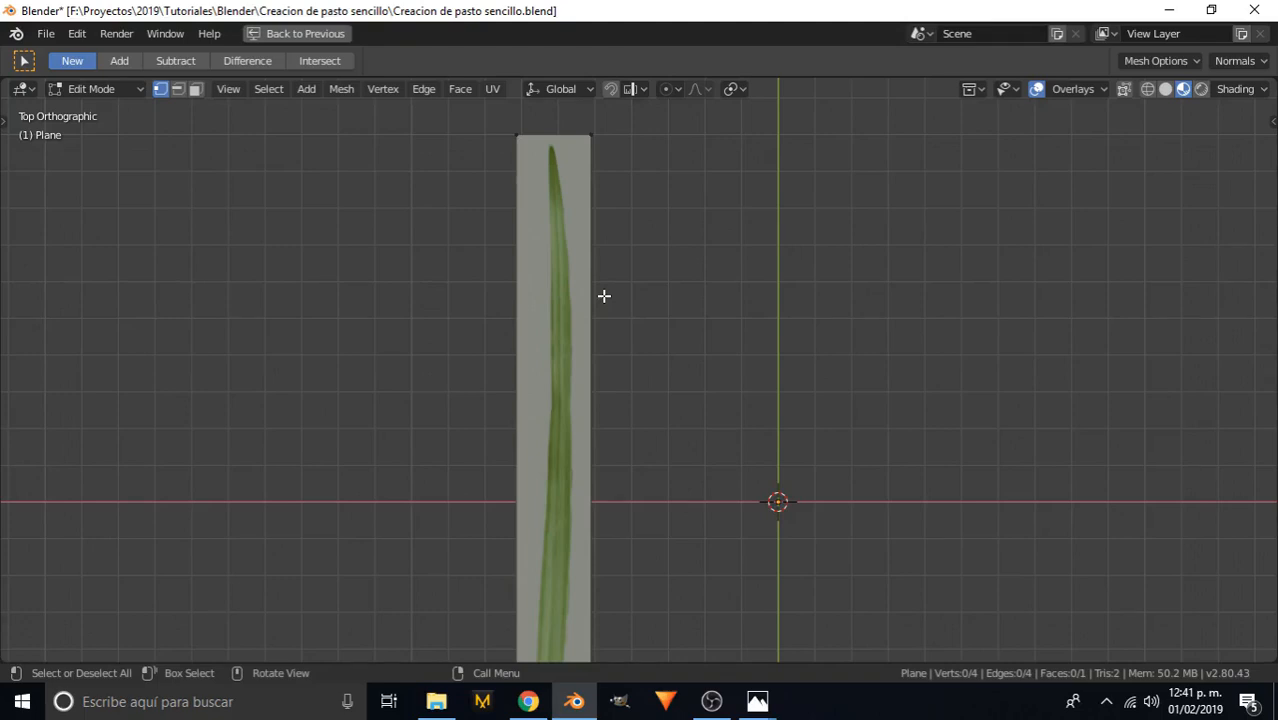
# - Divide the strip crosswise with four evenly spaced loop cuts, left unslid
pyautogui.scroll(-2, 604, 296)
pyautogui.keyDown('shift'); pyautogui.moveTo(584, 427); pyautogui.dragTo(566, 358, button='middle'); pyautogui.keyUp('shift')
pyautogui.hotkey('ctrl', 'r')
pyautogui.scroll(1, 571, 361)
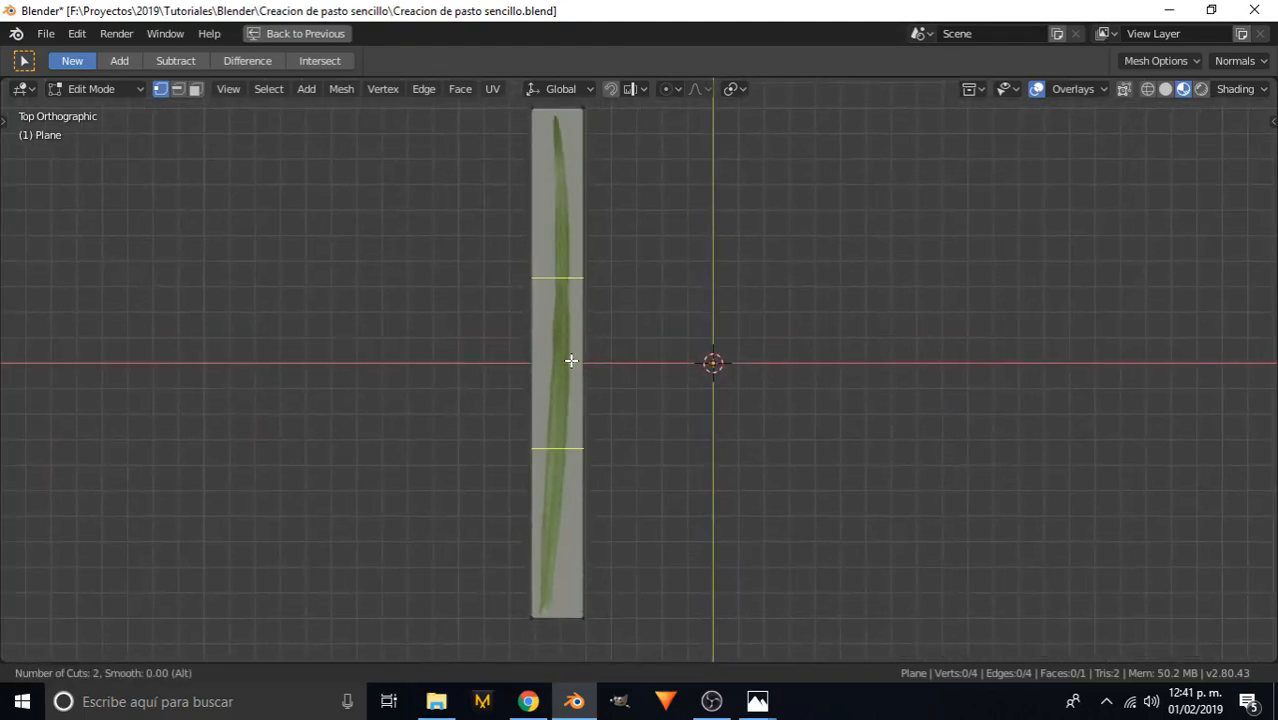
pyautogui.scroll(1, 571, 361)
pyautogui.scroll(1, 572, 361)
pyautogui.click(561, 307)
pyautogui.rightClick(563, 305)
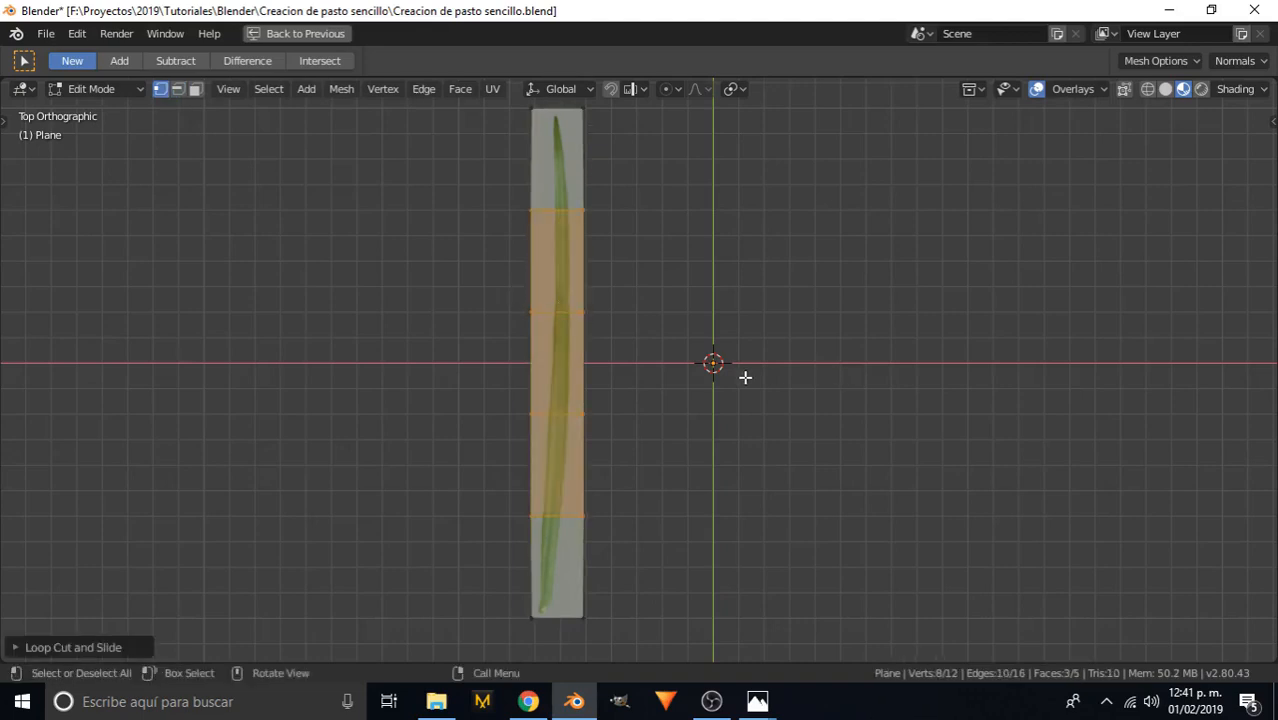
pyautogui.hotkey('alt', 'a')
# - Edge-slide the strip's bottom edge upward by a factor of about 0.1, onto the base of the green blade
pyautogui.keyDown('shift'); pyautogui.moveTo(619, 527); pyautogui.dragTo(691, 315, button='middle'); pyautogui.keyUp('shift')
pyautogui.scroll(6, 673, 456)
pyautogui.click(689, 496)
pyautogui.keyDown('shift'); pyautogui.click(538, 490); pyautogui.keyUp('shift')
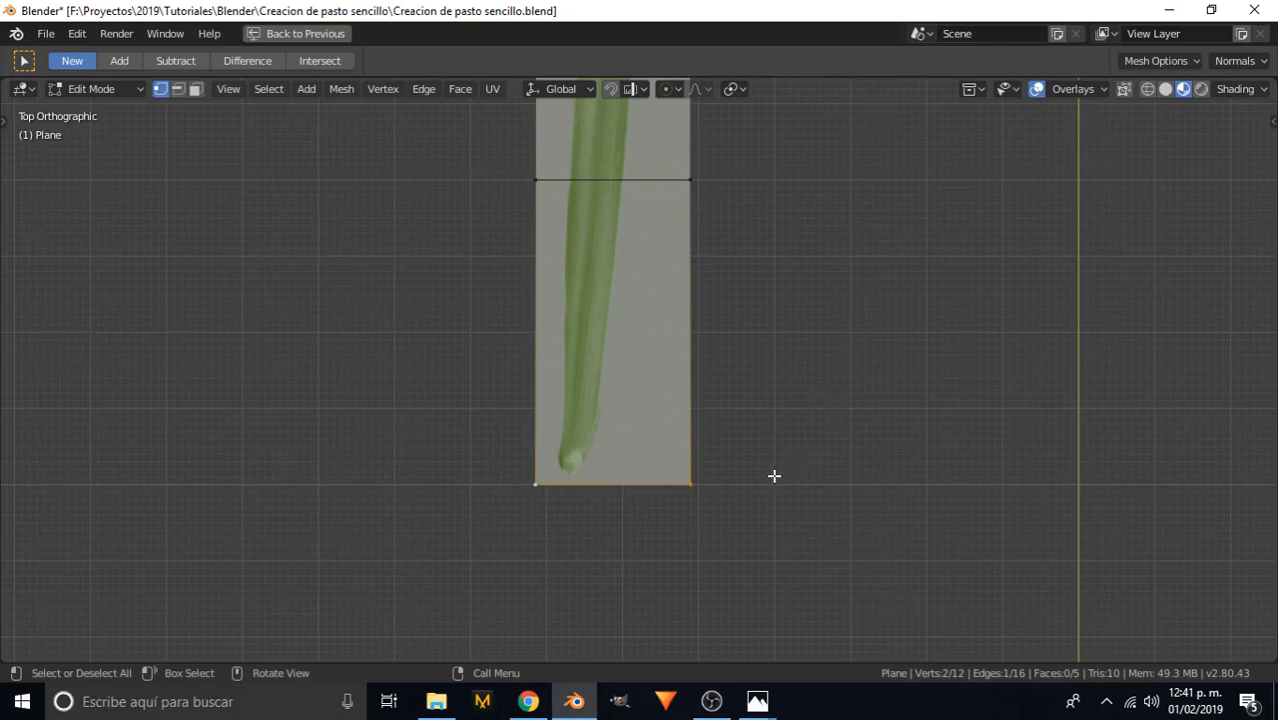
pyautogui.press('g')
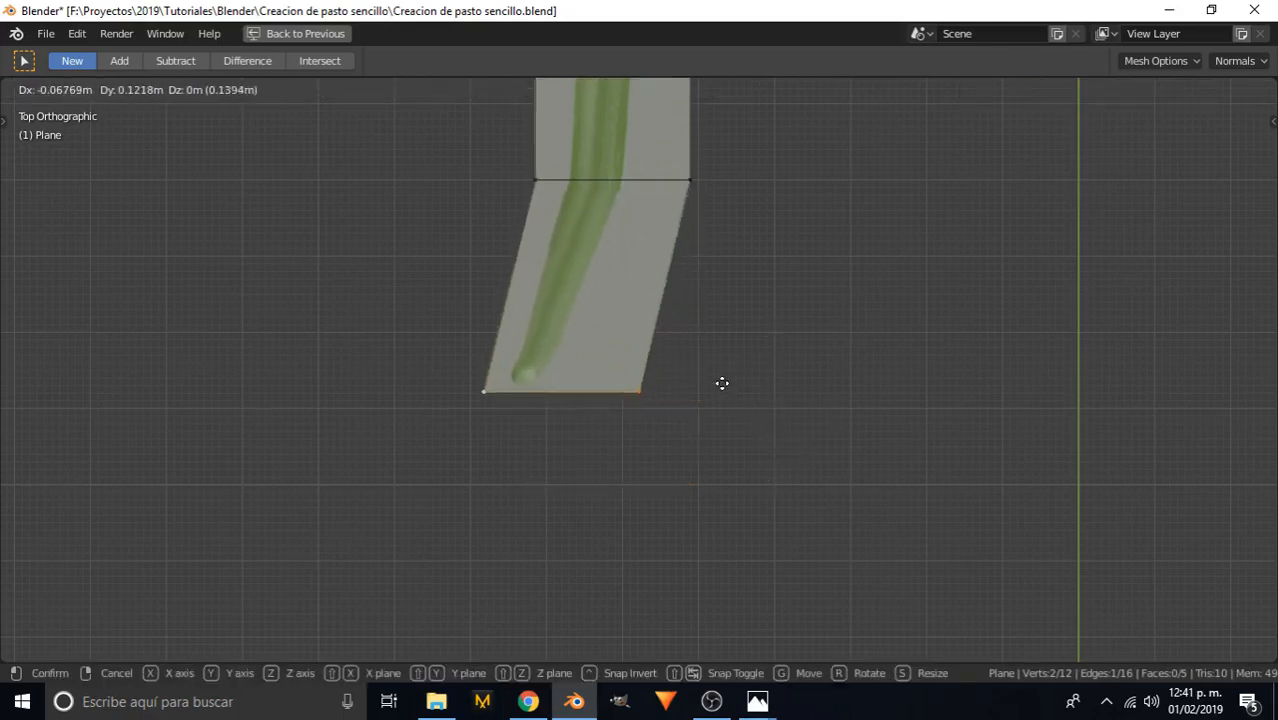
pyautogui.press('Escape')
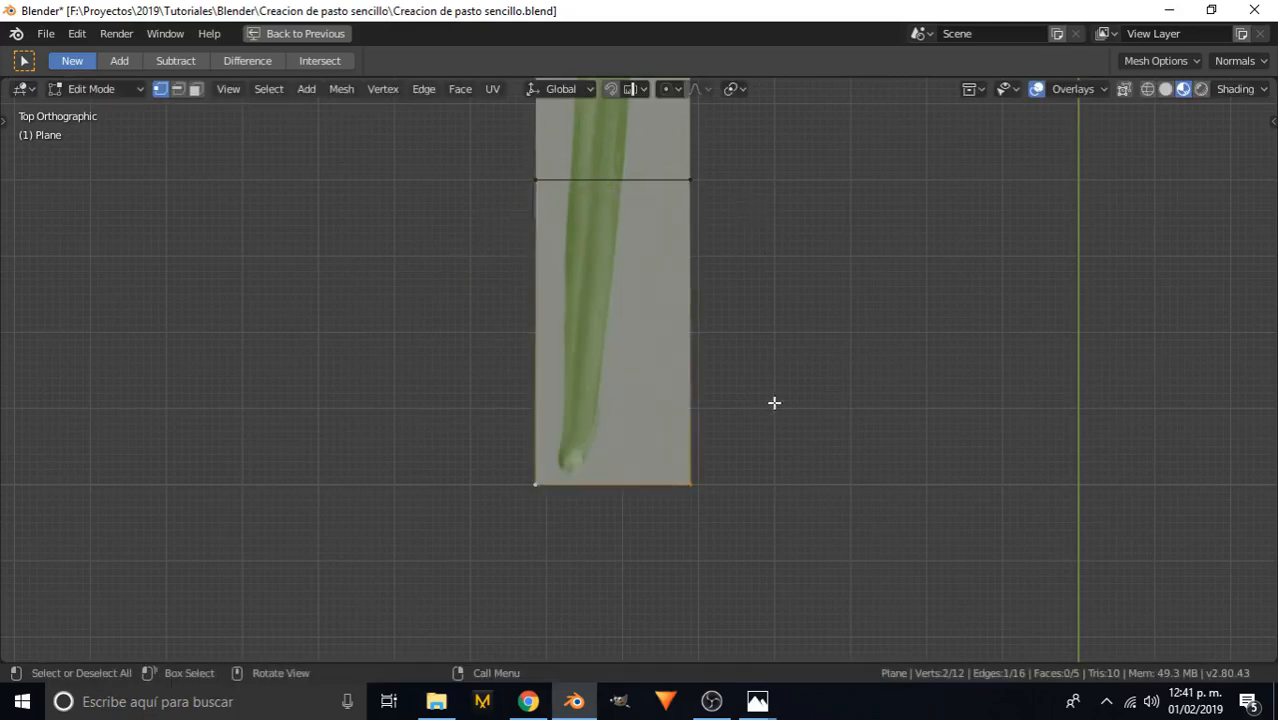
pyautogui.press('g')
pyautogui.press('g')
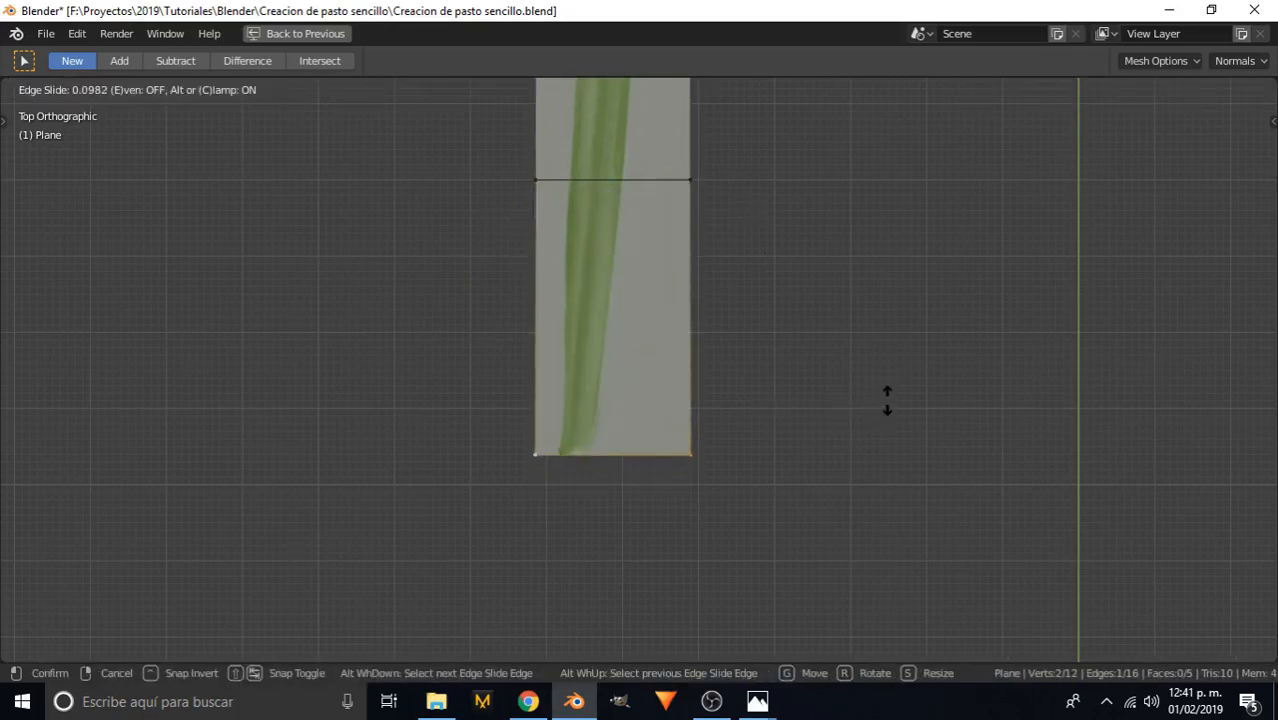
pyautogui.click(886, 398)
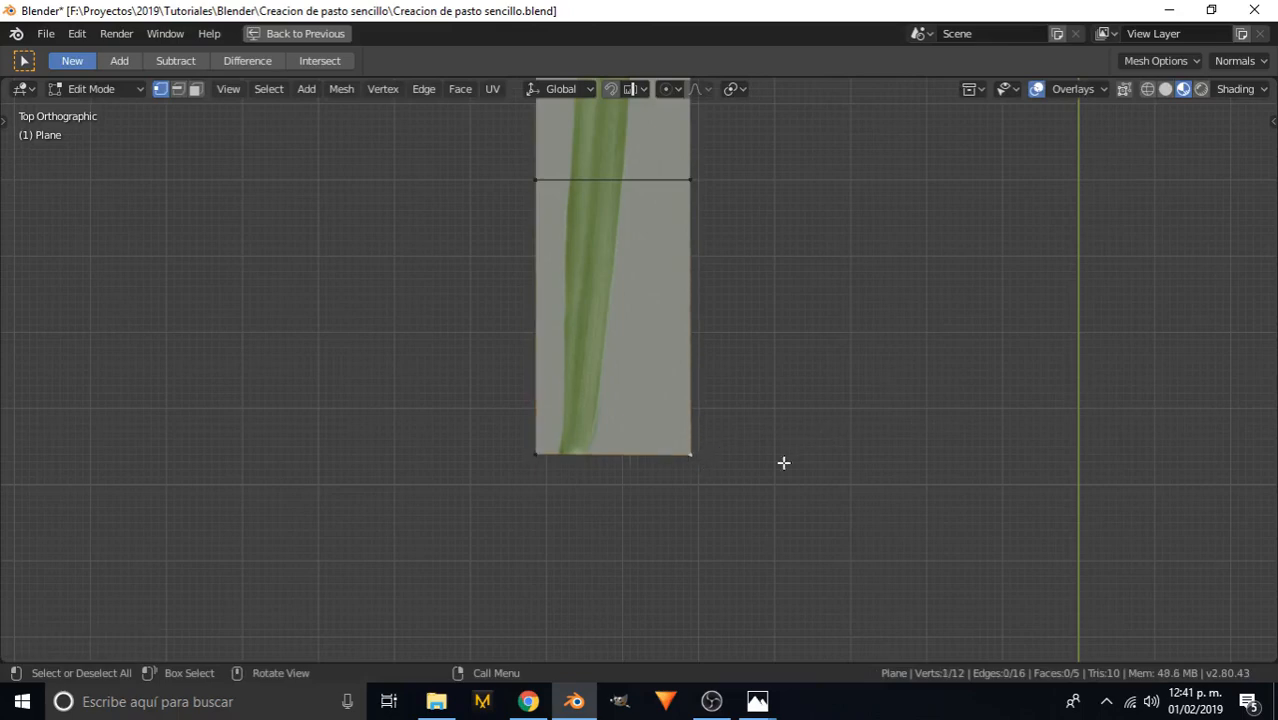
# - Vertex-slide the two bottom corner vertices inward to the sides of the blade's base
pyautogui.press('g')
pyautogui.press('g')
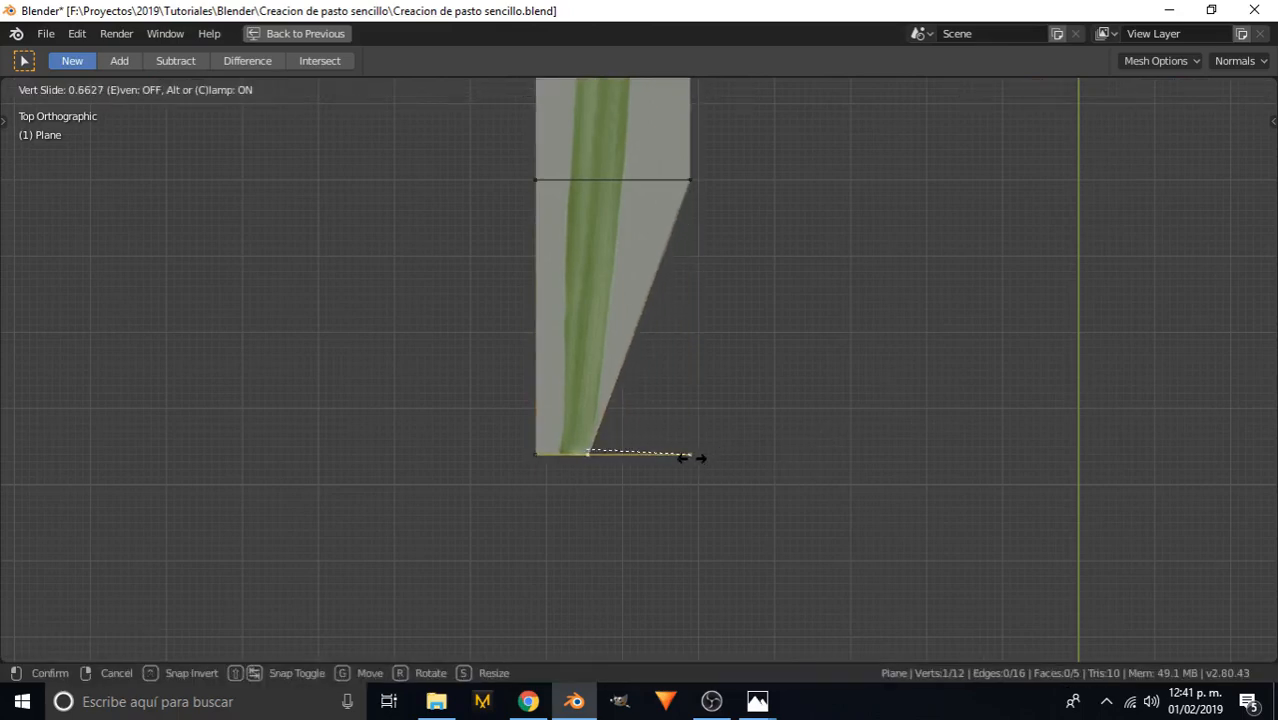
pyautogui.click(528, 456)
pyautogui.scroll(2, 602, 476)
pyautogui.press('g')
pyautogui.press('g')
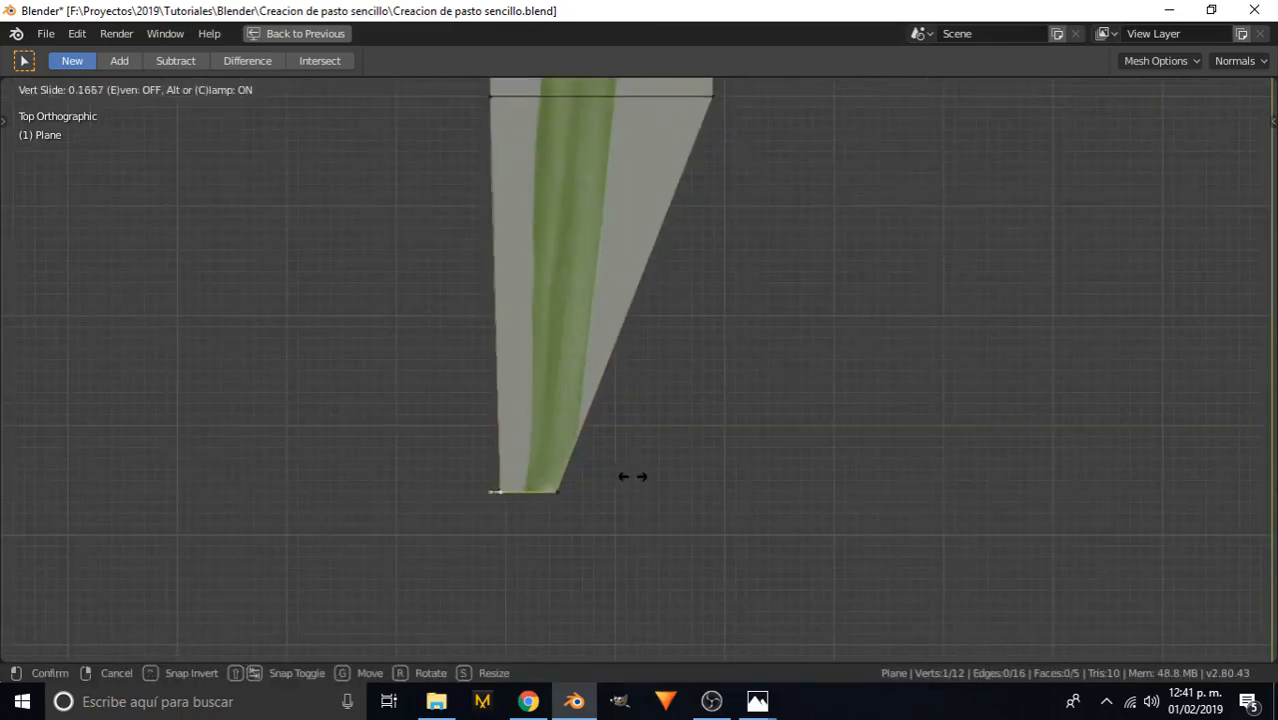
pyautogui.click(600, 474)
# - Vertex-slide both end vertices of the lowest crosswise cut inward to the blade's outline
pyautogui.scroll(-2, 556, 474)
pyautogui.scroll(2, 625, 391)
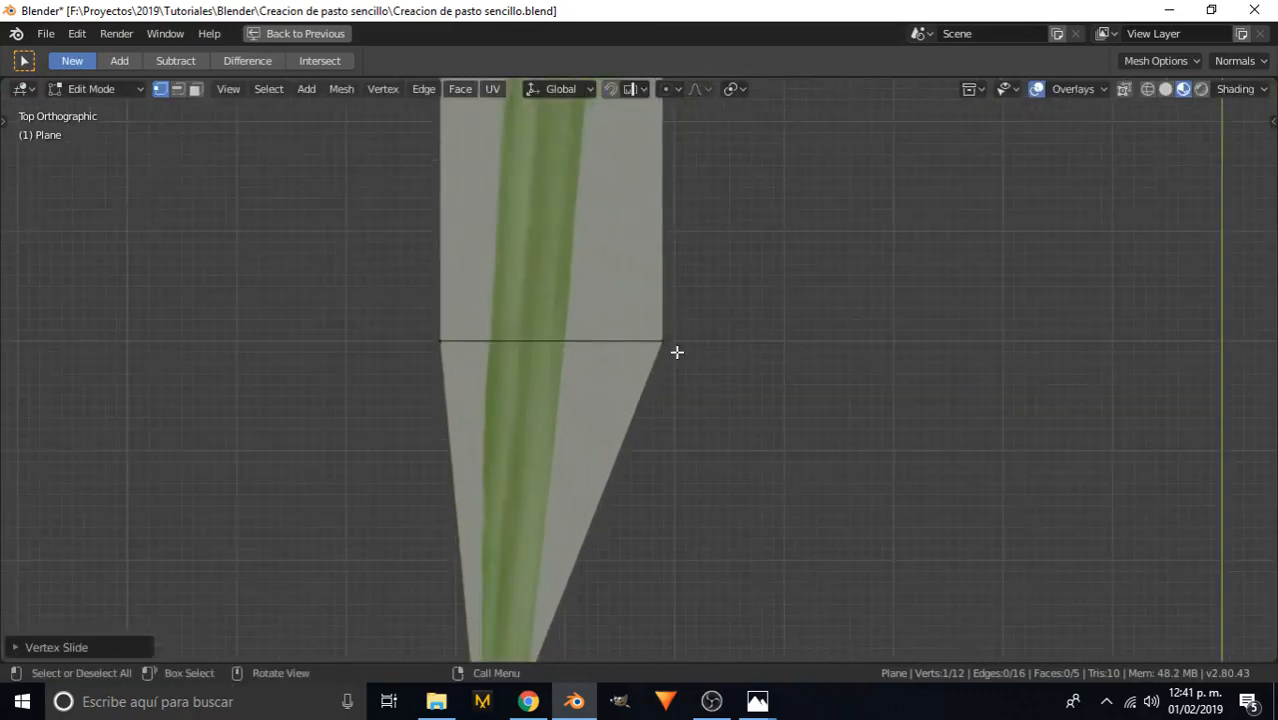
pyautogui.press('g')
pyautogui.press('g')
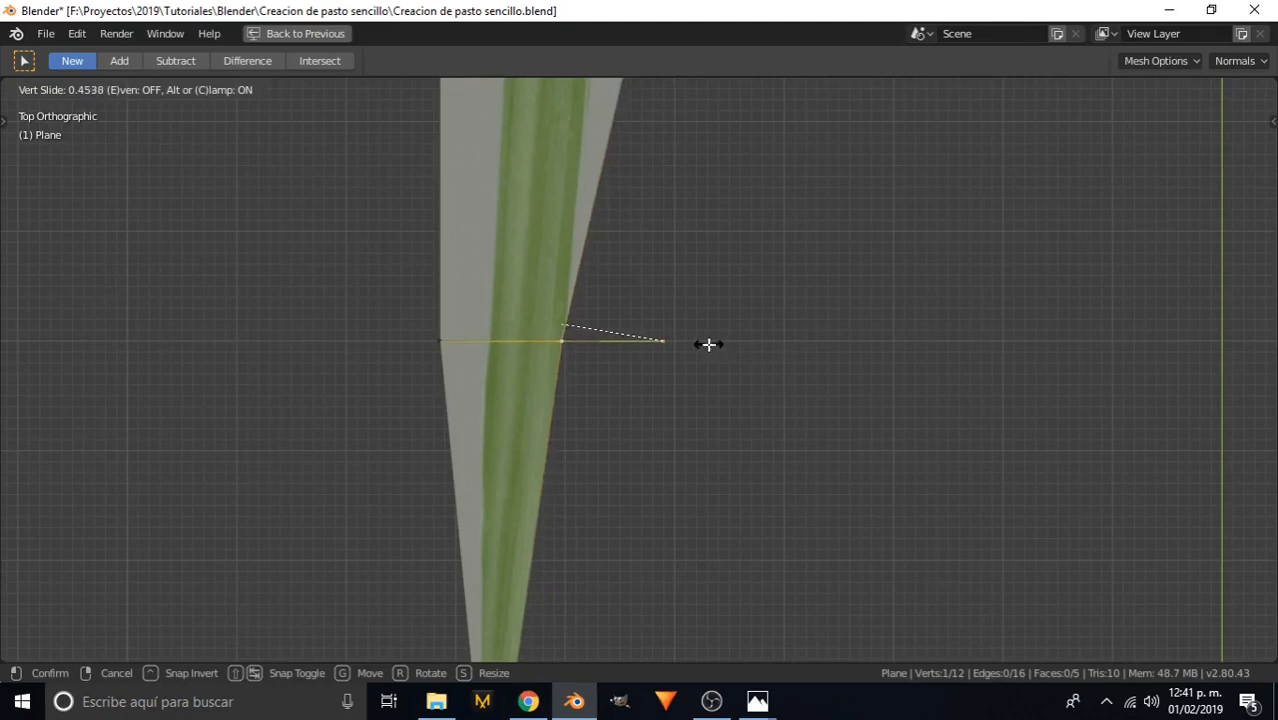
pyautogui.click(561, 342)
pyautogui.press('g')
pyautogui.press('g')
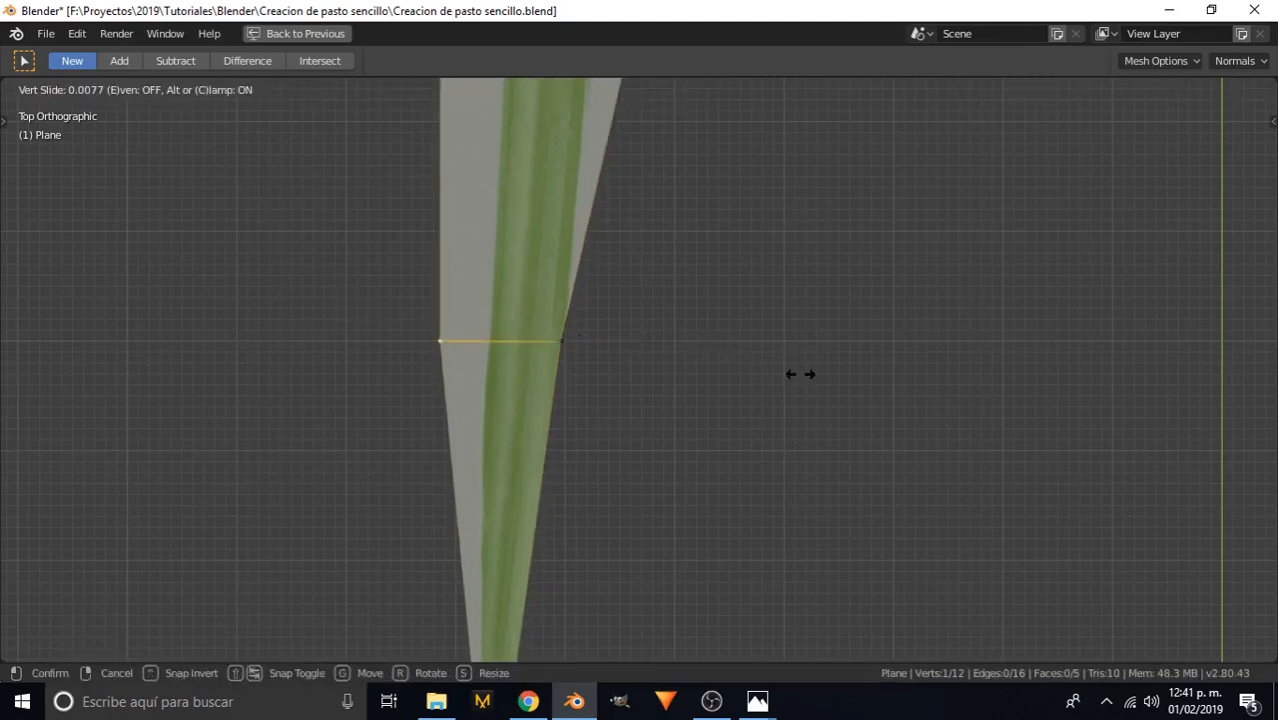
pyautogui.click(853, 367)
# - Vertex-slide both end vertices of the second crosswise cut from the base inward to the blade's outline
pyautogui.scroll(-2, 782, 408)
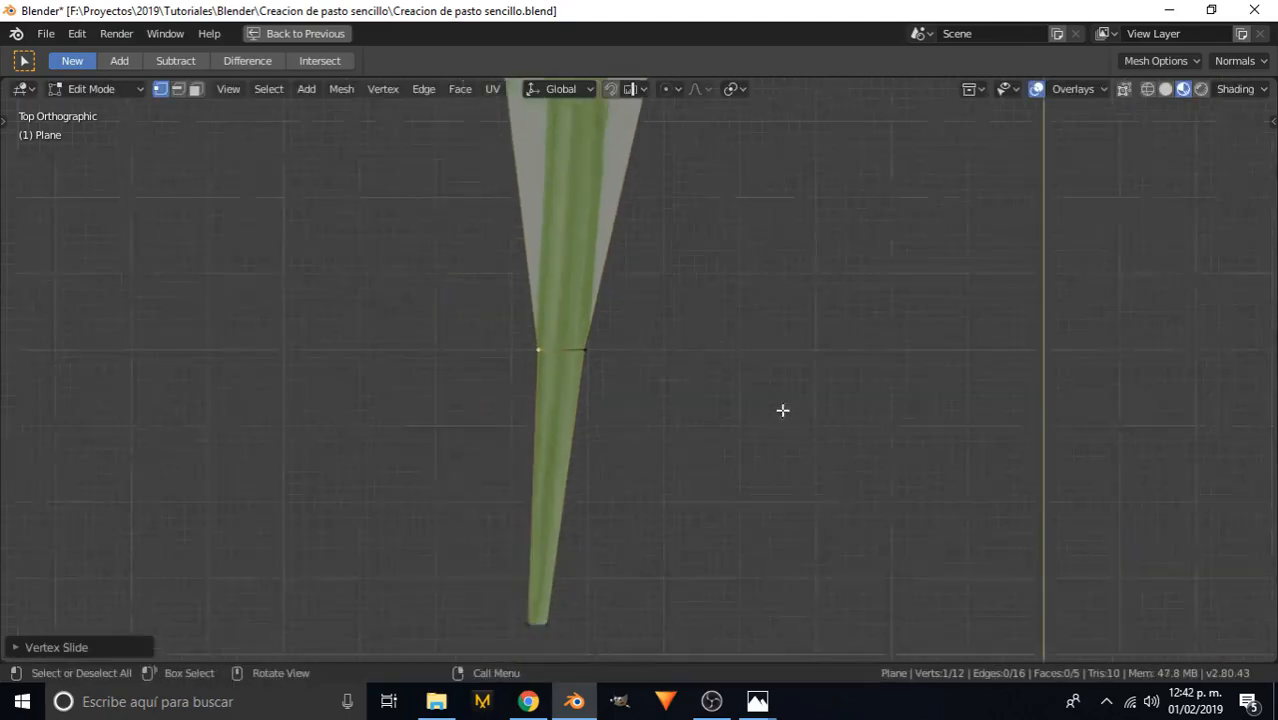
pyautogui.scroll(4, 665, 408)
pyautogui.click(663, 289)
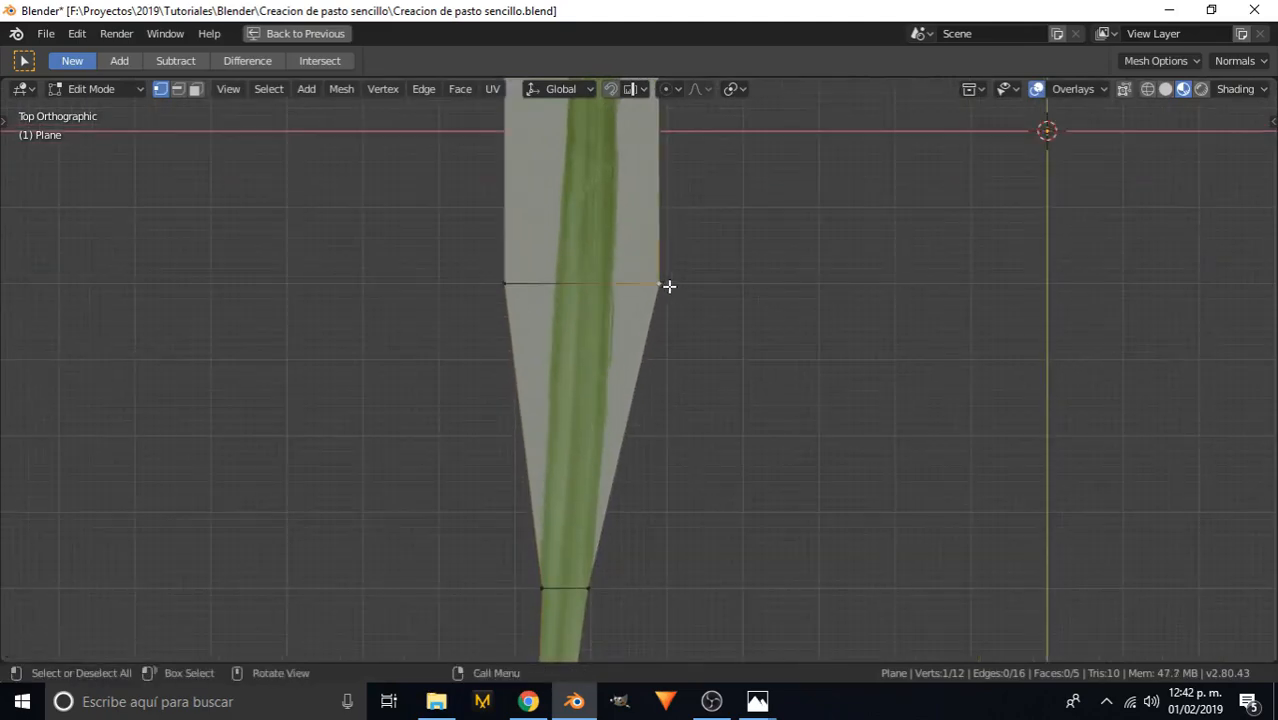
pyautogui.scroll(2, 749, 364)
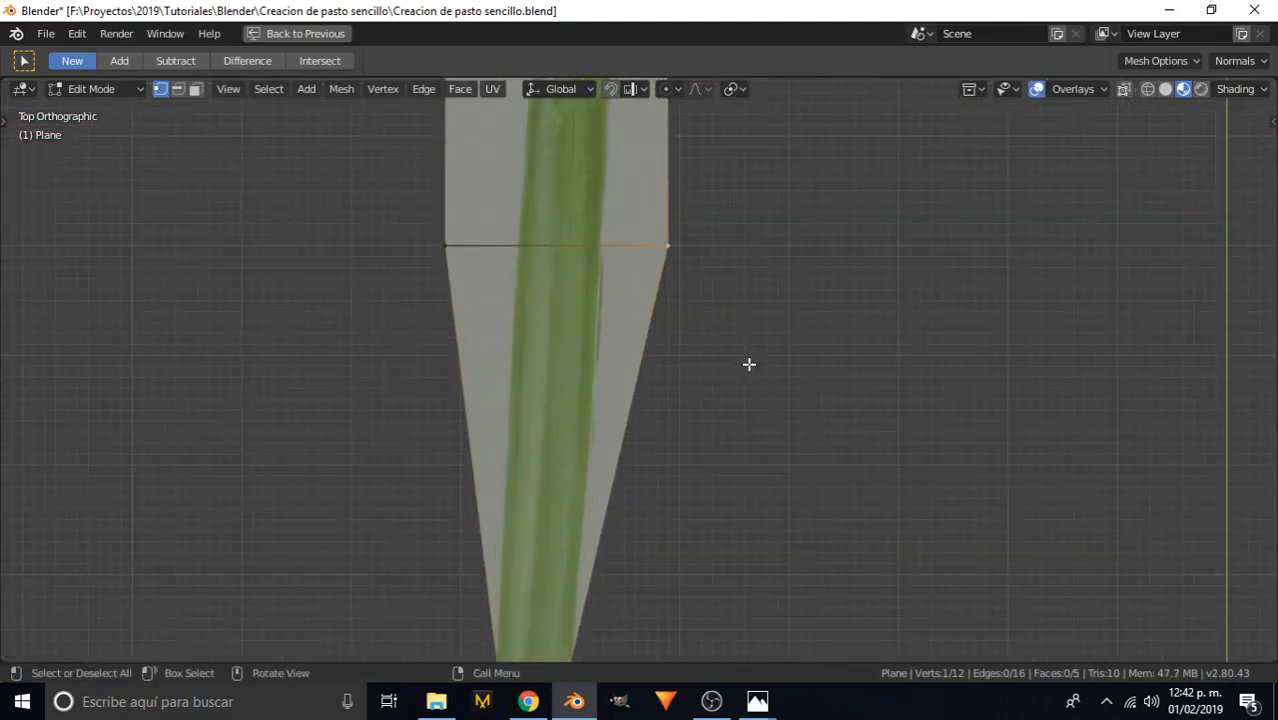
pyautogui.press('g')
pyautogui.press('g')
pyautogui.click(684, 357)
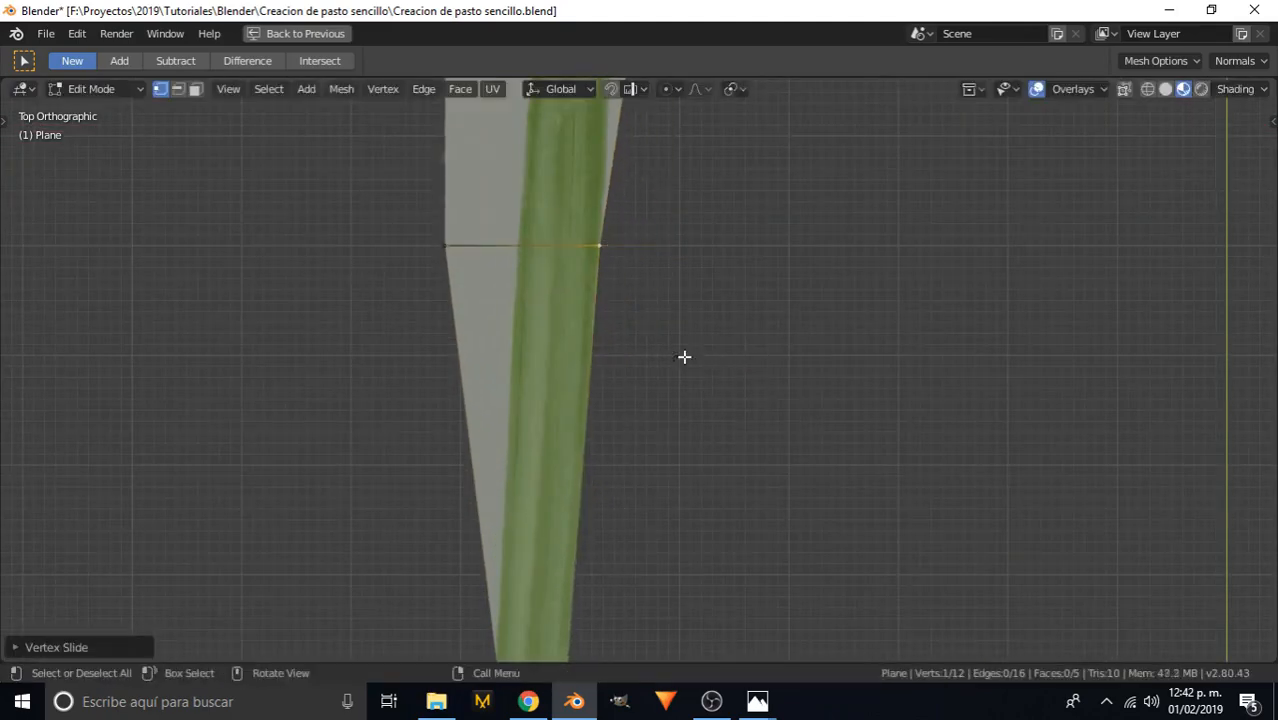
pyautogui.click(436, 249)
pyautogui.press('g')
pyautogui.press('g')
pyautogui.click(866, 321)
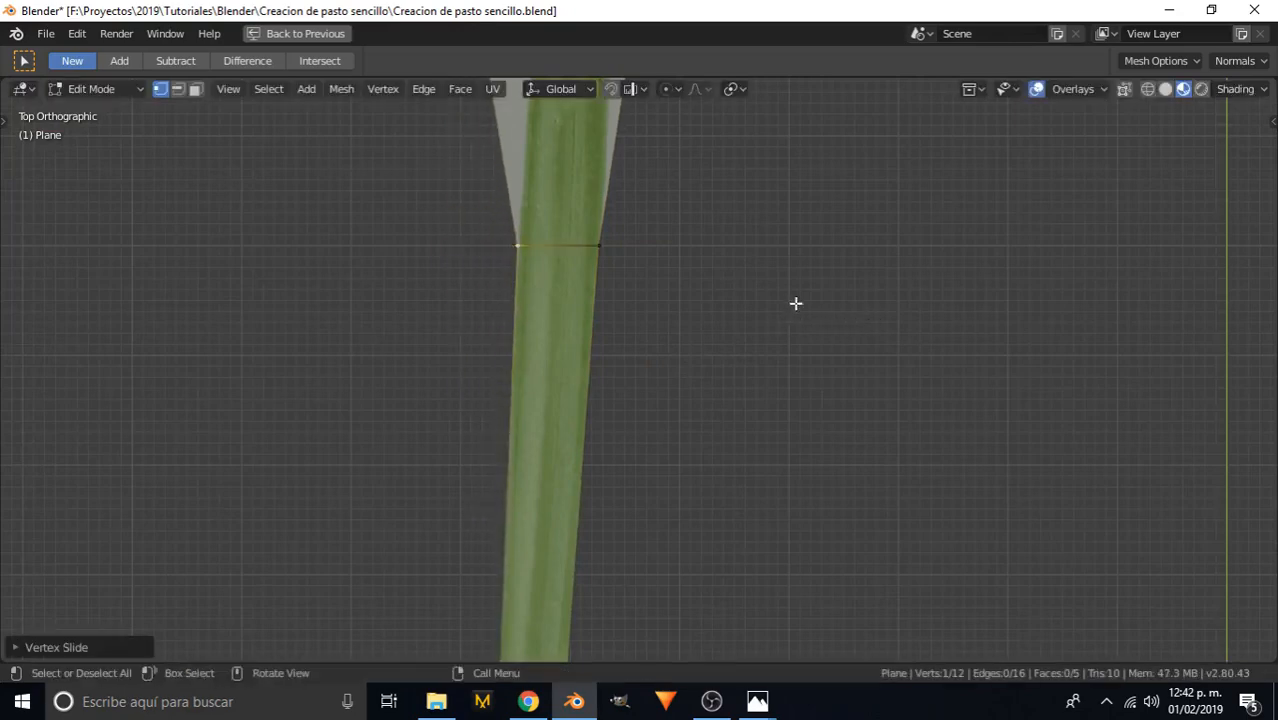
# - Vertex-slide both end vertices of the third crosswise cut from the base inward to the blade's outline
pyautogui.scroll(-2, 573, 185)
pyautogui.keyDown('shift'); pyautogui.moveTo(573, 185); pyautogui.dragTo(610, 362, button='middle'); pyautogui.keyUp('shift')
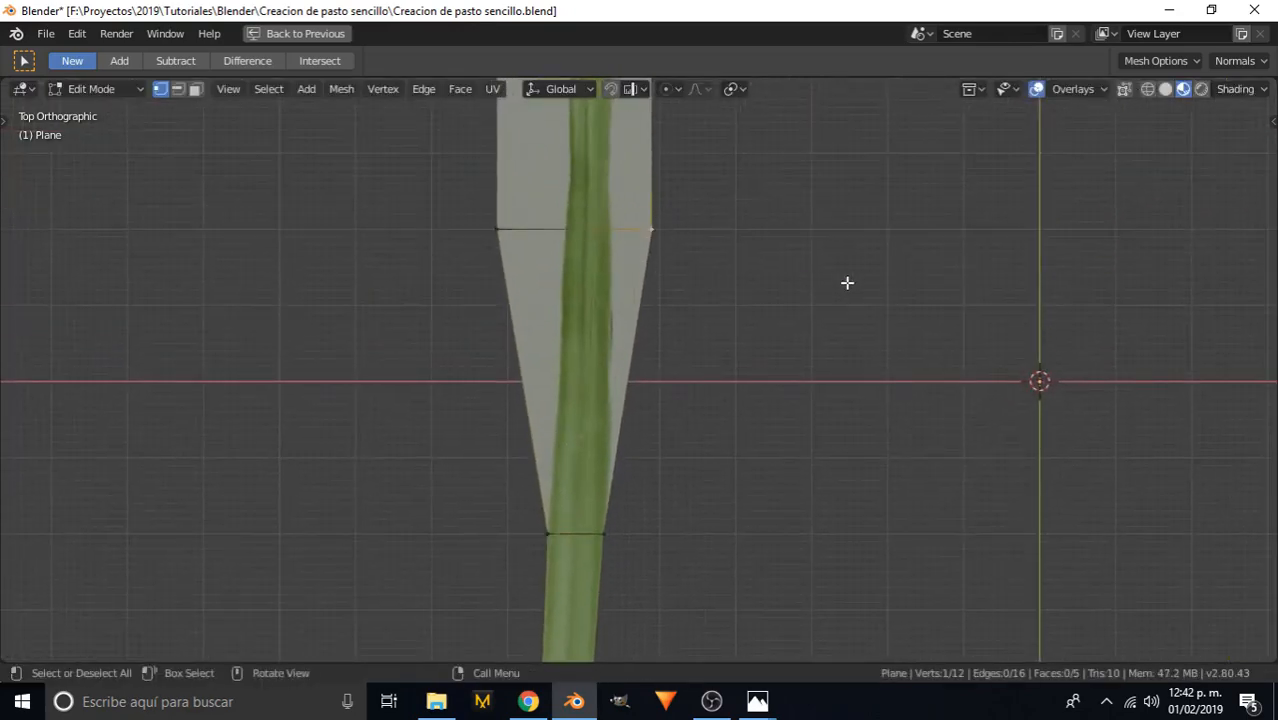
pyautogui.press('g')
pyautogui.press('g')
pyautogui.click(799, 277)
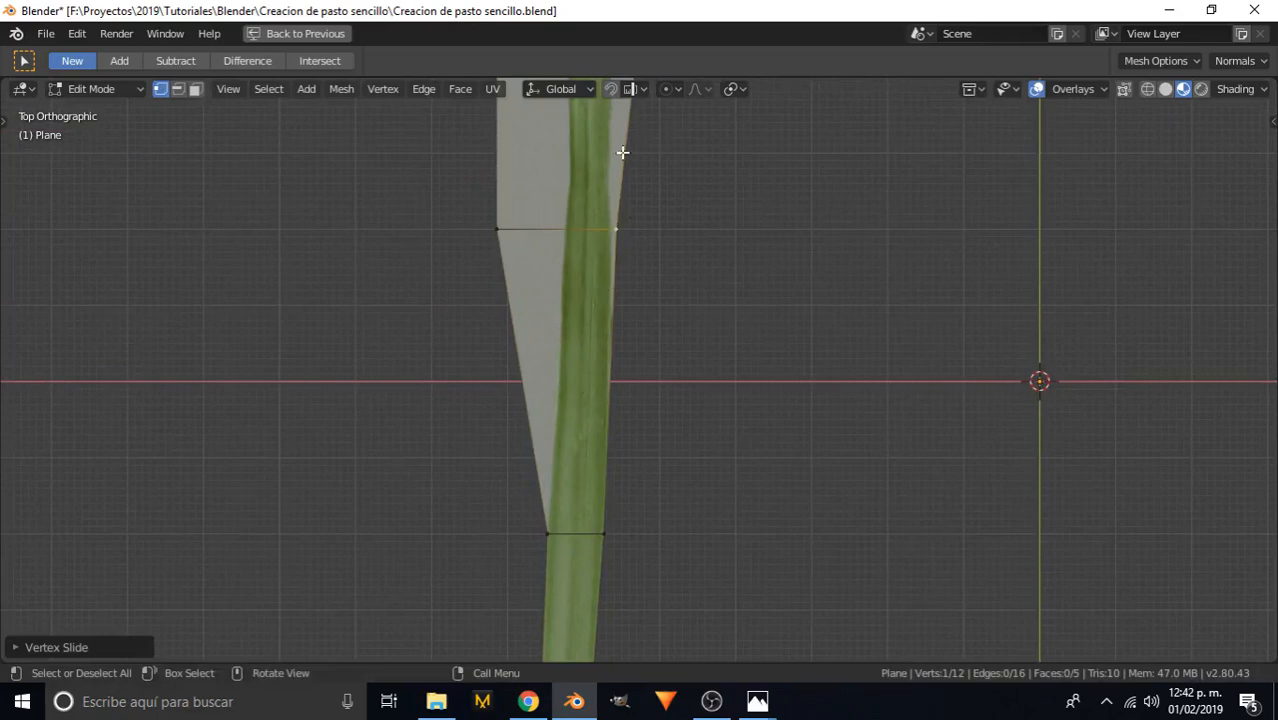
pyautogui.scroll(1, 622, 171)
pyautogui.keyDown('shift'); pyautogui.moveTo(622, 171); pyautogui.dragTo(636, 366, button='middle'); pyautogui.keyUp('shift')
pyautogui.keyDown('shift'); pyautogui.moveTo(648, 229); pyautogui.dragTo(602, 331, button='middle'); pyautogui.keyUp('shift')
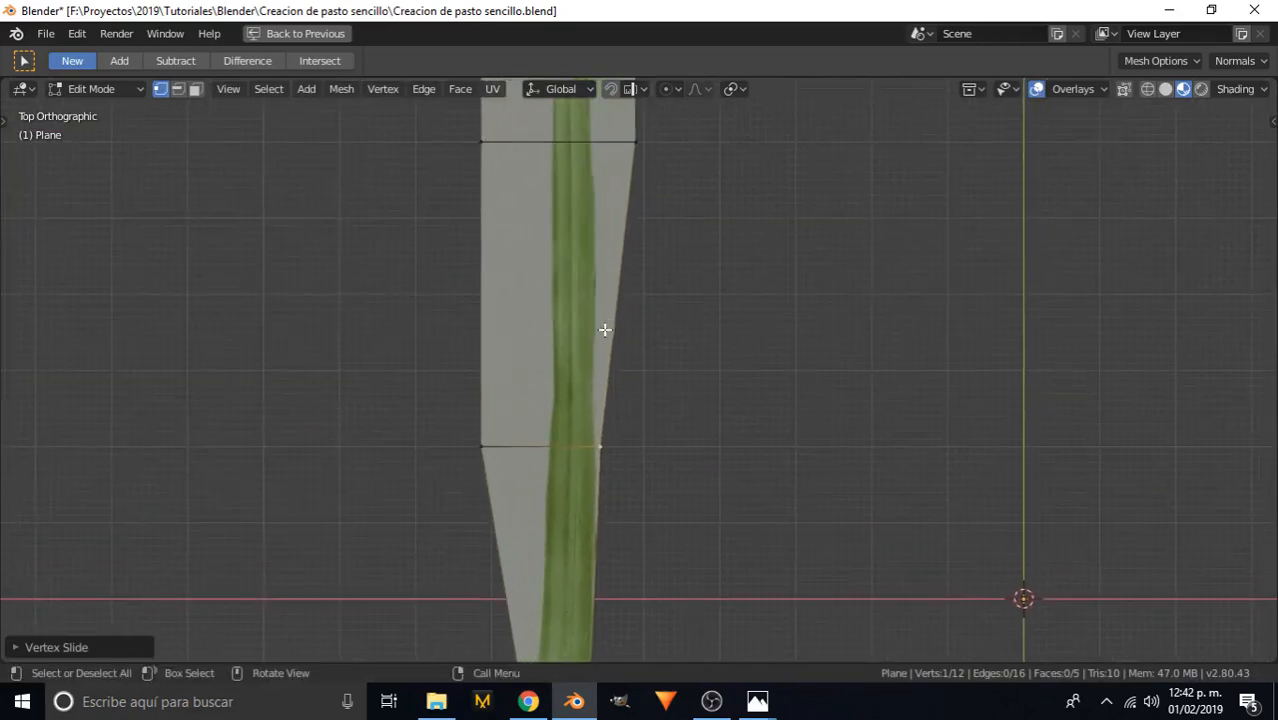
pyautogui.scroll(2, 585, 459)
pyautogui.scroll(-4, 599, 376)
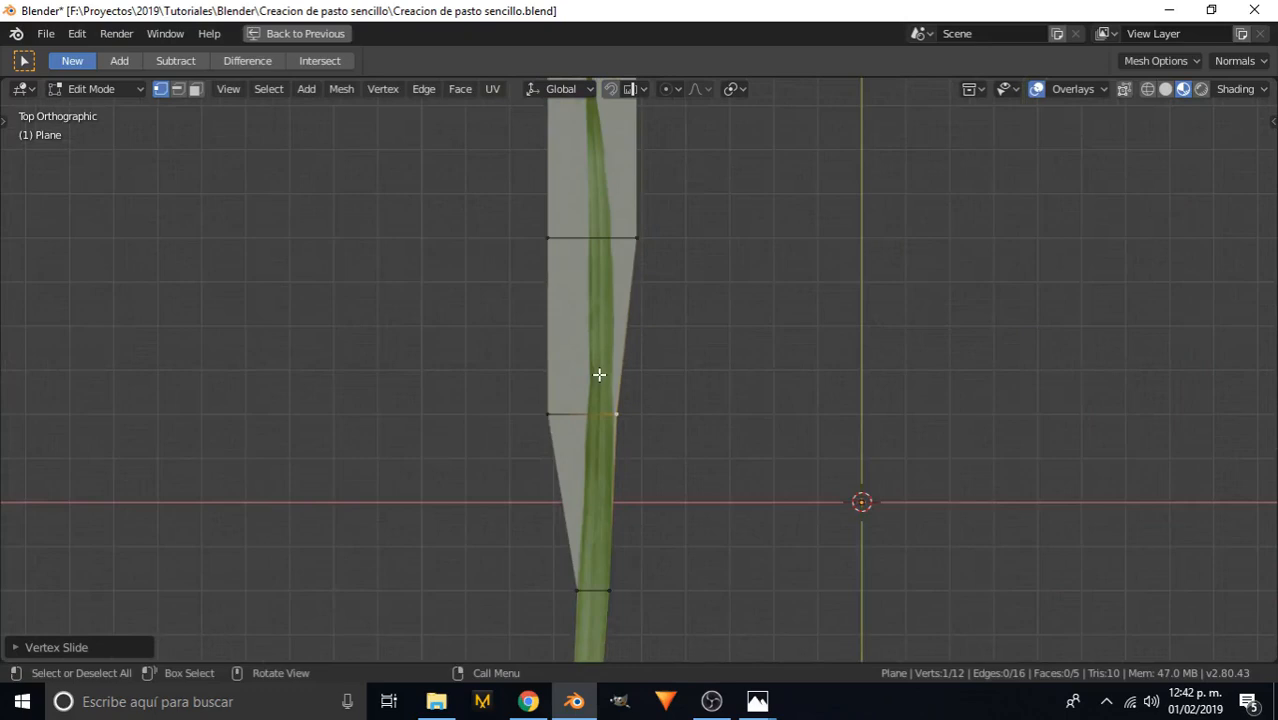
pyautogui.keyDown('shift'); pyautogui.moveTo(628, 399); pyautogui.dragTo(639, 297, button='middle'); pyautogui.keyUp('shift')
pyautogui.scroll(4, 642, 302)
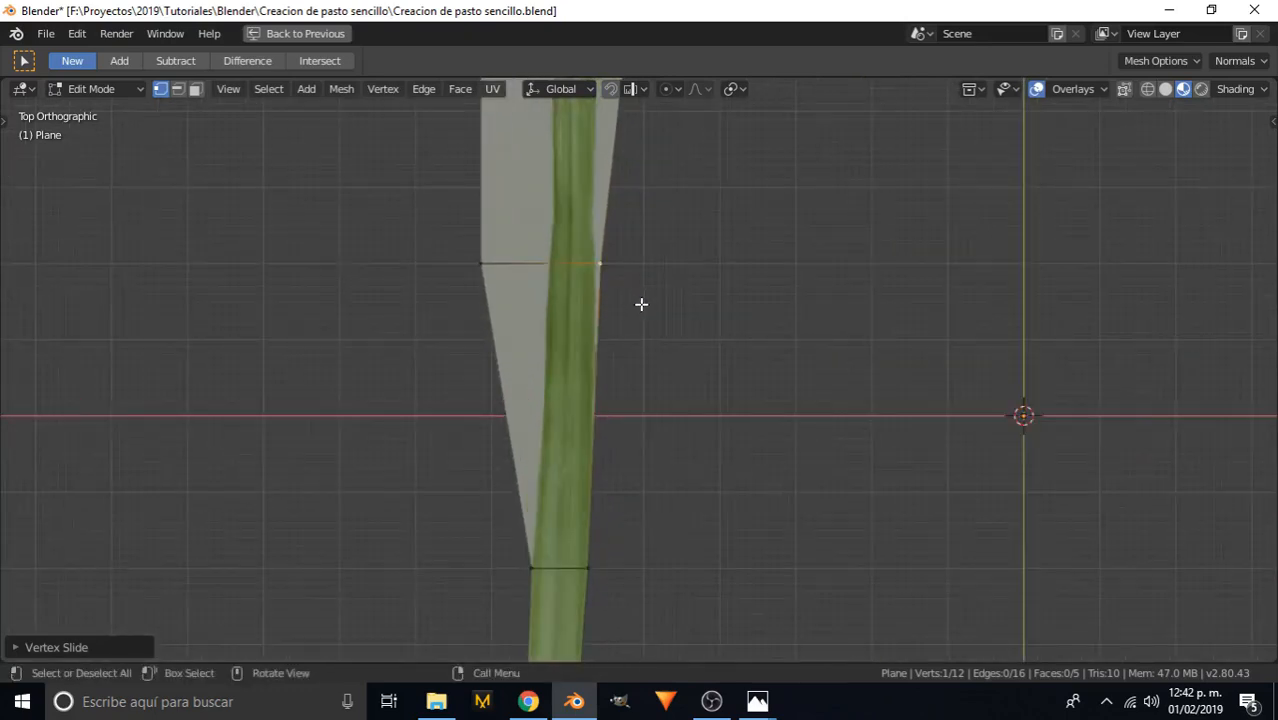
pyautogui.hotkey('shift', 'v')
pyautogui.click(717, 320)
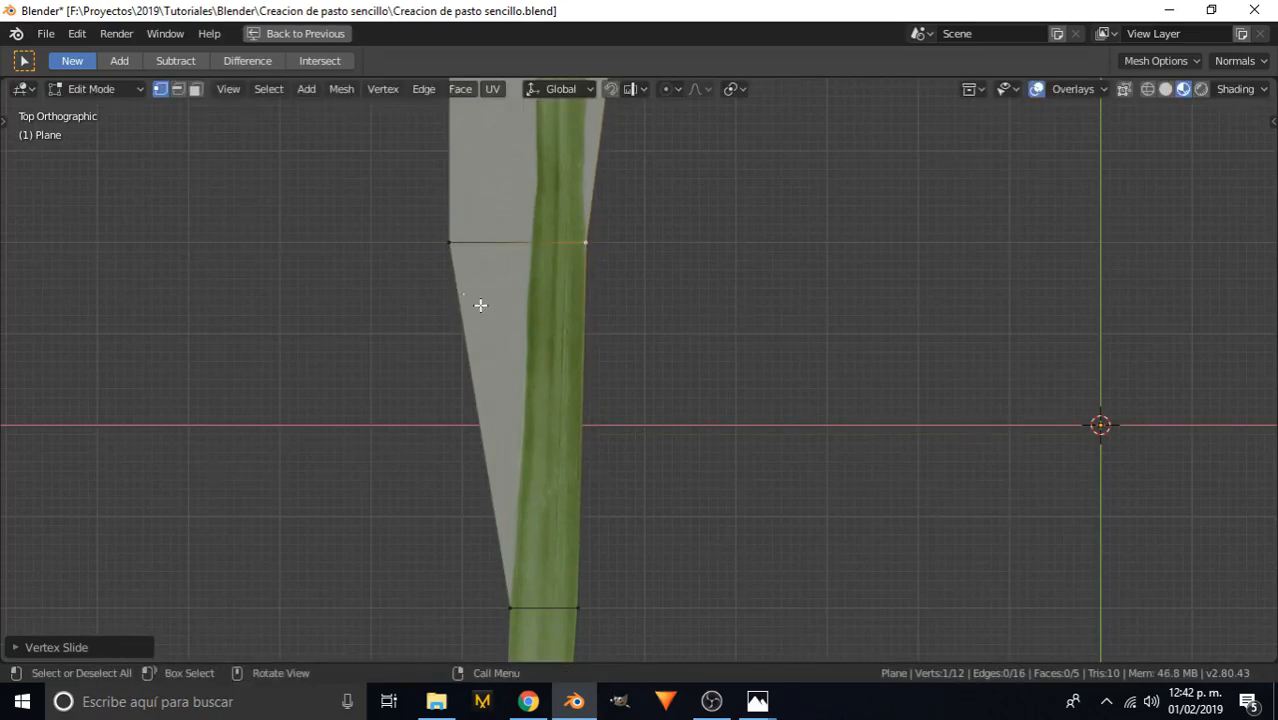
pyautogui.click(436, 247)
pyautogui.hotkey('shift', 'v')
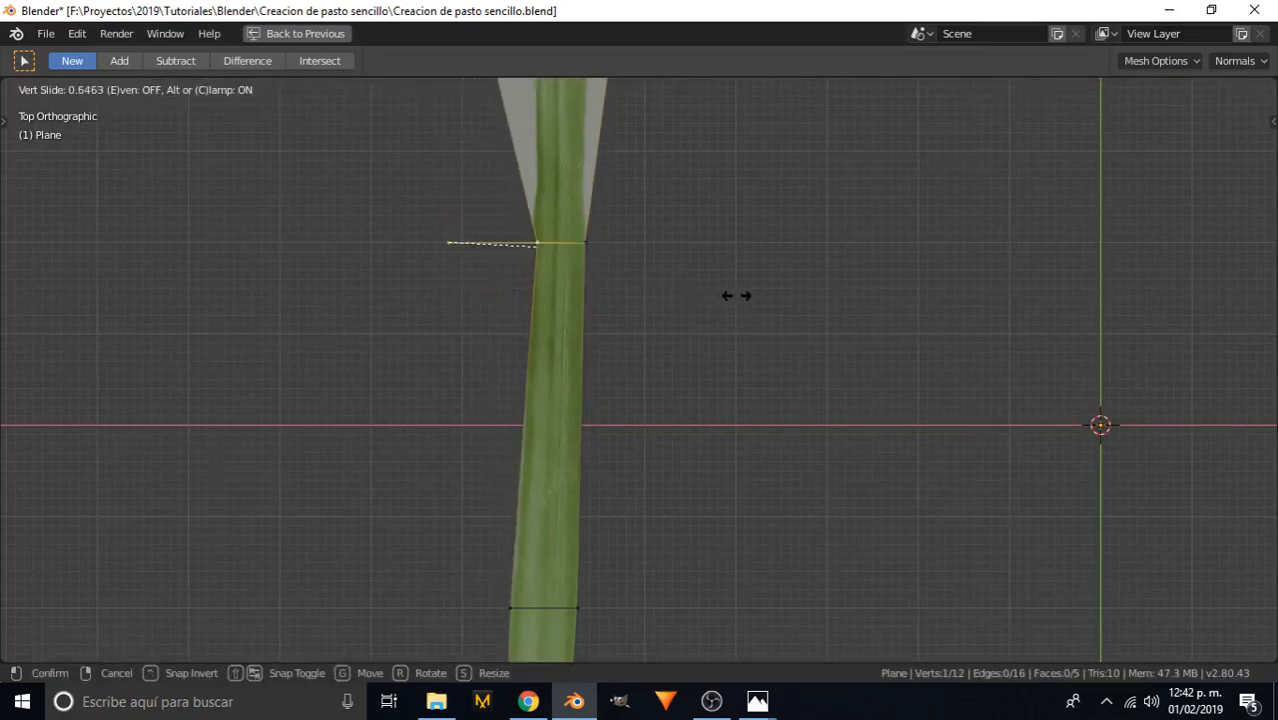
pyautogui.click(736, 296)
# - Vertex-slide both end vertices of the uppermost crosswise cut inward to the blade's outline
pyautogui.keyDown('shift'); pyautogui.moveTo(610, 225); pyautogui.dragTo(539, 422, button='middle'); pyautogui.keyUp('shift')
pyautogui.click(602, 279)
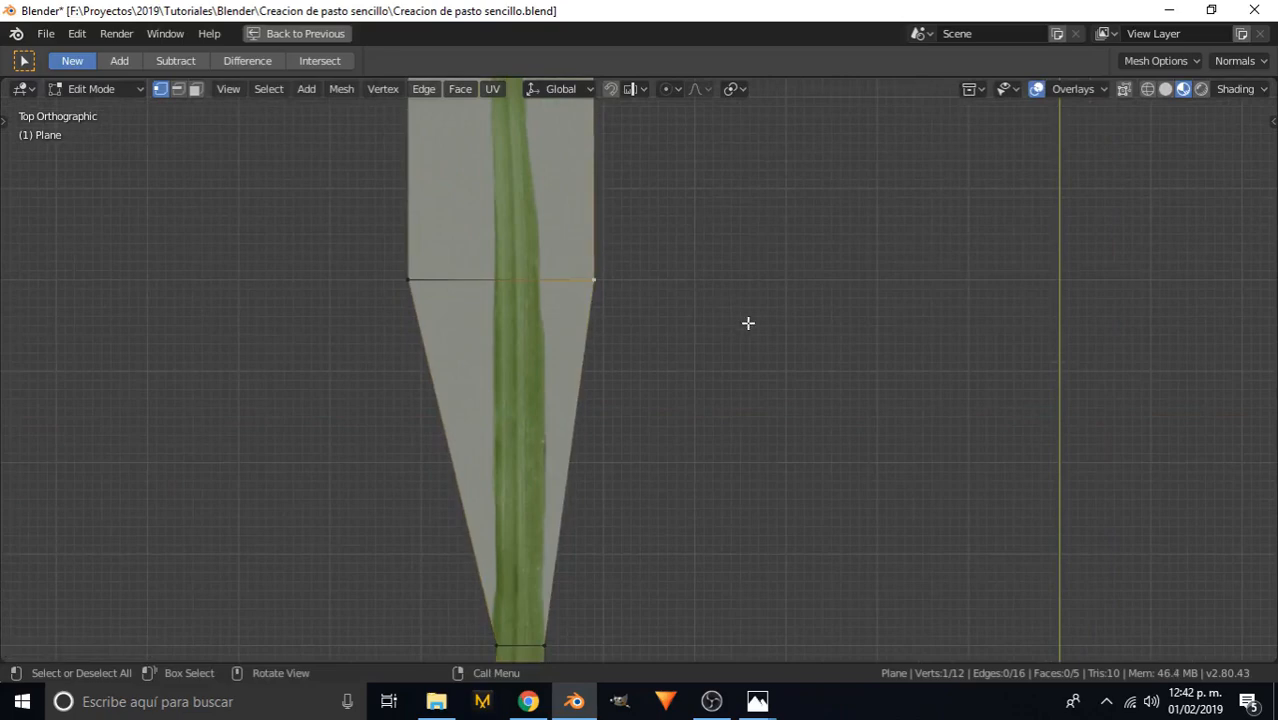
pyautogui.hotkey('shift', 'v')
pyautogui.click(542, 297)
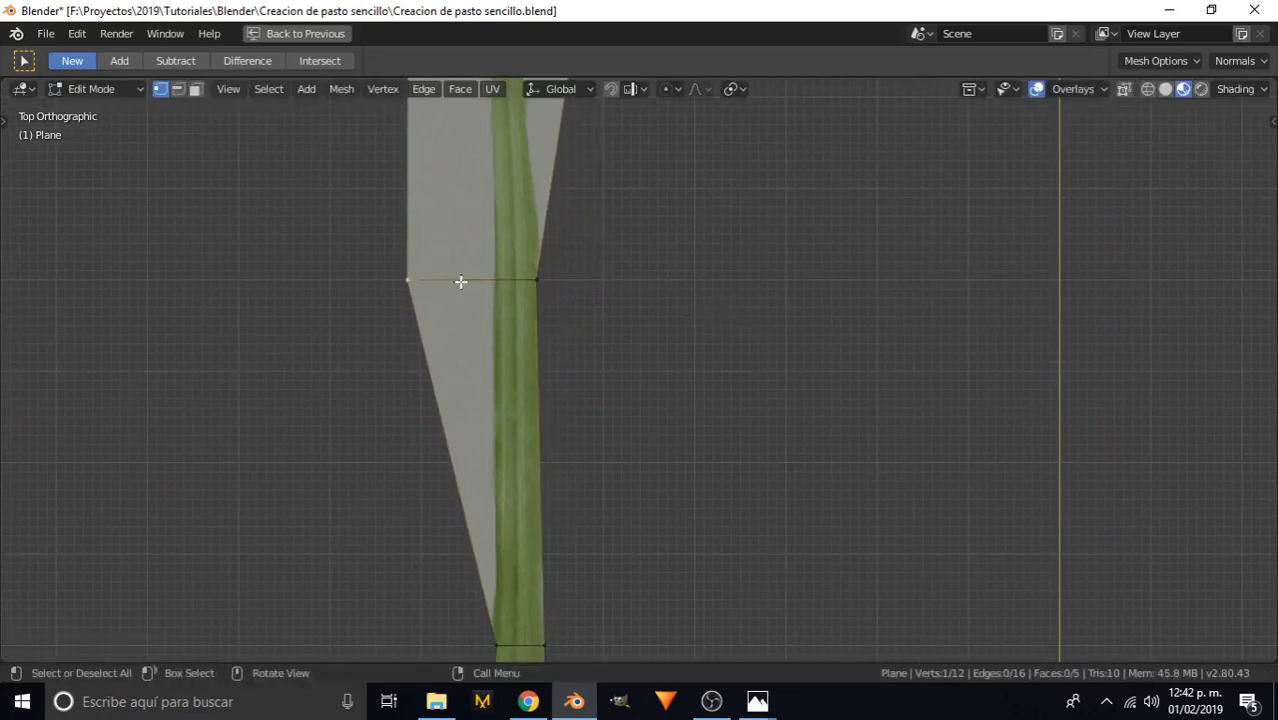
pyautogui.hotkey('shift', 'v')
pyautogui.click(716, 302)
# - Vertex-slide the strip's two top corner vertices inward until the side edges follow the blade's pointed tip
pyautogui.keyDown('shift'); pyautogui.moveTo(571, 240); pyautogui.dragTo(543, 333, button='middle'); pyautogui.keyUp('shift')
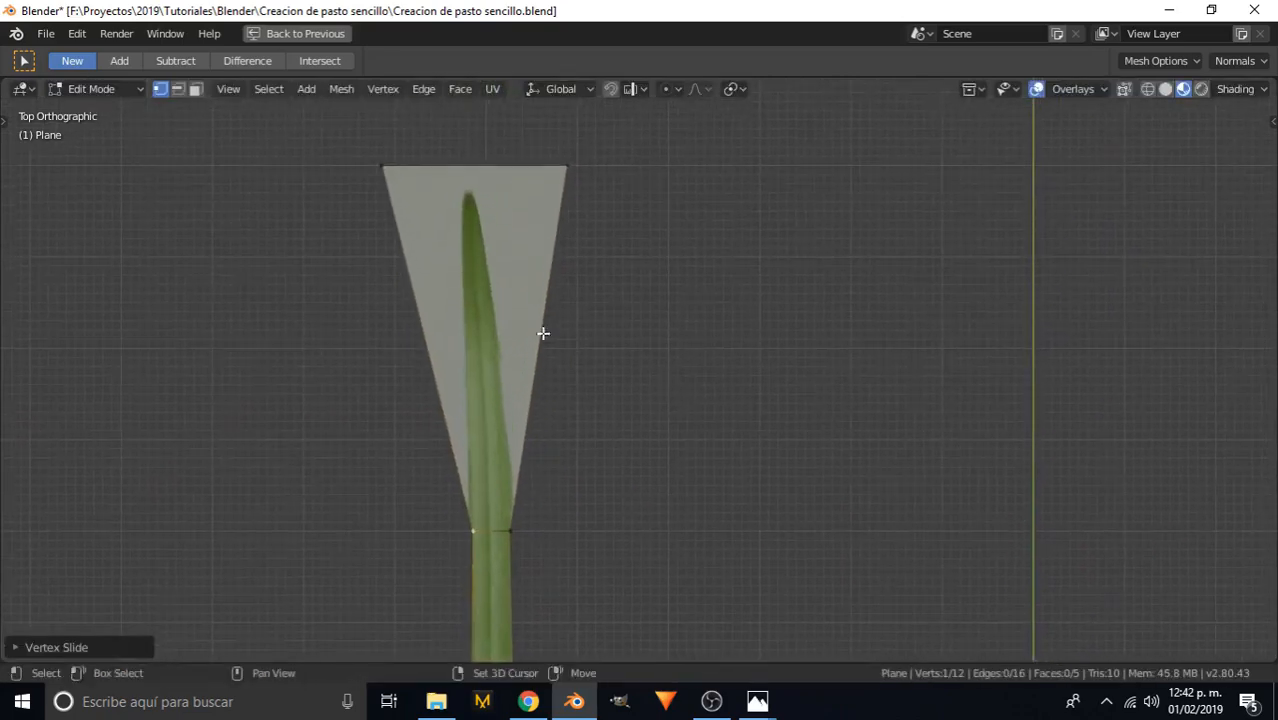
pyautogui.click(567, 167)
pyautogui.hotkey('shift', 'v')
pyautogui.click(516, 161)
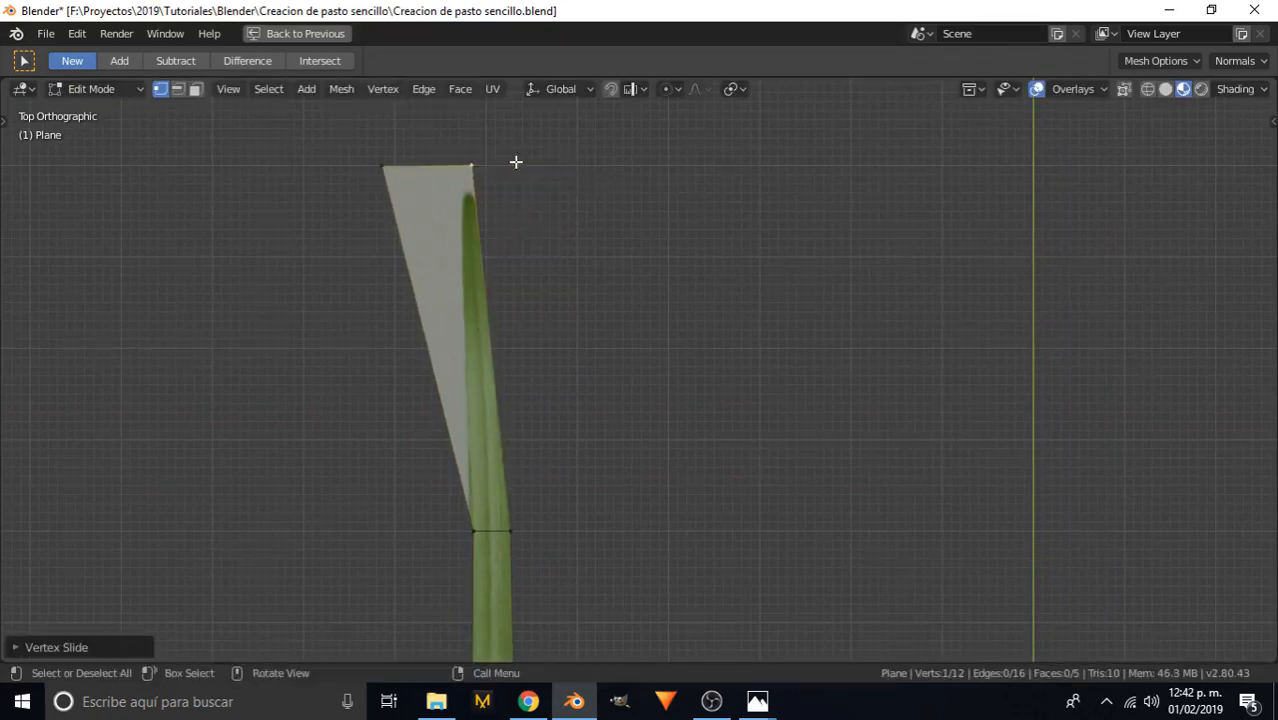
pyautogui.click(381, 166)
pyautogui.hotkey('shift', 'v')
pyautogui.click(469, 163)
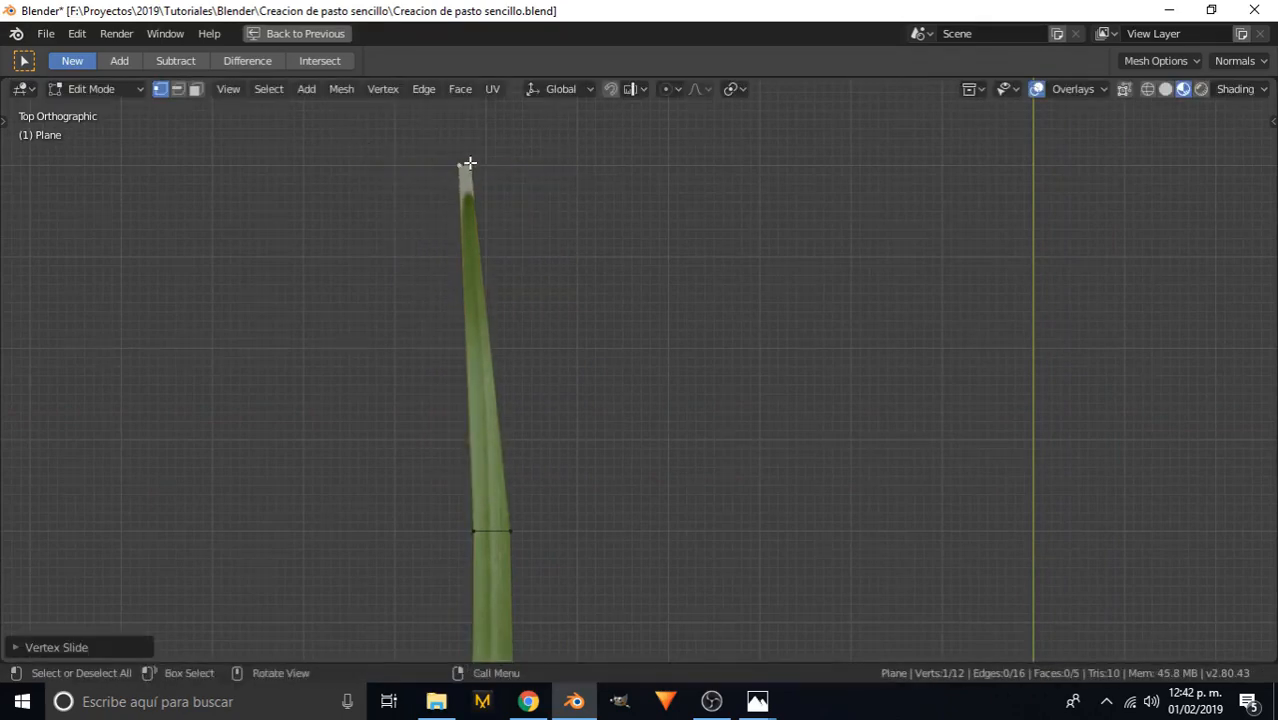
# - Edge-slide the strip's short top edge down onto the green tip of the blade
pyautogui.keyDown('shift'); pyautogui.click(466, 164); pyautogui.keyUp('shift')
pyautogui.press('g')
pyautogui.press('g')
pyautogui.click(535, 218)
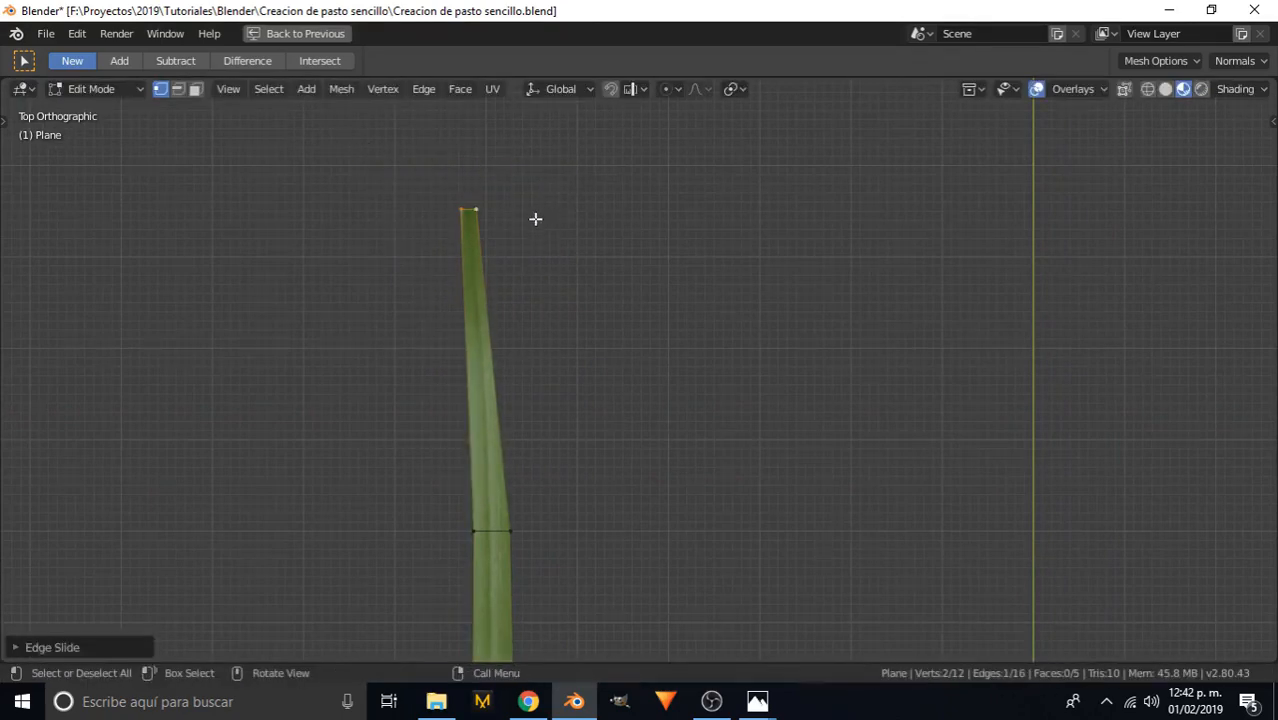
pyautogui.click(535, 218)
# - Vertex-slide the left vertex of the tip edge slightly inward to the blade's outline and clear the selection
pyautogui.scroll(5, 464, 200)
pyautogui.keyDown('shift'); pyautogui.moveTo(236, 118); pyautogui.dragTo(619, 328, button='middle'); pyautogui.keyUp('shift')
pyautogui.click(592, 204)
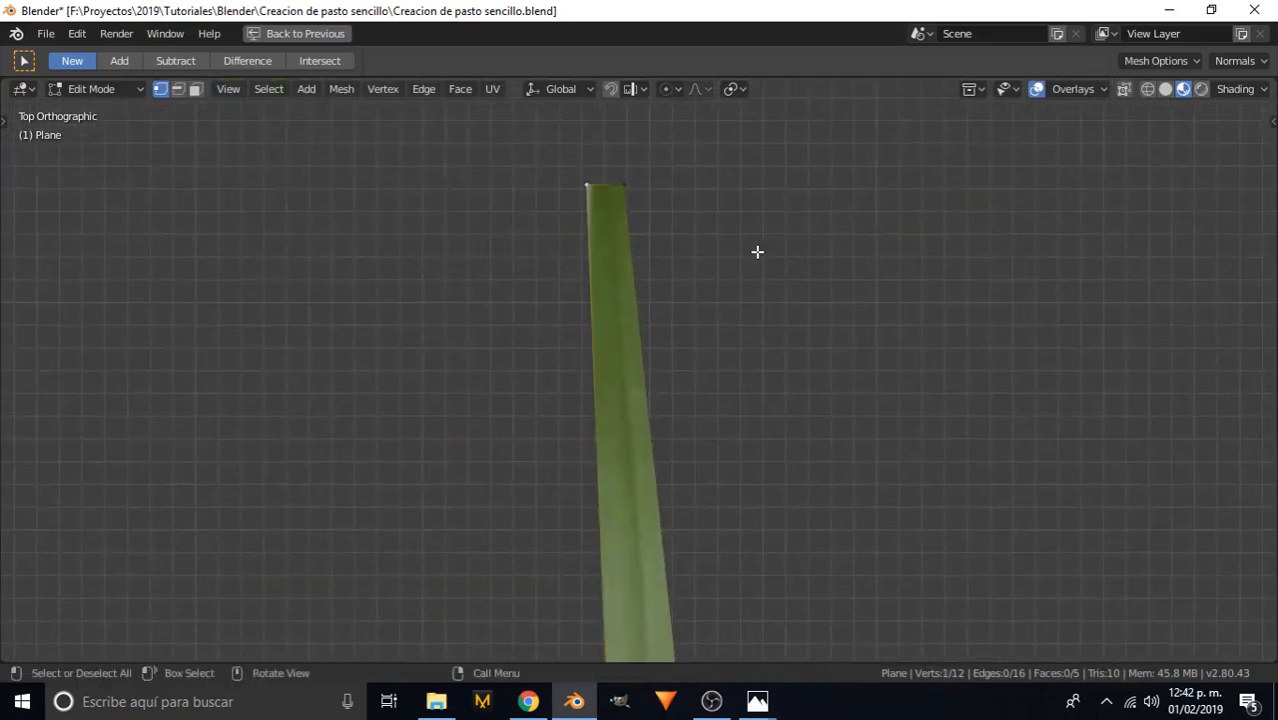
pyautogui.press('g')
pyautogui.press('g')
pyautogui.click(764, 252)
pyautogui.click(553, 231)
# - Return to Object Mode and examine the cut-out blade in perspective and from the top
pyautogui.scroll(-13, 560, 255)
pyautogui.keyDown('shift'); pyautogui.moveTo(681, 643); pyautogui.dragTo(606, 429, button='middle'); pyautogui.keyUp('shift')
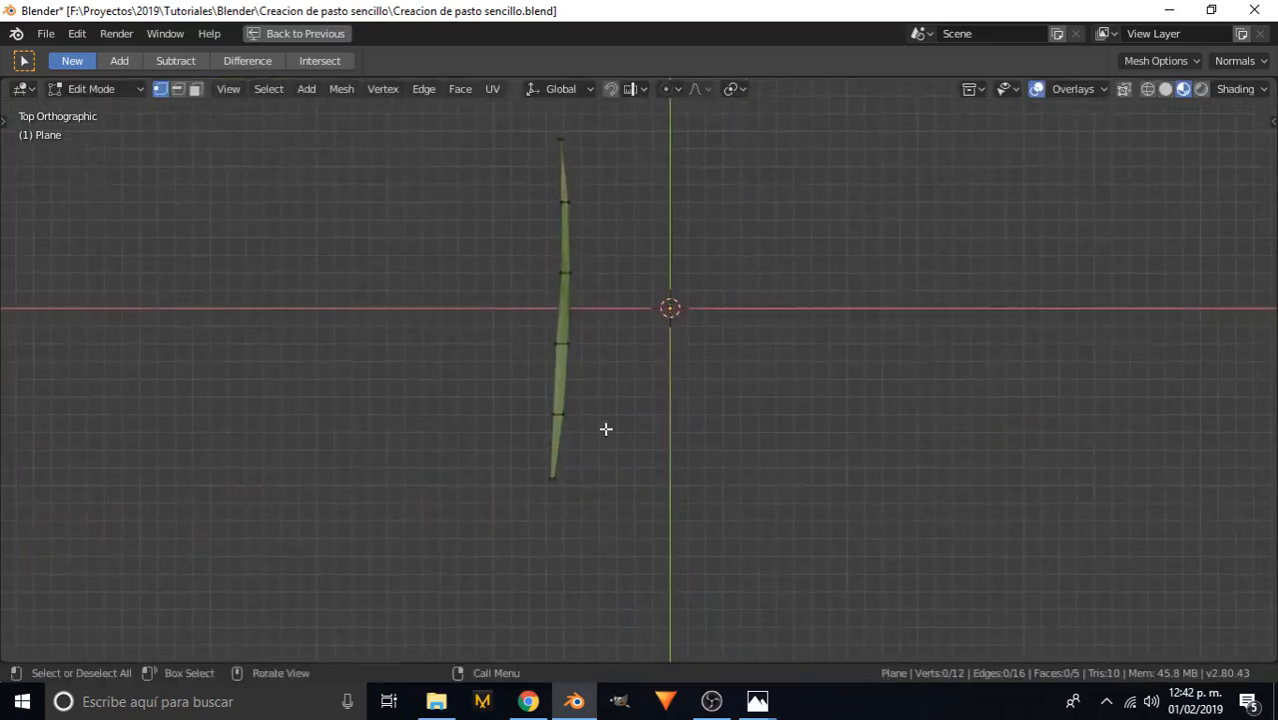
pyautogui.press('Tab')
pyautogui.keyDown('shift'); pyautogui.moveTo(602, 314); pyautogui.dragTo(593, 358, button='middle'); pyautogui.keyUp('shift')
pyautogui.scroll(4, 598, 360)
pyautogui.scroll(-5, 560, 320)
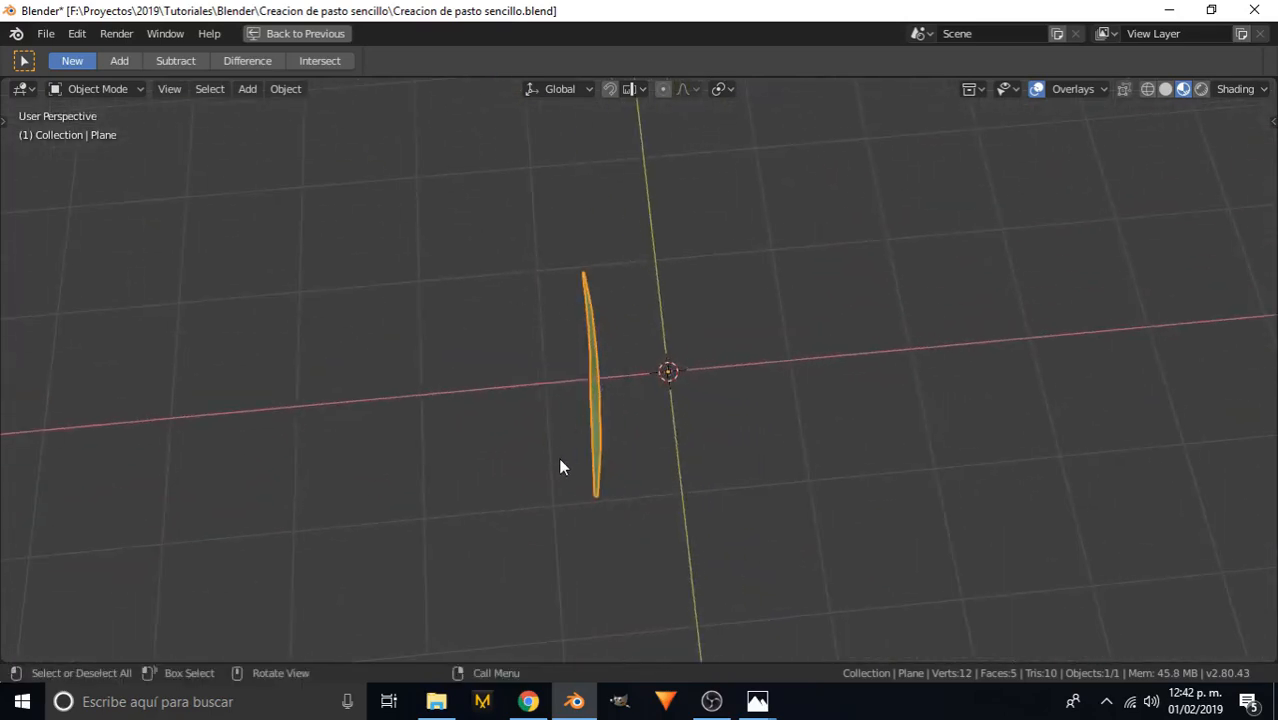
pyautogui.press('KP_7')
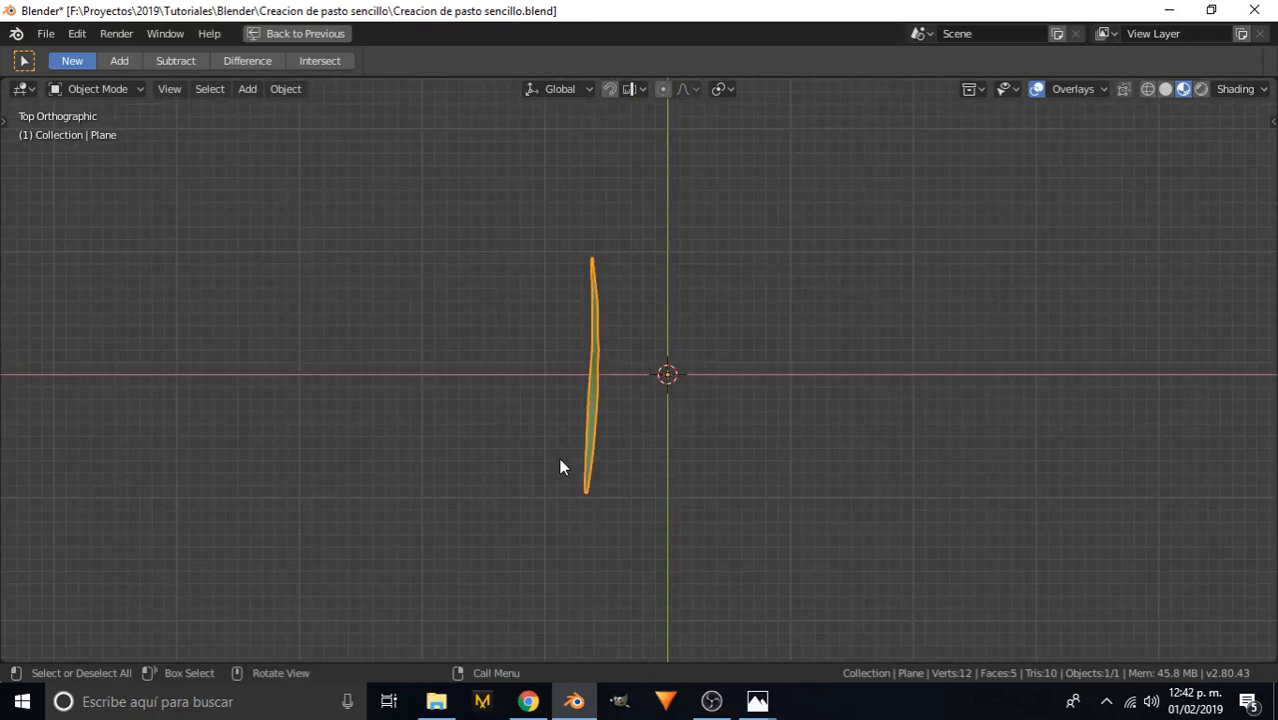
pyautogui.scroll(3, 559, 454)
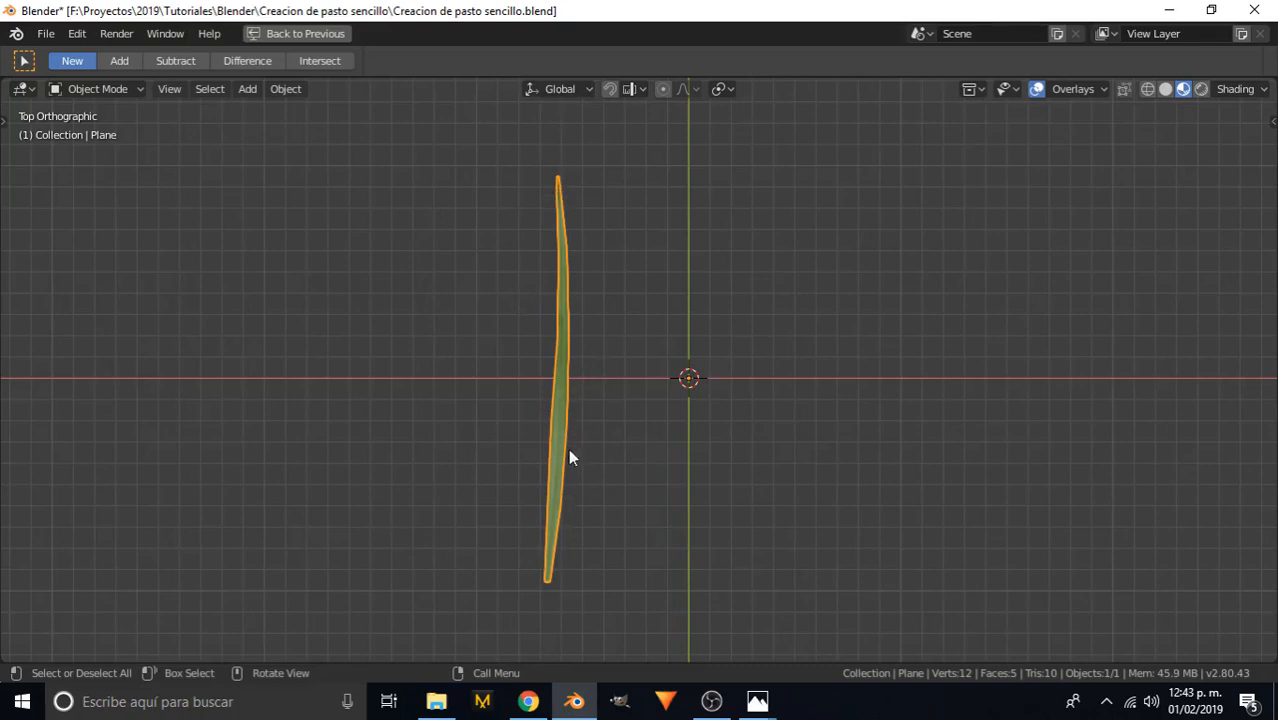
# - In Edit Mode, select the vertex pair of the second crosswise cut from the base and set its median X to 0 m
pyautogui.press('Tab')
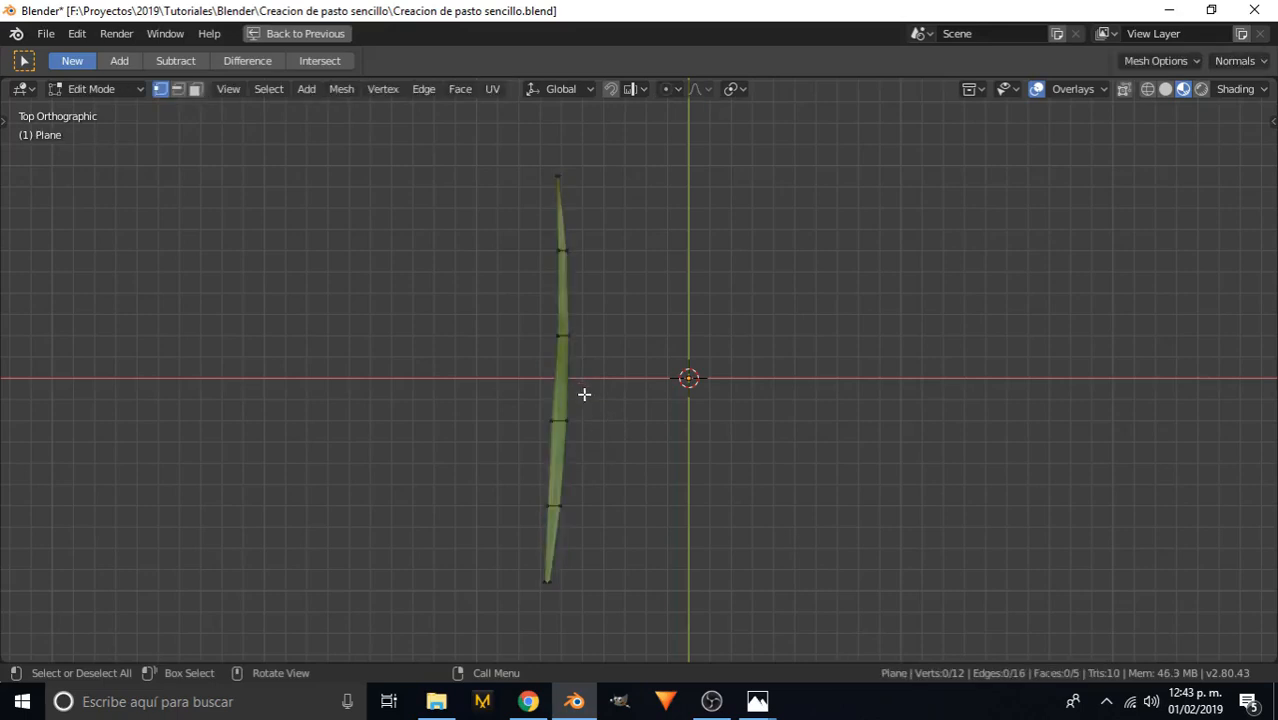
pyautogui.press('c')
pyautogui.click(551, 423)
pyautogui.press('Escape')
pyautogui.press('n')
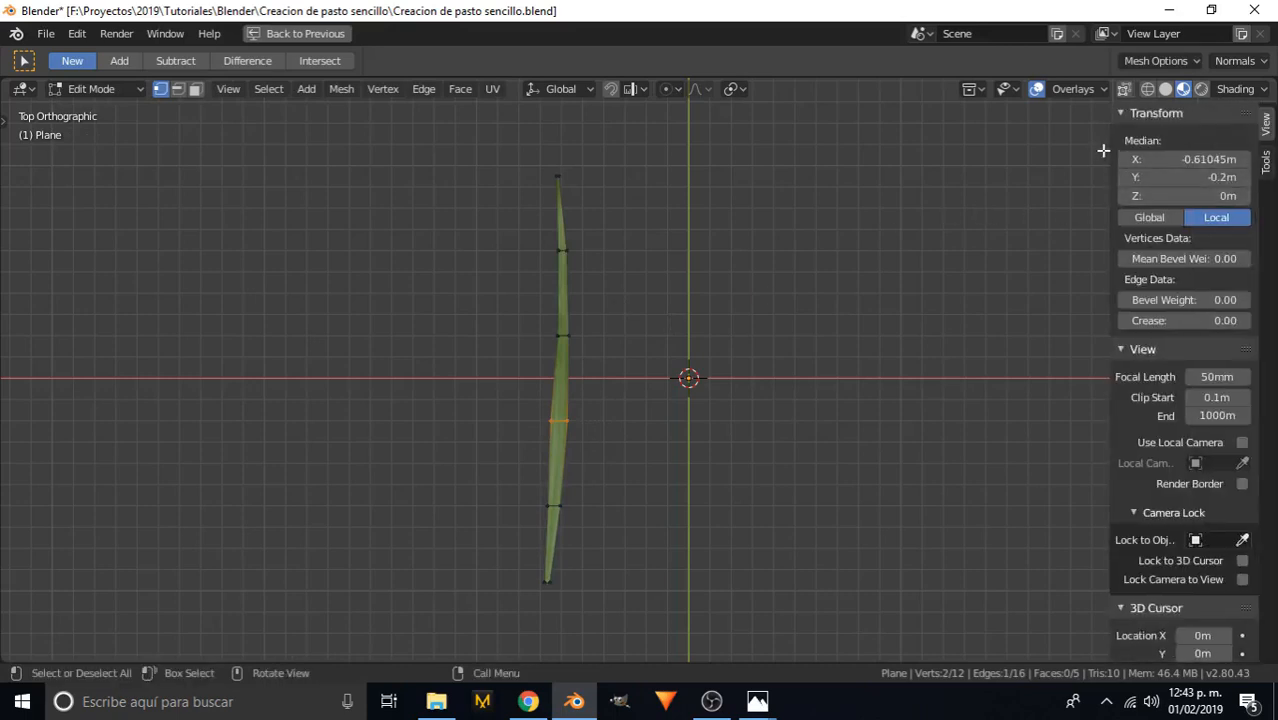
pyautogui.click(1142, 349)
pyautogui.click(1132, 370)
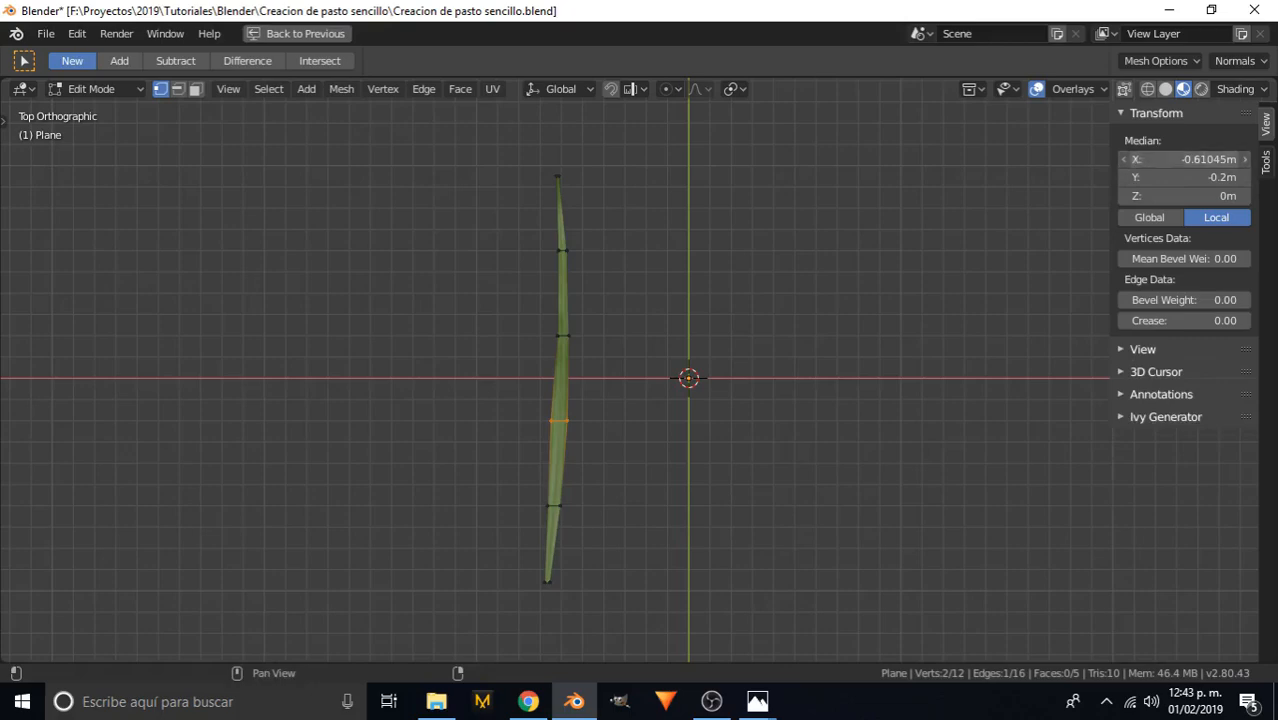
pyautogui.write('0')
pyautogui.press('Return')
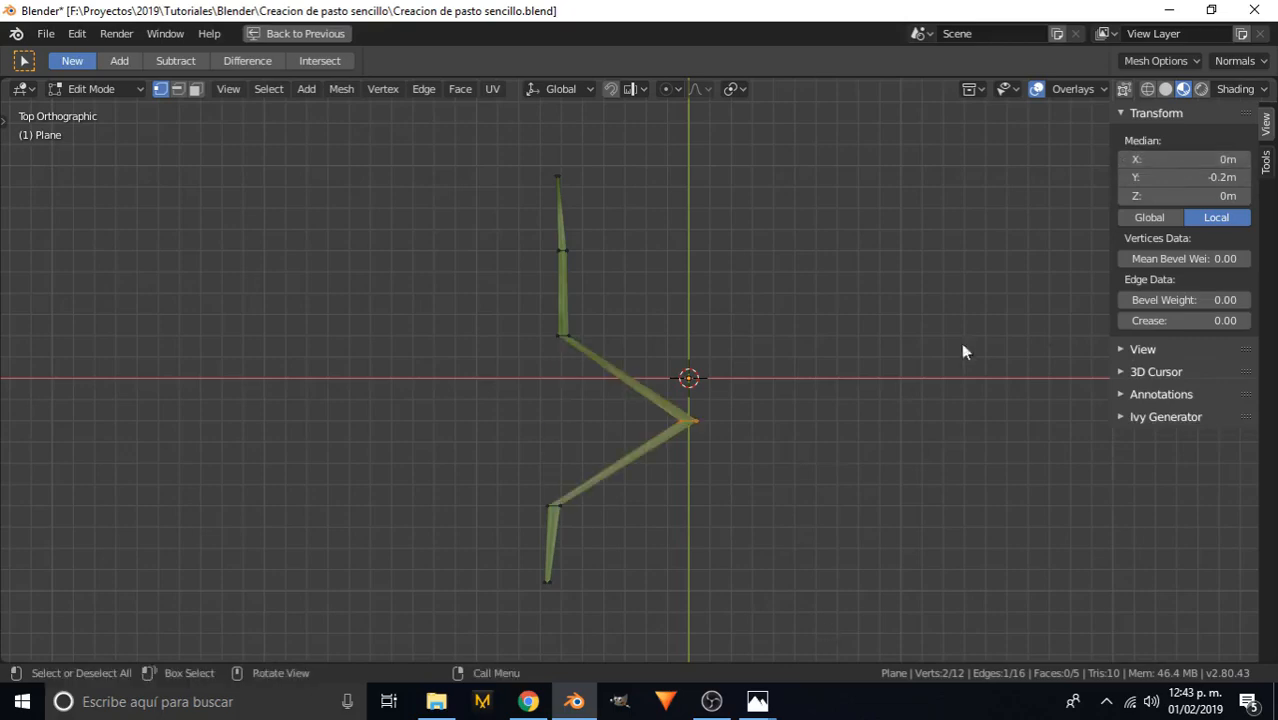
# - Select the vertex pair of the third crosswise cut from the base and set its median X to 0 m
pyautogui.scroll(5, 693, 471)
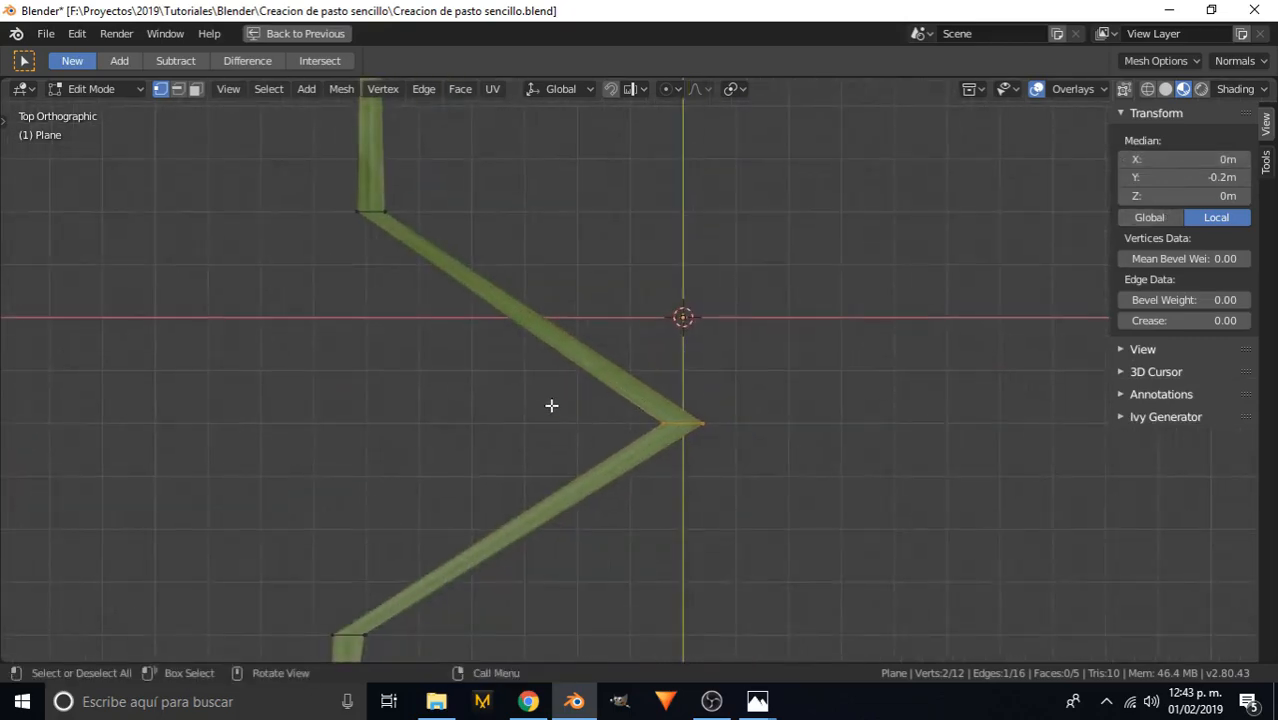
pyautogui.keyDown('shift'); pyautogui.moveTo(456, 289); pyautogui.dragTo(499, 437, button='middle'); pyautogui.keyUp('shift')
pyautogui.scroll(-5, 497, 430)
pyautogui.hotkey('alt', 'a')
pyautogui.press('c')
pyautogui.click(537, 365)
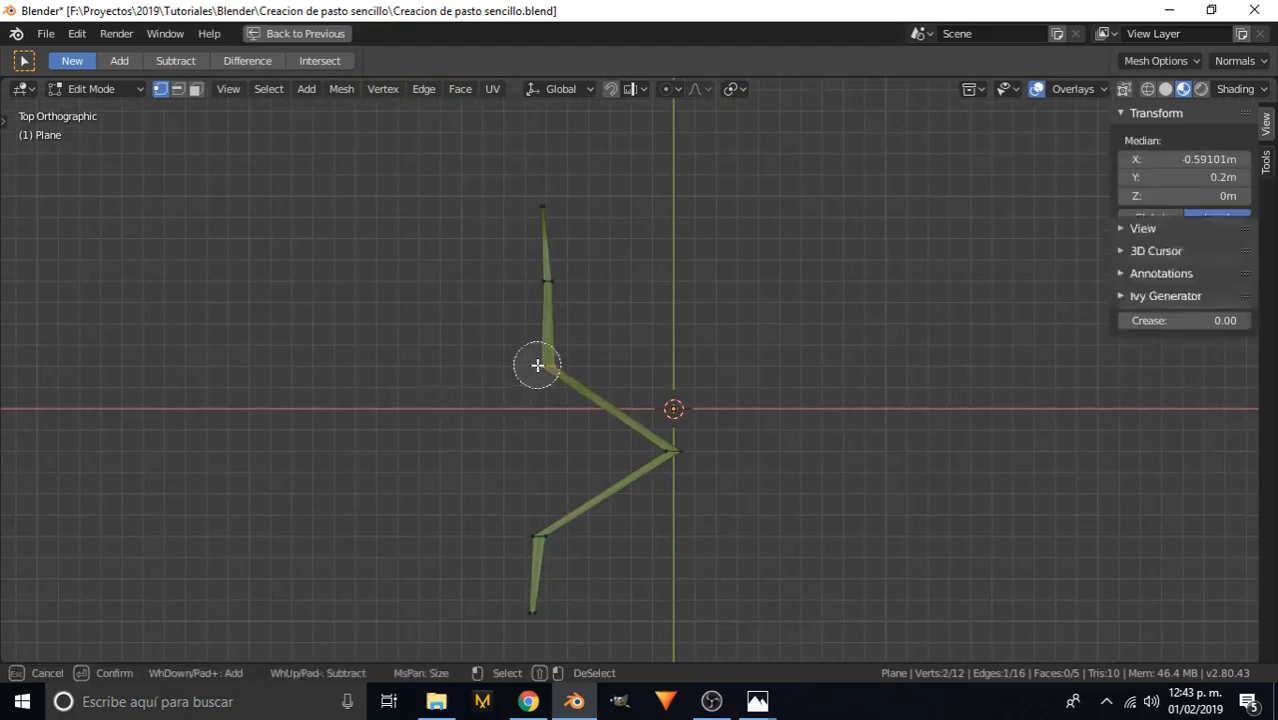
pyautogui.rightClick(537, 365)
pyautogui.doubleClick(1198, 158)
pyautogui.write('0')
pyautogui.press('Return')
# - Set the median X of the uppermost crosswise cut's vertex pair and of the tip's vertex pair to 0 m
pyautogui.click(547, 281)
pyautogui.doubleClick(1187, 157)
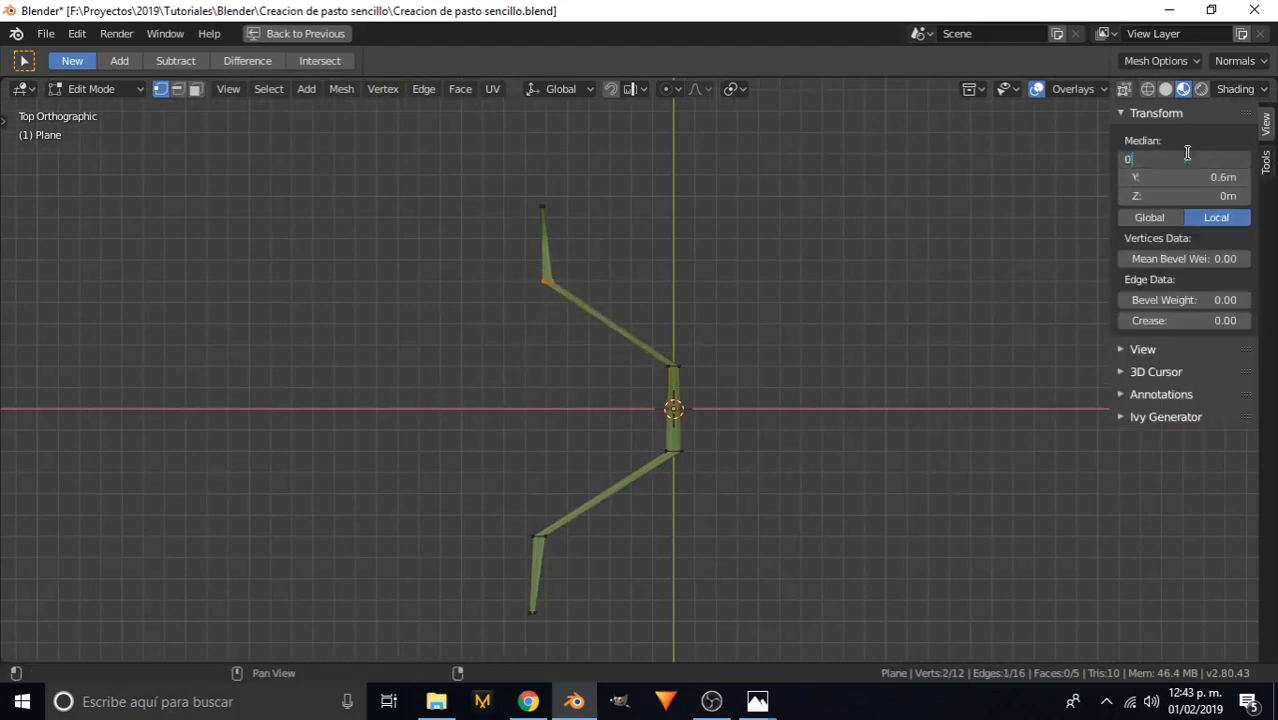
pyautogui.click(542, 206)
pyautogui.doubleClick(1184, 158)
# - Set the median X of the lowest crosswise cut's vertex pair and of the base's vertex pair to 0 m
pyautogui.click(538, 539)
pyautogui.doubleClick(1184, 161)
pyautogui.write('0.66634m')
pyautogui.press('Return')
pyautogui.click(533, 612)
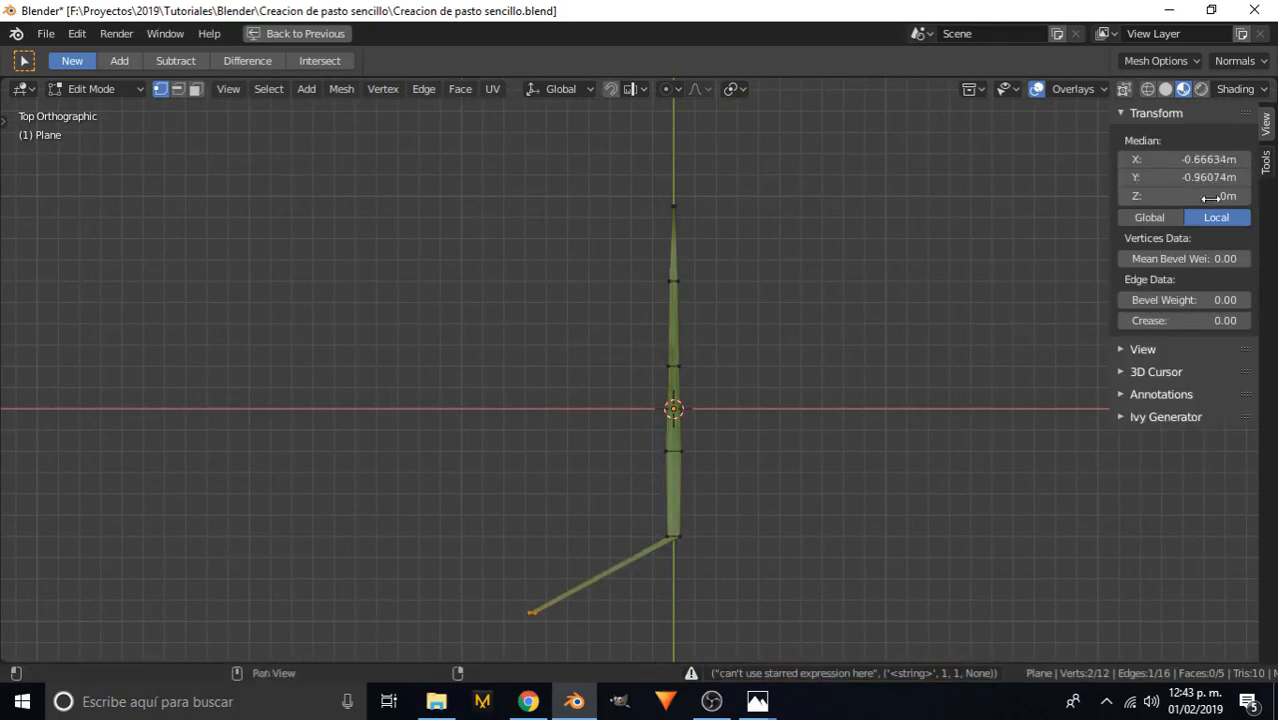
pyautogui.doubleClick(1188, 160)
pyautogui.write('0')
pyautogui.press('Return')
# - Return to Object Mode and examine the straightened blade's outline and texture from tip to base
pyautogui.press('n')
pyautogui.press('Tab')
pyautogui.keyDown('shift'); pyautogui.moveTo(685, 392); pyautogui.dragTo(649, 409, button='middle'); pyautogui.keyUp('shift')
pyautogui.scroll(5, 650, 517)
pyautogui.scroll(4, 650, 518)
pyautogui.scroll(-5, 660, 480)
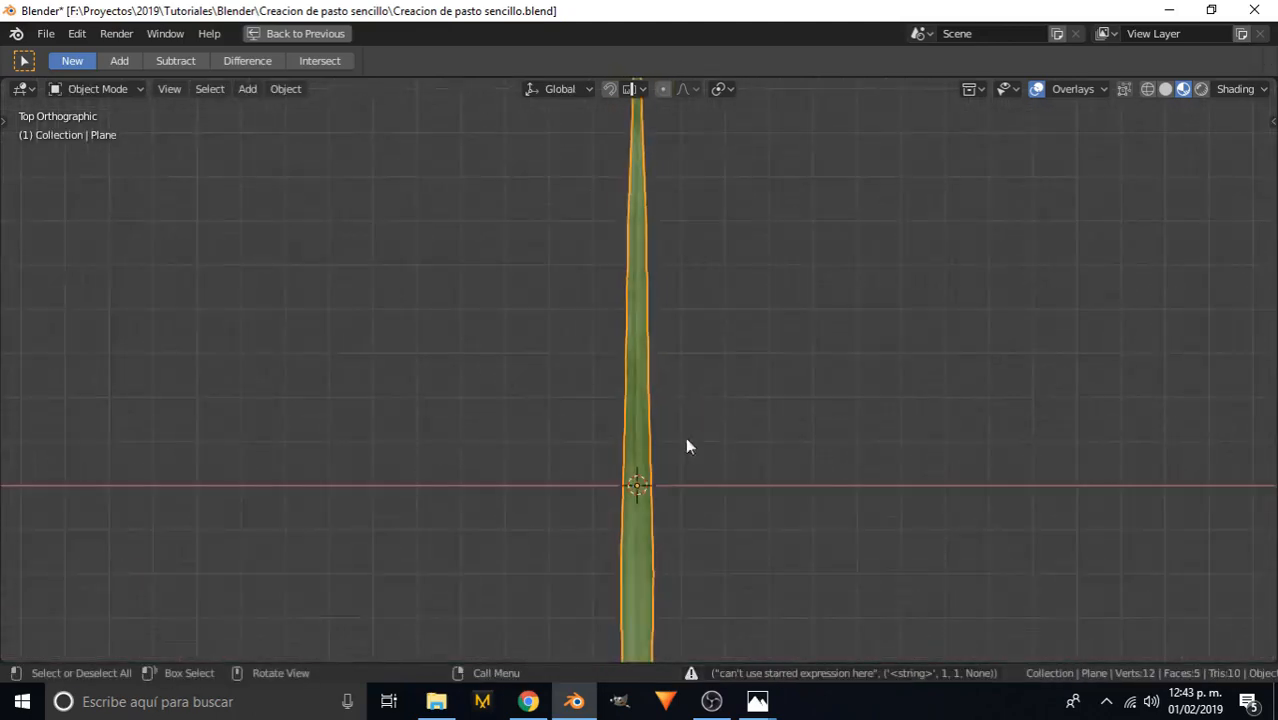
pyautogui.scroll(3, 685, 438)
pyautogui.keyDown('shift'); pyautogui.moveTo(638, 467); pyautogui.dragTo(653, 150, button='middle'); pyautogui.keyUp('shift')
pyautogui.scroll(2, 645, 440)
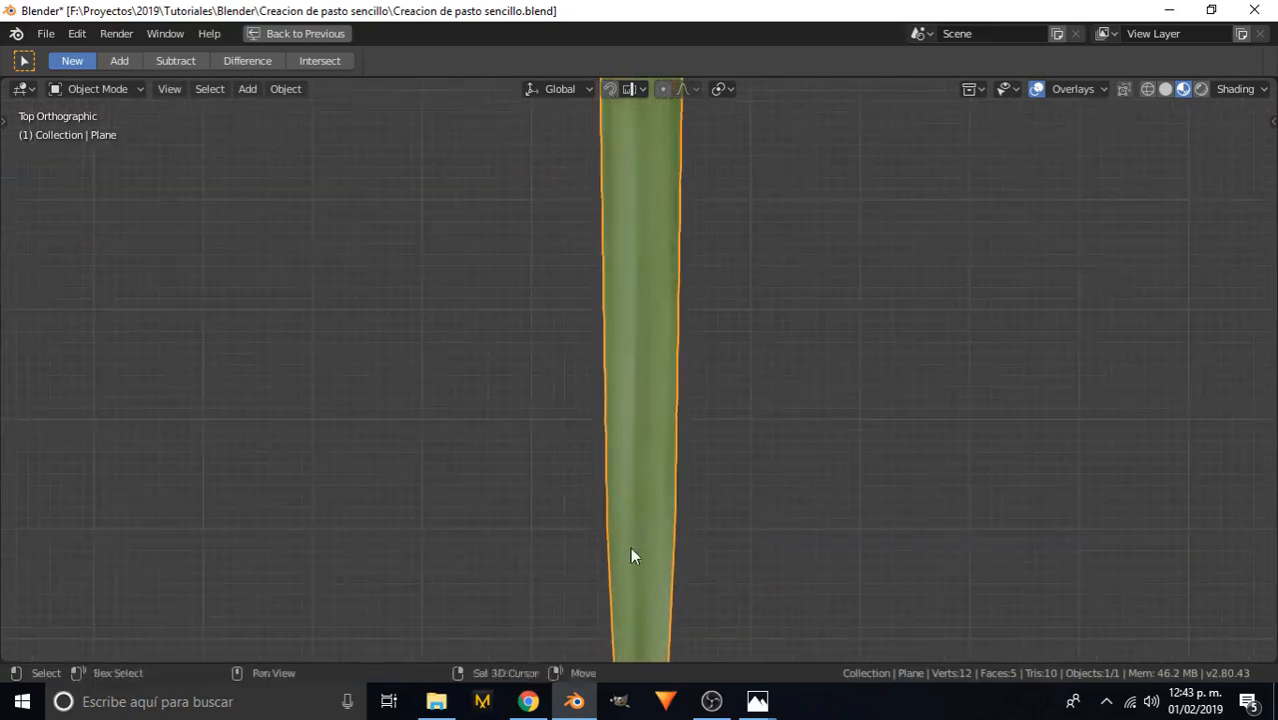
pyautogui.keyDown('shift'); pyautogui.moveTo(630, 547); pyautogui.dragTo(609, 275, button='middle'); pyautogui.keyUp('shift')
pyautogui.scroll(-5, 605, 399)
pyautogui.keyDown('shift'); pyautogui.moveTo(640, 320); pyautogui.dragTo(622, 391, button='middle'); pyautogui.keyUp('shift')
pyautogui.scroll(-5, 638, 311)
pyautogui.keyDown('shift'); pyautogui.moveTo(640, 311); pyautogui.dragTo(665, 394, button='middle'); pyautogui.keyUp('shift')
# - In Edit Mode, move the whole blade mesh along the Y axis until its base roughly reaches the origin
pyautogui.press('Tab')
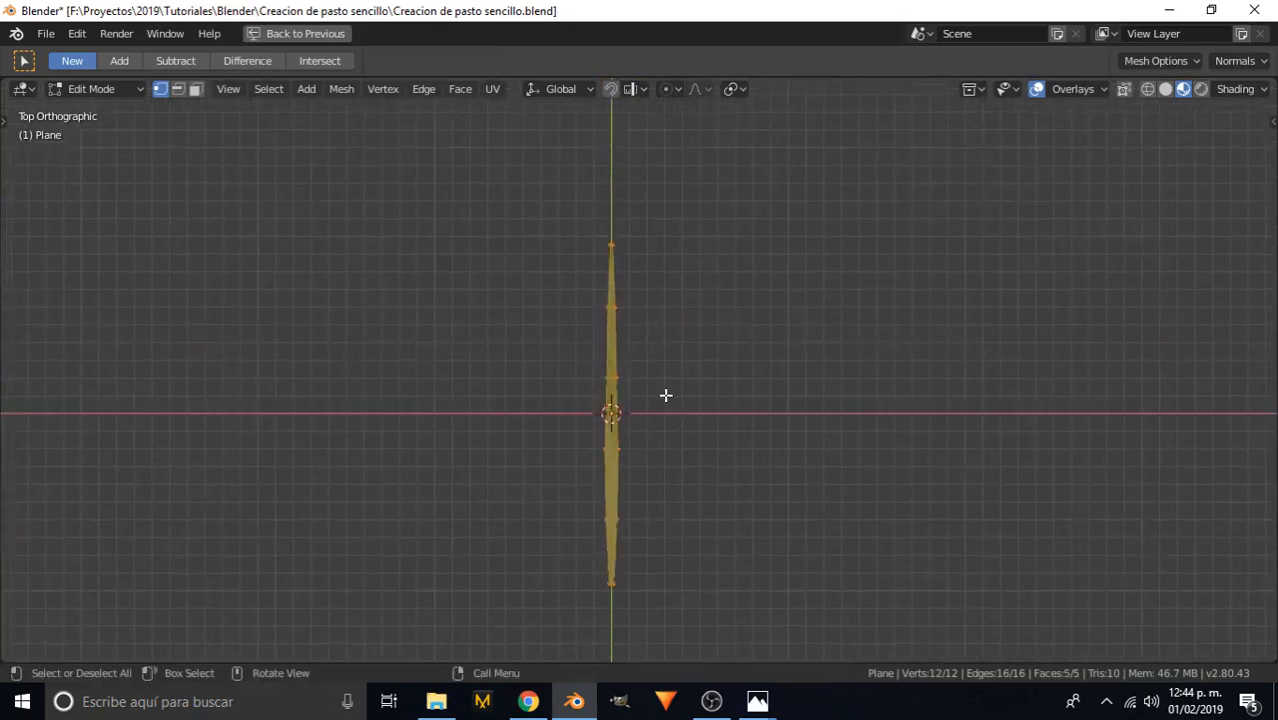
pyautogui.scroll(4, 665, 394)
pyautogui.scroll(-4, 665, 394)
pyautogui.keyDown('shift'); pyautogui.moveTo(631, 483); pyautogui.dragTo(640, 288, button='middle'); pyautogui.keyUp('shift')
pyautogui.scroll(5, 636, 411)
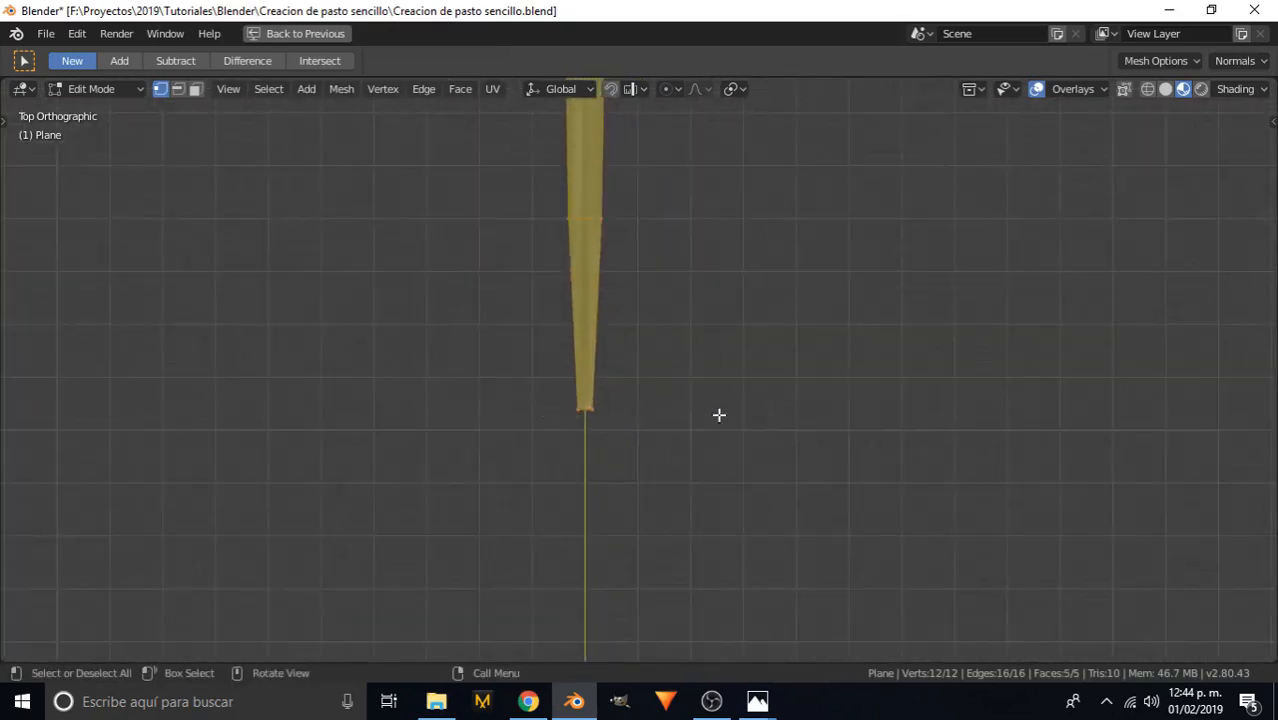
pyautogui.scroll(-3, 541, 409)
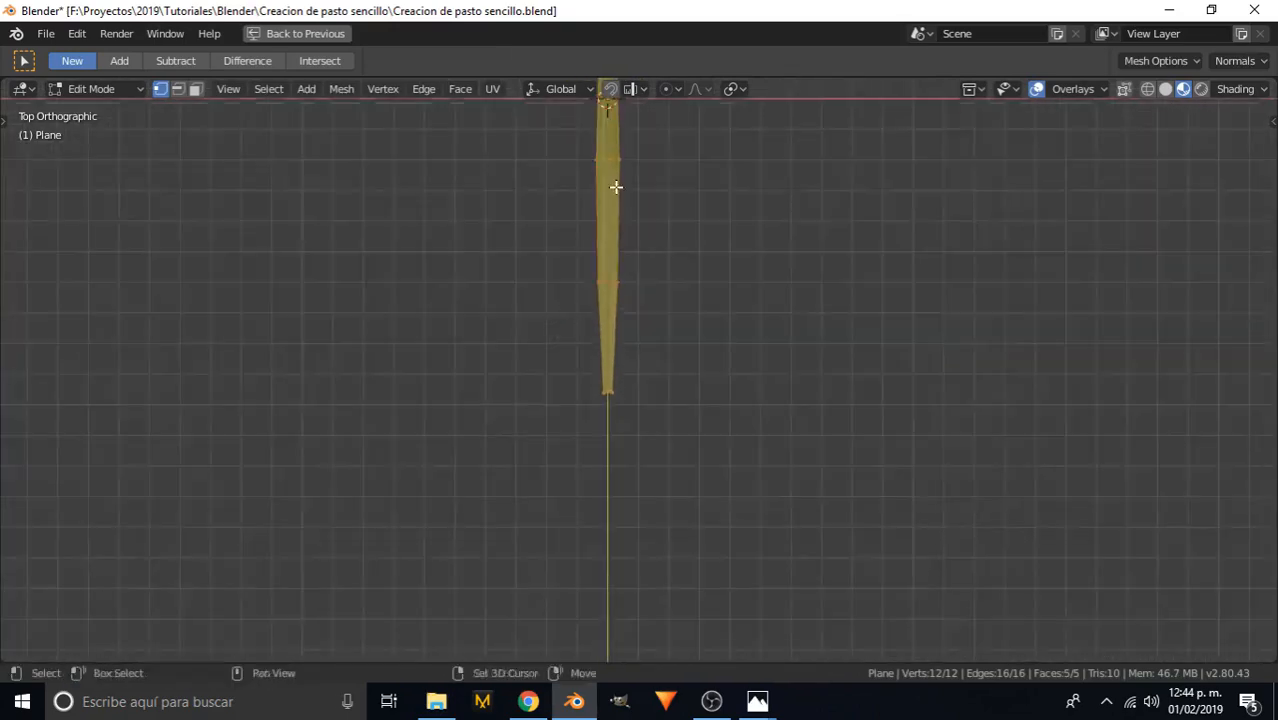
pyautogui.keyDown('shift'); pyautogui.moveTo(617, 125); pyautogui.dragTo(645, 416, button='middle'); pyautogui.keyUp('shift')
pyautogui.scroll(11, 647, 419)
pyautogui.keyDown('shift'); pyautogui.moveTo(611, 497); pyautogui.dragTo(620, 348, button='middle'); pyautogui.keyUp('shift')
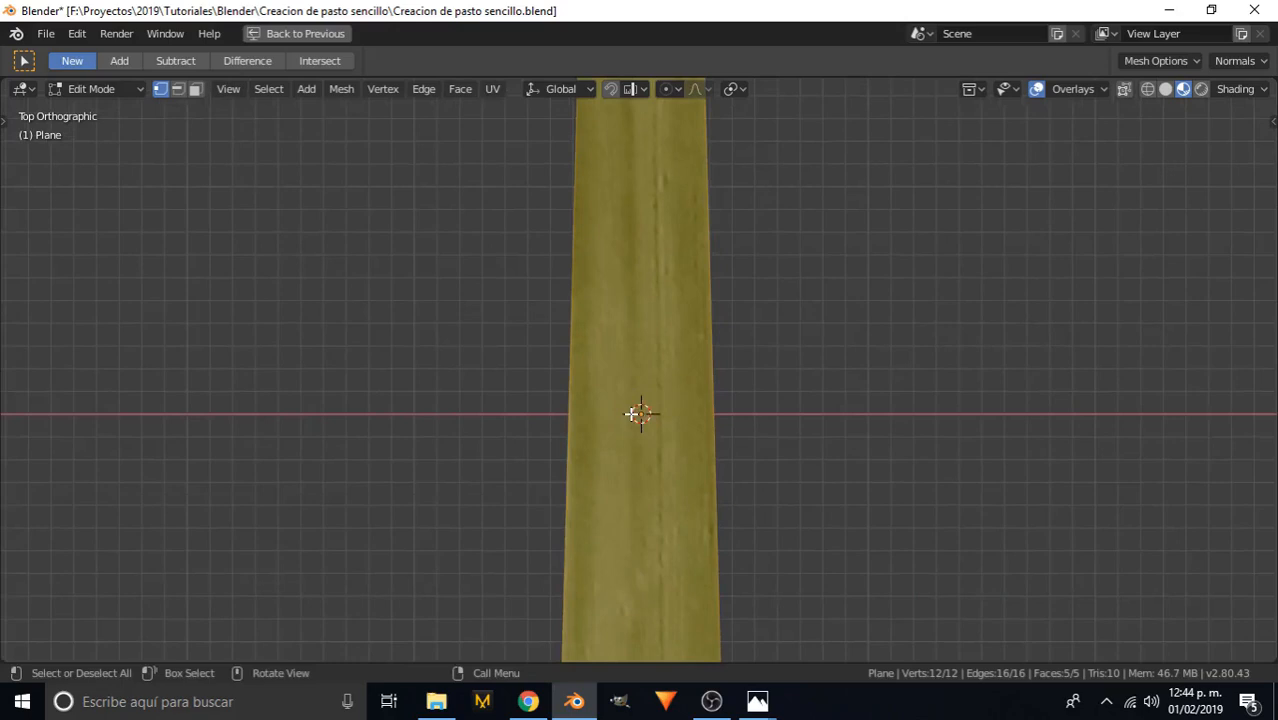
pyautogui.scroll(-8, 642, 415)
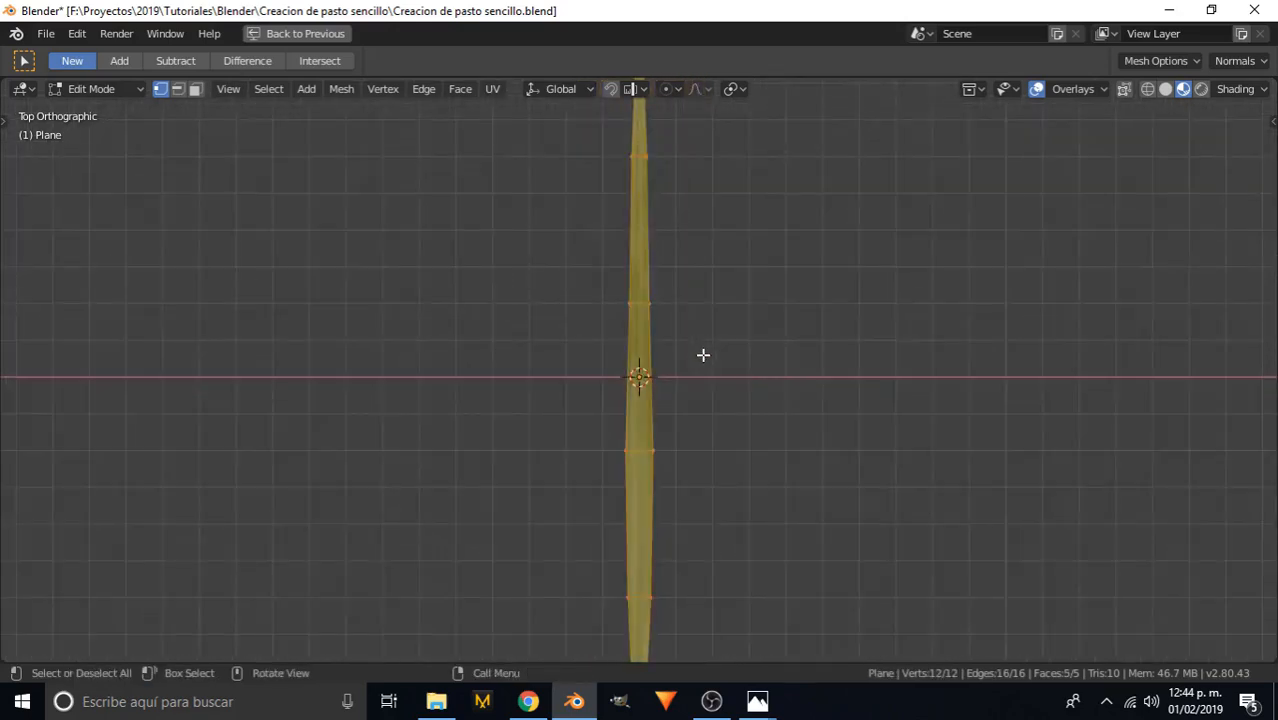
pyautogui.press('g')
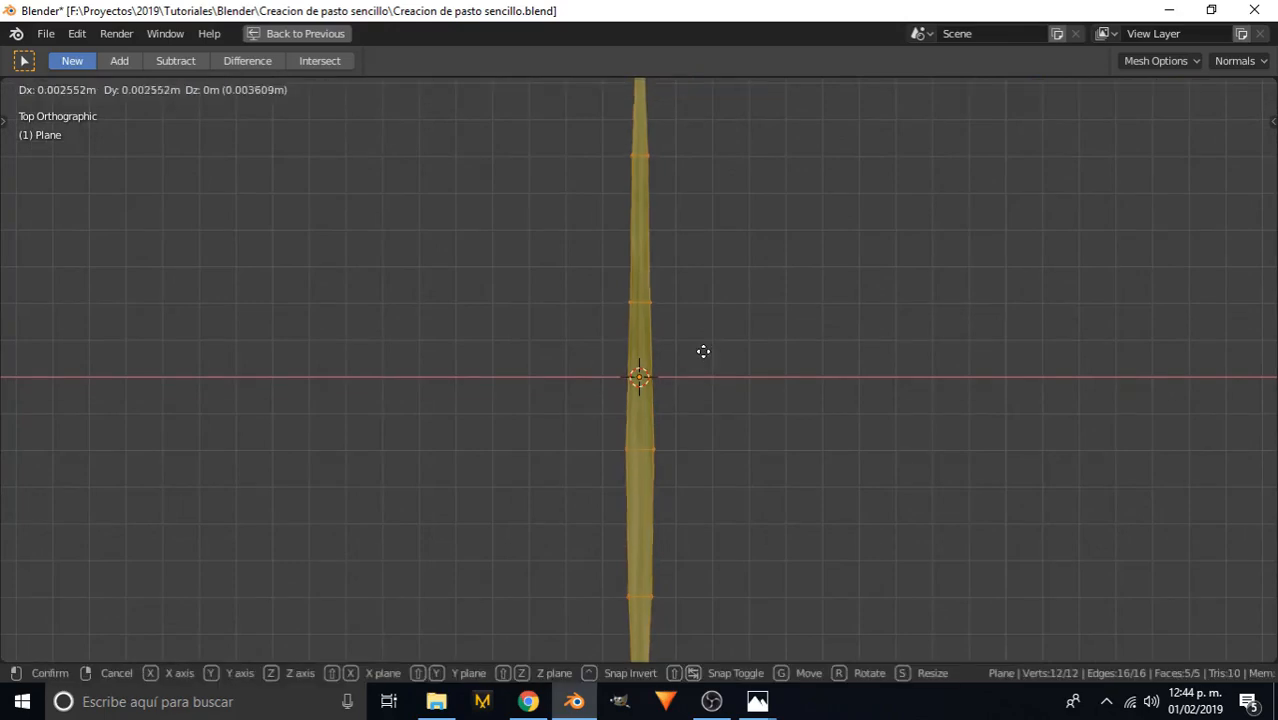
pyautogui.press('y')
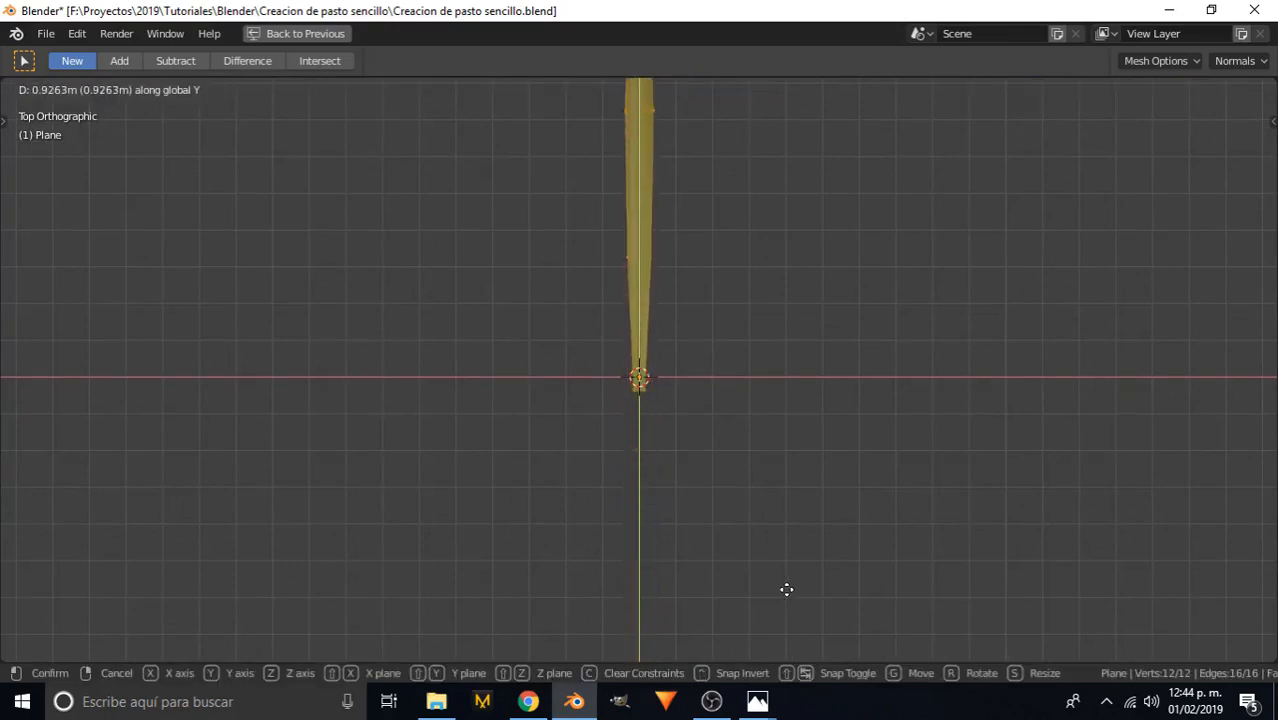
pyautogui.click(802, 581)
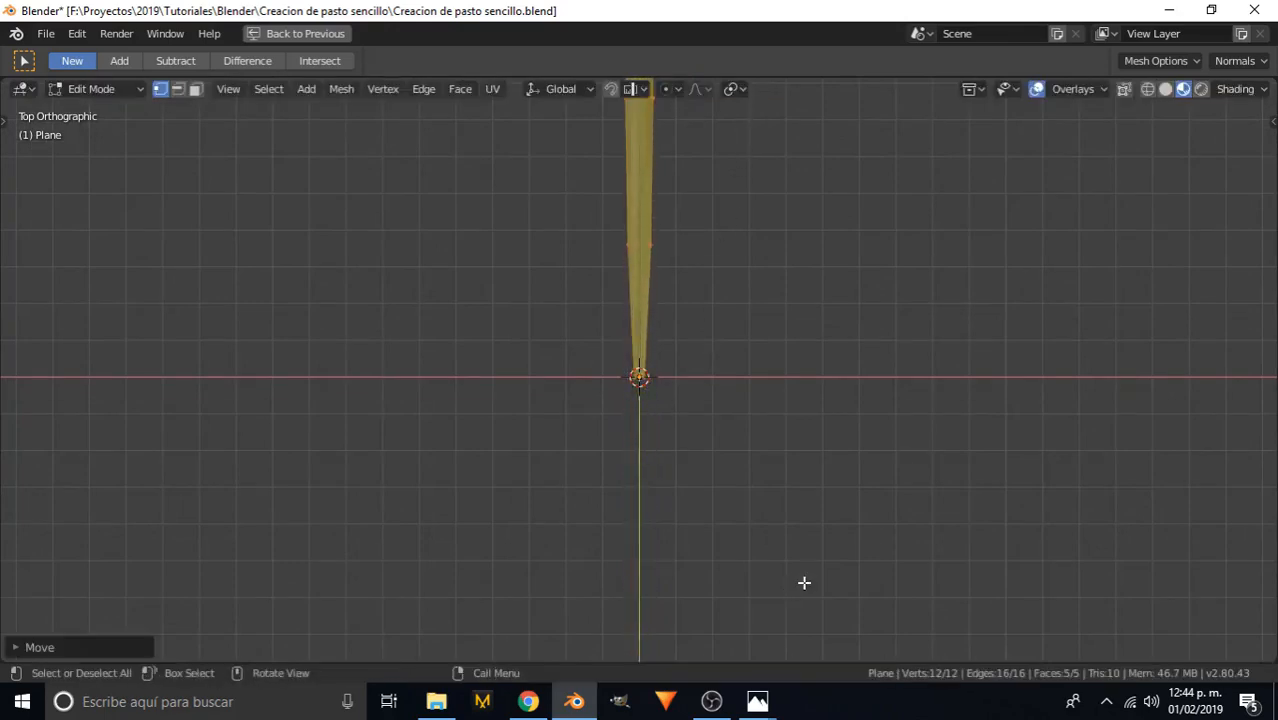
# - Fine-tune the mesh along Y so the blade's base edge lies on the X axis, and return to Object Mode
pyautogui.scroll(5, 680, 437)
pyautogui.press('g')
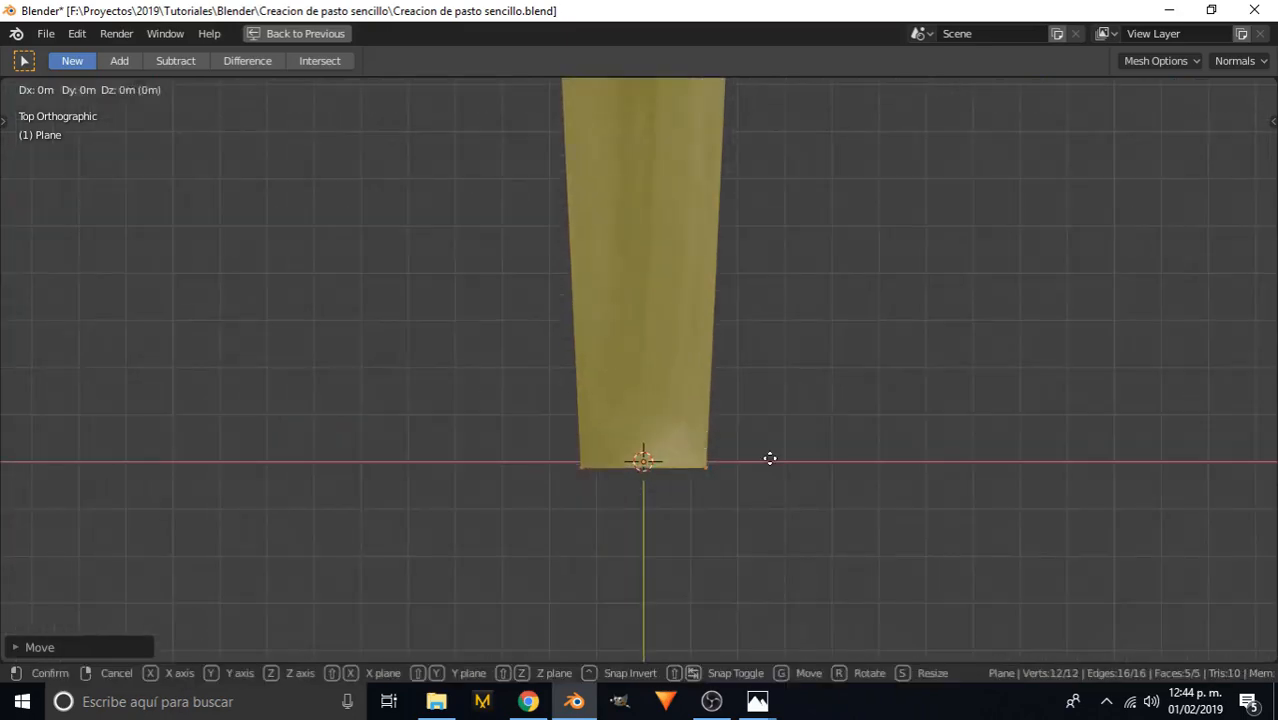
pyautogui.press('y')
pyautogui.click(774, 454)
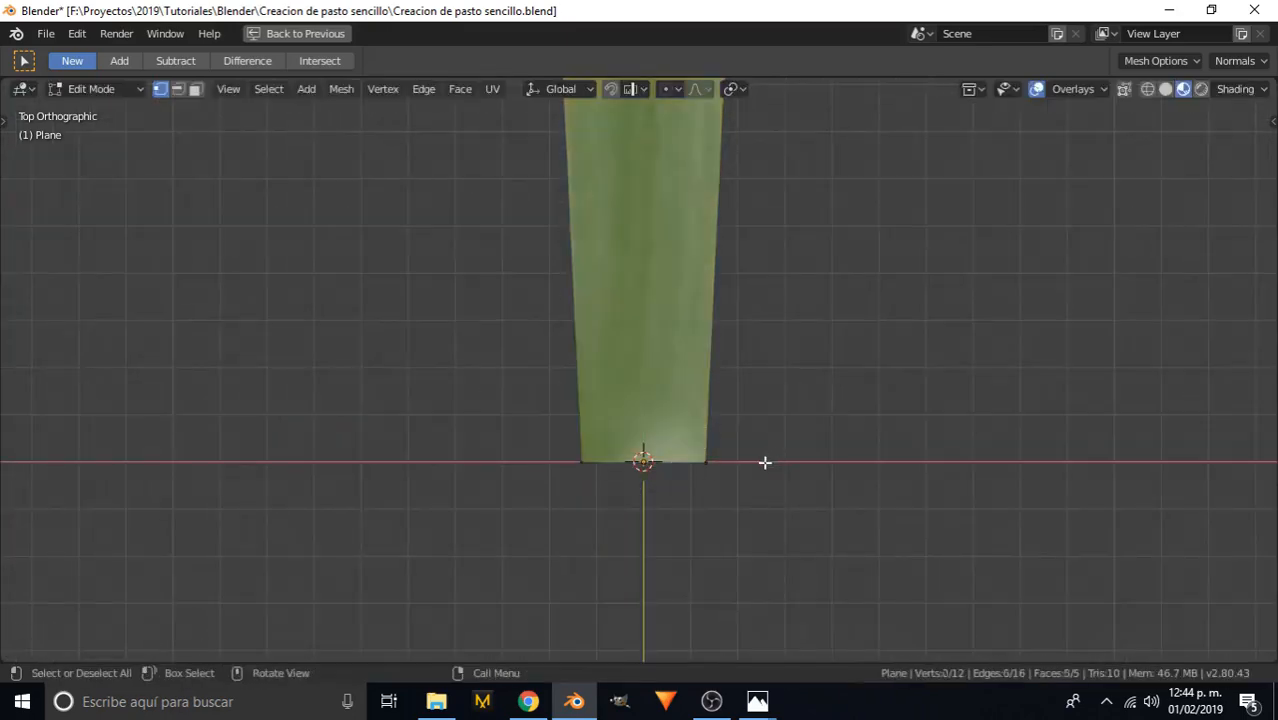
pyautogui.press('Tab')
# - Examine the flat blade's orientation in perspective and in the front and right orthographic views
pyautogui.scroll(-5, 688, 440)
pyautogui.scroll(-5, 627, 420)
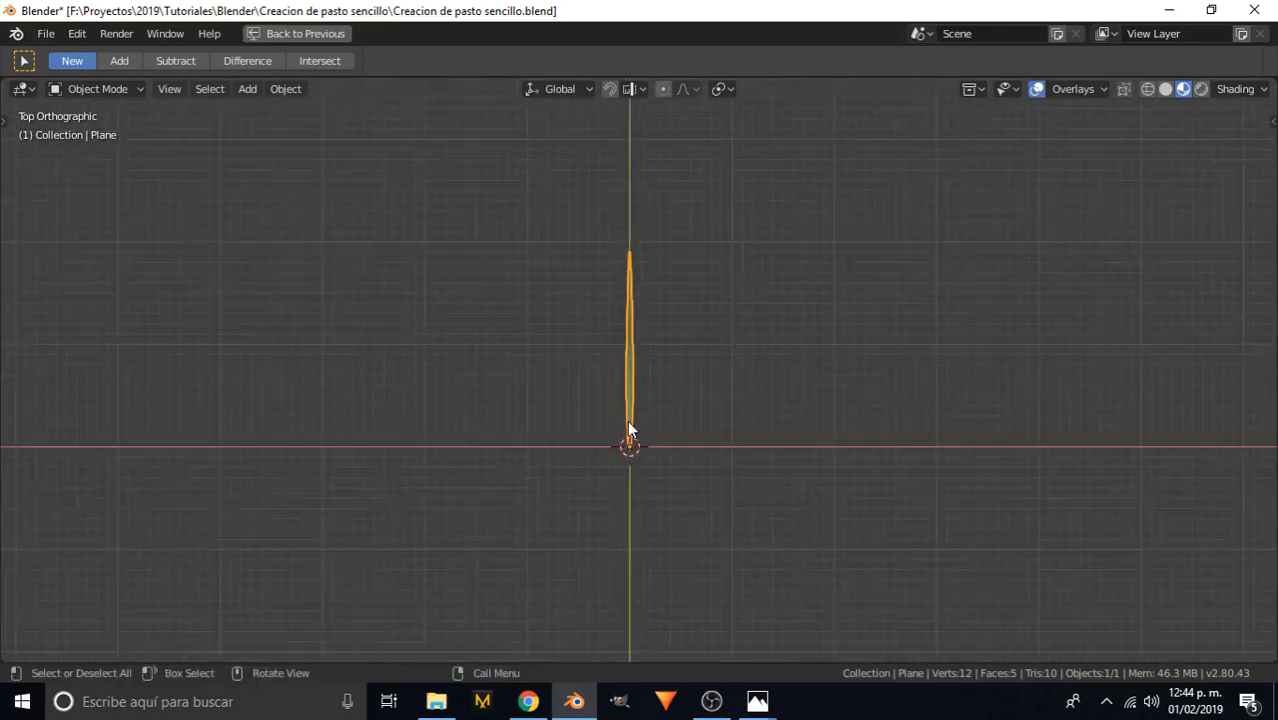
pyautogui.moveTo(608, 416); pyautogui.dragTo(610, 387, button='middle')
pyautogui.press('KP_1')
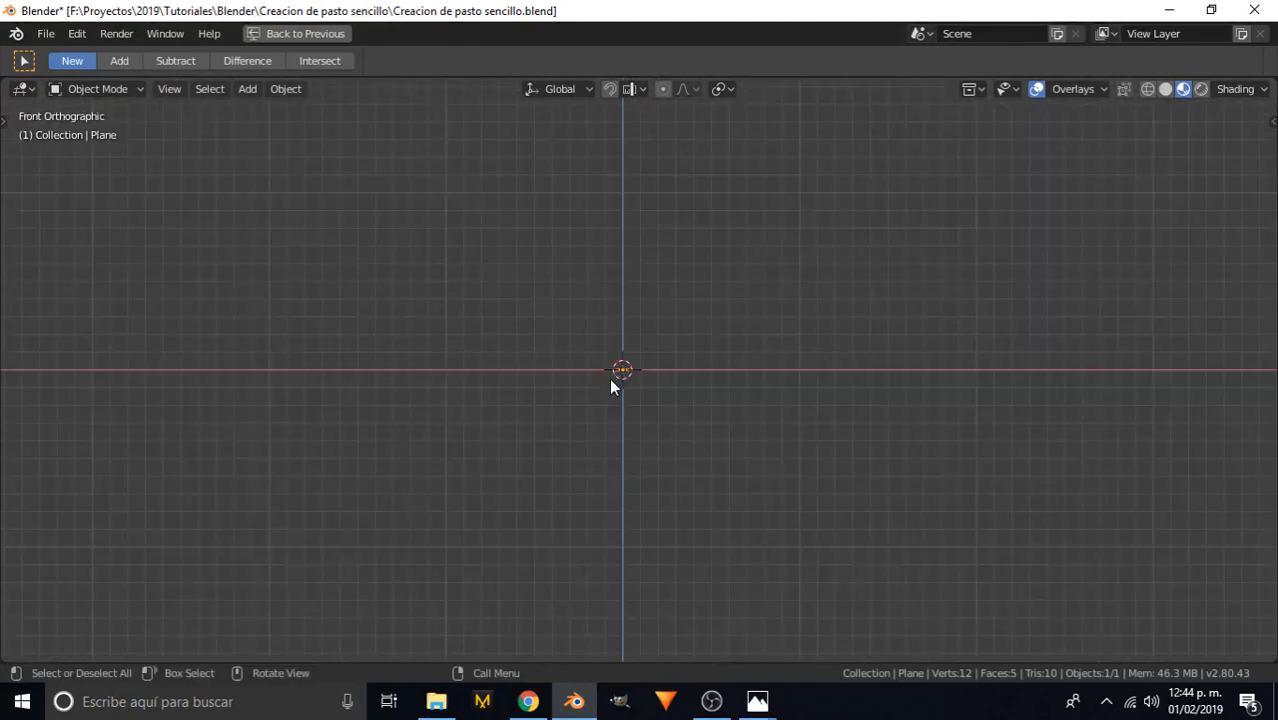
pyautogui.press('KP_3')
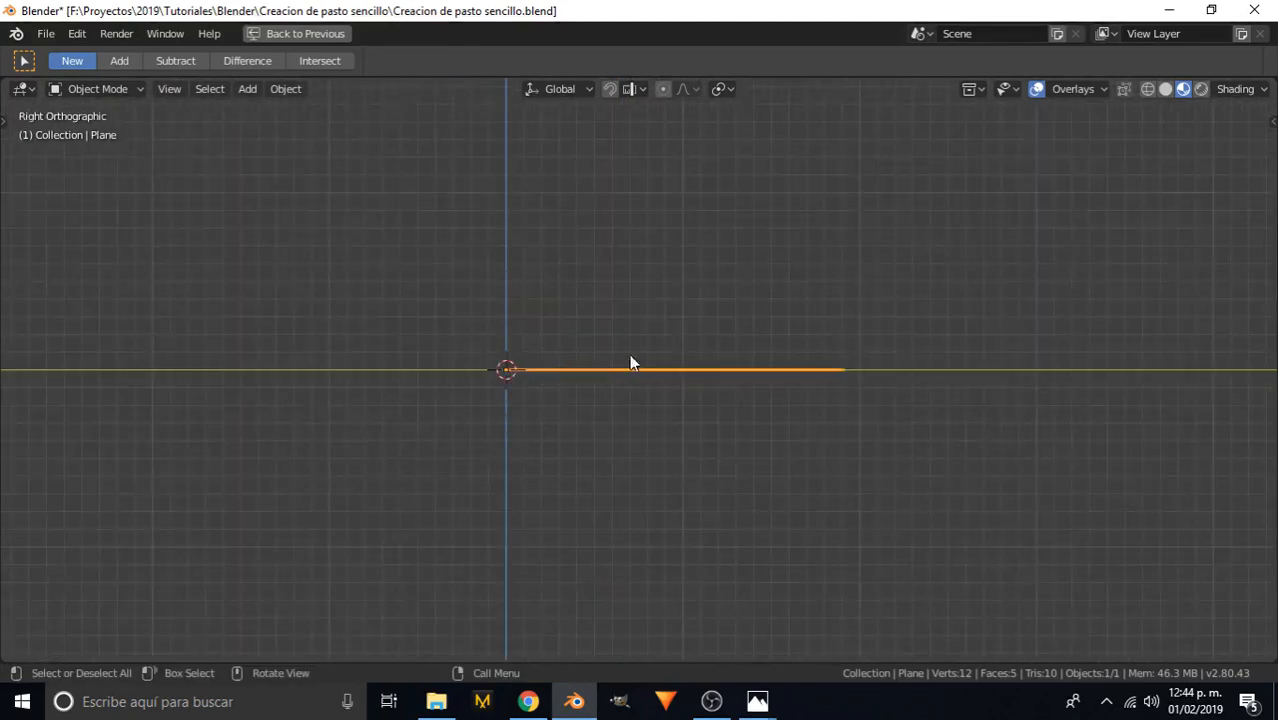
pyautogui.moveTo(631, 362); pyautogui.dragTo(717, 458, button='middle')
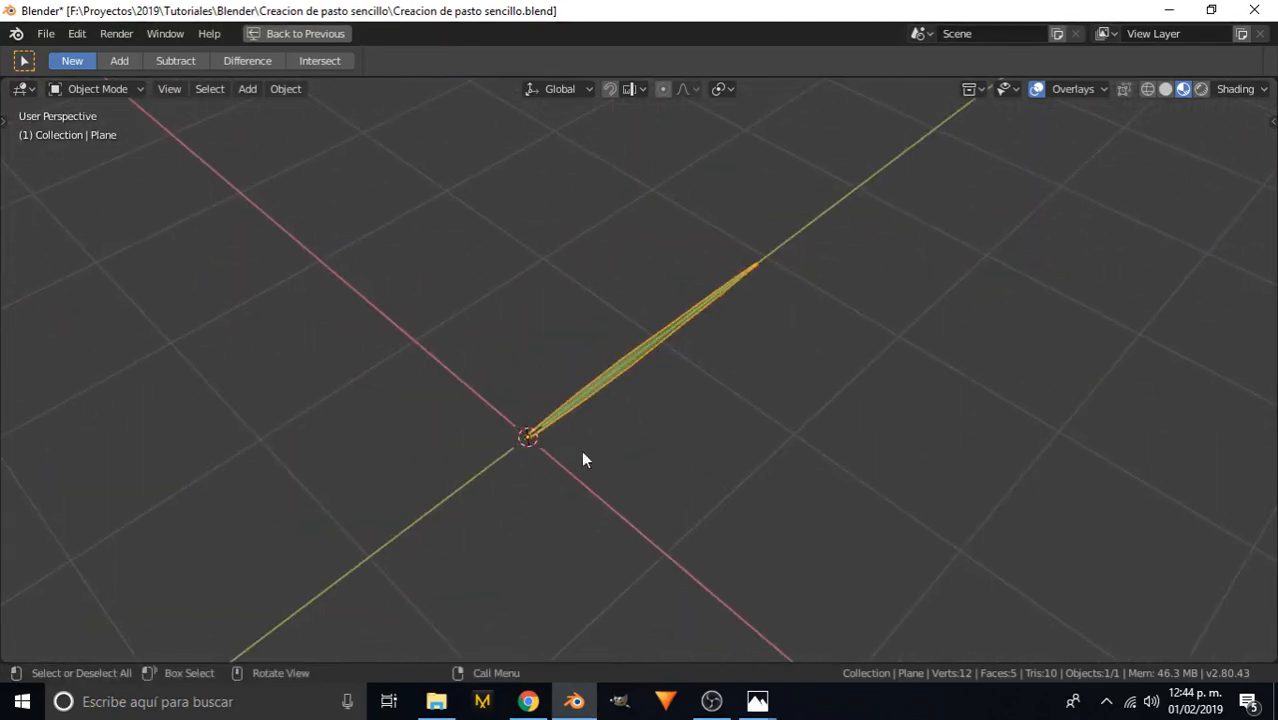
pyautogui.moveTo(583, 458); pyautogui.dragTo(552, 400, button='middle')
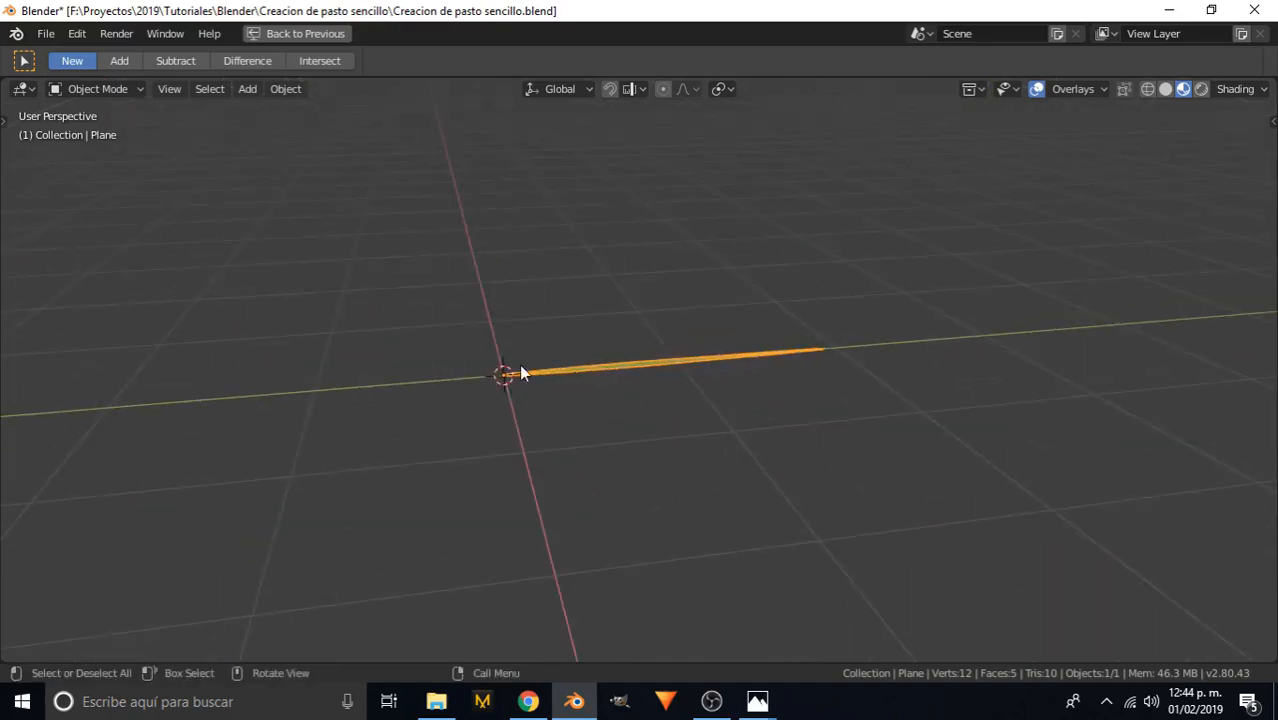
pyautogui.press('KP_1')
pyautogui.press('KP_3')
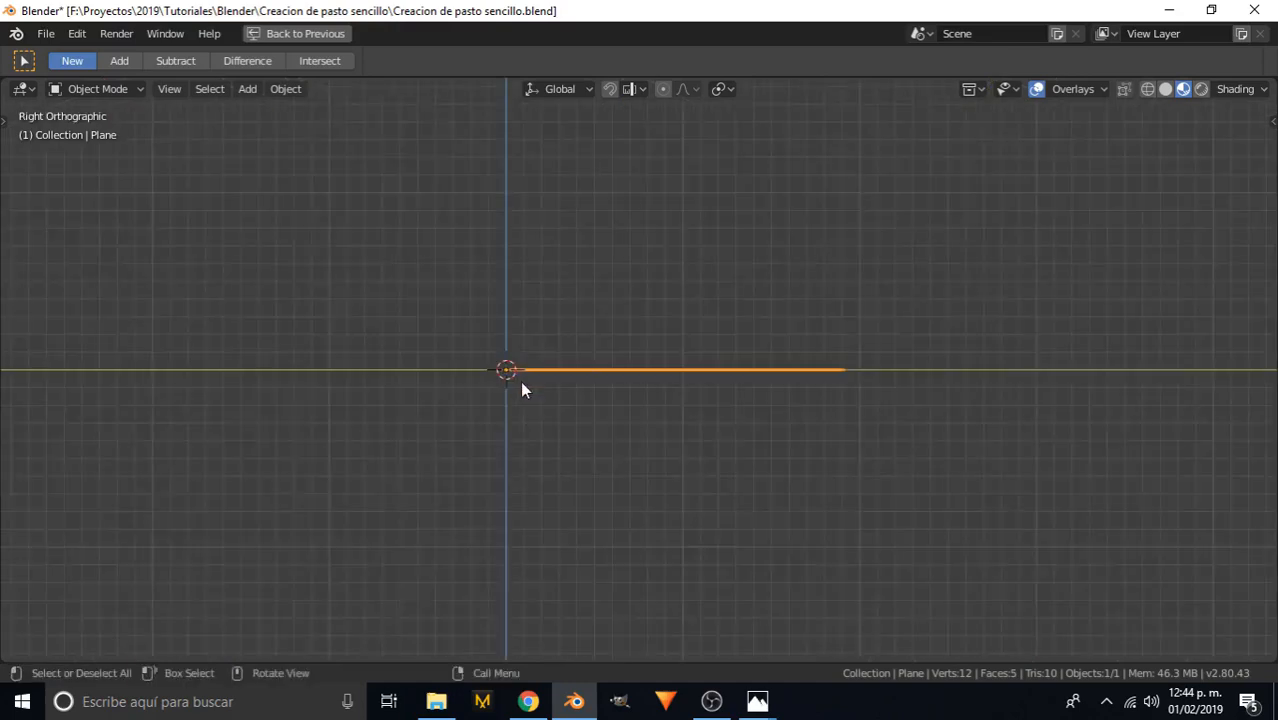
pyautogui.press('r')
pyautogui.press('Escape')
# - In Edit Mode, clear the selection and select only the two vertices at the blade's base
pyautogui.press('Tab')
pyautogui.moveTo(767, 380); pyautogui.dragTo(615, 396, button='middle')
pyautogui.press('a')
pyautogui.hotkey('alt', 'a')
pyautogui.press('c')
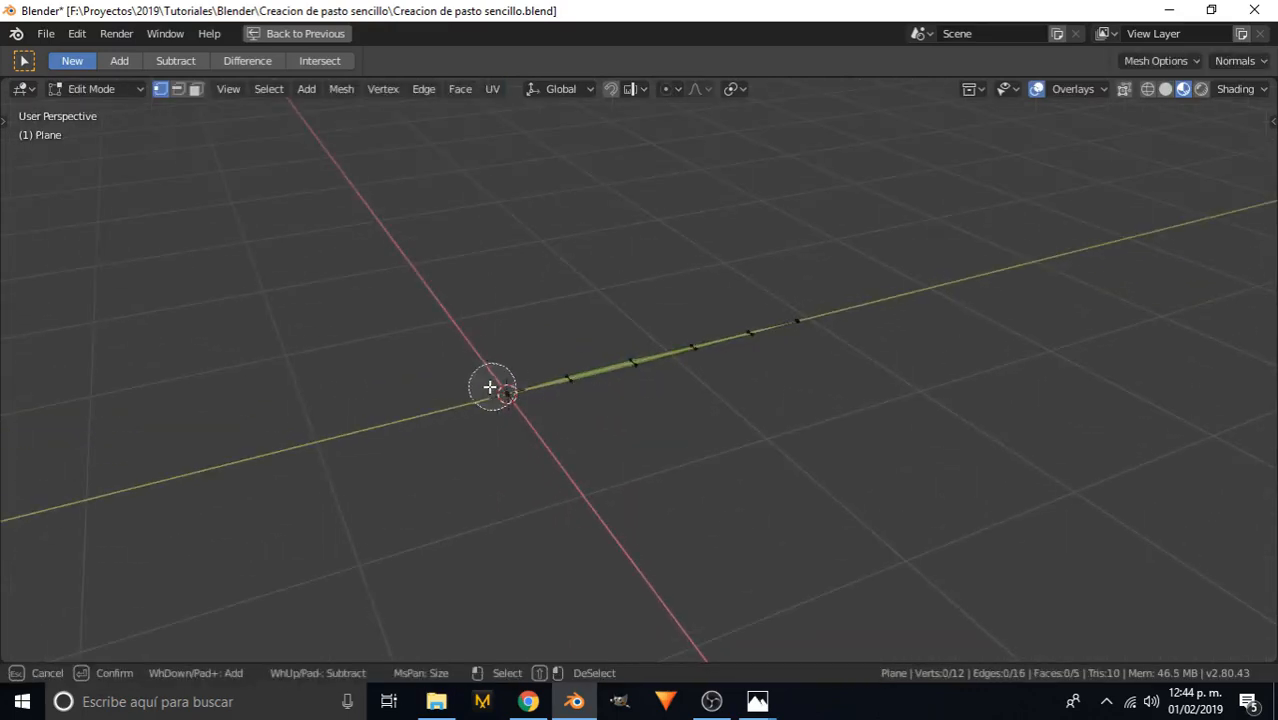
pyautogui.moveTo(491, 386); pyautogui.dragTo(507, 412)
pyautogui.press('Escape')
# - With proportional editing enabled, rotate the base vertices in the right view with a large smooth falloff, raising the blade into an upright curve
pyautogui.press('KP_1')
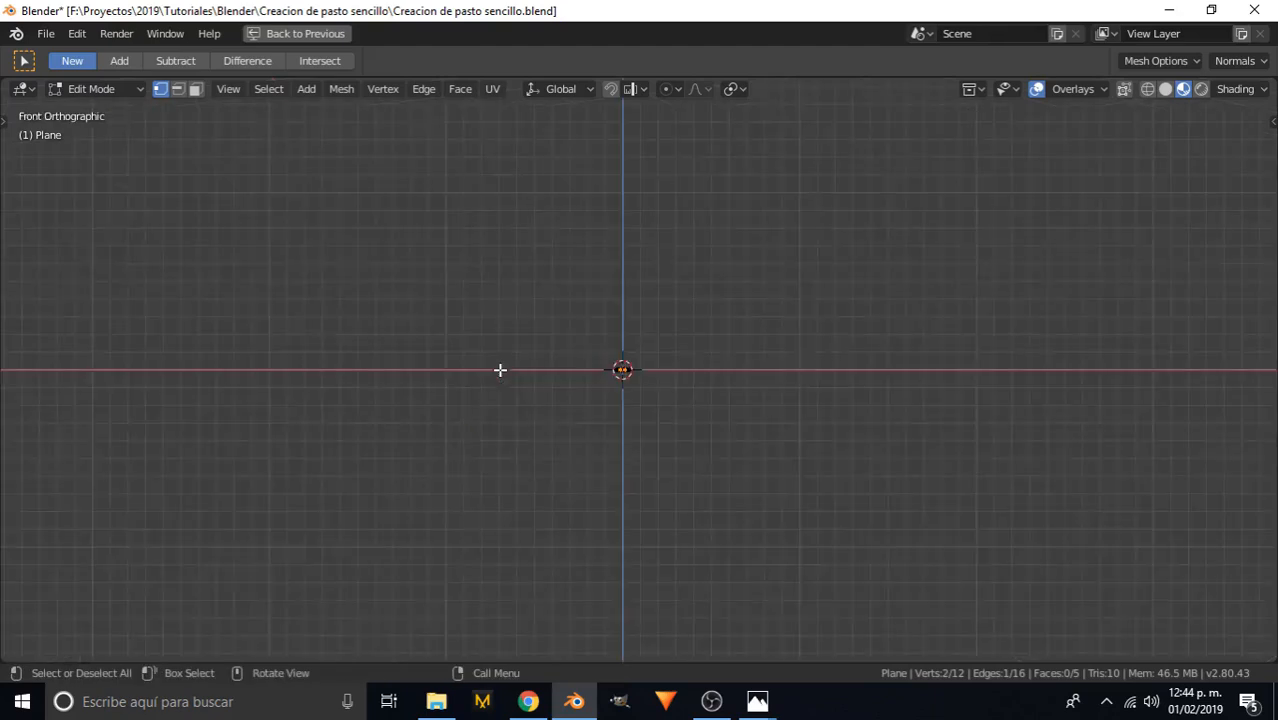
pyautogui.press('KP_3')
pyautogui.click(670, 88)
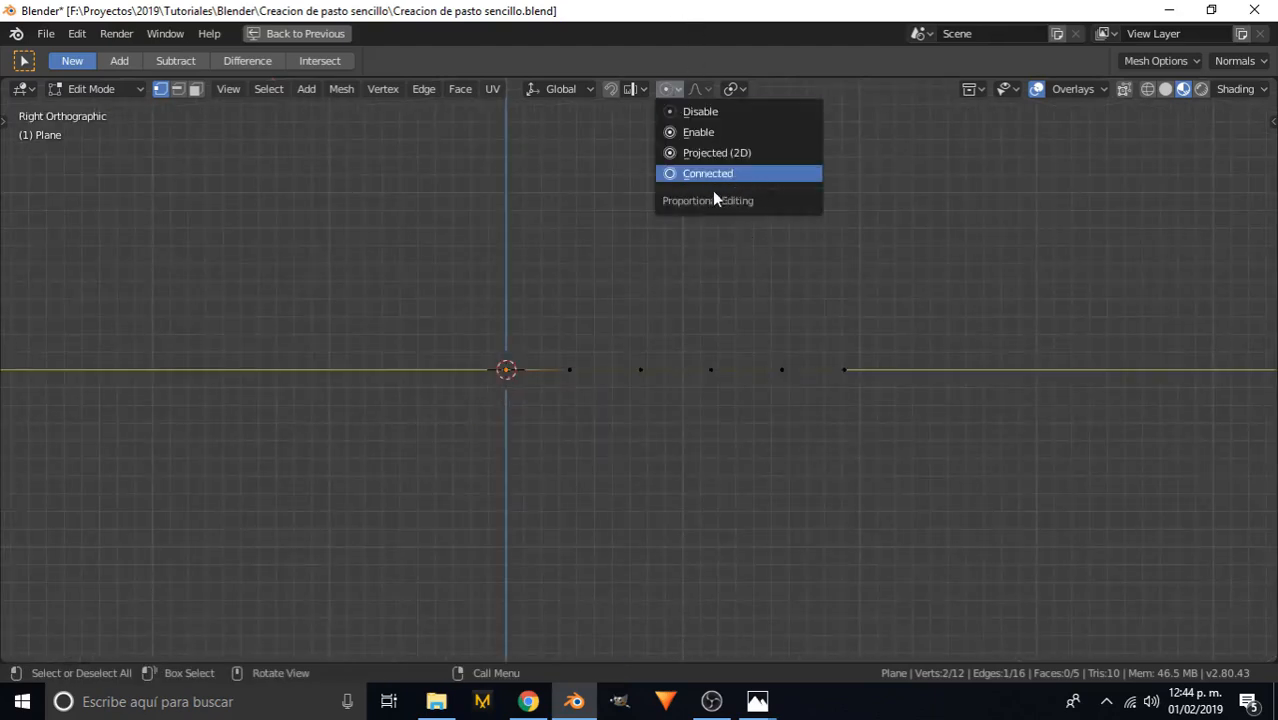
pyautogui.click(699, 132)
pyautogui.press('r')
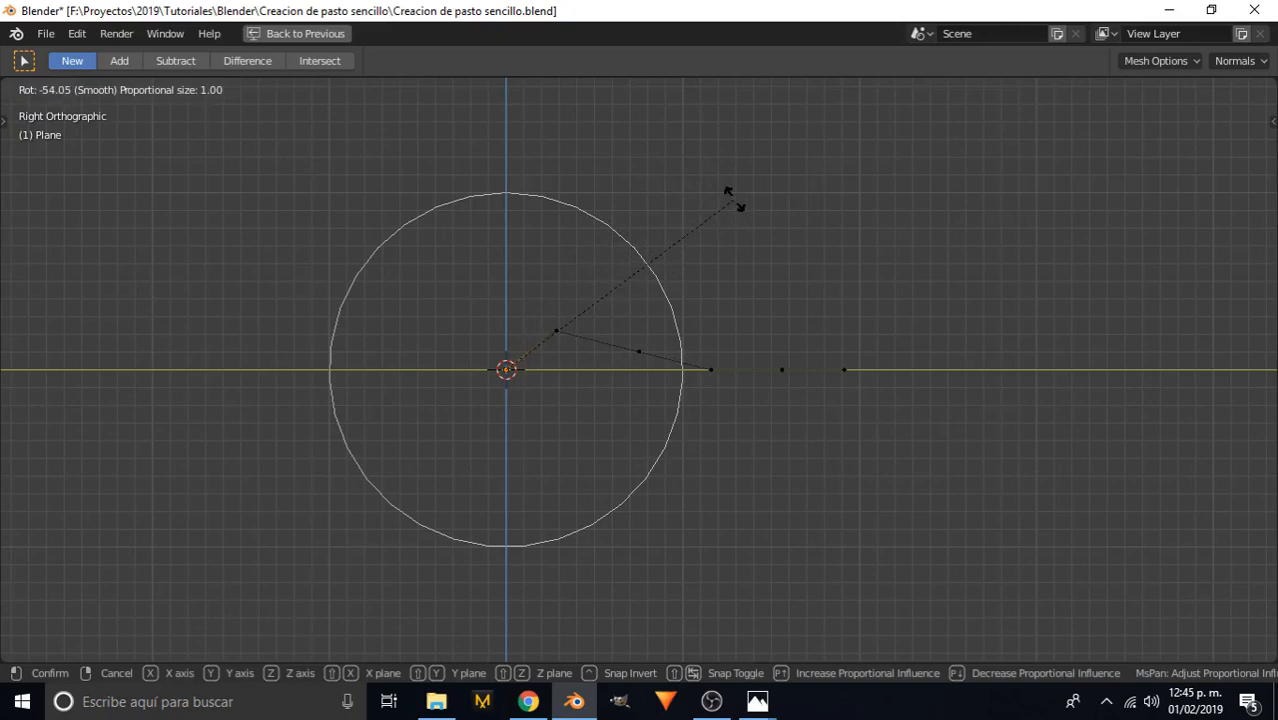
pyautogui.scroll(-11, 712, 202)
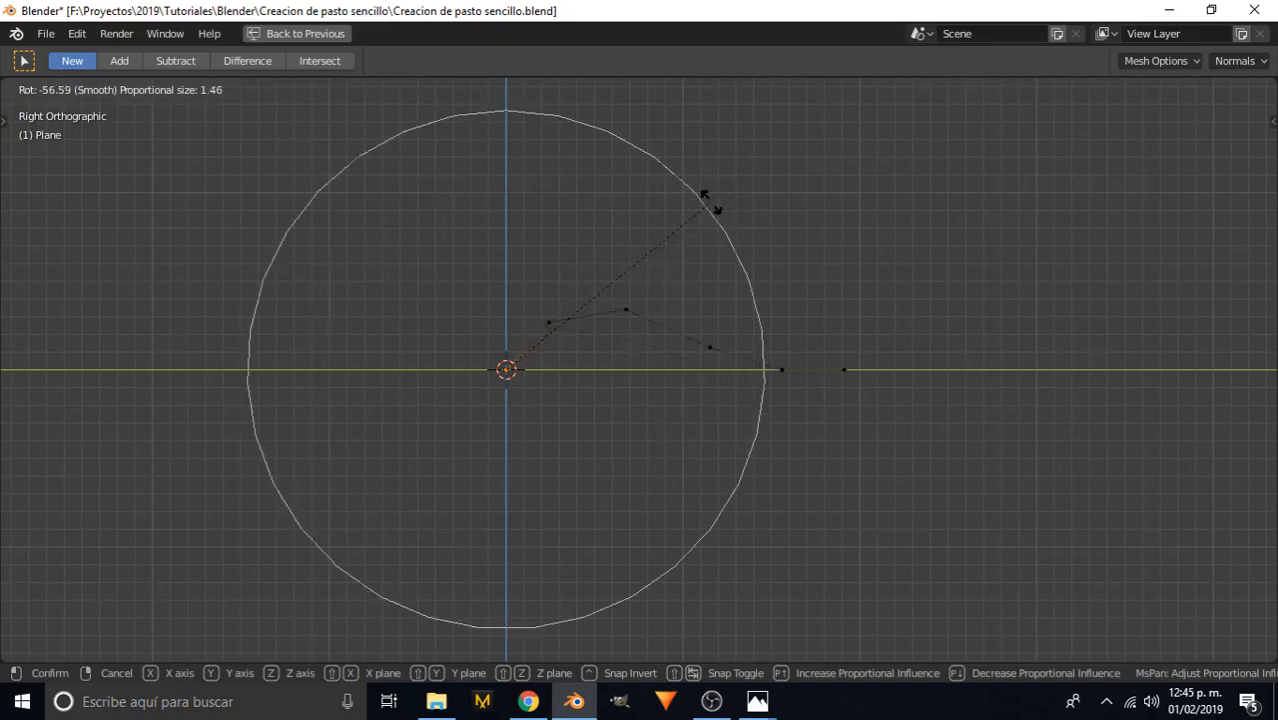
pyautogui.scroll(-2, 712, 202)
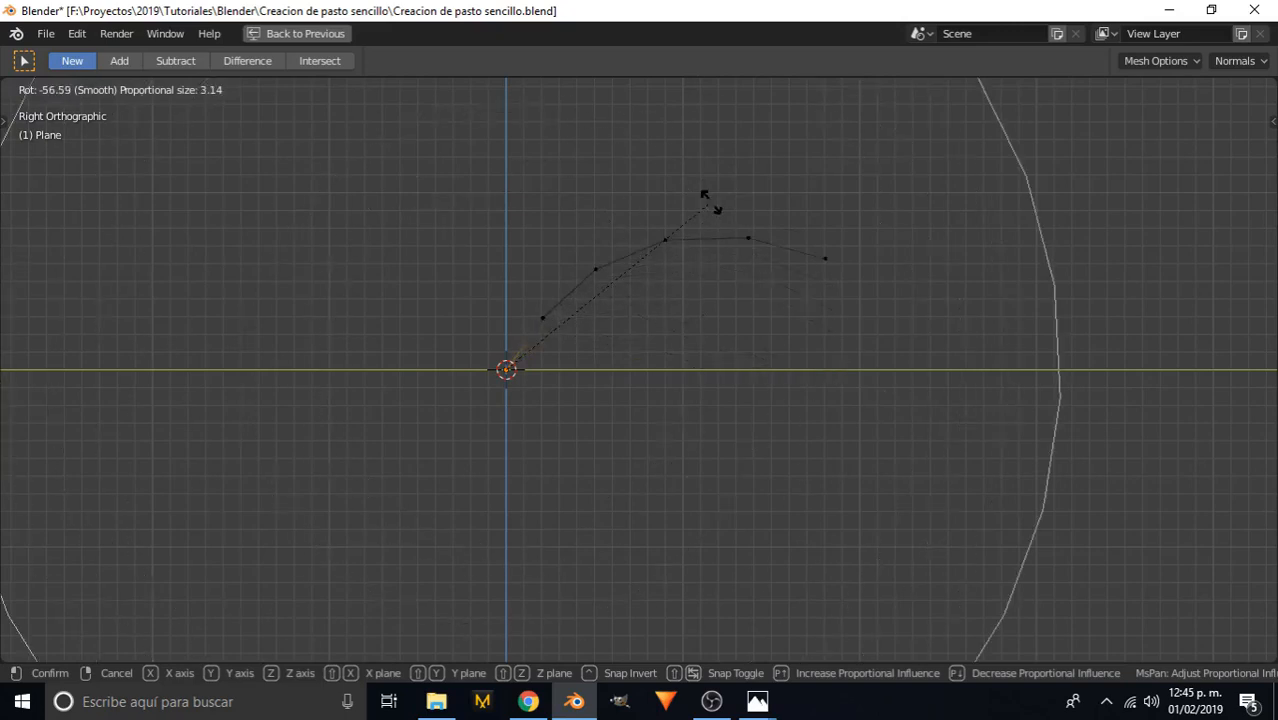
pyautogui.scroll(-4, 712, 202)
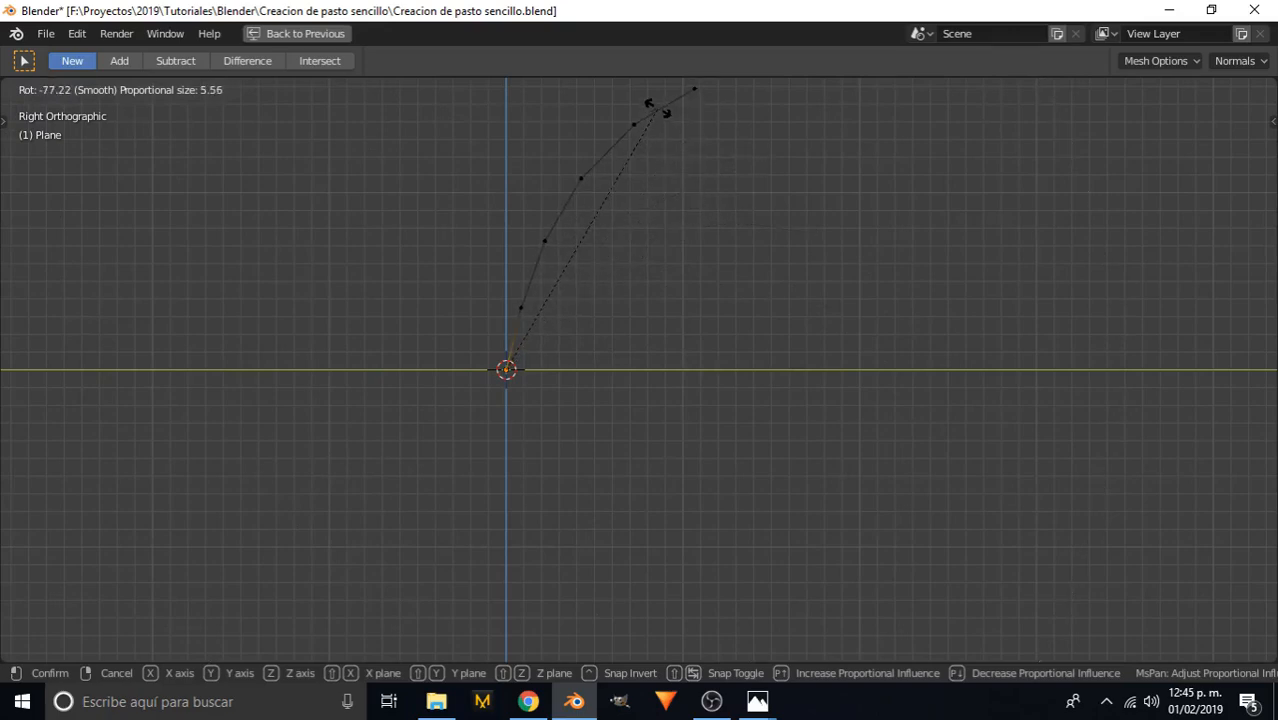
pyautogui.scroll(-2, 634, 656)
pyautogui.click(640, 647)
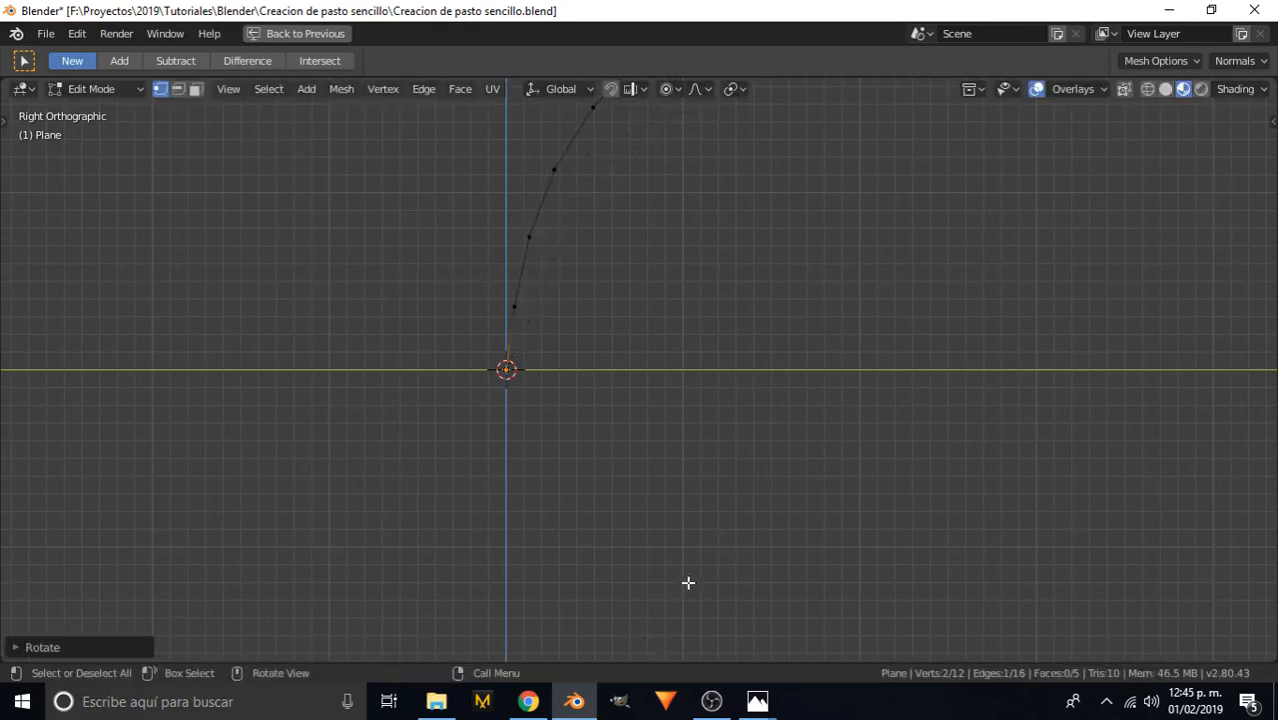
# - Return to Object Mode and, in the top view, duplicate the curved blade along X to the negative side of the original
pyautogui.press('Tab')
pyautogui.moveTo(590, 351); pyautogui.dragTo(511, 445, button='middle')
pyautogui.press('KP_7')
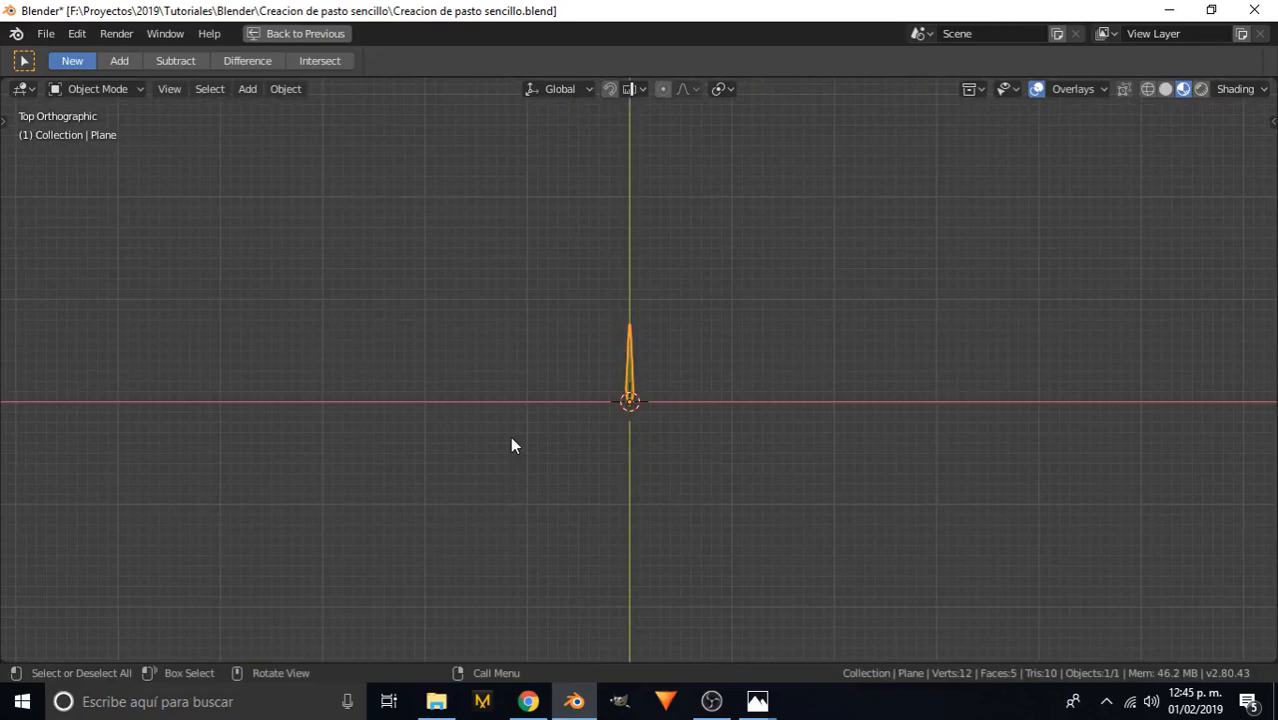
pyautogui.hotkey('shift', 'd')
pyautogui.press('x')
pyautogui.click(668, 448)
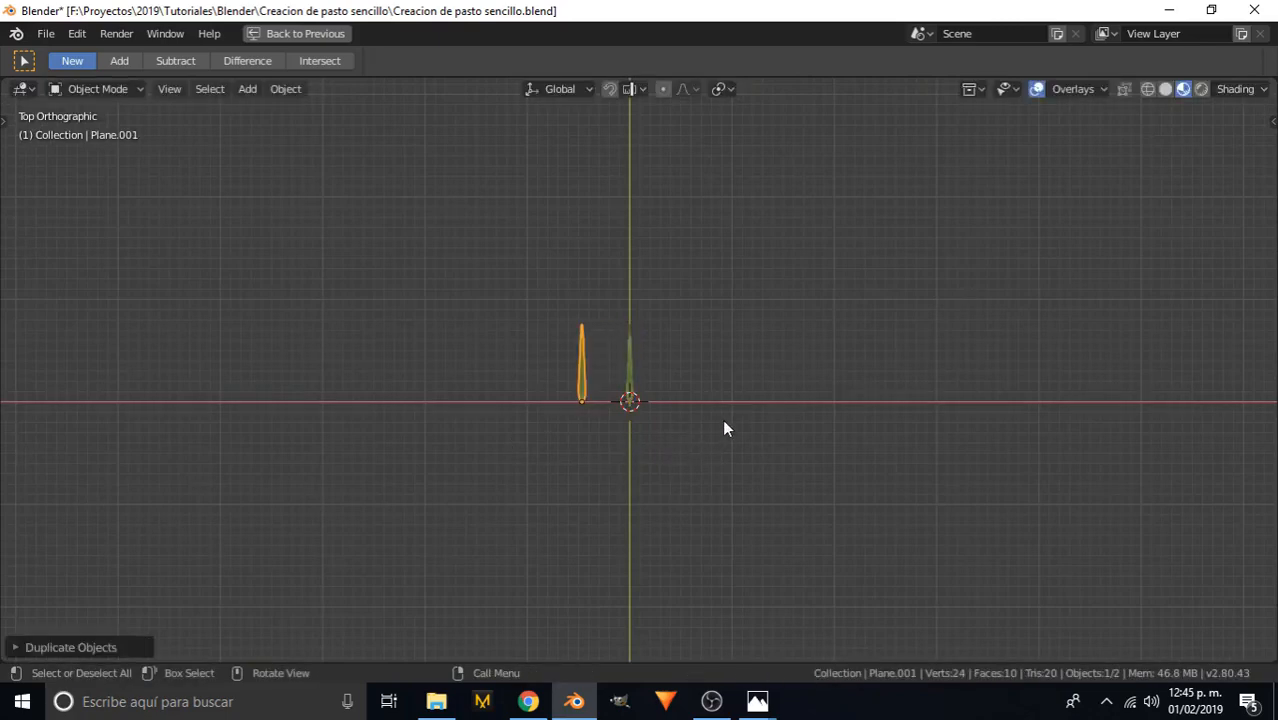
# - Duplicate the newest blade three more times along X to form a row of five evenly spaced blades
pyautogui.hotkey('shift', 'd')
pyautogui.press('x')
pyautogui.click(662, 432)
pyautogui.hotkey('shift', 'd')
pyautogui.press('x')
pyautogui.click(611, 441)
pyautogui.hotkey('shift', 'd')
pyautogui.press('x')
pyautogui.click(565, 371)
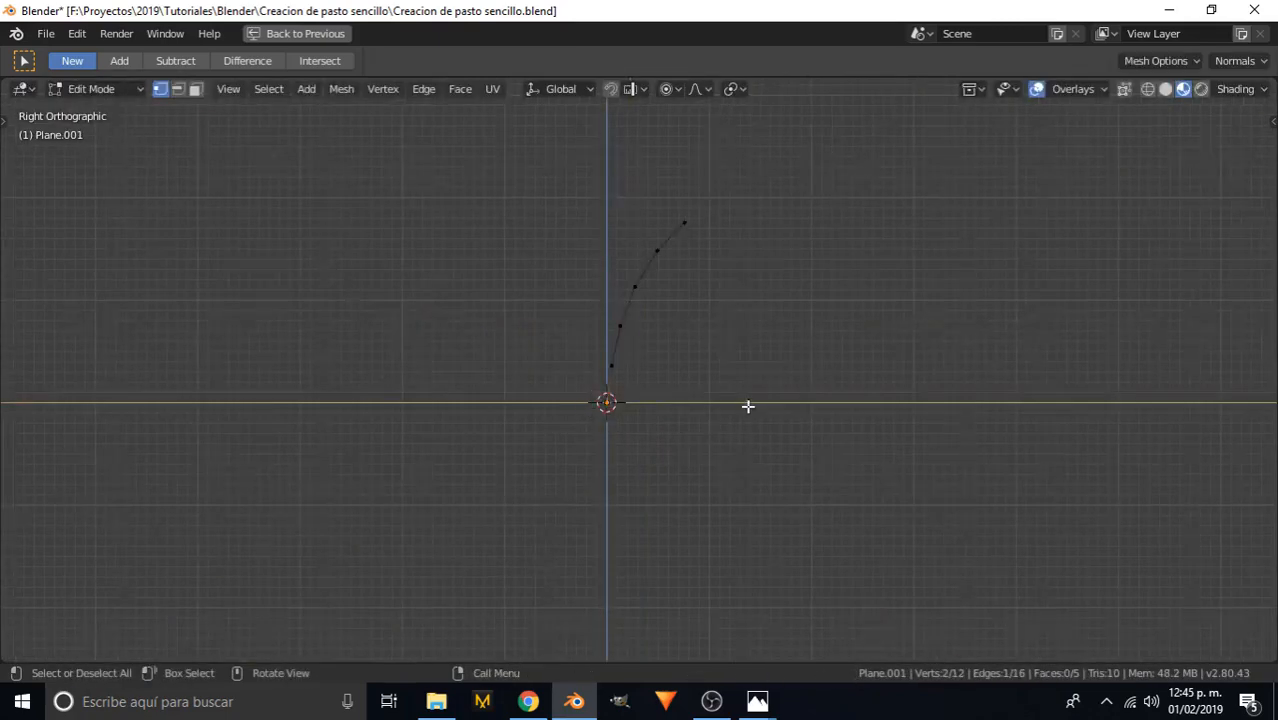
# - Vary the copied blades' curvature by rotating and moving their base and tip vertices with proportional editing
pyautogui.press('r')
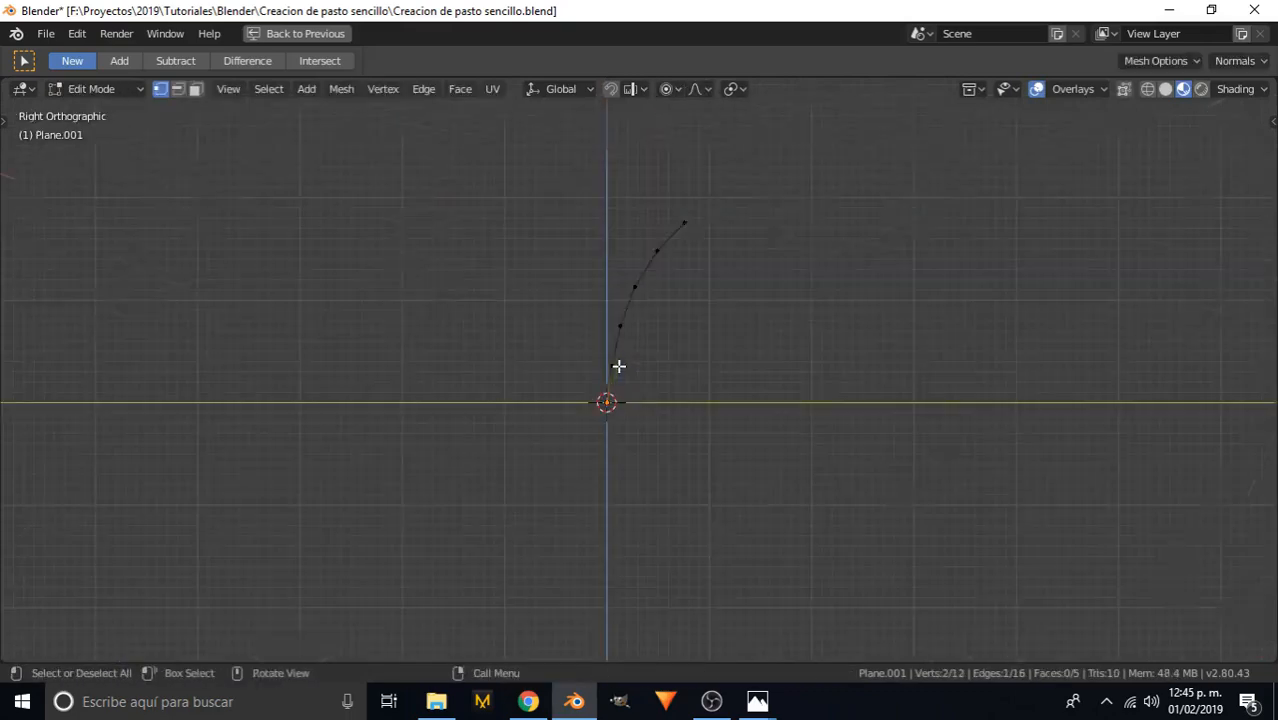
pyautogui.press('r')
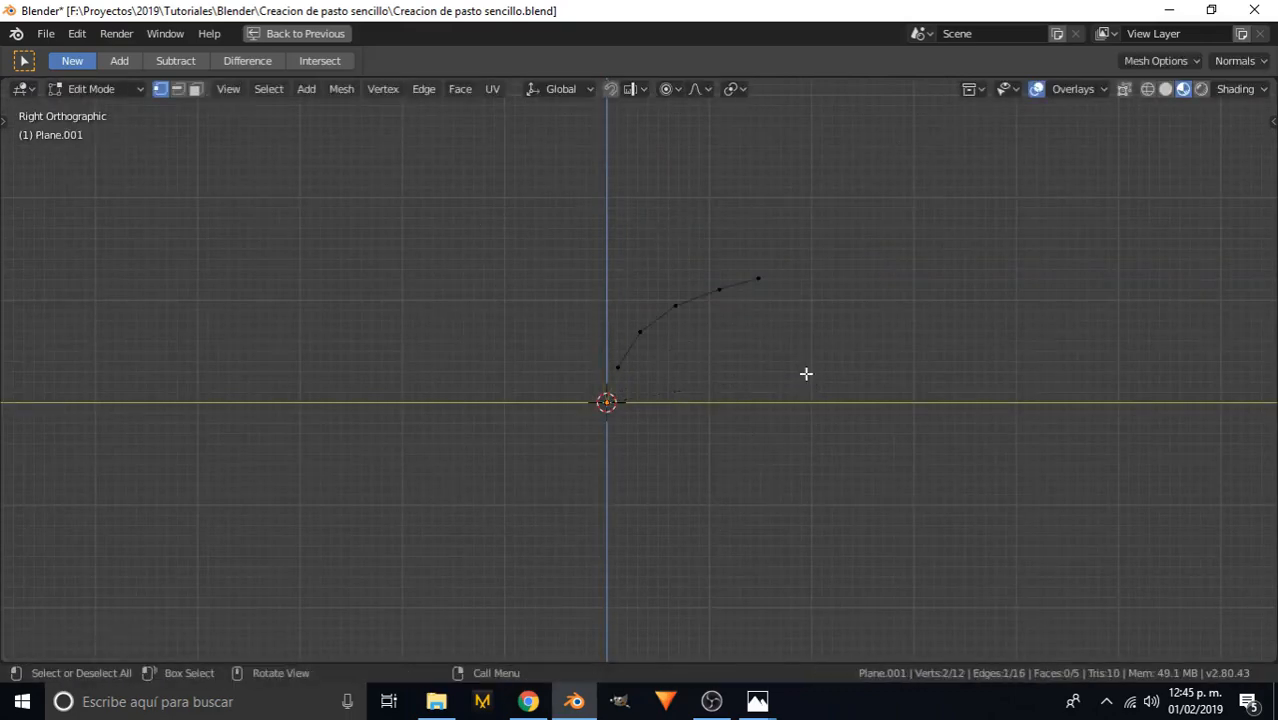
pyautogui.moveTo(805, 374); pyautogui.dragTo(747, 345, button='middle')
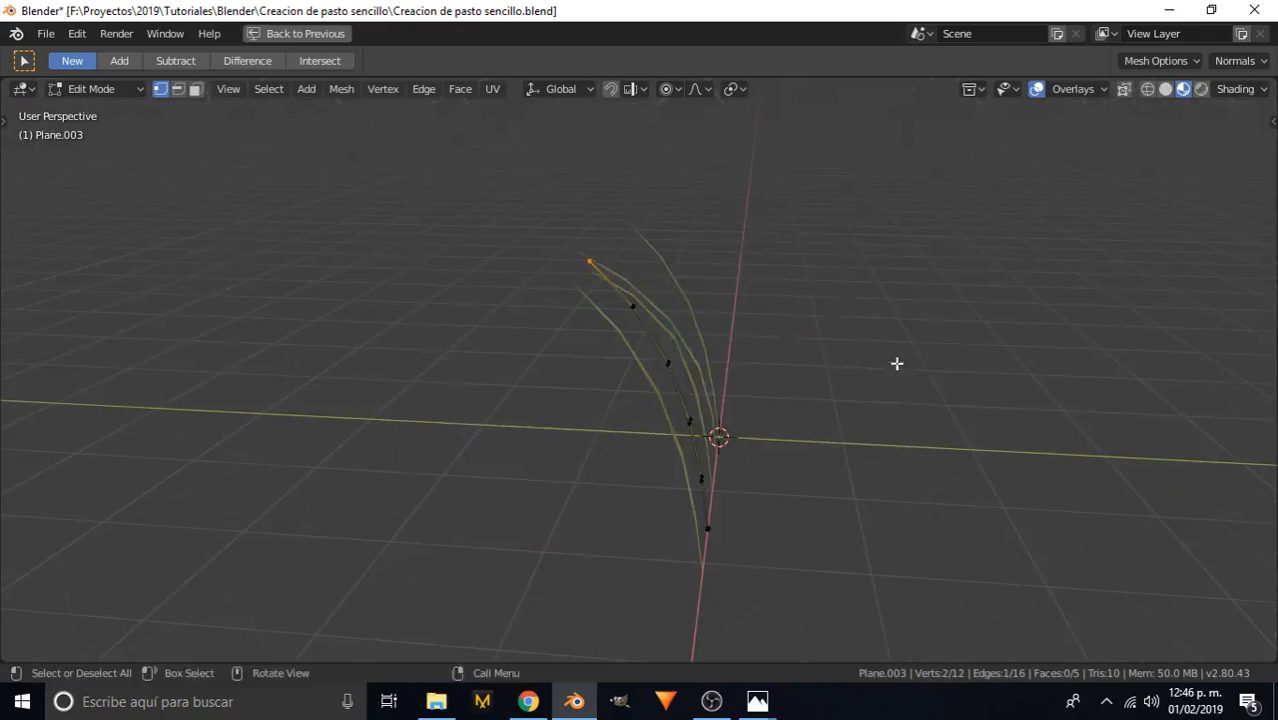
pyautogui.press('g')
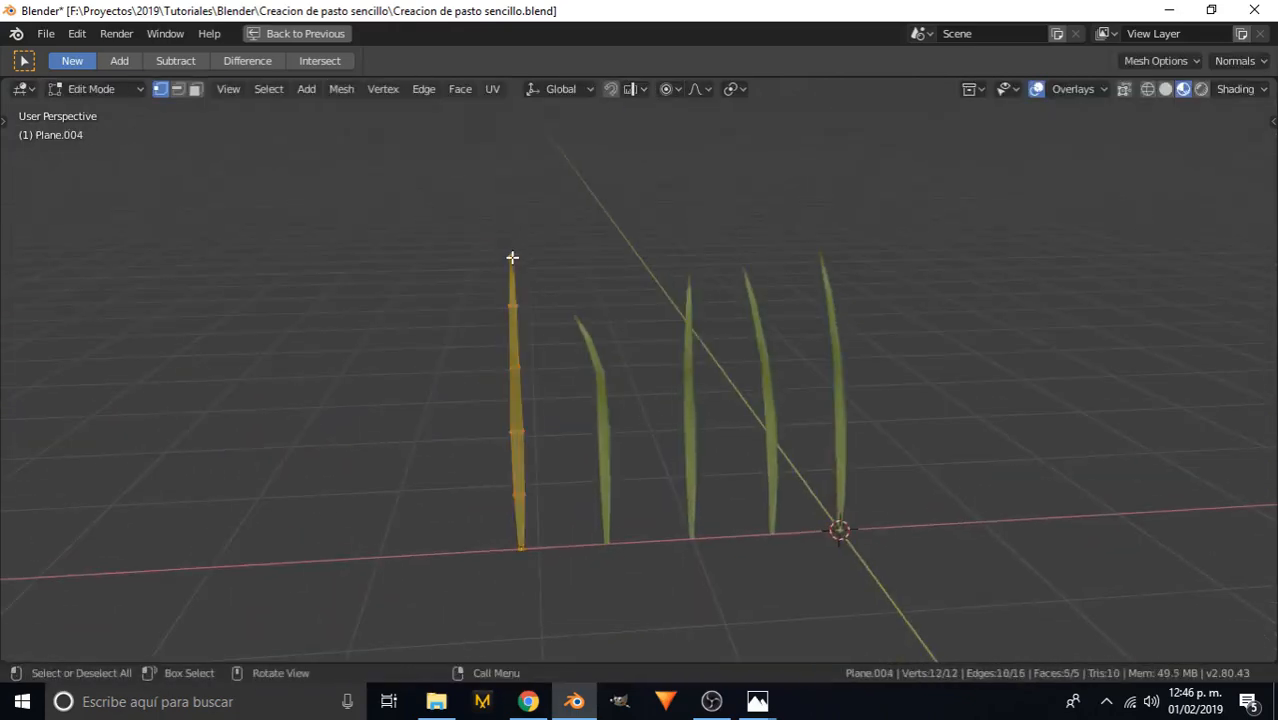
pyautogui.click(511, 250)
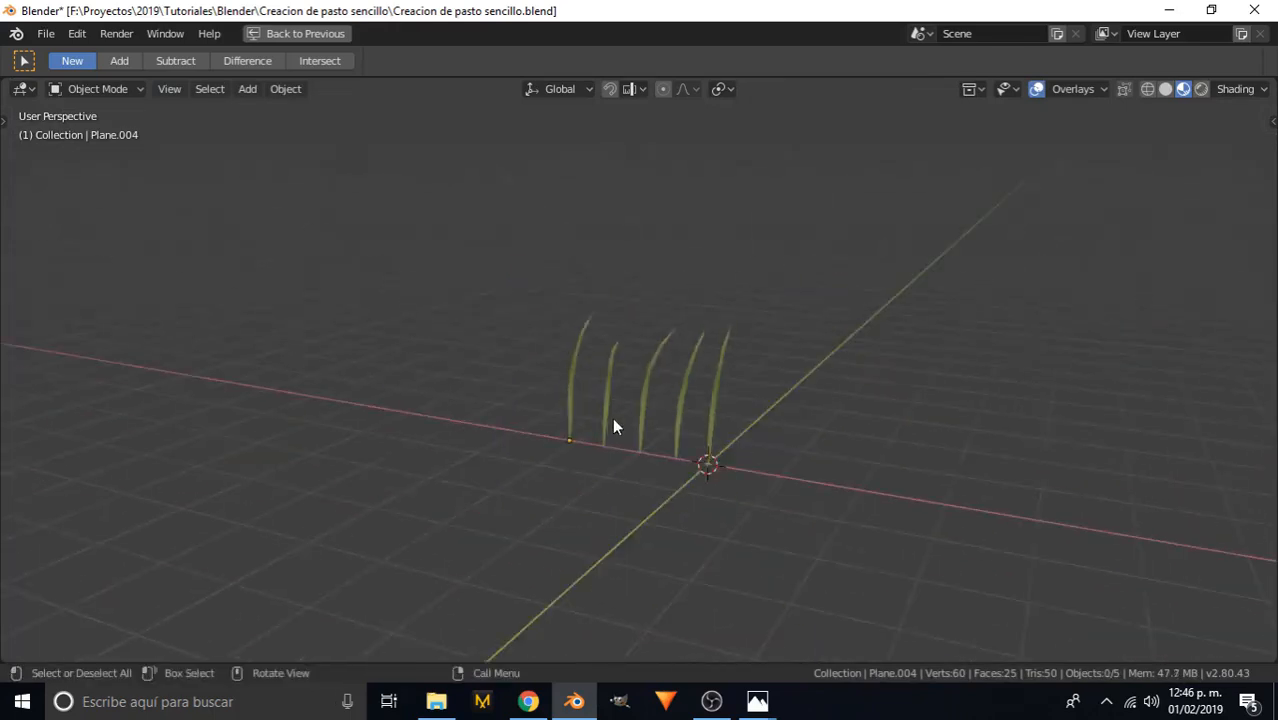
# - Apply Shade Smooth to each of the five grass blades in turn
pyautogui.moveTo(614, 427); pyautogui.dragTo(760, 396, button='middle')
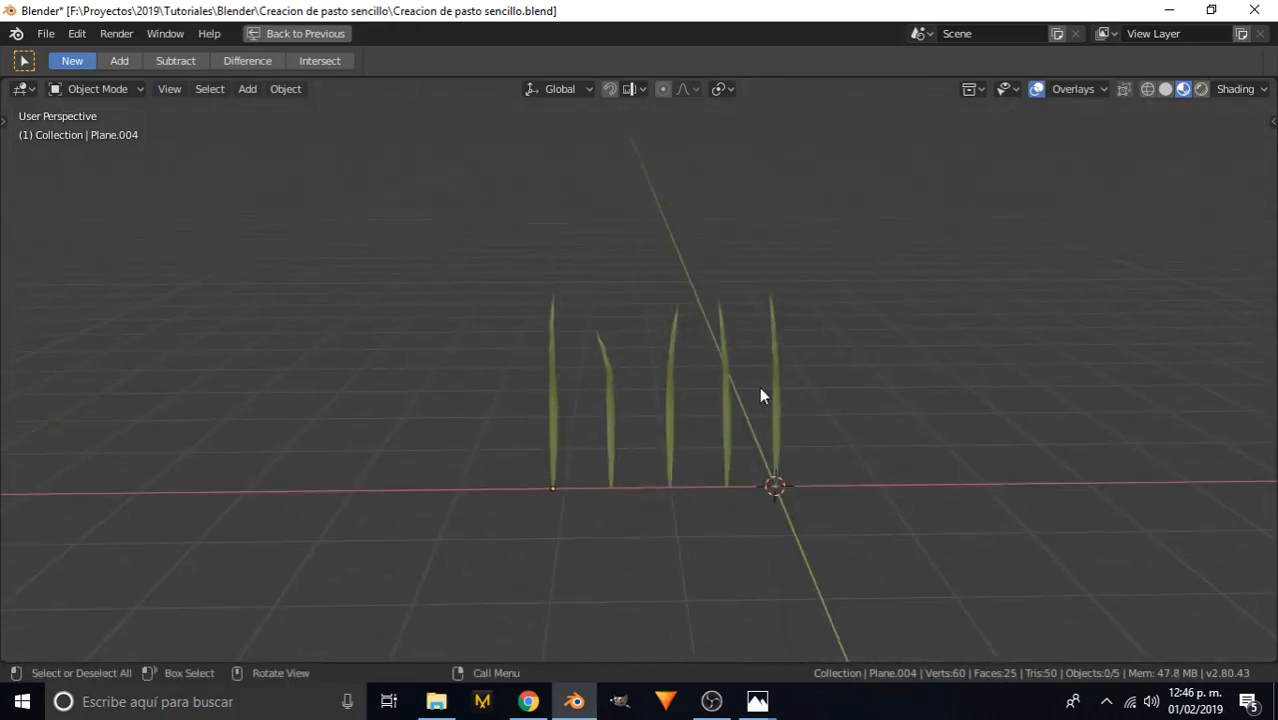
pyautogui.press('F3')
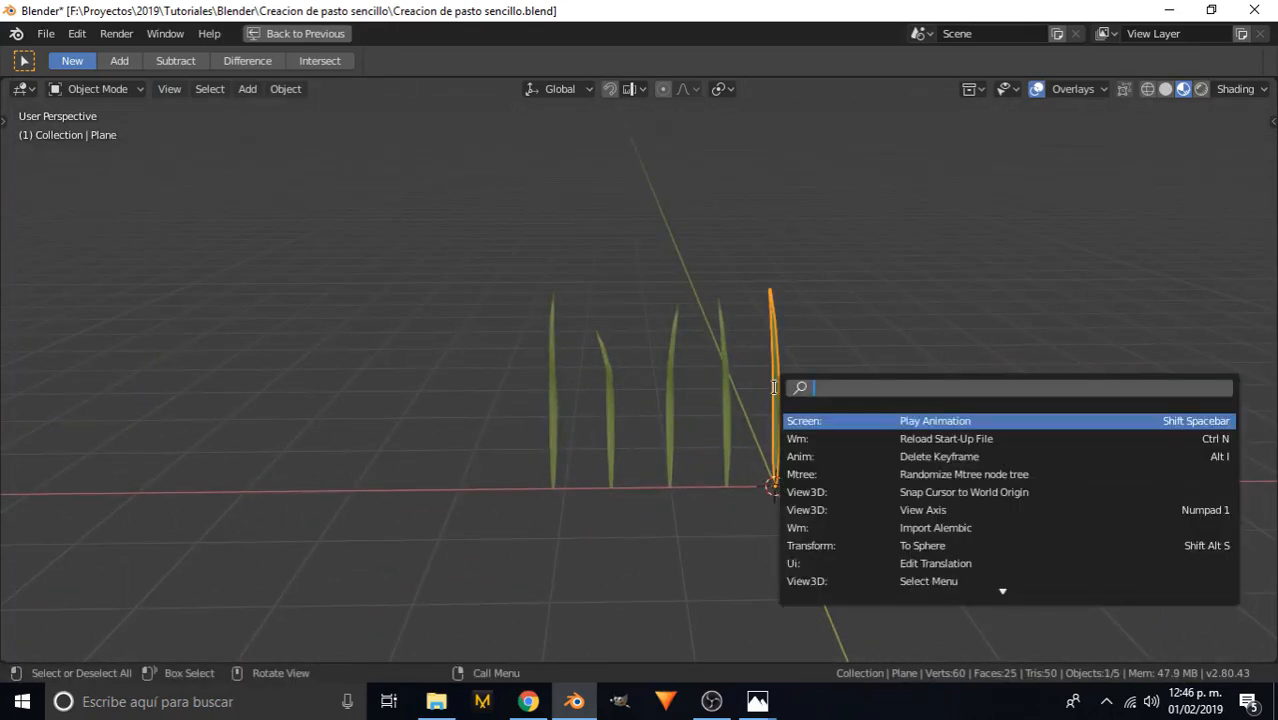
pyautogui.write('smoo')
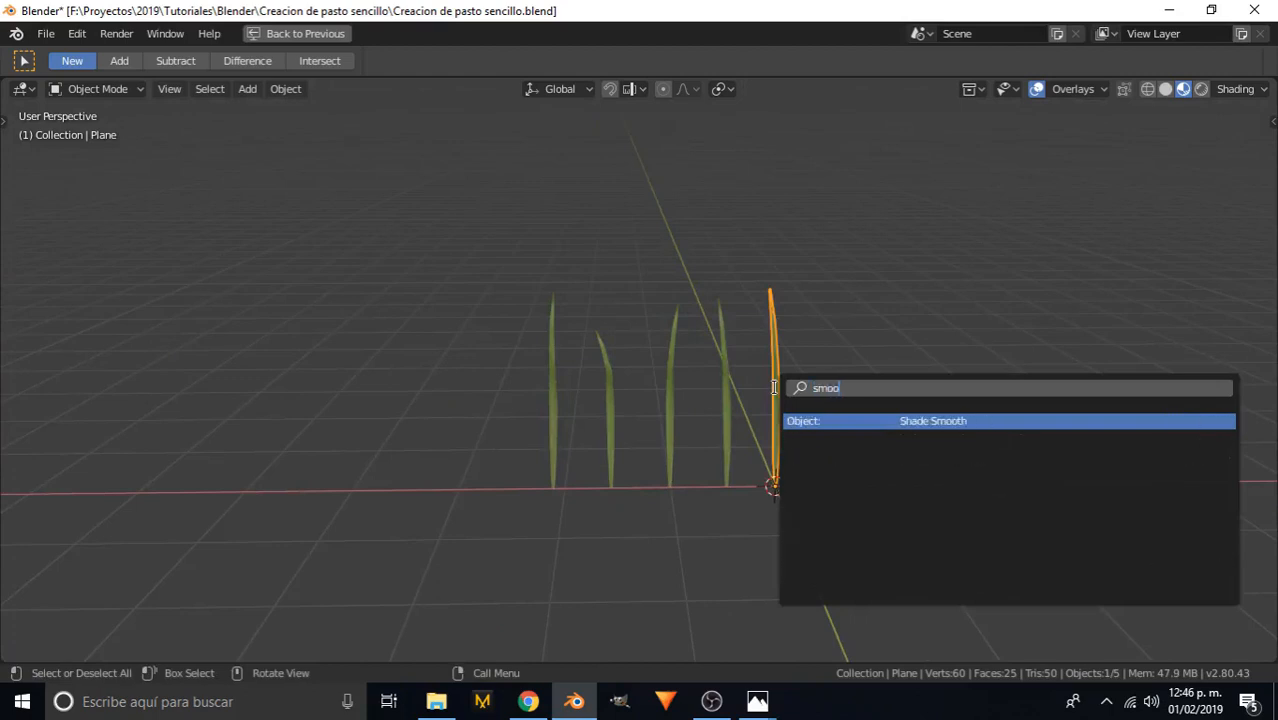
pyautogui.press('Return')
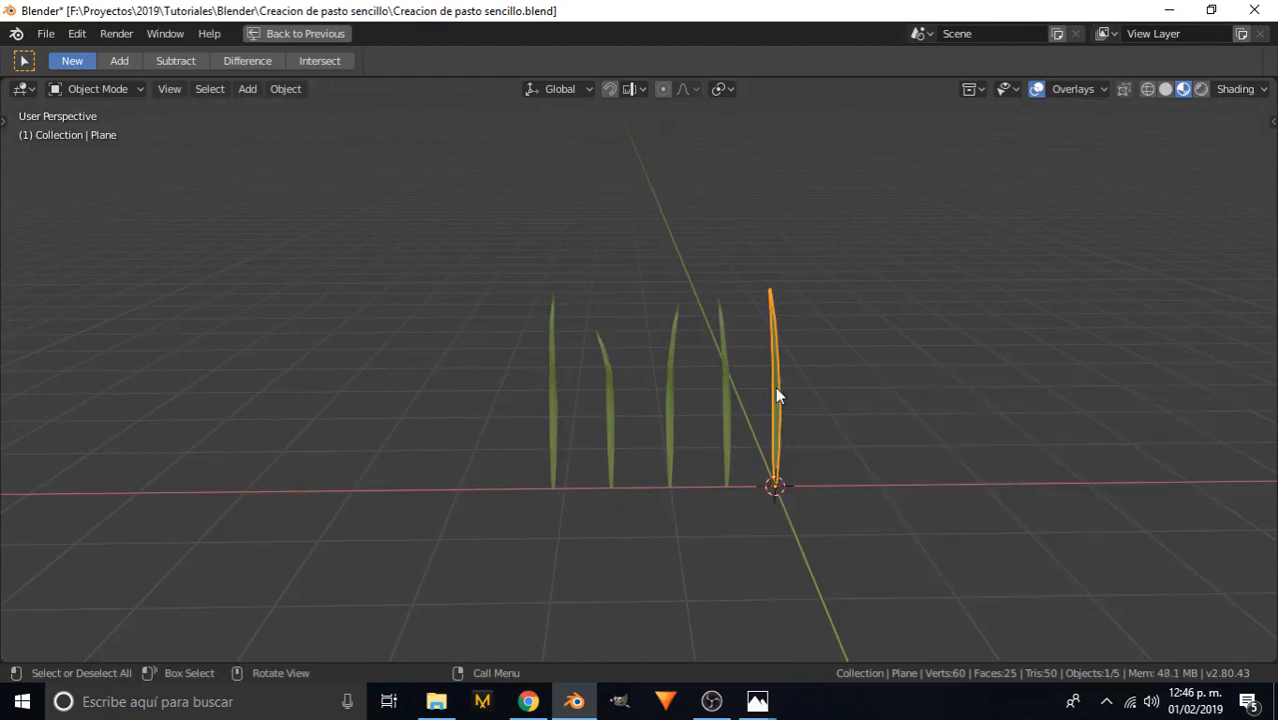
pyautogui.click(722, 384)
pyautogui.press('F3')
pyautogui.press('Return')
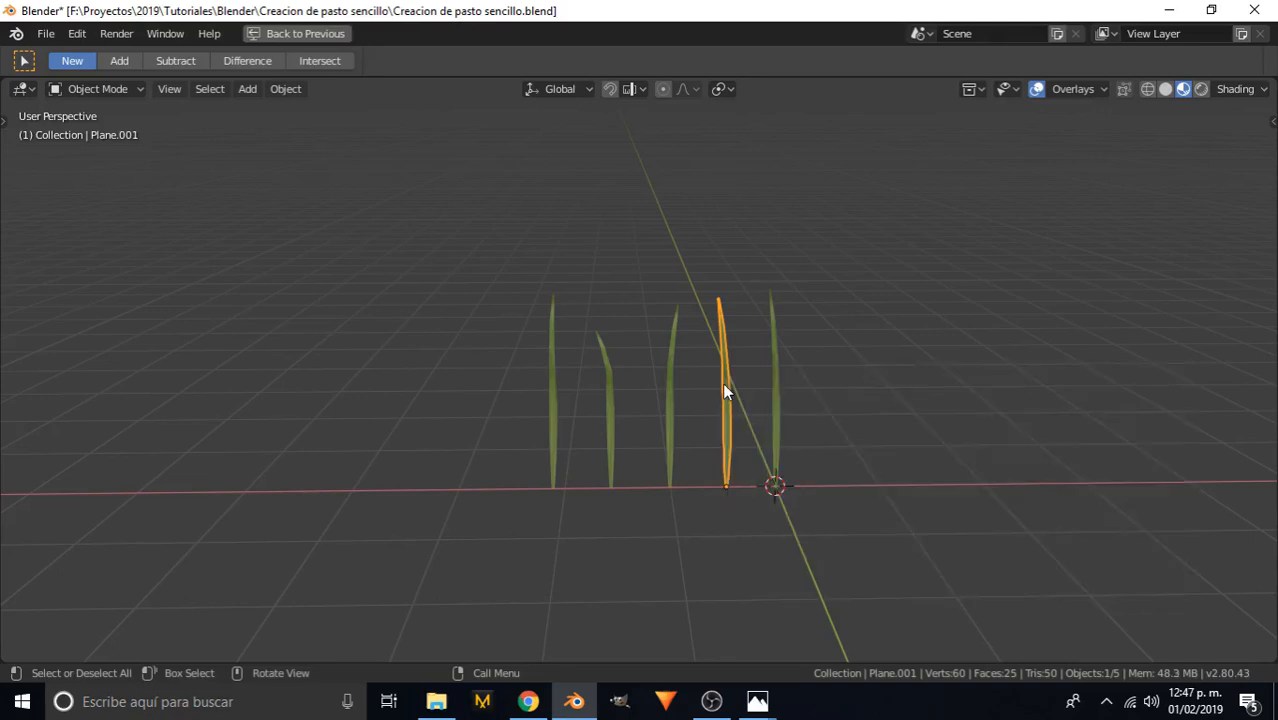
pyautogui.click(673, 389)
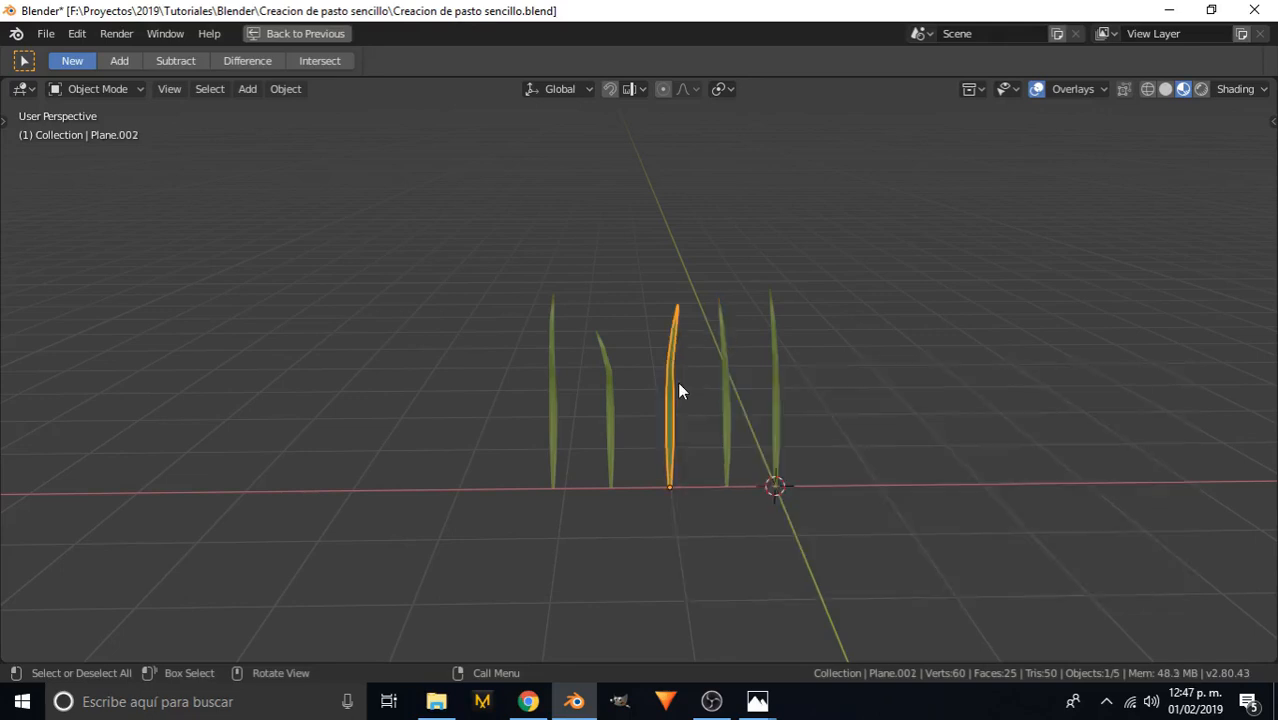
pyautogui.click(607, 398)
pyautogui.press('F3')
pyautogui.press('Return')
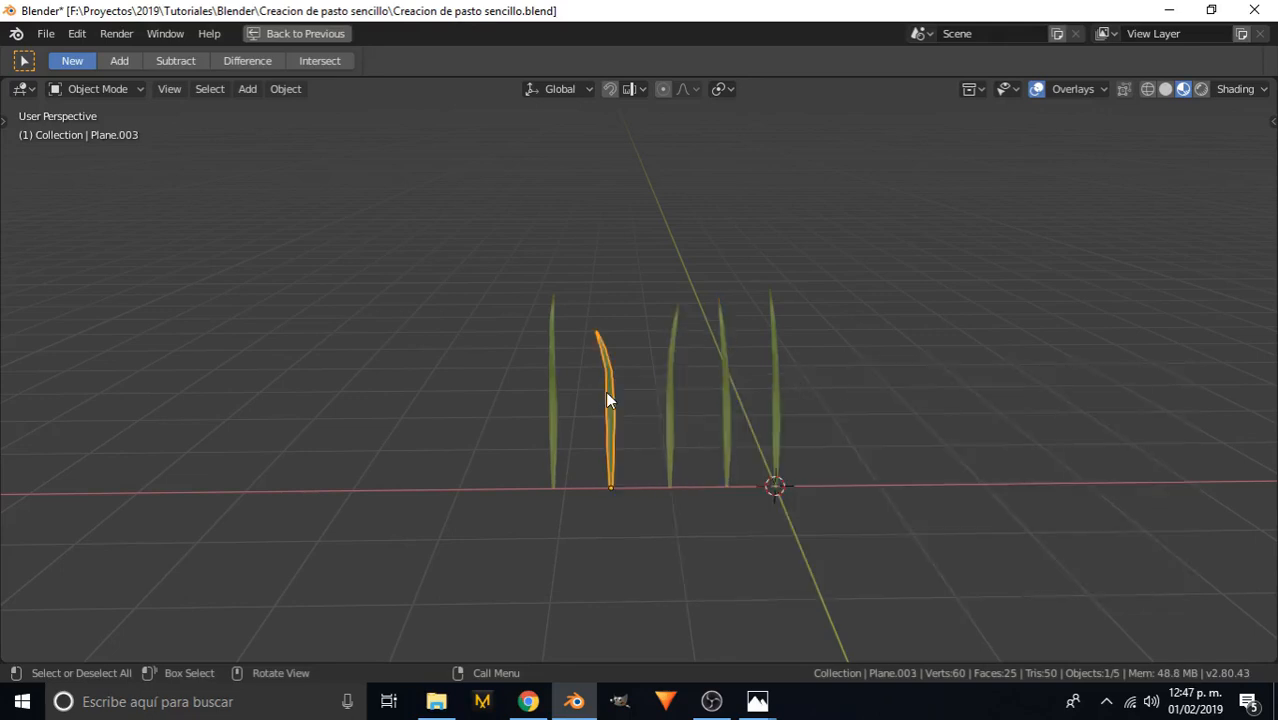
pyautogui.click(549, 378)
pyautogui.press('F3')
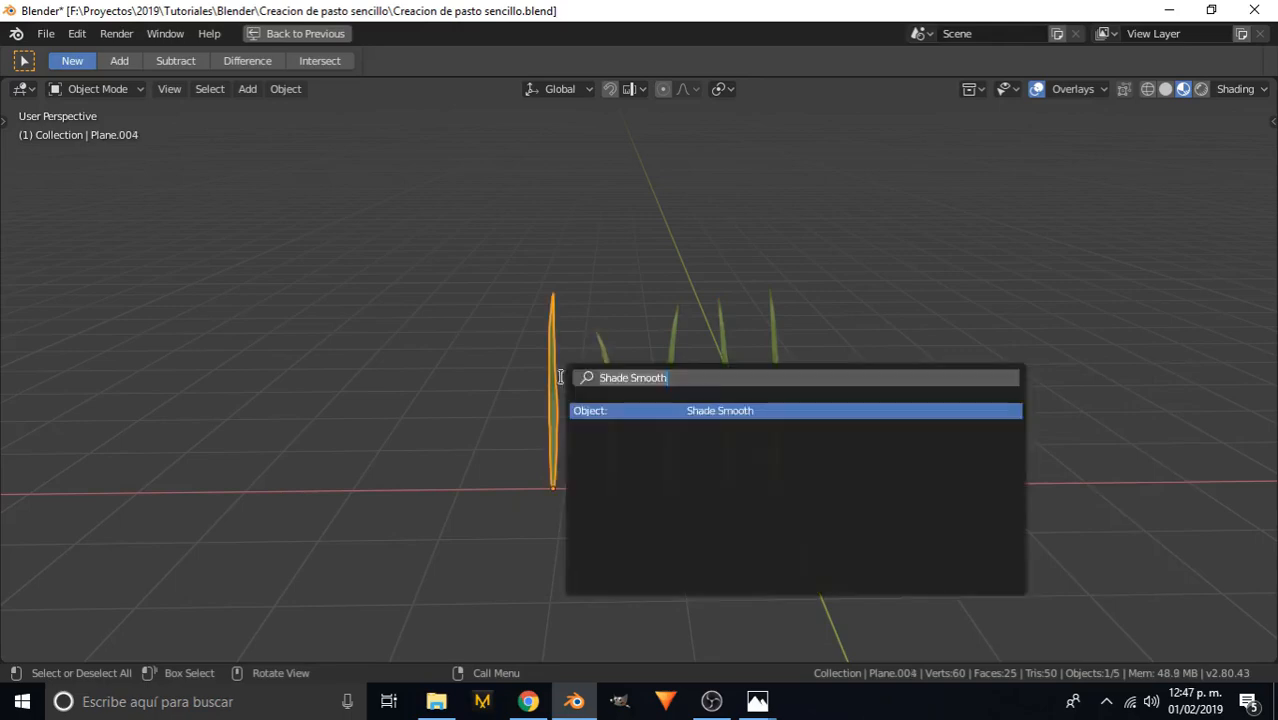
pyautogui.press('Return')
pyautogui.click(561, 376)
# - Restore the full layout with an enlarged 3D viewport, and move all five blades into a new collection named Pasto
pyautogui.moveTo(596, 385)
pyautogui.mouseDown(button='middle')
pyautogui.moveTo(499, 428)
pyautogui.moveTo(907, 428)
pyautogui.moveTo(422, 345)
pyautogui.moveTo(745, 432)
pyautogui.mouseUp(button='middle')
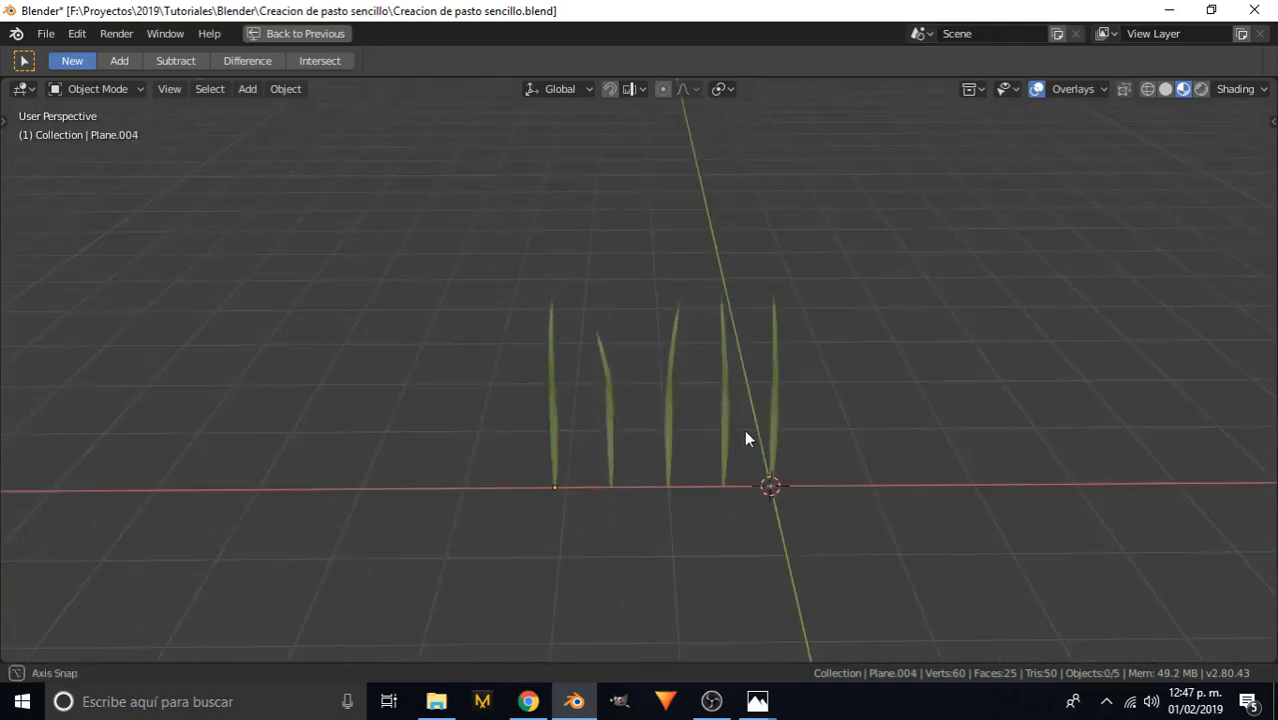
pyautogui.press('c')
pyautogui.moveTo(510, 467); pyautogui.dragTo(864, 479)
pyautogui.rightClick(864, 479)
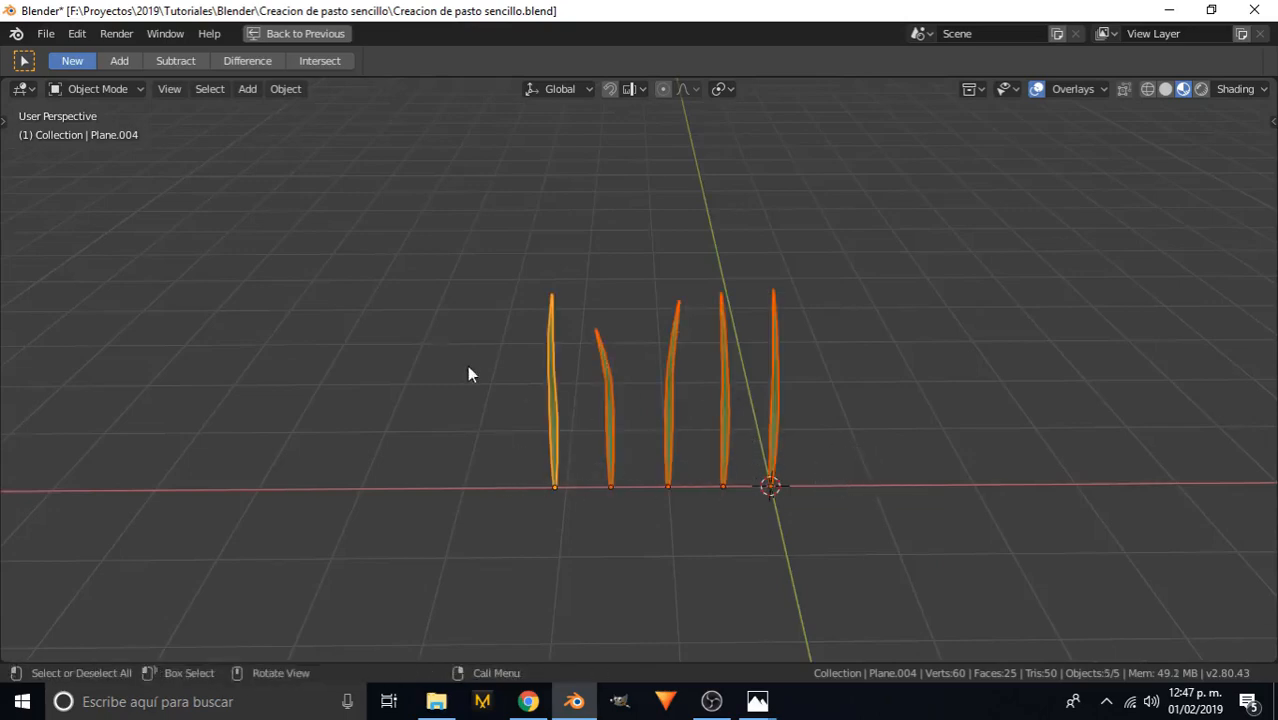
pyautogui.moveTo(467, 365); pyautogui.dragTo(601, 313, button='middle')
pyautogui.hotkey('ctrl', 'space')
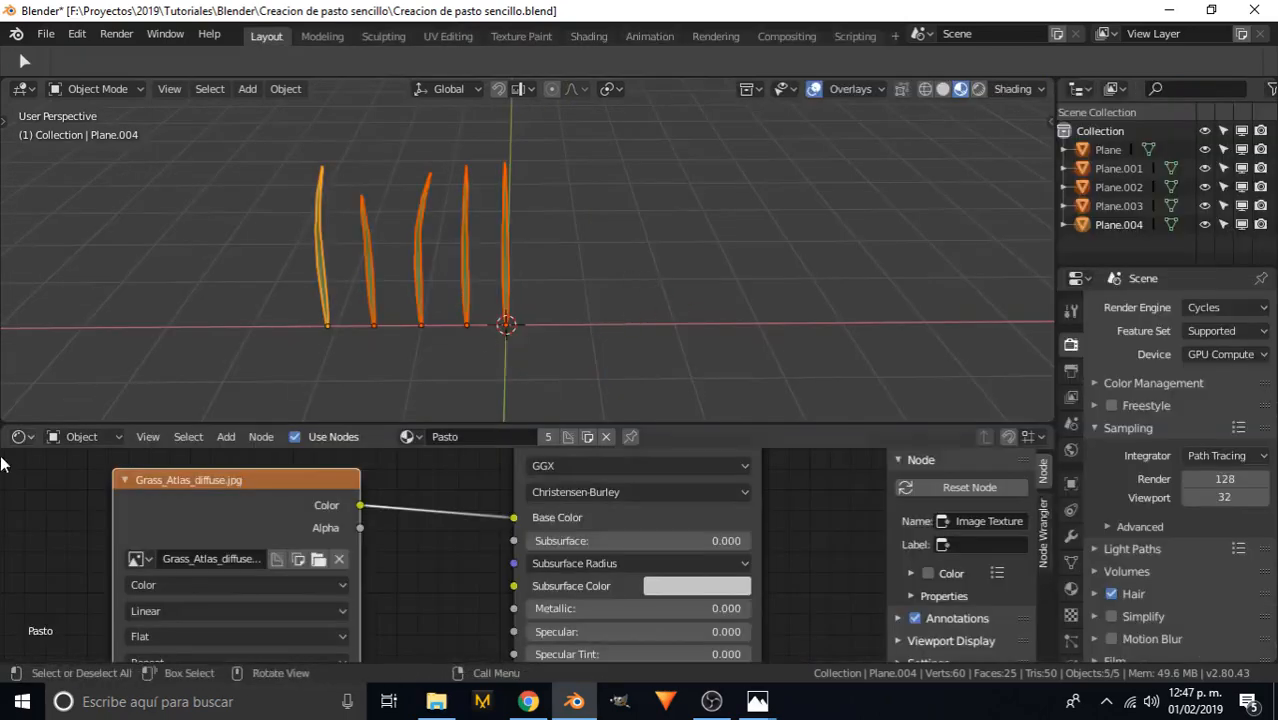
pyautogui.moveTo(5, 423); pyautogui.dragTo(62, 539)
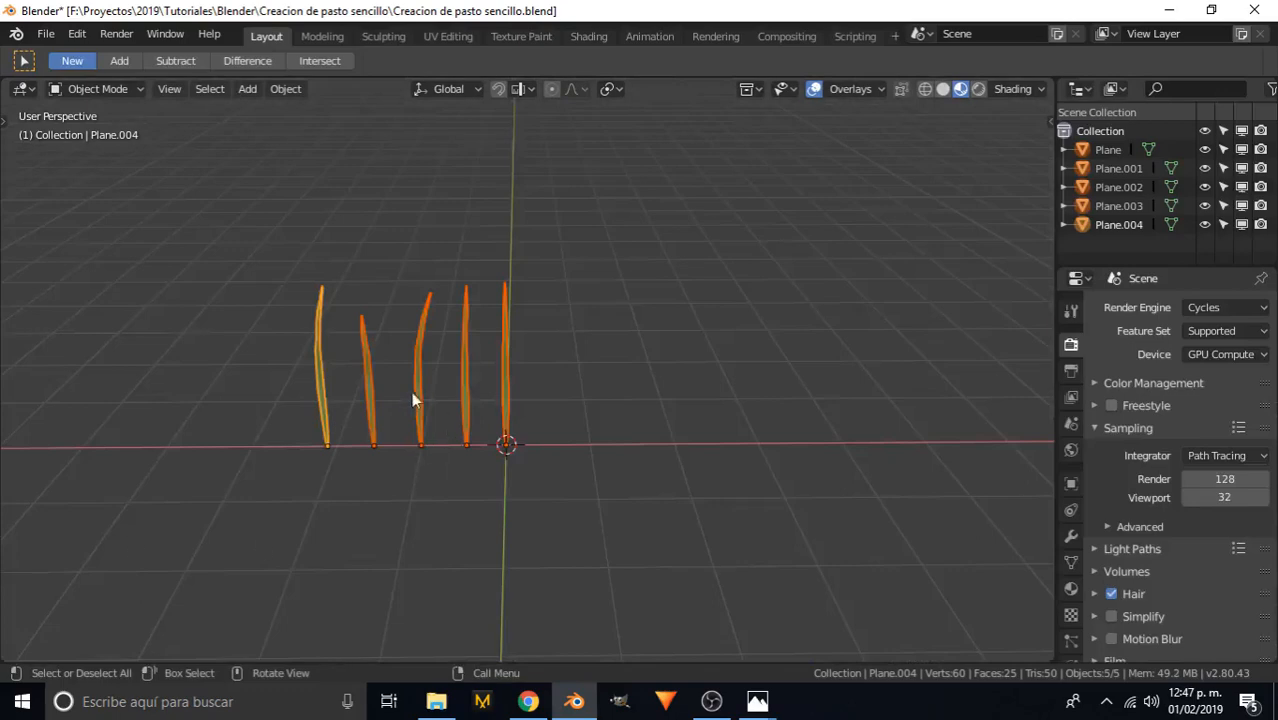
pyautogui.moveTo(411, 398); pyautogui.dragTo(502, 419, button='middle')
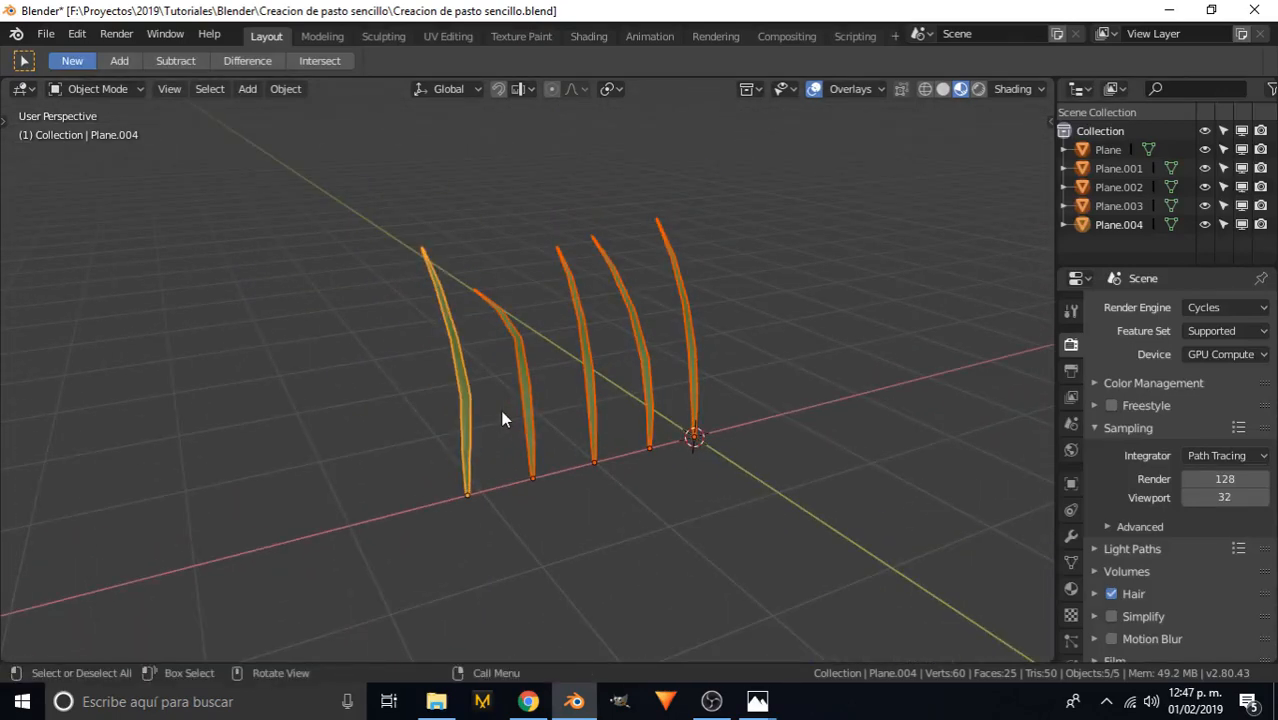
pyautogui.press('m')
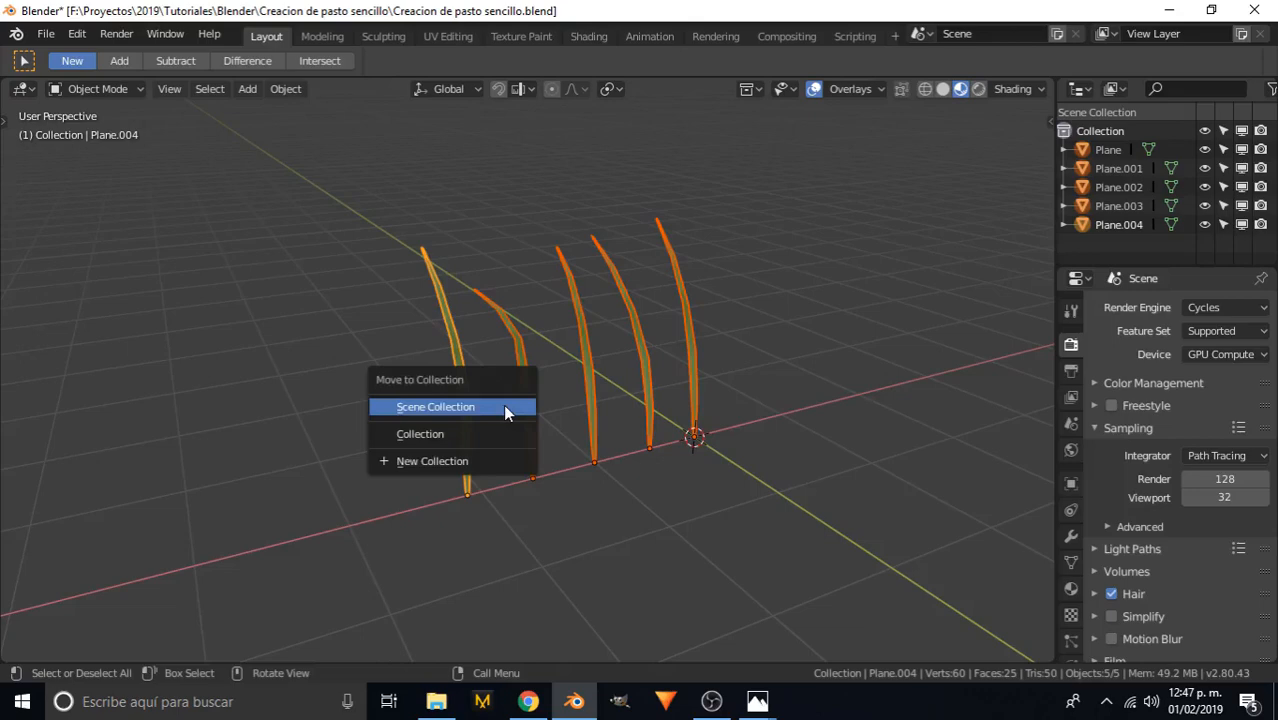
pyautogui.click(429, 462)
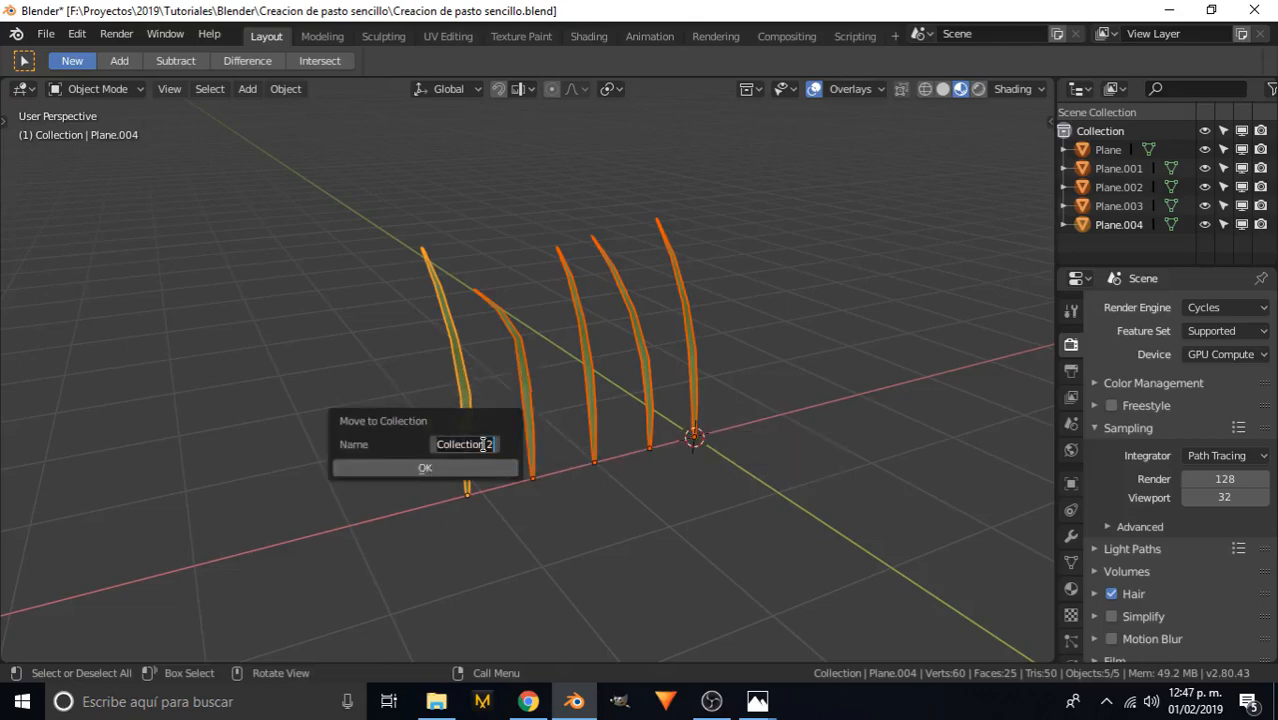
pyautogui.write('Pasto')
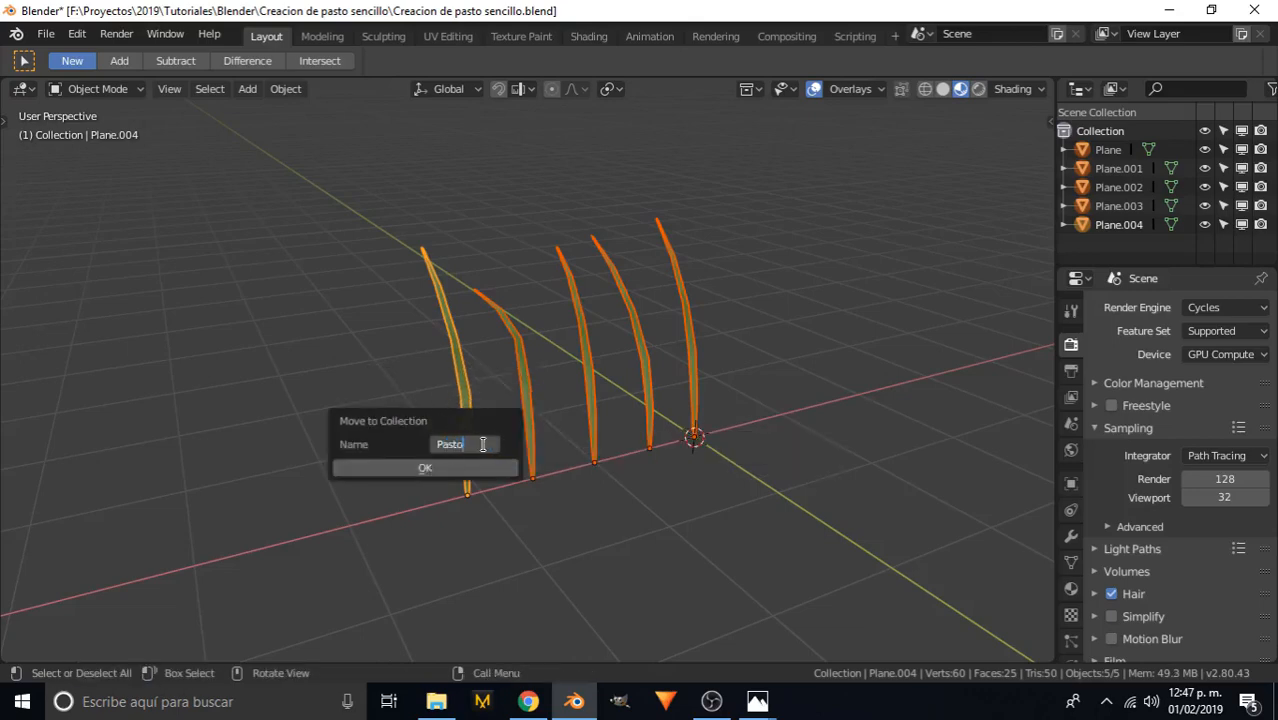
pyautogui.click(468, 469)
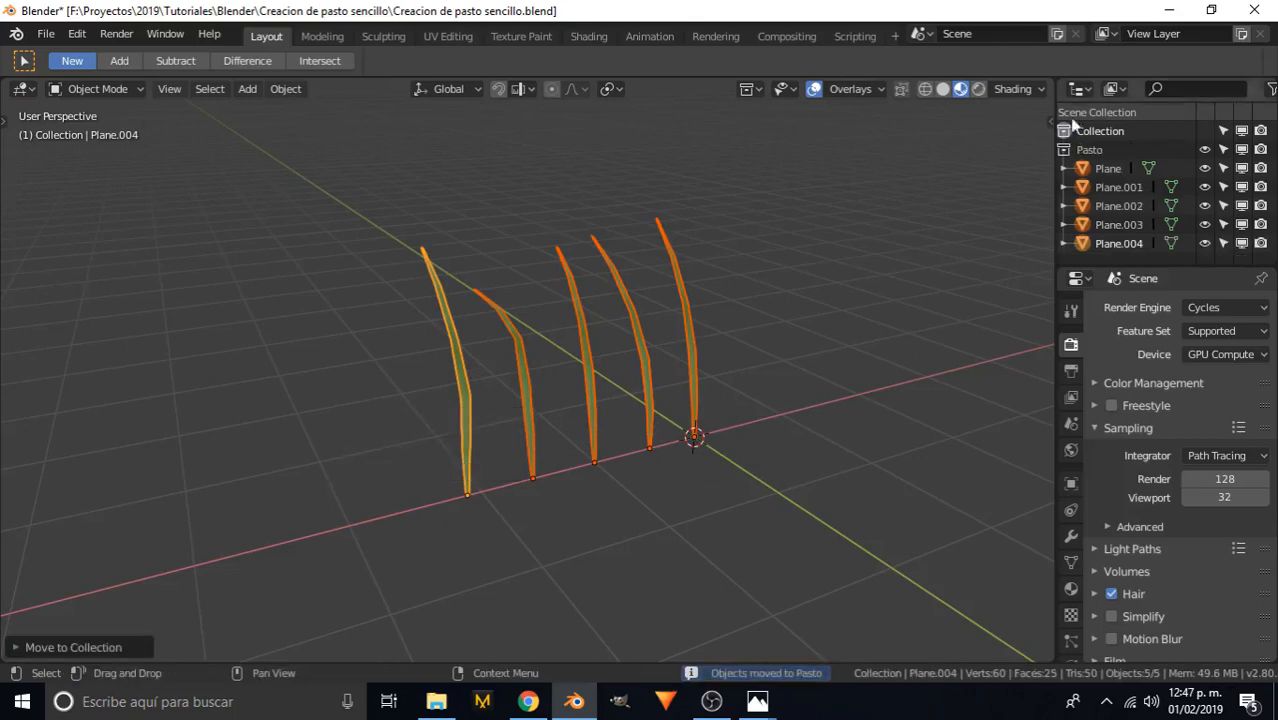
# - Widen the outliner and rename Plane and Plane.001 as pasto 1 and pasto 2
pyautogui.moveTo(1056, 155); pyautogui.dragTo(1013, 165)
pyautogui.click(1066, 170)
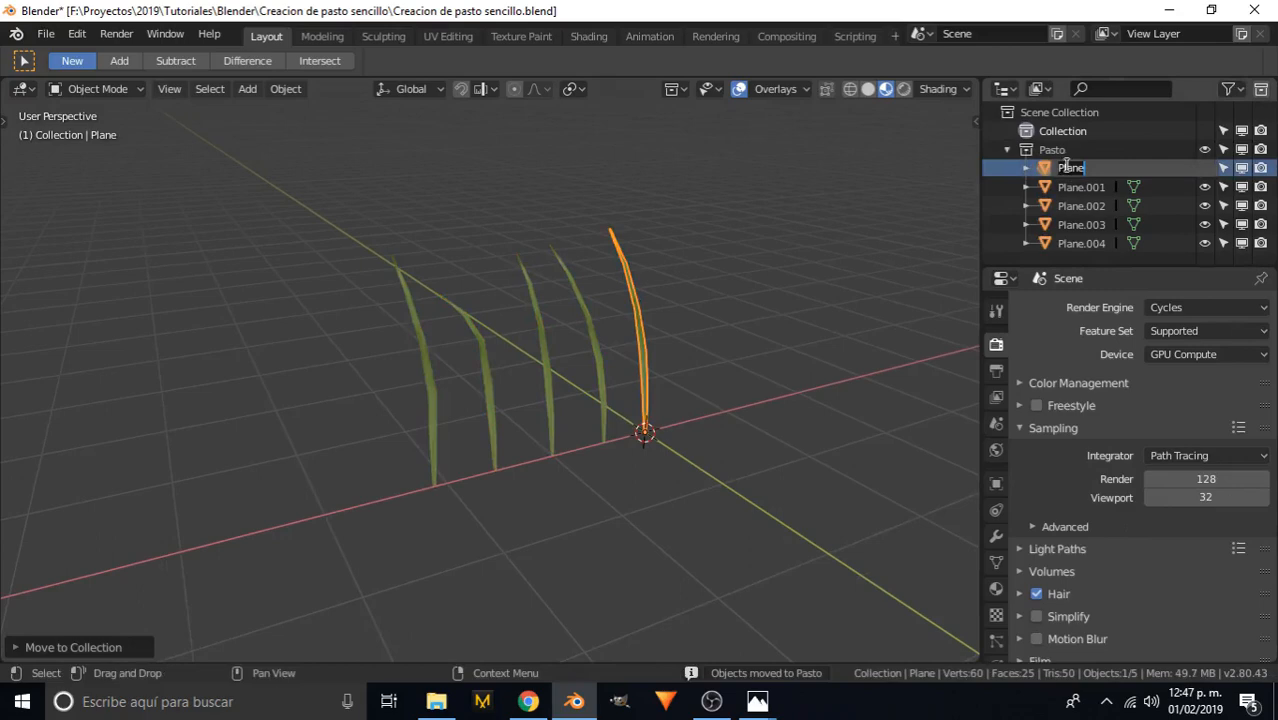
pyautogui.write('plsto 1')
pyautogui.press('Return')
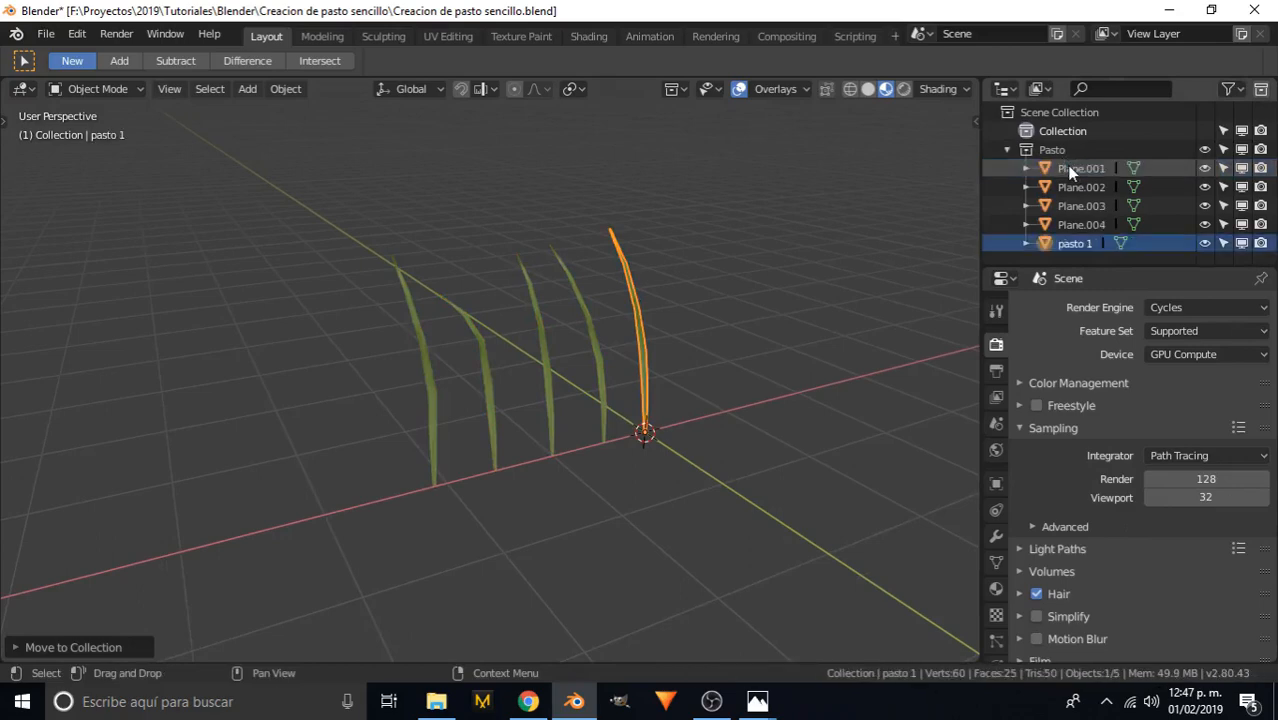
pyautogui.doubleClick(1077, 168)
pyautogui.write('pasto 2')
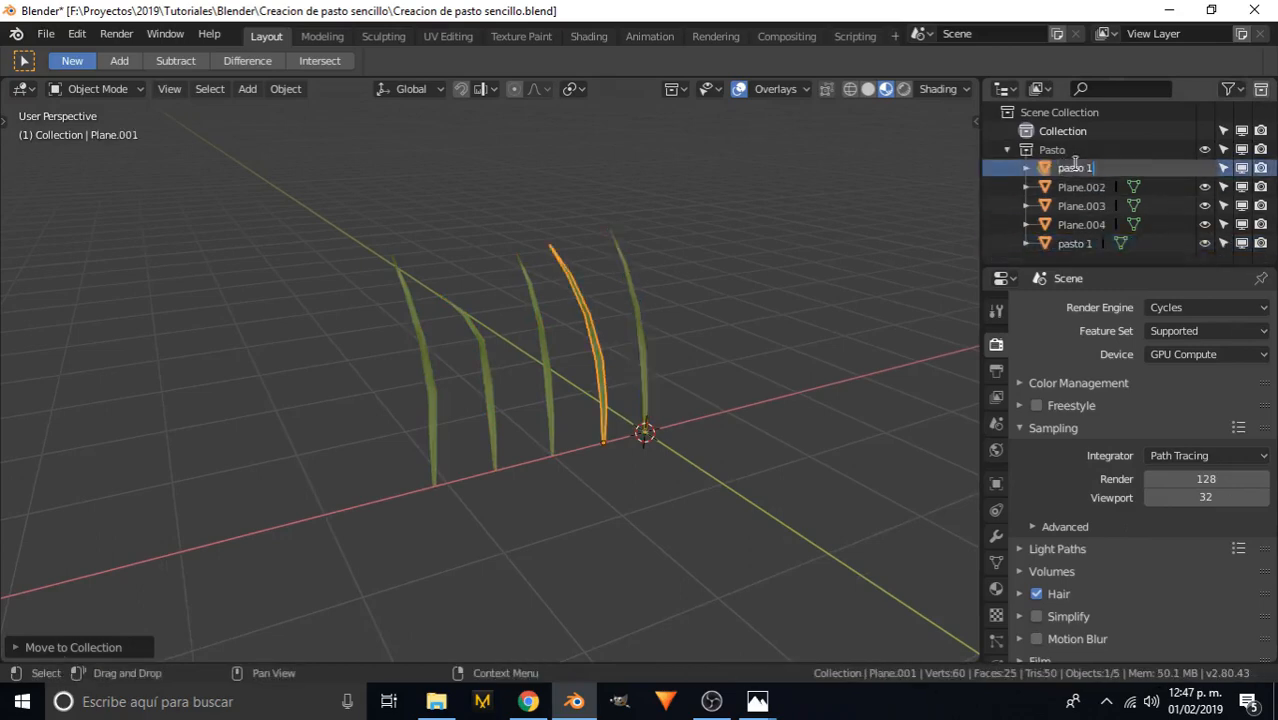
pyautogui.press('Return')
# - Rename Plane.002, Plane.003 and Plane.004 as pasto 3, pasto 4 and pasto 5
pyautogui.doubleClick(1093, 168)
pyautogui.write('pasto 3')
pyautogui.press('Return')
pyautogui.doubleClick(1096, 169)
pyautogui.write('pasto 4')
pyautogui.press('Return')
pyautogui.doubleClick(1093, 168)
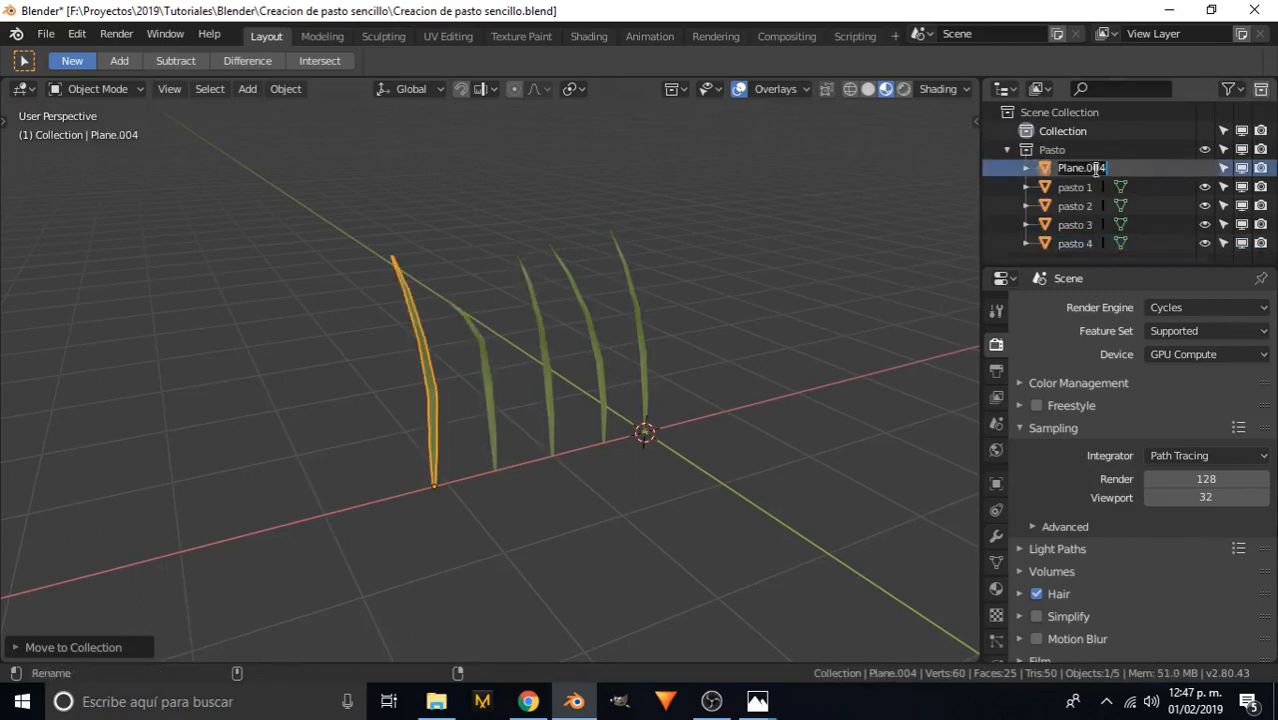
pyautogui.write('pasto 5')
pyautogui.press('Return')
# - Collapse and activate the Pasto collection, and move all five blades away from the origin toward positive X and Y in top view
pyautogui.moveTo(625, 261); pyautogui.dragTo(300, 365, button='middle')
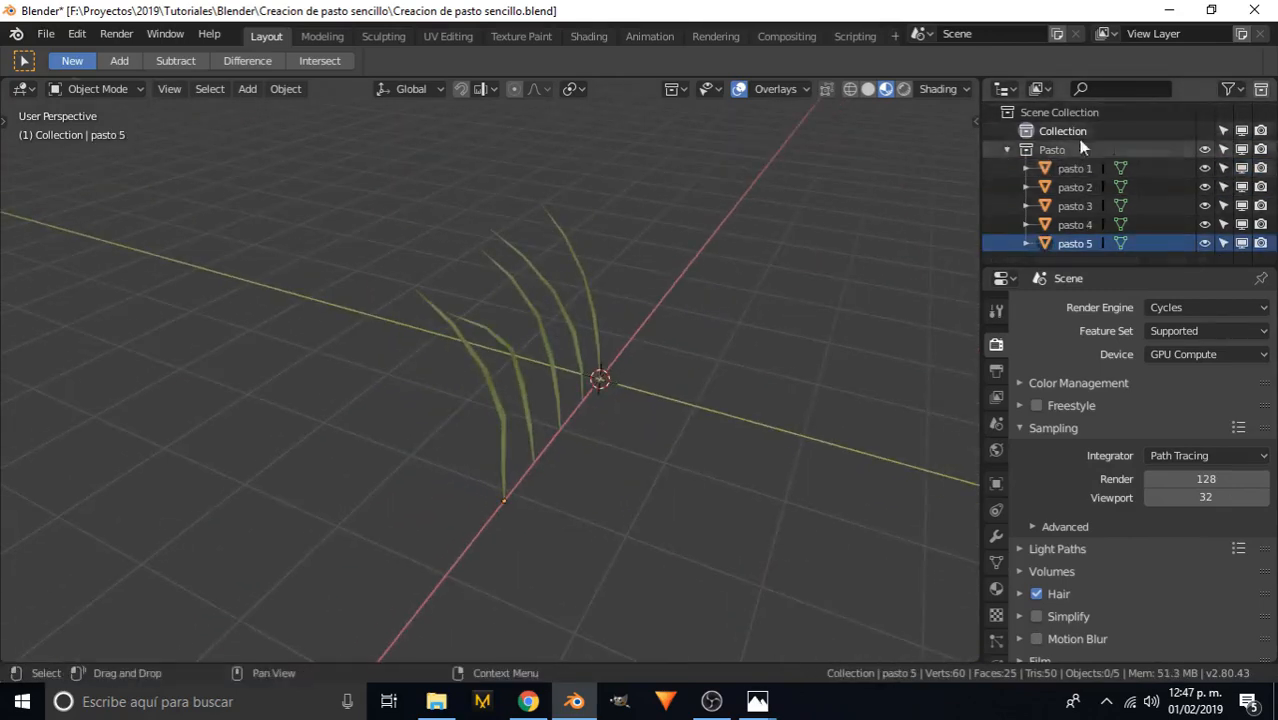
pyautogui.click(1007, 150)
pyautogui.click(1046, 154)
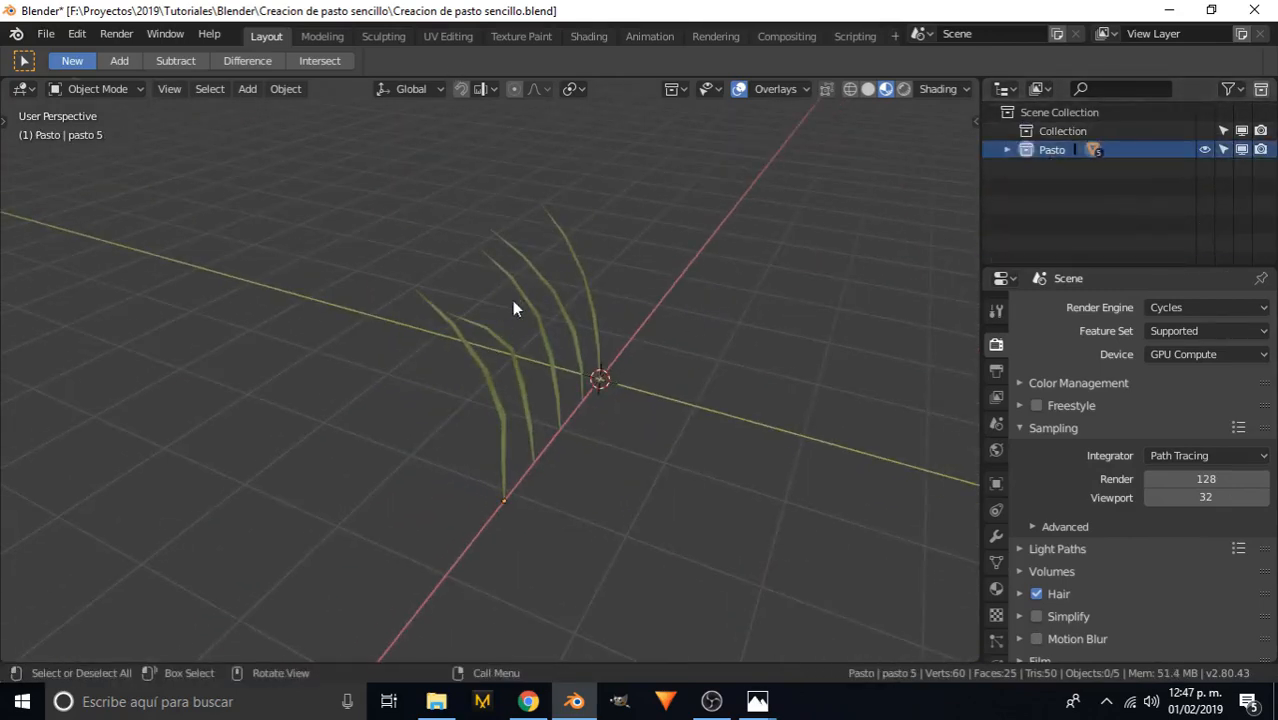
pyautogui.press('a')
pyautogui.press('KP_7')
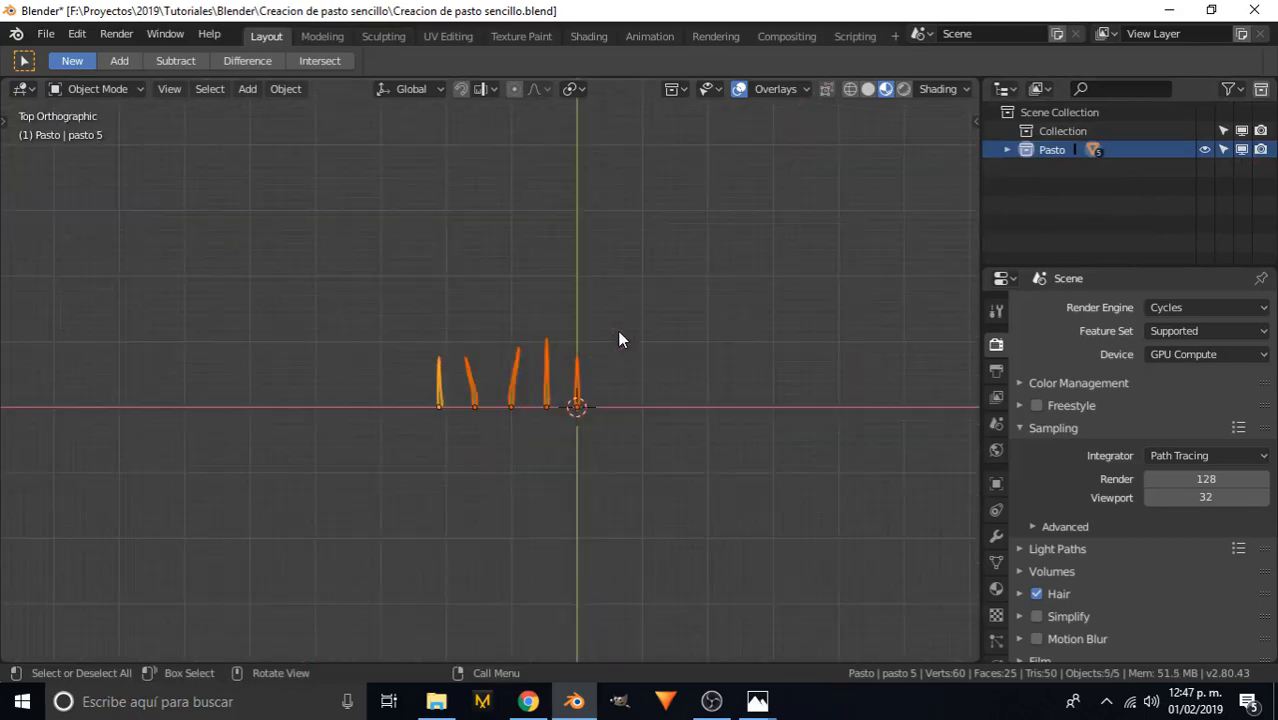
pyautogui.press('g')
pyautogui.click(896, 235)
pyautogui.click(650, 272)
# - Add a cube mesh at the world origin in the front view
pyautogui.scroll(-3, 642, 274)
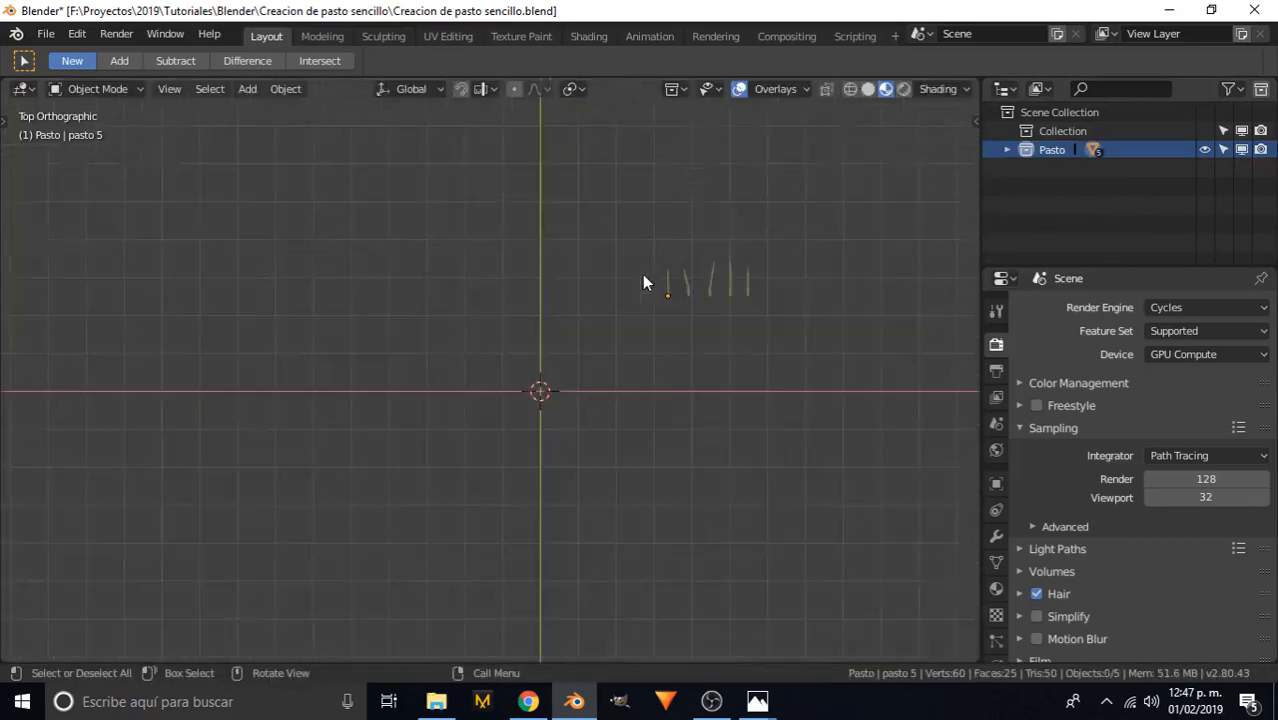
pyautogui.keyDown('shift'); pyautogui.moveTo(703, 300); pyautogui.dragTo(616, 236, button='middle'); pyautogui.keyUp('shift')
pyautogui.press('KP_1')
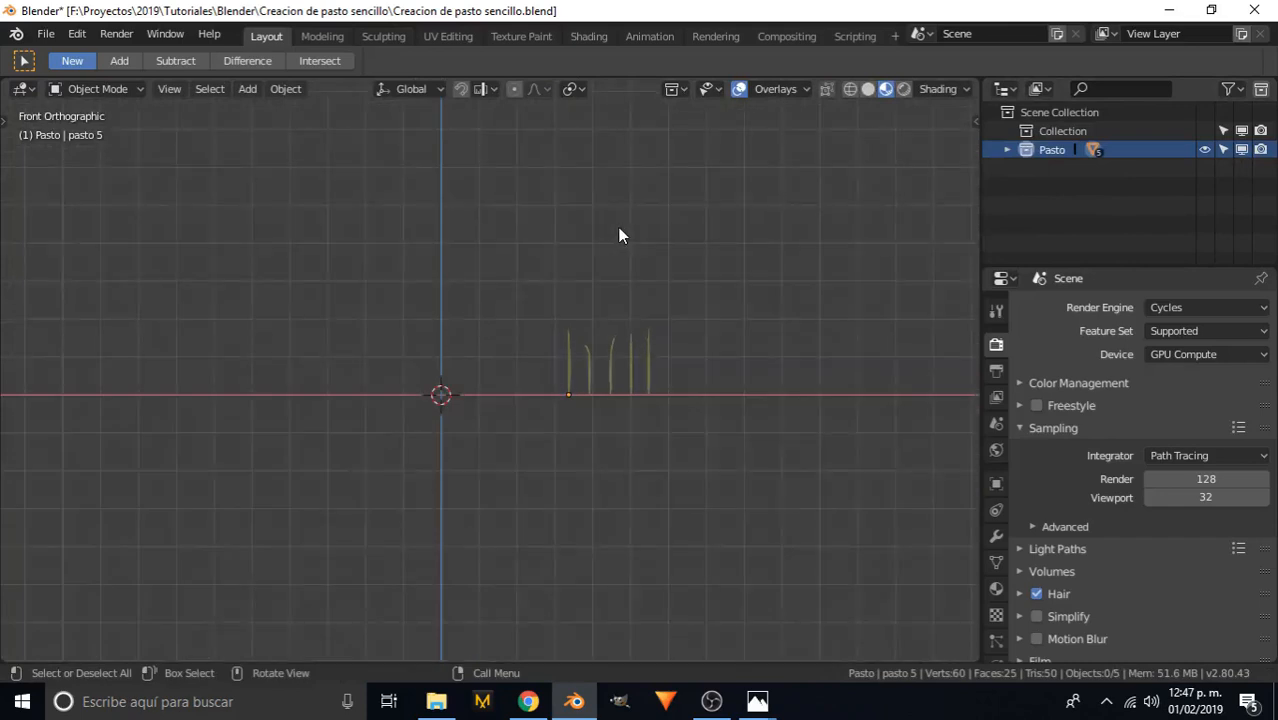
pyautogui.scroll(4, 618, 232)
pyautogui.keyDown('shift'); pyautogui.moveTo(714, 335); pyautogui.dragTo(527, 298, button='middle'); pyautogui.keyUp('shift')
pyautogui.scroll(1, 488, 313)
pyautogui.hotkey('shift', 'a')
pyautogui.moveTo(463, 294)
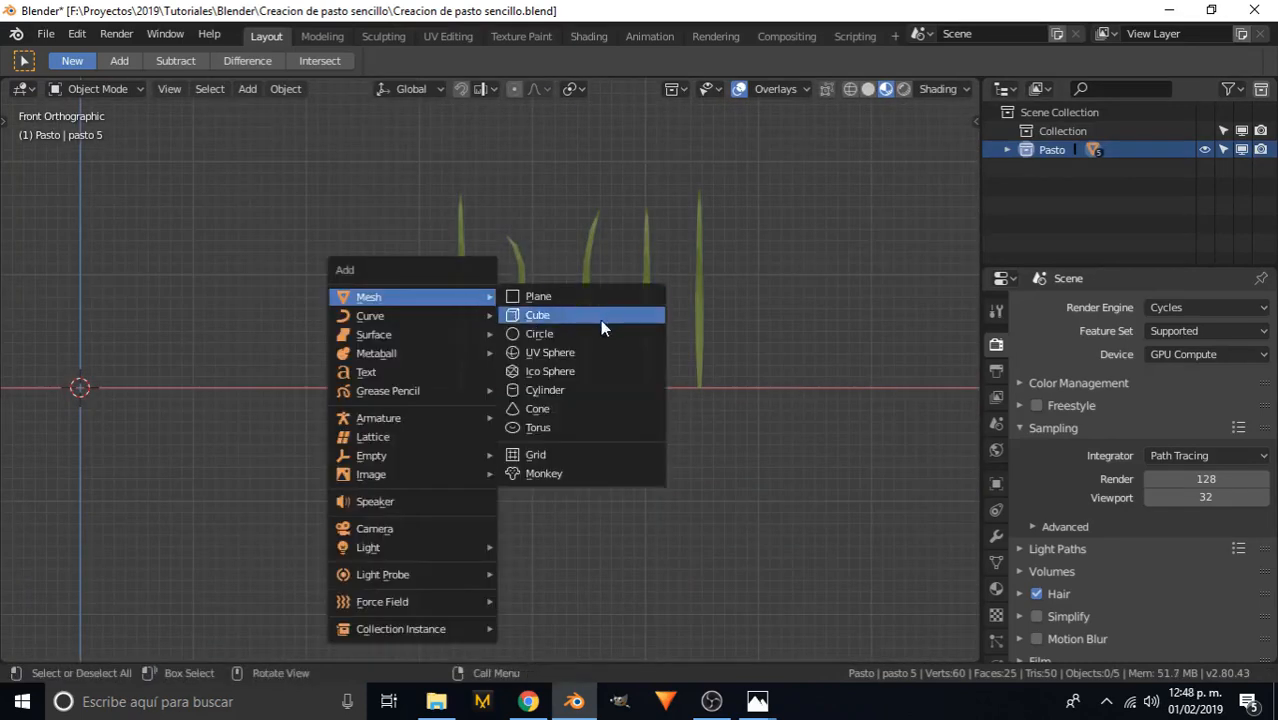
pyautogui.click(598, 316)
pyautogui.scroll(-3, 587, 328)
pyautogui.keyDown('shift'); pyautogui.moveTo(278, 344); pyautogui.dragTo(553, 345, button='middle'); pyautogui.keyUp('shift')
pyautogui.scroll(5, 624, 344)
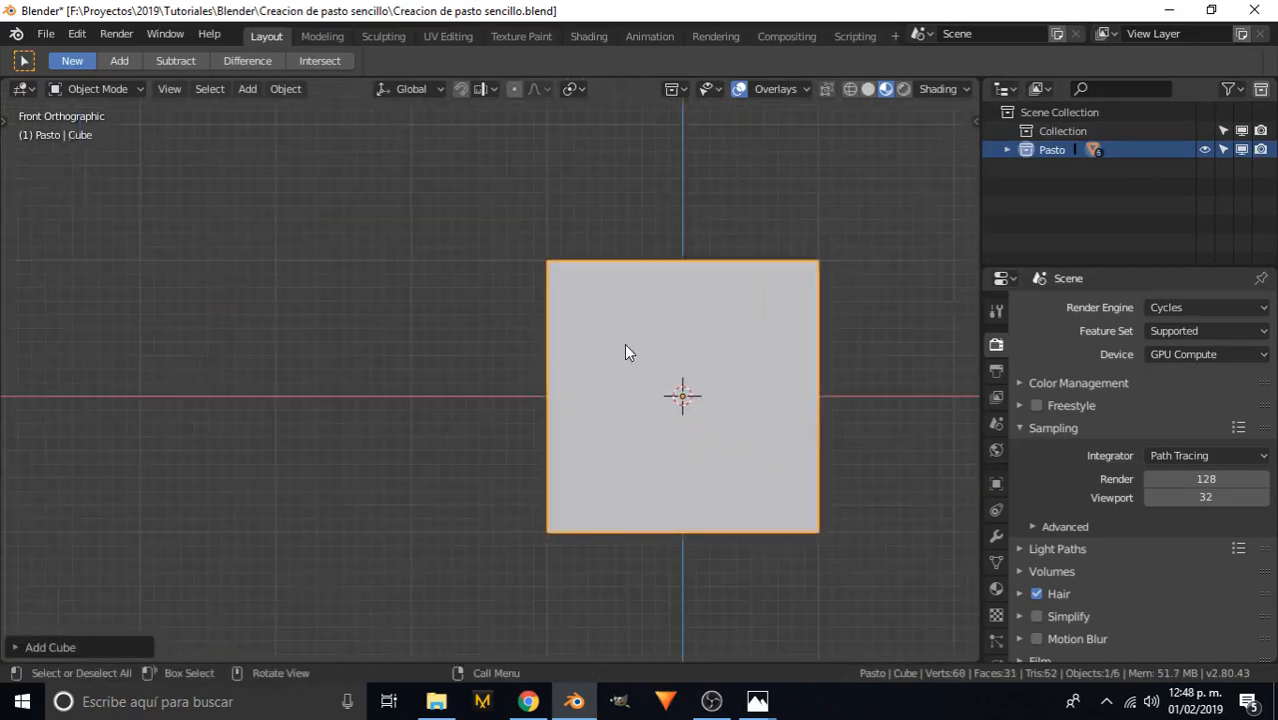
# - In Edit Mode with see-through wireframe display, set the global Z median of the cube's four top vertices to 0.08, and return to Object Mode
pyautogui.press('Tab')
pyautogui.hotkey('alt', 'a')
pyautogui.keyDown('shift'); pyautogui.moveTo(751, 317); pyautogui.dragTo(636, 316, button='middle'); pyautogui.keyUp('shift')
pyautogui.hotkey('alt', 'z')
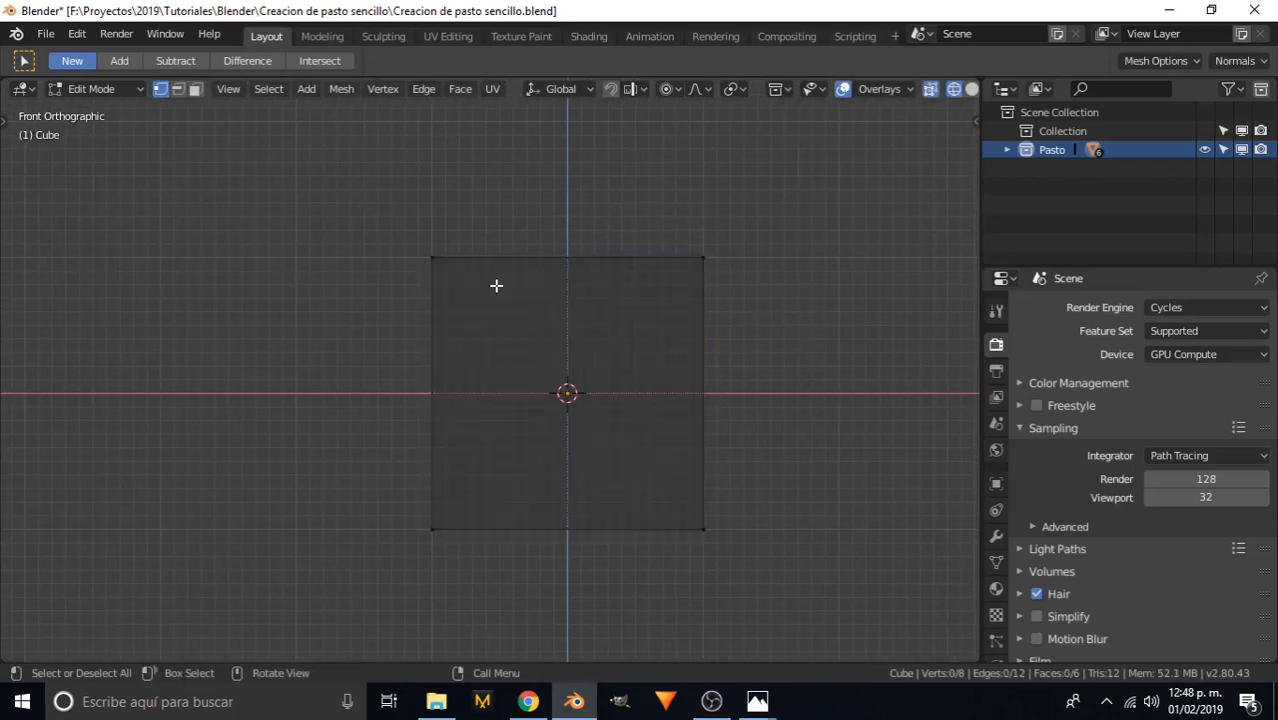
pyautogui.press('b')
pyautogui.moveTo(322, 217); pyautogui.dragTo(797, 304)
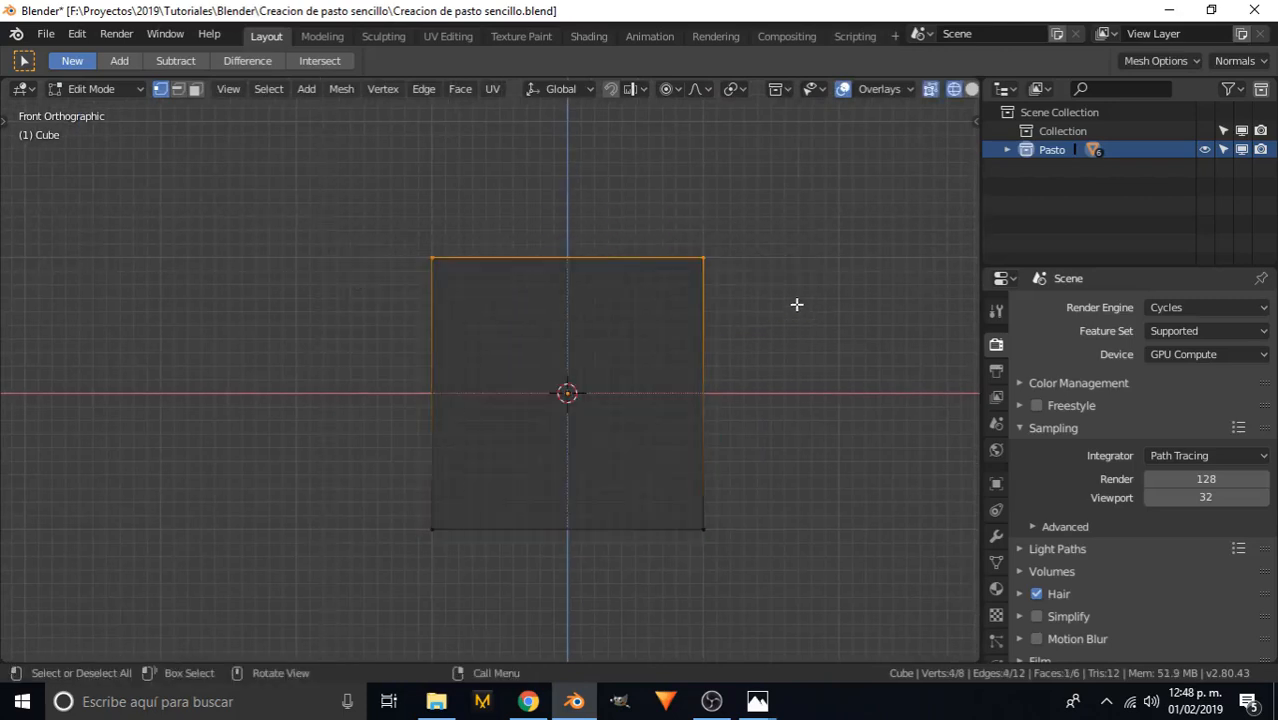
pyautogui.press('n')
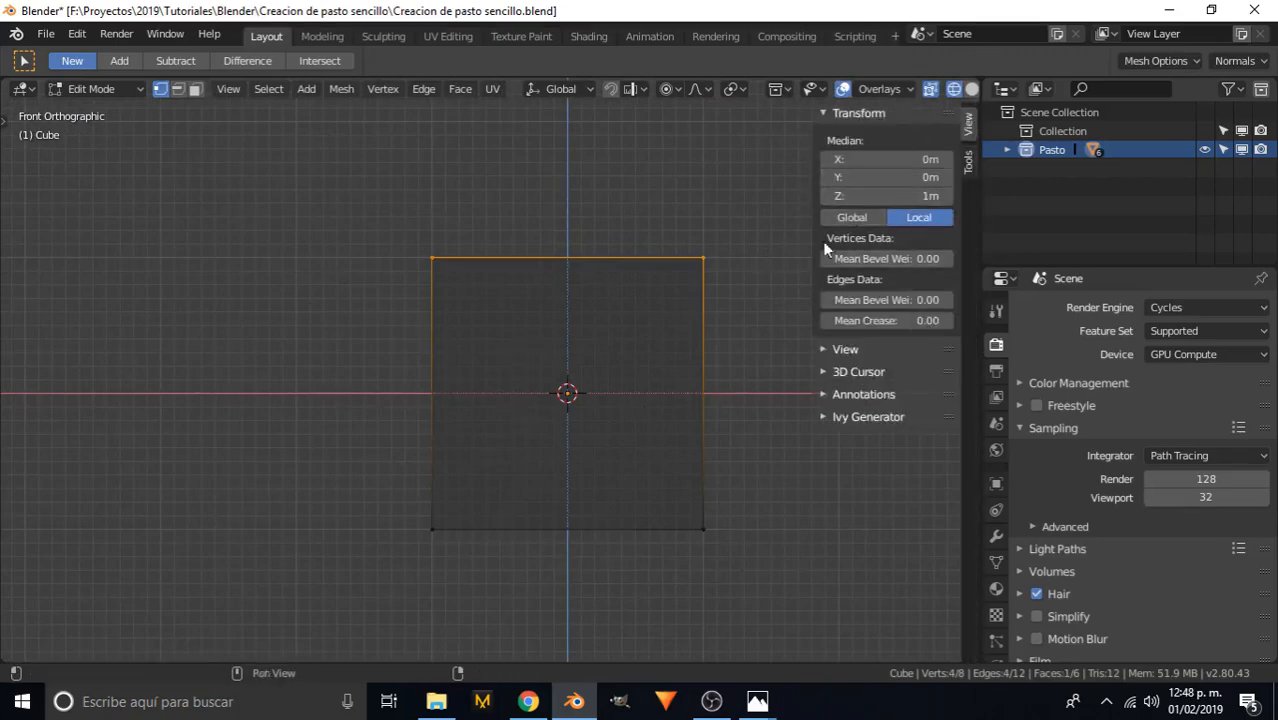
pyautogui.click(856, 217)
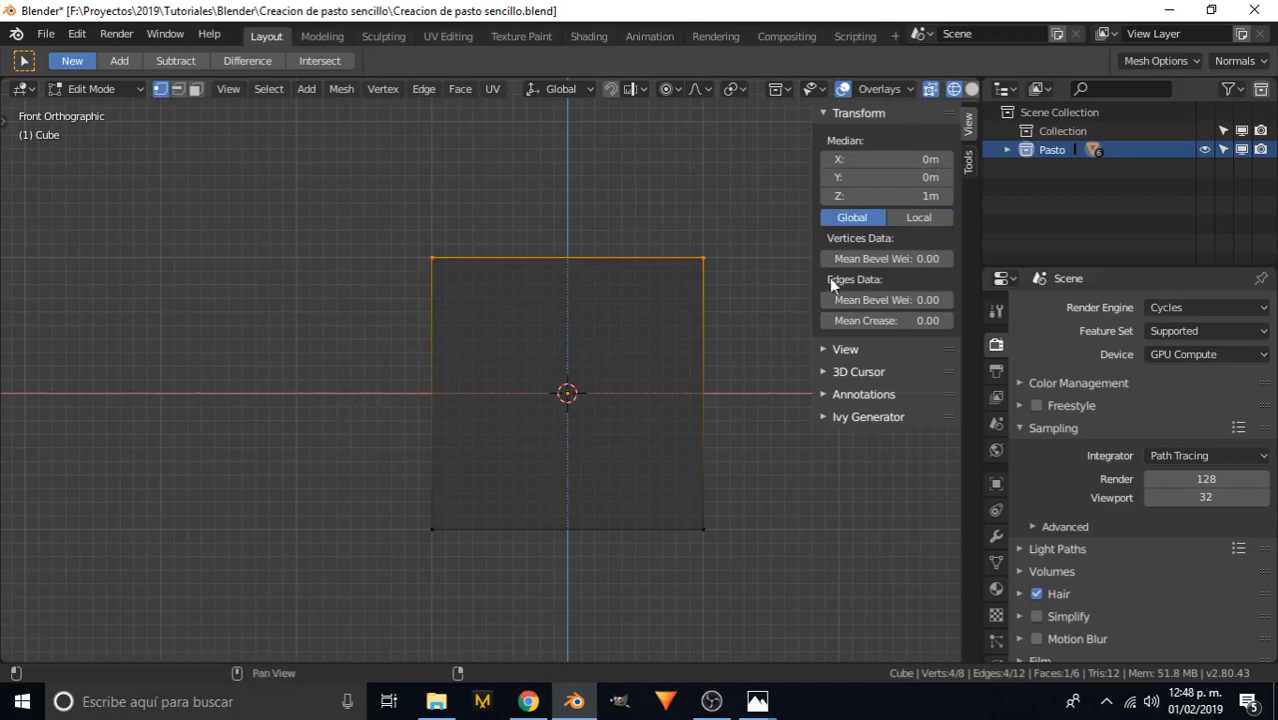
pyautogui.click(884, 195)
pyautogui.write('0.08')
pyautogui.press('Return')
pyautogui.press('n')
pyautogui.press('Tab')
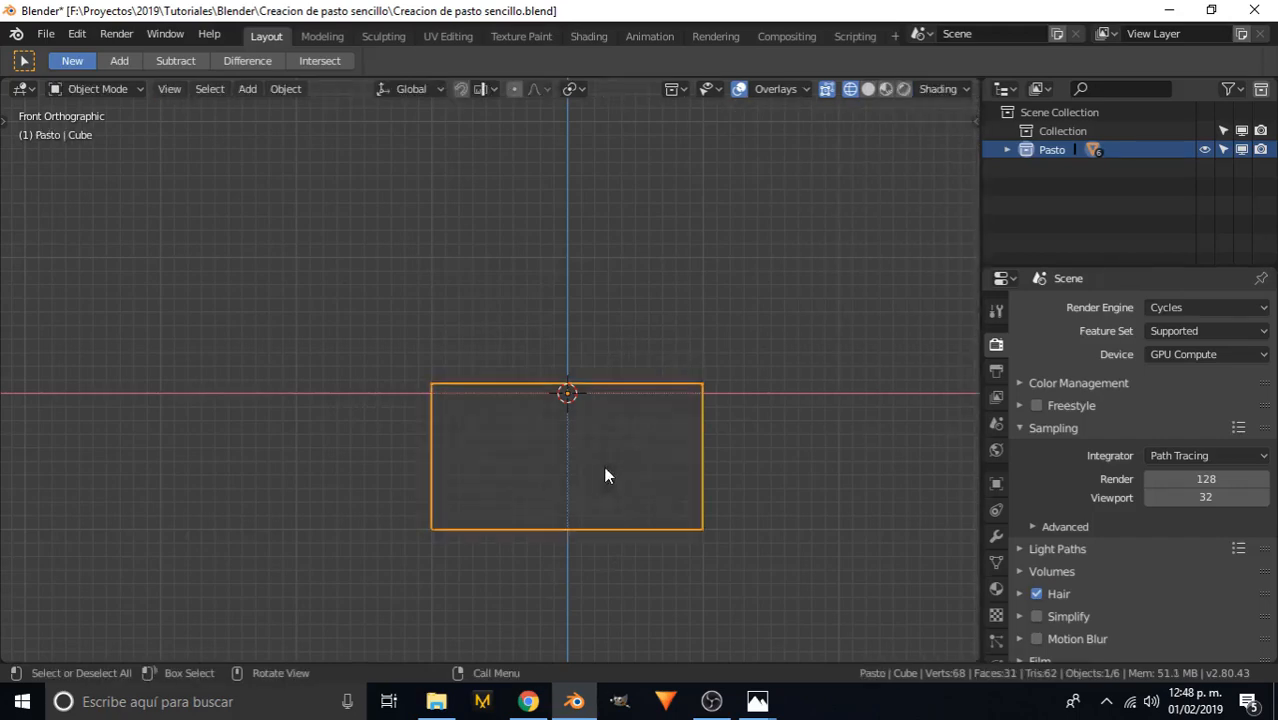
# - Select all five grass blades and move them along the X axis until they stand over the cube at the origin
pyautogui.scroll(5, 605, 470)
pyautogui.scroll(-4, 456, 423)
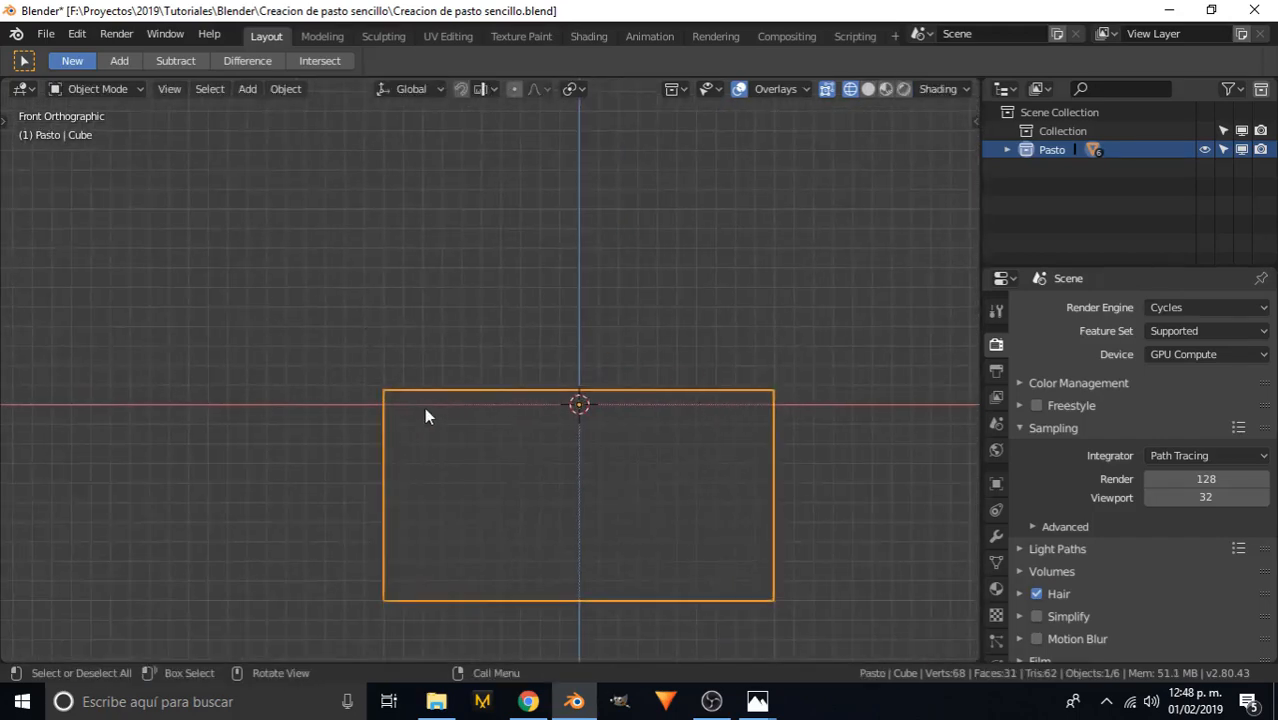
pyautogui.scroll(-6, 415, 405)
pyautogui.keyDown('shift'); pyautogui.moveTo(737, 370); pyautogui.dragTo(562, 364, button='middle'); pyautogui.keyUp('shift')
pyautogui.hotkey('alt', 'a')
pyautogui.press('c')
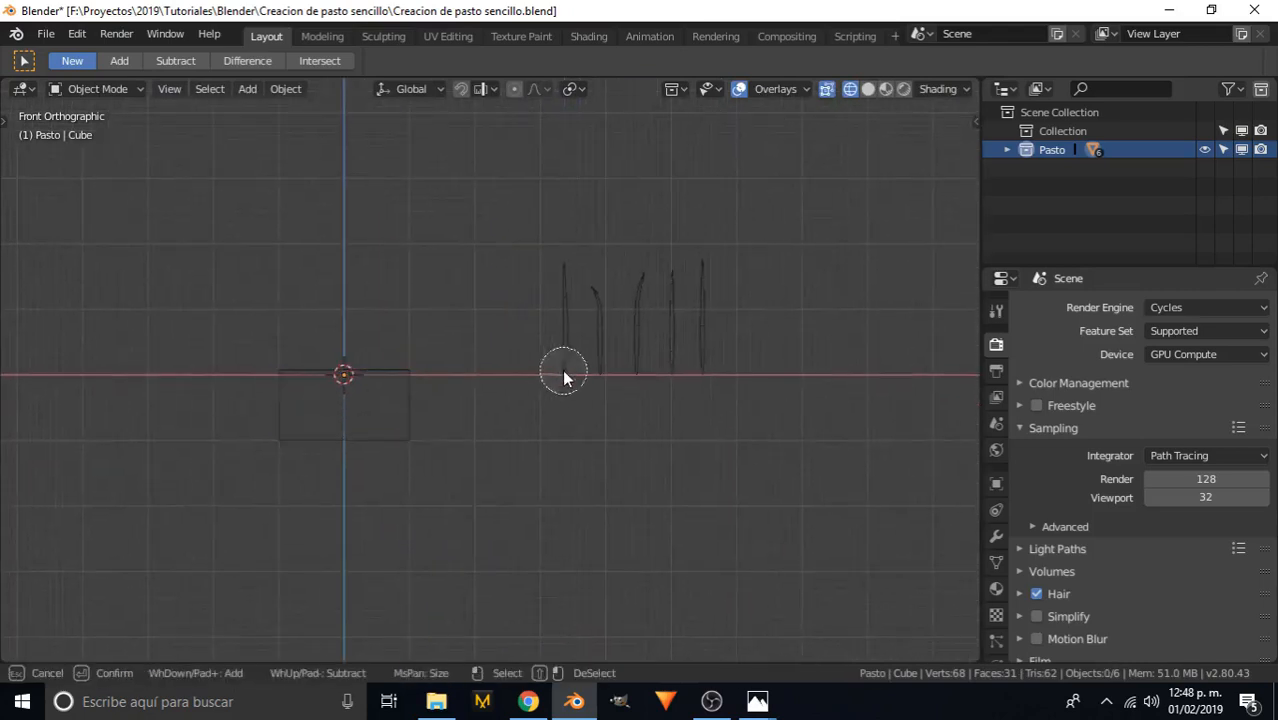
pyautogui.moveTo(563, 375); pyautogui.dragTo(830, 371)
pyautogui.press('Escape')
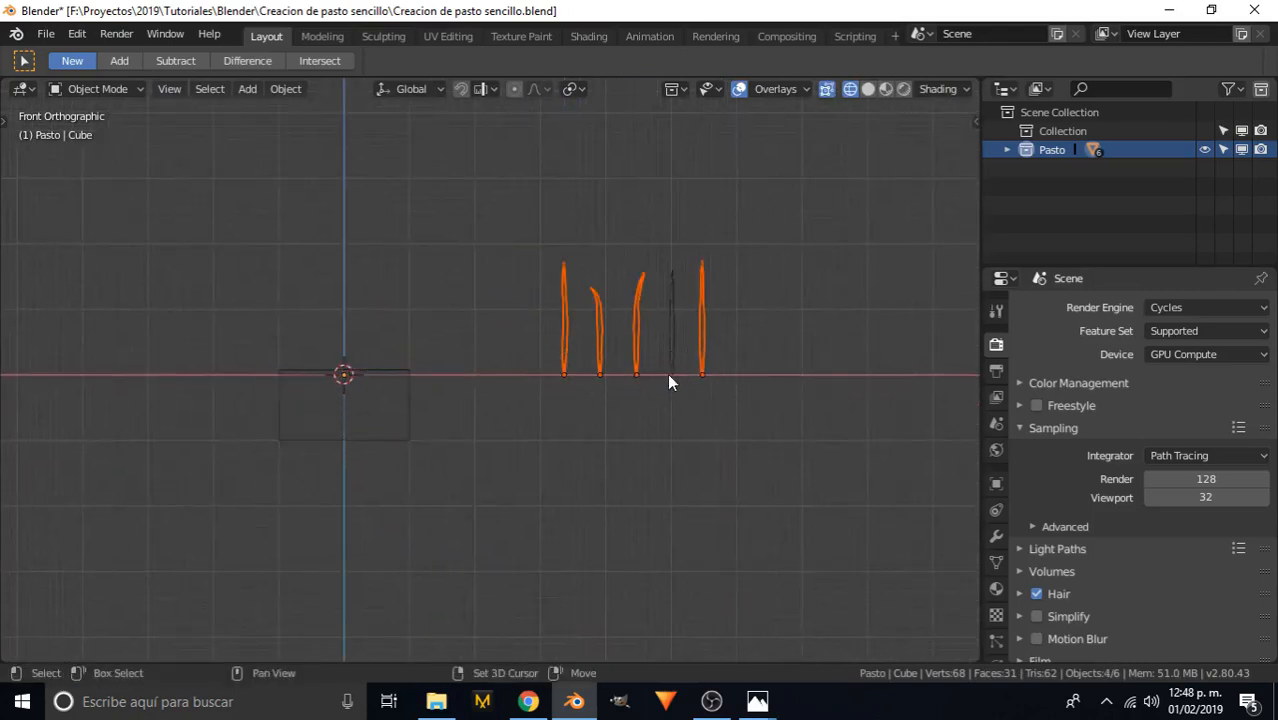
pyautogui.keyDown('shift'); pyautogui.click(669, 376); pyautogui.keyUp('shift')
pyautogui.press('g')
pyautogui.press('x')
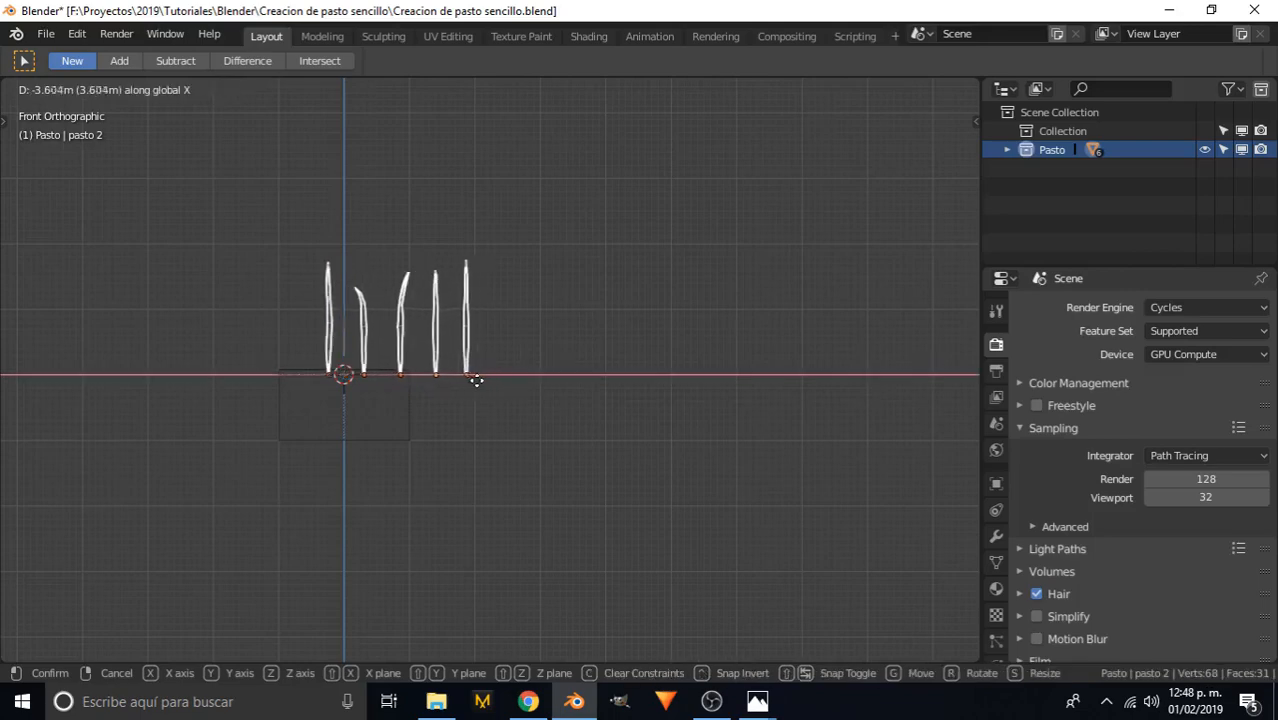
pyautogui.click(420, 382)
# - Scale the five blades down uniformly until their height roughly matches the cube's top edge
pyautogui.scroll(5, 370, 392)
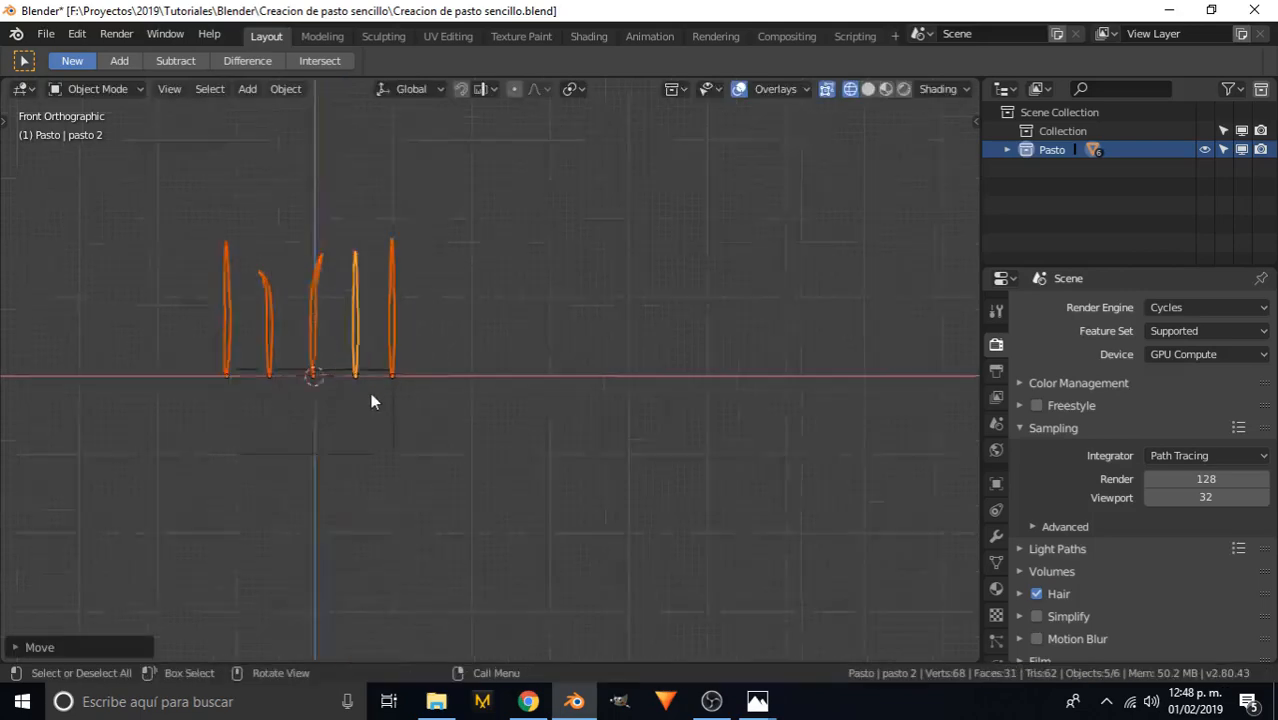
pyautogui.keyDown('shift'); pyautogui.moveTo(325, 414); pyautogui.dragTo(701, 371, button='middle'); pyautogui.keyUp('shift')
pyautogui.scroll(4, 702, 371)
pyautogui.keyDown('shift'); pyautogui.moveTo(563, 360); pyautogui.dragTo(883, 400, button='middle'); pyautogui.keyUp('shift')
pyautogui.press('s')
pyautogui.click(636, 380)
pyautogui.scroll(4, 636, 380)
pyautogui.press('s')
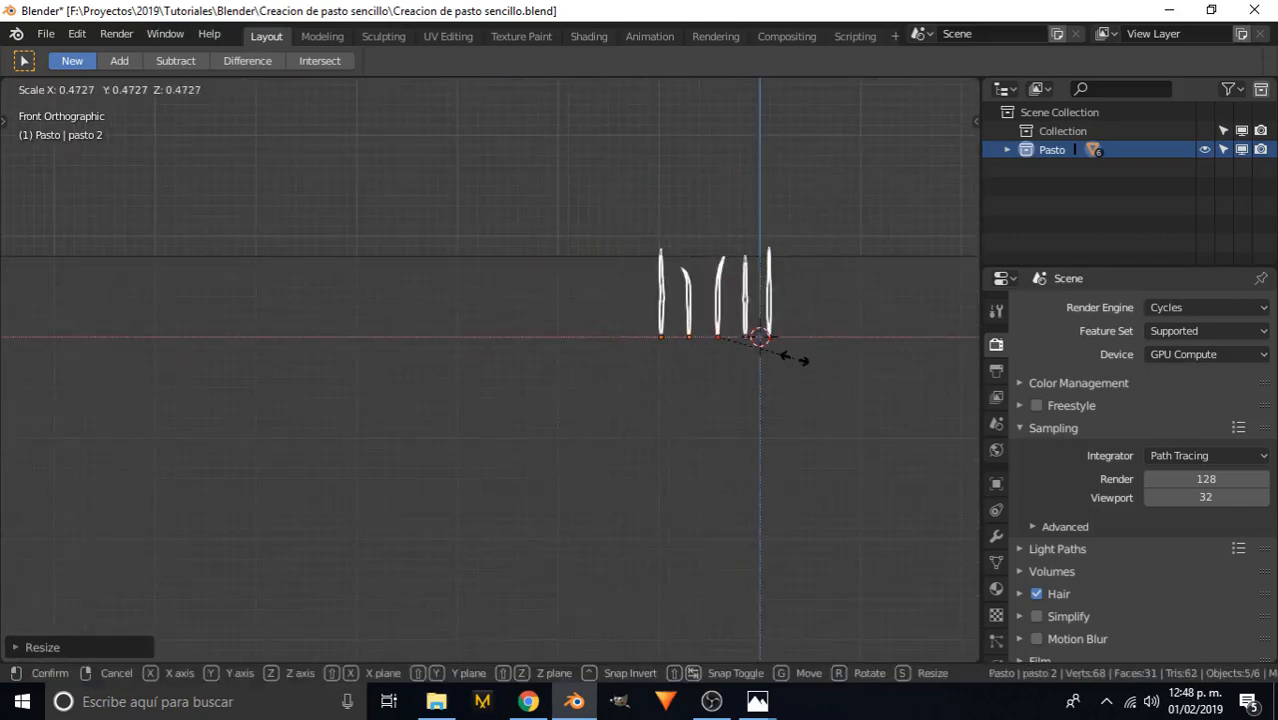
pyautogui.click(795, 356)
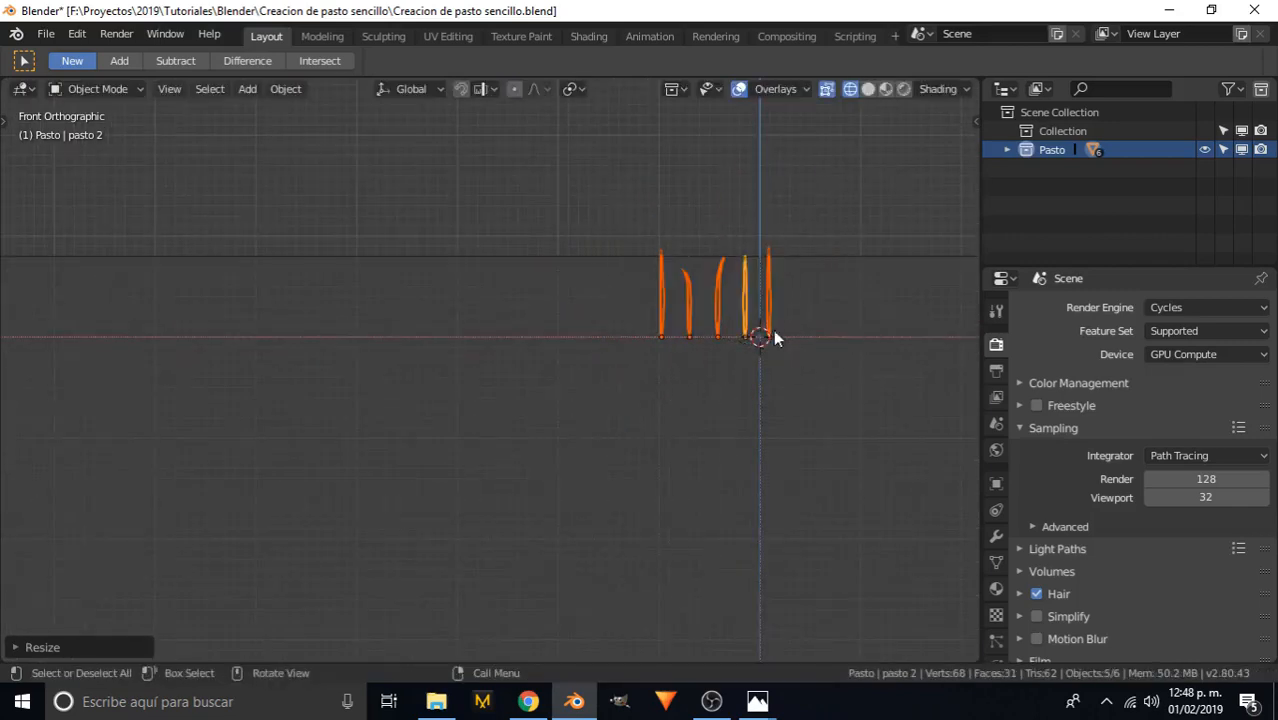
# - Delete the reference cube
pyautogui.keyDown('shift'); pyautogui.moveTo(773, 329); pyautogui.dragTo(470, 333, button='middle'); pyautogui.keyUp('shift')
pyautogui.click(635, 270)
pyautogui.scroll(-13, 638, 274)
pyautogui.press('Delete')
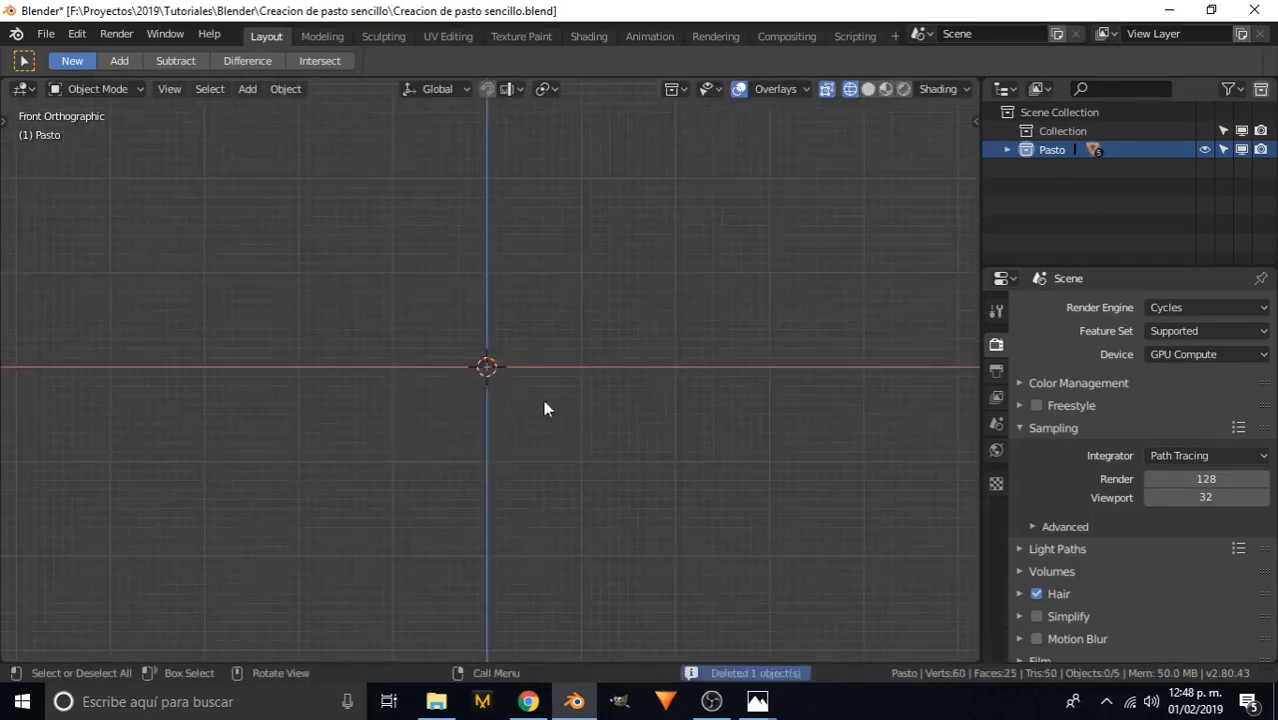
pyautogui.scroll(13, 538, 397)
pyautogui.press('c')
pyautogui.moveTo(470, 325); pyautogui.dragTo(185, 308)
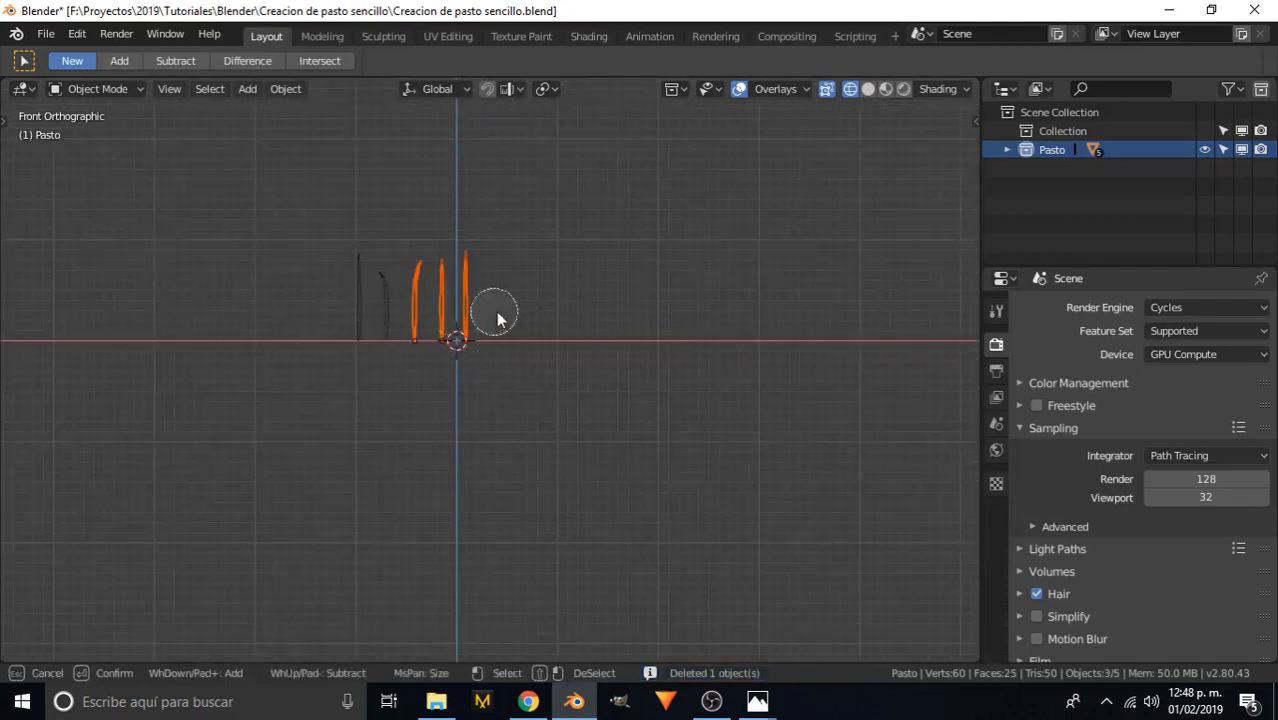
pyautogui.moveTo(490, 313); pyautogui.dragTo(362, 343)
pyautogui.press('Escape')
pyautogui.keyDown('shift'); pyautogui.moveTo(362, 318); pyautogui.dragTo(446, 371, button='middle'); pyautogui.keyUp('shift')
pyautogui.scroll(1, 446, 371)
pyautogui.scroll(4, 446, 378)
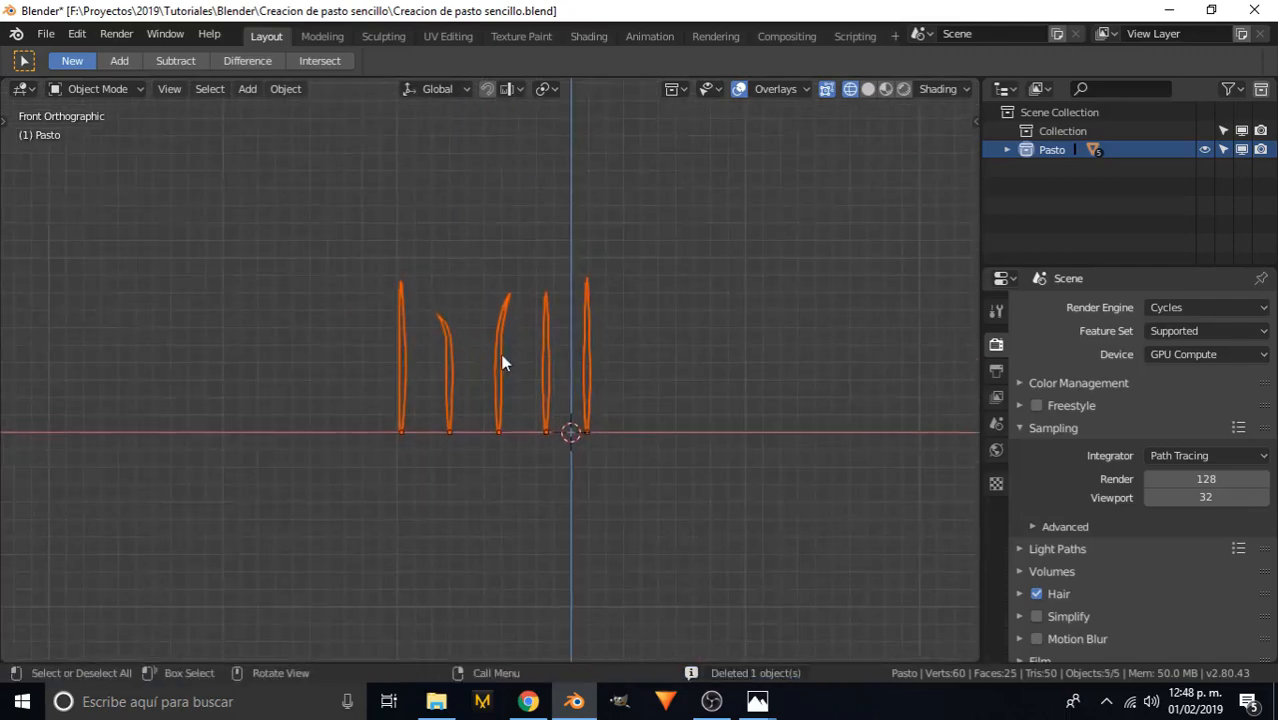
# - Apply the rotation and scale of the blade pasto 5
pyautogui.click(363, 462)
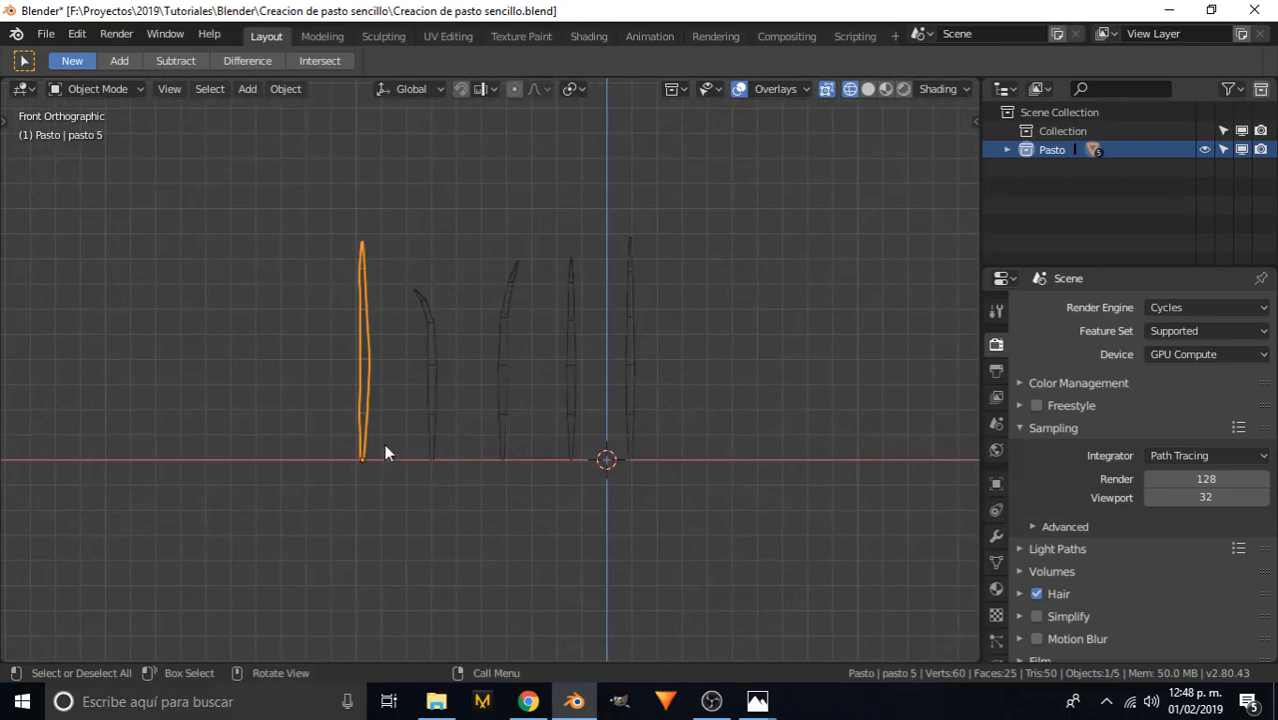
pyautogui.hotkey('ctrl', 'a')
pyautogui.click(347, 451)
pyautogui.hotkey('ctrl', 'a')
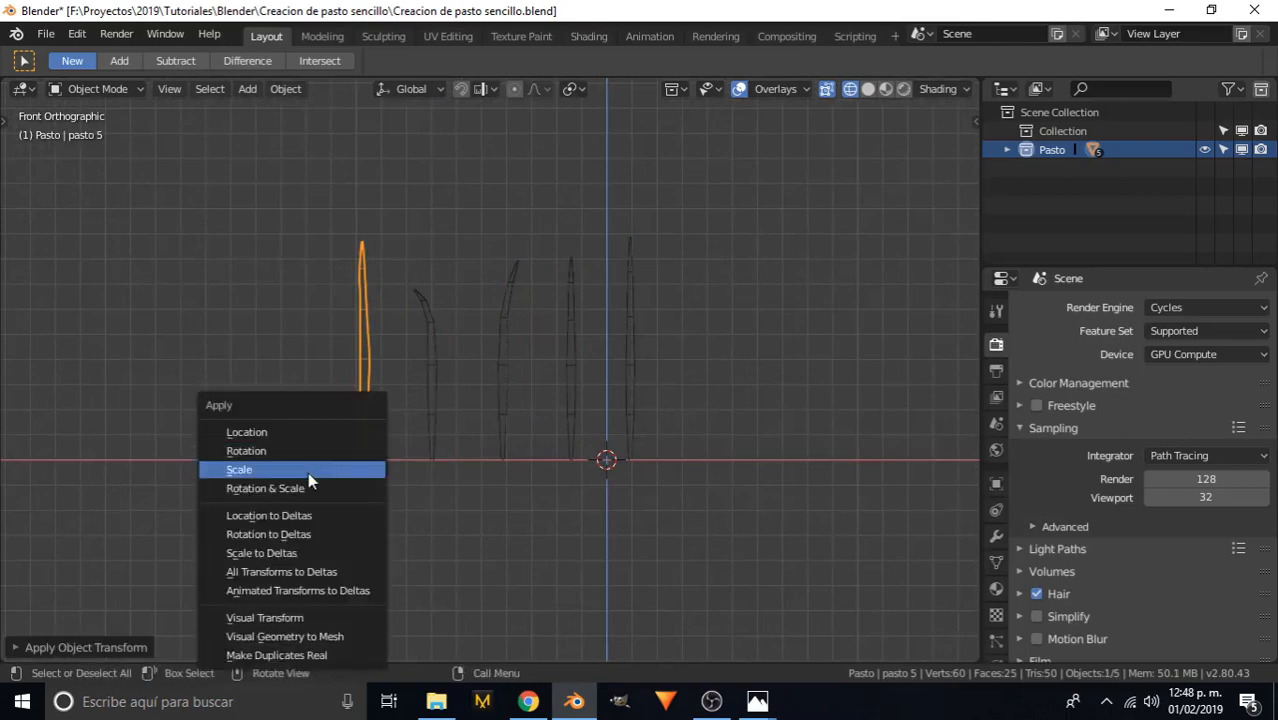
pyautogui.click(308, 470)
# - Apply the rotation and scale of the curved blade pasto 4
pyautogui.click(429, 430)
pyautogui.hotkey('ctrl', 'a')
pyautogui.click(433, 430)
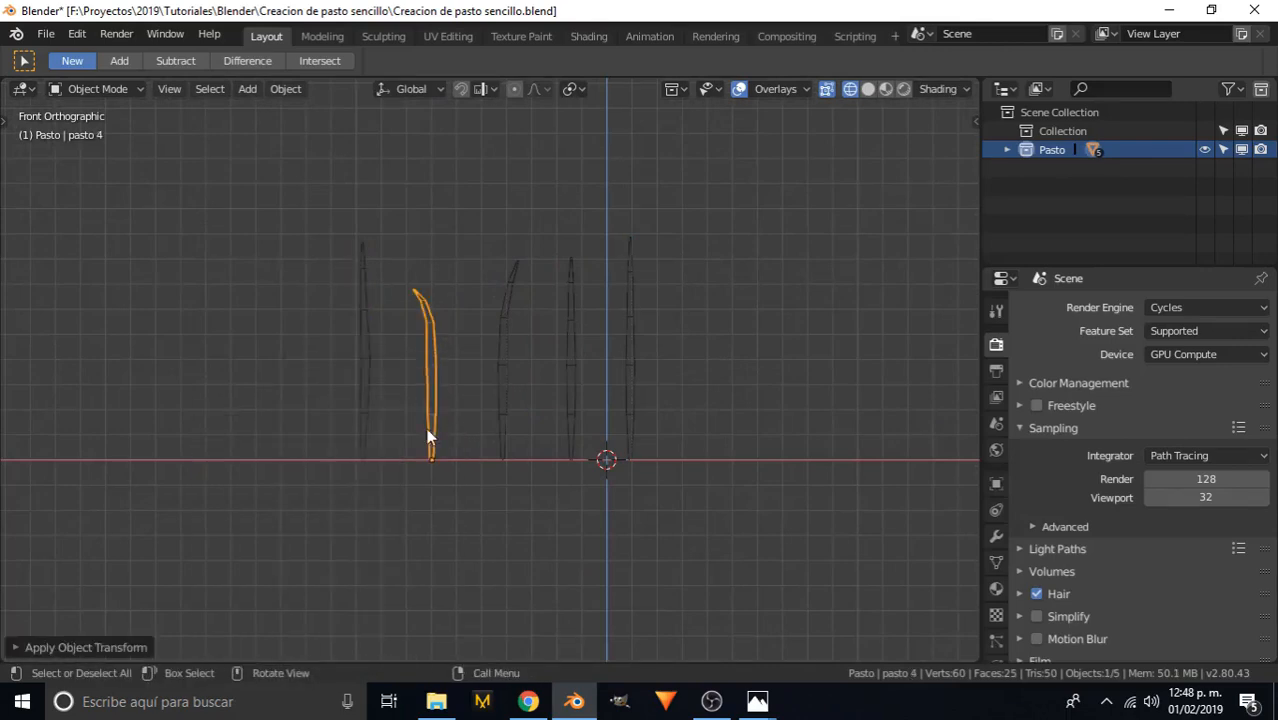
pyautogui.hotkey('ctrl', 'a')
pyautogui.click(416, 411)
# - Apply the scale and rotation of the blade pasto 3
pyautogui.click(506, 430)
pyautogui.hotkey('ctrl', 'a')
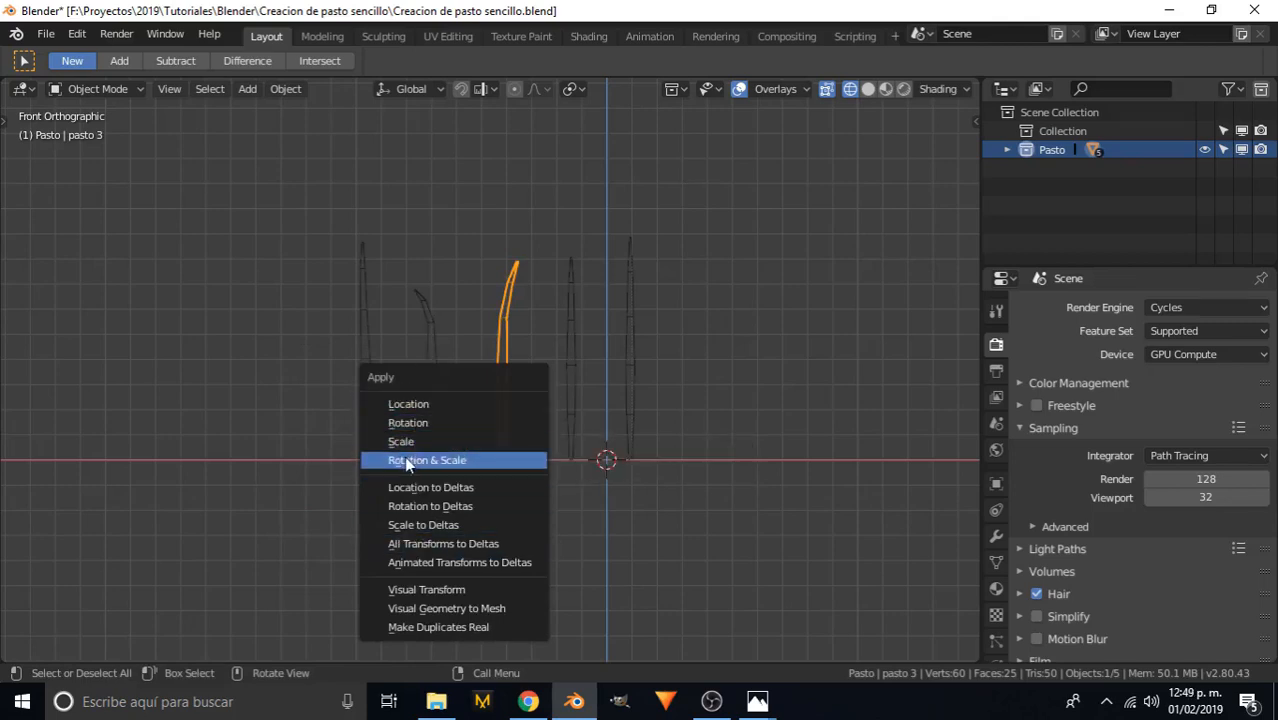
pyautogui.click(428, 441)
pyautogui.hotkey('ctrl', 'a')
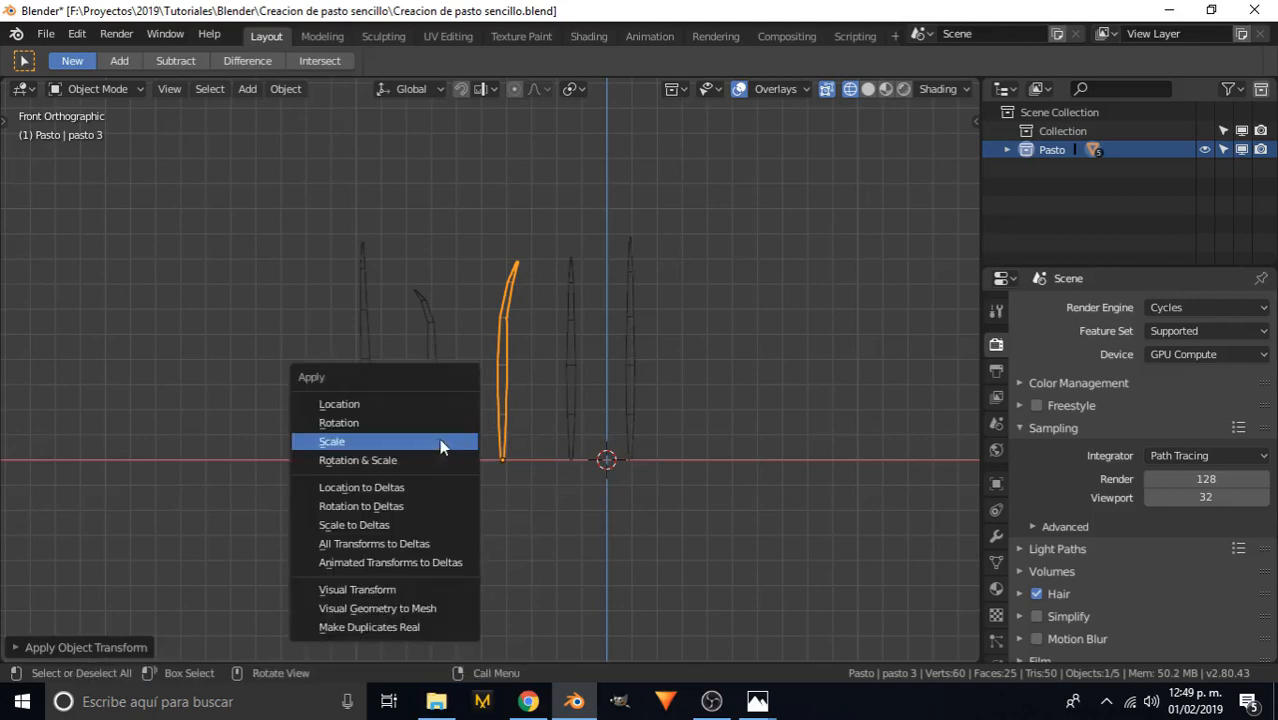
pyautogui.click(408, 426)
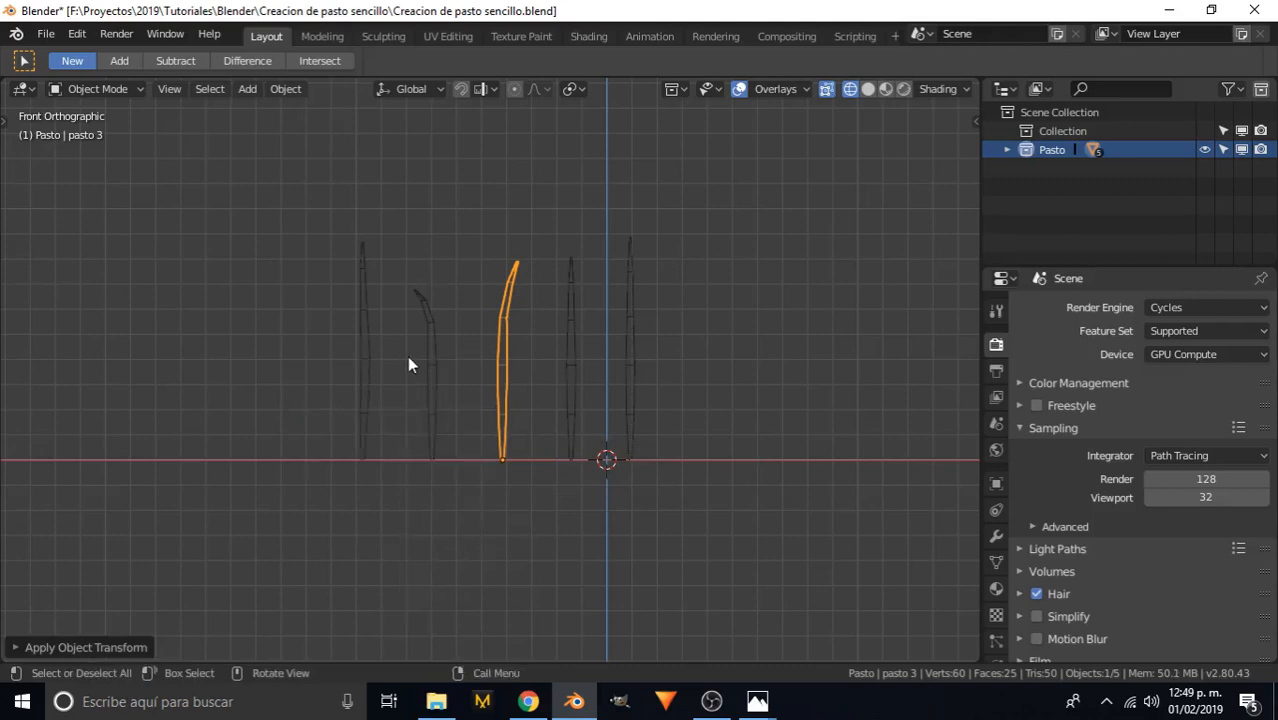
# - Apply the rotation and scale of the blade pasto 2
pyautogui.click(579, 386)
pyautogui.hotkey('ctrl', 'a')
pyautogui.click(572, 386)
pyautogui.hotkey('ctrl', 'a')
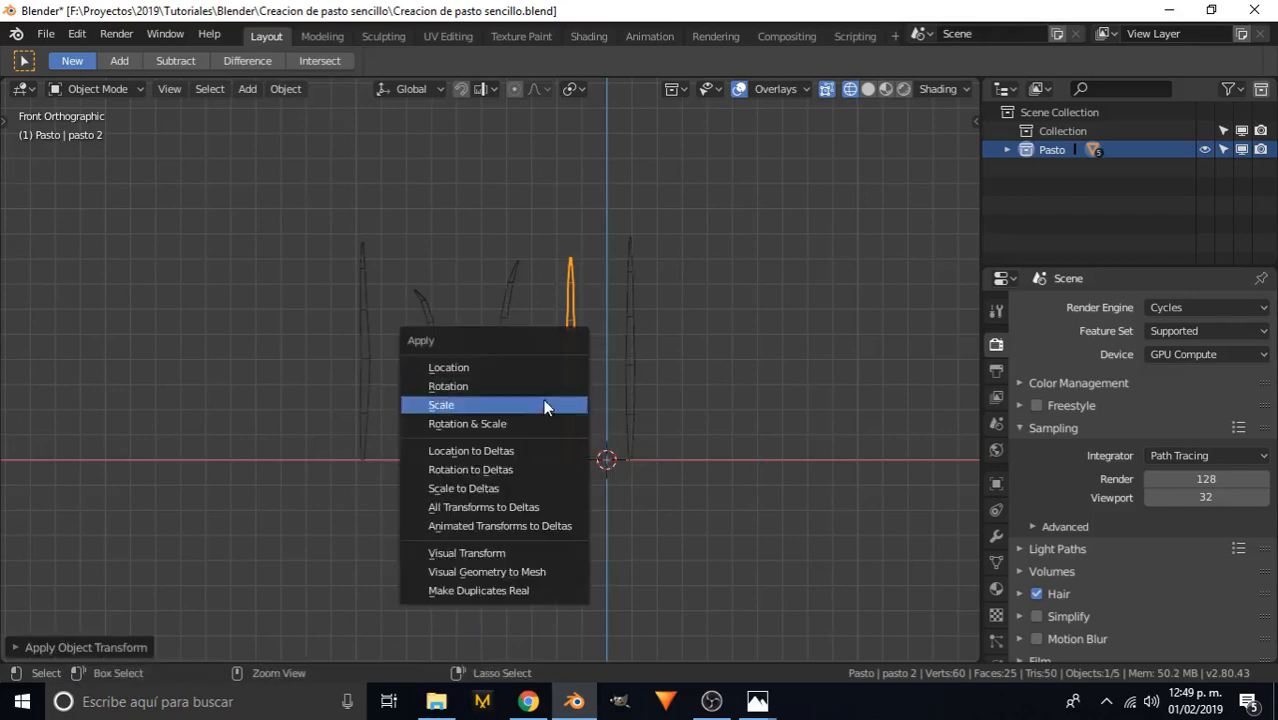
pyautogui.click(545, 405)
# - Apply the rotation and scale of the blade pasto 1
pyautogui.click(618, 408)
pyautogui.click(626, 407)
pyautogui.hotkey('ctrl', 'a')
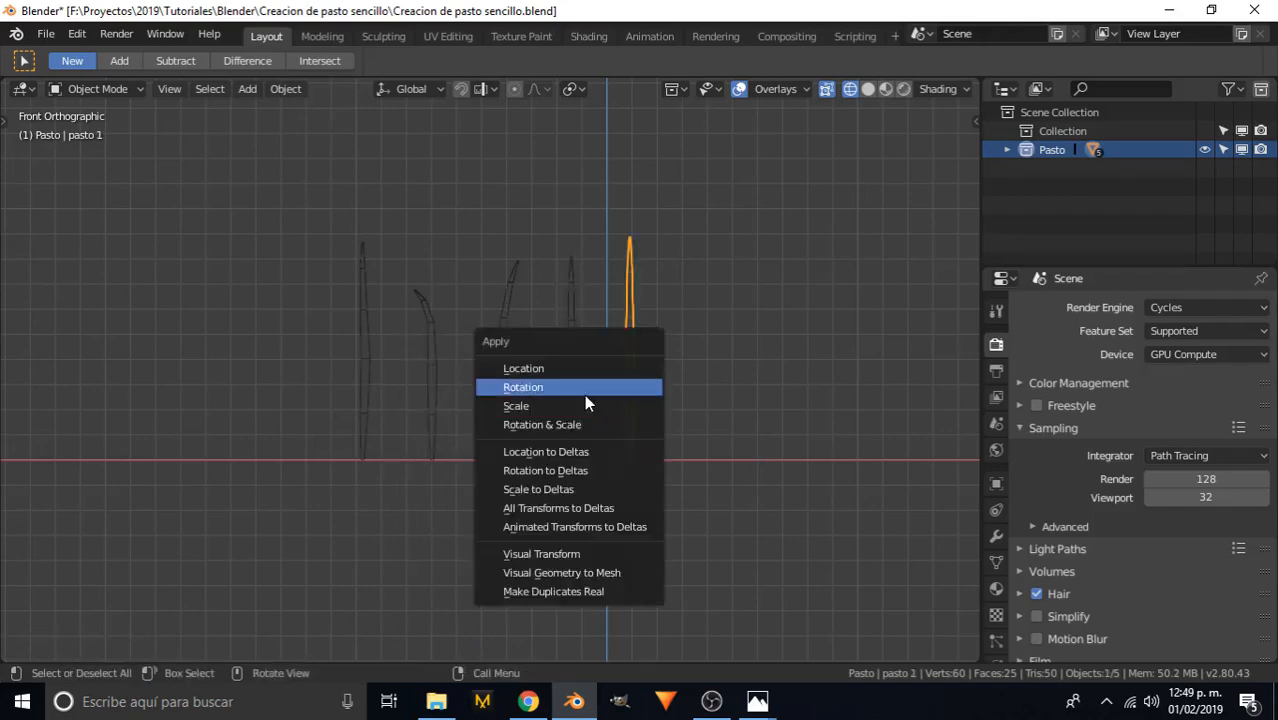
pyautogui.click(584, 390)
pyautogui.hotkey('ctrl', 'a')
pyautogui.click(537, 413)
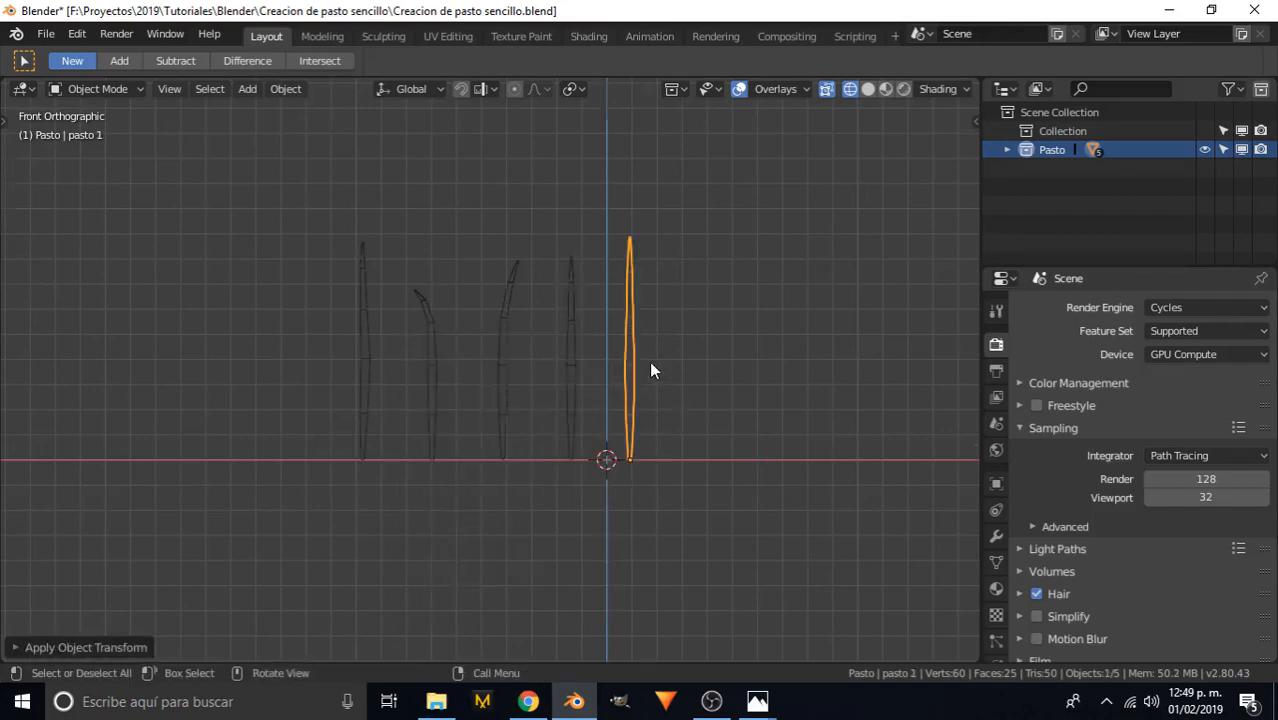
# - In top view, select all five blades and move them close to the X axis, off the origin on its positive side
pyautogui.click(650, 370)
pyautogui.moveTo(393, 416); pyautogui.dragTo(354, 448, button='middle')
pyautogui.press('KP_7')
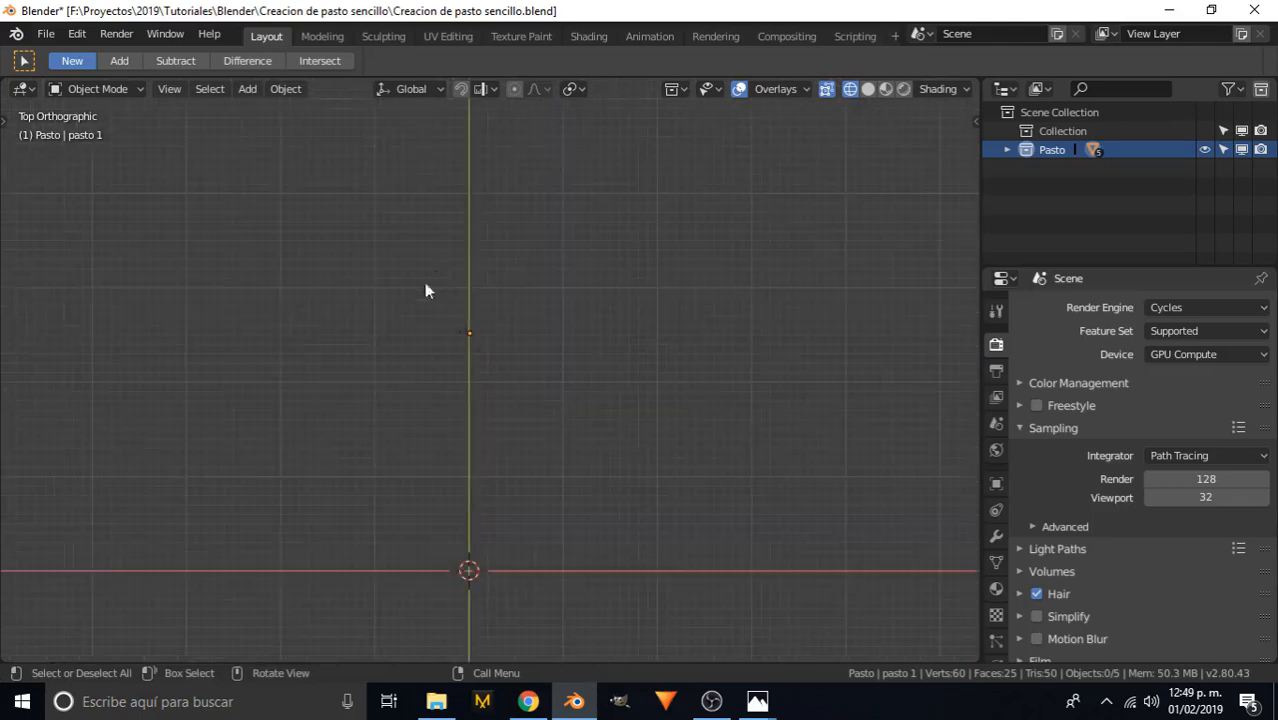
pyautogui.moveTo(494, 370); pyautogui.dragTo(408, 312)
pyautogui.press('g')
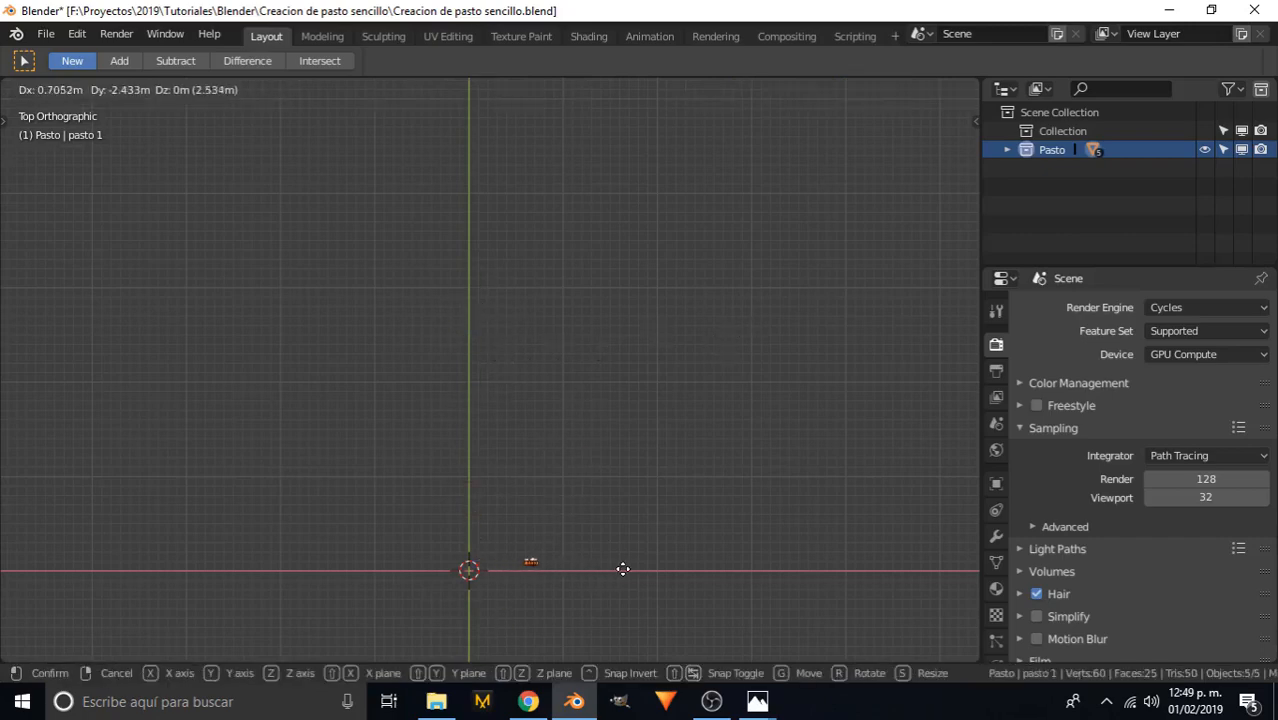
pyautogui.click(571, 568)
pyautogui.scroll(4, 570, 571)
pyautogui.scroll(-3, 562, 479)
pyautogui.scroll(2, 549, 488)
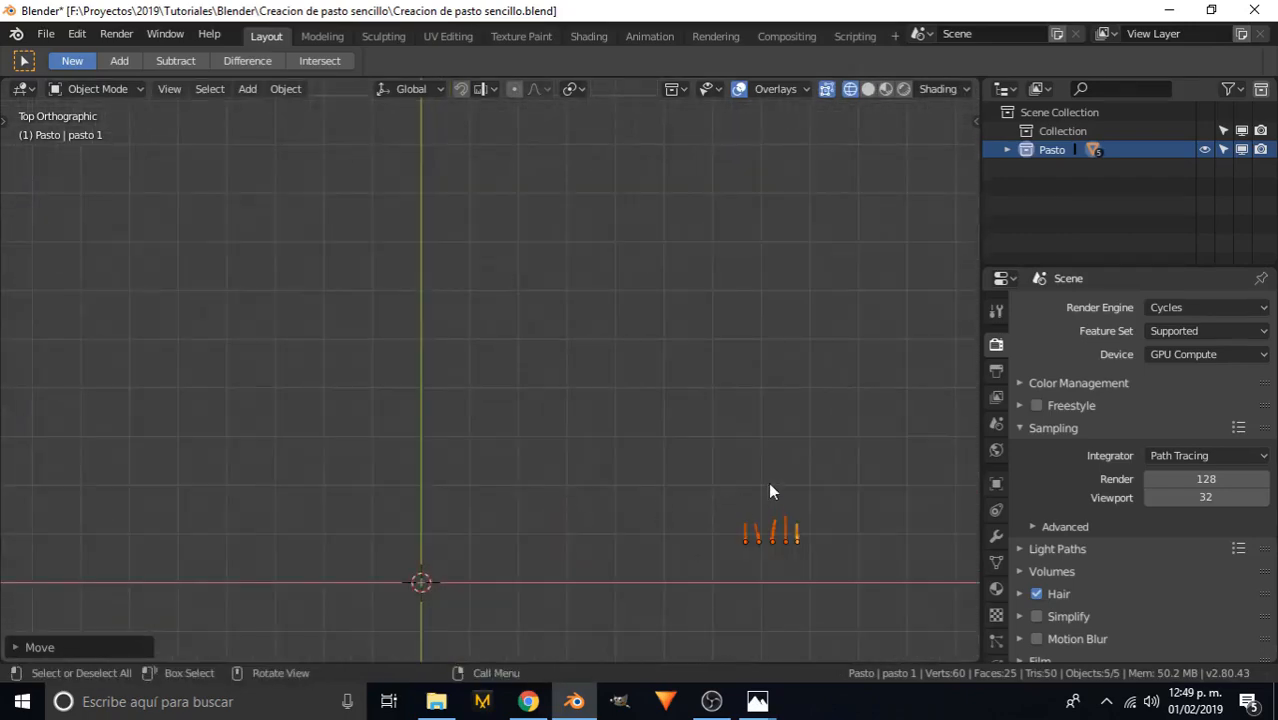
pyautogui.press('g')
pyautogui.click(656, 467)
# - In front view, reselect the five blades and shift them farther from the origin along positive X
pyautogui.press('KP_1')
pyautogui.hotkey('alt', 'a')
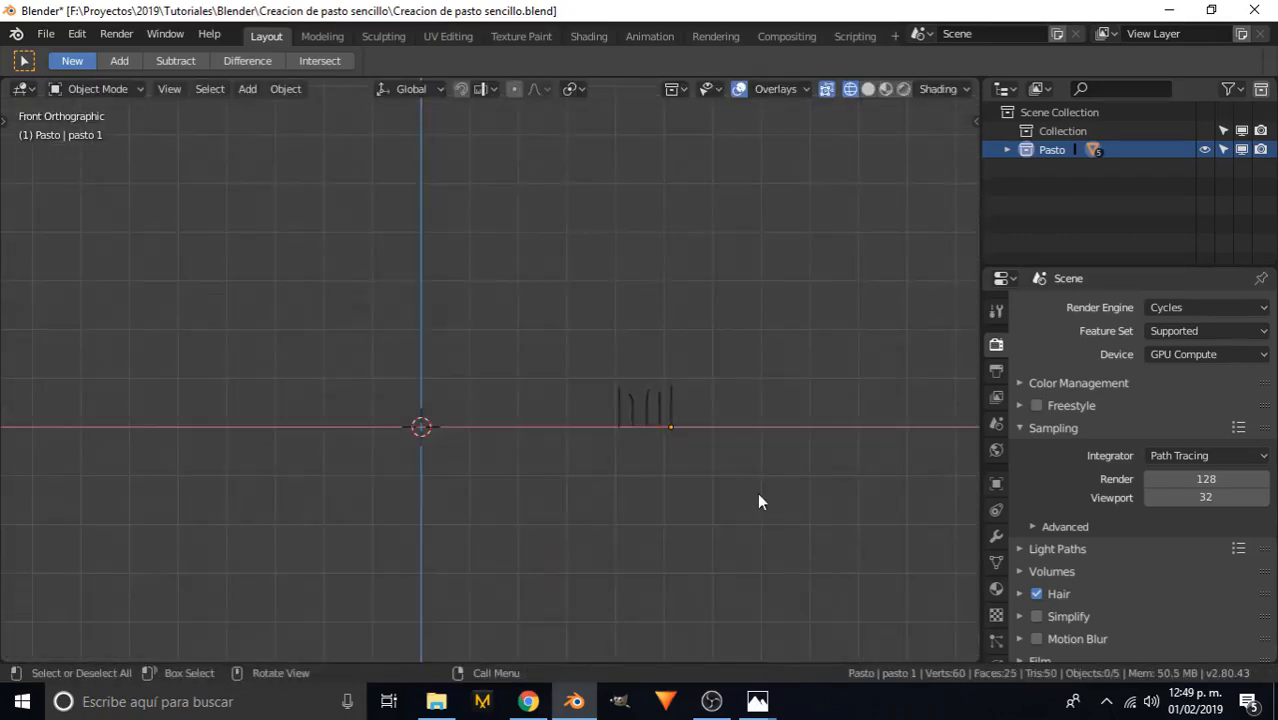
pyautogui.scroll(2, 748, 440)
pyautogui.keyDown('shift'); pyautogui.moveTo(748, 449); pyautogui.dragTo(666, 386, button='middle'); pyautogui.keyUp('shift')
pyautogui.press('c')
pyautogui.moveTo(741, 449); pyautogui.dragTo(631, 457)
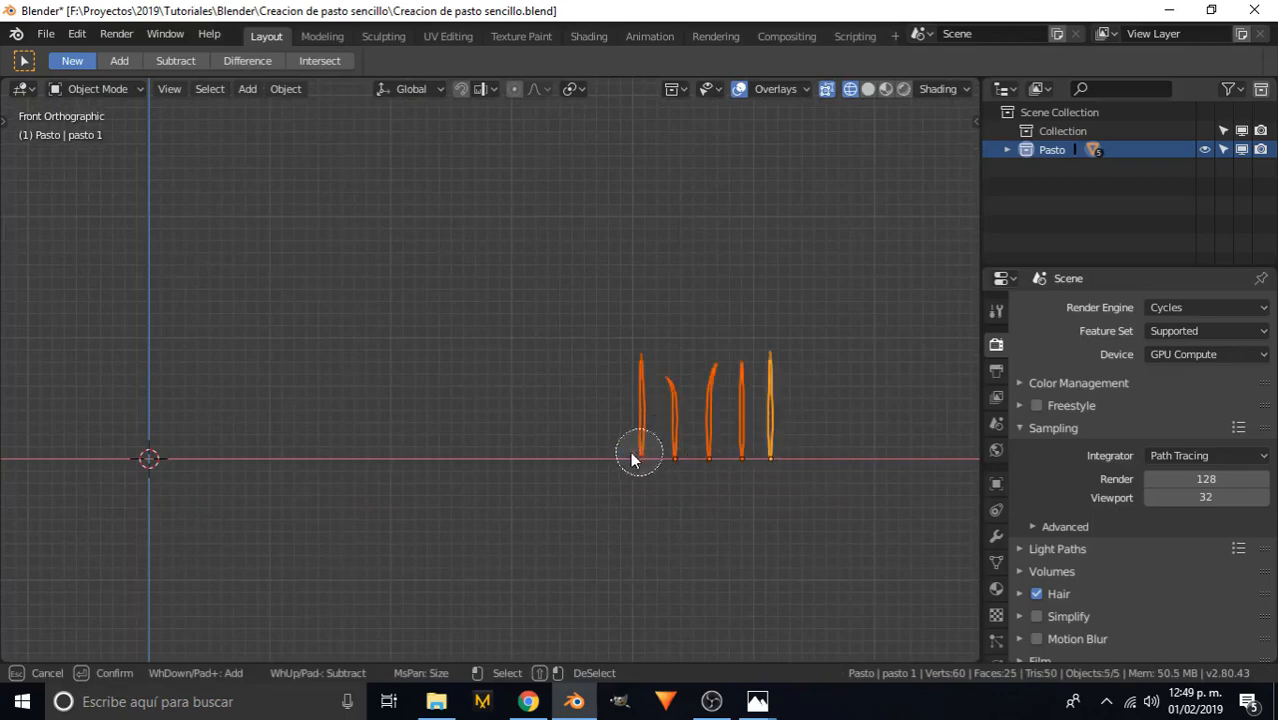
pyautogui.press('Escape')
pyautogui.press('g')
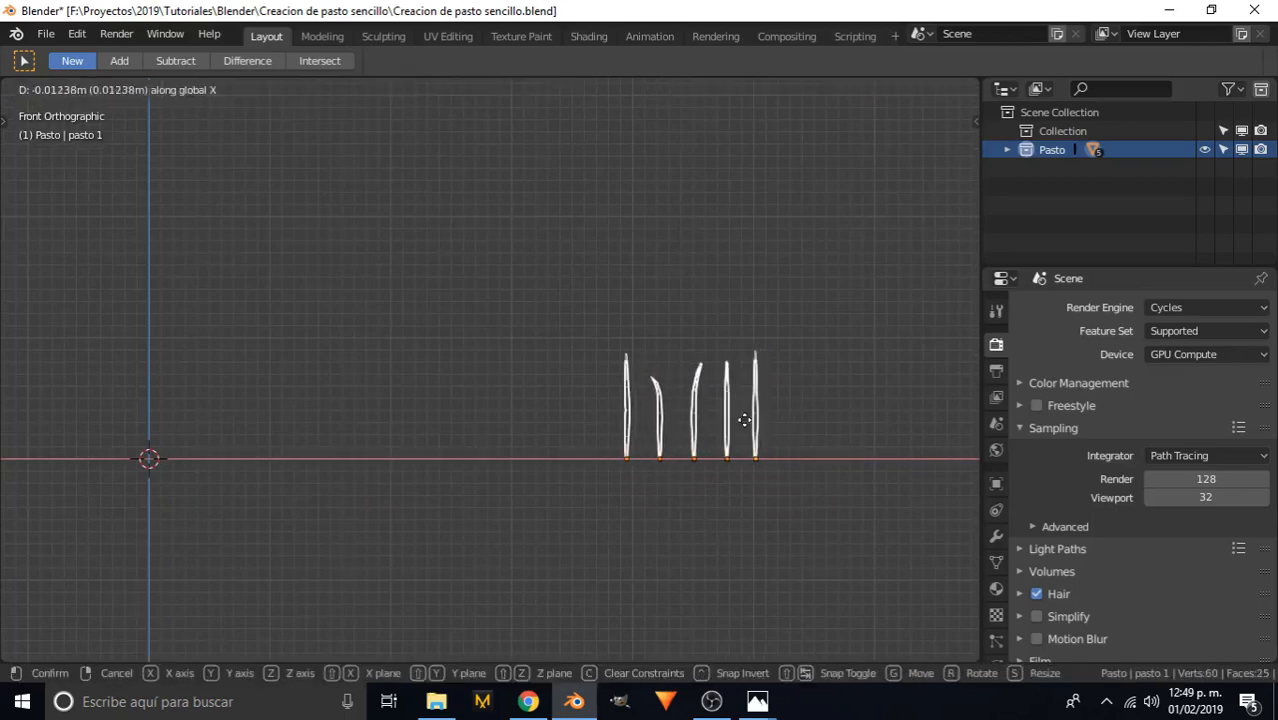
pyautogui.click(822, 423)
pyautogui.moveTo(480, 343); pyautogui.dragTo(468, 516, button='middle')
pyautogui.moveTo(468, 516); pyautogui.dragTo(688, 260, button='middle')
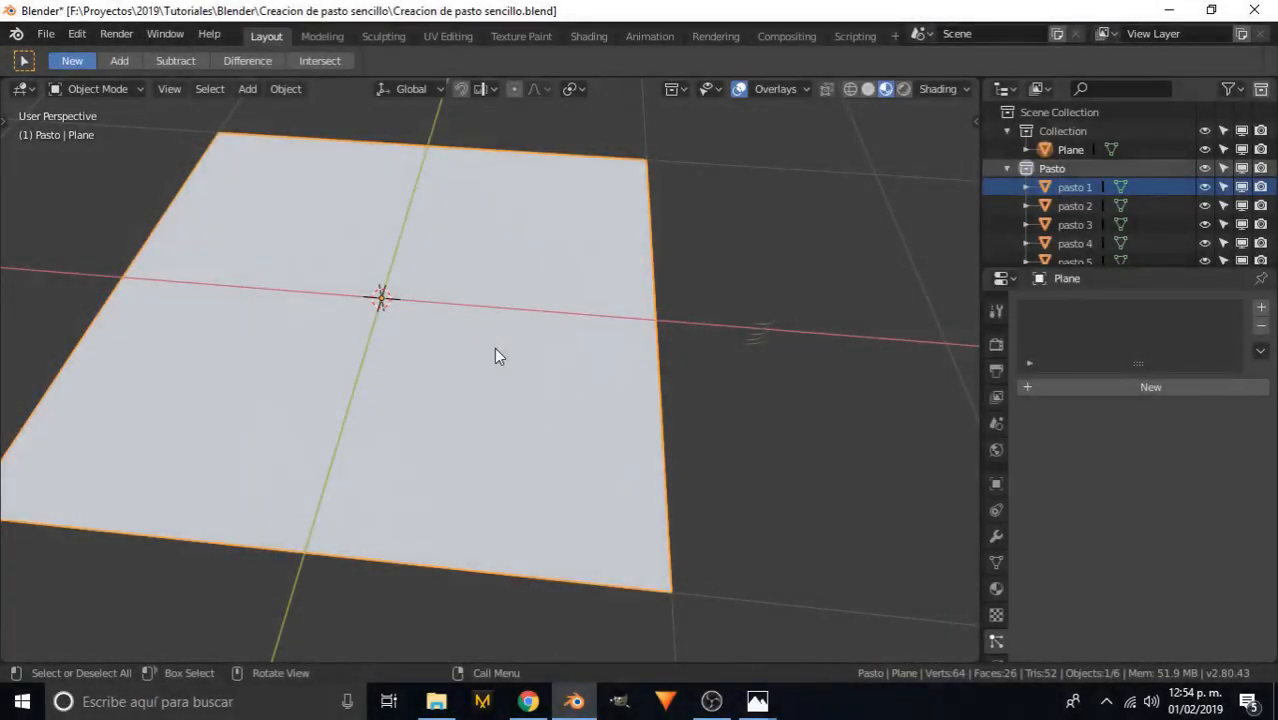
# - Add a Subdivision Surface modifier to the plane and set its viewport subdivisions to 2
pyautogui.press('n')
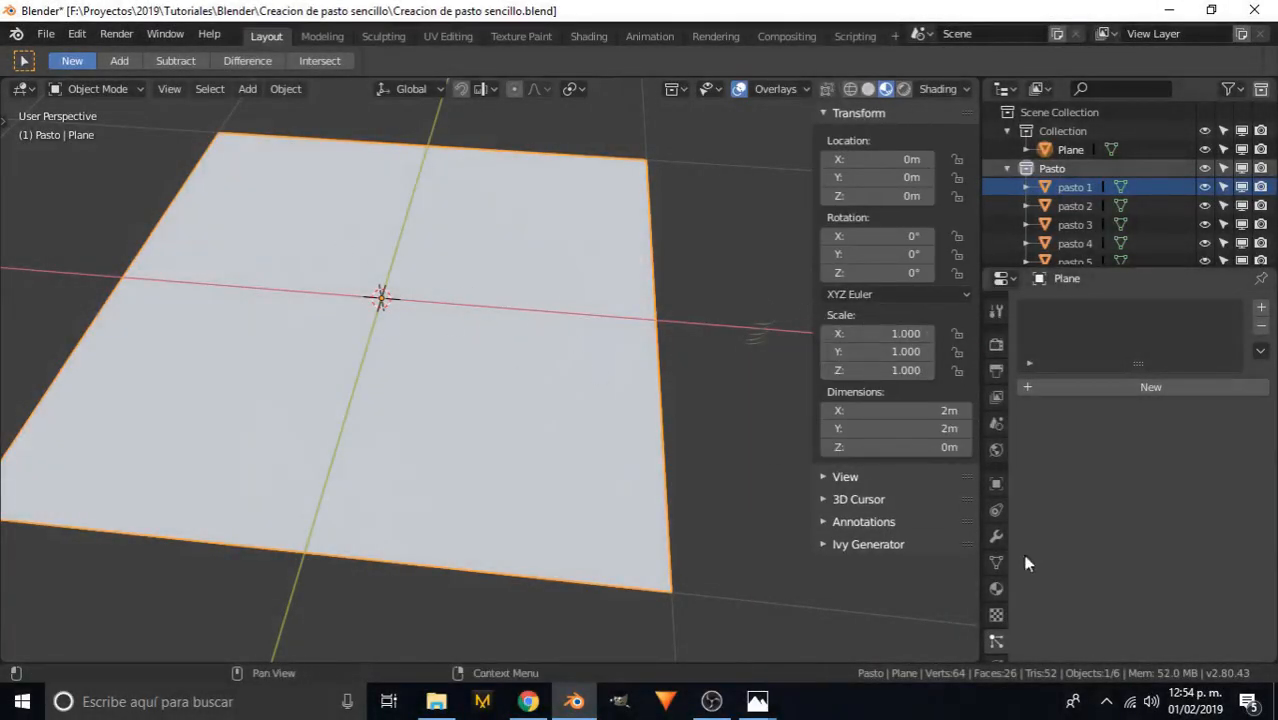
pyautogui.click(996, 536)
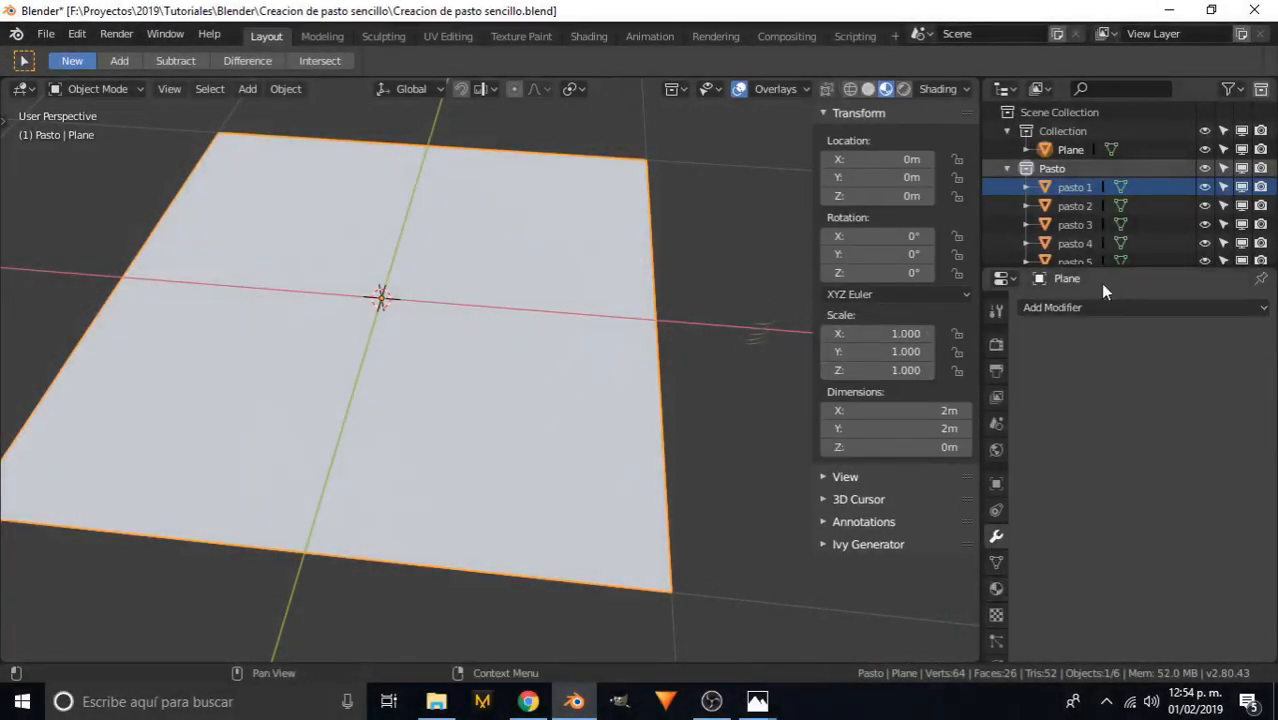
pyautogui.click(1084, 308)
pyautogui.click(921, 618)
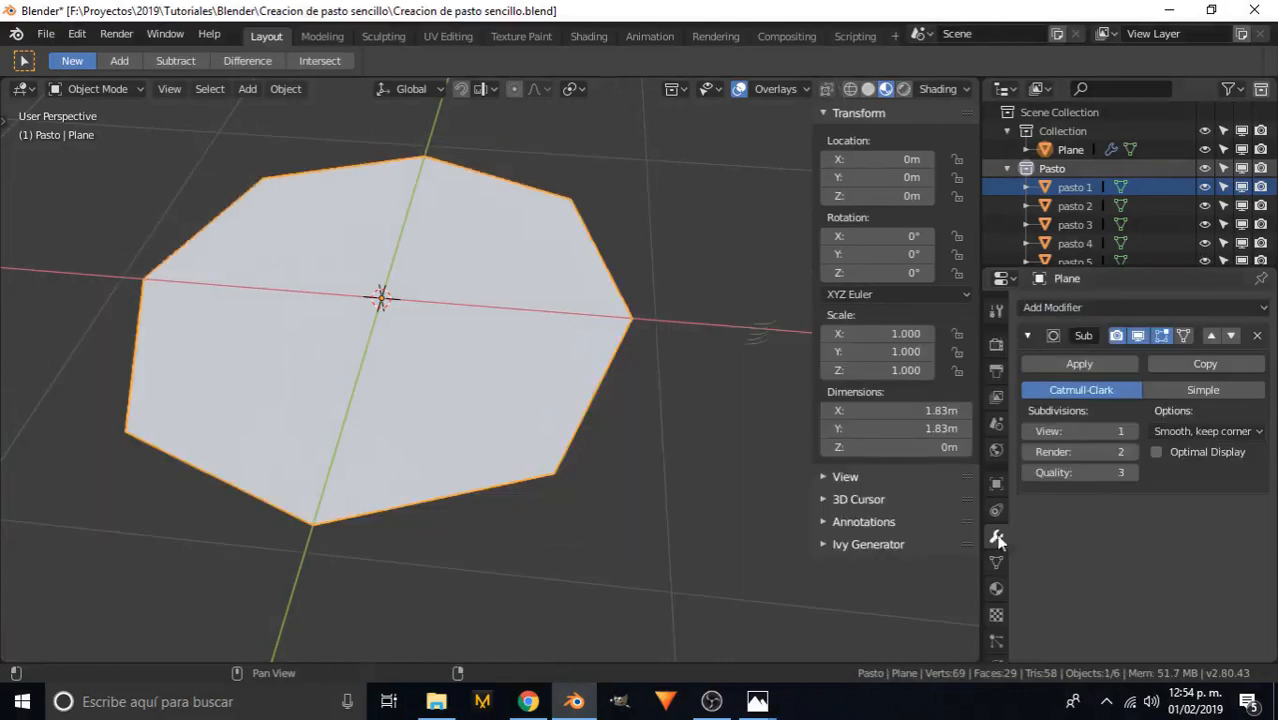
pyautogui.click(1134, 431)
# - In top view, set the plane's X and Y dimensions to 15 cm
pyautogui.press('KP_7')
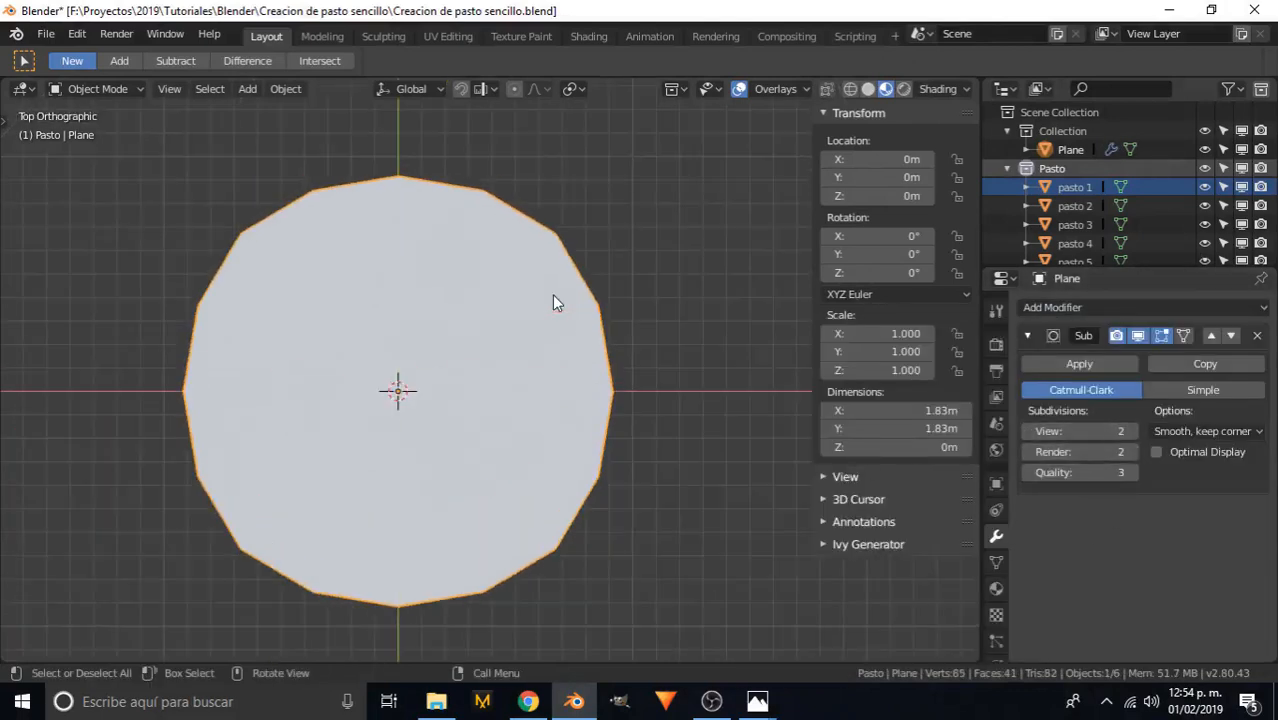
pyautogui.keyDown('shift'); pyautogui.moveTo(477, 246); pyautogui.dragTo(531, 253, button='middle'); pyautogui.keyUp('shift')
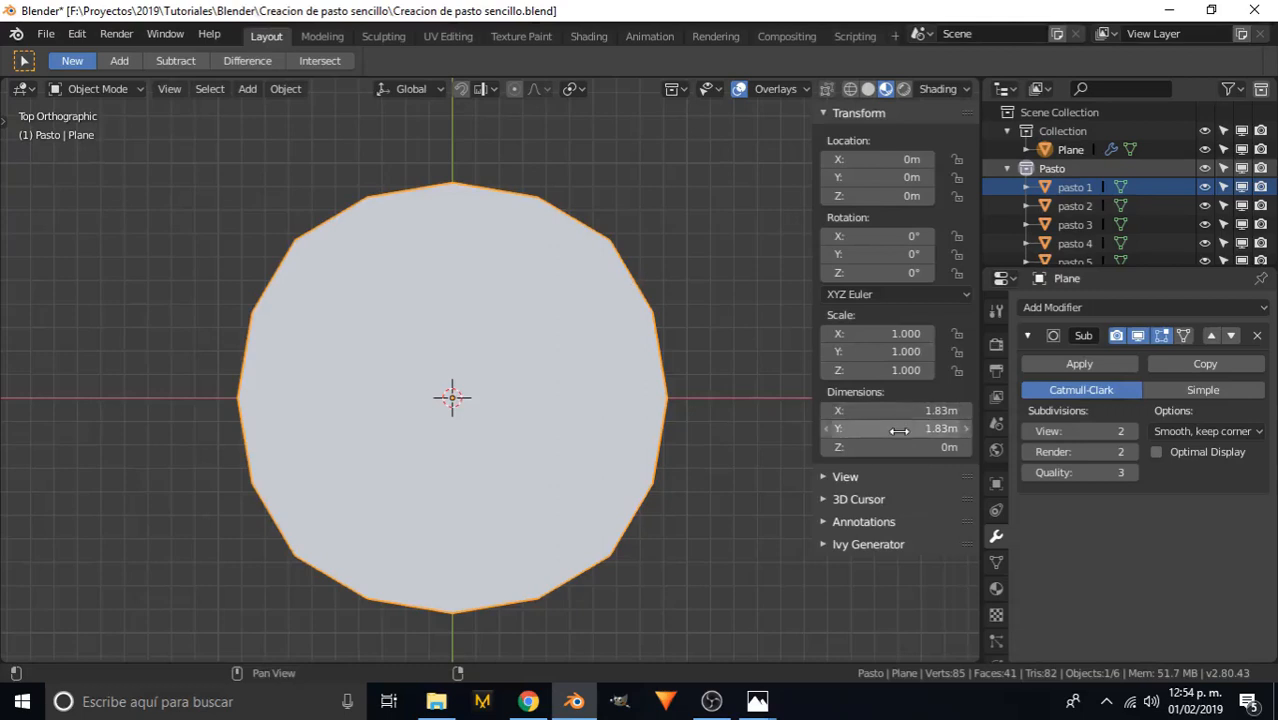
pyautogui.moveTo(898, 430); pyautogui.dragTo(872, 411)
pyautogui.click(1073, 602)
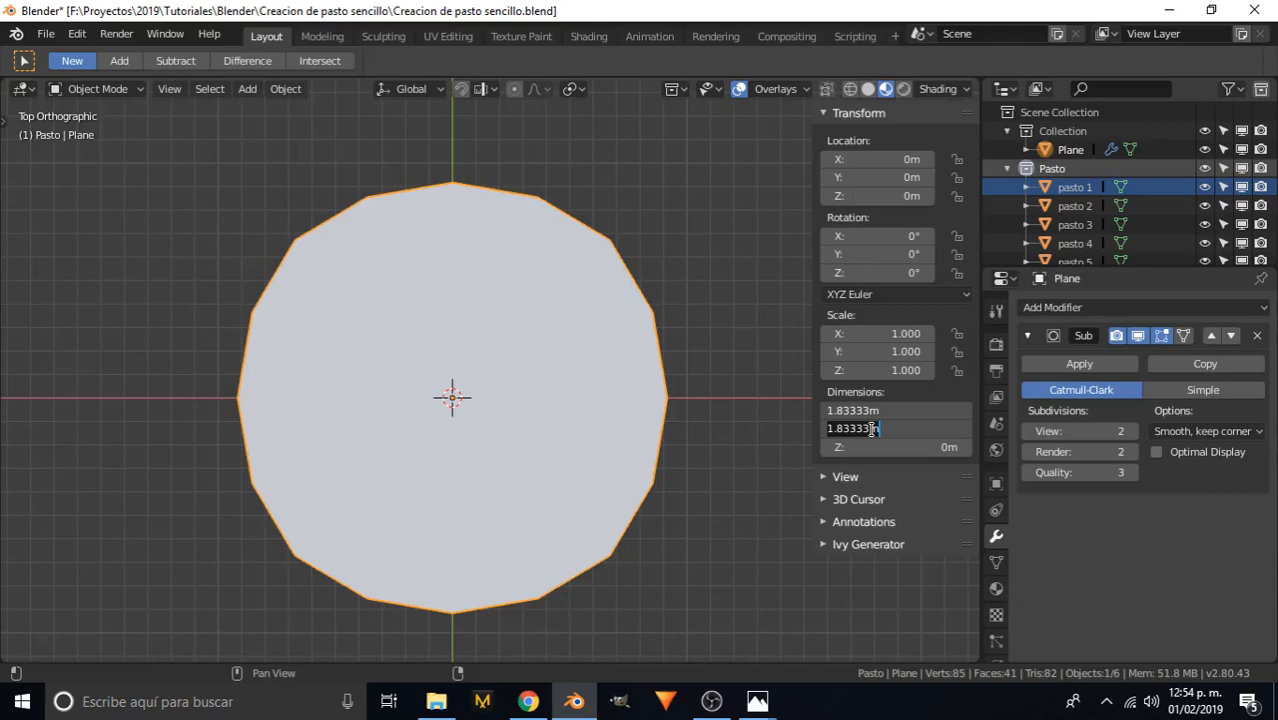
pyautogui.press('Return')
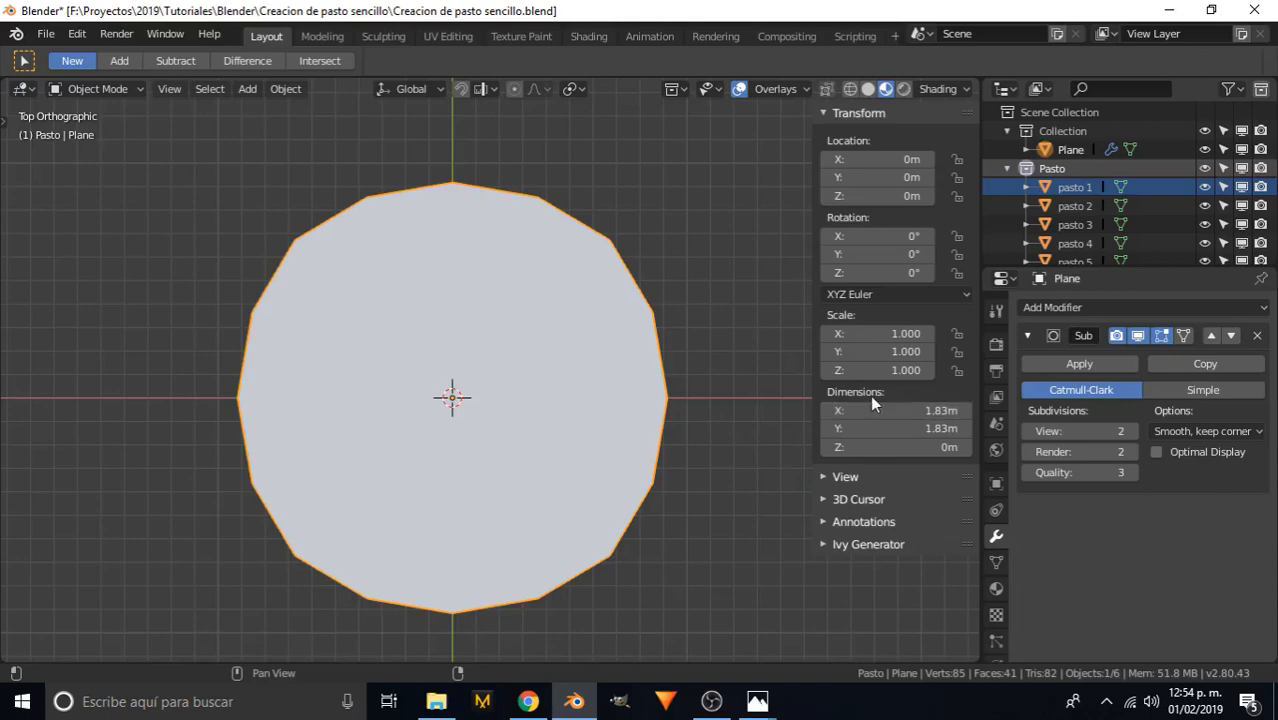
pyautogui.moveTo(868, 405); pyautogui.dragTo(900, 428)
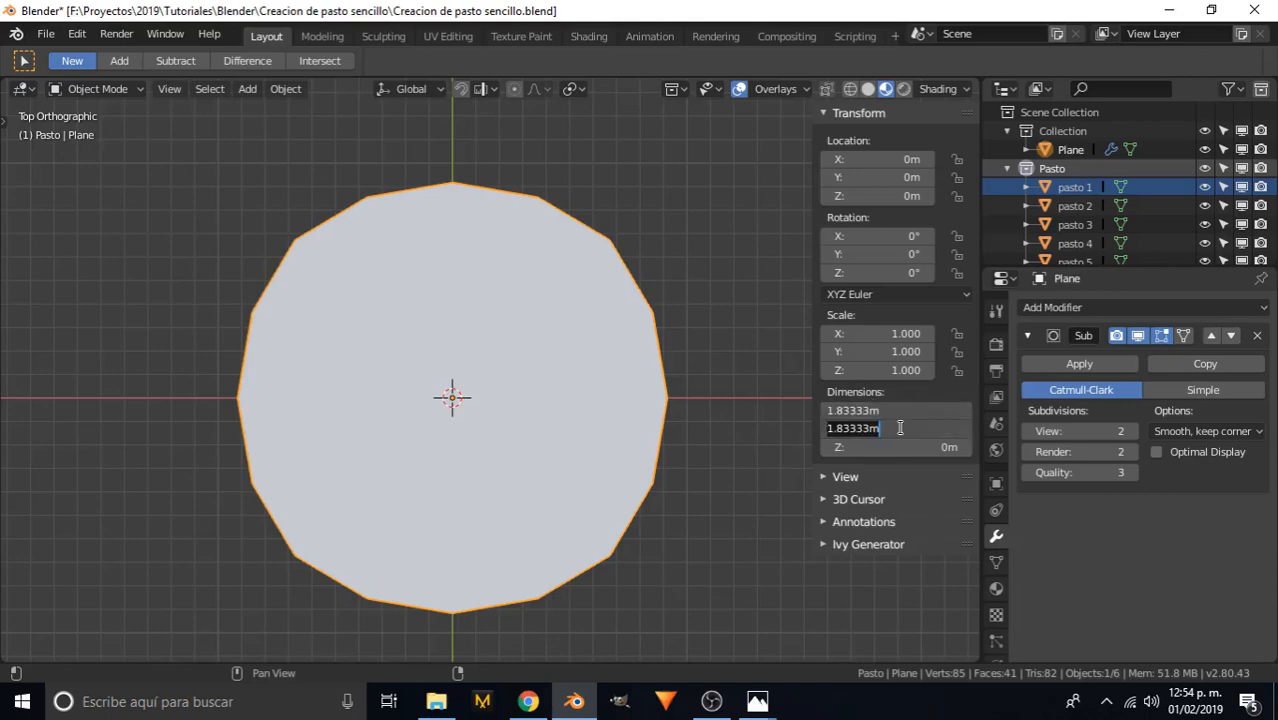
pyautogui.write('15cm')
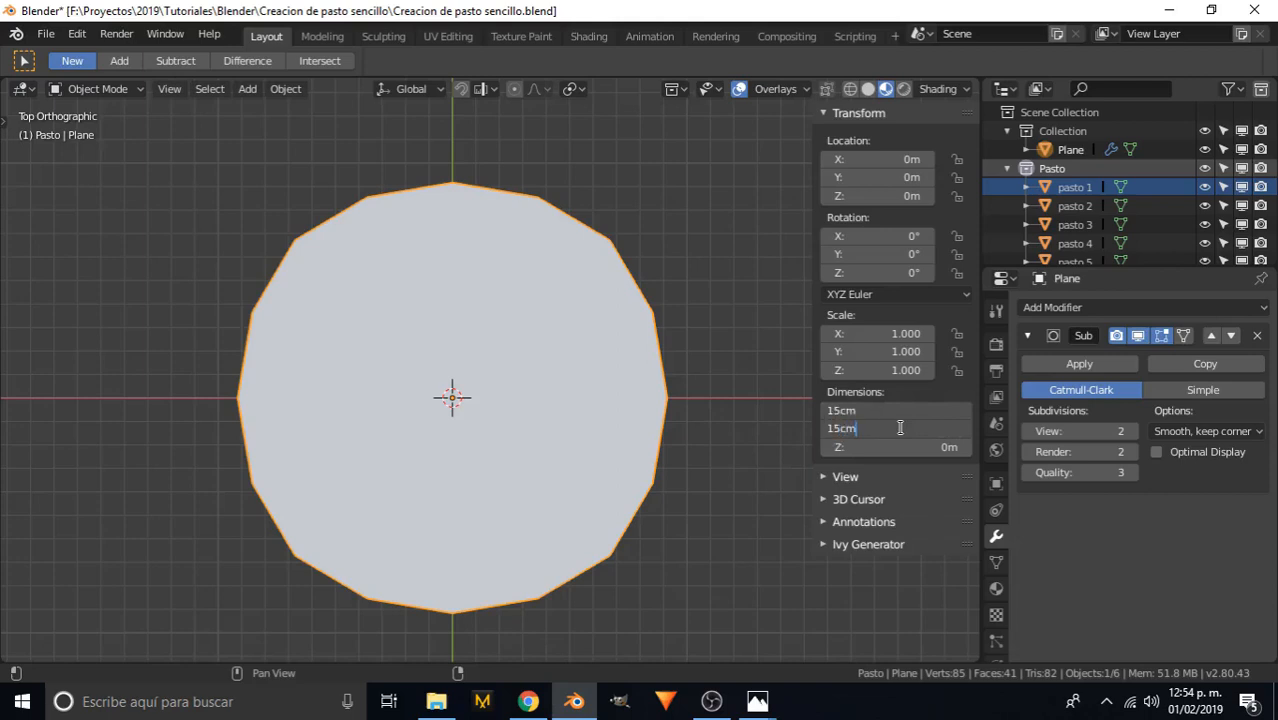
pyautogui.press('Return')
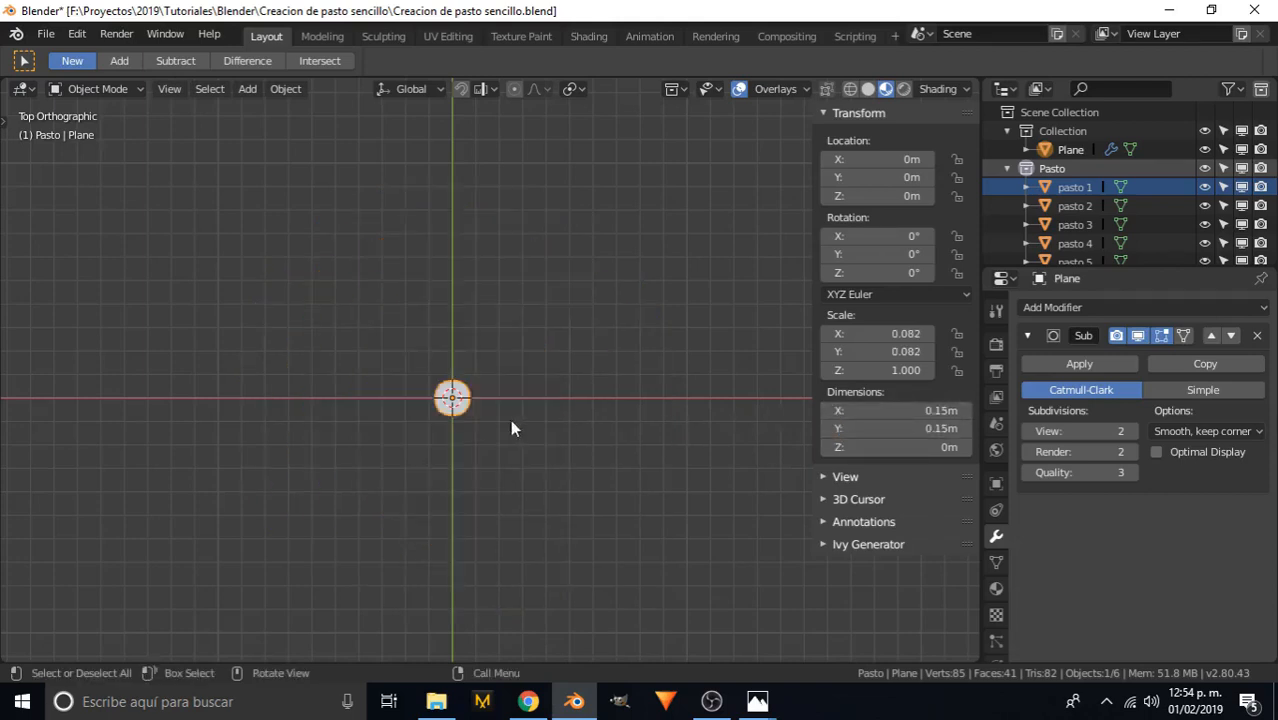
# - Select the five grass blades and move them along the X axis closer to the plane
pyautogui.scroll(8, 508, 420)
pyautogui.moveTo(492, 420); pyautogui.dragTo(661, 323, button='middle')
pyautogui.scroll(-4, 431, 364)
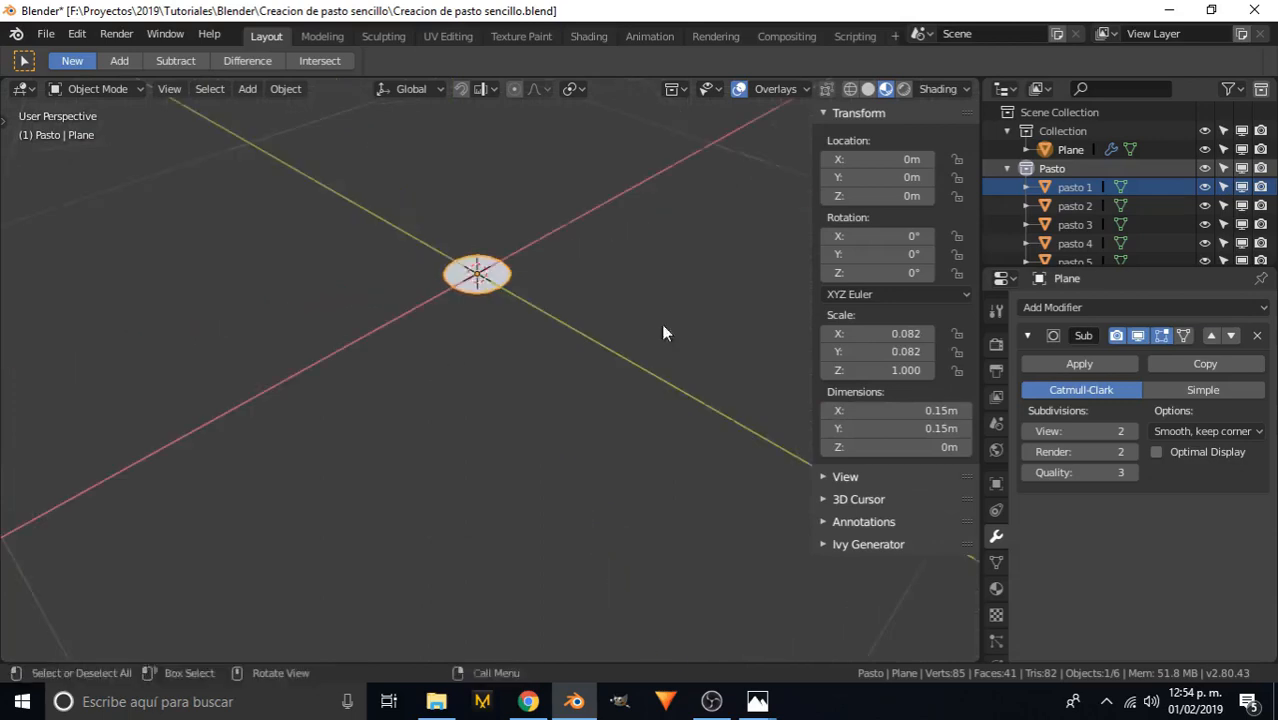
pyautogui.click(1068, 188)
pyautogui.moveTo(740, 320); pyautogui.dragTo(657, 247, button='middle')
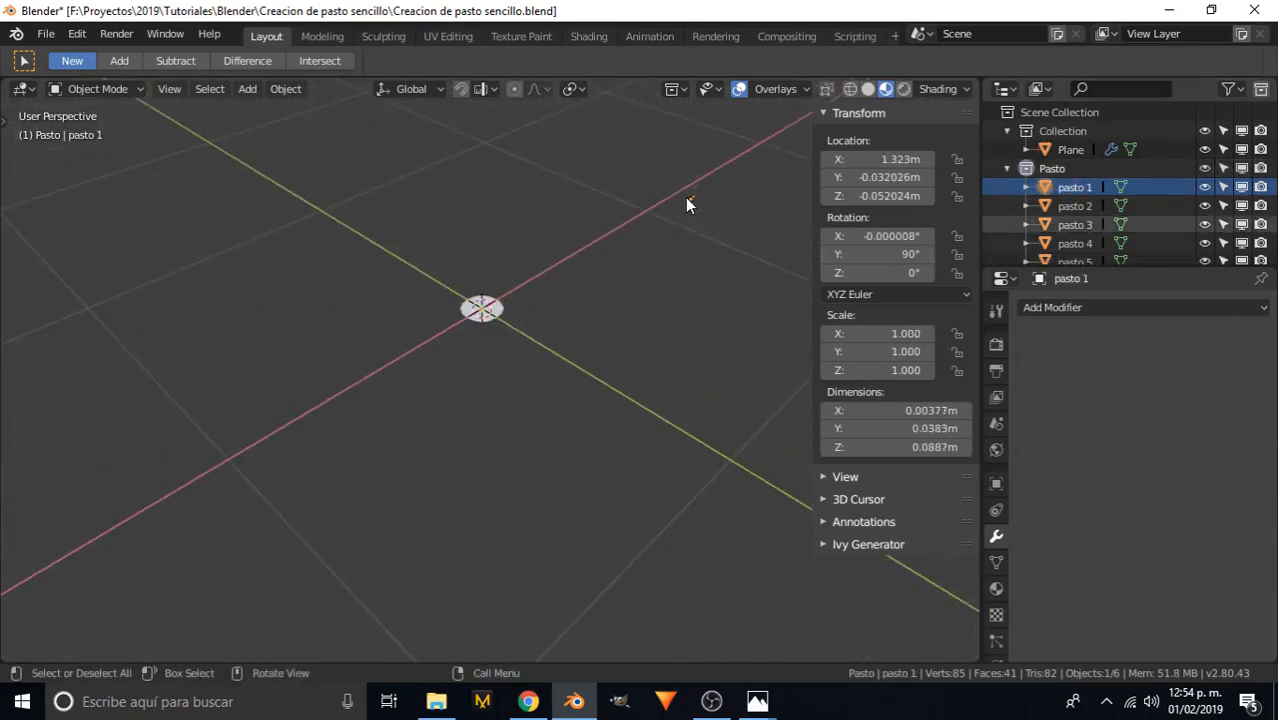
pyautogui.moveTo(688, 204)
pyautogui.mouseDown()
pyautogui.moveTo(705, 157)
pyautogui.moveTo(693, 205)
pyautogui.mouseUp()
pyautogui.press('g')
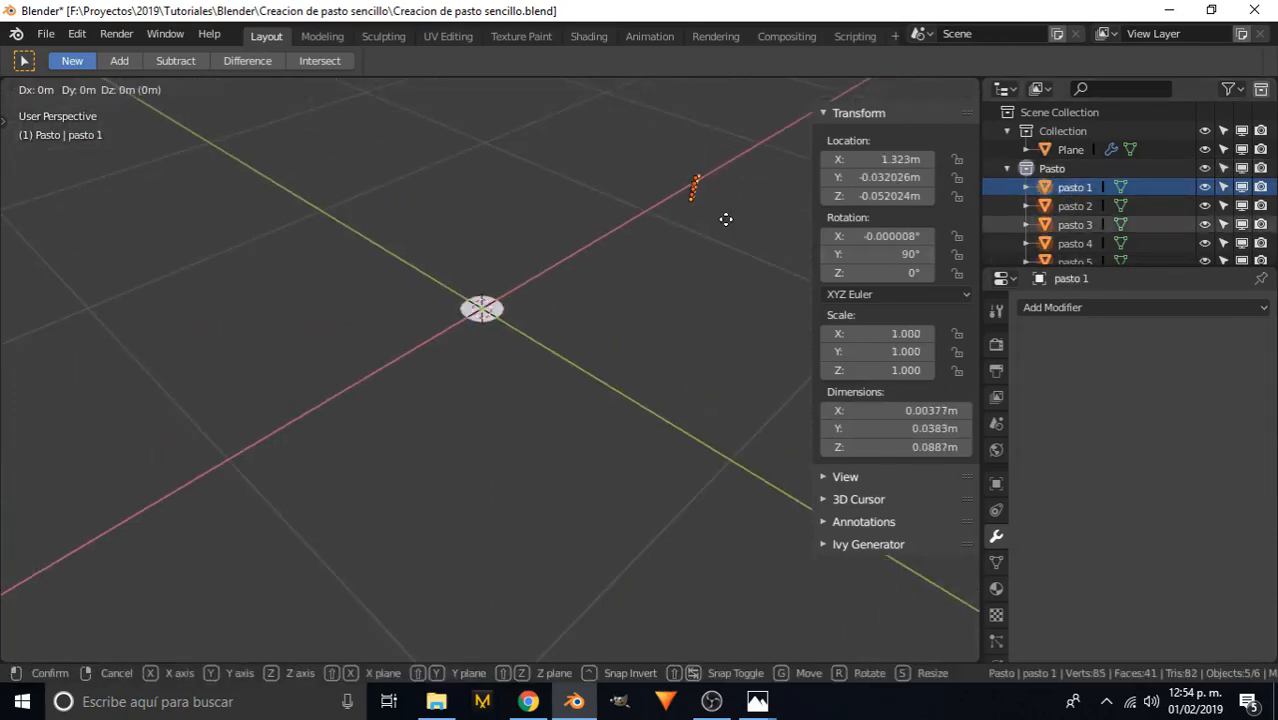
pyautogui.press('x')
pyautogui.click(566, 310)
# - Select the plane and set its X and Y dimensions to 20 cm
pyautogui.scroll(7, 554, 308)
pyautogui.moveTo(542, 308); pyautogui.dragTo(484, 310, button='middle')
pyautogui.click(400, 295)
pyautogui.scroll(4, 400, 300)
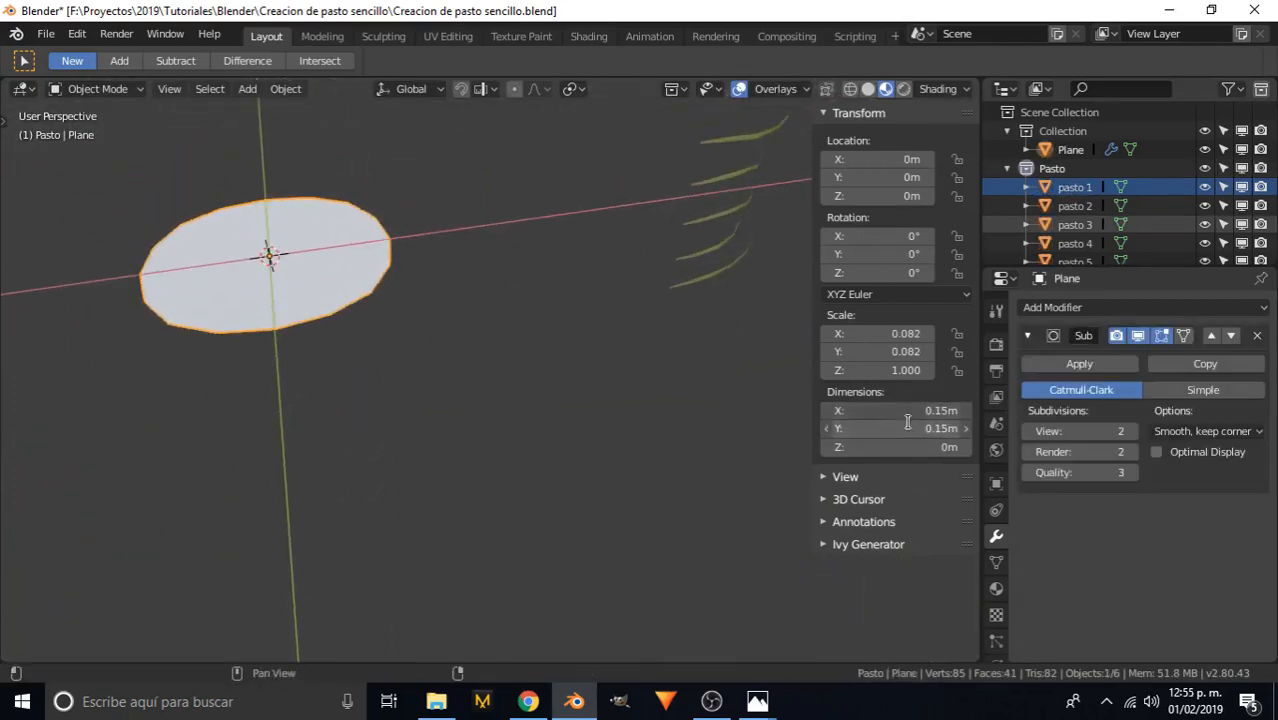
pyautogui.moveTo(911, 428); pyautogui.dragTo(911, 412)
pyautogui.write('20')
pyautogui.press('Return')
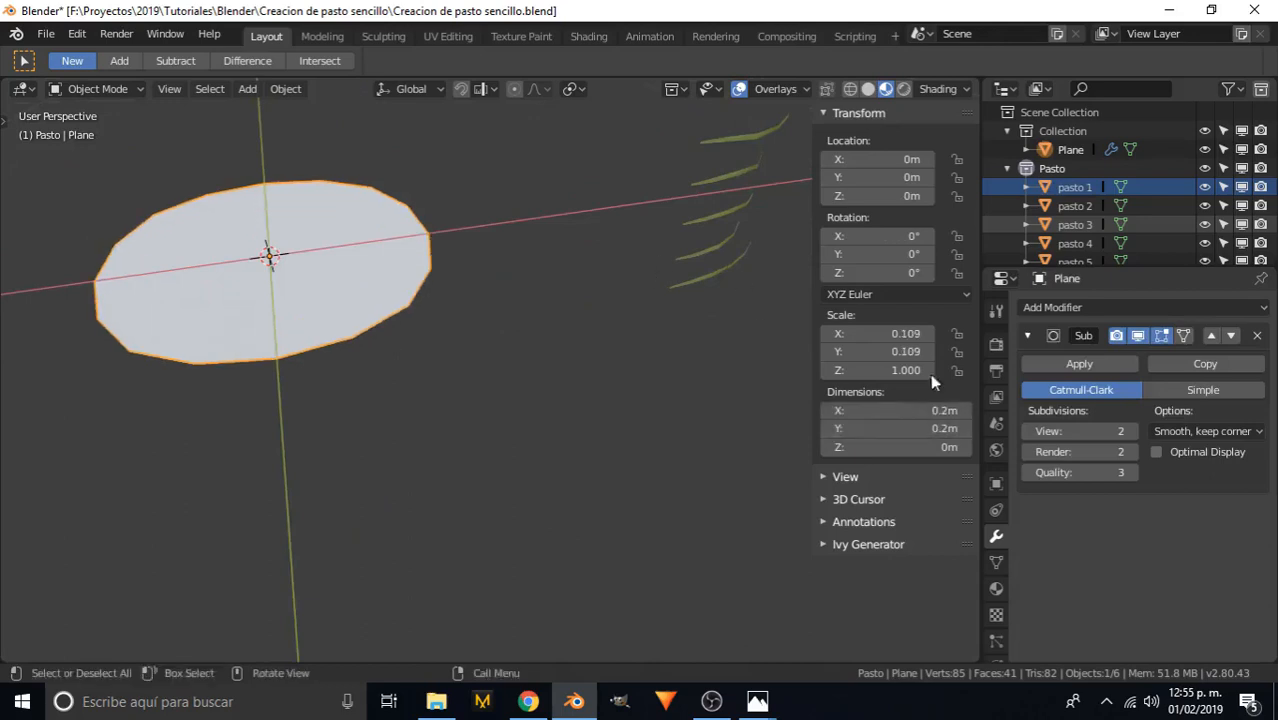
# - Hide the transform sidebar and apply the plane's Subdivision Surface modifier
pyautogui.press('n')
pyautogui.moveTo(928, 148); pyautogui.dragTo(350, 397, button='middle')
pyautogui.click(1055, 363)
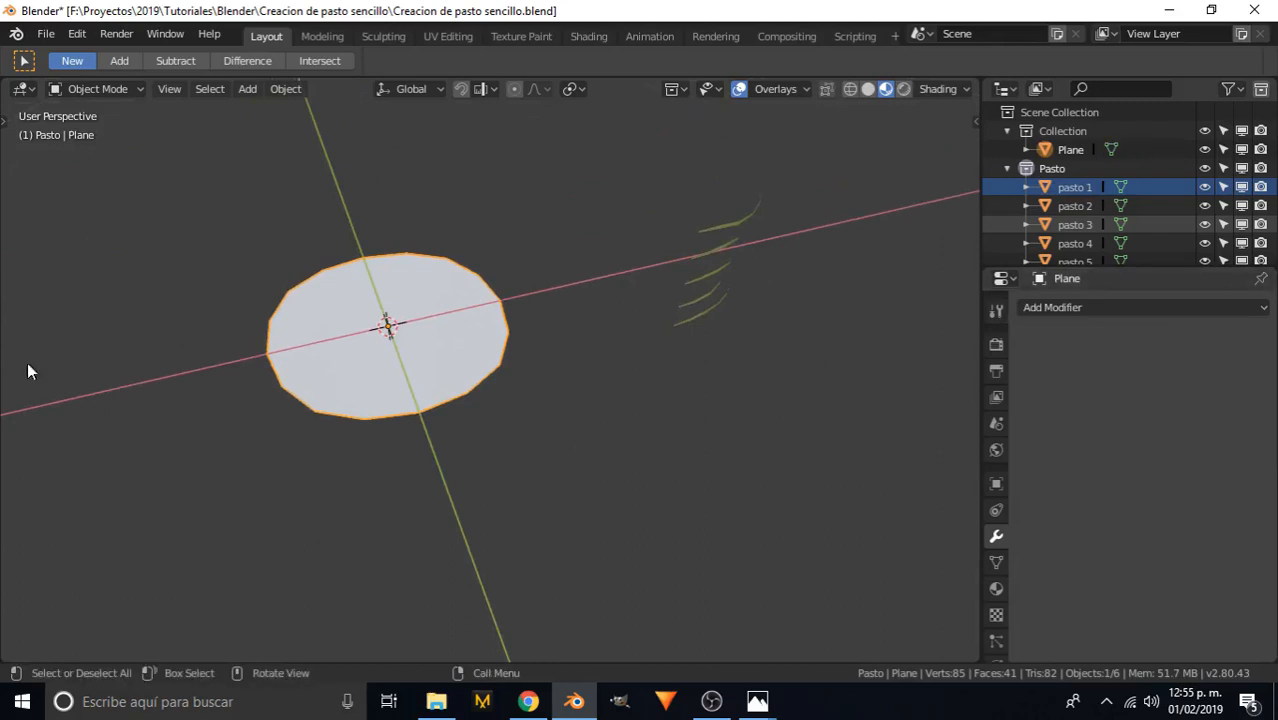
# - Add a Hair particle system to the plane and set its number of hairs to 500
pyautogui.click(996, 641)
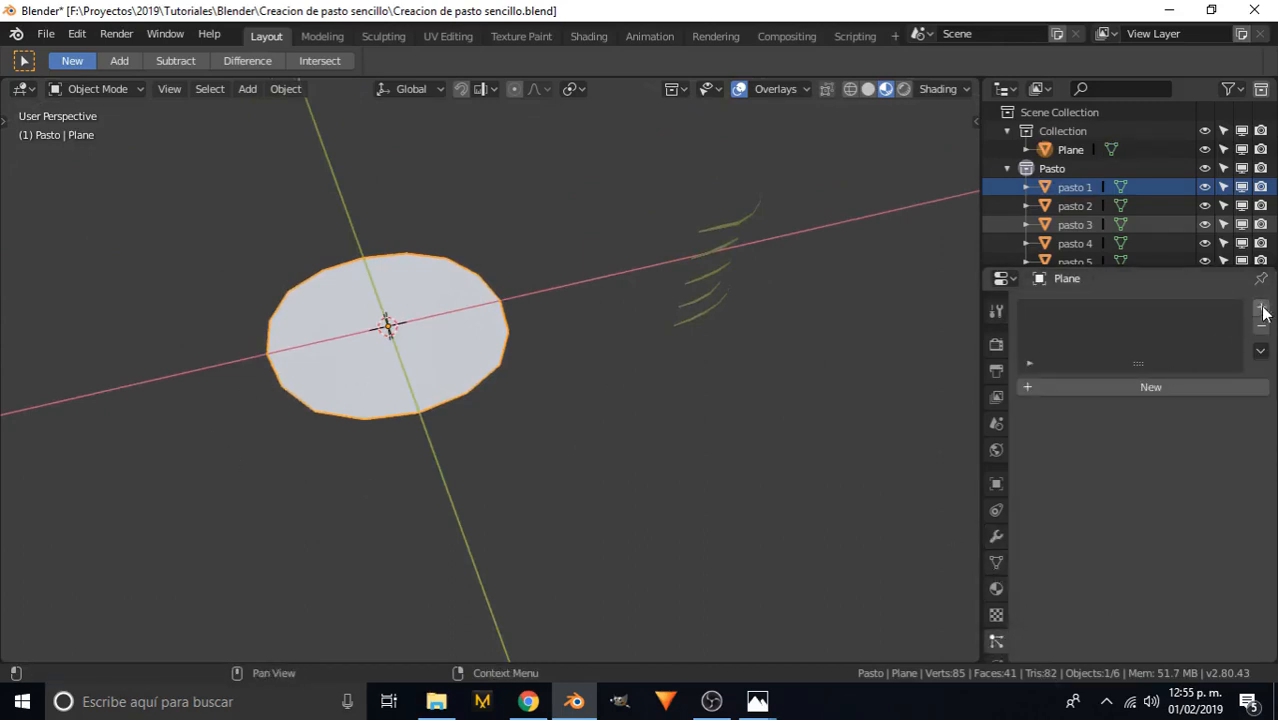
pyautogui.click(1261, 307)
pyautogui.click(1187, 414)
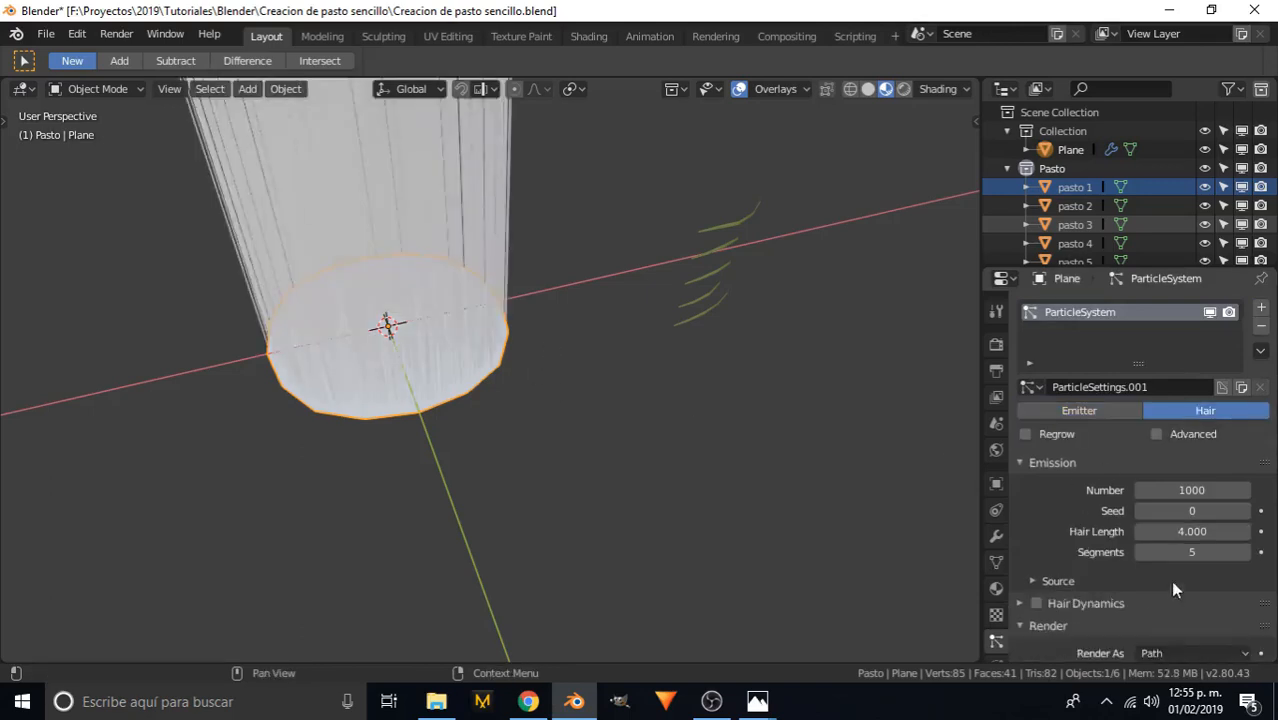
pyautogui.click(1187, 489)
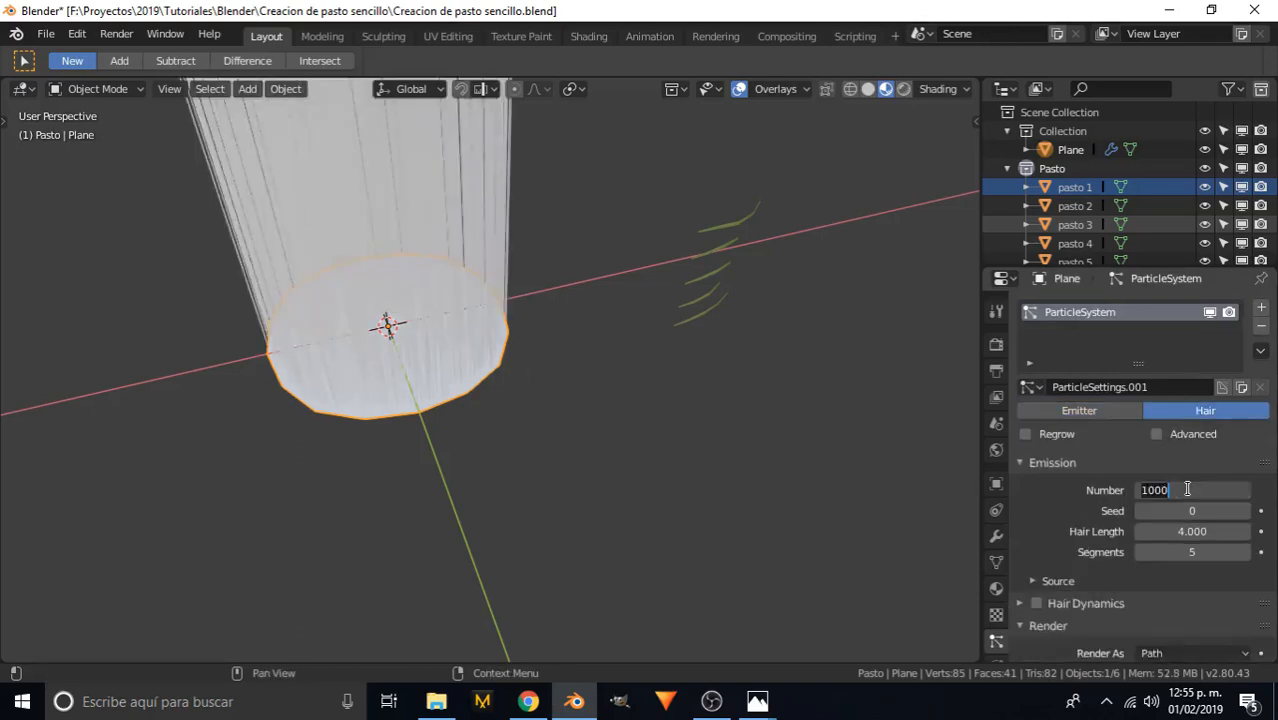
pyautogui.write('500')
pyautogui.press('Return')
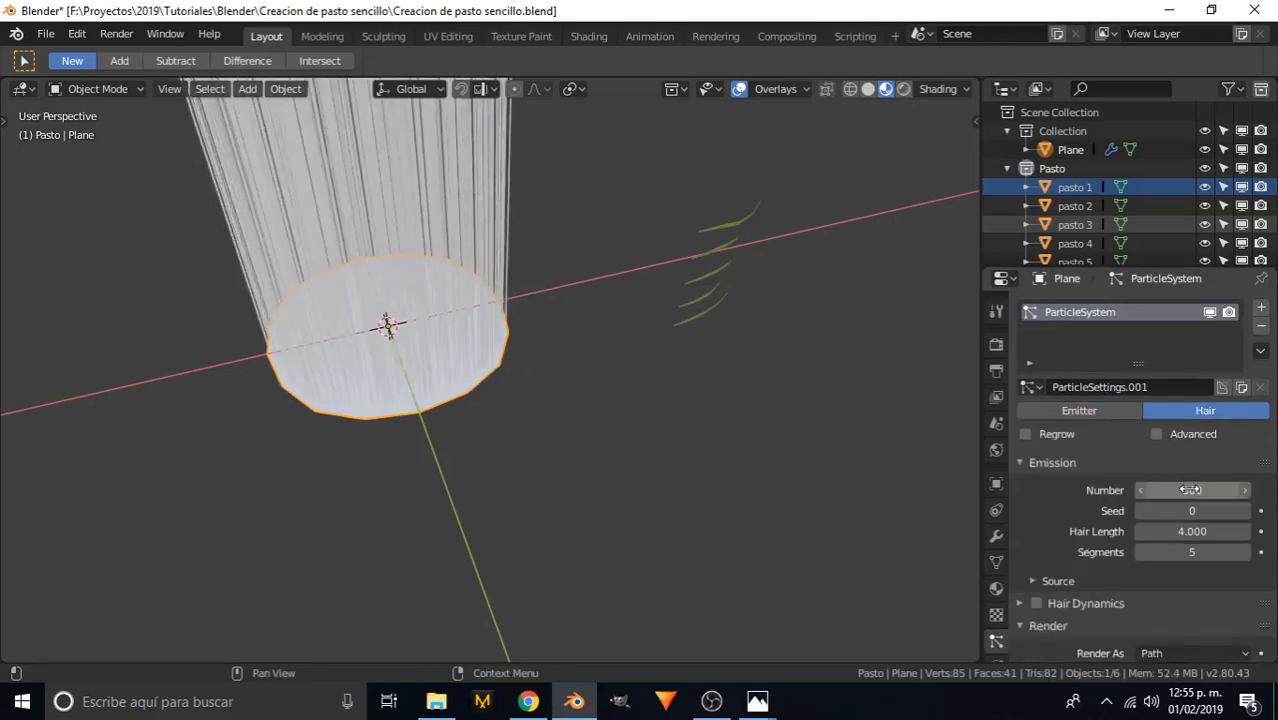
# - Set the particle system's hair length to 1 and collapse the Emission settings
pyautogui.click(1036, 463)
pyautogui.click(1038, 463)
pyautogui.click(1192, 532)
pyautogui.write('1')
pyautogui.press('Return')
pyautogui.click(1049, 456)
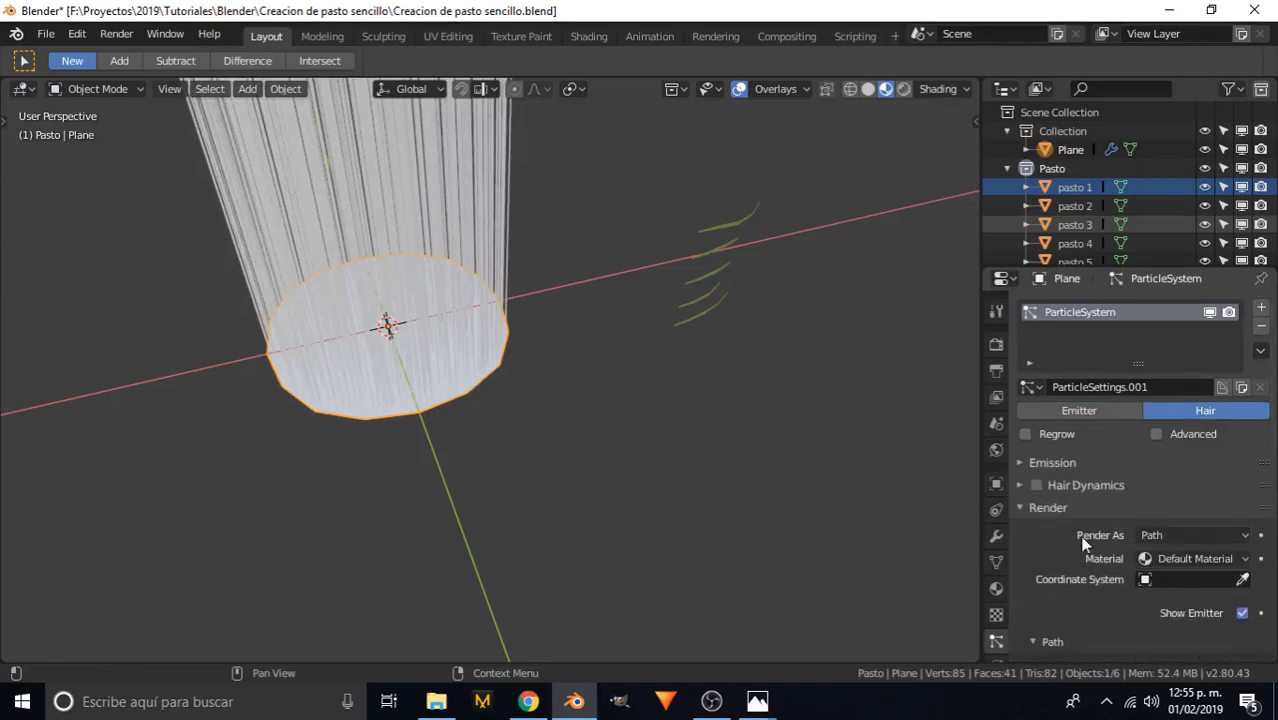
# - Enable the Advanced options and Rotation for the hair particle system
pyautogui.scroll(-5, 1084, 540)
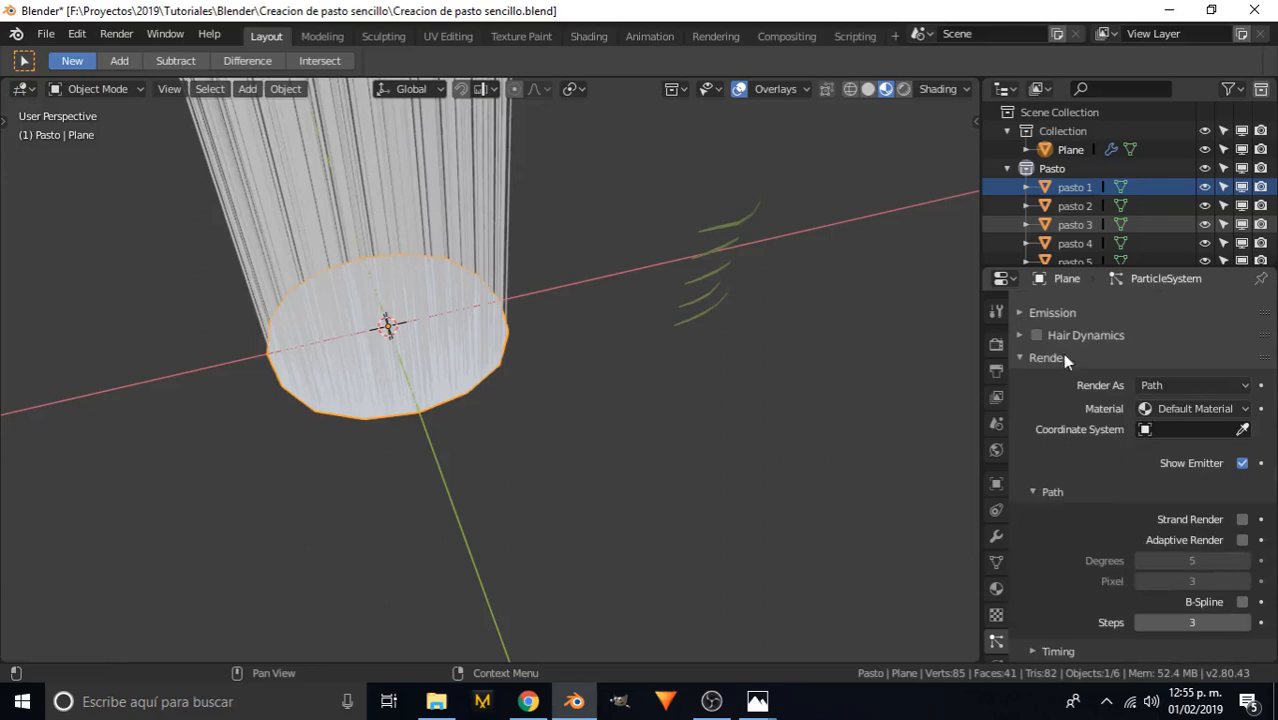
pyautogui.click(1064, 358)
pyautogui.click(1157, 434)
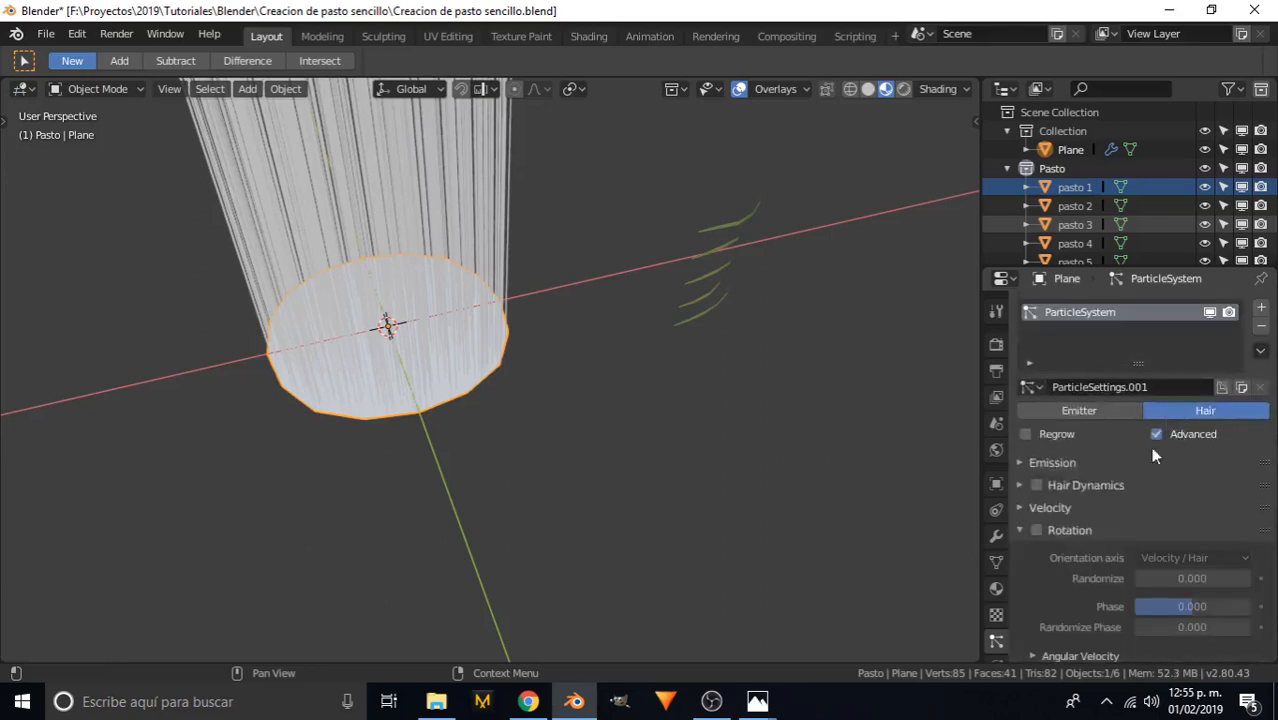
pyautogui.click(1038, 531)
# - Render the hair particles as a collection, using Pasto as the instance collection
pyautogui.scroll(-6, 1090, 515)
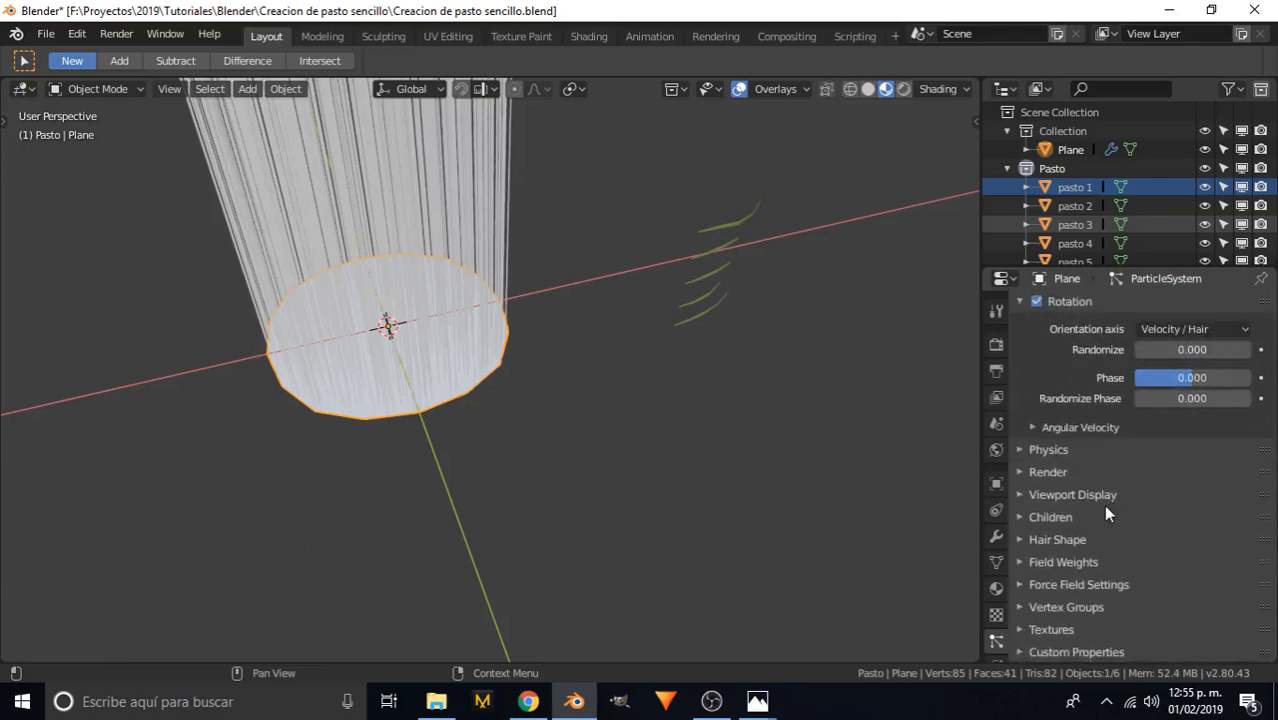
pyautogui.click(1047, 472)
pyautogui.scroll(-2, 1099, 509)
pyautogui.click(1180, 424)
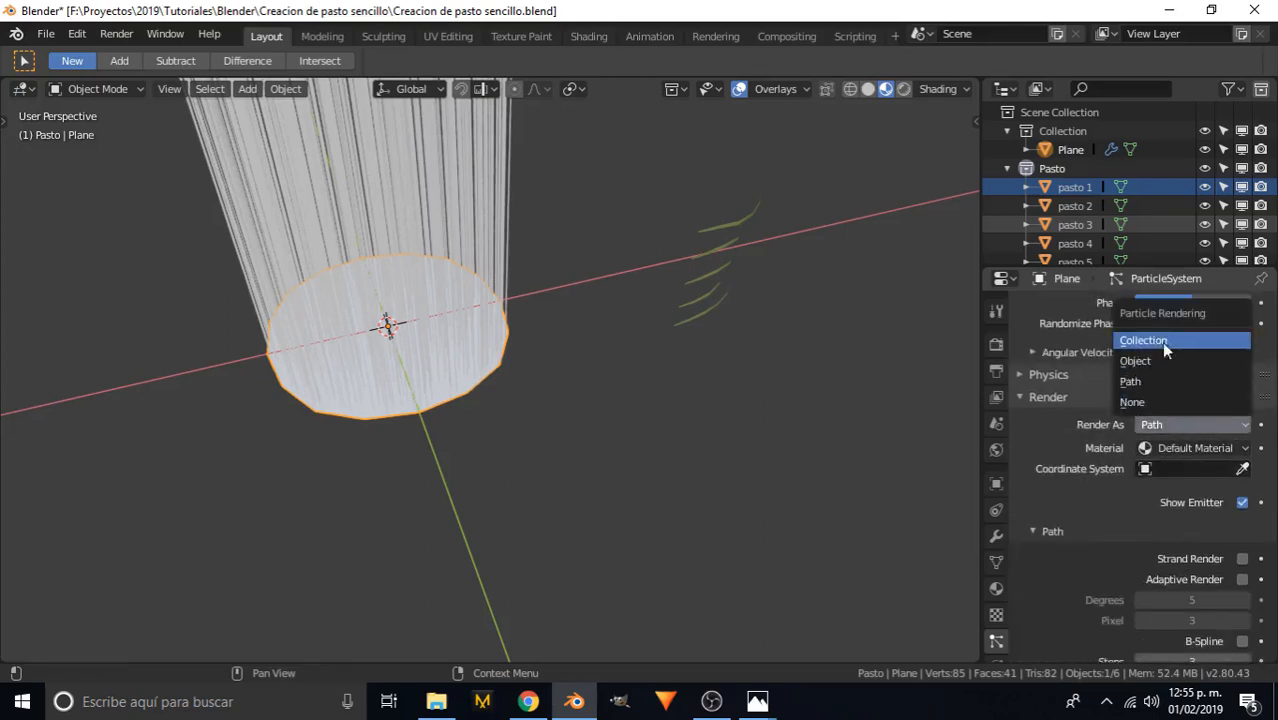
pyautogui.click(1161, 341)
pyautogui.click(1177, 560)
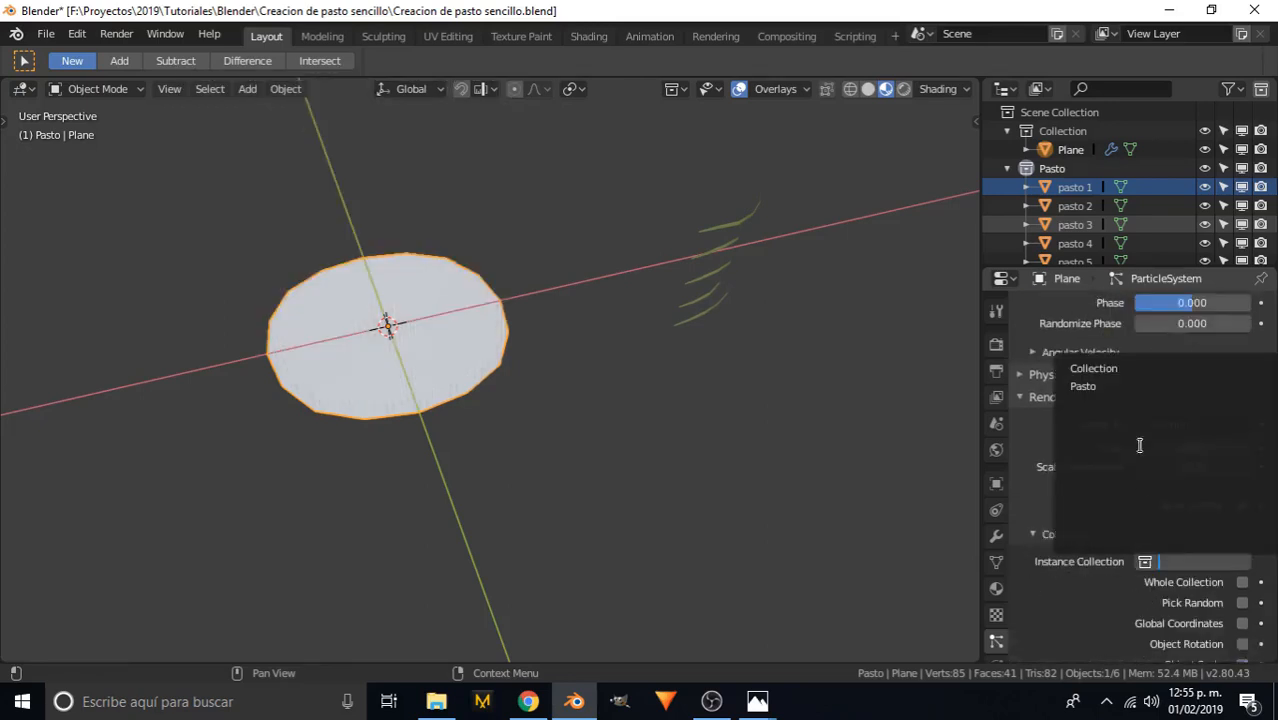
pyautogui.click(1090, 392)
# - Enable Object Rotation for the Pasto instances and set their render scale to 1
pyautogui.scroll(-2, 1163, 578)
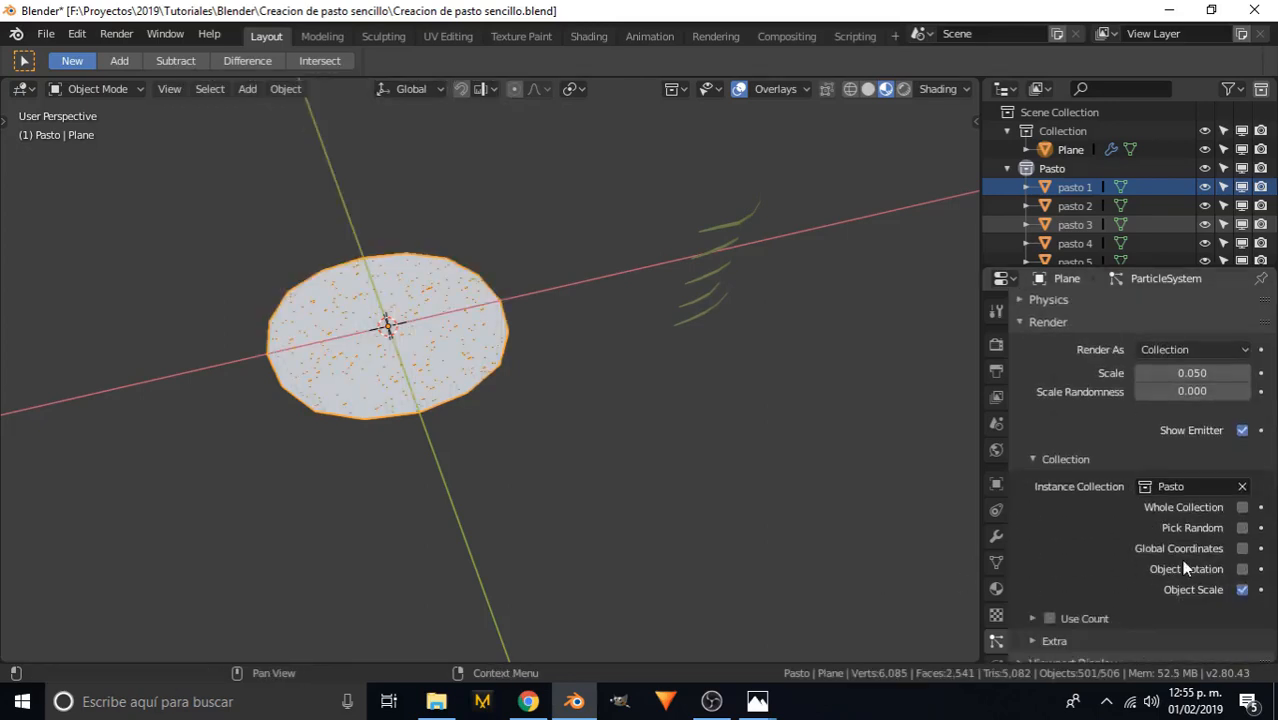
pyautogui.click(1242, 569)
pyautogui.click(1200, 373)
pyautogui.write('1')
pyautogui.press('Return')
pyautogui.moveTo(541, 300); pyautogui.dragTo(520, 330, button='middle')
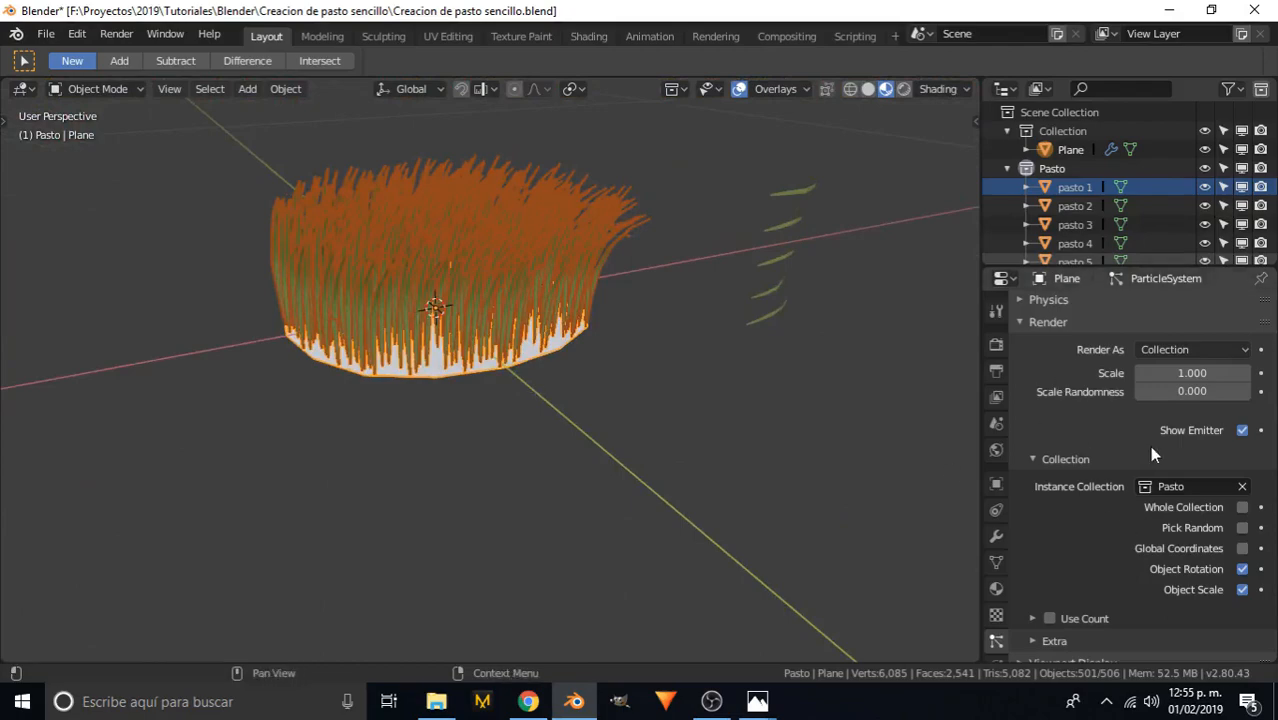
# - Raise the Scale Randomness of the grass instances to 0.664
pyautogui.moveTo(408, 289); pyautogui.dragTo(680, 330, button='middle')
pyautogui.moveTo(1178, 391); pyautogui.dragTo(1226, 391)
pyautogui.moveTo(867, 420); pyautogui.dragTo(760, 440, button='middle')
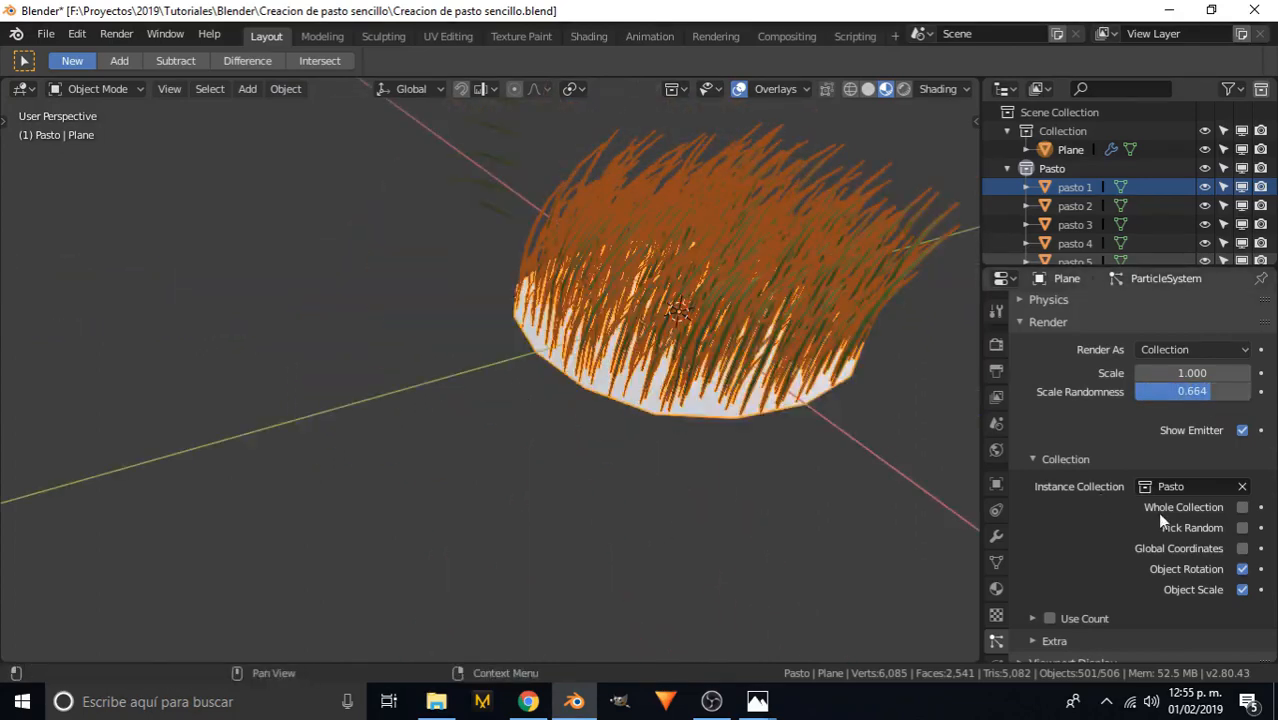
# - Set the particle rotation Phase to -0.207 and Randomize Phase to about 1.293
pyautogui.scroll(5, 1157, 512)
pyautogui.moveTo(1192, 453); pyautogui.dragTo(1180, 453)
pyautogui.moveTo(704, 362); pyautogui.dragTo(646, 364, button='middle')
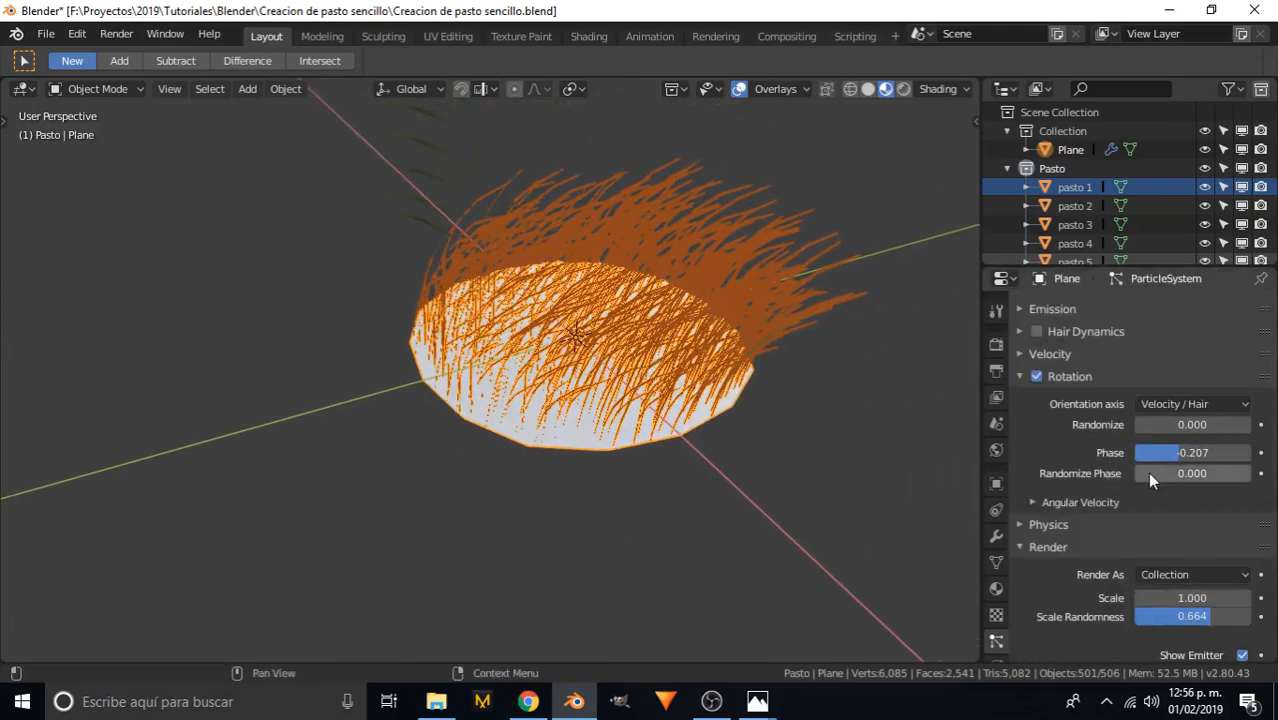
pyautogui.moveTo(1149, 474); pyautogui.dragTo(1213, 474)
pyautogui.click(1211, 474)
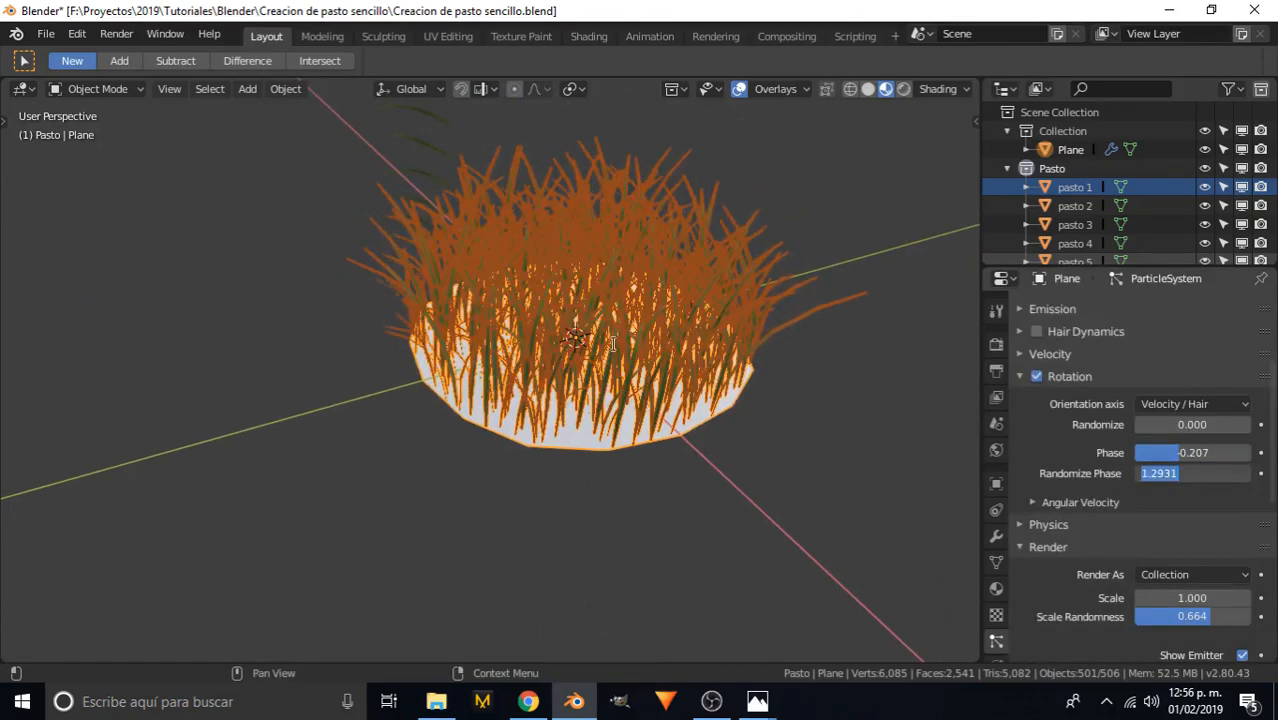
pyautogui.press('Return')
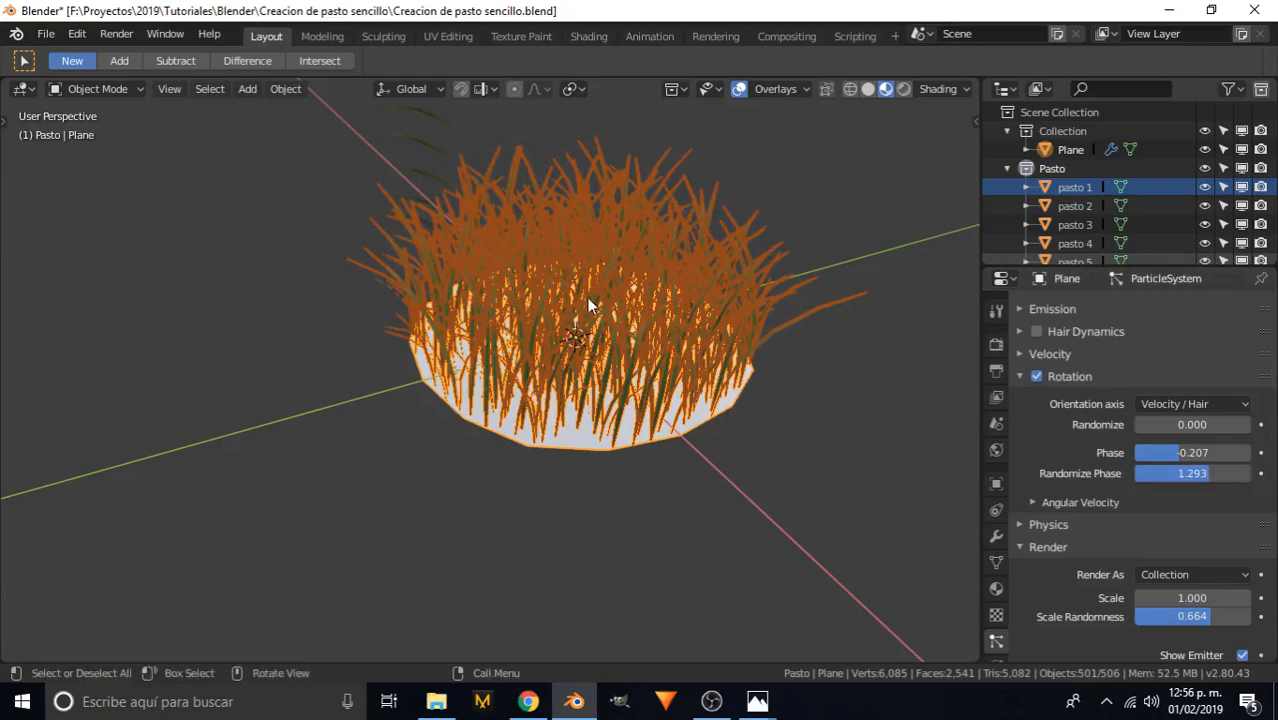
# - Turn off the viewport overlays and view the grass patch without outlines or grid
pyautogui.moveTo(588, 298); pyautogui.dragTo(622, 243, button='middle')
pyautogui.click(741, 92)
pyautogui.moveTo(727, 128); pyautogui.dragTo(512, 417, button='middle')
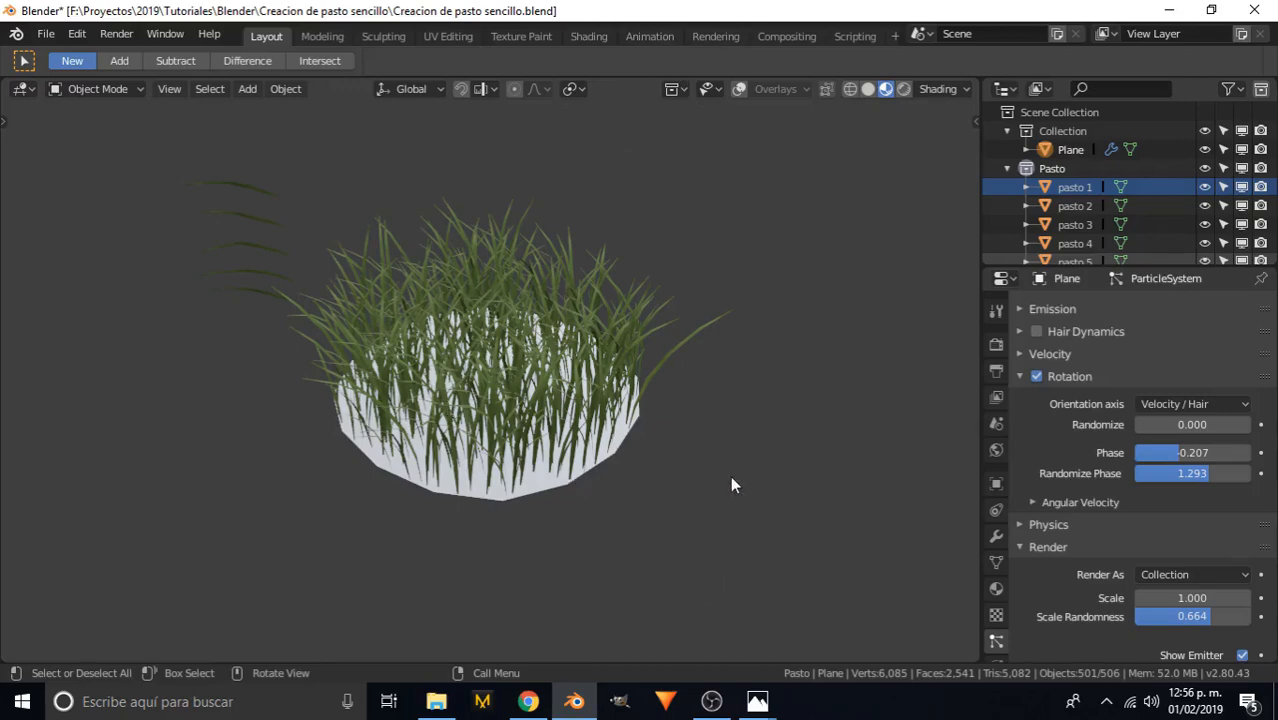
# - Lower the particle rotation's Randomize Phase to 0.776 and inspect the grass from several angles
pyautogui.moveTo(1192, 473)
pyautogui.mouseDown()
pyautogui.moveTo(1138, 473)
pyautogui.moveTo(1168, 473)
pyautogui.mouseUp()
pyautogui.moveTo(744, 412); pyautogui.dragTo(303, 341, button='middle')
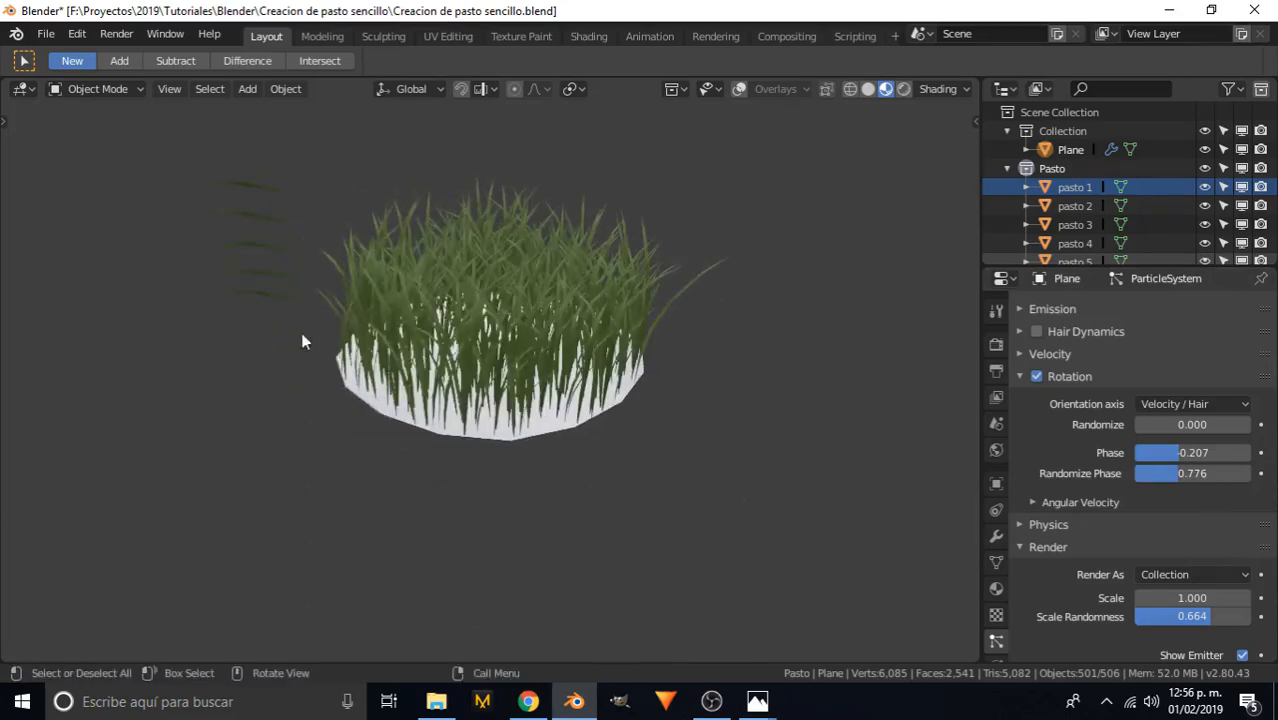
pyautogui.moveTo(474, 225); pyautogui.dragTo(409, 492, button='middle')
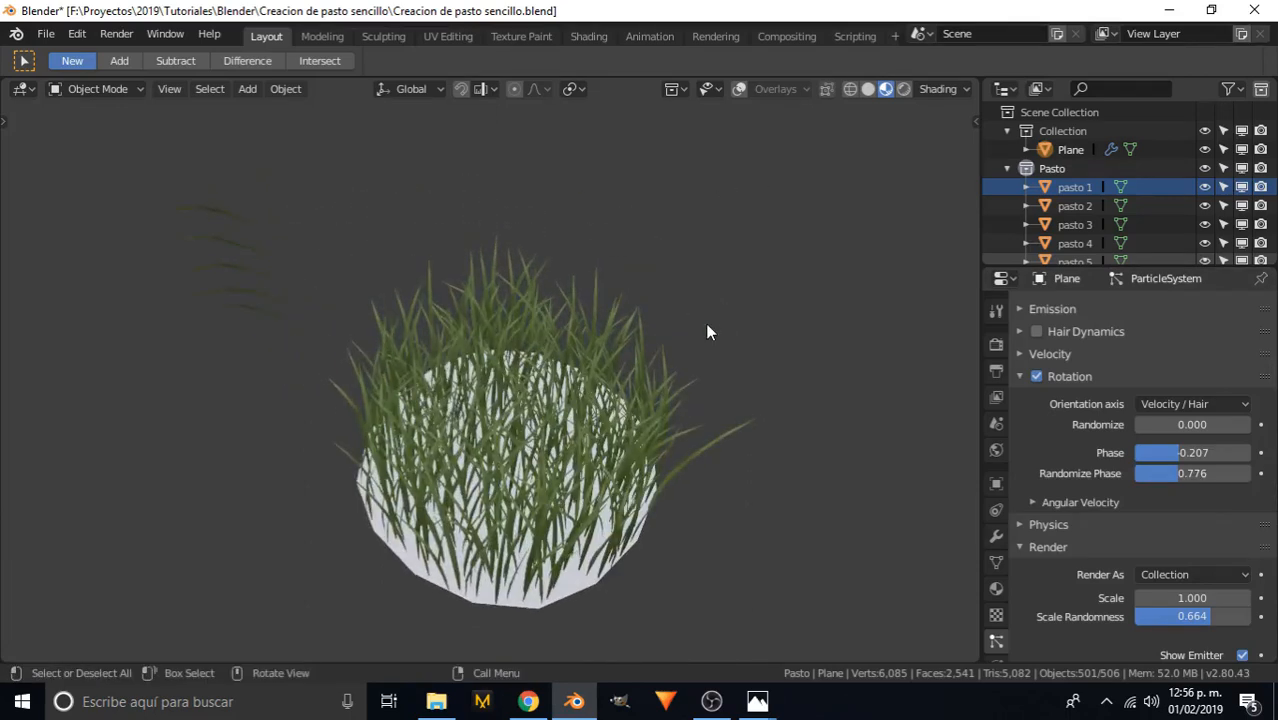
pyautogui.scroll(-2, 670, 345)
pyautogui.moveTo(520, 405); pyautogui.dragTo(508, 375, button='middle')
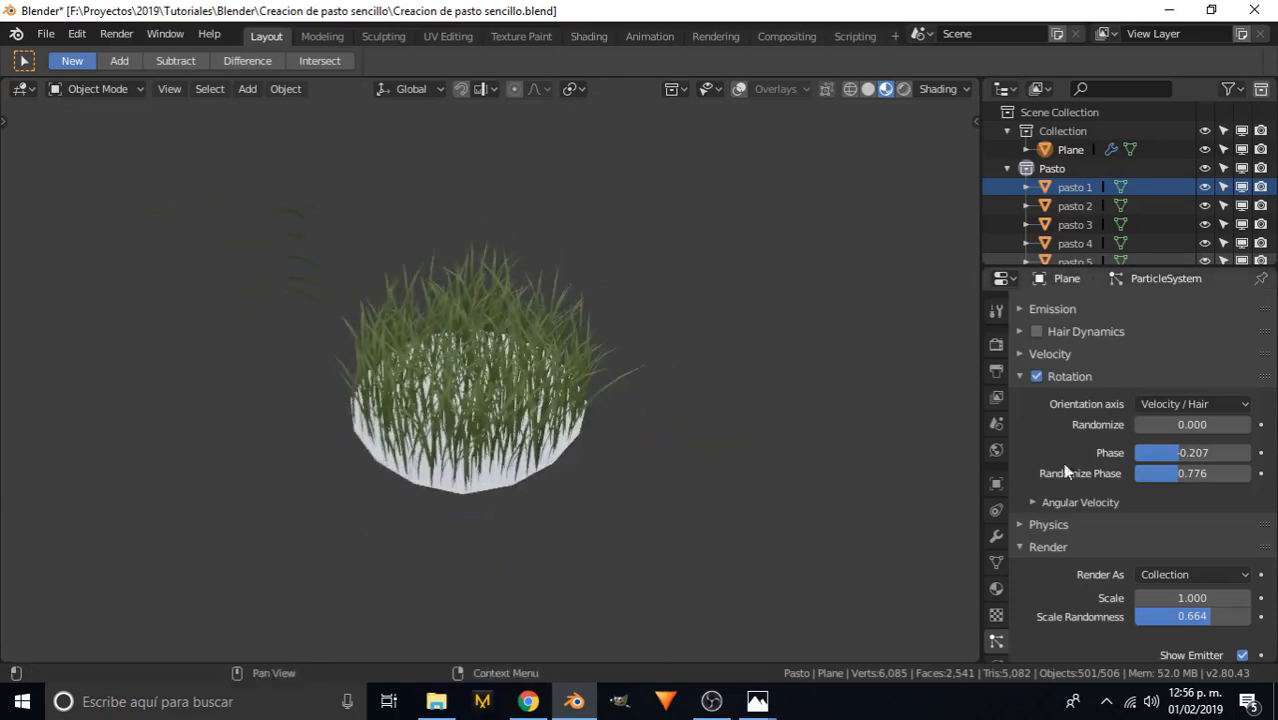
# - Try a Randomize Phase of 2.000 on the grass, and settle on 0.948
pyautogui.moveTo(1181, 473); pyautogui.dragTo(1250, 473)
pyautogui.moveTo(330, 360); pyautogui.dragTo(638, 363, button='middle')
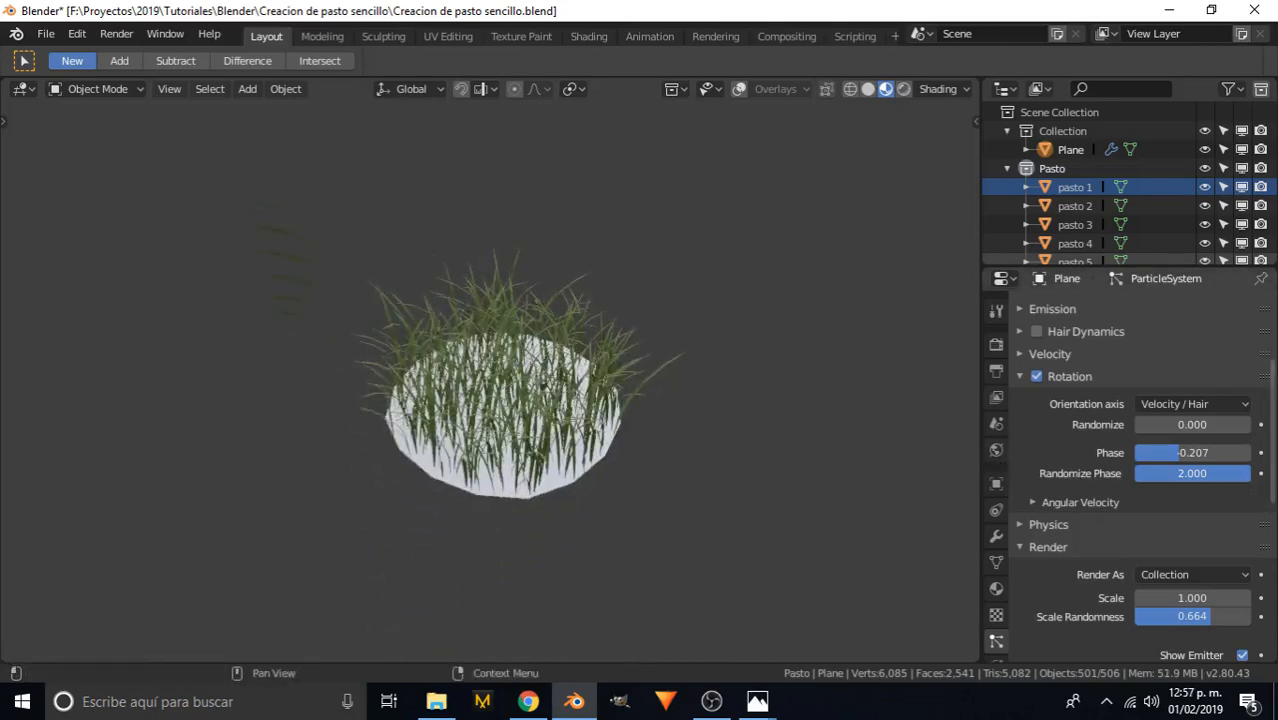
pyautogui.moveTo(1250, 473); pyautogui.dragTo(1189, 473)
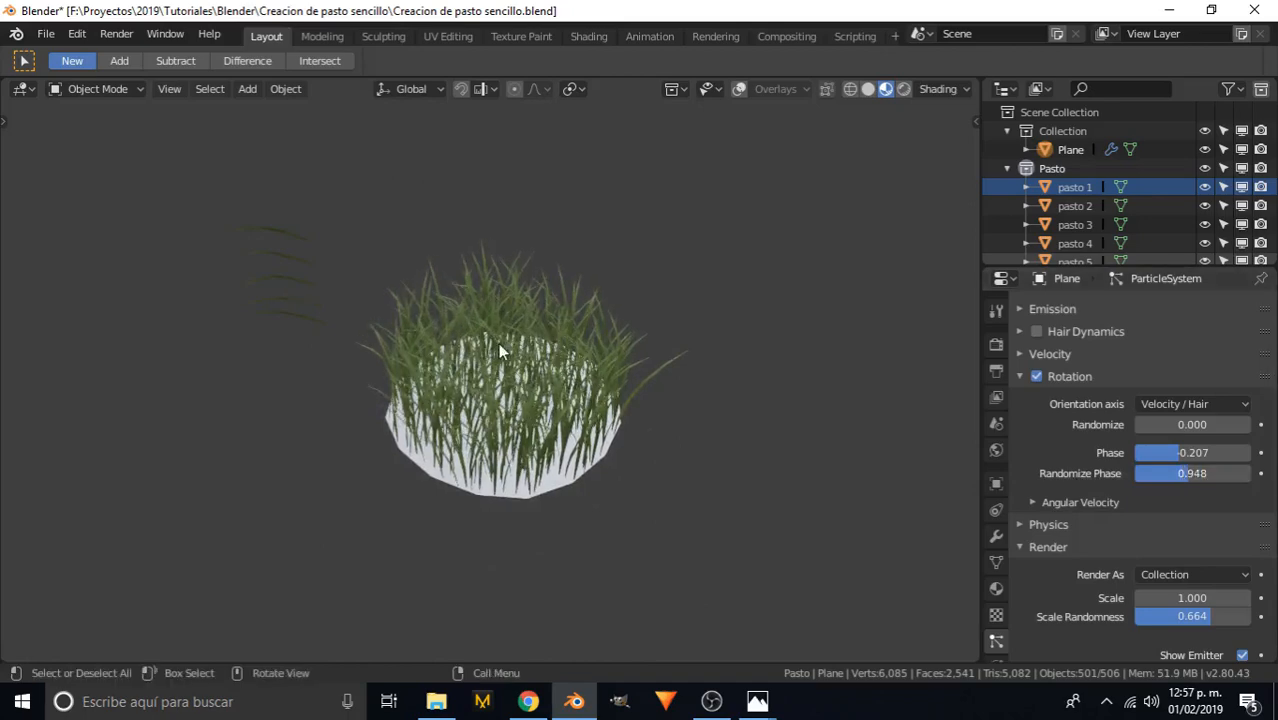
# - Try 200 grass hairs in the particle emission, and settle on a Number of 240
pyautogui.moveTo(593, 391); pyautogui.dragTo(408, 430, button='middle')
pyautogui.scroll(-5, 469, 351)
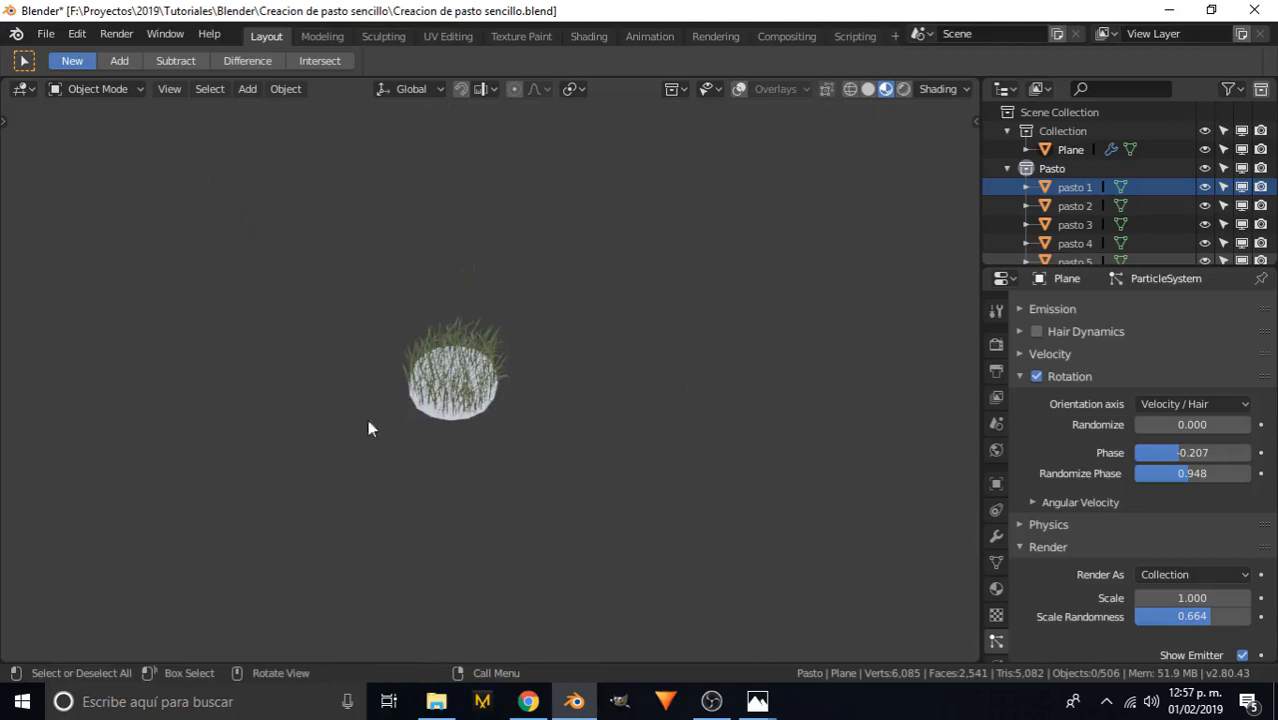
pyautogui.scroll(7, 432, 392)
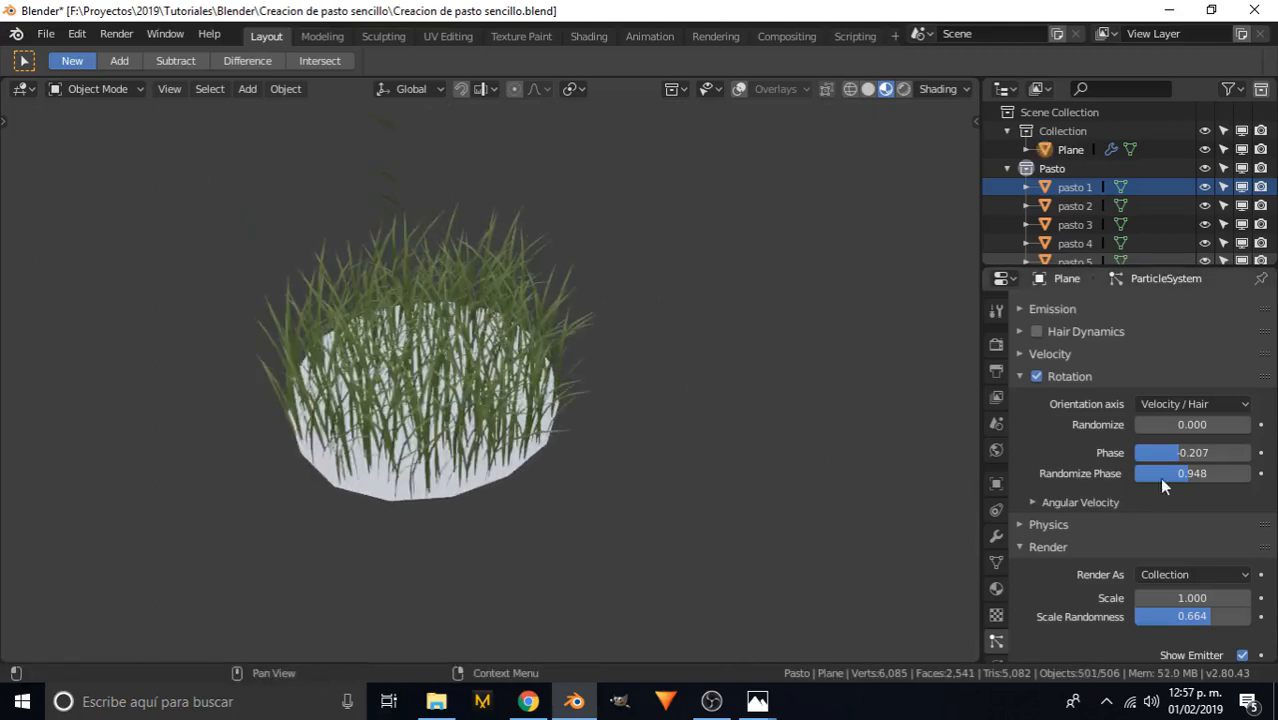
pyautogui.scroll(5, 1078, 447)
pyautogui.click(1056, 464)
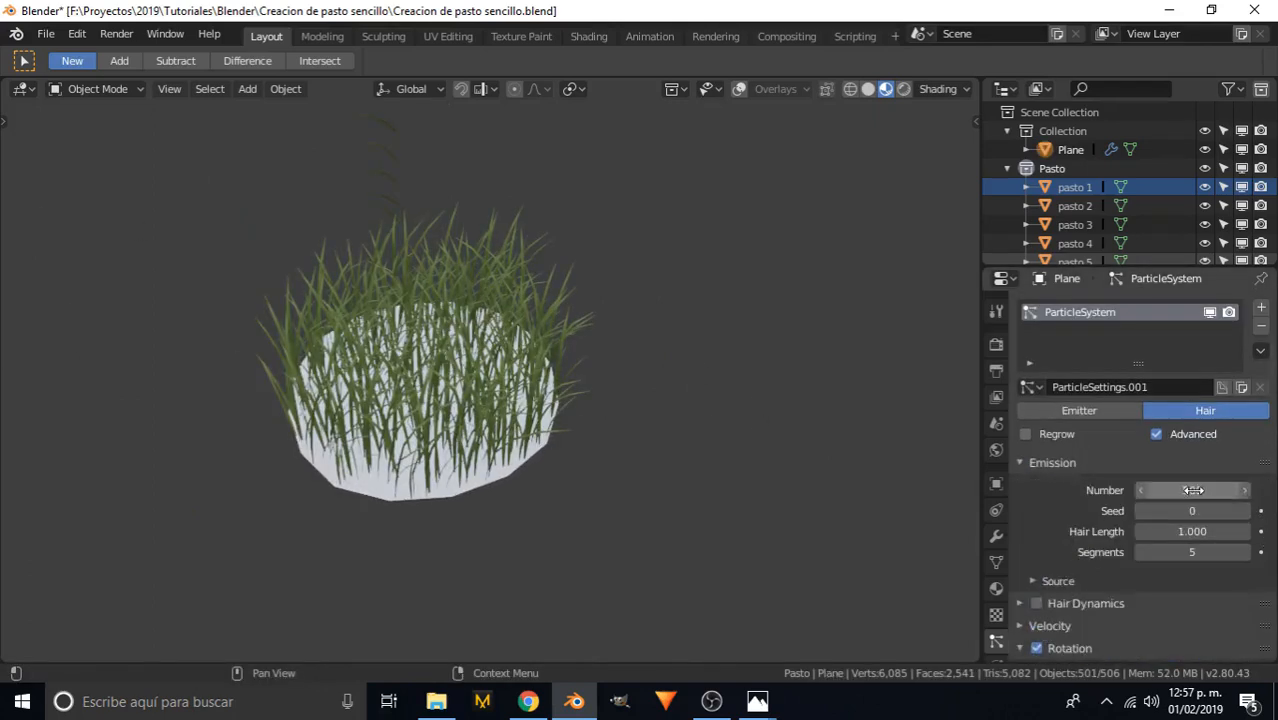
pyautogui.click(1190, 490)
pyautogui.write('200')
pyautogui.press('Return')
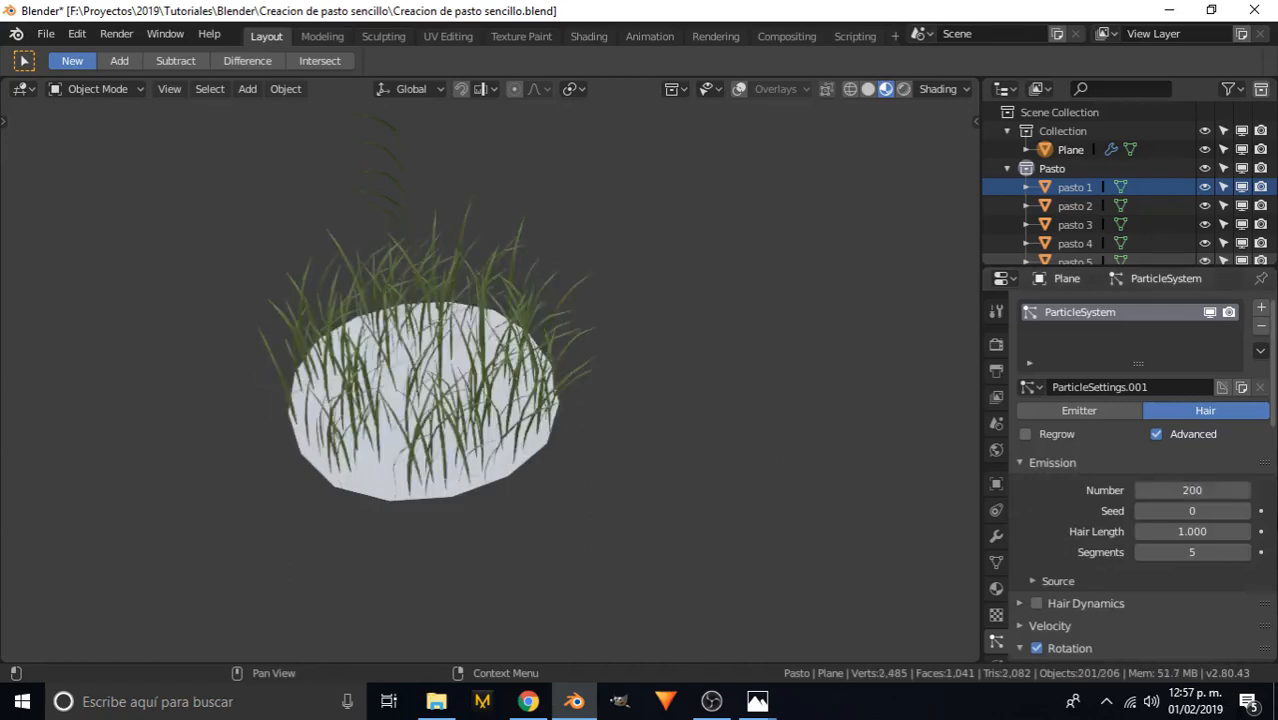
pyautogui.moveTo(480, 400); pyautogui.dragTo(480, 370, button='middle')
pyautogui.click(1181, 489)
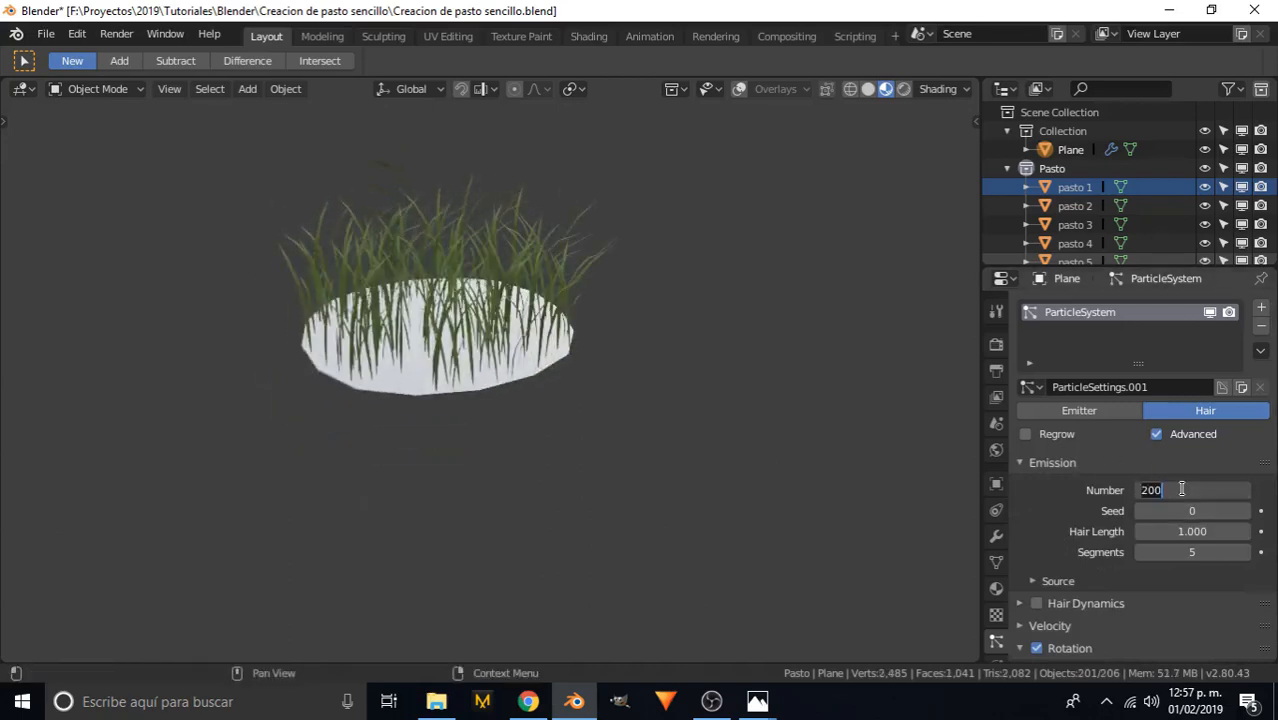
pyautogui.write('240')
pyautogui.press('Return')
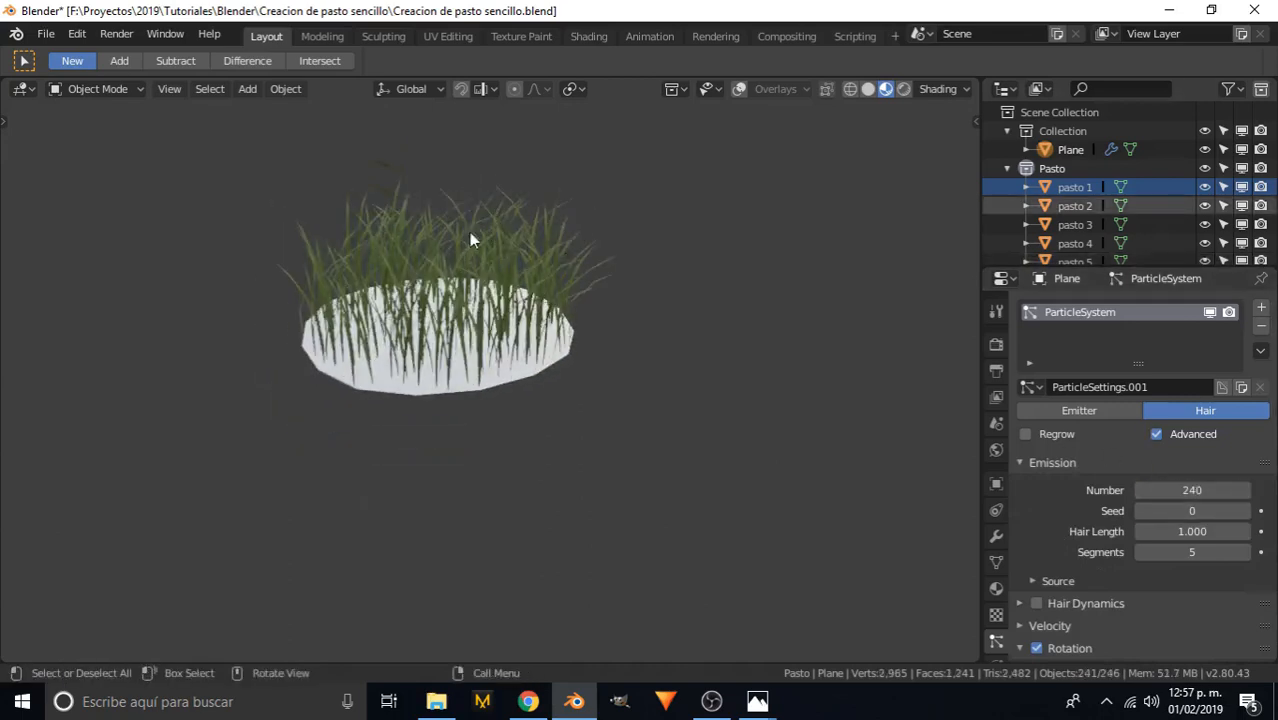
# - Turn the viewport overlays back on and select only the five source grass blades beside the round plane
pyautogui.moveTo(471, 237); pyautogui.dragTo(560, 300, button='middle')
pyautogui.scroll(5, 593, 221)
pyautogui.scroll(-4, 603, 297)
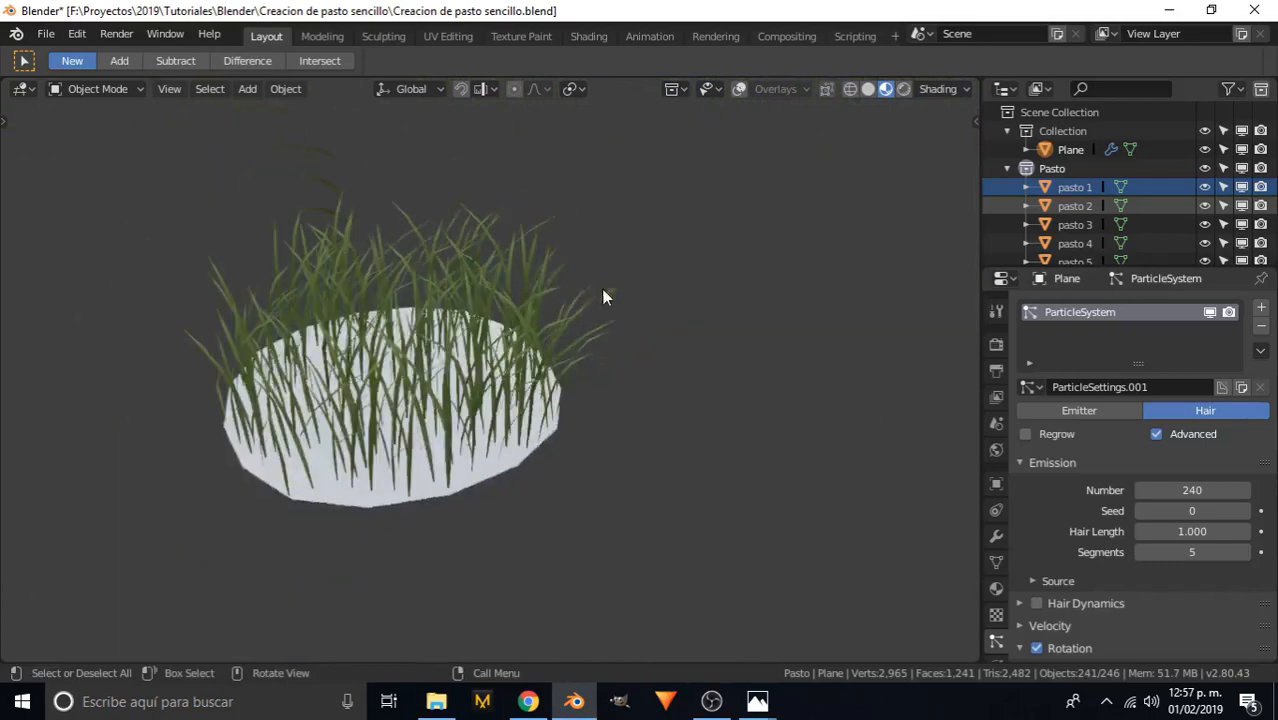
pyautogui.moveTo(488, 284); pyautogui.dragTo(494, 309, button='middle')
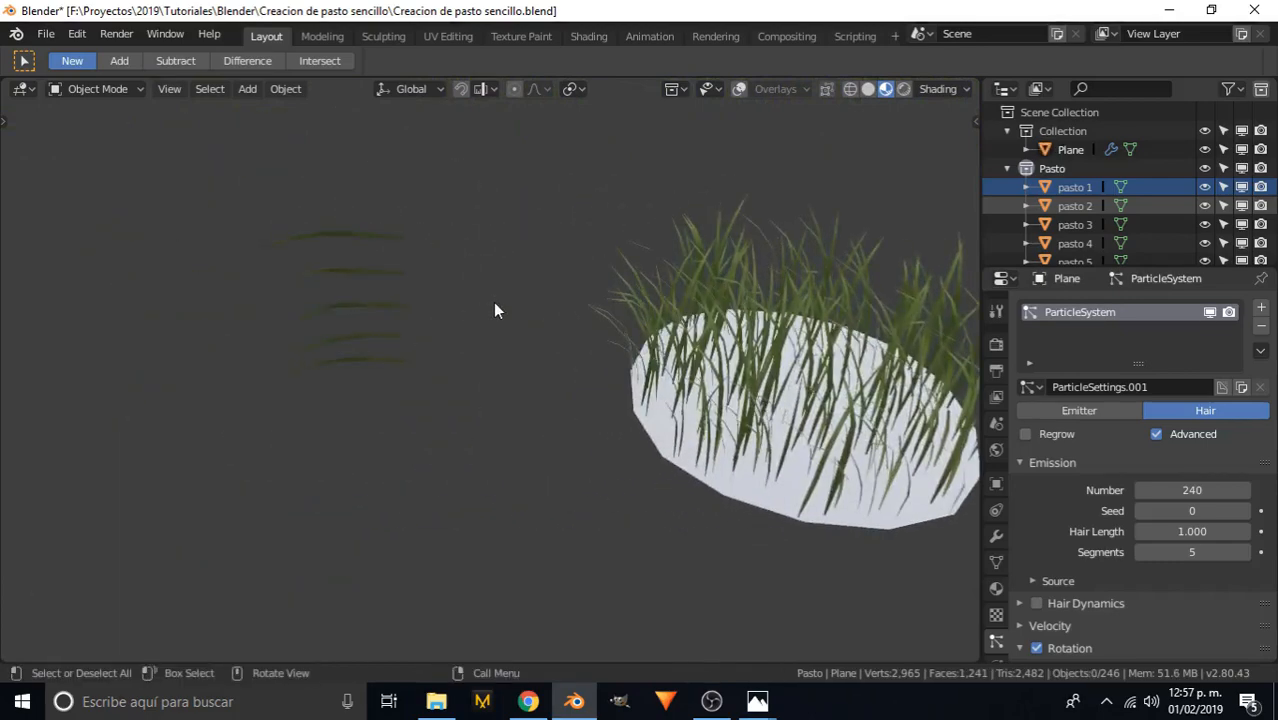
pyautogui.press('c')
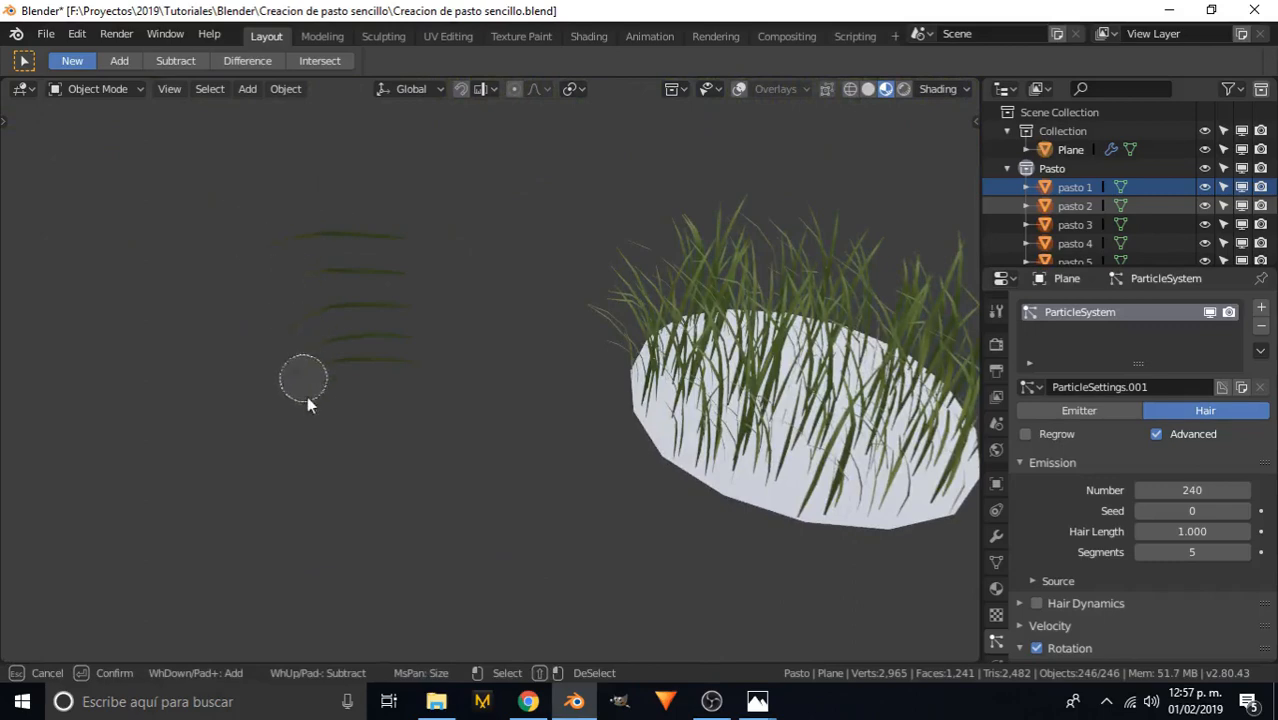
pyautogui.press('Escape')
pyautogui.click(740, 89)
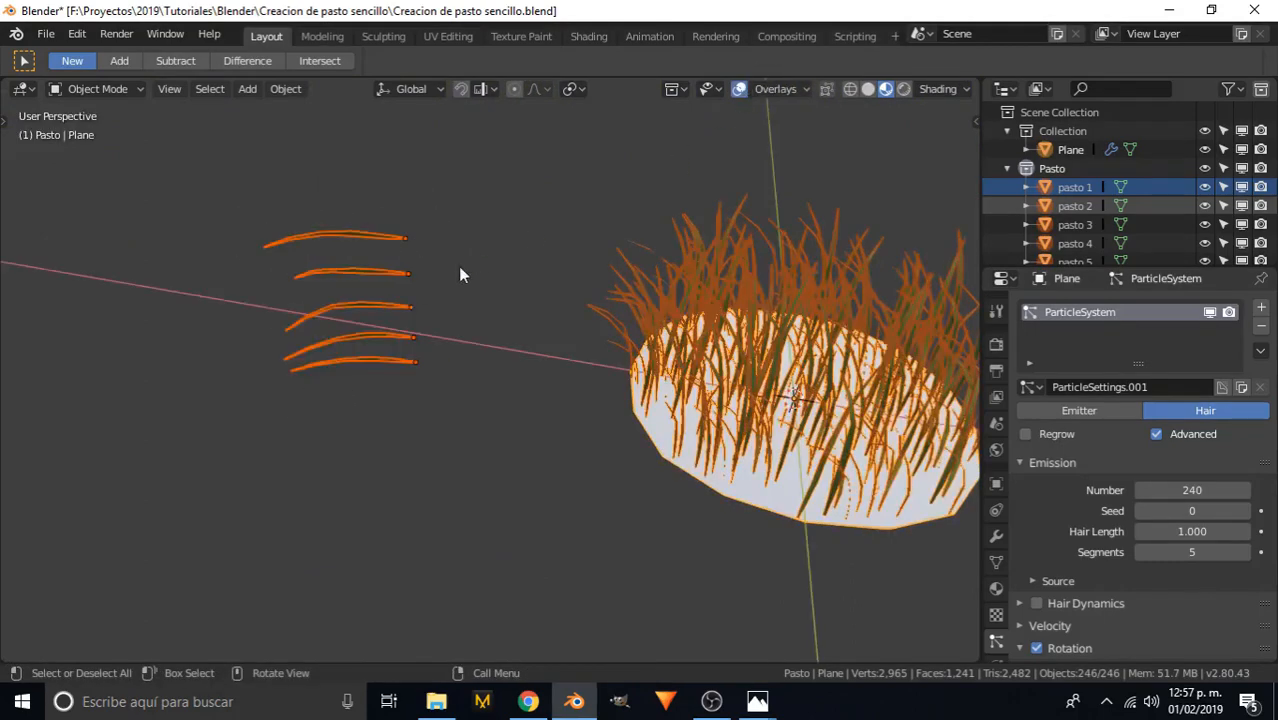
pyautogui.hotkey('alt', 'a')
pyautogui.press('c')
pyautogui.moveTo(399, 228); pyautogui.dragTo(428, 420)
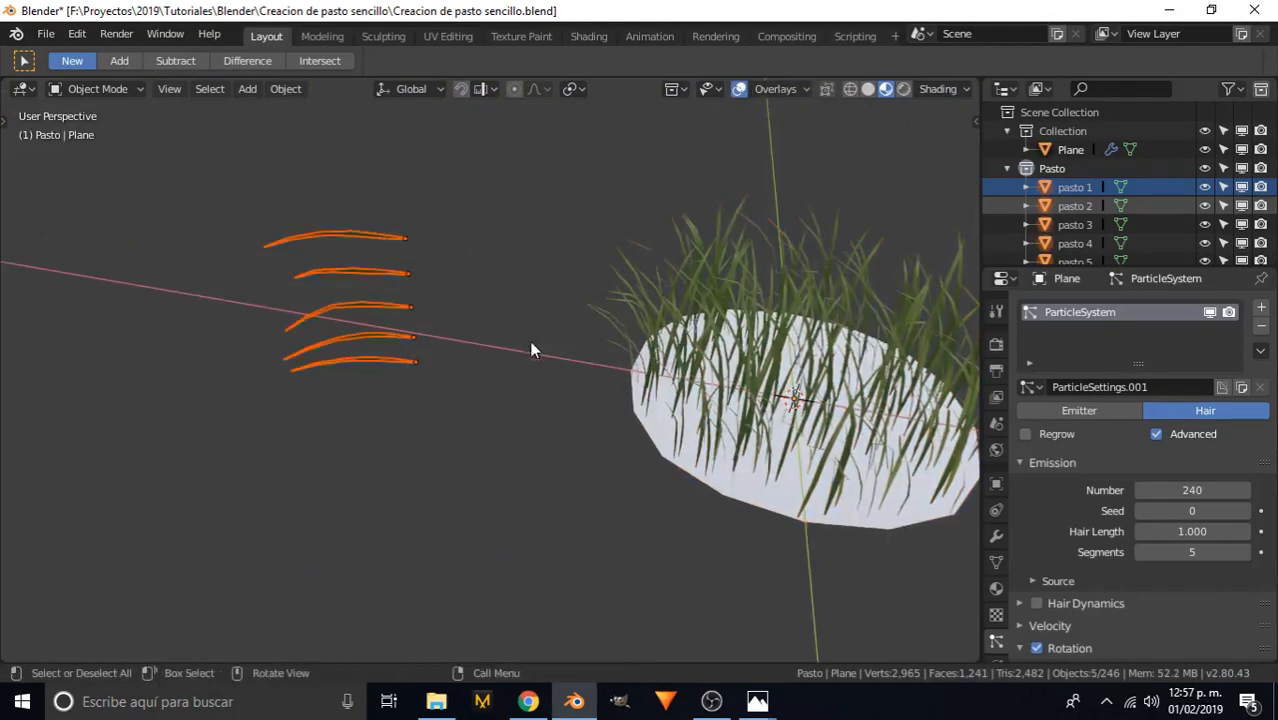
pyautogui.press('Escape')
# - Set the pivot point to Individual Origins and make the five selected blades narrower along global Z
pyautogui.moveTo(531, 348); pyautogui.dragTo(482, 229, button='middle')
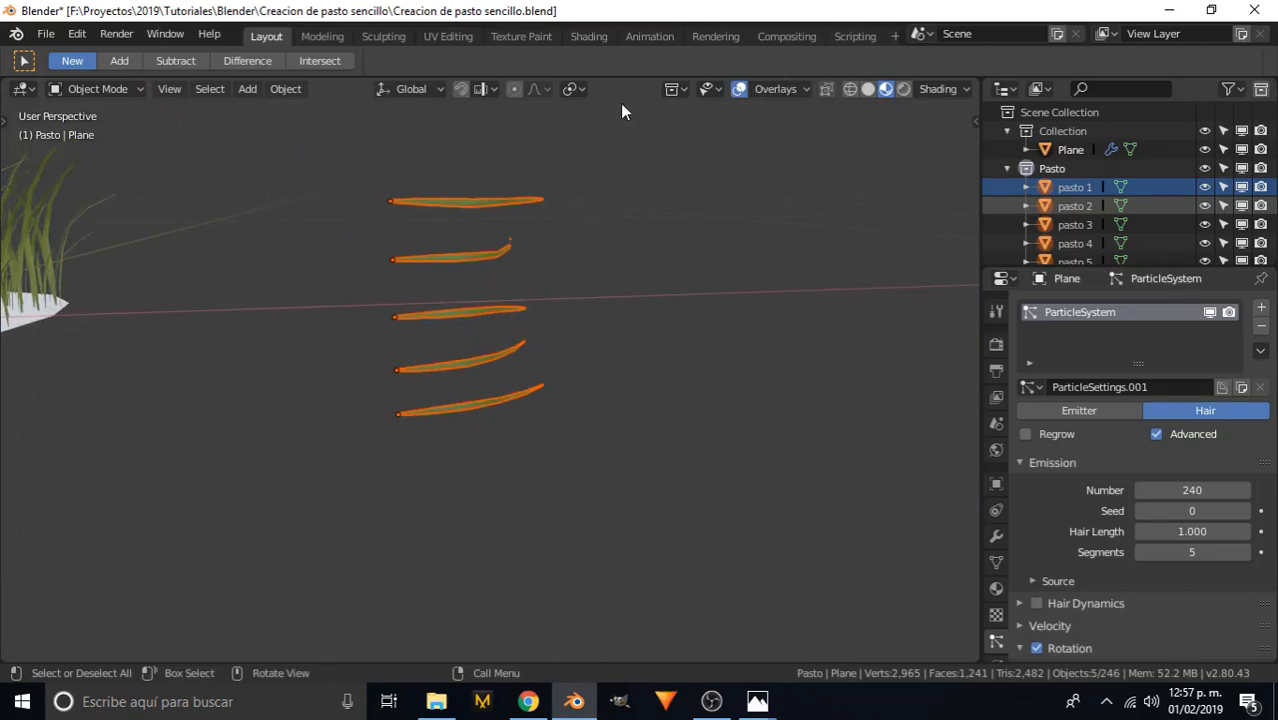
pyautogui.click(576, 89)
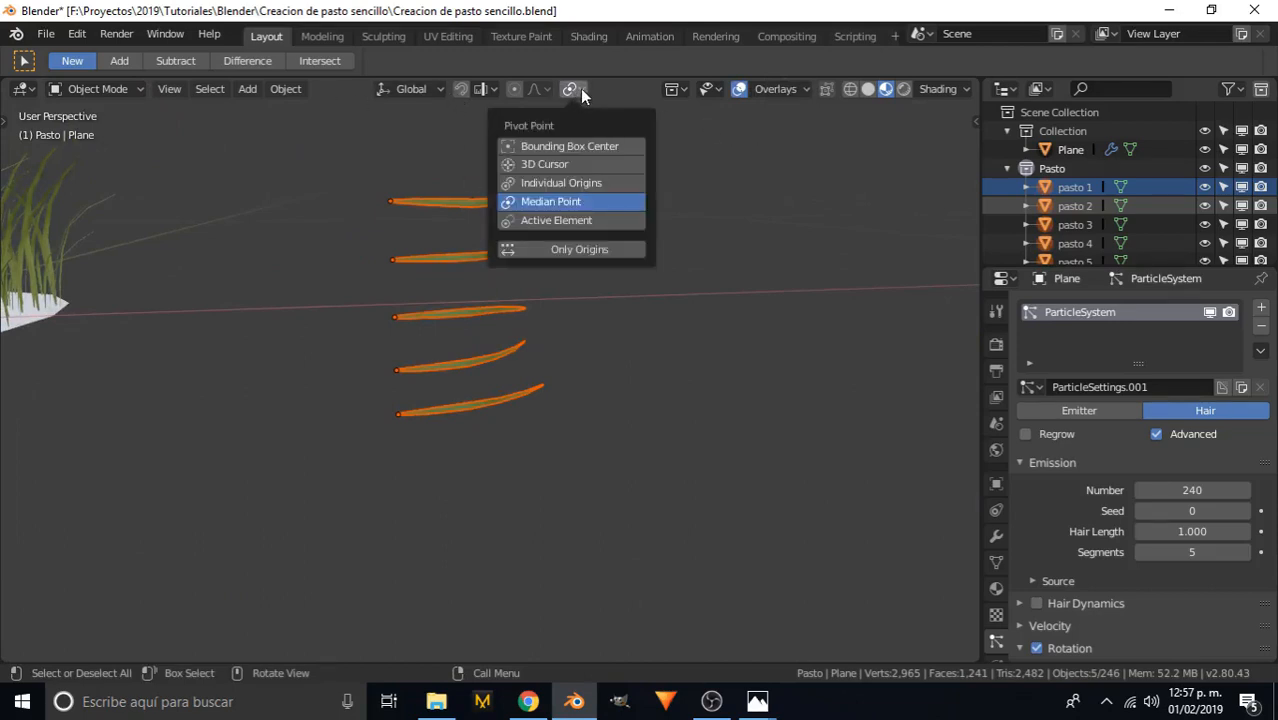
pyautogui.click(558, 186)
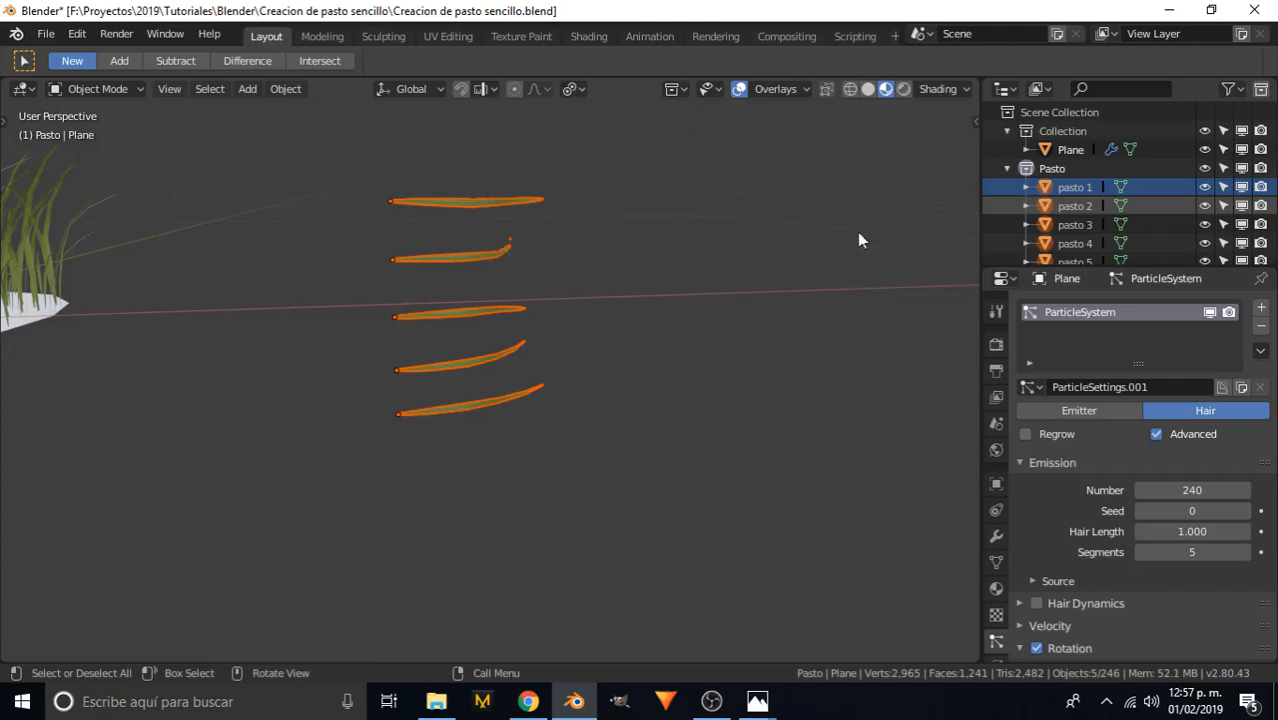
pyautogui.press('s')
pyautogui.press('z')
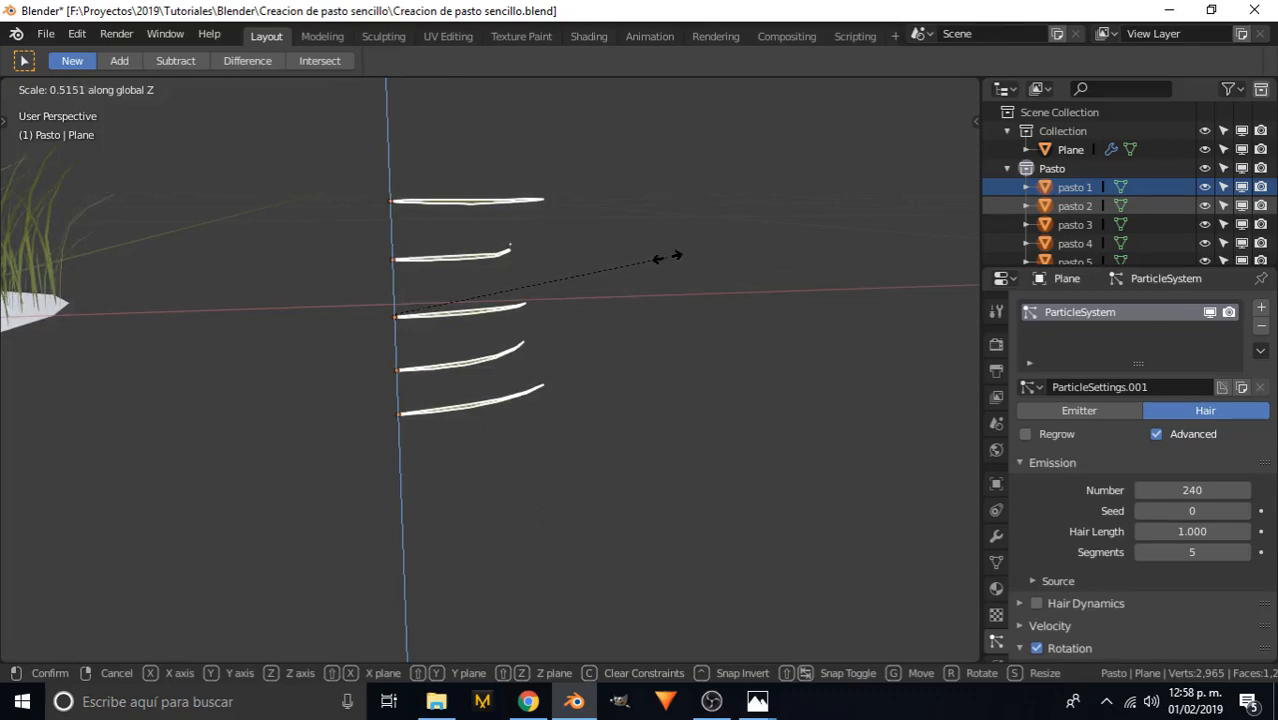
pyautogui.click(731, 237)
pyautogui.press('s')
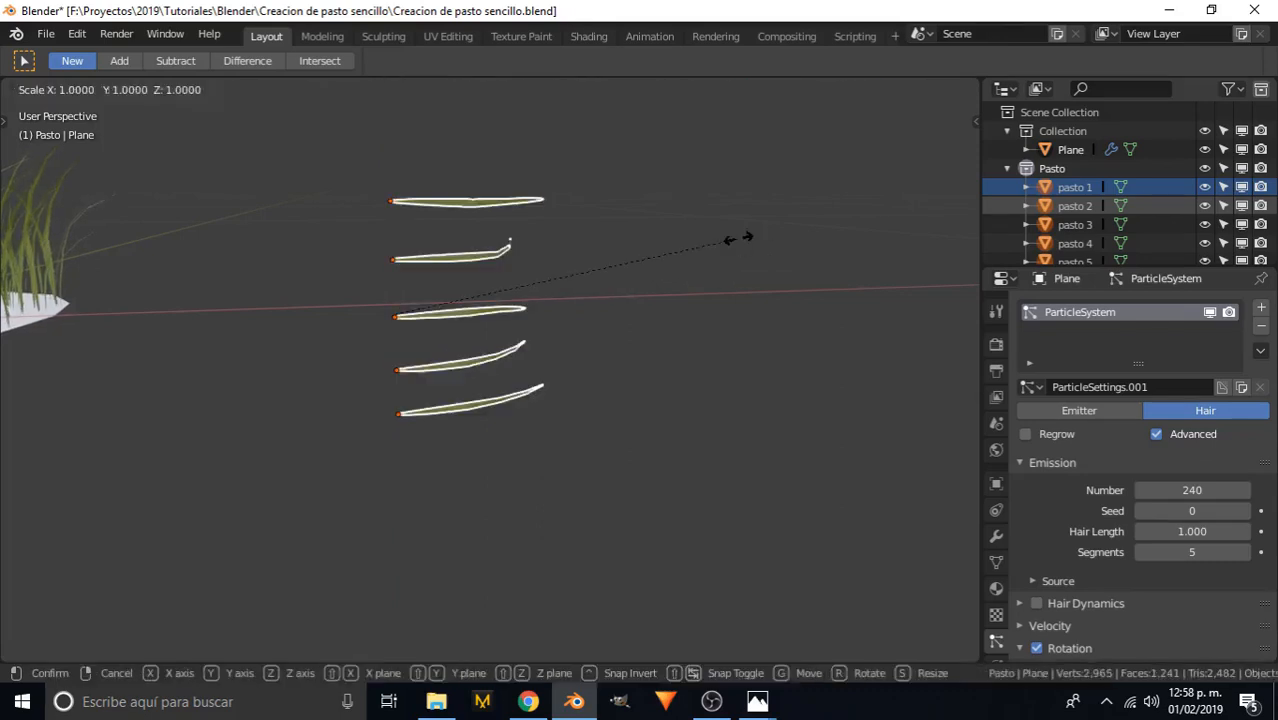
pyautogui.press('z')
pyautogui.click(658, 246)
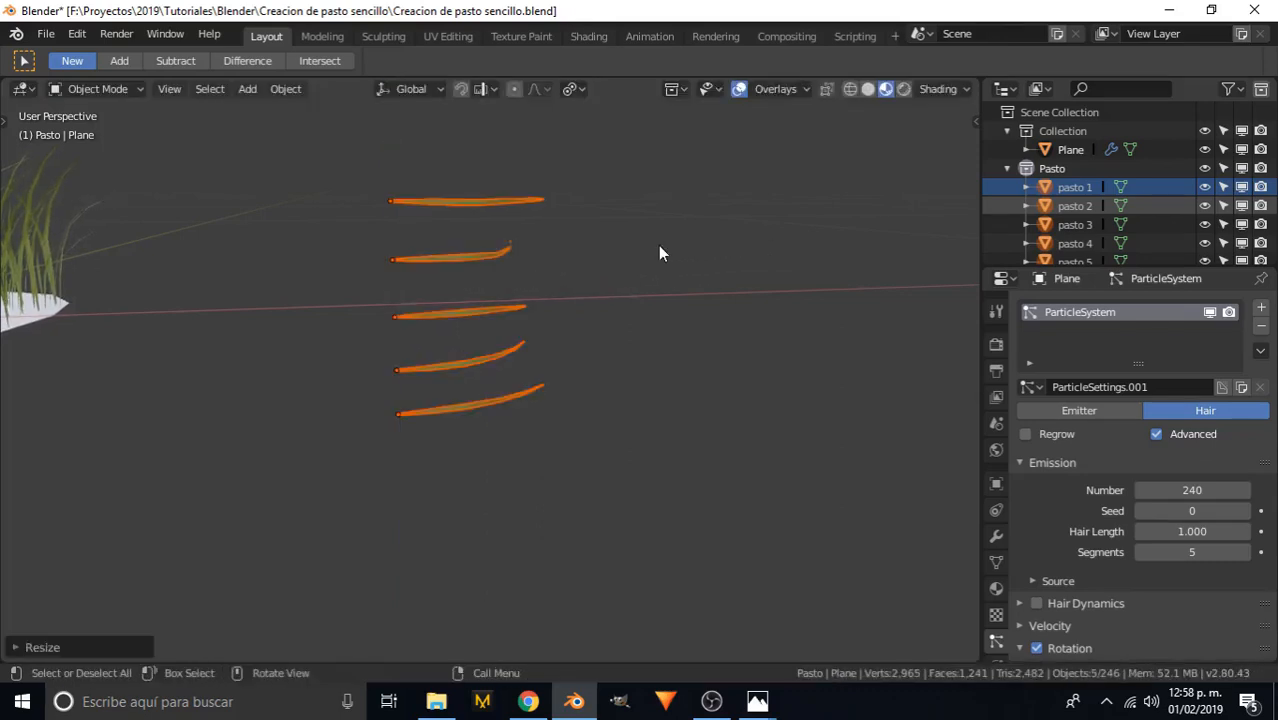
pyautogui.click(658, 250)
# - Save the Blender file and deselect all objects
pyautogui.moveTo(658, 250); pyautogui.dragTo(607, 290, button='middle')
pyautogui.press('a')
pyautogui.hotkey('ctrl', 's')
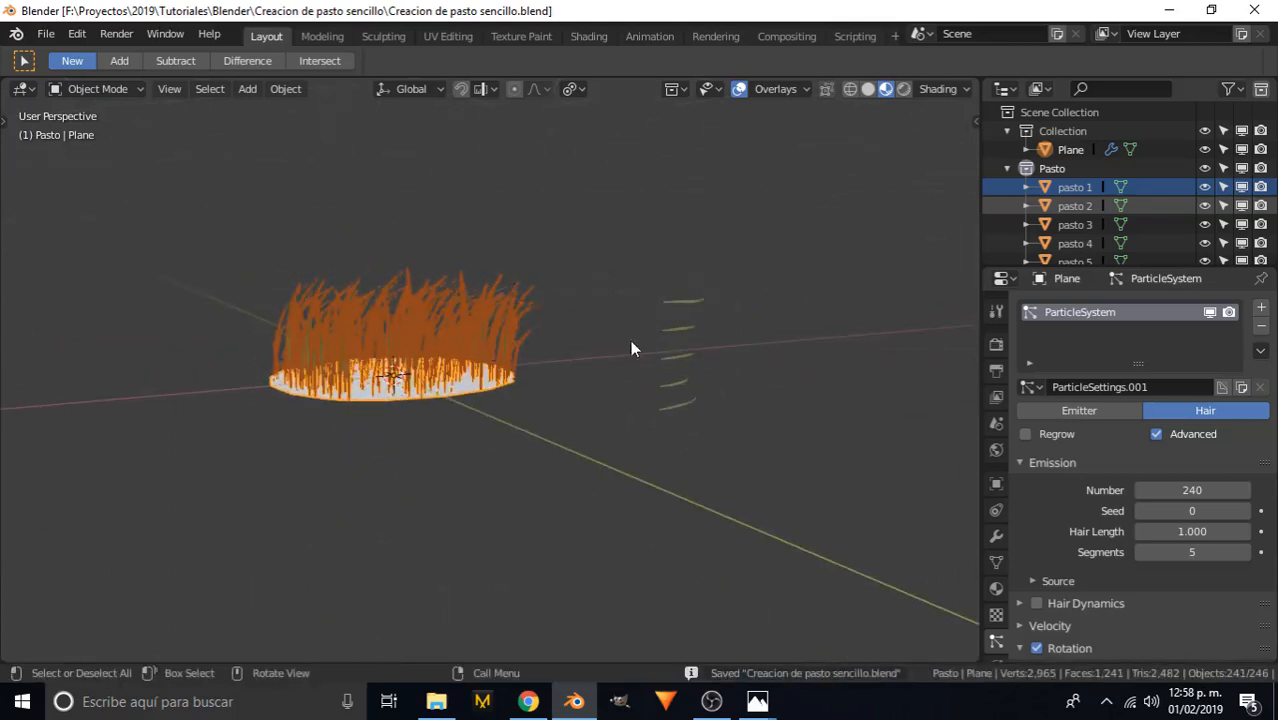
pyautogui.hotkey('alt', 'a')
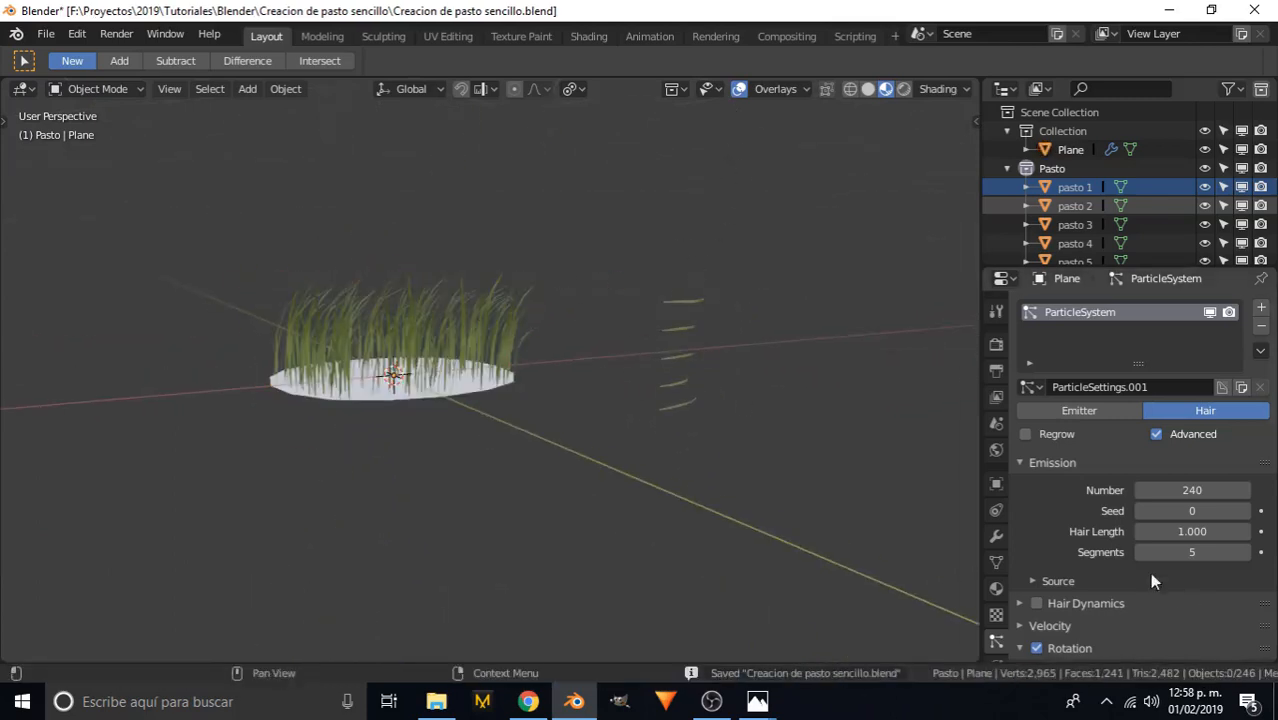
# - Collapse the Emission and Rotation settings and raise the particle render's Scale Randomness to 0.853
pyautogui.click(1036, 462)
pyautogui.scroll(-2, 1086, 540)
pyautogui.click(1066, 416)
pyautogui.moveTo(428, 365); pyautogui.dragTo(426, 466, button='middle')
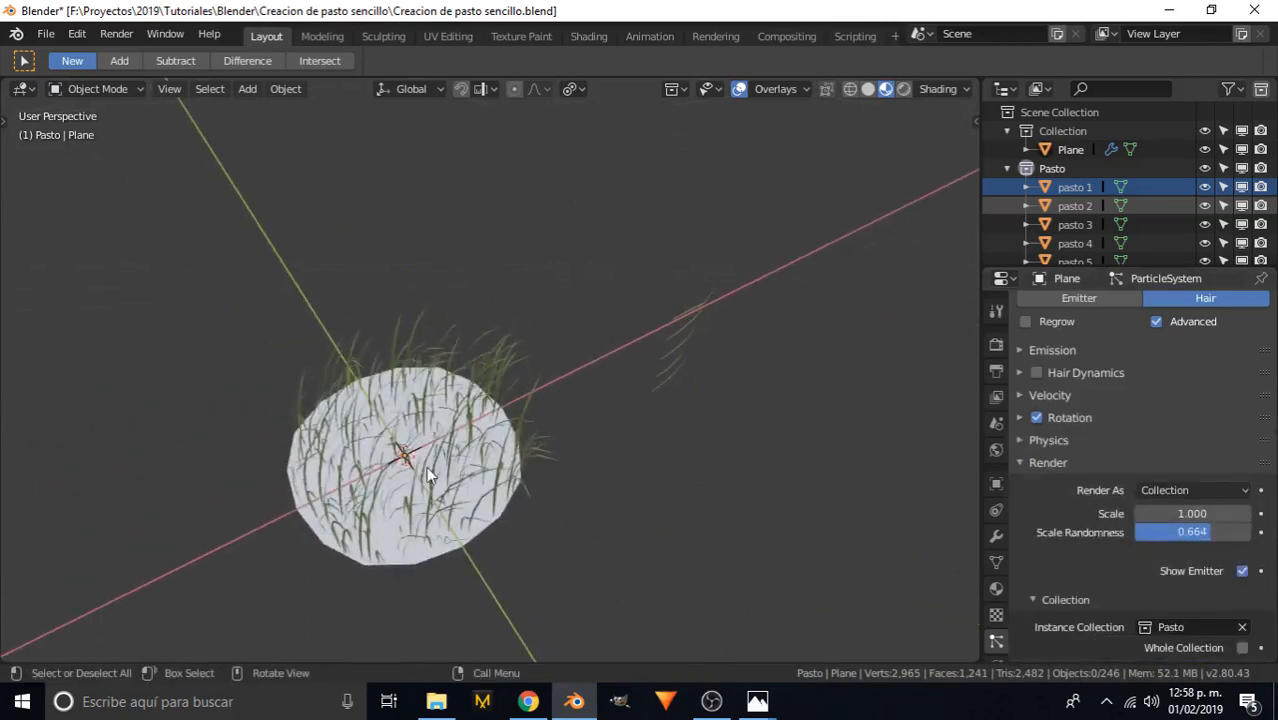
pyautogui.press('a')
pyautogui.scroll(-3, 1126, 500)
pyautogui.moveTo(1200, 419); pyautogui.dragTo(1232, 419)
pyautogui.moveTo(620, 470); pyautogui.dragTo(740, 440, button='middle')
pyautogui.scroll(3, 1133, 470)
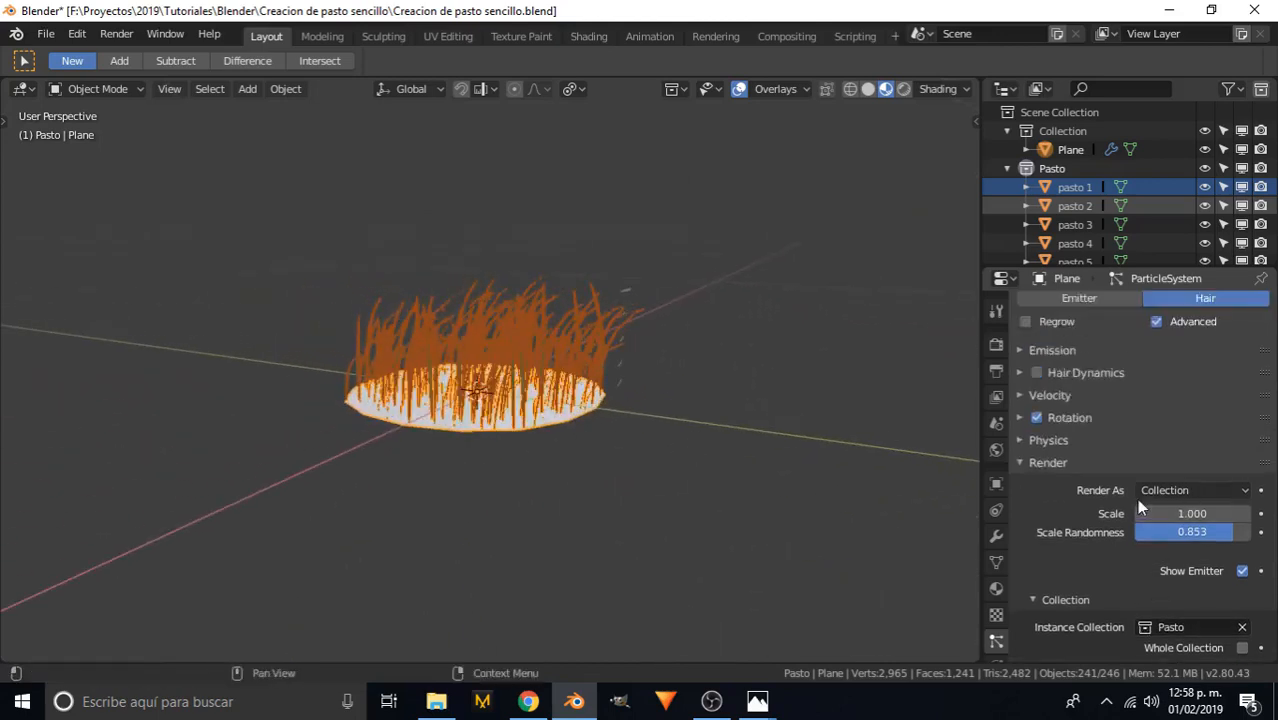
# - Collapse the particle Render settings and view the grass from the front in orthographic projection
pyautogui.scroll(-4, 1136, 497)
pyautogui.scroll(5, 1120, 450)
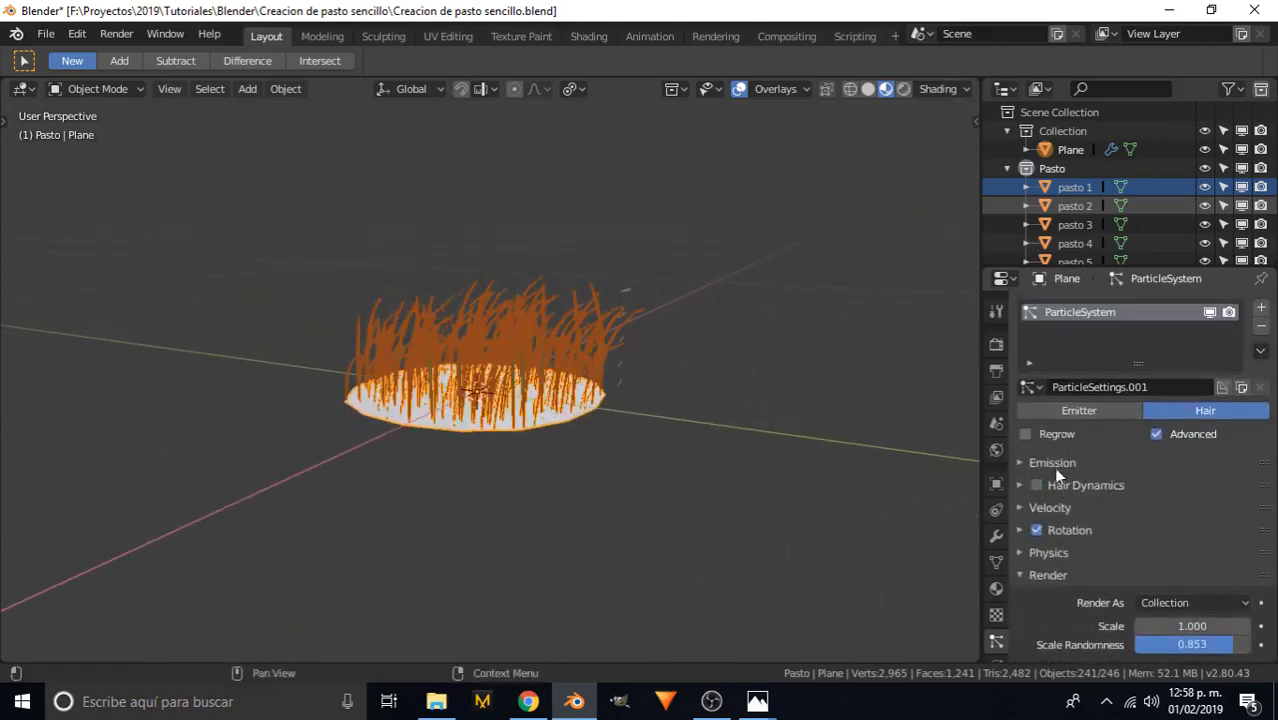
pyautogui.click(1040, 577)
pyautogui.press('KP_1')
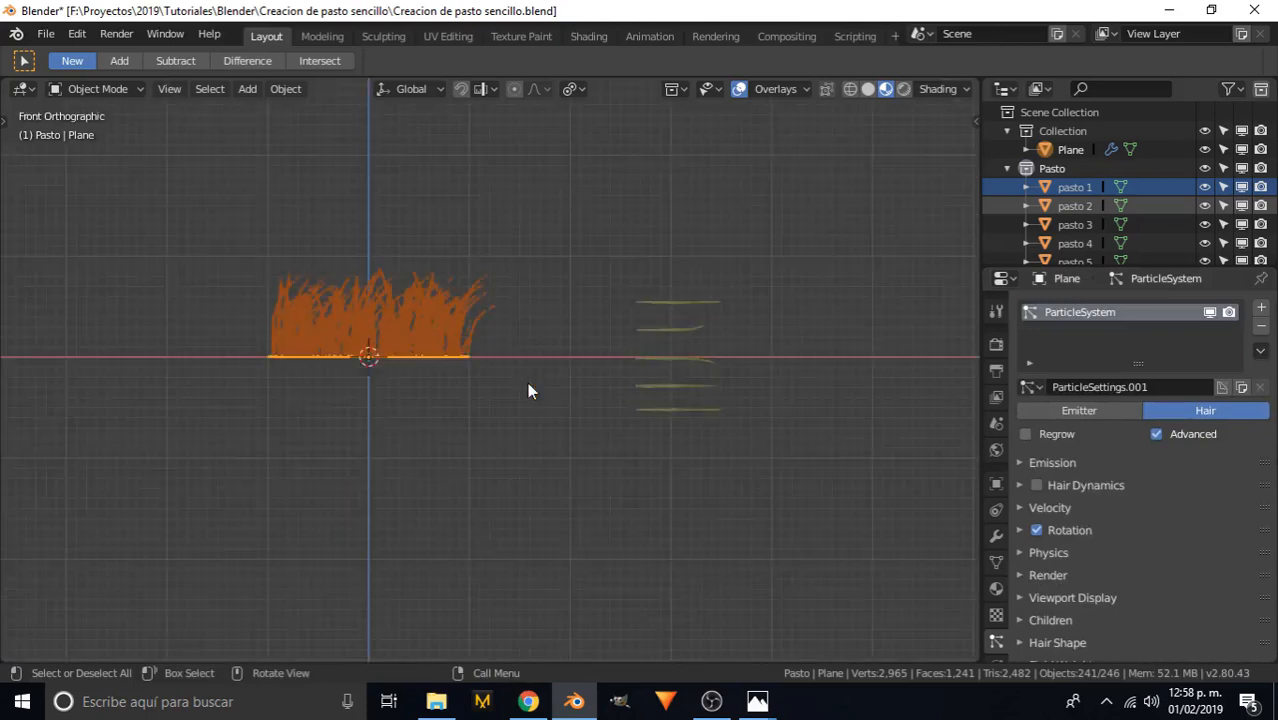
# - Convert the plane's hair particle system into real grass blade objects
pyautogui.scroll(3, 530, 411)
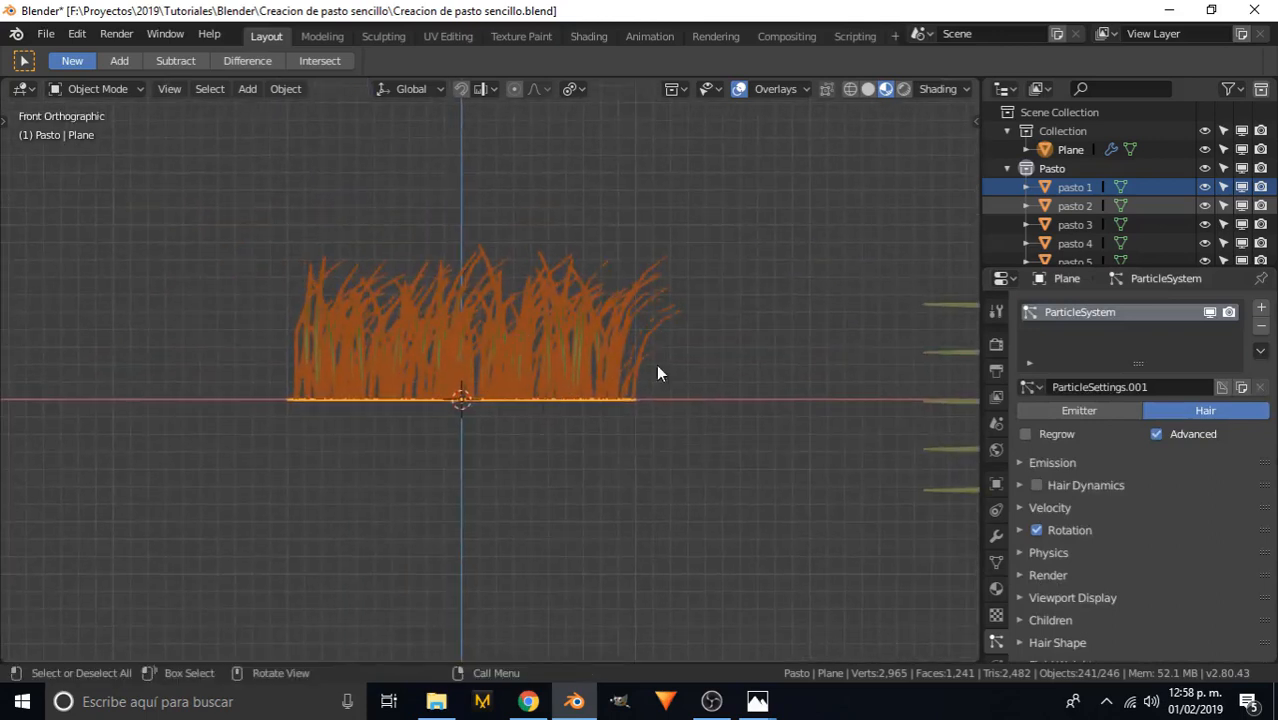
pyautogui.click(996, 537)
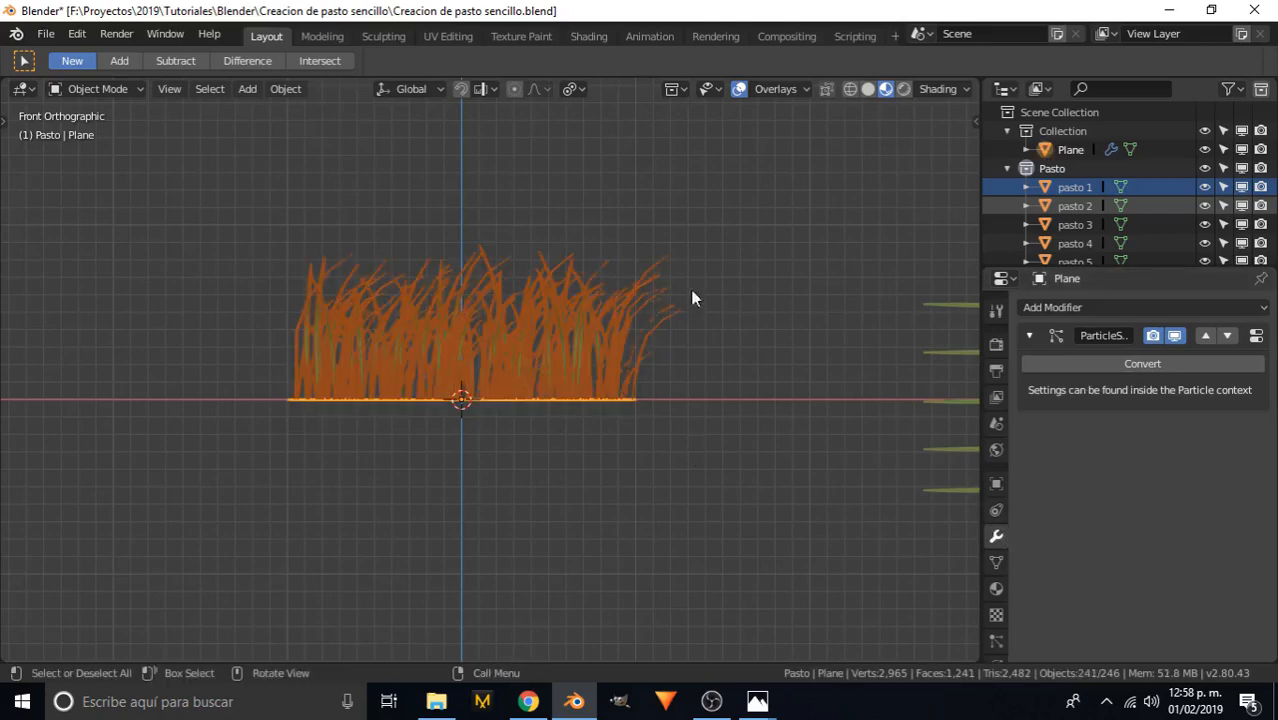
pyautogui.scroll(2, 508, 342)
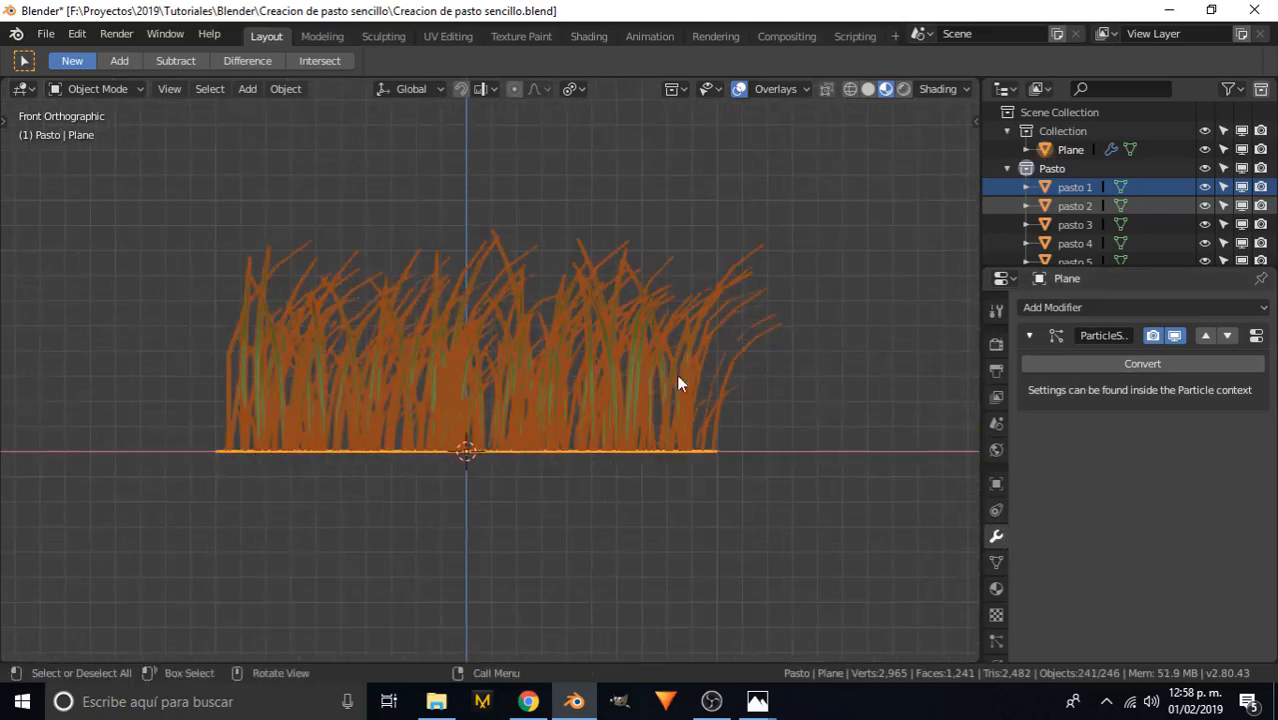
pyautogui.click(1118, 364)
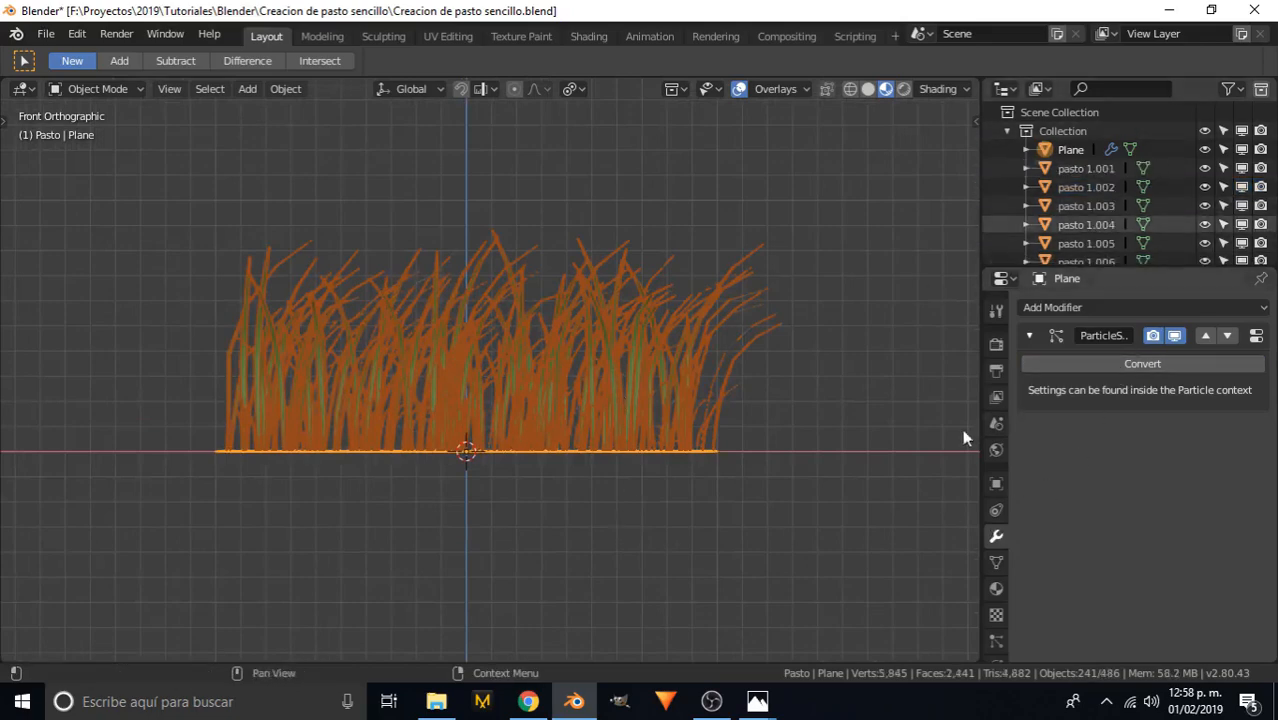
# - Move the emitter plane with its particle grass along the negative X axis, clear of the converted blades
pyautogui.scroll(-4, 594, 282)
pyautogui.scroll(-10, 1149, 201)
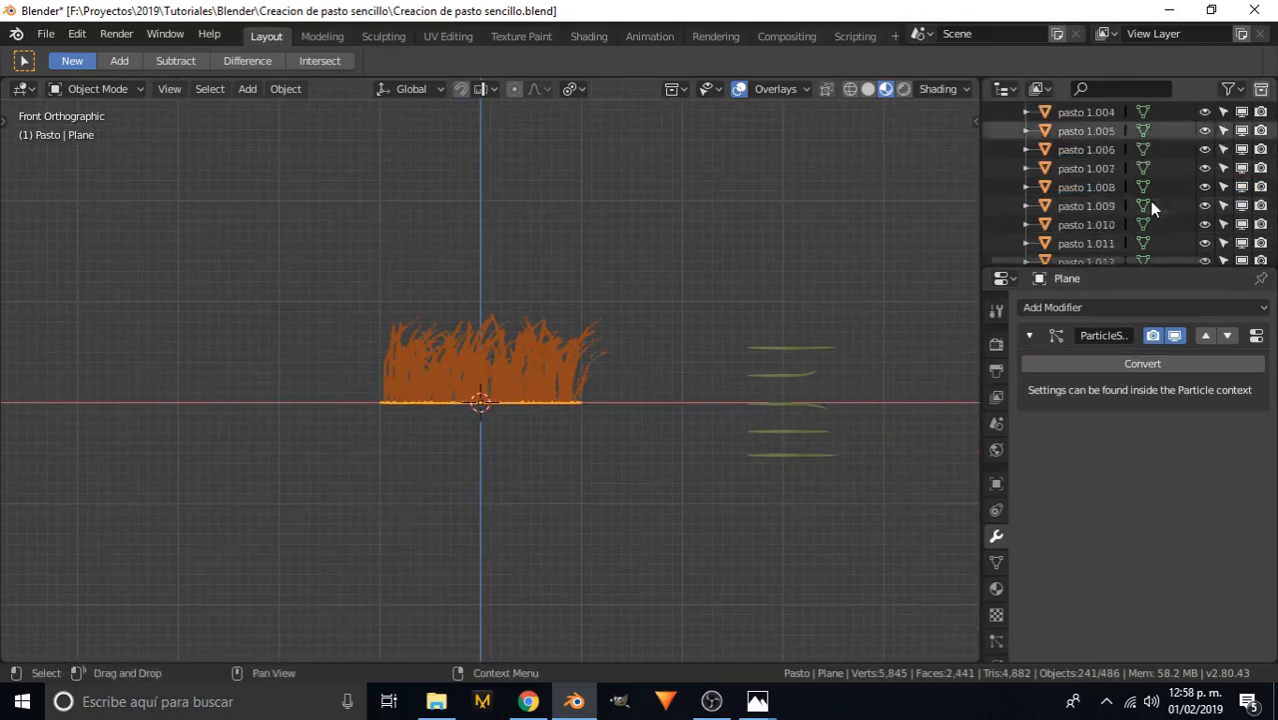
pyautogui.scroll(15, 1220, 195)
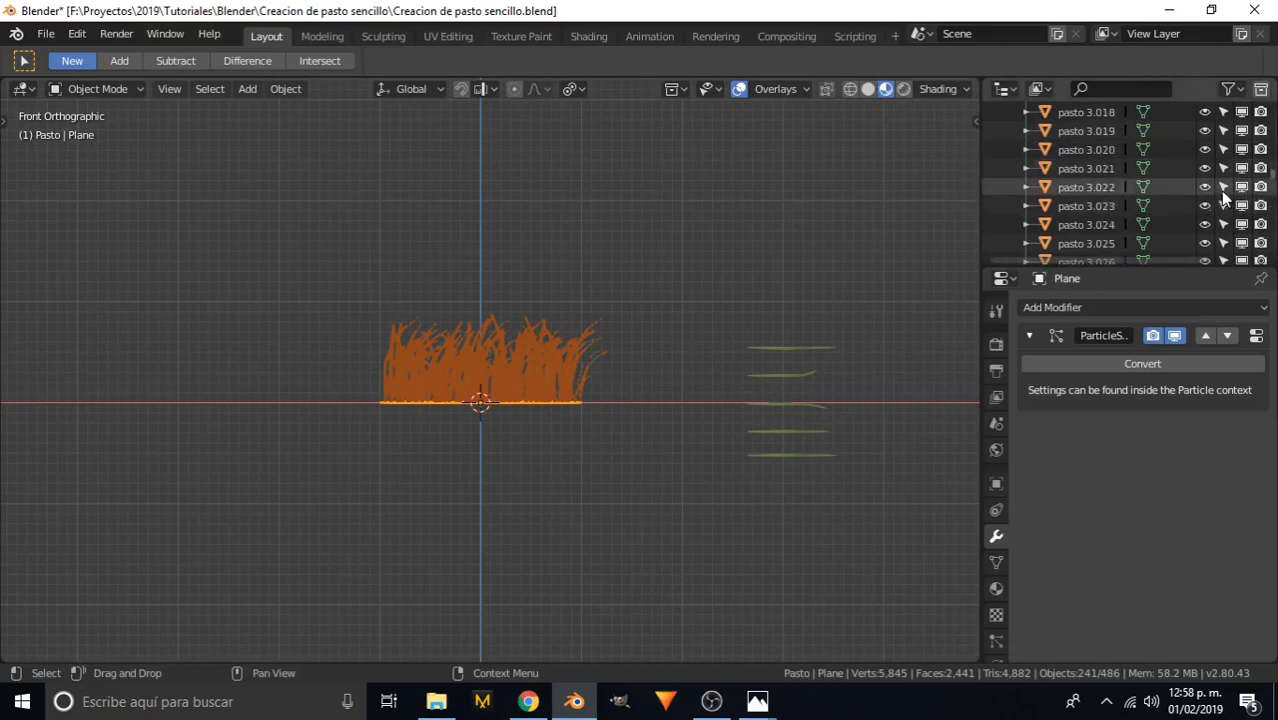
pyautogui.scroll(8, 1197, 205)
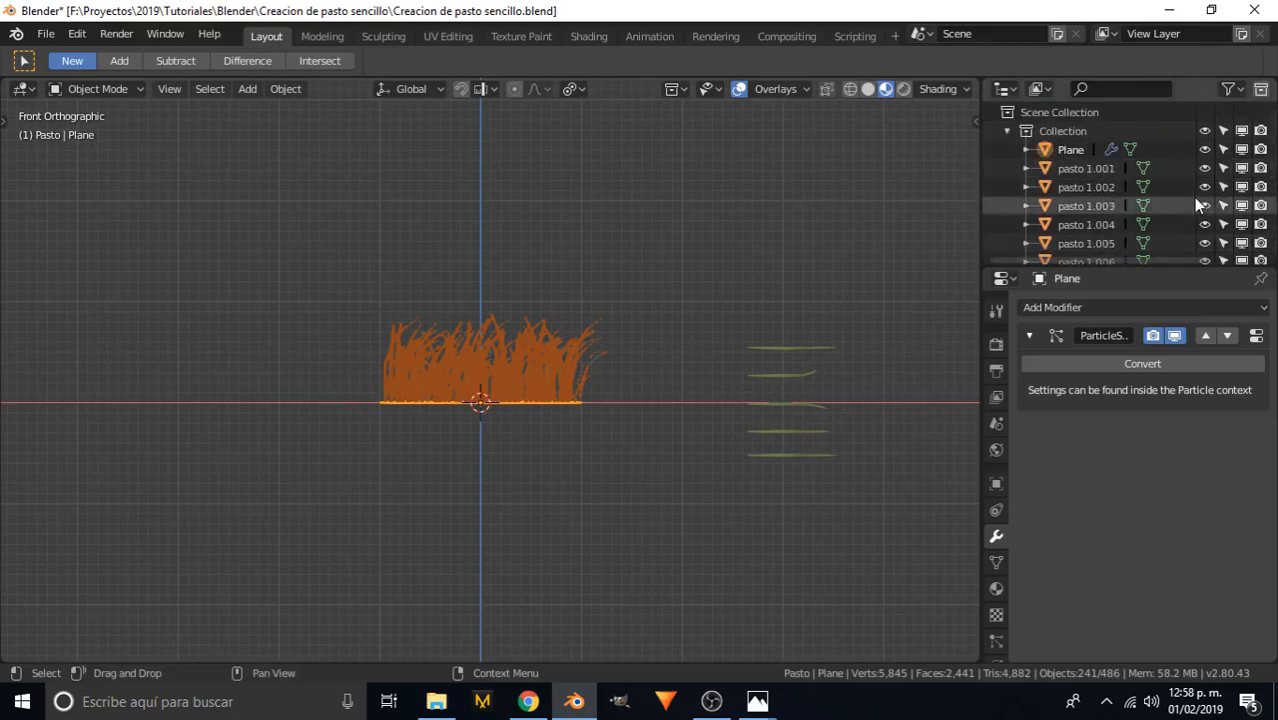
pyautogui.hotkey('shift', 'd')
pyautogui.press('x')
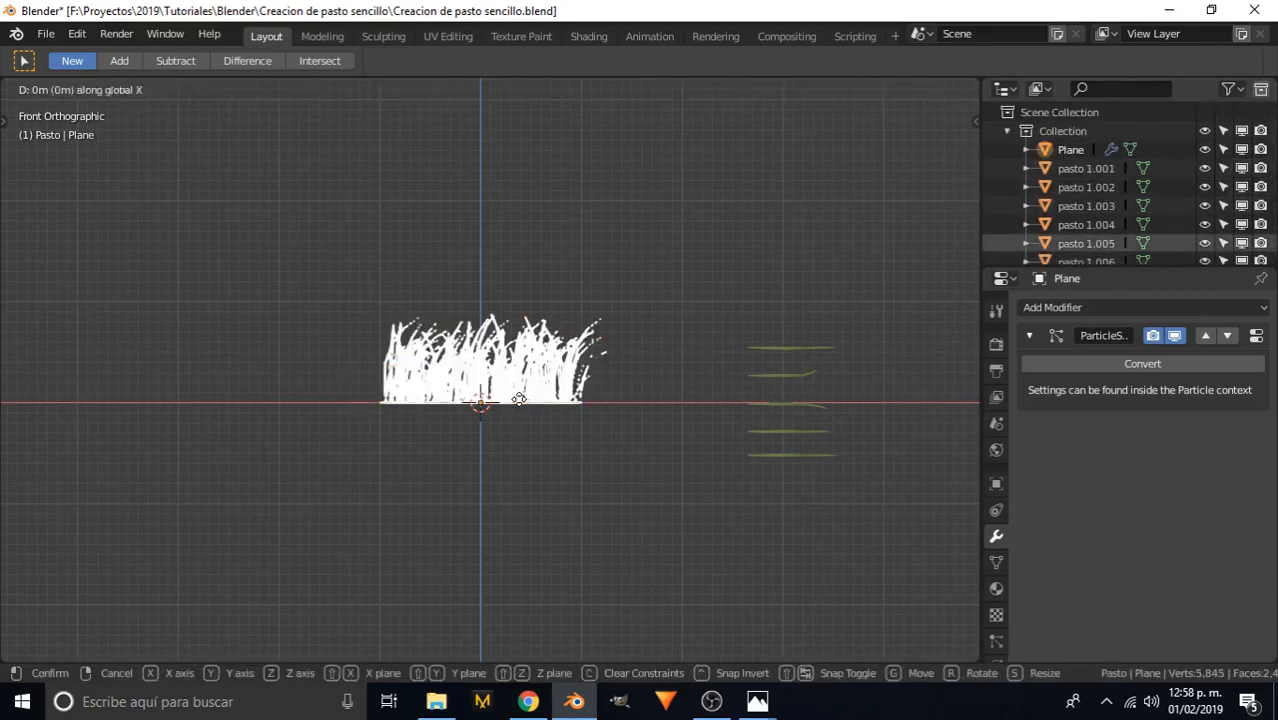
pyautogui.click(52, 432)
pyautogui.click(300, 435)
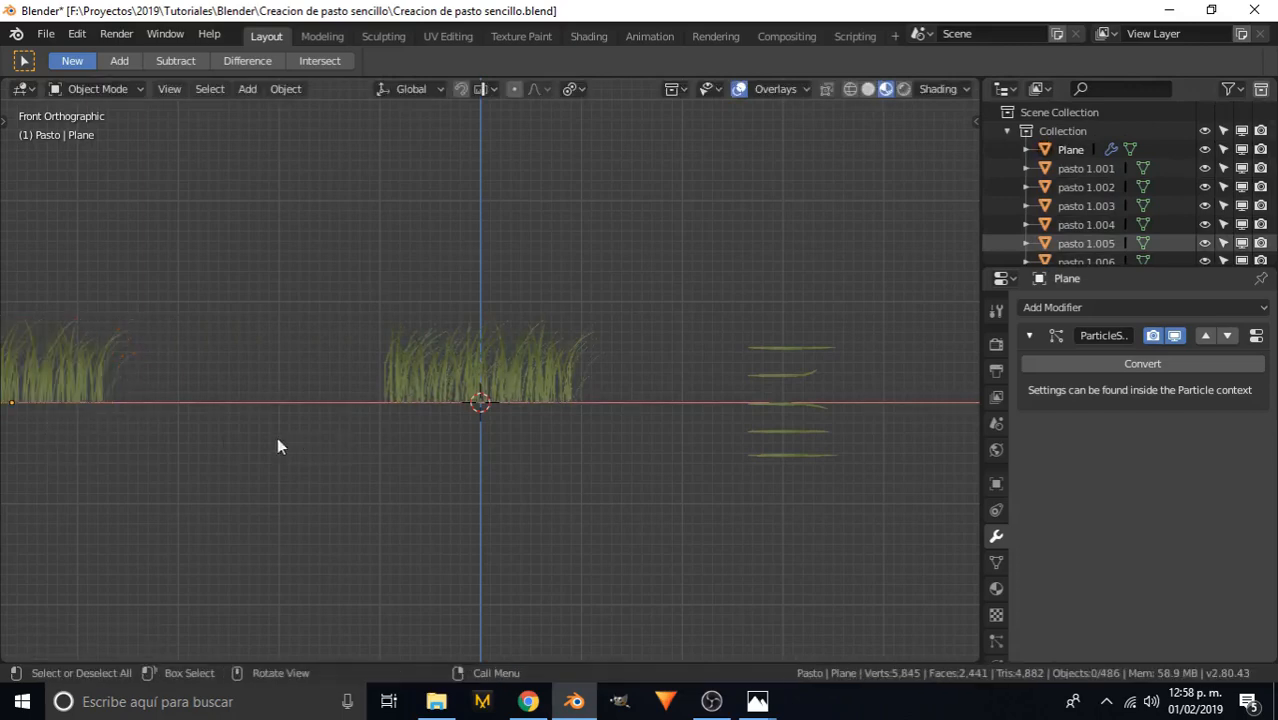
# - Switch to wireframe shading and duplicate all converted blades at the origin, placing the copy above the original patch
pyautogui.moveTo(291, 251); pyautogui.dragTo(664, 488)
pyautogui.press('z')
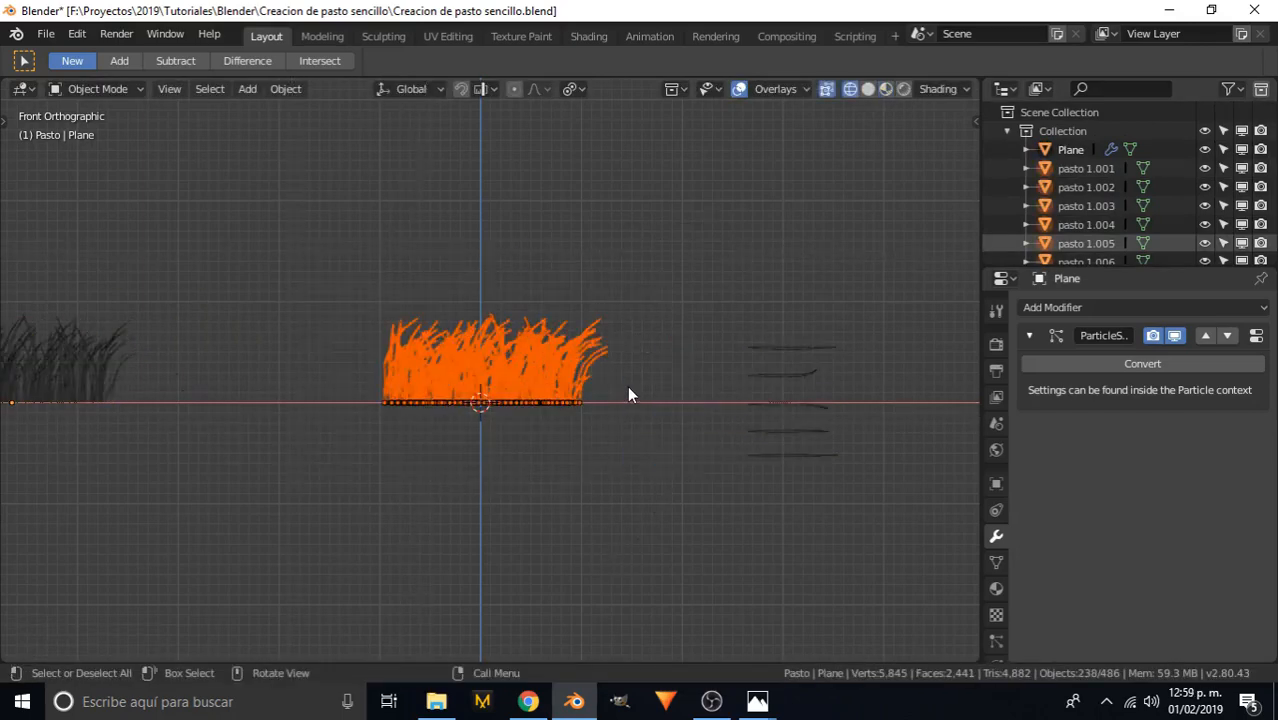
pyautogui.press('b')
pyautogui.moveTo(312, 258); pyautogui.dragTo(674, 485)
pyautogui.hotkey('shift', 'd')
pyautogui.click(625, 194)
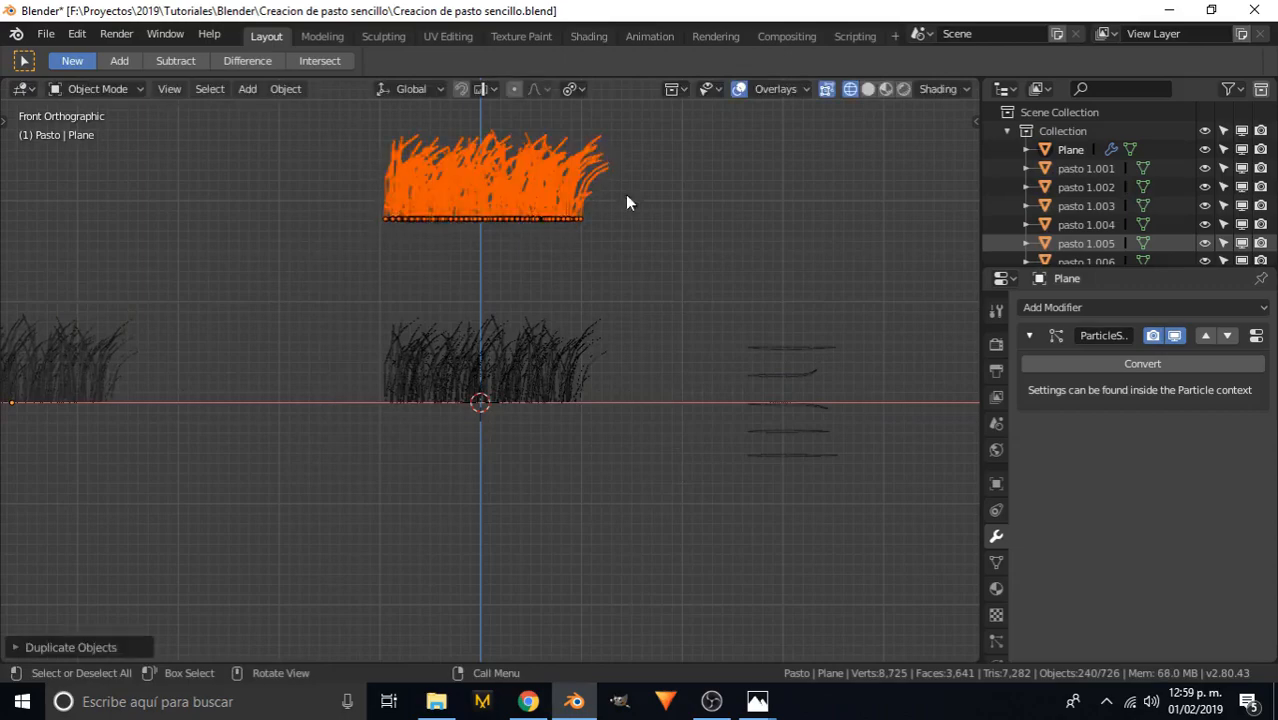
# - Try to join all blades of the original patch at the origin into one object, with one blade as the active object
pyautogui.hotkey('alt', 'a')
pyautogui.scroll(2, 512, 387)
pyautogui.press('b')
pyautogui.moveTo(283, 266); pyautogui.dragTo(707, 556)
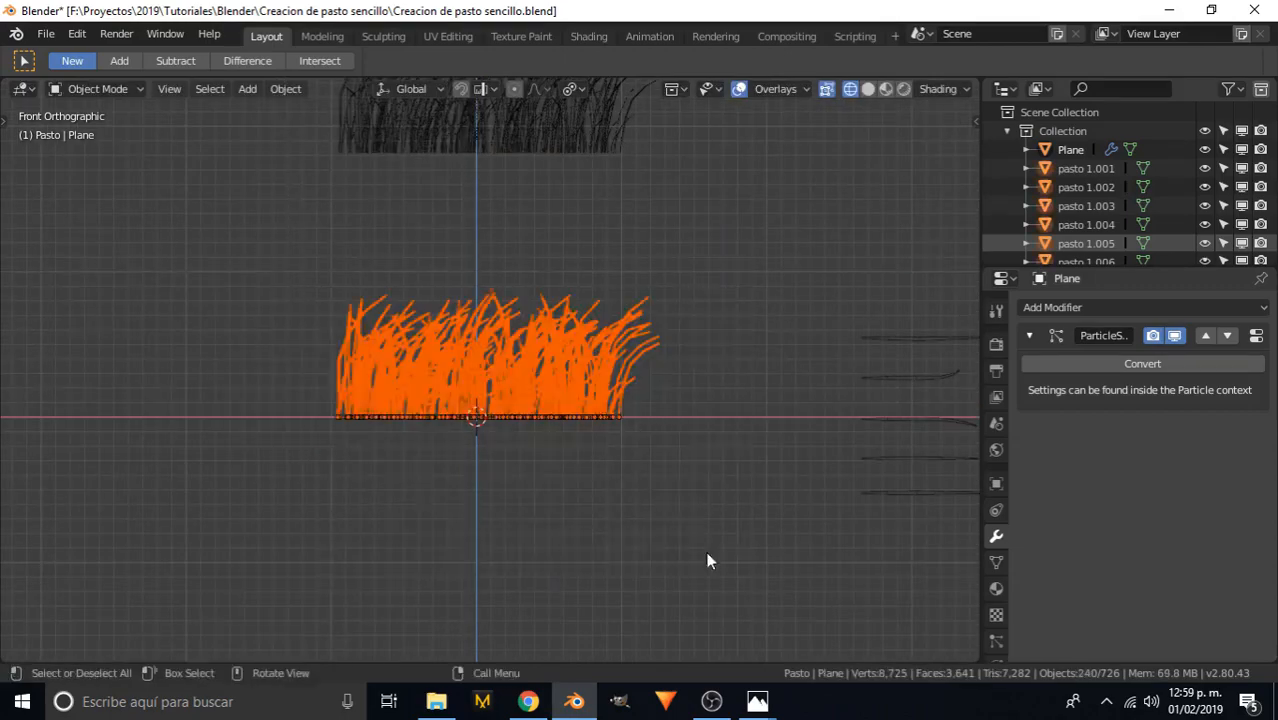
pyautogui.scroll(3, 346, 368)
pyautogui.scroll(1, 346, 377)
pyautogui.keyDown('shift'); pyautogui.click(616, 240); pyautogui.keyUp('shift')
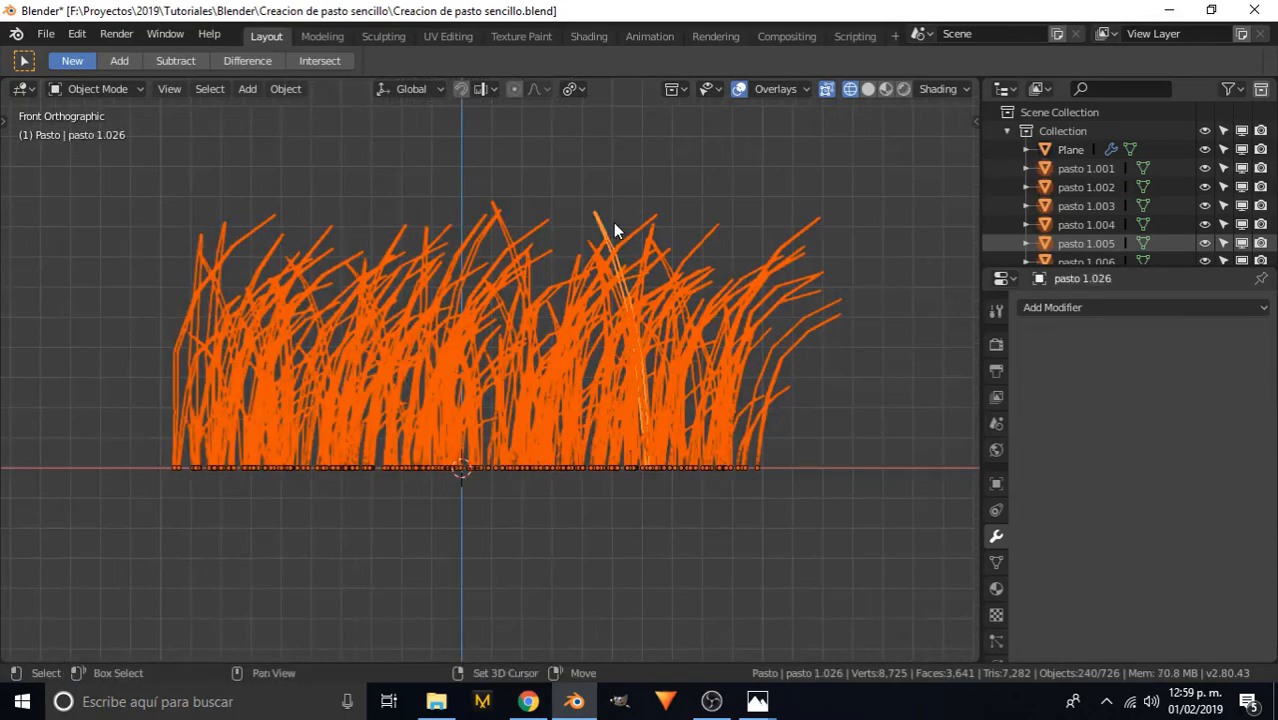
pyautogui.scroll(-6, 640, 300)
pyautogui.scroll(4, 533, 382)
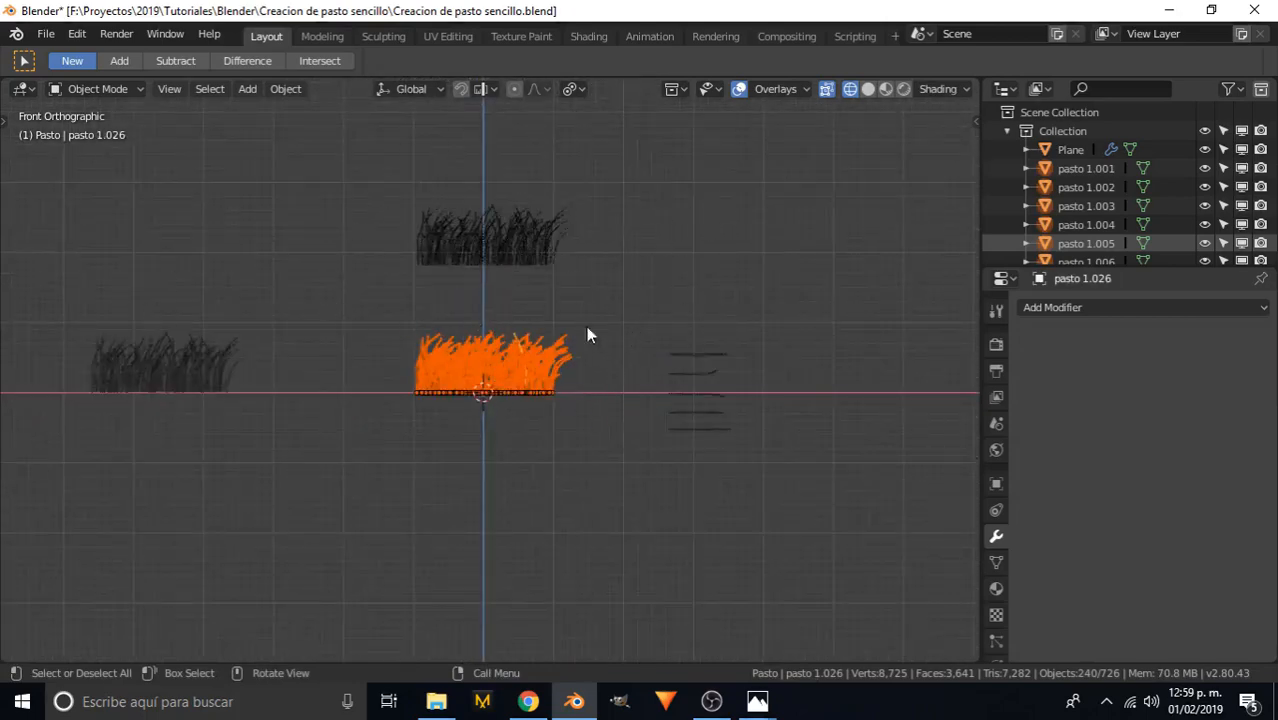
pyautogui.scroll(2, 478, 405)
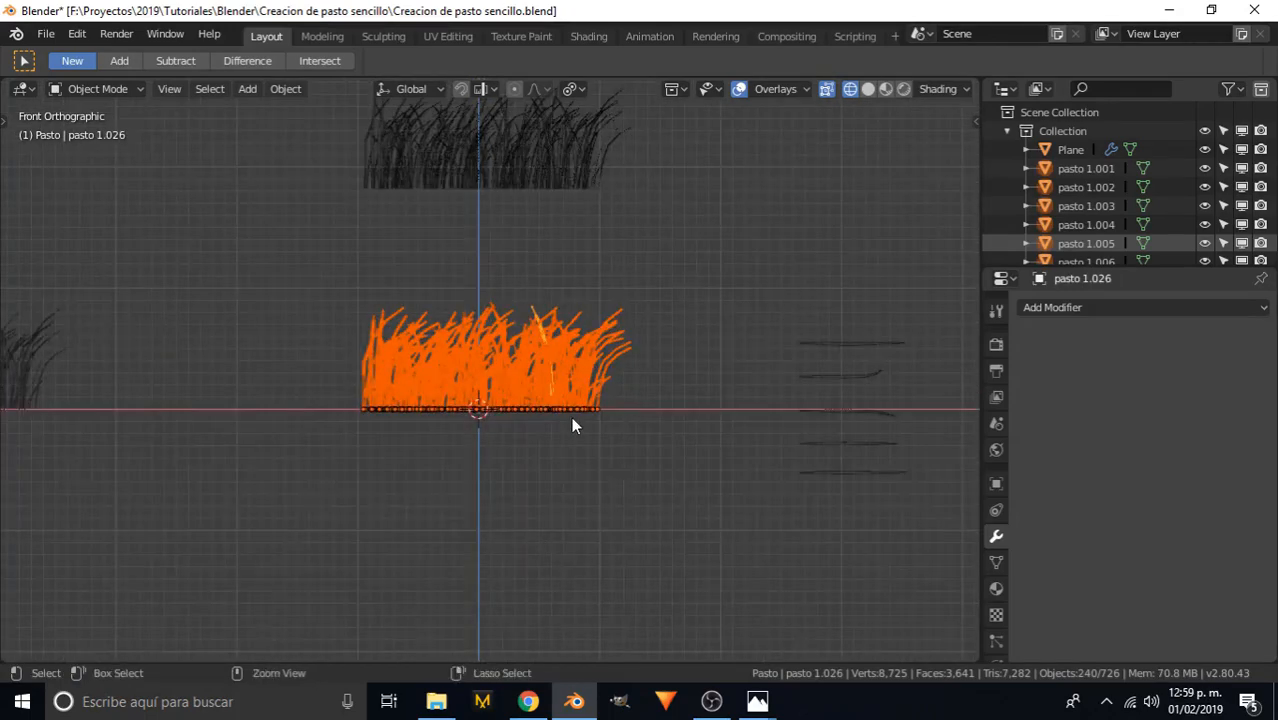
pyautogui.hotkey('ctrl', 'j')
# - Undo the join of the original patch's blades
pyautogui.scroll(-2, 779, 499)
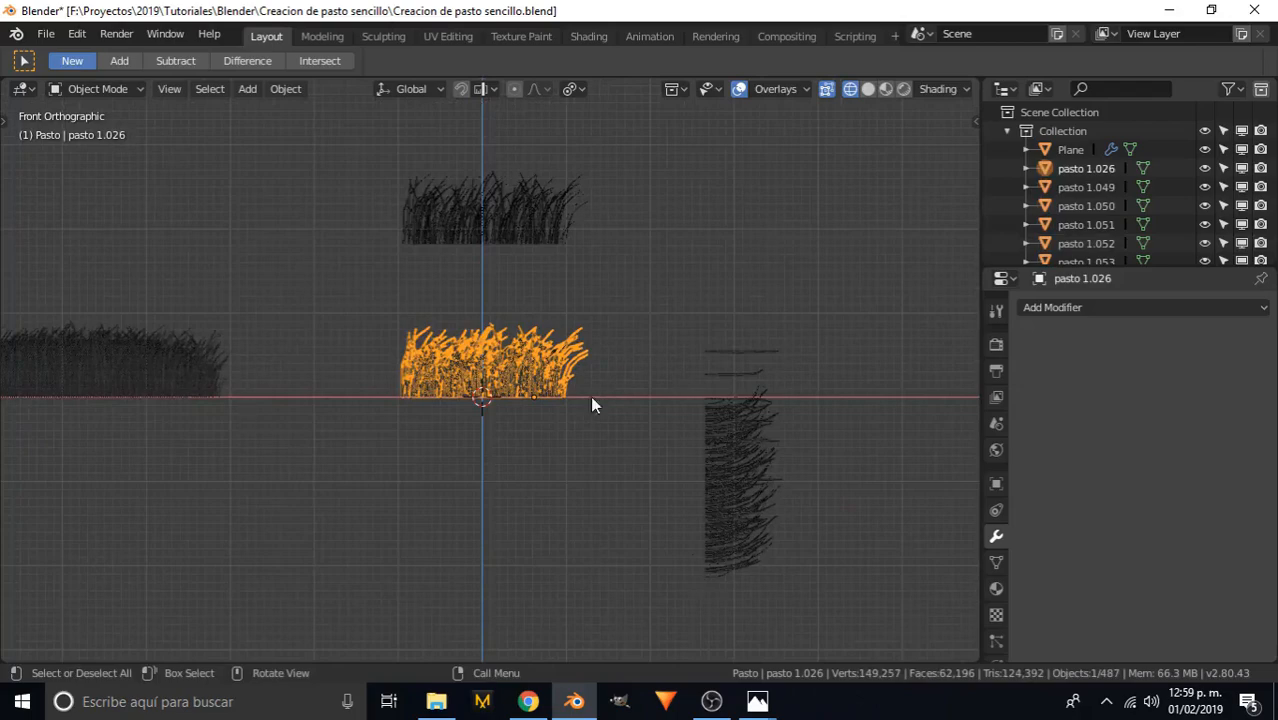
pyautogui.moveTo(349, 372); pyautogui.dragTo(588, 449, button='middle')
pyautogui.press('KP_1')
pyautogui.hotkey('ctrl', 'z')
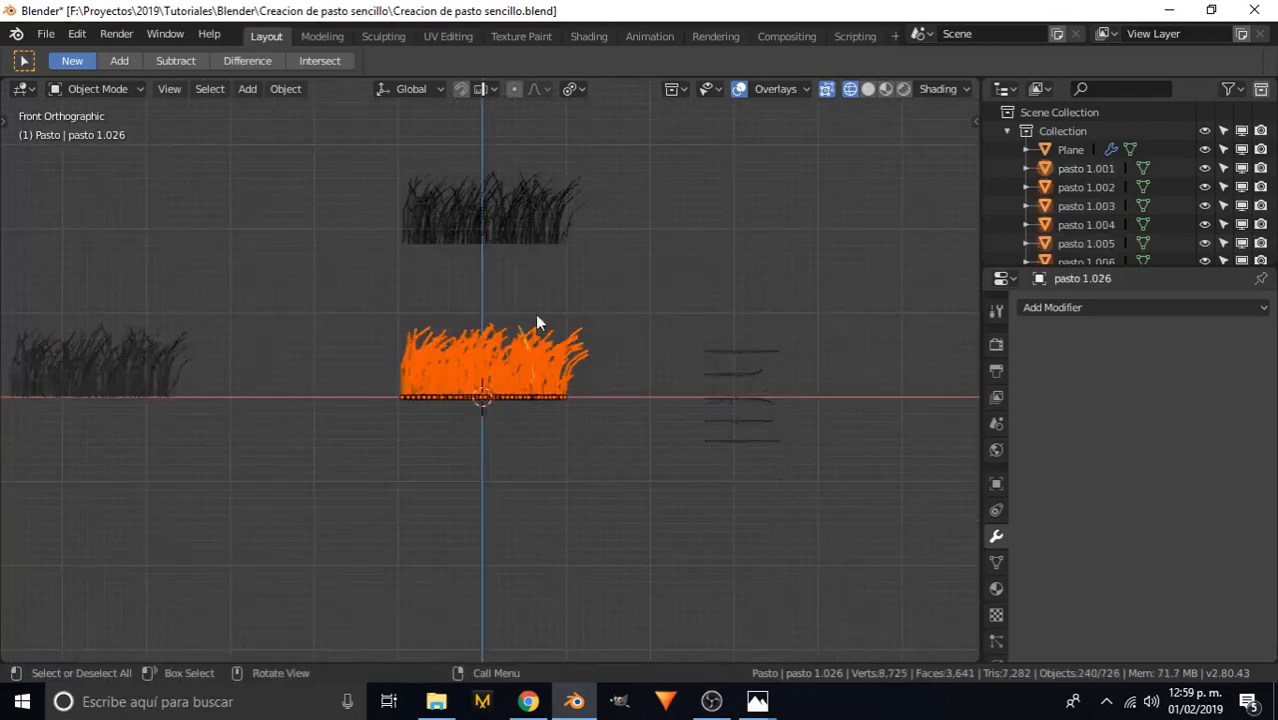
# - Delete all blades of the original converted patch at the origin
pyautogui.scroll(3, 540, 320)
pyautogui.hotkey('alt', 'a')
pyautogui.scroll(-2, 510, 327)
pyautogui.keyDown('shift'); pyautogui.moveTo(547, 326); pyautogui.dragTo(490, 333, button='middle'); pyautogui.keyUp('shift')
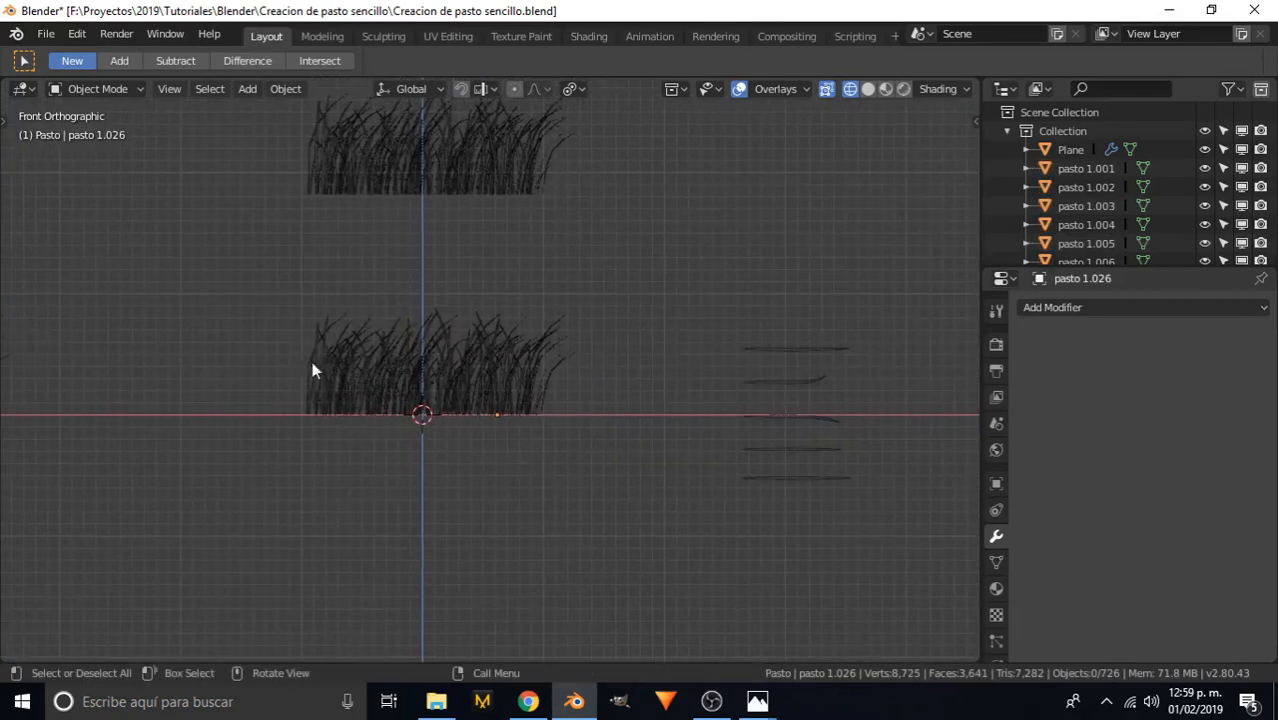
pyautogui.scroll(2, 508, 396)
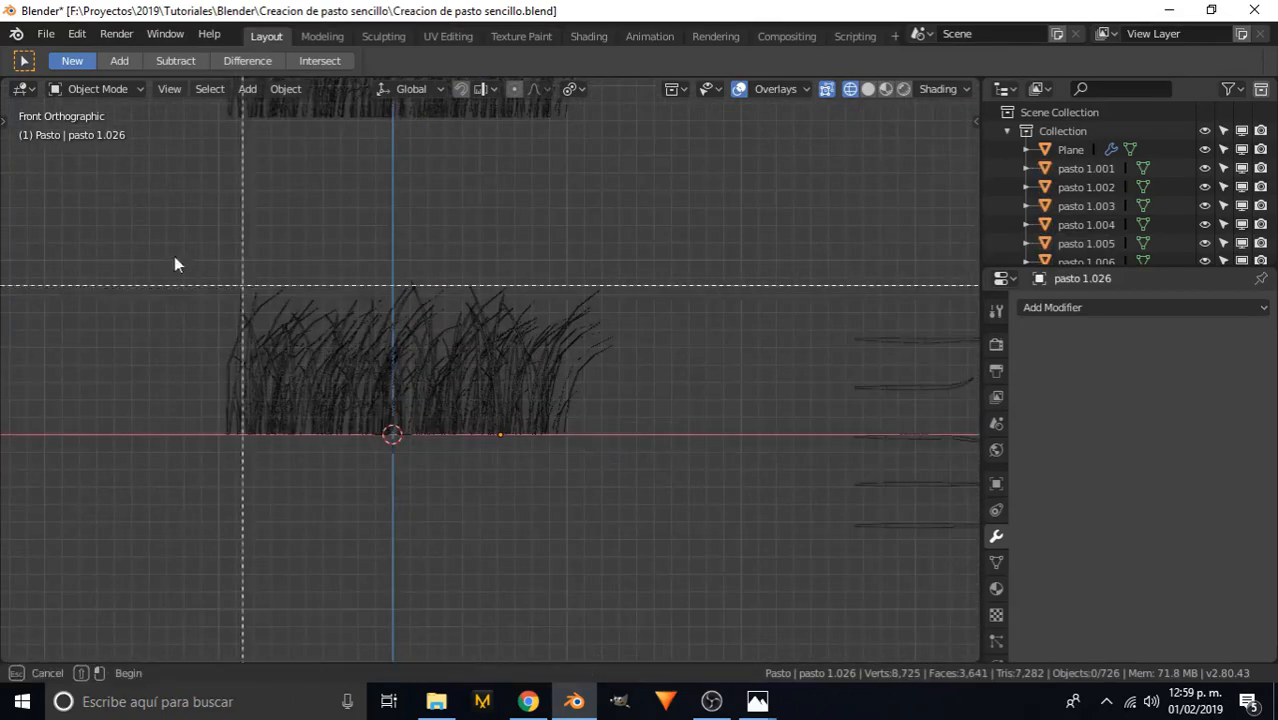
pyautogui.moveTo(34, 220); pyautogui.dragTo(662, 520)
pyautogui.press('Delete')
# - Join all blades of the duplicated patch above the origin into a single object, with one of its blades active
pyautogui.scroll(-5, 470, 215)
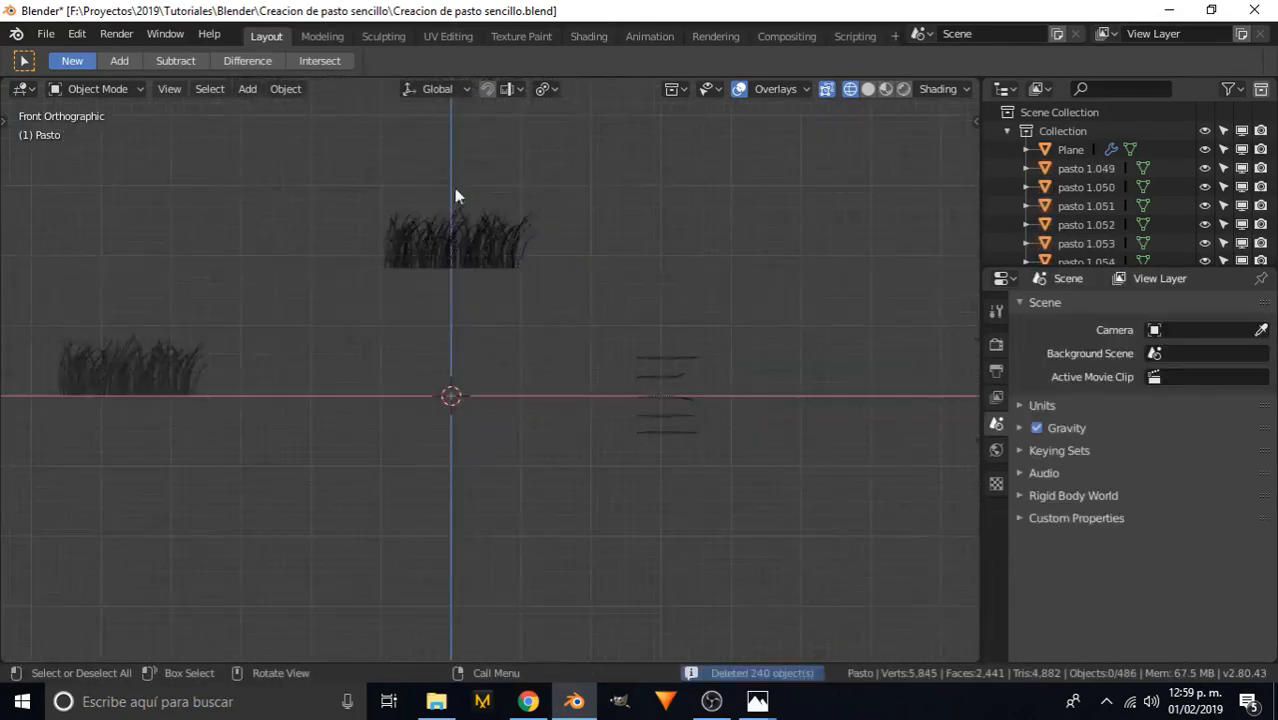
pyautogui.moveTo(322, 308); pyautogui.dragTo(653, 178)
pyautogui.scroll(5, 461, 217)
pyautogui.keyDown('shift'); pyautogui.moveTo(487, 172); pyautogui.dragTo(560, 415, button='middle'); pyautogui.keyUp('shift')
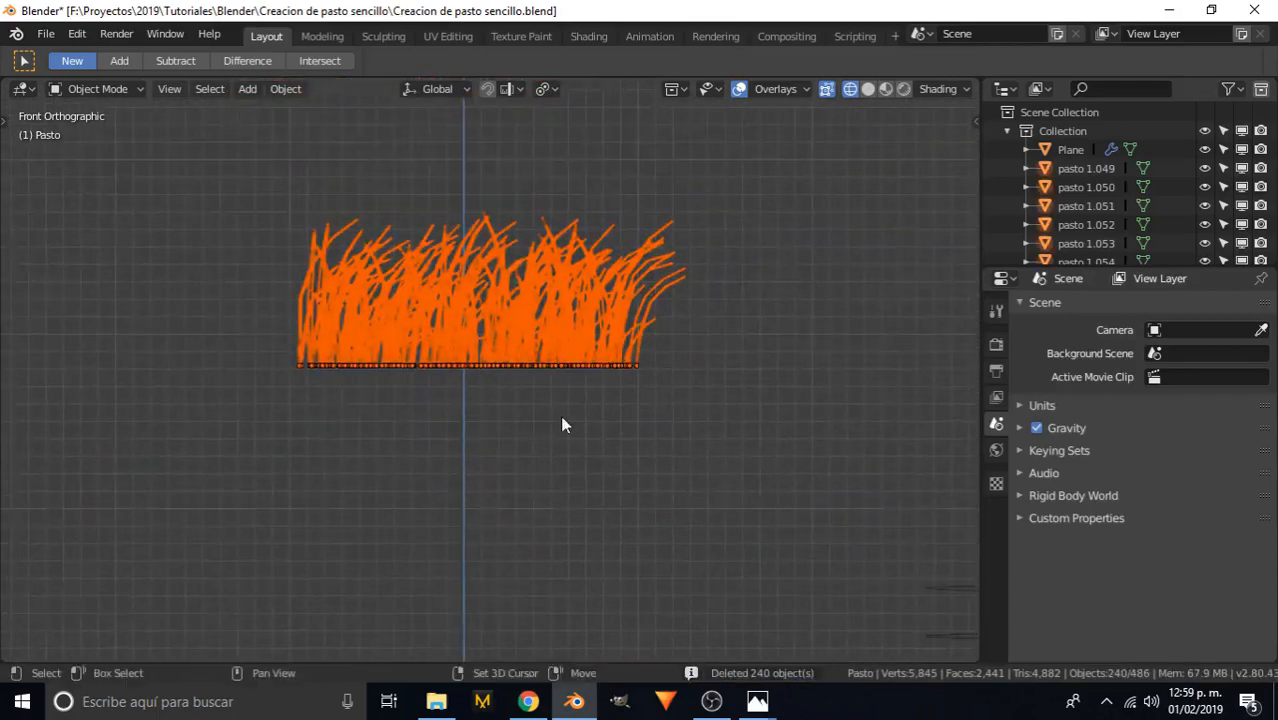
pyautogui.scroll(3, 520, 310)
pyautogui.keyDown('shift'); pyautogui.click(496, 247); pyautogui.keyUp('shift')
pyautogui.hotkey('ctrl', 'j')
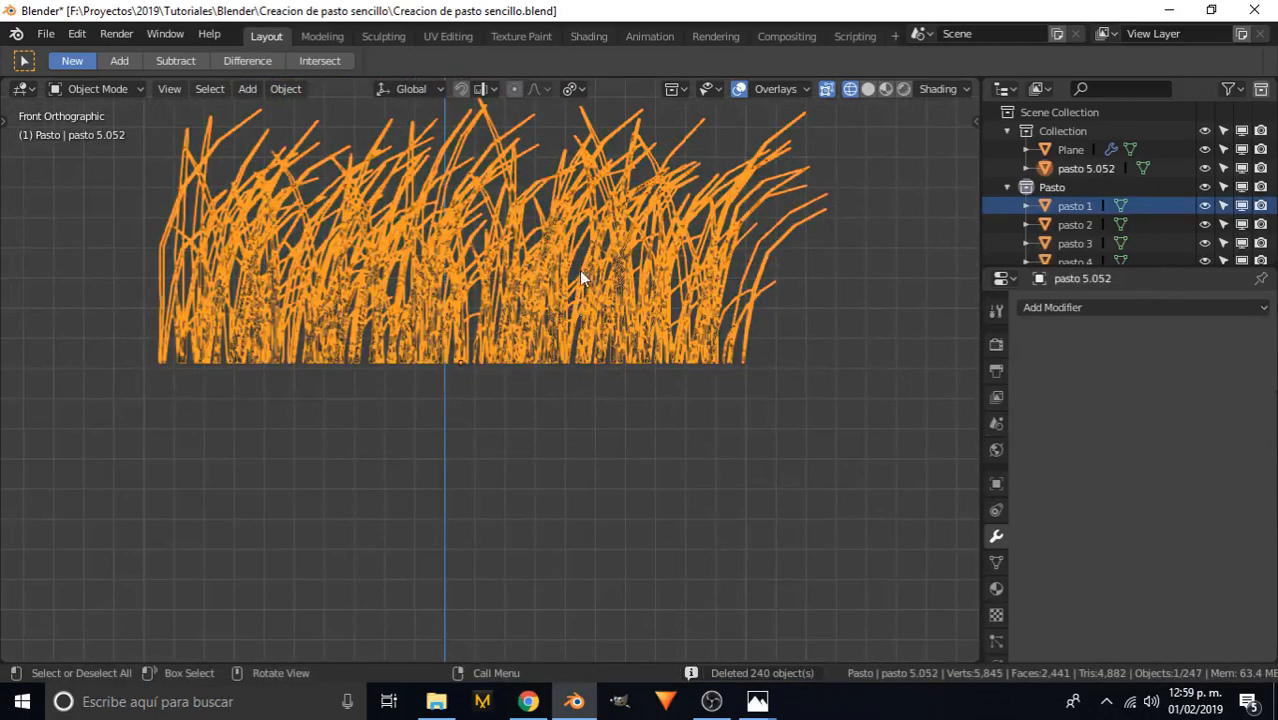
# - Set the joined grass patch's Z location to 0 and move it along X beyond the five source blades
pyautogui.scroll(-7, 508, 238)
pyautogui.keyDown('shift'); pyautogui.scroll(-4, 531, 329); pyautogui.keyUp('shift')
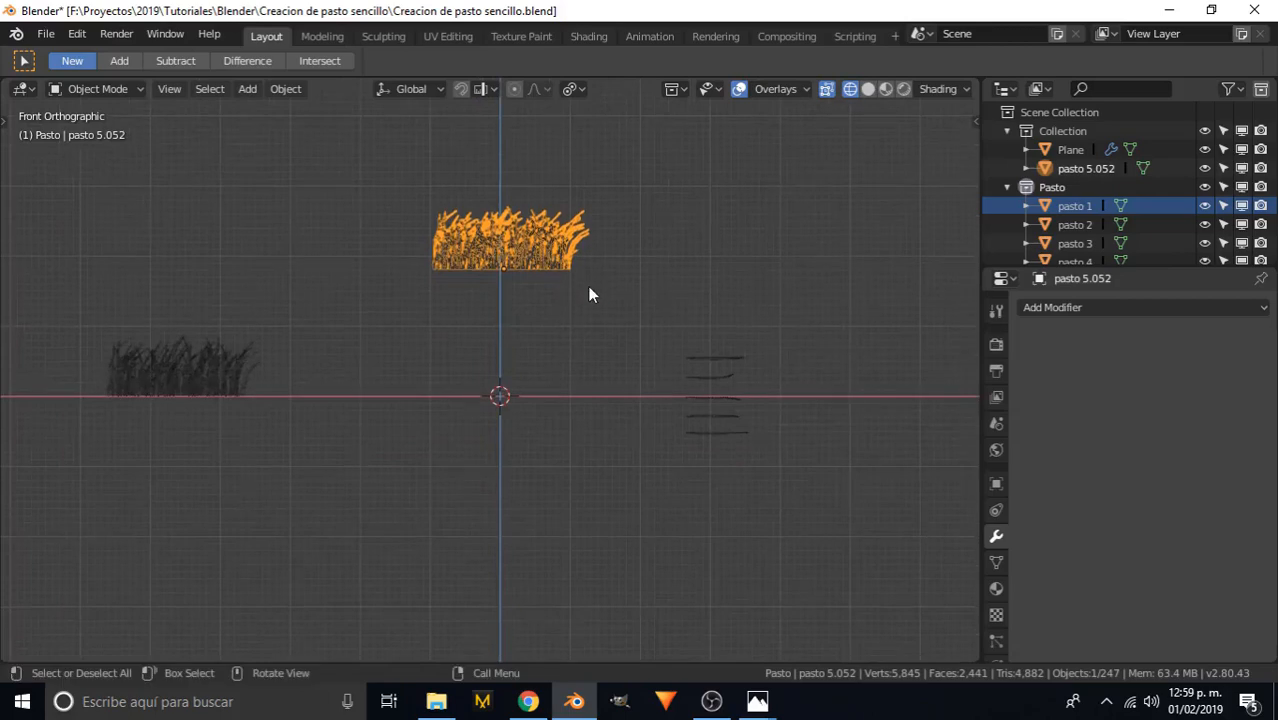
pyautogui.click(975, 120)
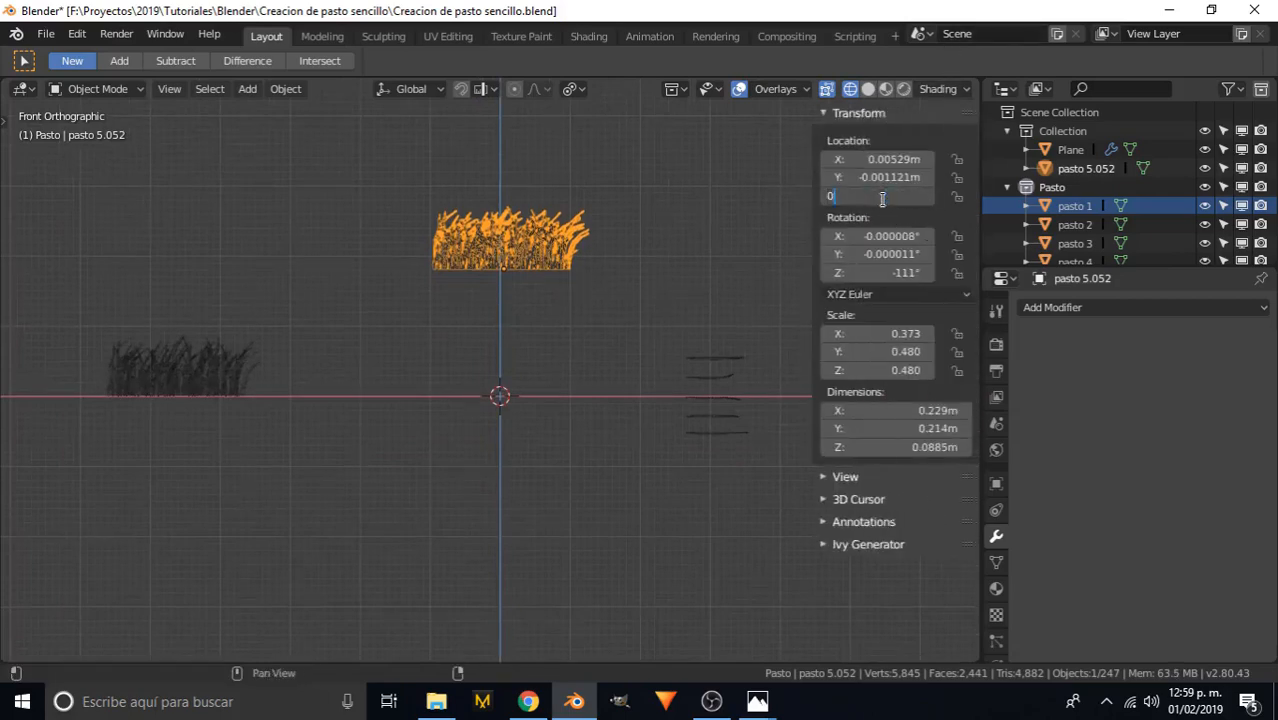
pyautogui.press('Return')
pyautogui.press('n')
pyautogui.press('g')
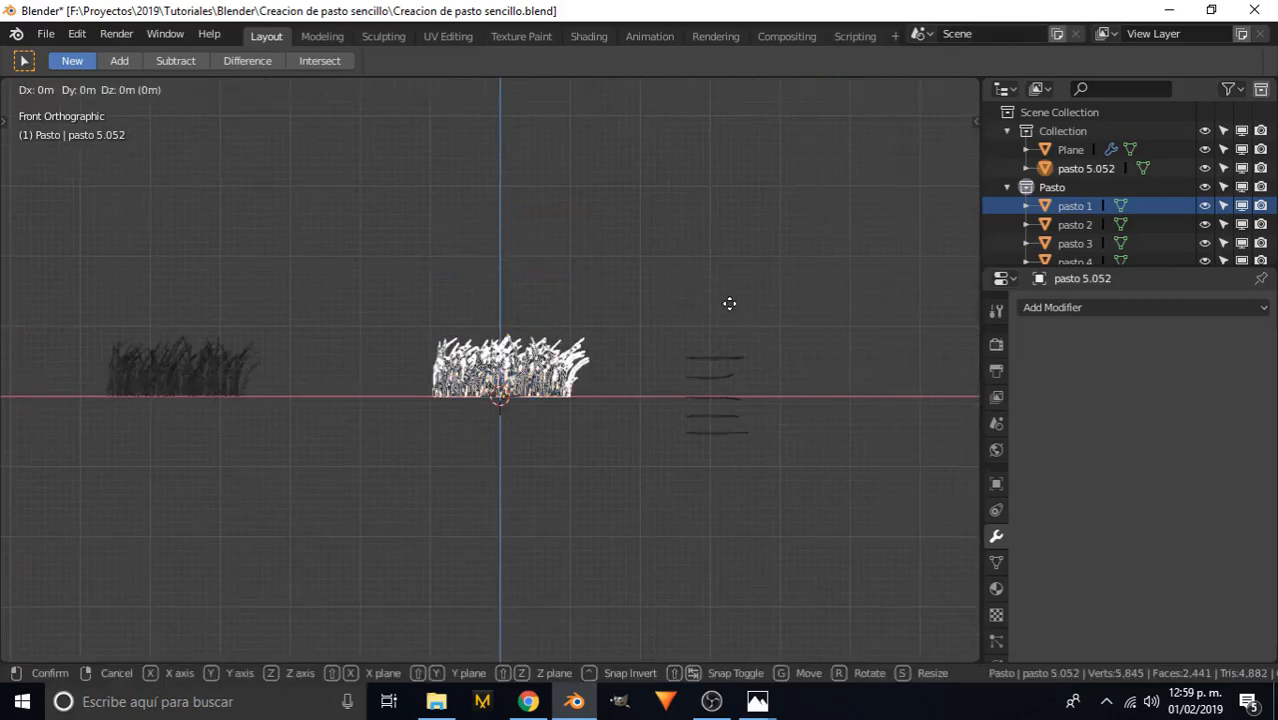
pyautogui.click(200, 356)
# - Select the grass emitter plane and show the Emission settings of its particle system
pyautogui.click(213, 369)
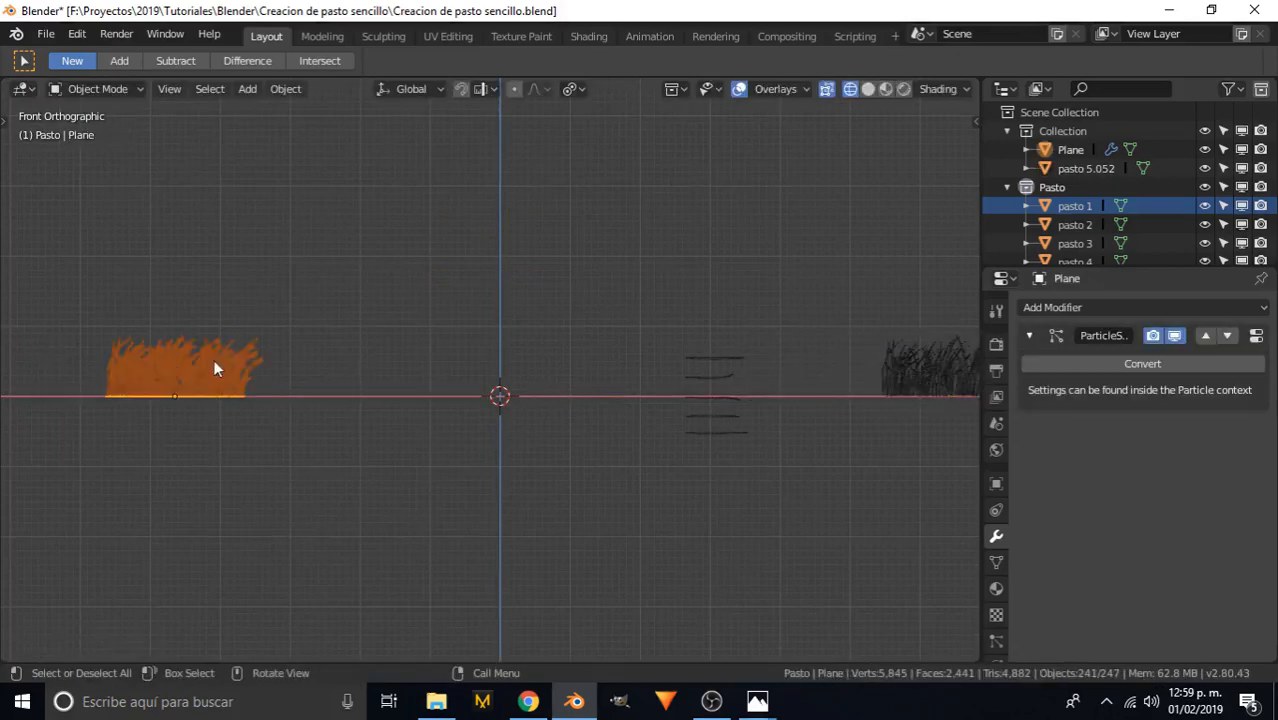
pyautogui.scroll(1, 112, 373)
pyautogui.keyDown('shift'); pyautogui.moveTo(132, 366); pyautogui.dragTo(436, 420, button='middle'); pyautogui.keyUp('shift')
pyautogui.scroll(3, 441, 422)
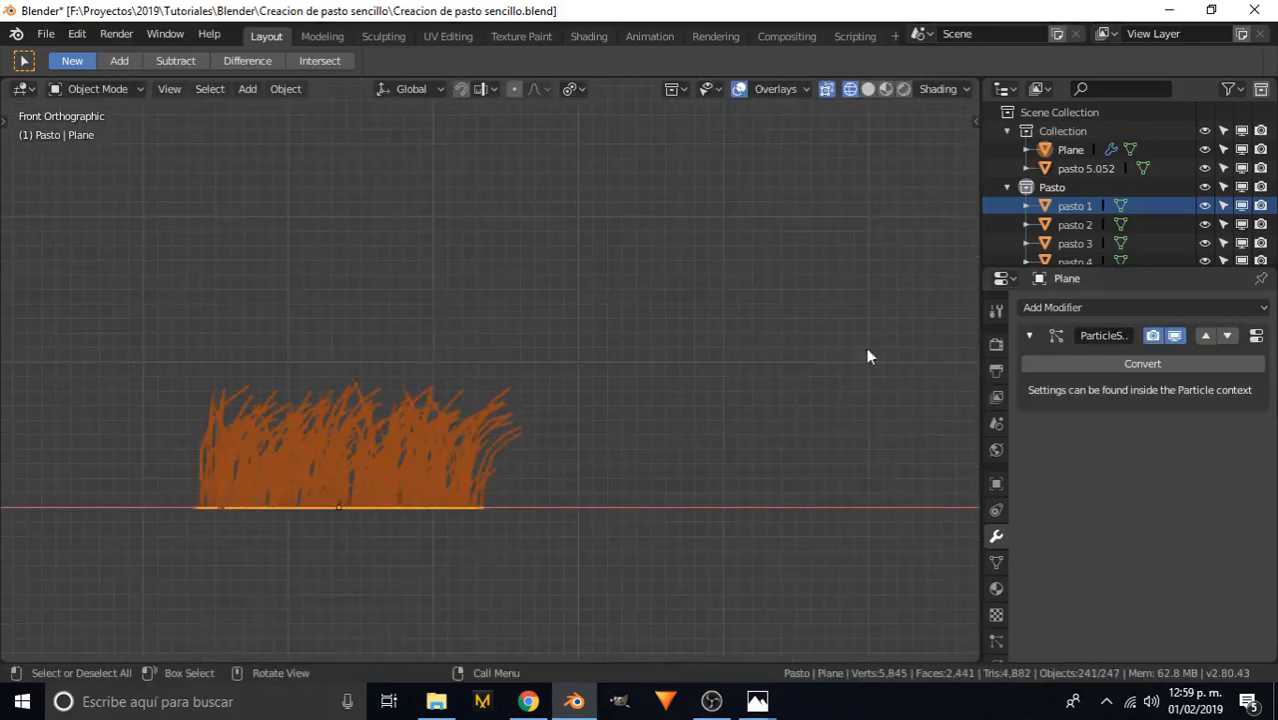
pyautogui.scroll(-5, 440, 326)
pyautogui.keyDown('shift'); pyautogui.moveTo(706, 360); pyautogui.dragTo(438, 343, button='middle'); pyautogui.keyUp('shift')
pyautogui.keyDown('shift'); pyautogui.moveTo(262, 330); pyautogui.dragTo(495, 331, button='middle'); pyautogui.keyUp('shift')
pyautogui.scroll(4, 432, 391)
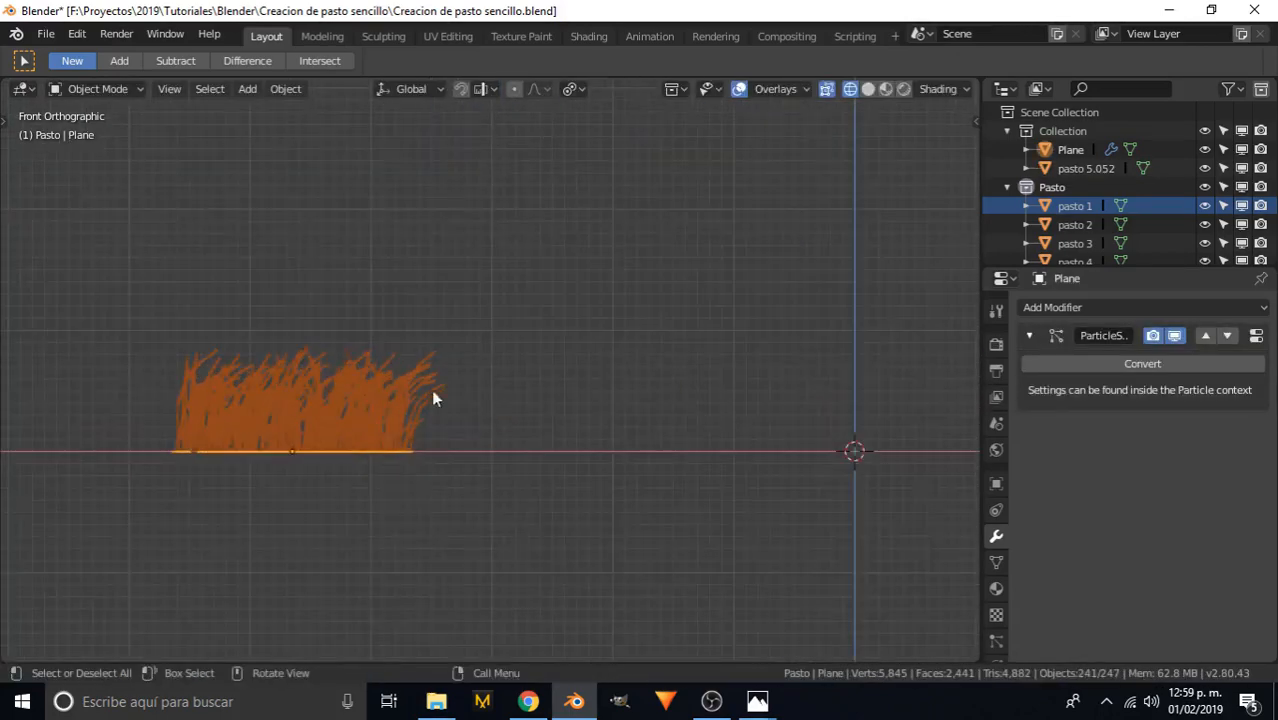
pyautogui.keyDown('shift'); pyautogui.moveTo(471, 407); pyautogui.dragTo(205, 384, button='middle'); pyautogui.keyUp('shift')
pyautogui.scroll(-4, 520, 363)
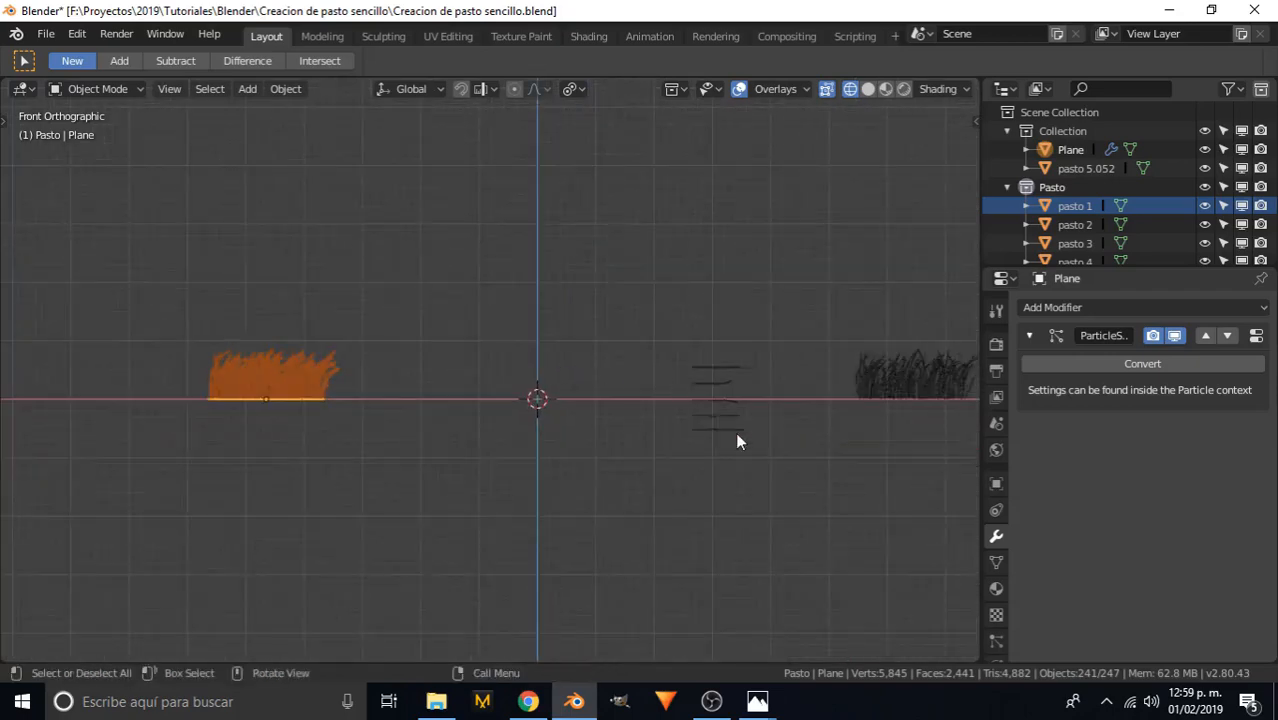
pyautogui.keyDown('shift'); pyautogui.moveTo(758, 413); pyautogui.dragTo(611, 407, button='middle'); pyautogui.keyUp('shift')
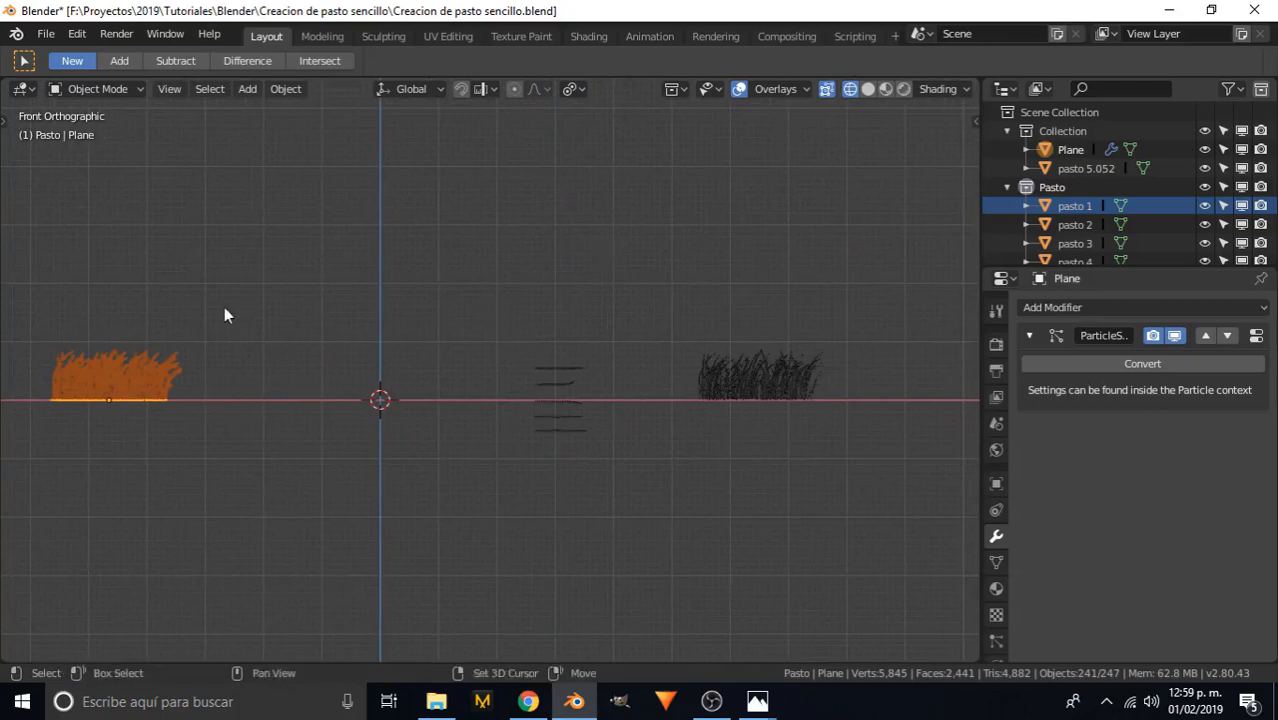
pyautogui.keyDown('shift'); pyautogui.moveTo(225, 314); pyautogui.dragTo(262, 305, button='middle'); pyautogui.keyUp('shift')
pyautogui.scroll(1, 150, 370)
pyautogui.keyDown('shift'); pyautogui.moveTo(150, 368); pyautogui.dragTo(201, 368, button='middle'); pyautogui.keyUp('shift')
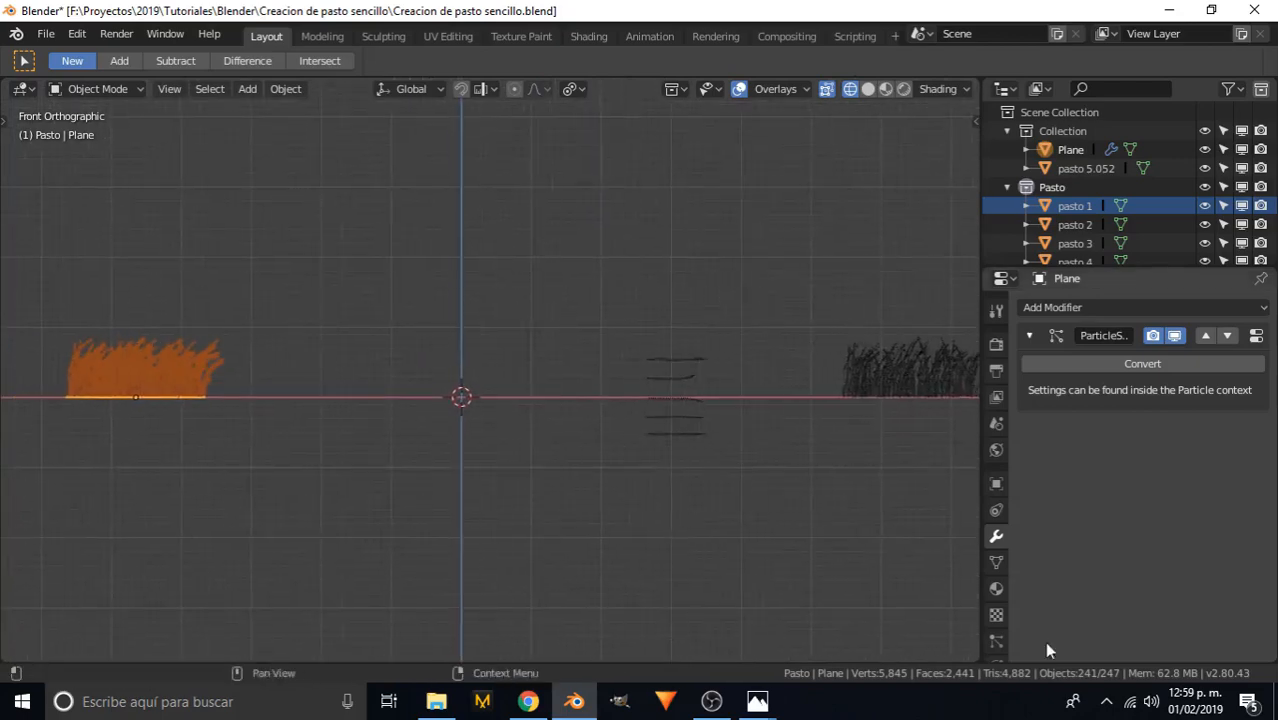
pyautogui.scroll(-1, 996, 630)
pyautogui.click(996, 641)
pyautogui.click(996, 617)
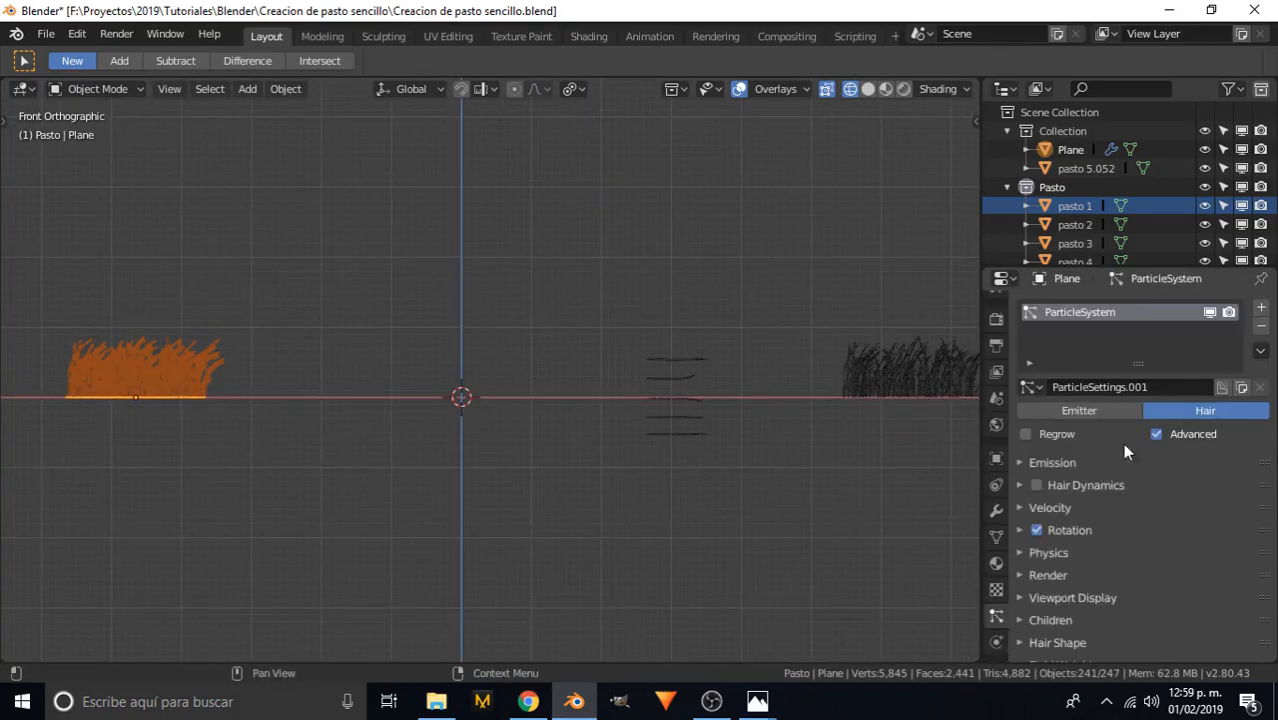
pyautogui.click(1057, 465)
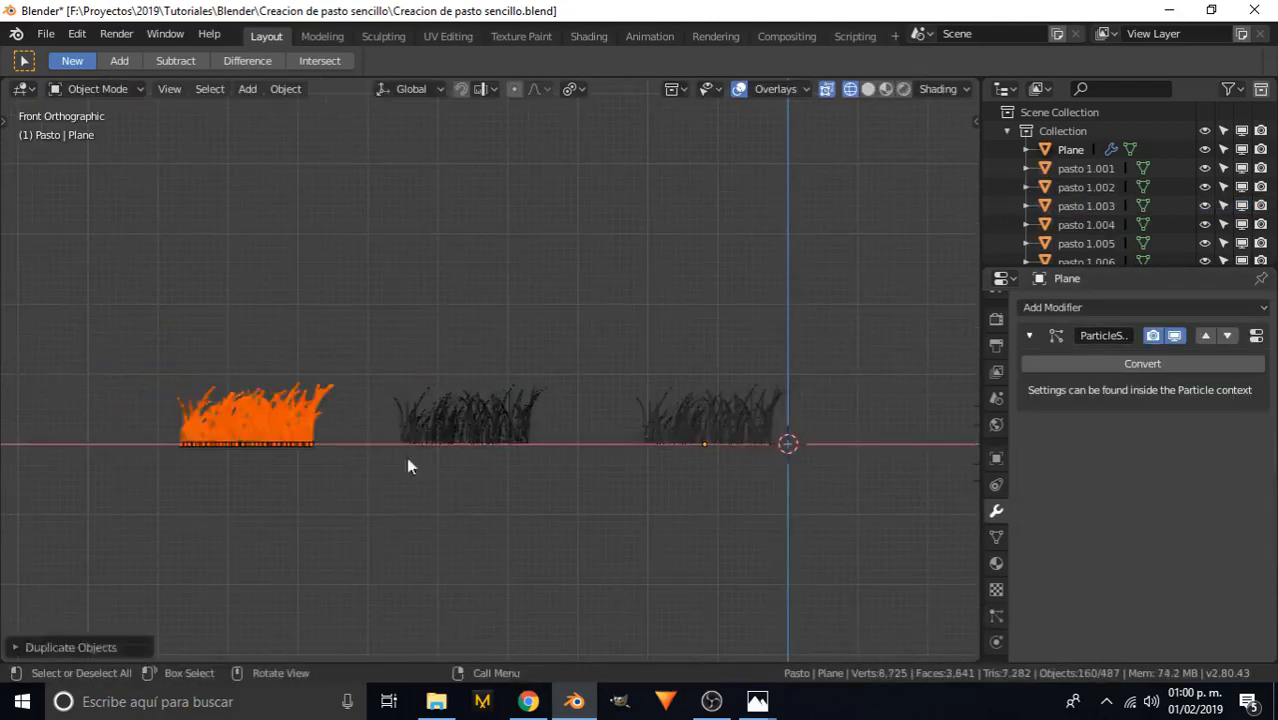
# - Delete the original set of newly converted blades, keeping only its duplicate
pyautogui.press('Delete')
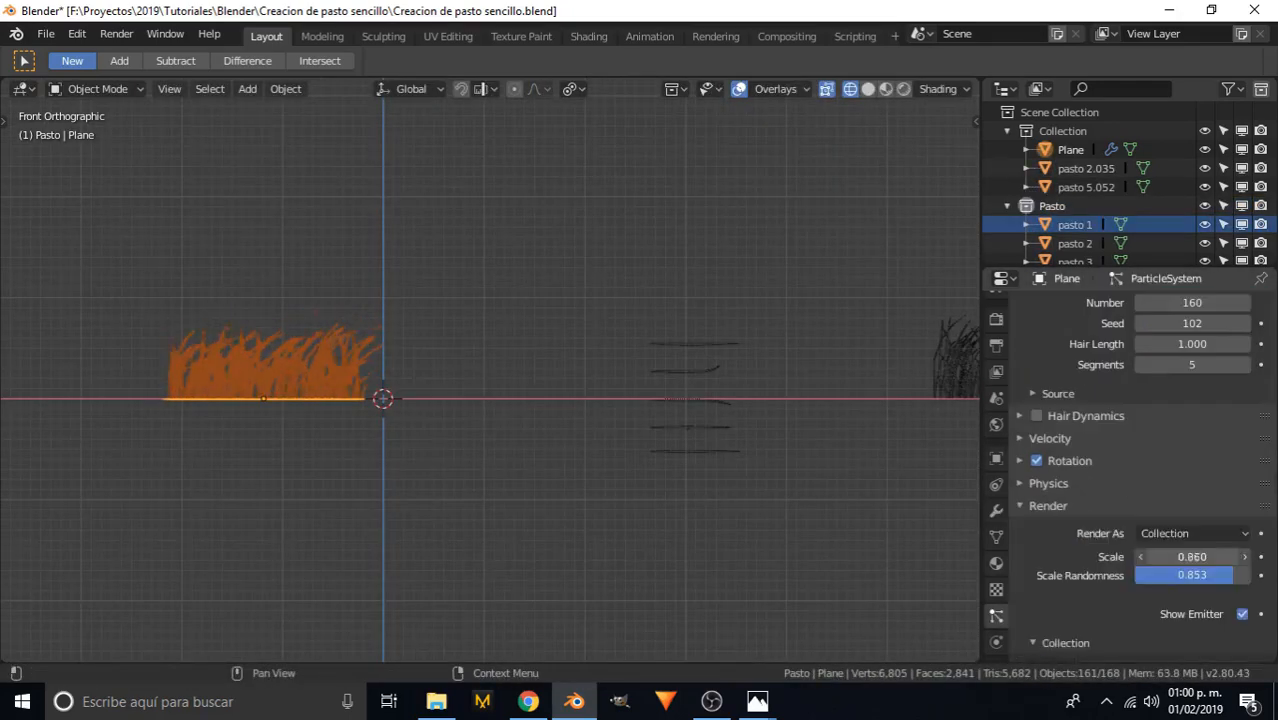
# - Slightly increase the render scale of the emitter plane's particles
pyautogui.moveTo(1192, 556); pyautogui.dragTo(1200, 556)
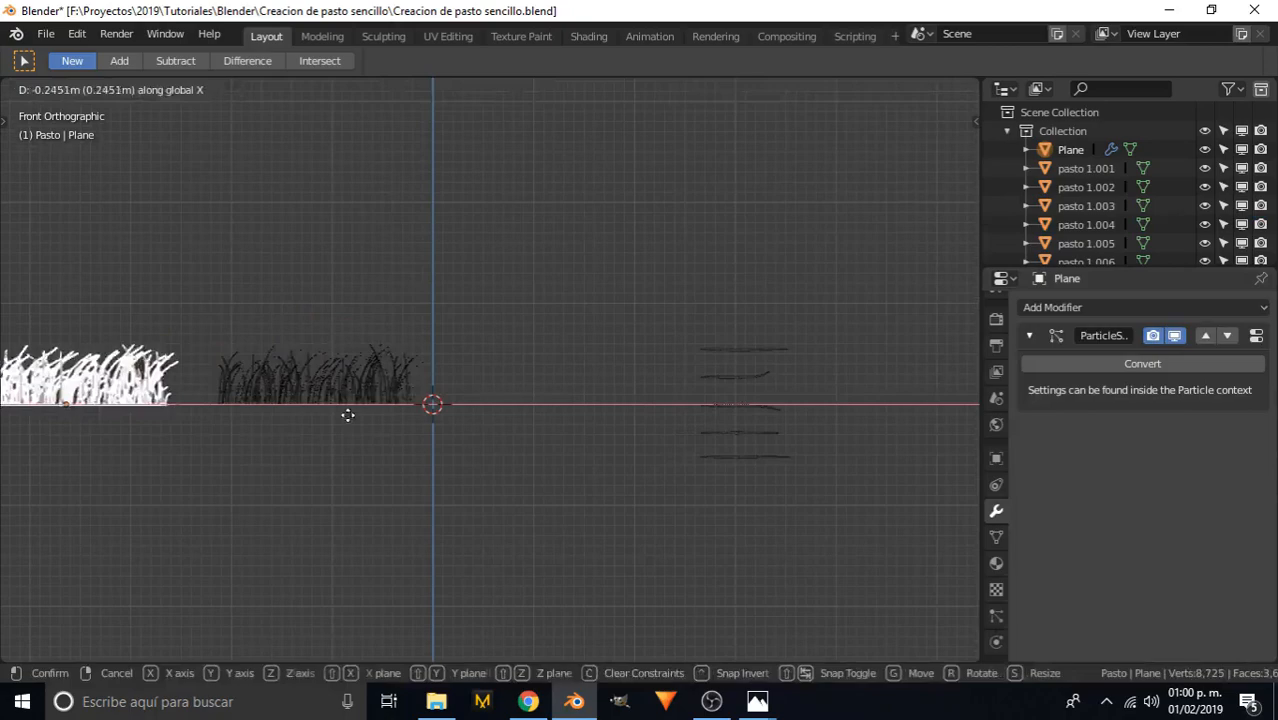
# - Move the emitter plane along negative X, clear of its converted blades, and select the converted set
pyautogui.click(487, 320)
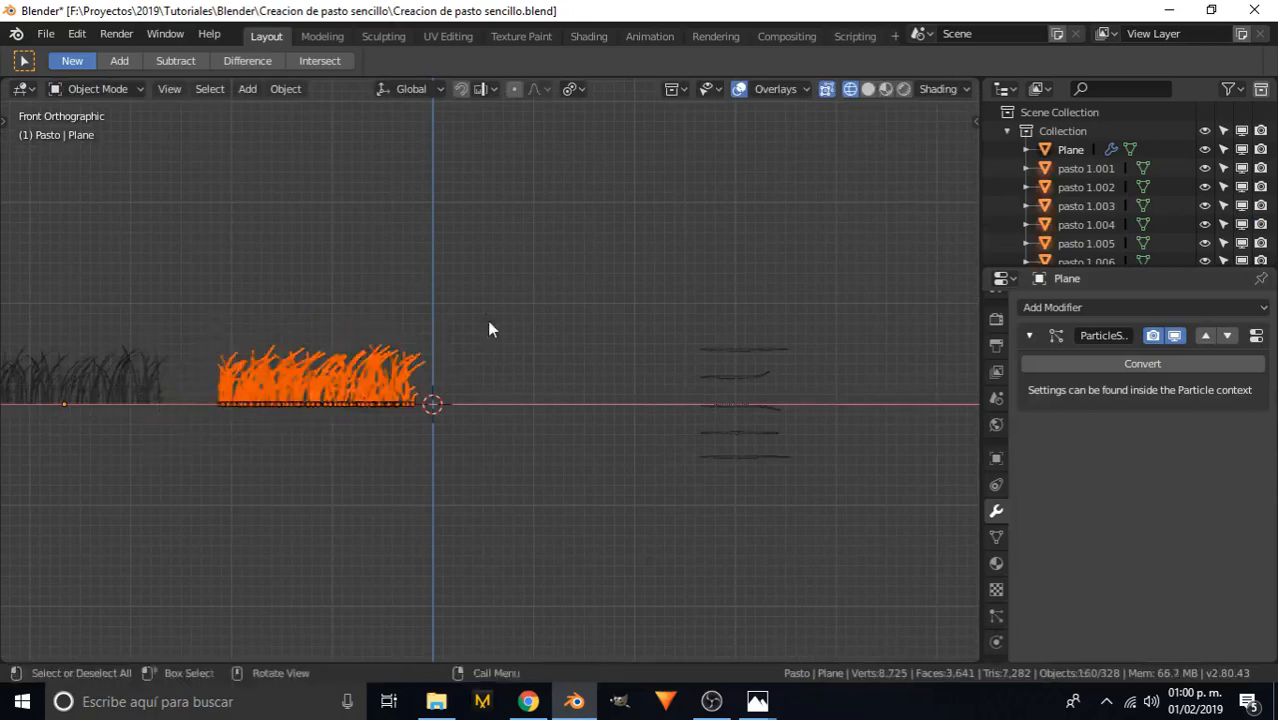
pyautogui.moveTo(203, 314); pyautogui.dragTo(422, 479)
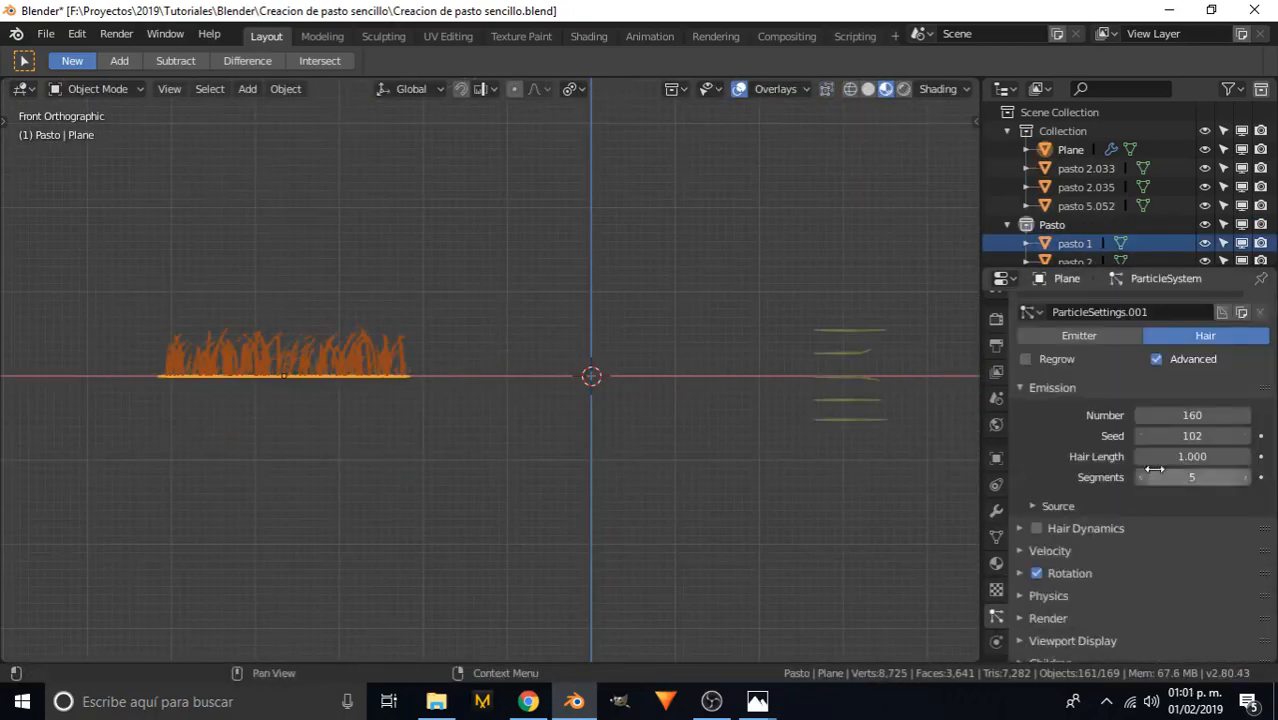
# - Set the emitter's particle seed to 89 and the render scale to 0.500 for the next grass variation
pyautogui.moveTo(1192, 436); pyautogui.dragTo(1179, 436)
pyautogui.scroll(-3, 1155, 469)
pyautogui.moveTo(1192, 344); pyautogui.dragTo(1178, 344)
pyautogui.click(1048, 506)
pyautogui.moveTo(1192, 556); pyautogui.dragTo(1200, 556)
pyautogui.moveTo(270, 396); pyautogui.dragTo(310, 450, button='middle')
pyautogui.scroll(4, 310, 450)
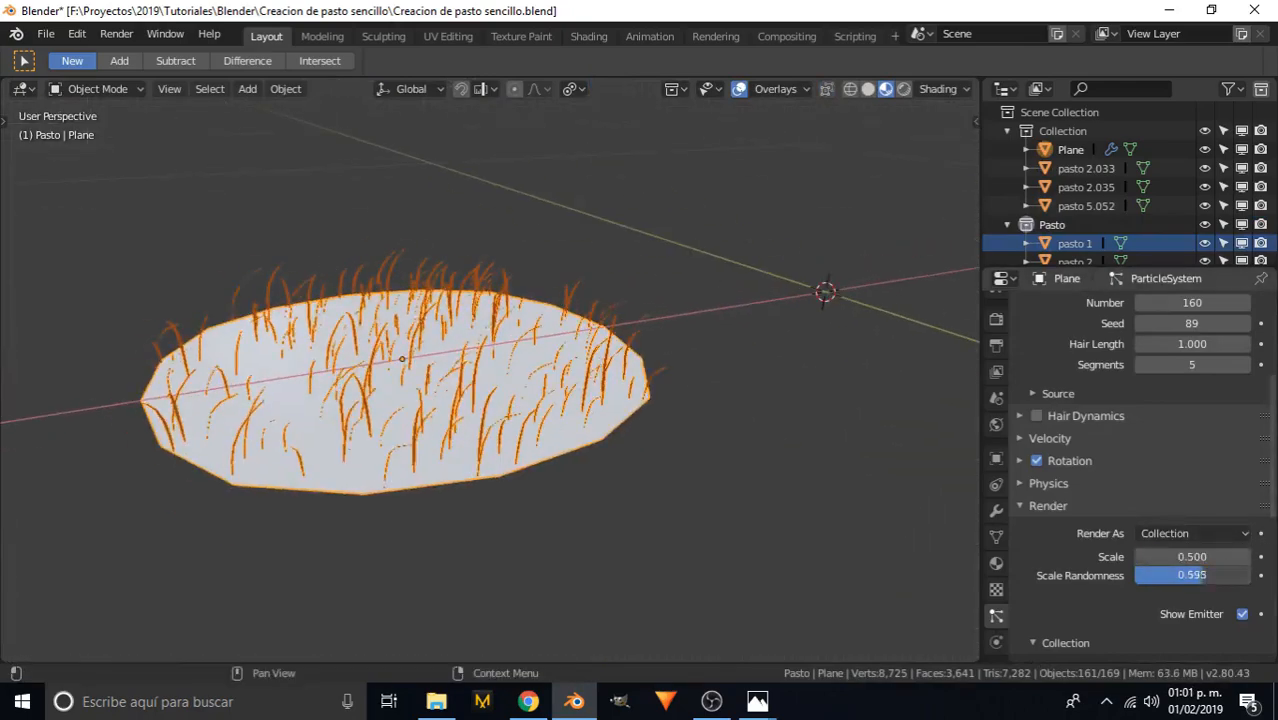
# - Set the number of hair particles on the emitter plane to 300
pyautogui.scroll(5, 1140, 470)
pyautogui.moveTo(1192, 488); pyautogui.dragTo(1195, 497)
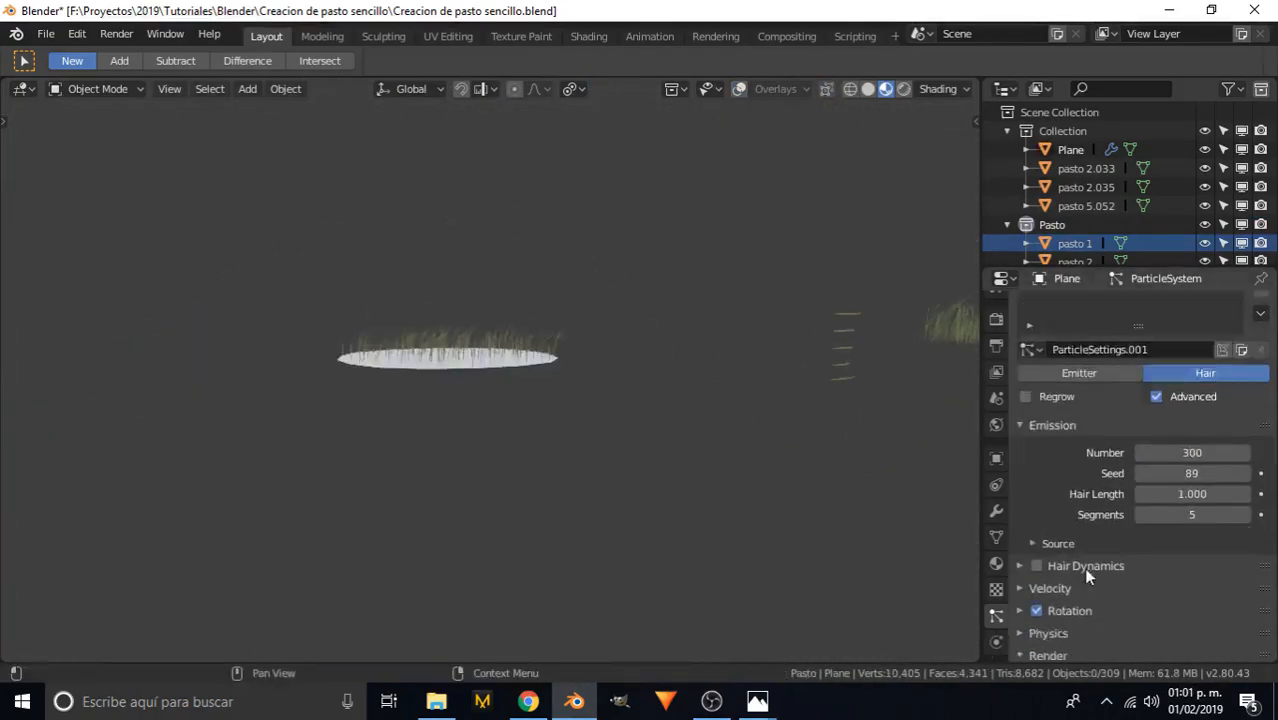
pyautogui.scroll(-5, 1087, 572)
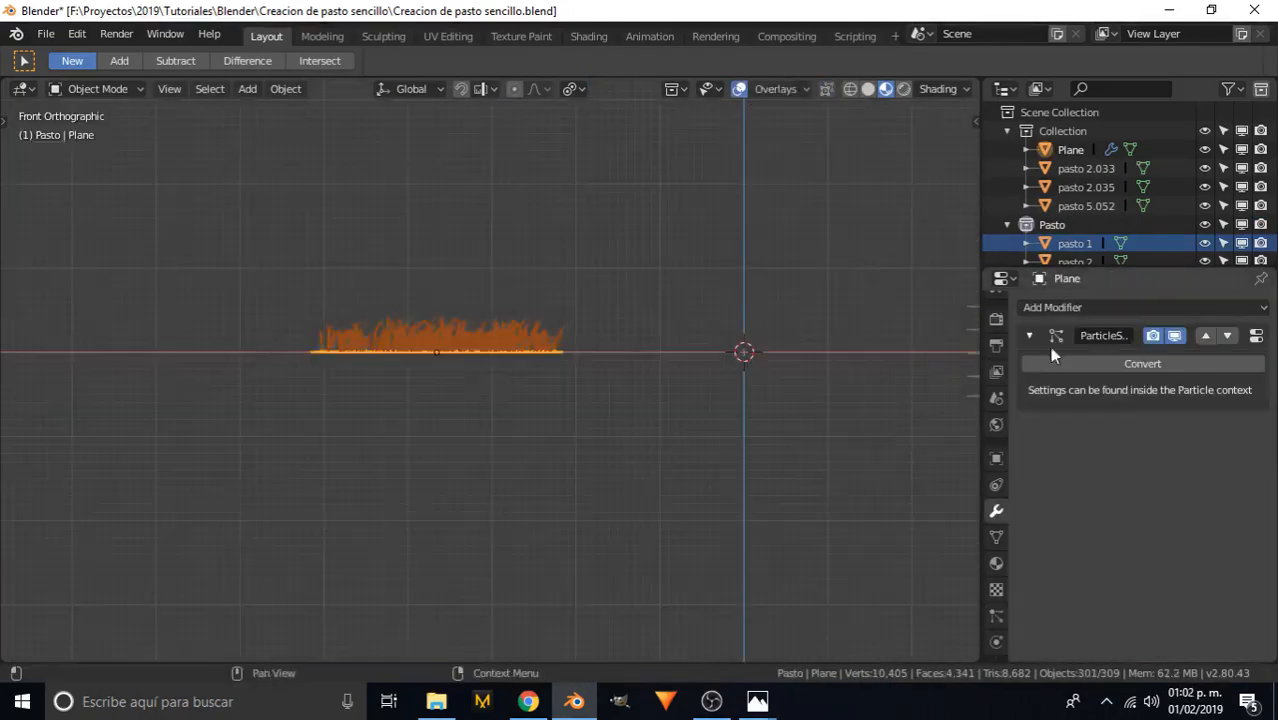
# - Duplicate the converted blades and shift the copies along negative X, clear of the original set
pyautogui.hotkey('shift', 'd')
pyautogui.press('x')
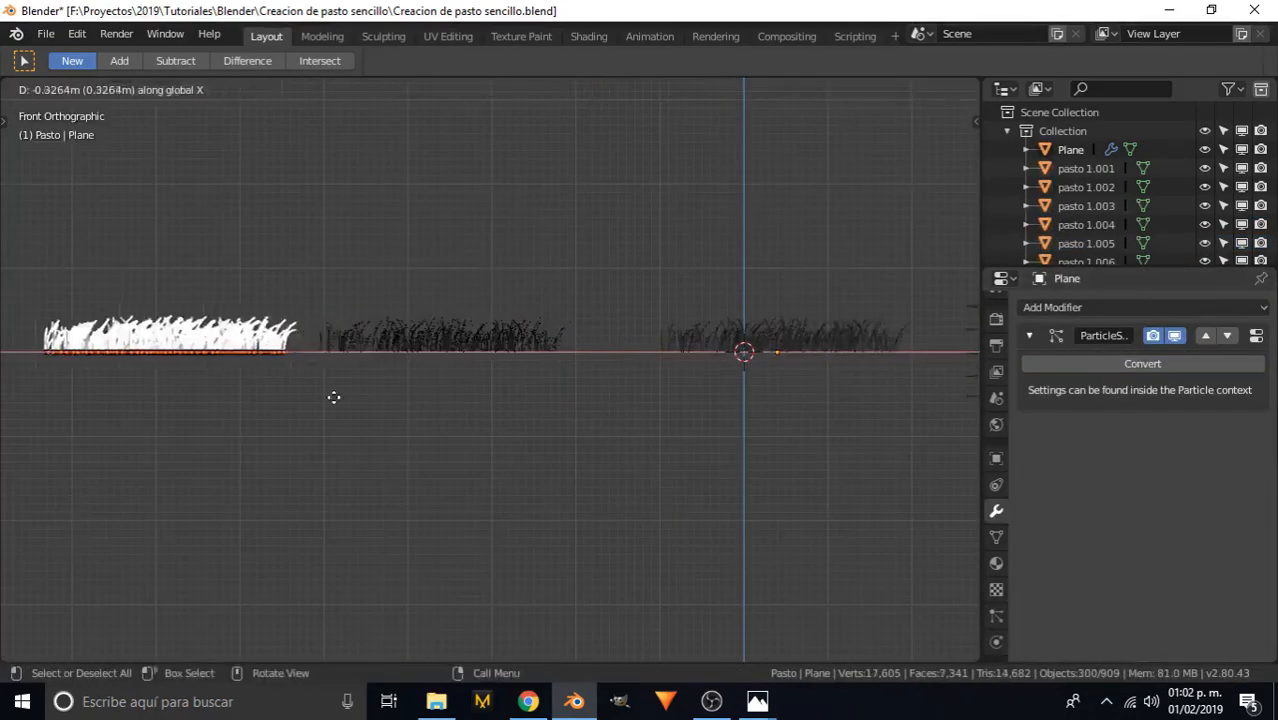
pyautogui.press('Escape')
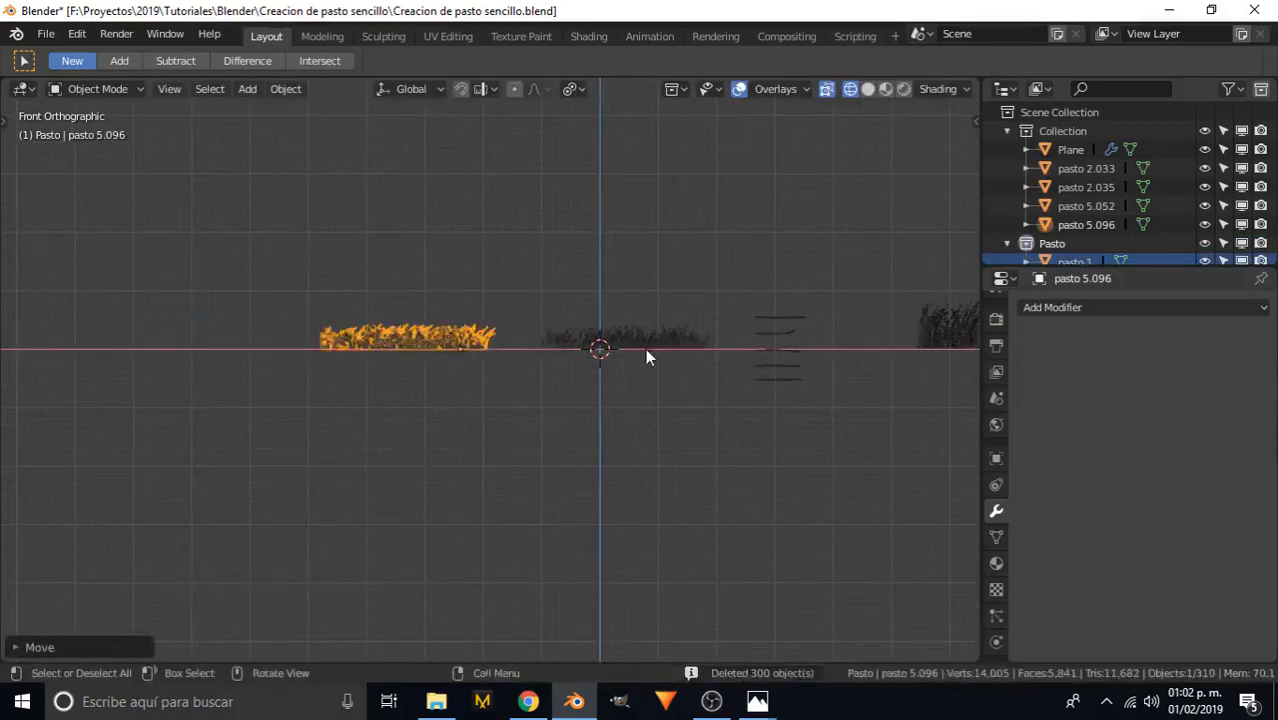
# - Select the grass emitter plane and show its particle settings
pyautogui.click(645, 348)
pyautogui.click(996, 616)
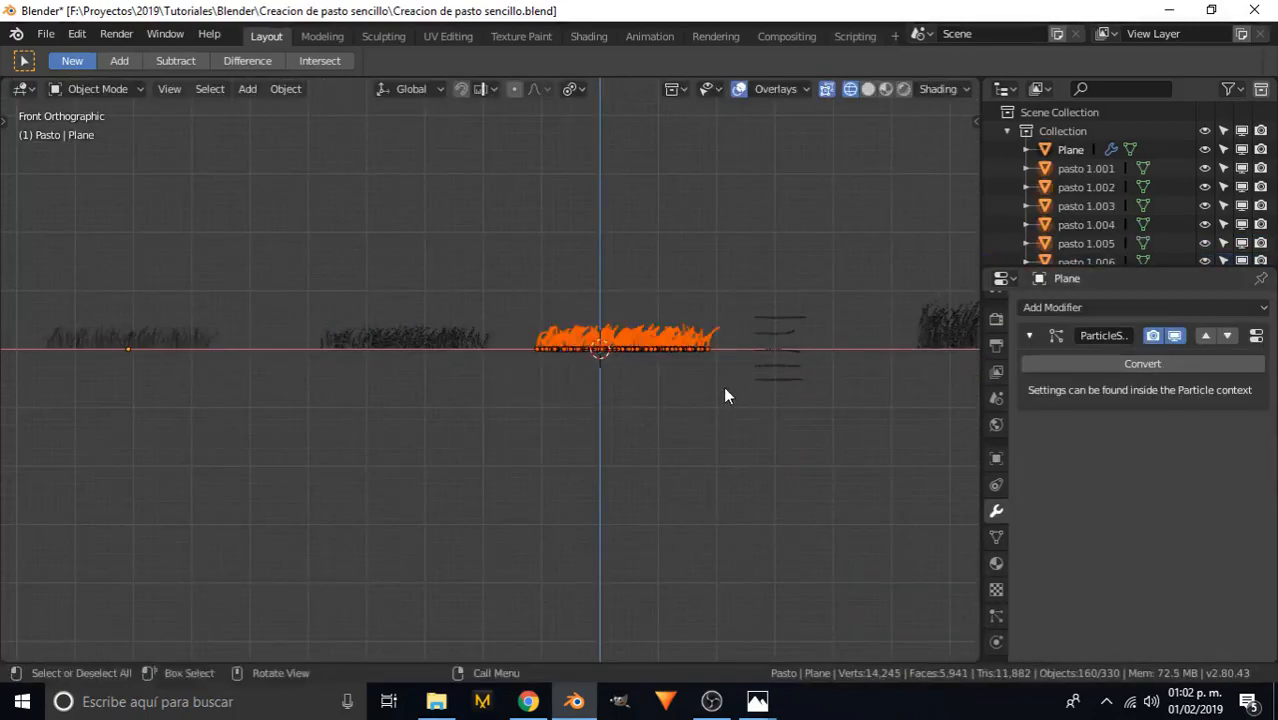
# - Duplicate the newly converted blades, place the copies beyond the emitter plane on negative X, and box-select the set left behind
pyautogui.hotkey('shift', 'd')
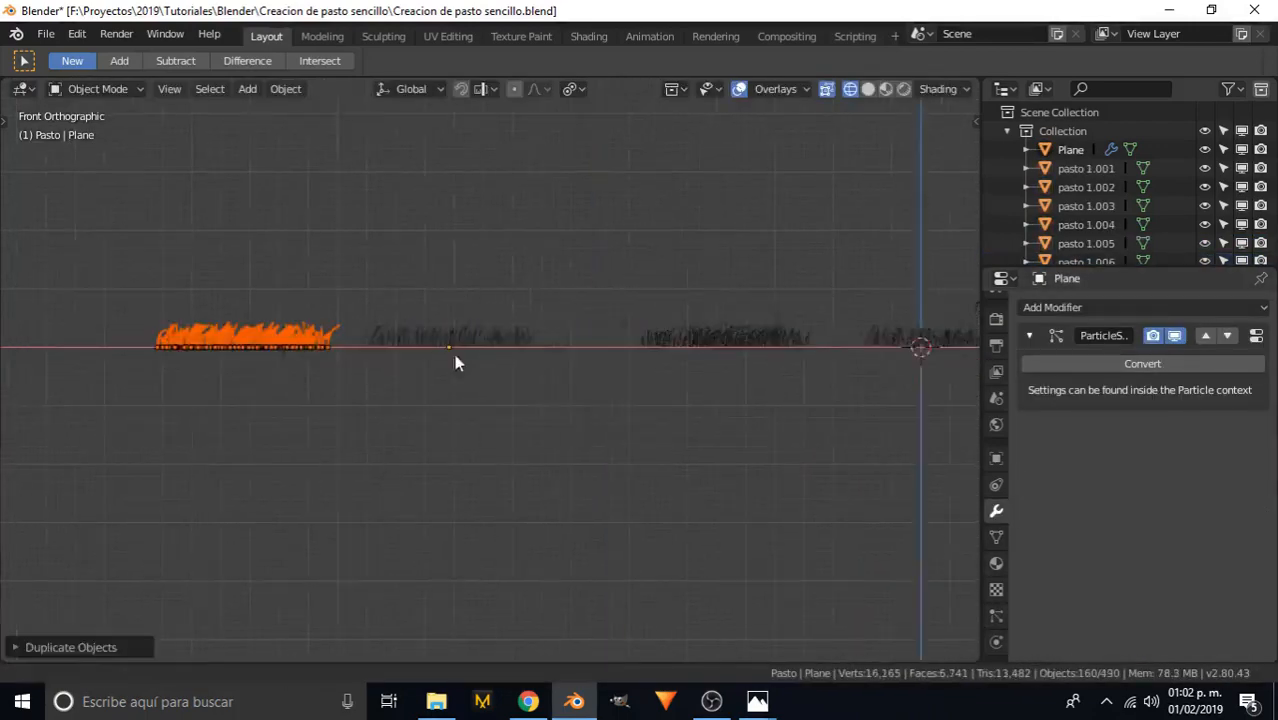
pyautogui.moveTo(349, 207); pyautogui.dragTo(584, 375)
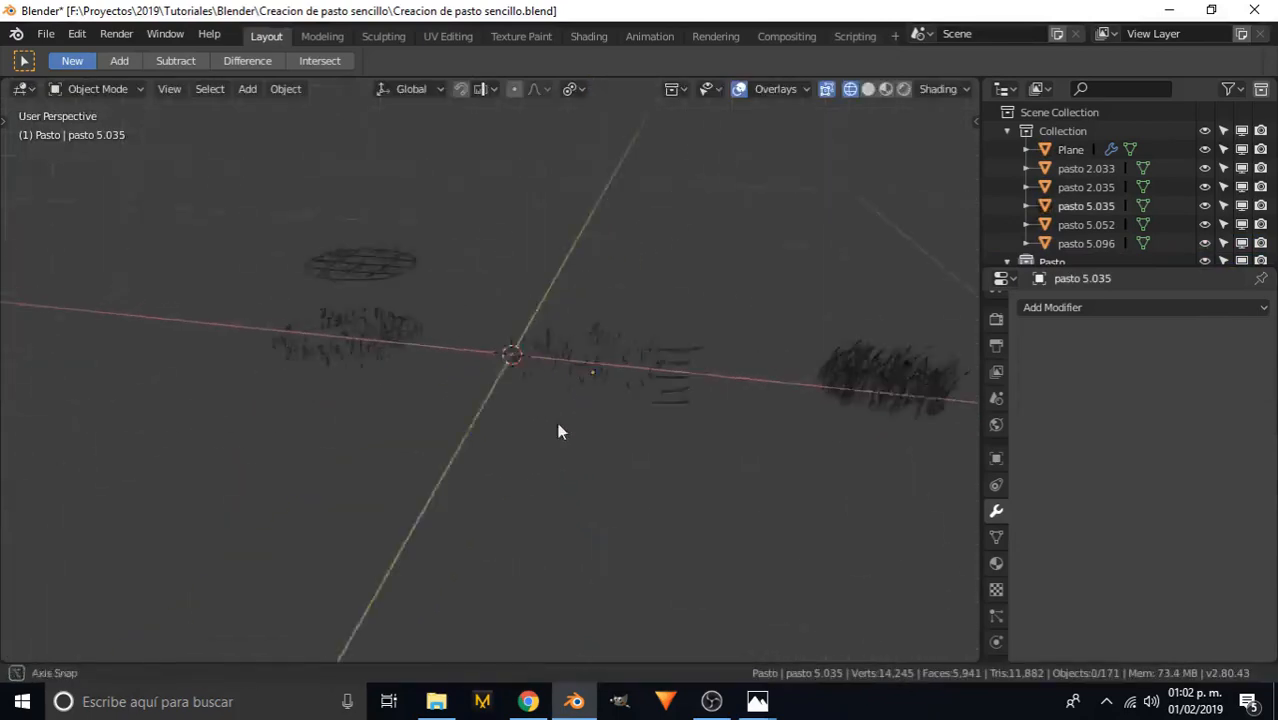
# - Examine the five joined grass patches from low and high angles, comparing their density and blade height
pyautogui.moveTo(557, 422); pyautogui.dragTo(517, 400, button='middle')
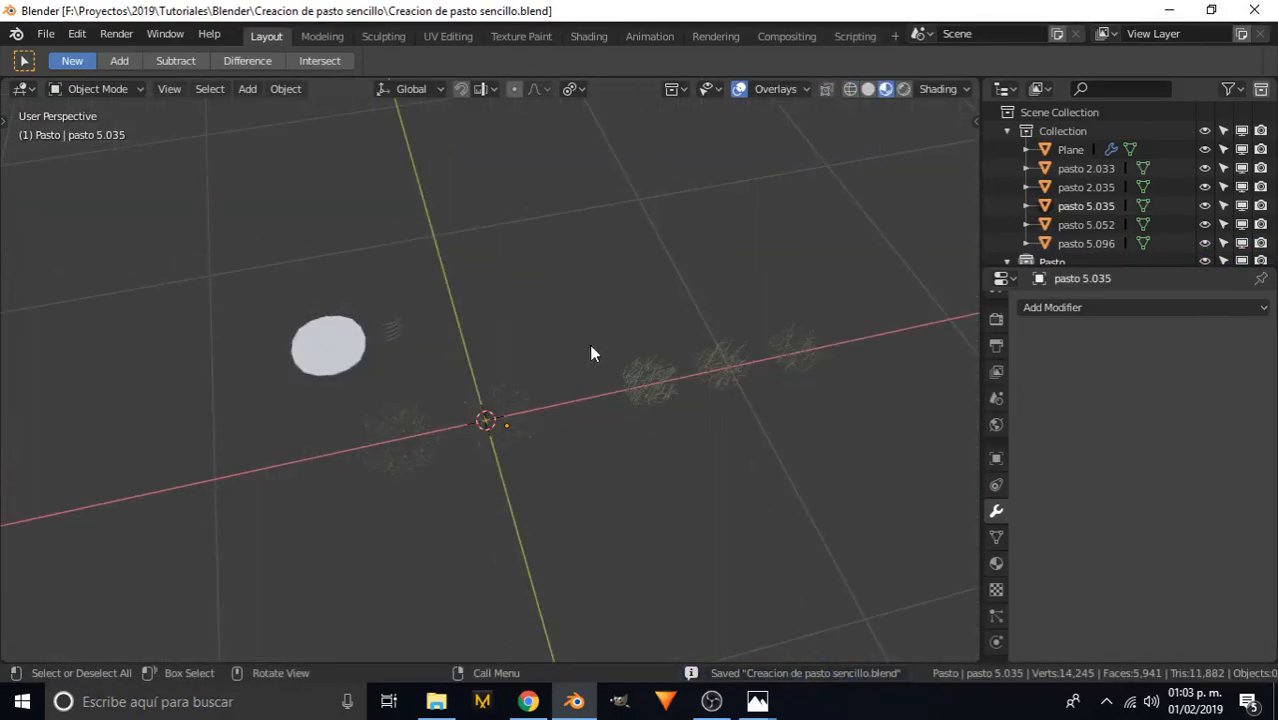
pyautogui.moveTo(576, 408)
pyautogui.mouseDown(button='middle')
pyautogui.moveTo(643, 362)
pyautogui.moveTo(573, 402)
pyautogui.mouseUp(button='middle')
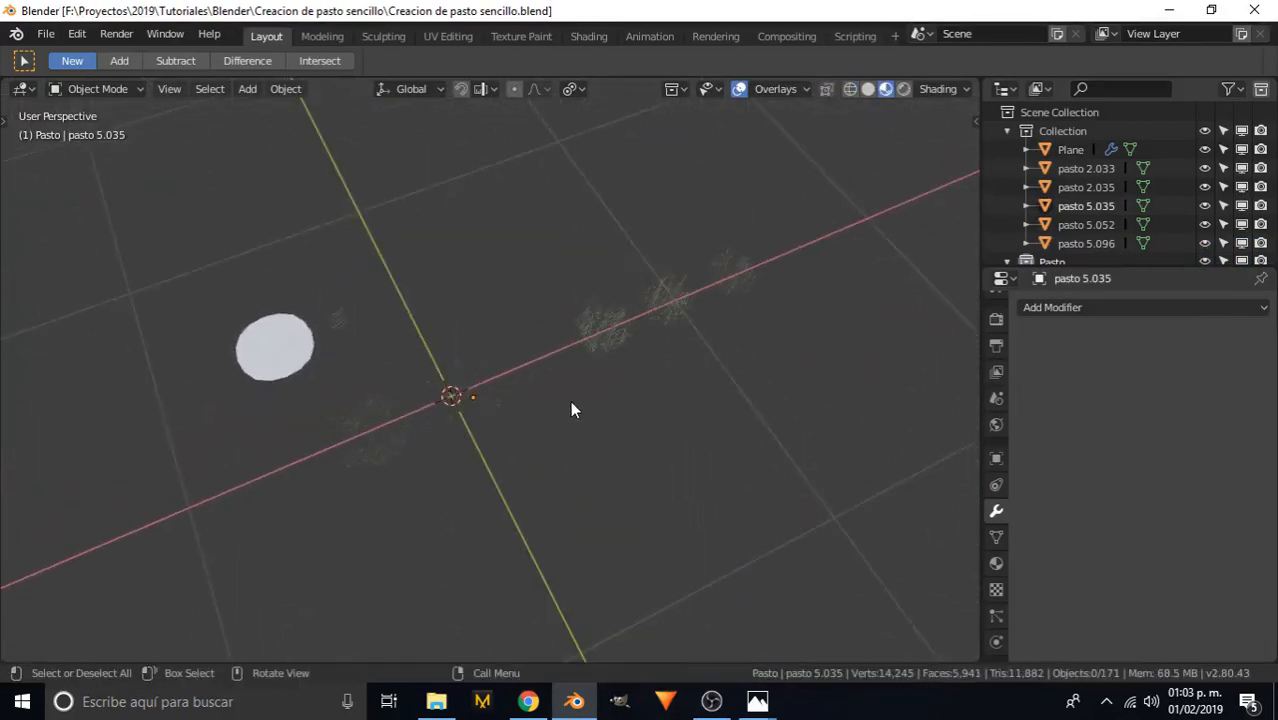
pyautogui.press('KP_7')
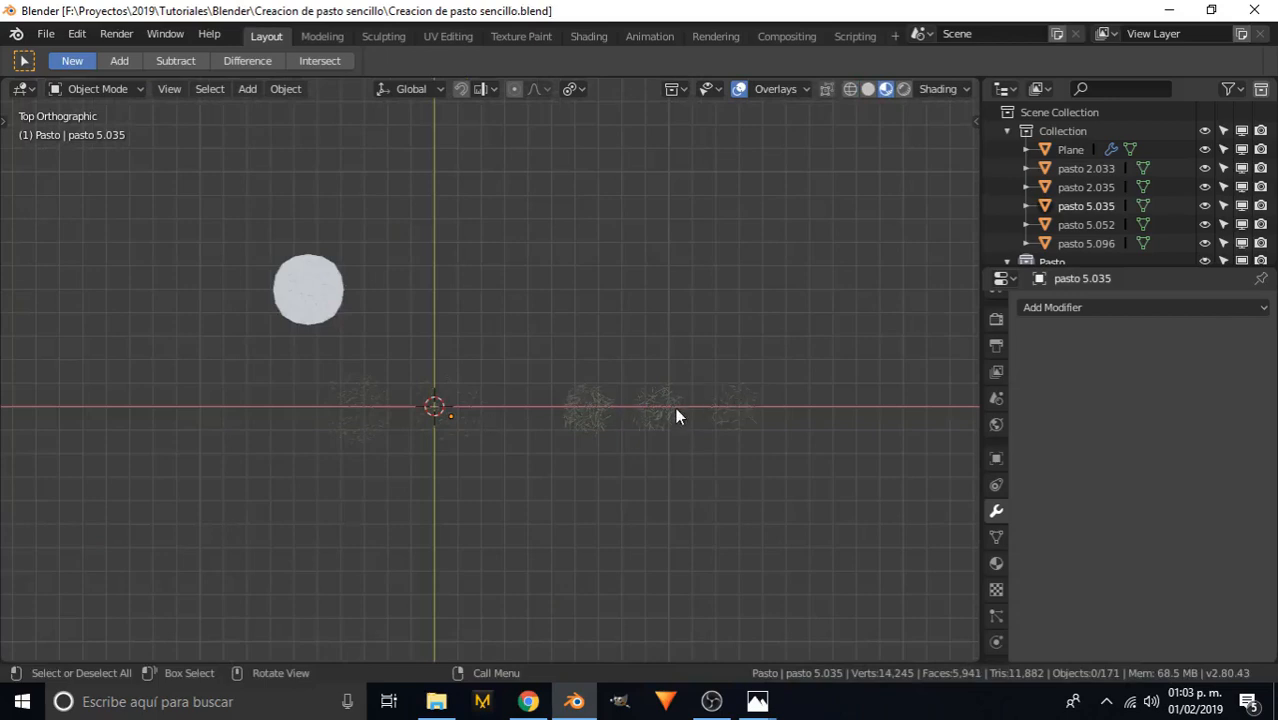
pyautogui.scroll(3, 690, 420)
pyautogui.keyDown('shift'); pyautogui.moveTo(712, 434); pyautogui.dragTo(673, 304, button='middle'); pyautogui.keyUp('shift')
pyautogui.scroll(2, 421, 311)
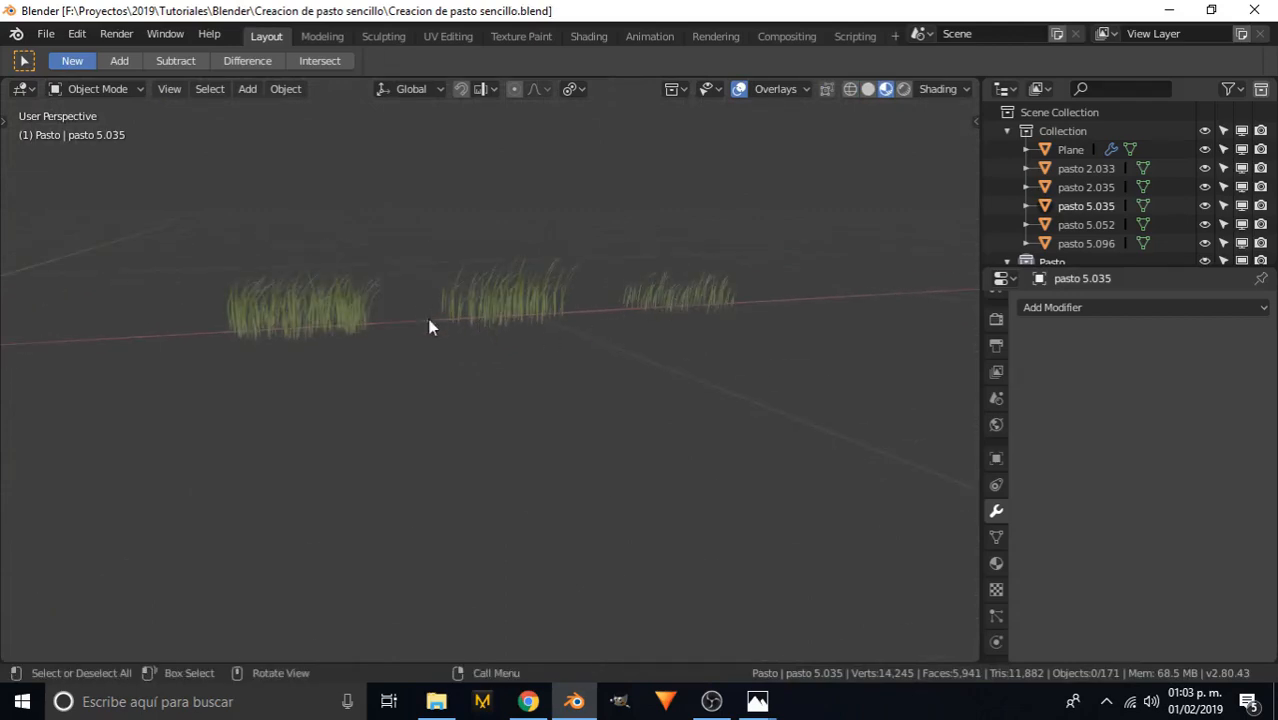
pyautogui.moveTo(428, 327); pyautogui.dragTo(414, 430, button='middle')
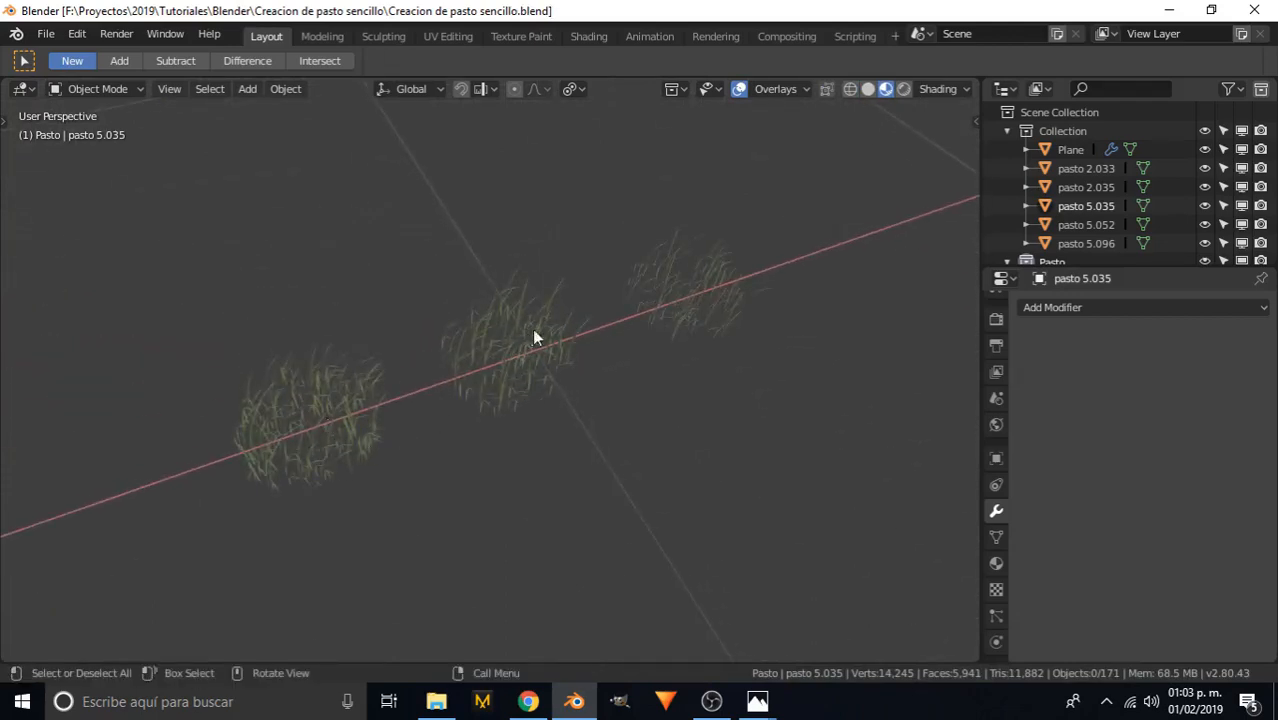
pyautogui.scroll(-4, 533, 330)
pyautogui.keyDown('shift'); pyautogui.moveTo(335, 432); pyautogui.dragTo(480, 344, button='middle'); pyautogui.keyUp('shift')
pyautogui.scroll(2, 545, 350)
pyautogui.keyDown('shift'); pyautogui.moveTo(760, 264); pyautogui.dragTo(372, 249, button='middle'); pyautogui.keyUp('shift')
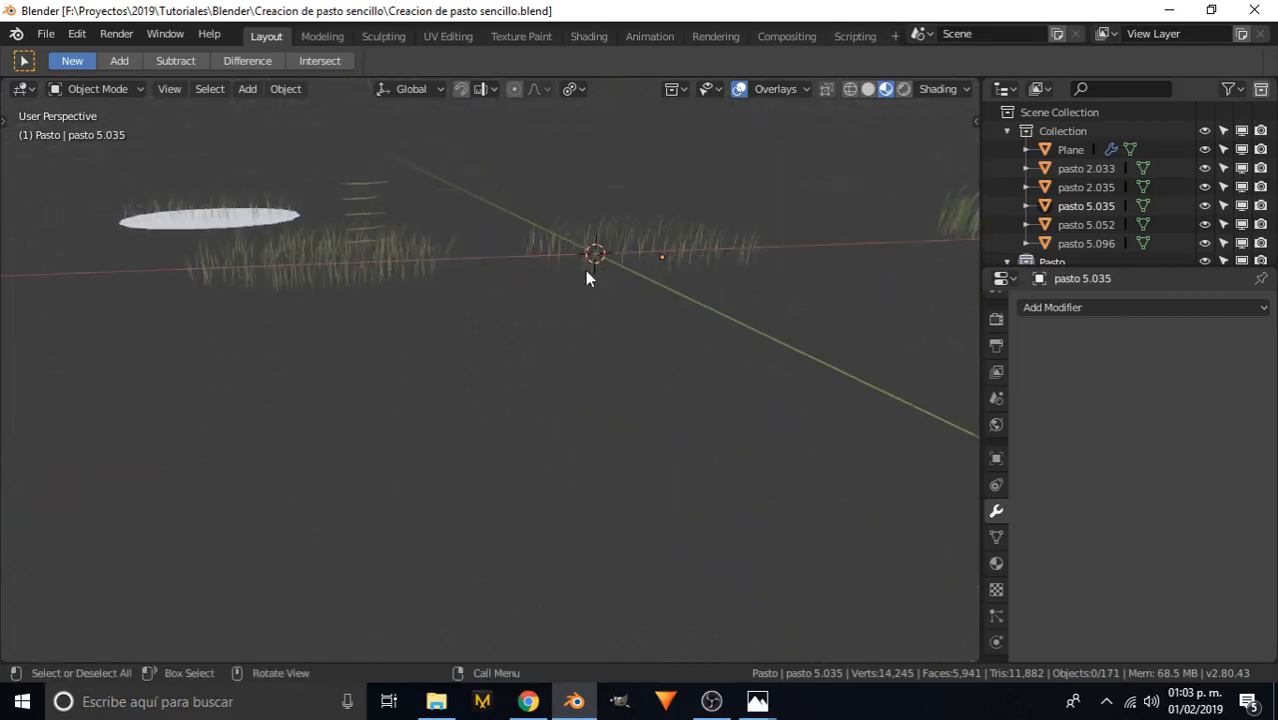
pyautogui.moveTo(586, 271); pyautogui.dragTo(536, 369, button='middle')
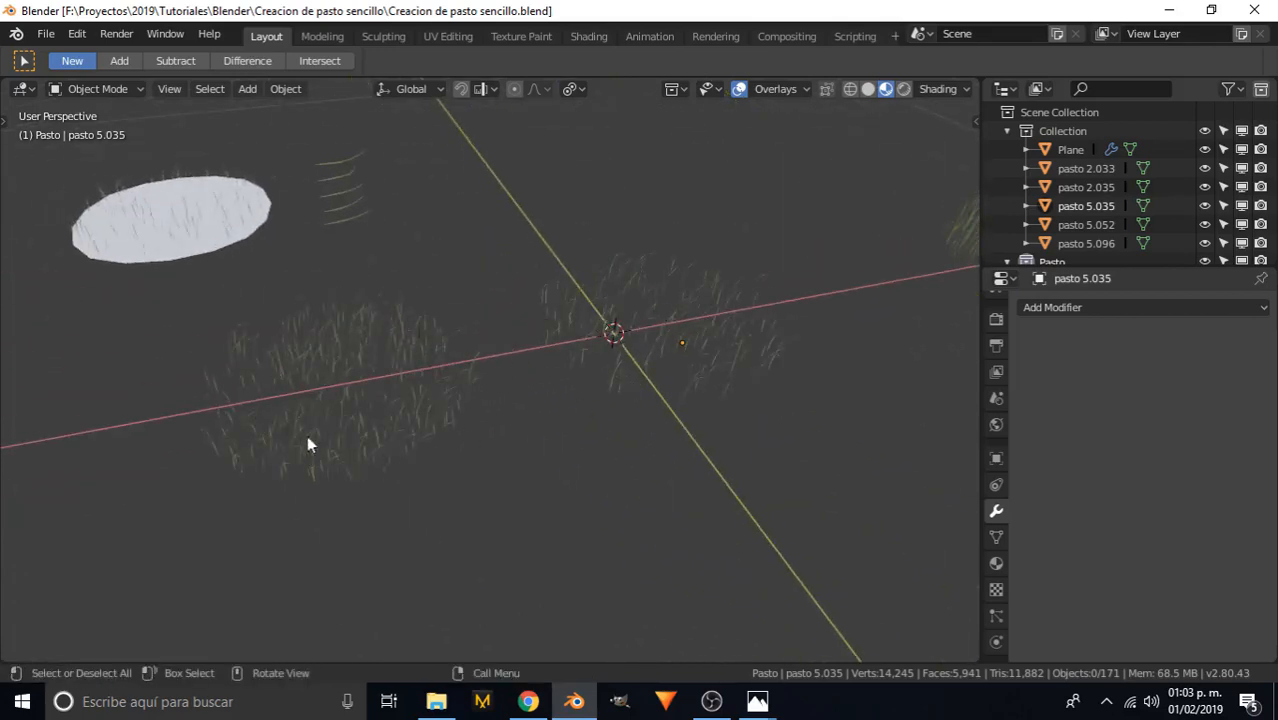
pyautogui.moveTo(638, 325); pyautogui.dragTo(556, 343, button='middle')
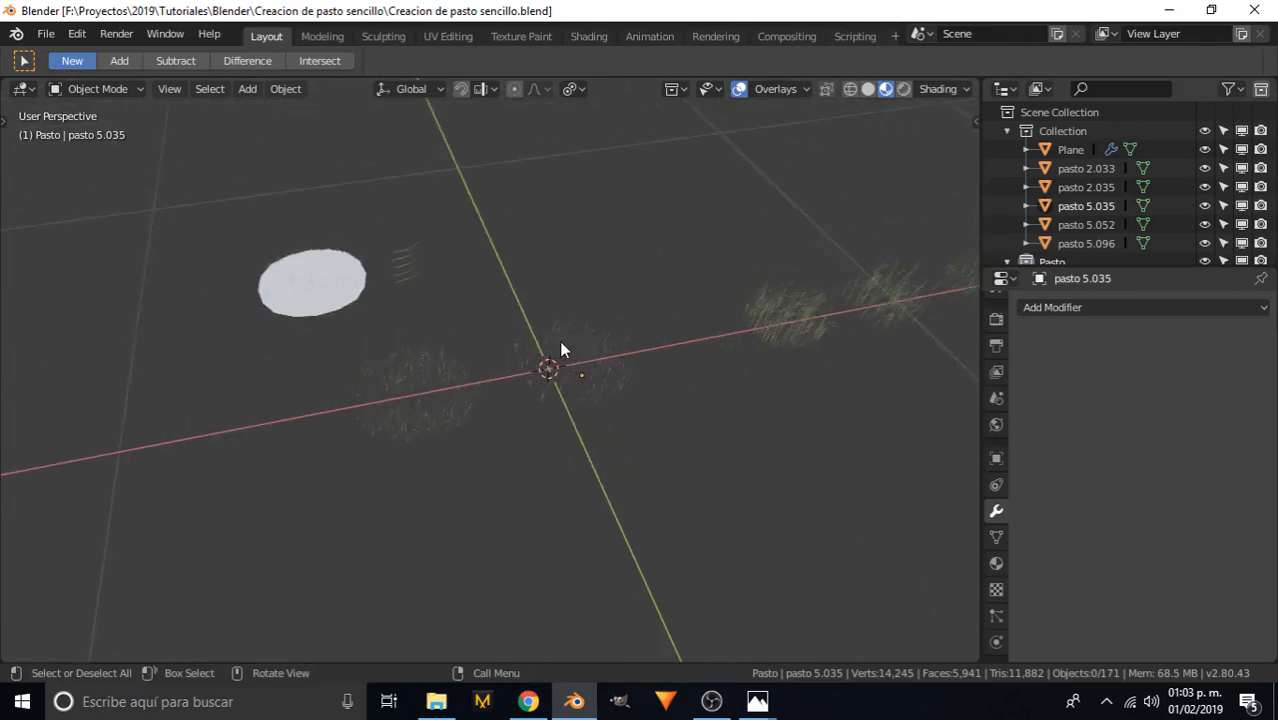
# - Check from above where the origin points of pasto 5.035 and pasto 5.096 lie relative to their blades
pyautogui.press('KP_7')
pyautogui.scroll(3, 562, 348)
pyautogui.click(588, 508)
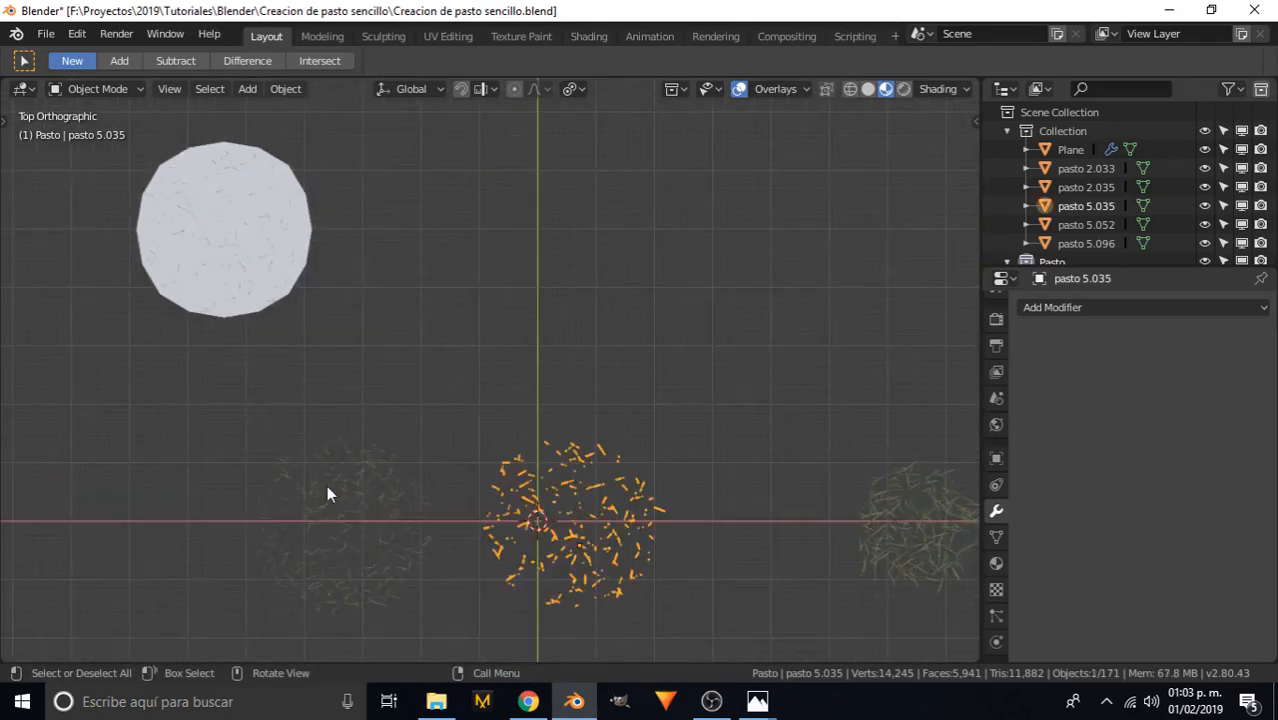
pyautogui.click(338, 474)
pyautogui.keyDown('shift'); pyautogui.moveTo(414, 556); pyautogui.dragTo(385, 456, button='middle'); pyautogui.keyUp('shift')
pyautogui.scroll(2, 480, 450)
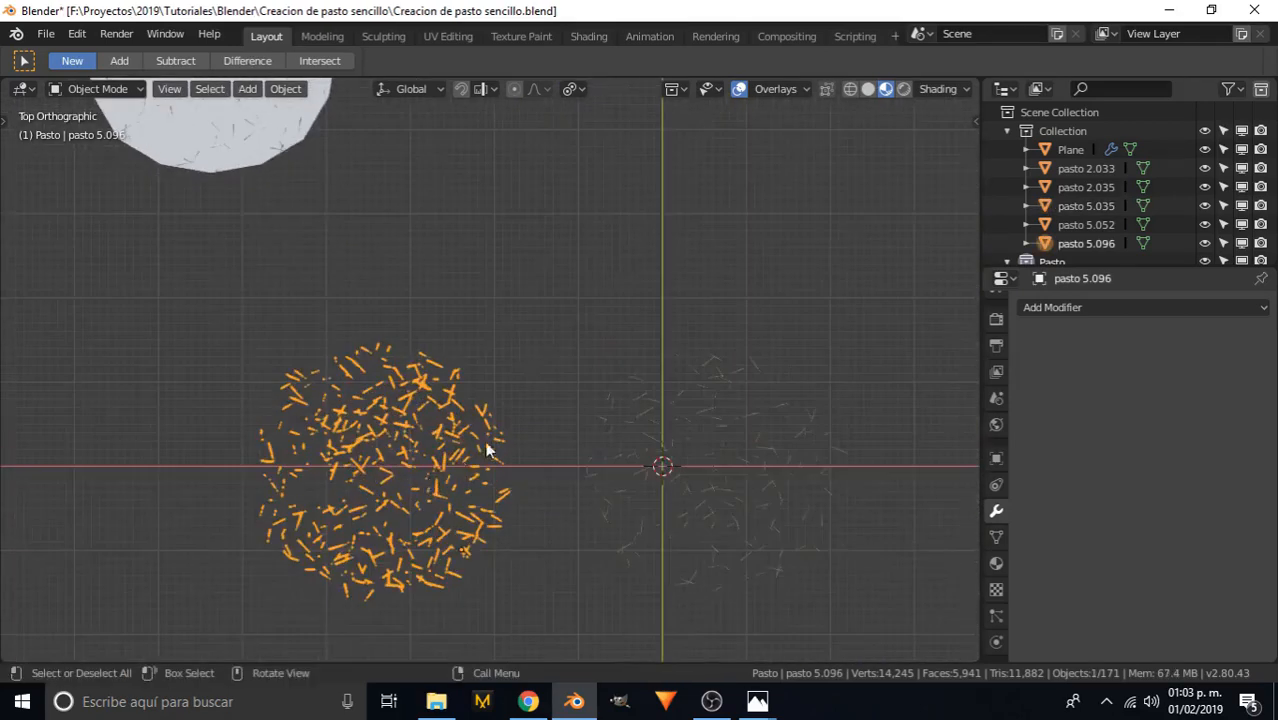
pyautogui.click(530, 343)
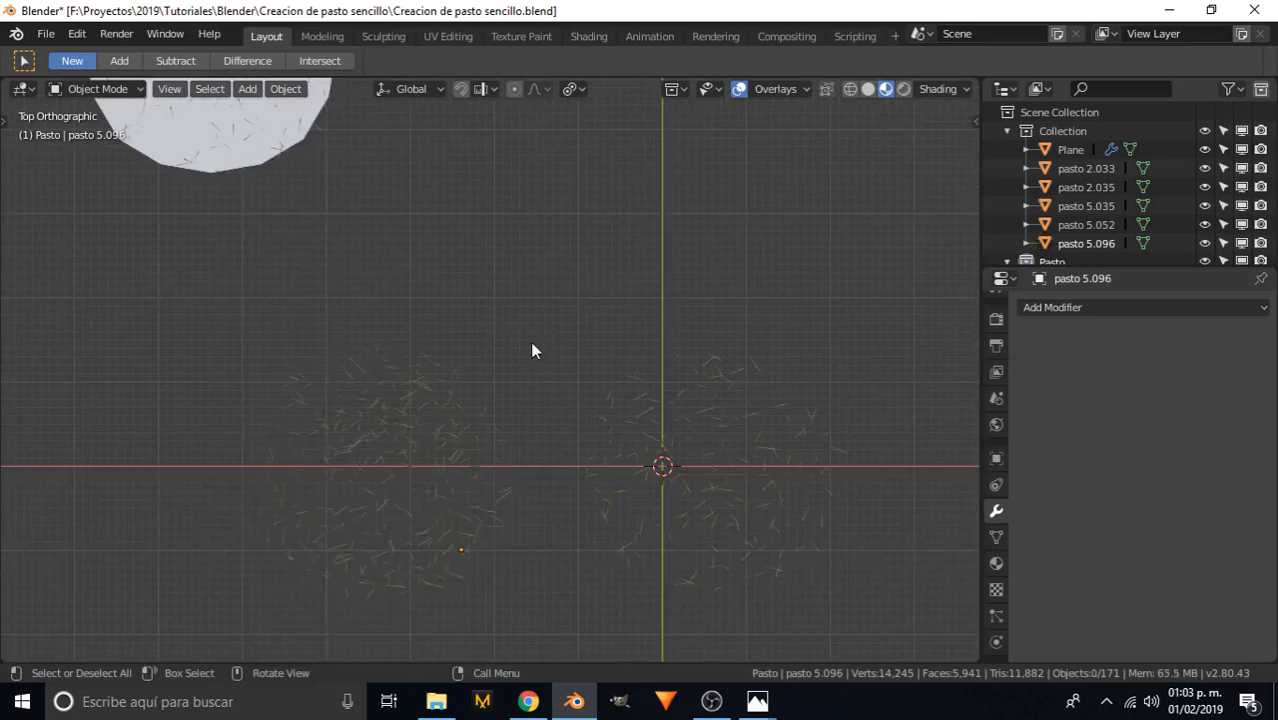
pyautogui.click(738, 406)
pyautogui.click(370, 432)
pyautogui.click(785, 471)
pyautogui.click(855, 545)
# - Move the pasto 5.035 grass patch so its blades are centred on the 3D cursor at the world centre
pyautogui.keyDown('shift'); pyautogui.moveTo(760, 448); pyautogui.dragTo(500, 404, button='middle'); pyautogui.keyUp('shift')
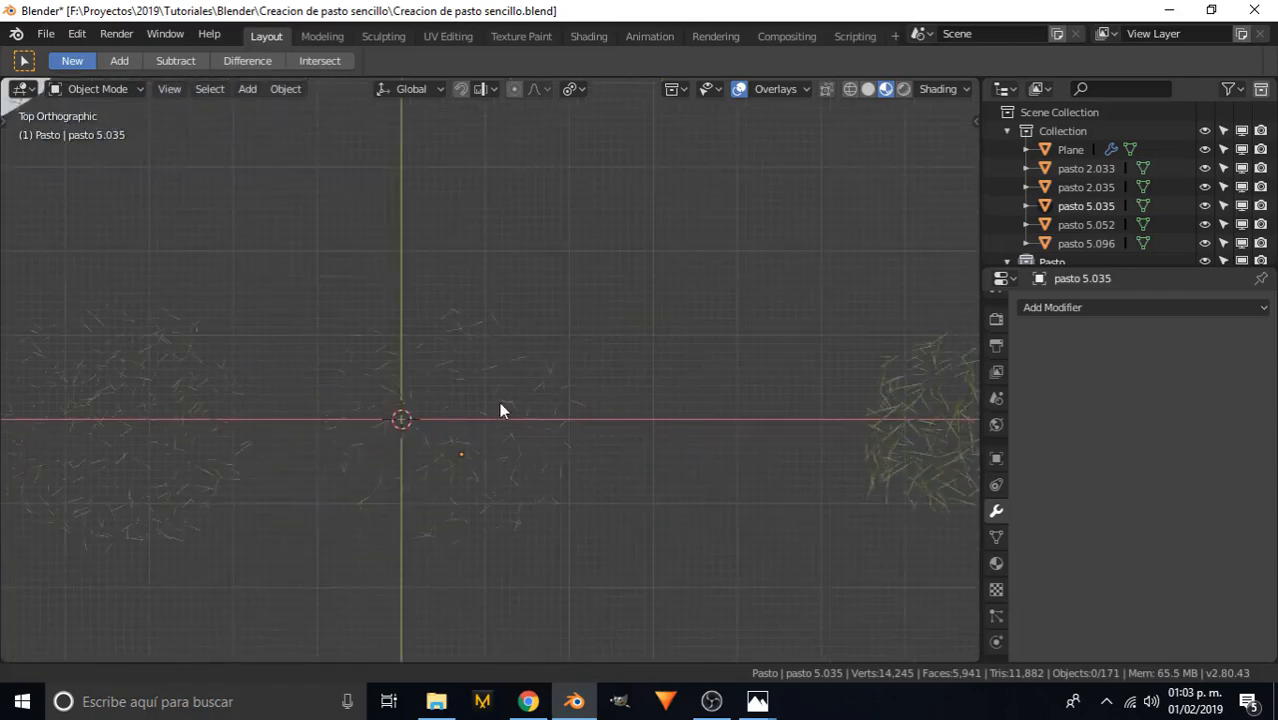
pyautogui.click(461, 367)
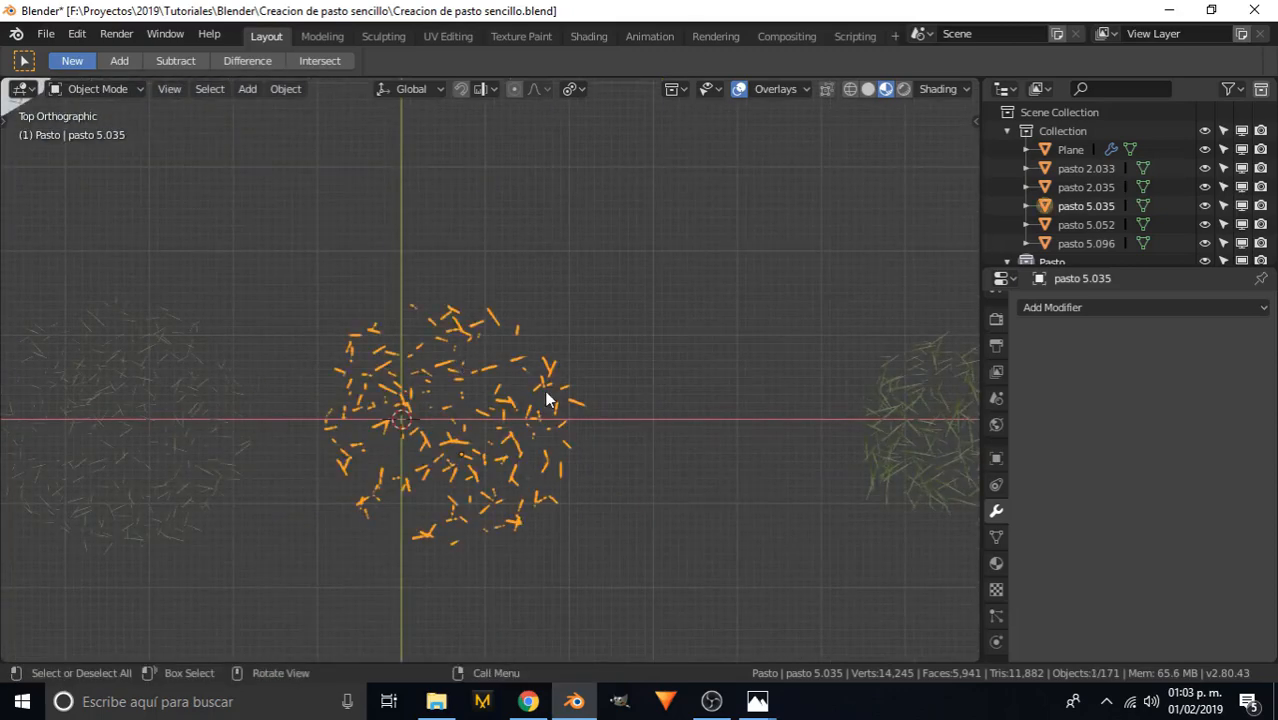
pyautogui.press('g')
pyautogui.click(488, 388)
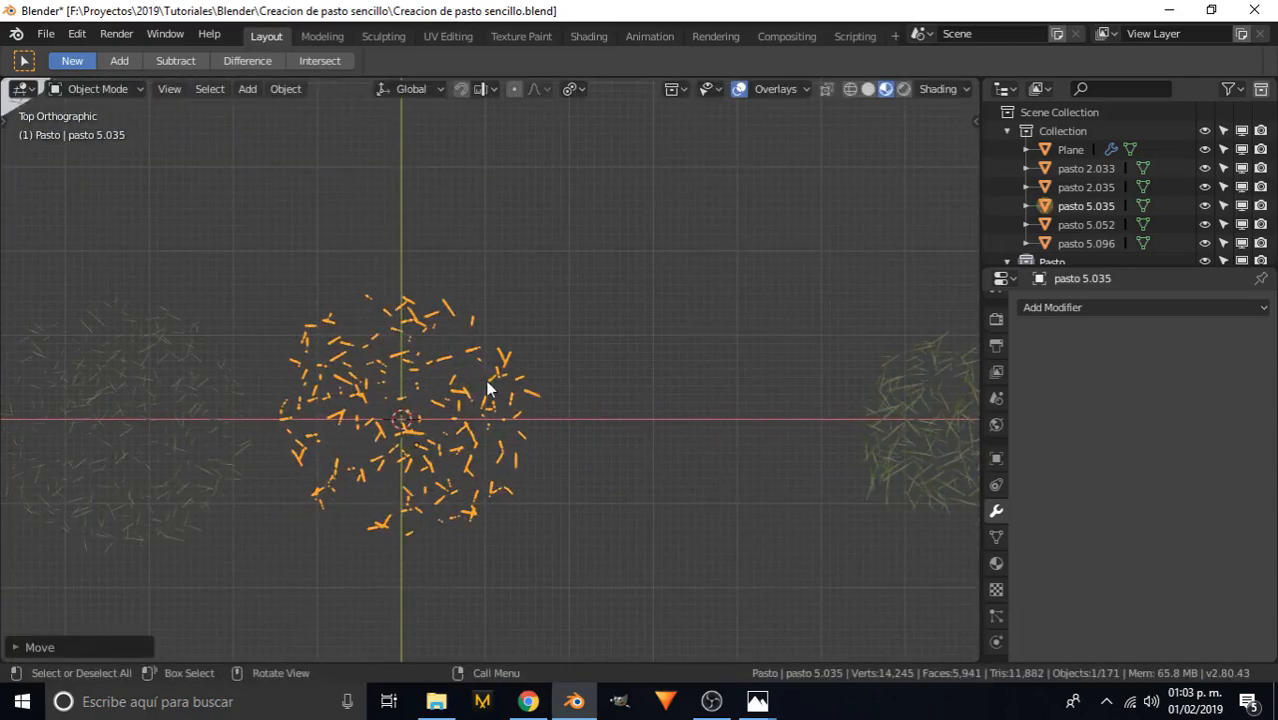
# - Set the origin of pasto 5.035 to the 3D cursor and move the patch aside along positive X
pyautogui.click(296, 90)
pyautogui.moveTo(320, 131)
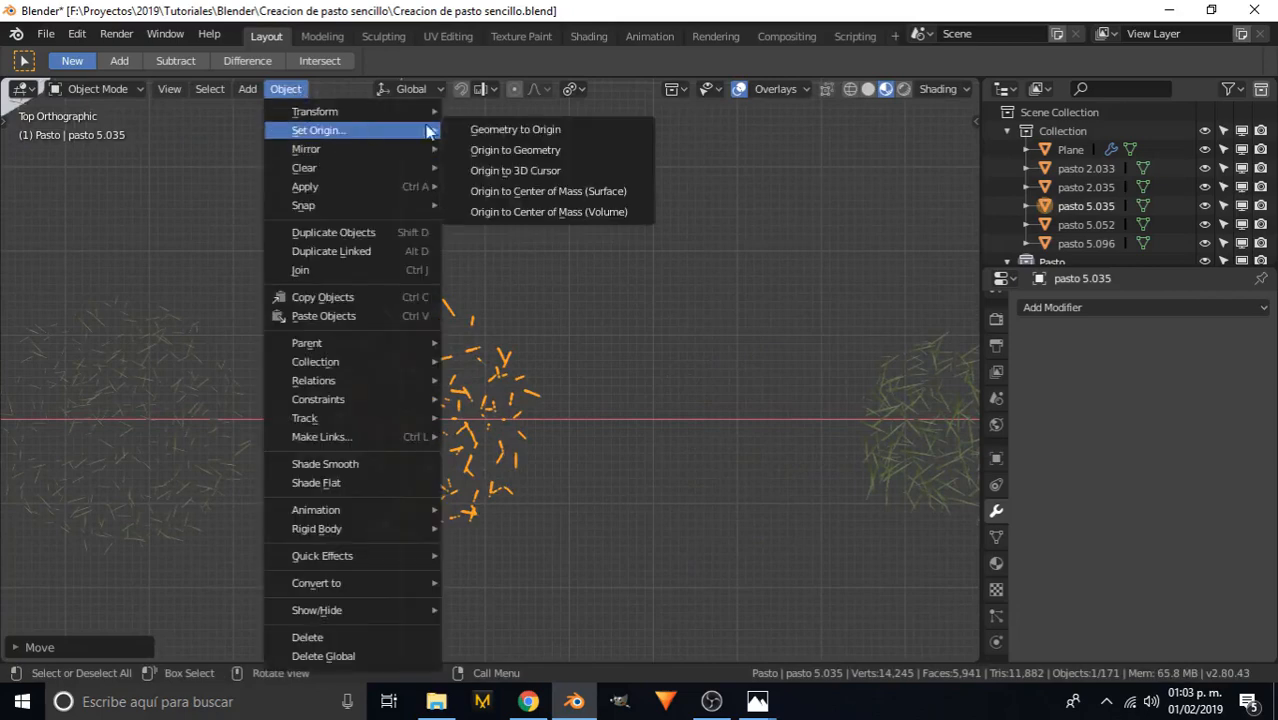
pyautogui.click(557, 170)
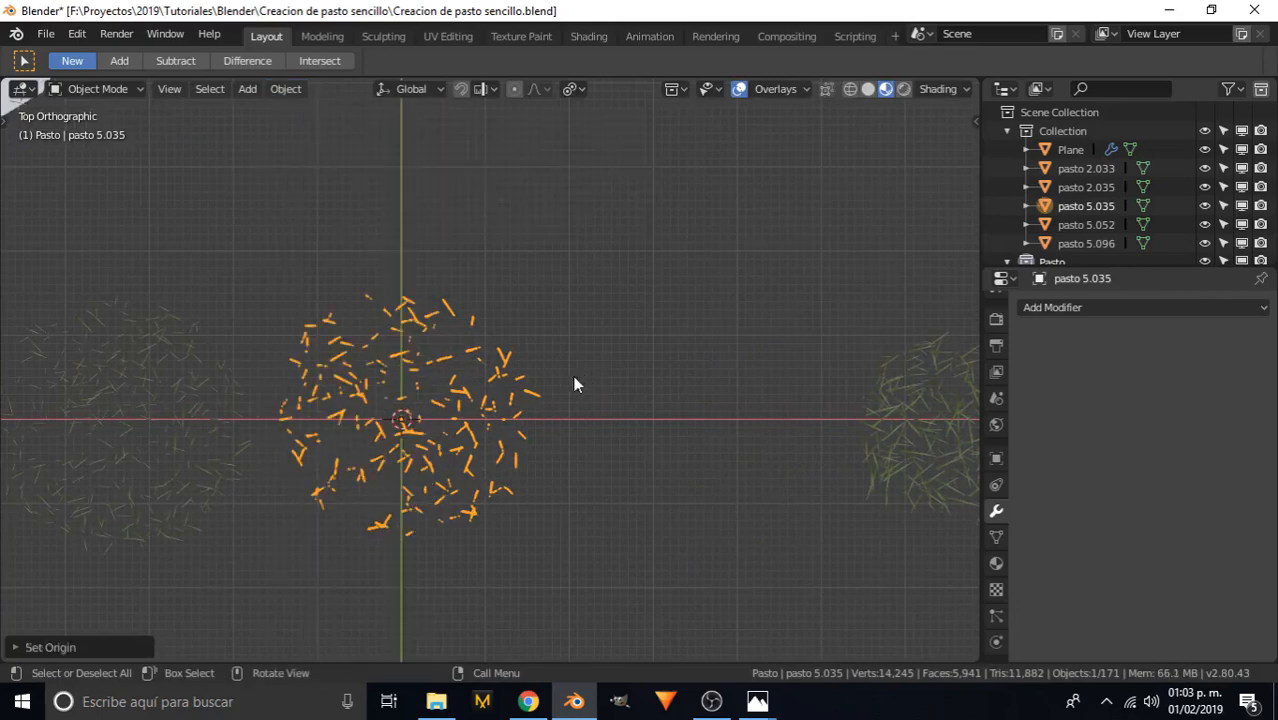
pyautogui.press('g')
pyautogui.click(618, 402)
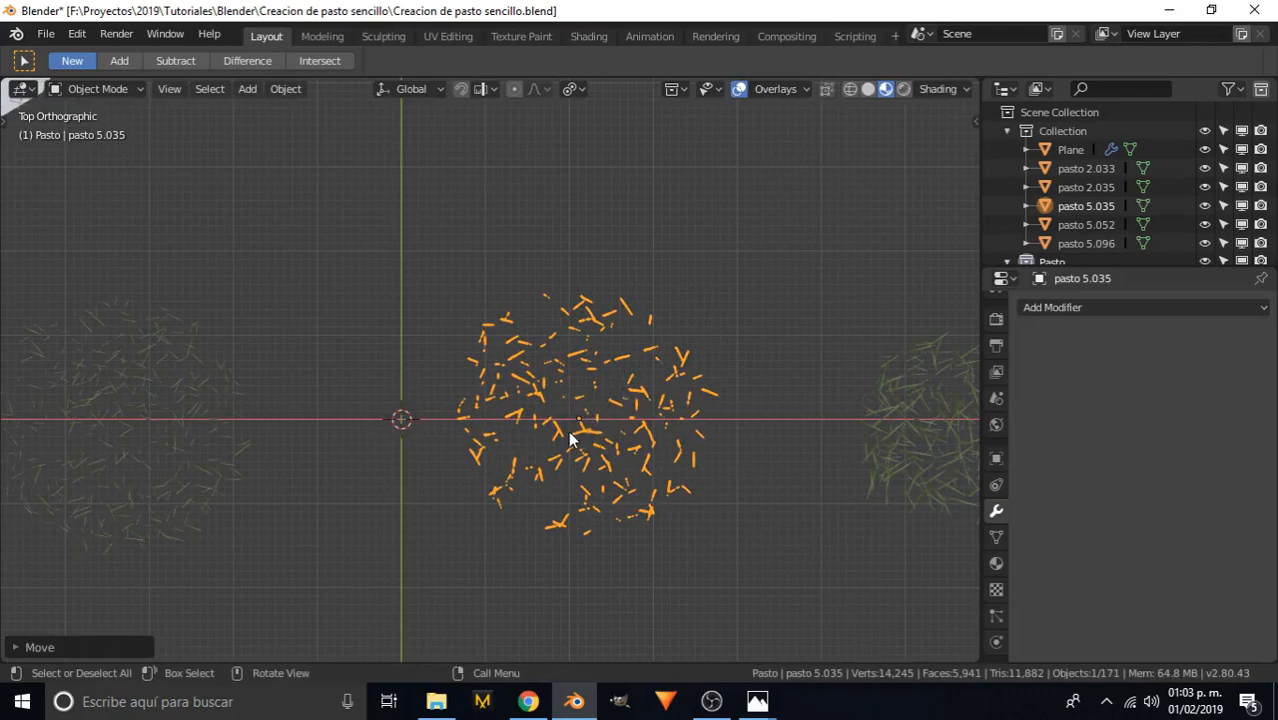
# - Centre the pasto 5.096 grass patch on the 3D cursor and set its origin to the cursor
pyautogui.click(162, 414)
pyautogui.press('g')
pyautogui.click(447, 418)
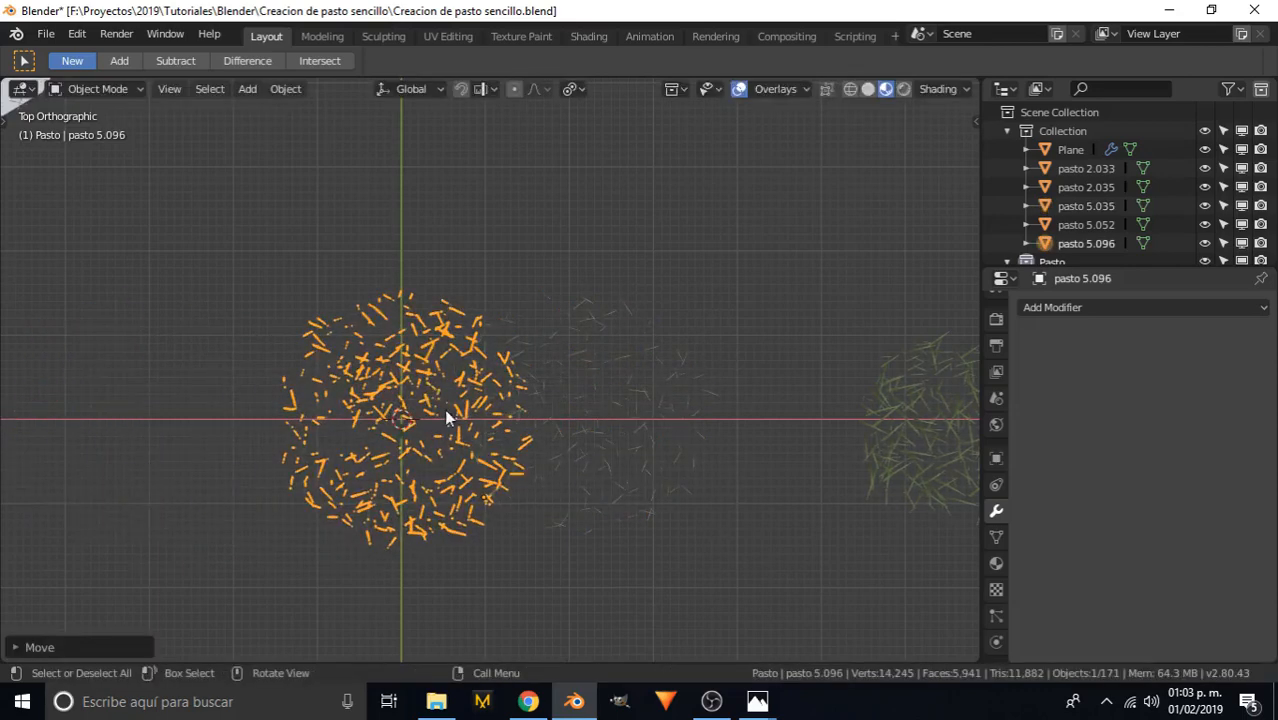
pyautogui.click(285, 89)
pyautogui.moveTo(340, 125)
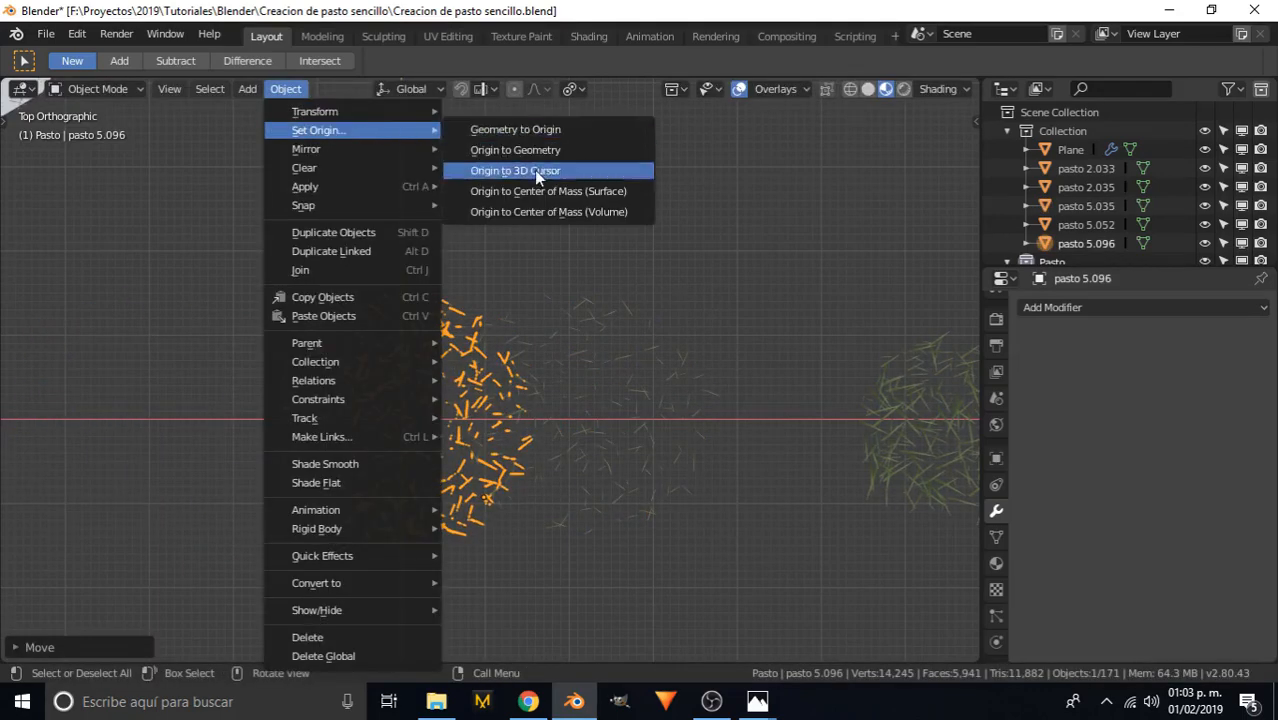
pyautogui.click(534, 170)
# - Move pasto 5.096 about 0.4 m along negative X and pasto 5.035 towards positive Y to clear the centre
pyautogui.press('g')
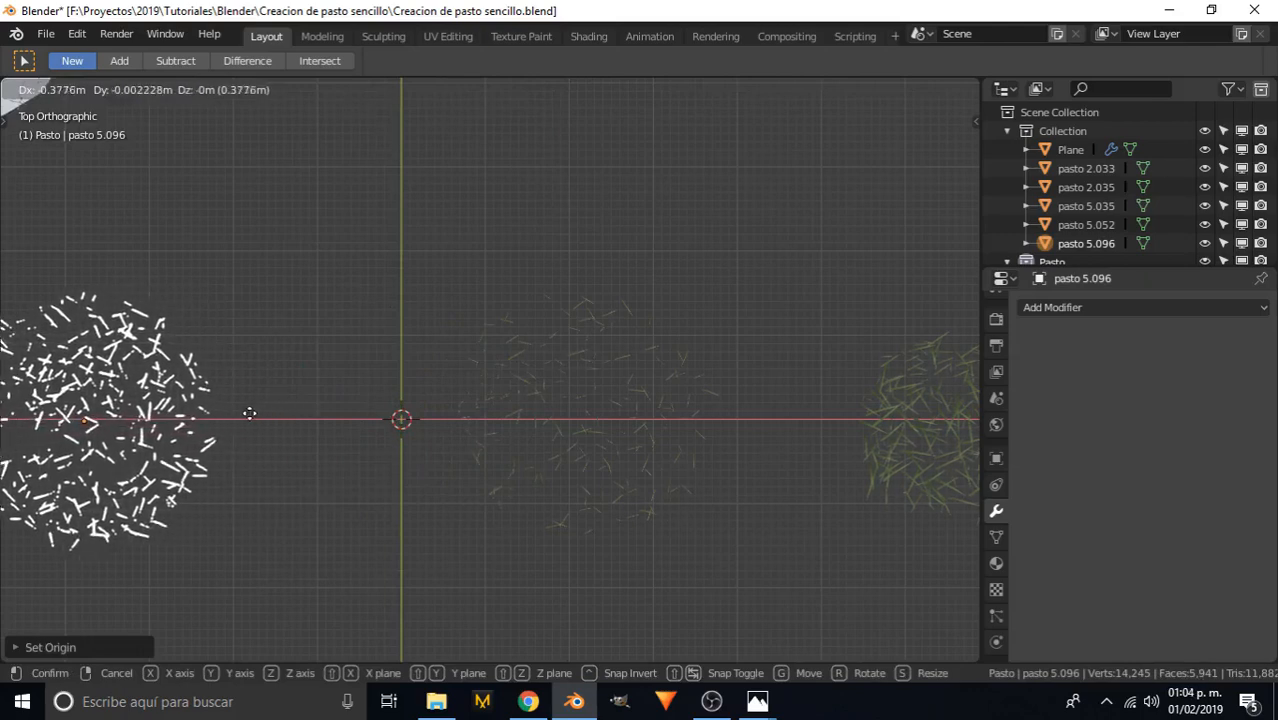
pyautogui.click(245, 417)
pyautogui.click(620, 407)
pyautogui.press('g')
pyautogui.click(695, 160)
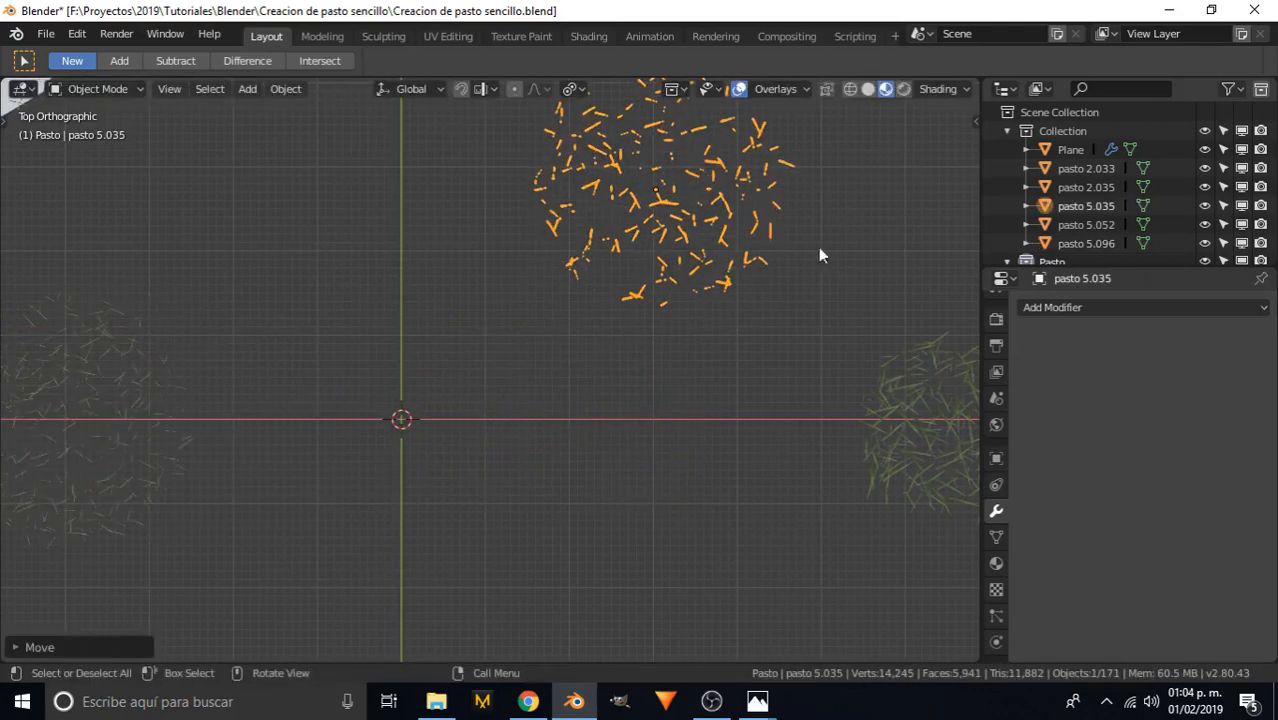
# - Centre the pasto 5.052 grass patch on the 3D cursor and set its origin to the cursor
pyautogui.click(933, 436)
pyautogui.press('g')
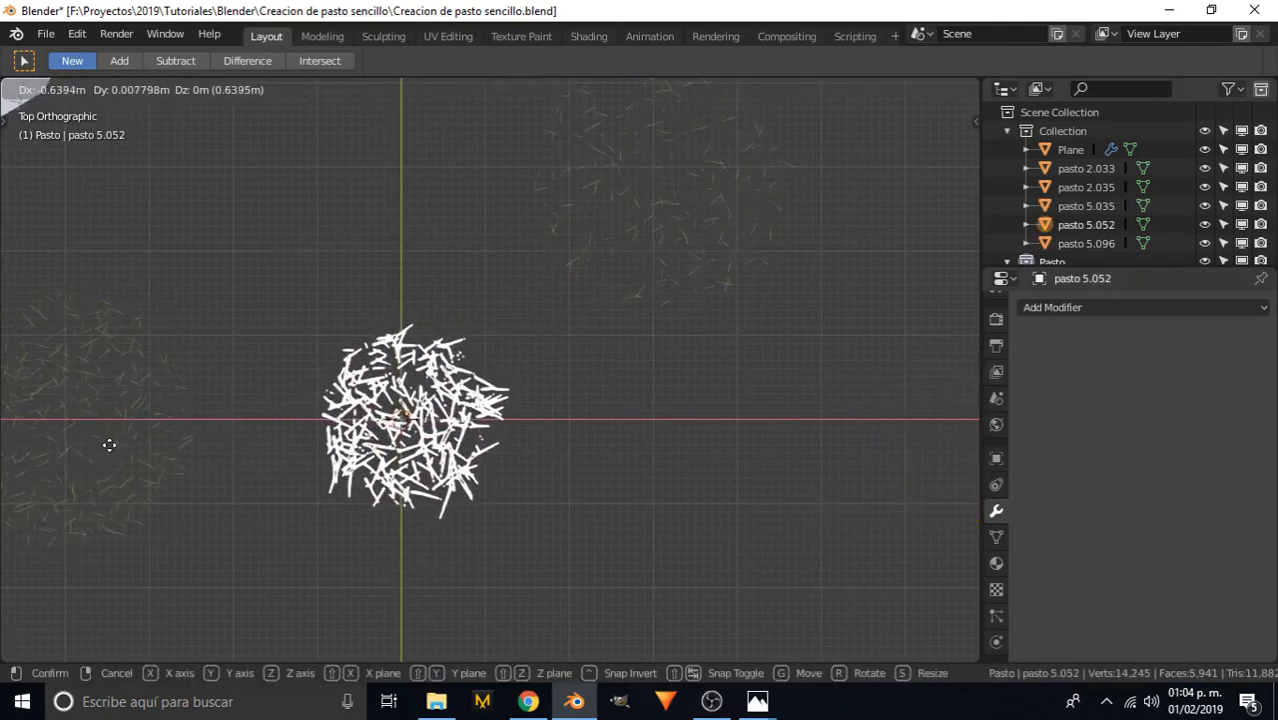
pyautogui.click(108, 442)
pyautogui.click(268, 89)
pyautogui.moveTo(318, 130)
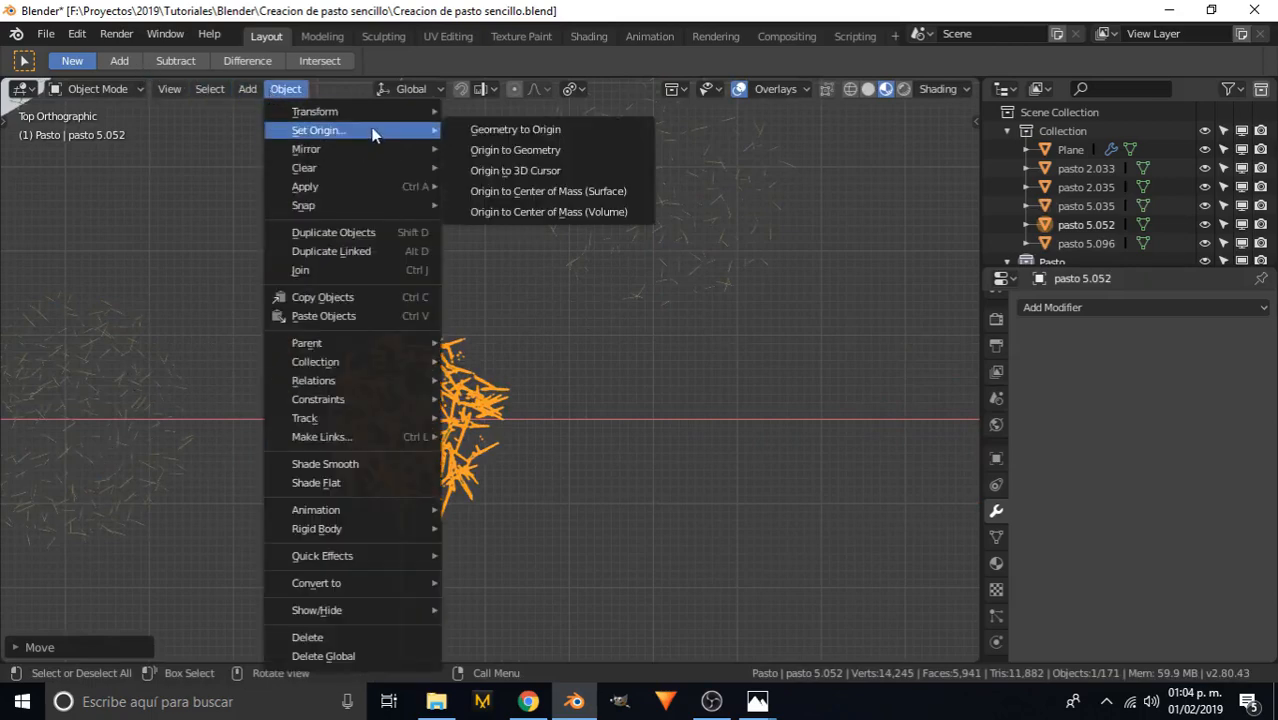
pyautogui.click(552, 167)
# - Move pasto 5.052 away from the centre, placing it beside pasto 5.035 on the positive X and Y side
pyautogui.scroll(-2, 416, 337)
pyautogui.keyDown('shift'); pyautogui.moveTo(537, 374); pyautogui.dragTo(380, 346, button='middle'); pyautogui.keyUp('shift')
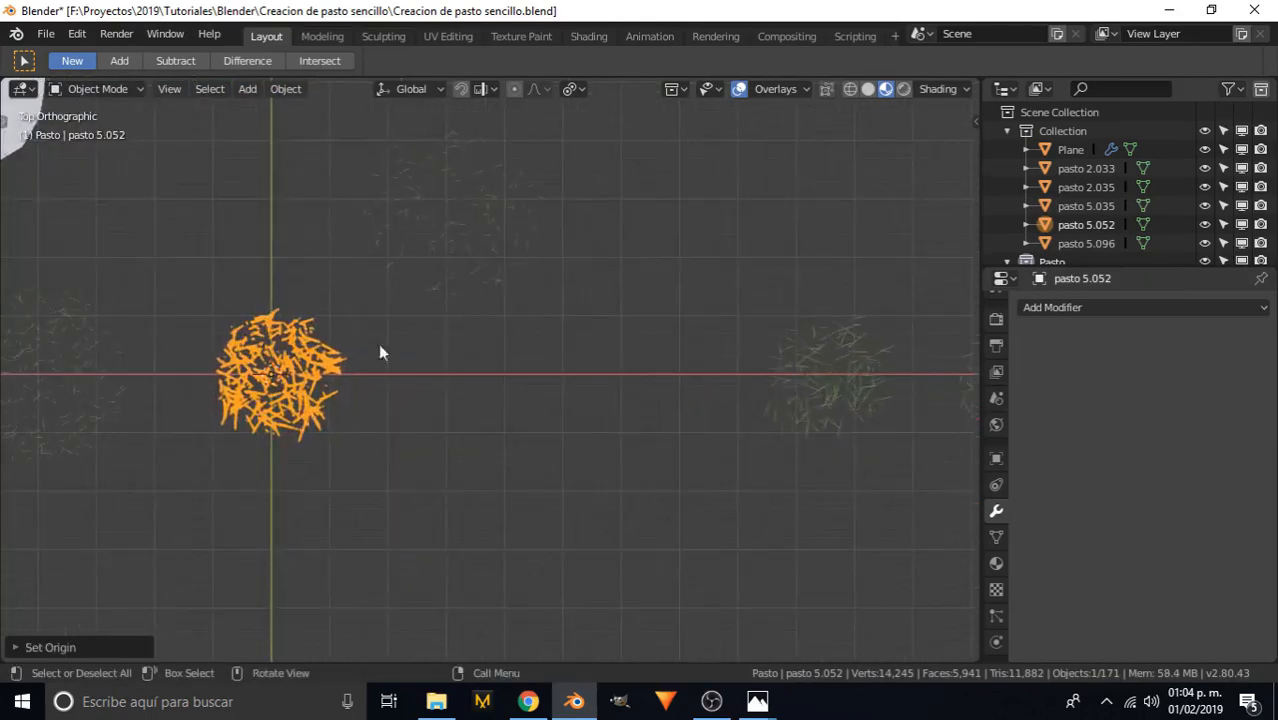
pyautogui.press('g')
pyautogui.click(705, 234)
# - Centre the pasto 2.035 grass patch on the 3D cursor and set its origin to the cursor
pyautogui.click(859, 368)
pyautogui.press('g')
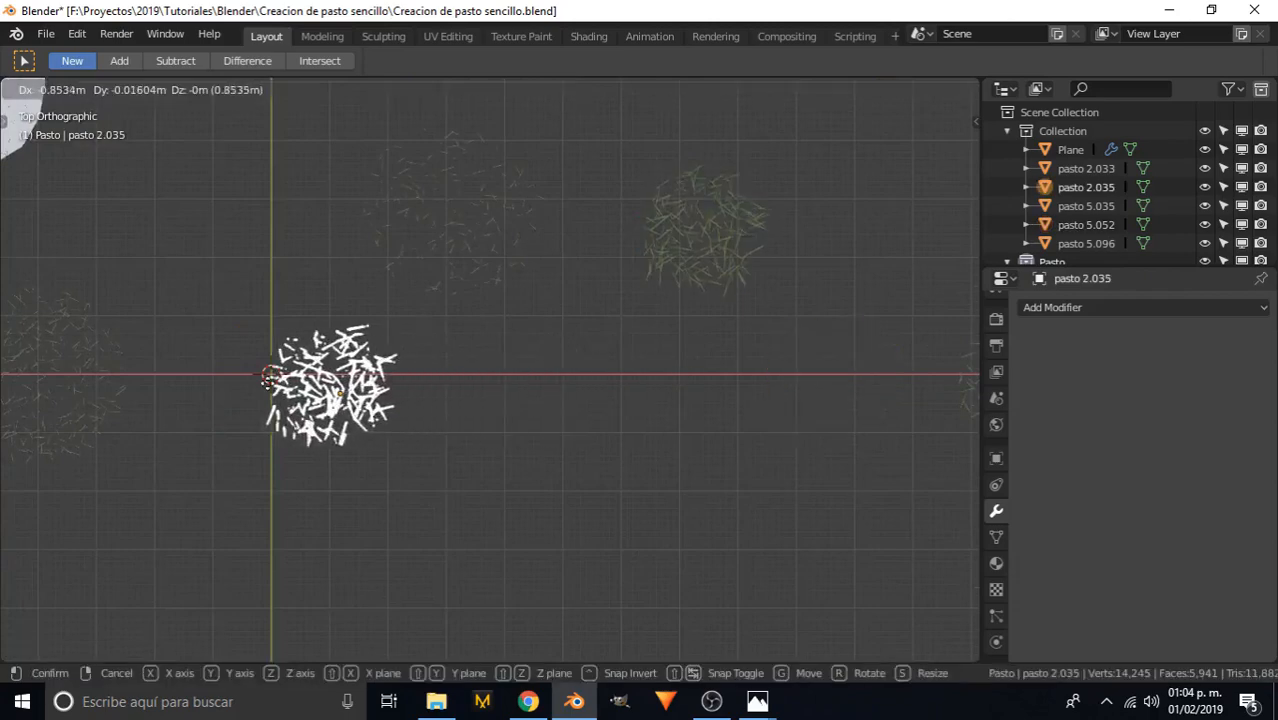
pyautogui.click(236, 372)
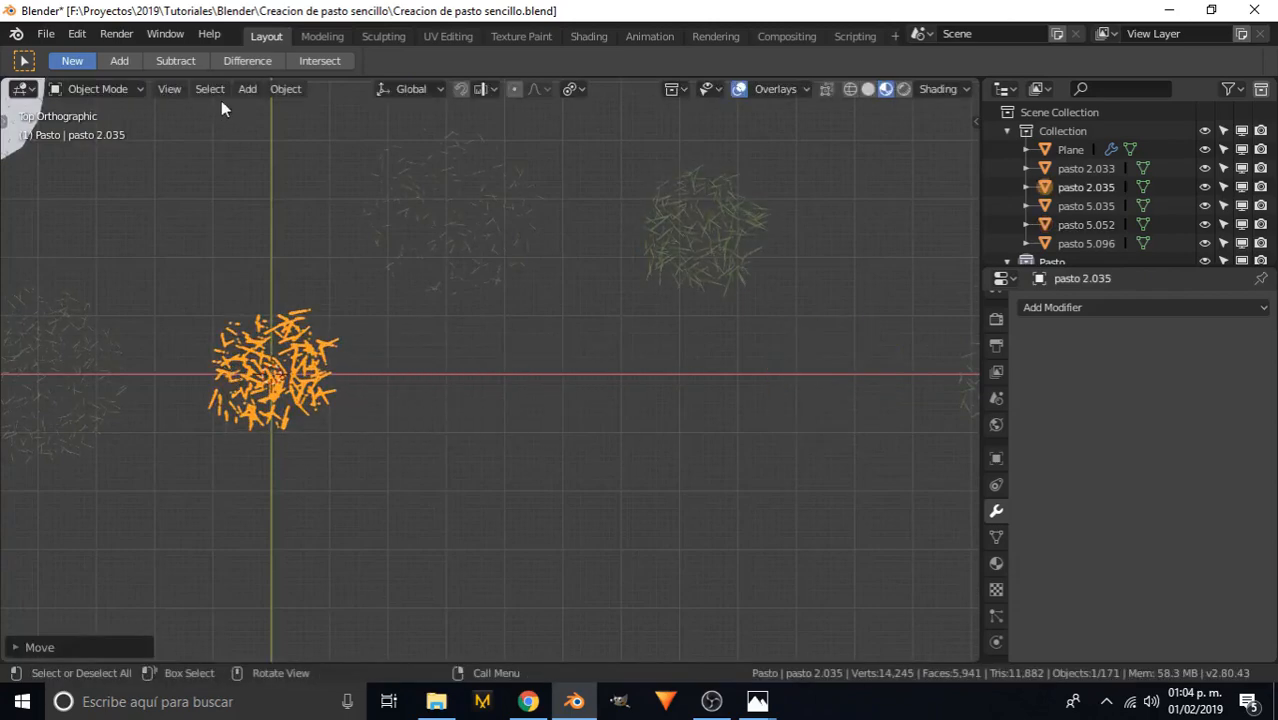
pyautogui.click(286, 88)
pyautogui.moveTo(384, 130)
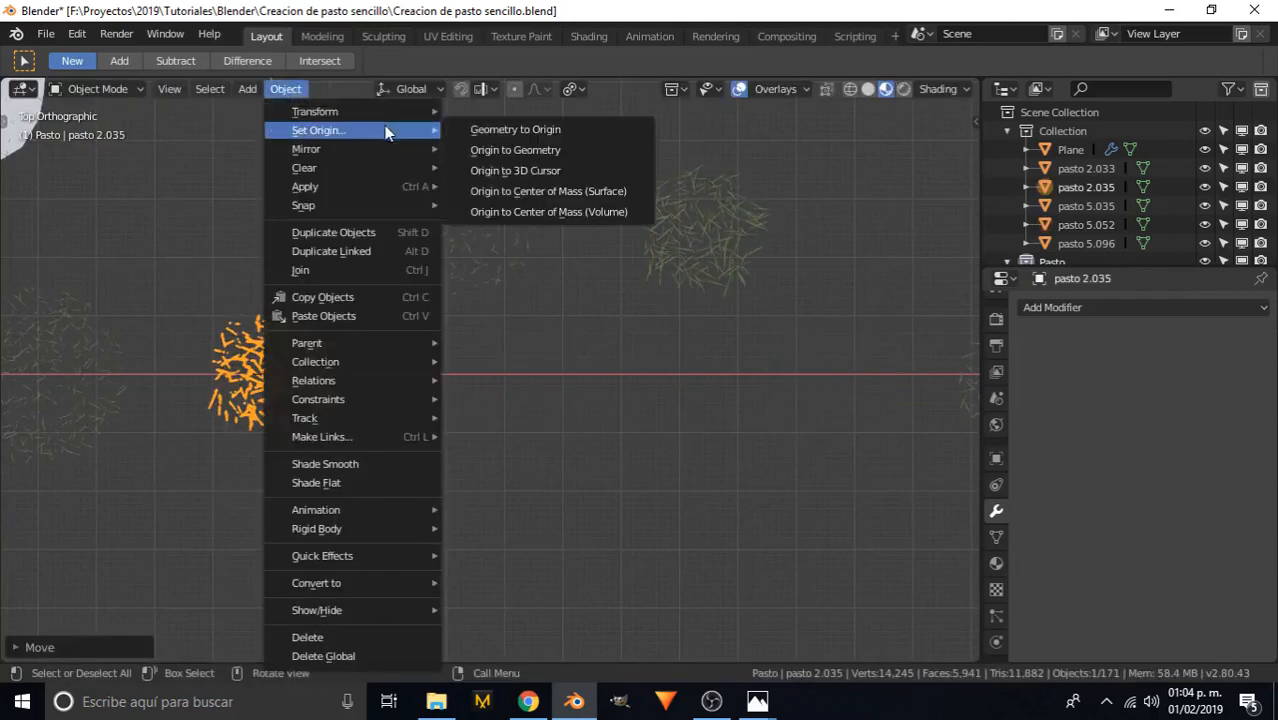
pyautogui.click(535, 171)
# - Move pasto 2.035 beside pasto 5.052 and bring pasto 2.033 about 1.28 m along negative X onto the 3D cursor
pyautogui.press('g')
pyautogui.click(961, 378)
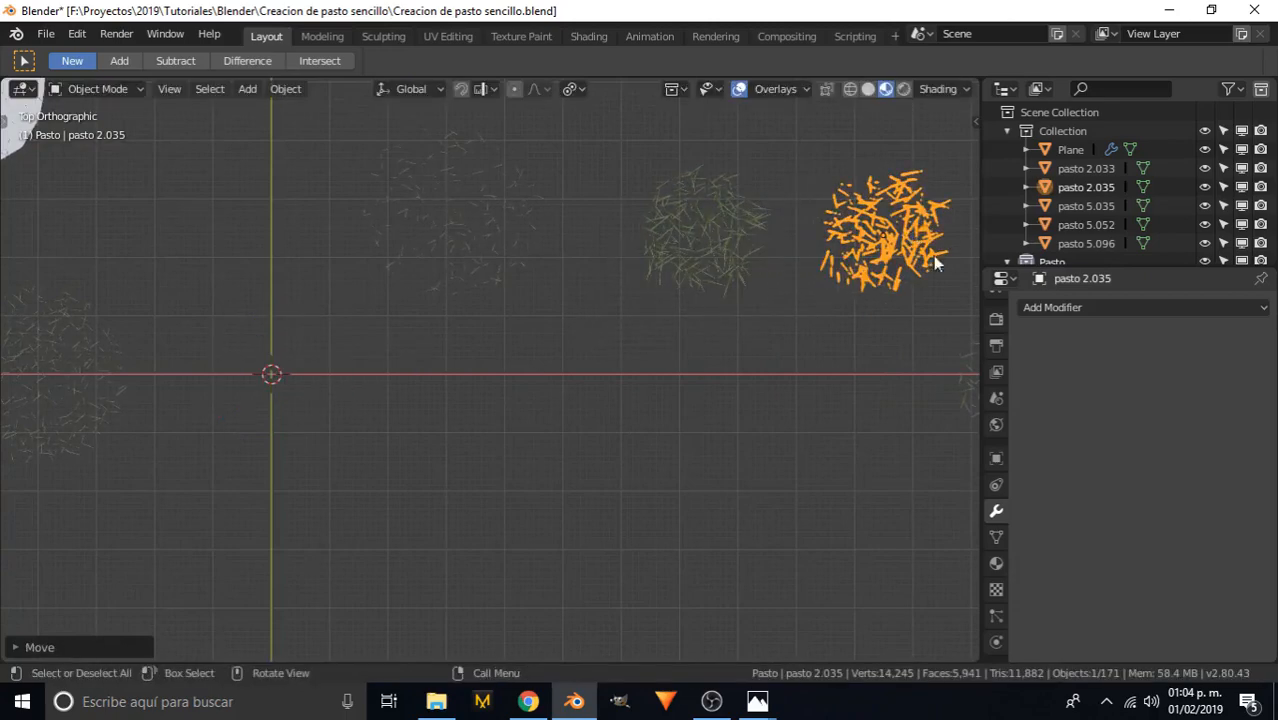
pyautogui.click(963, 380)
pyautogui.scroll(-3, 700, 340)
pyautogui.press('g')
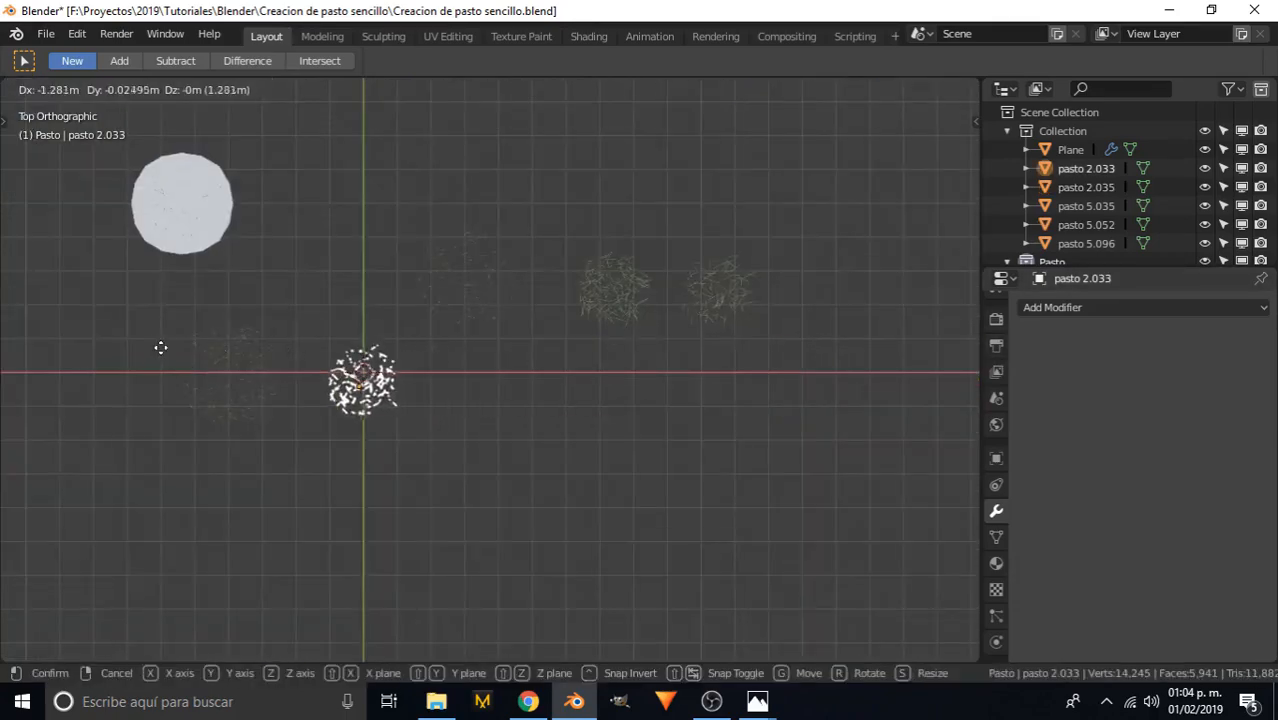
pyautogui.click(213, 367)
# - Fine-tune the centring of pasto 2.033 on the 3D cursor and set its origin there
pyautogui.scroll(10, 133, 333)
pyautogui.moveTo(158, 329); pyautogui.dragTo(578, 363, button='middle')
pyautogui.press('KP_5')
pyautogui.press('g')
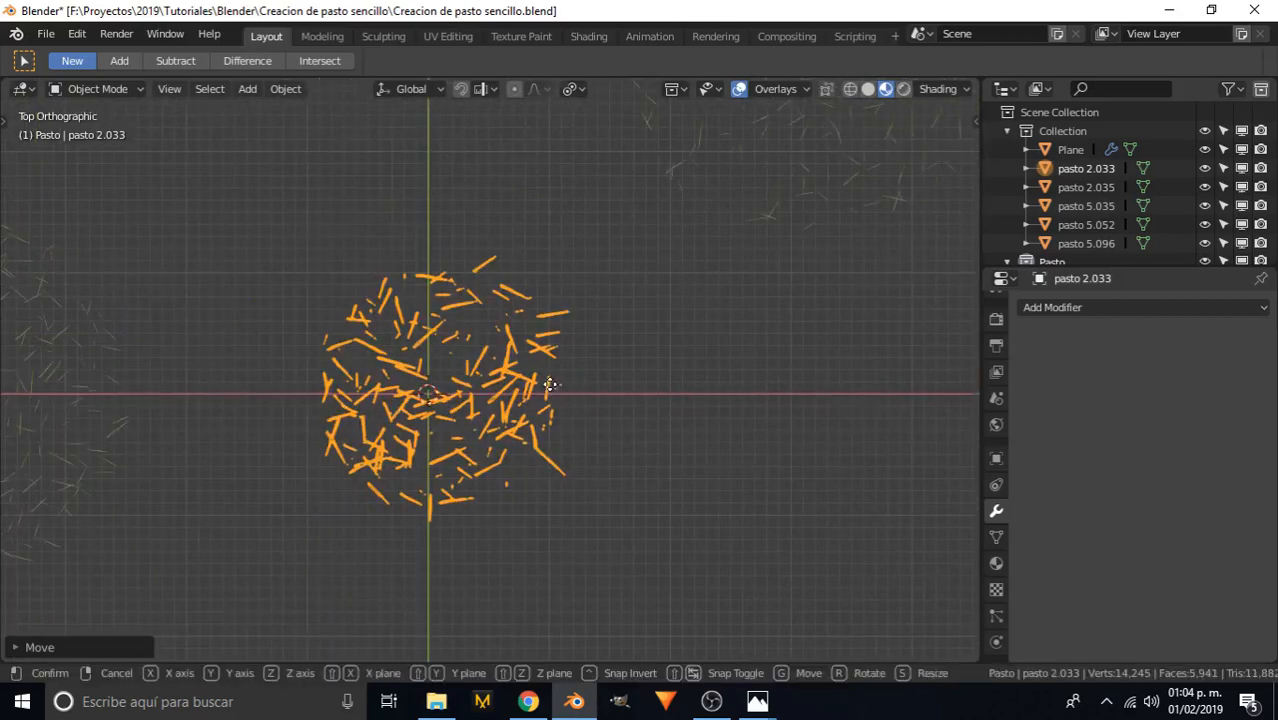
pyautogui.click(542, 384)
pyautogui.press('g')
pyautogui.click(542, 384)
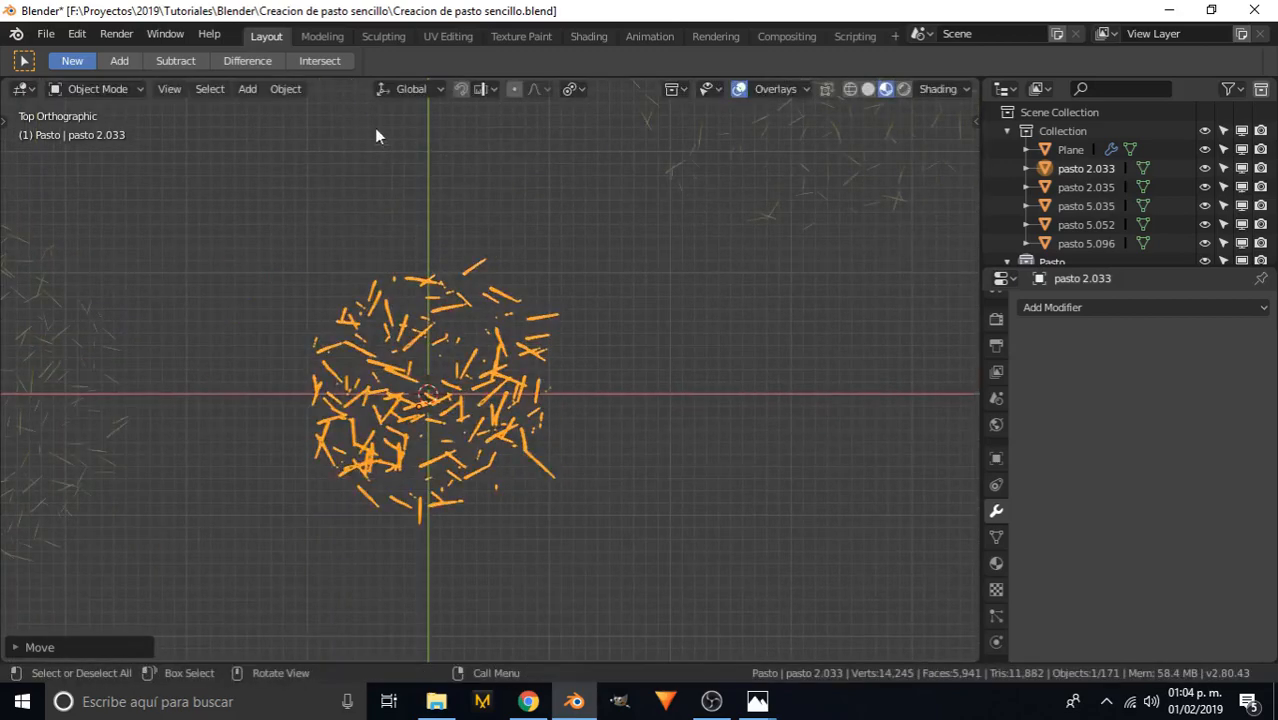
pyautogui.click(285, 88)
pyautogui.moveTo(320, 130)
pyautogui.click(575, 150)
pyautogui.scroll(-4, 501, 389)
pyautogui.moveTo(501, 389); pyautogui.dragTo(482, 368, button='middle')
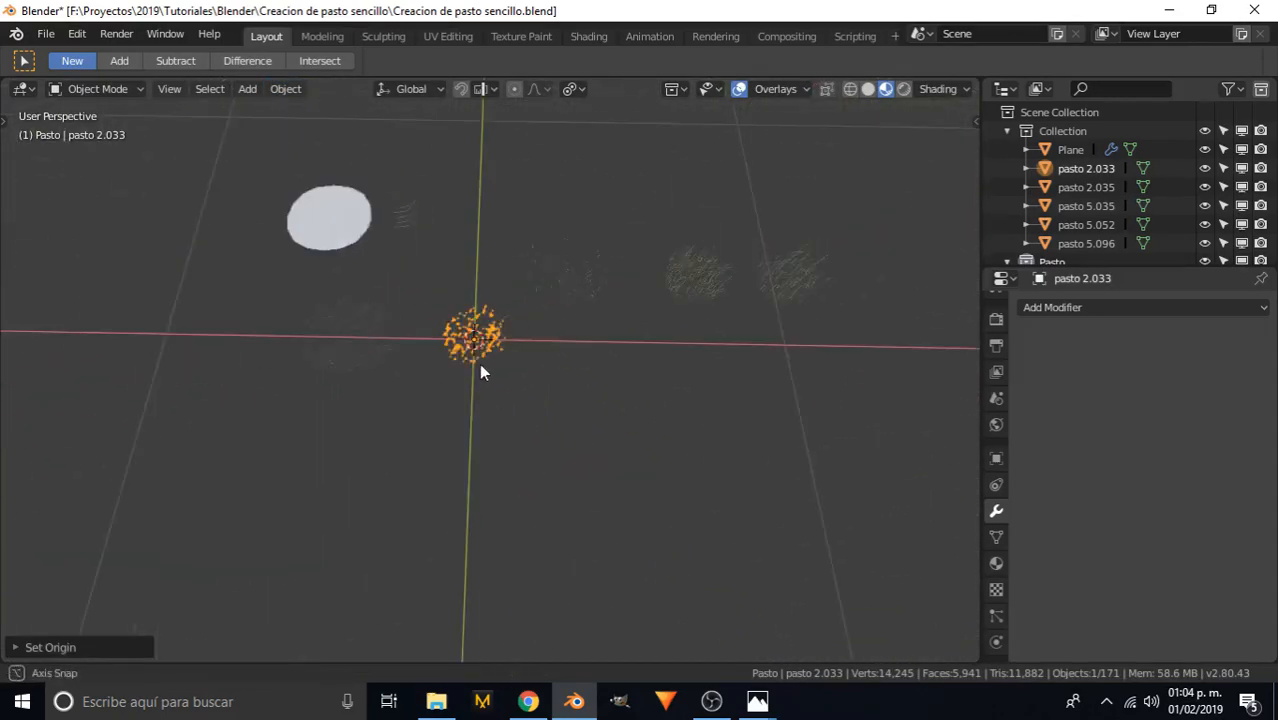
pyautogui.press('KP_7')
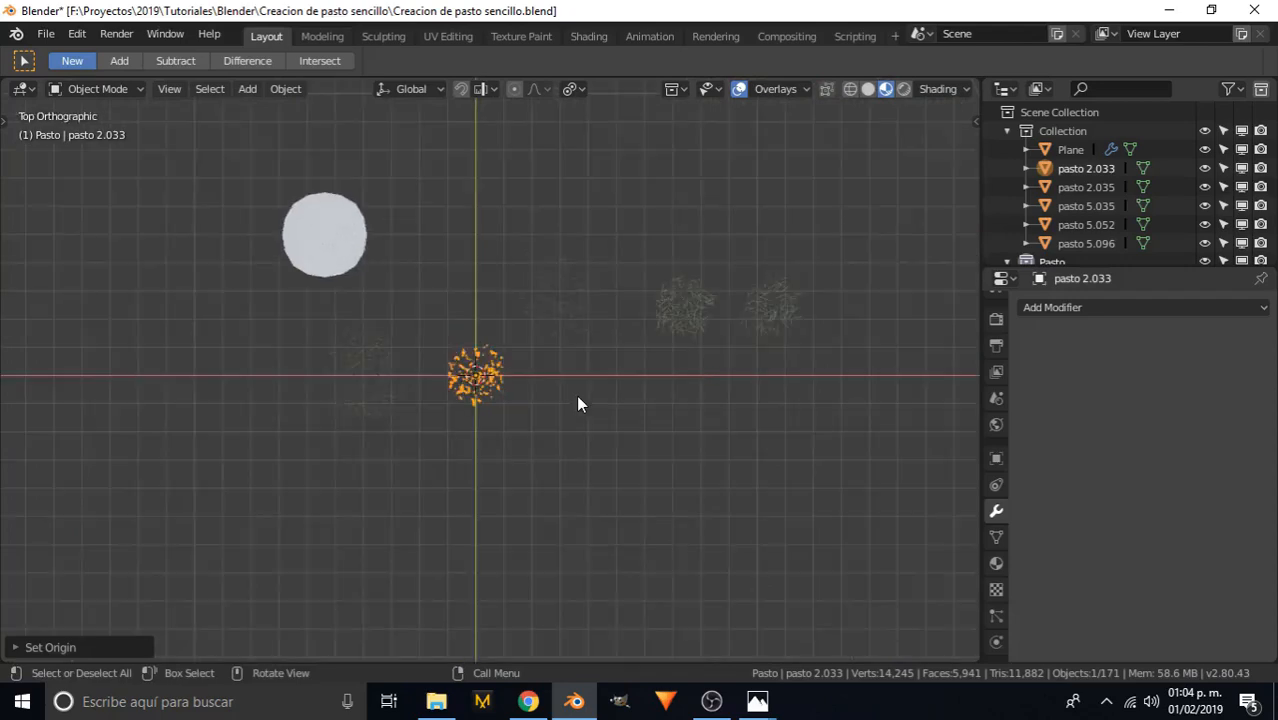
# - Apply the object transform of pasto 2.033 and the rotation and scale of pasto 5.035
pyautogui.hotkey('ctrl', 'a')
pyautogui.click(502, 376)
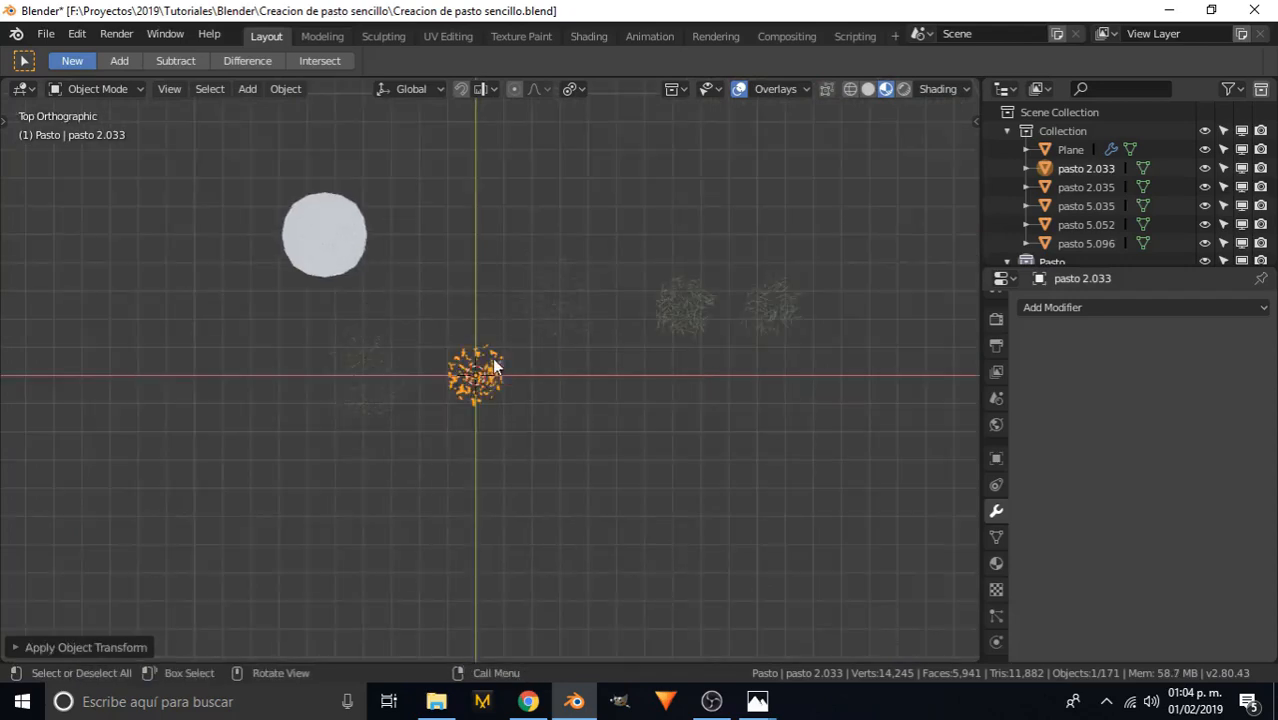
pyautogui.click(559, 301)
pyautogui.hotkey('ctrl', 'a')
pyautogui.click(562, 305)
pyautogui.hotkey('ctrl', 'a')
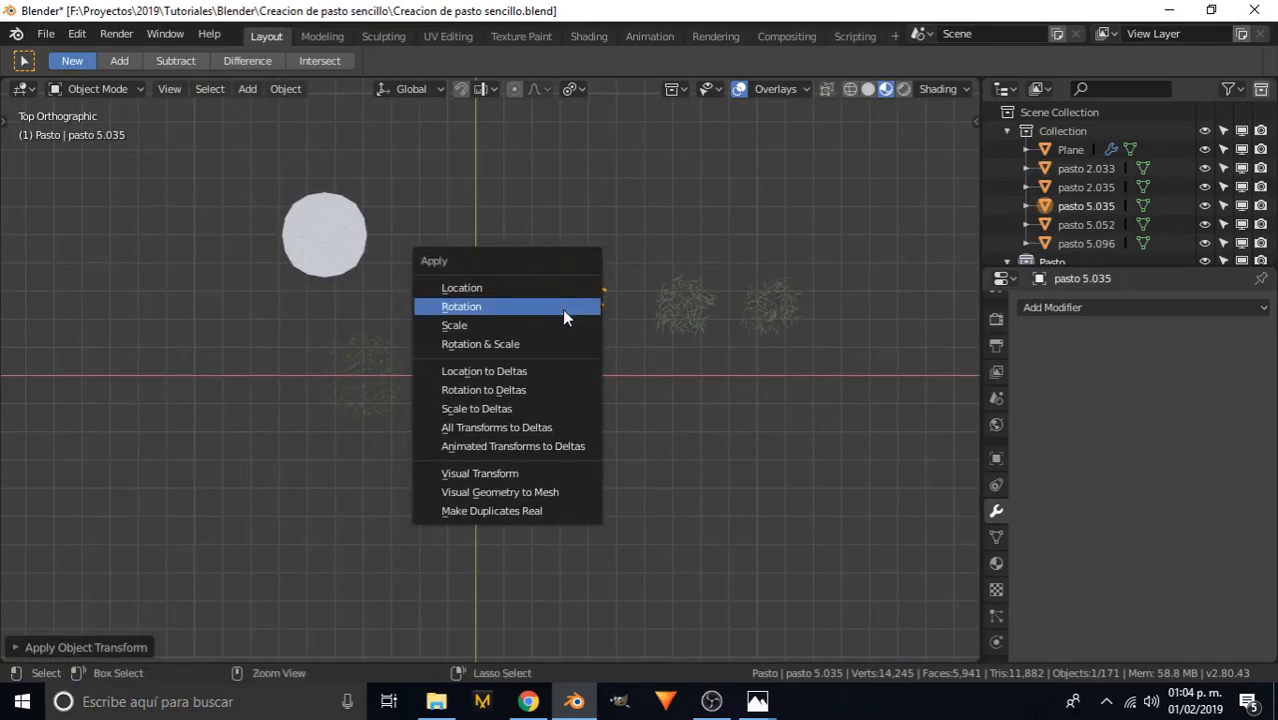
pyautogui.click(595, 309)
# - Apply the scale and rotation of the pasto 5.052 grass patch
pyautogui.click(674, 306)
pyautogui.hotkey('ctrl', 'a')
pyautogui.click(674, 306)
pyautogui.hotkey('ctrl', 'a')
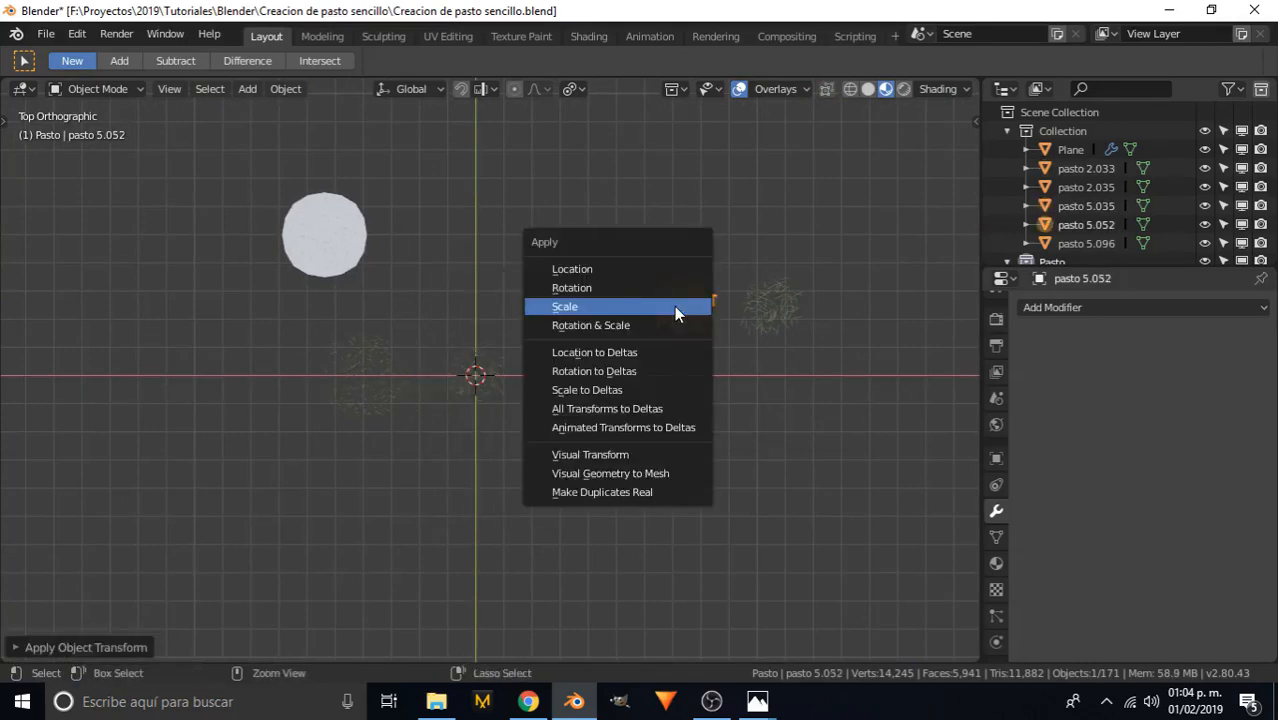
pyautogui.click(661, 288)
# - Apply the rotation and scale of the pasto 2.035 grass patch
pyautogui.click(777, 304)
pyautogui.hotkey('ctrl', 'a')
pyautogui.click(777, 304)
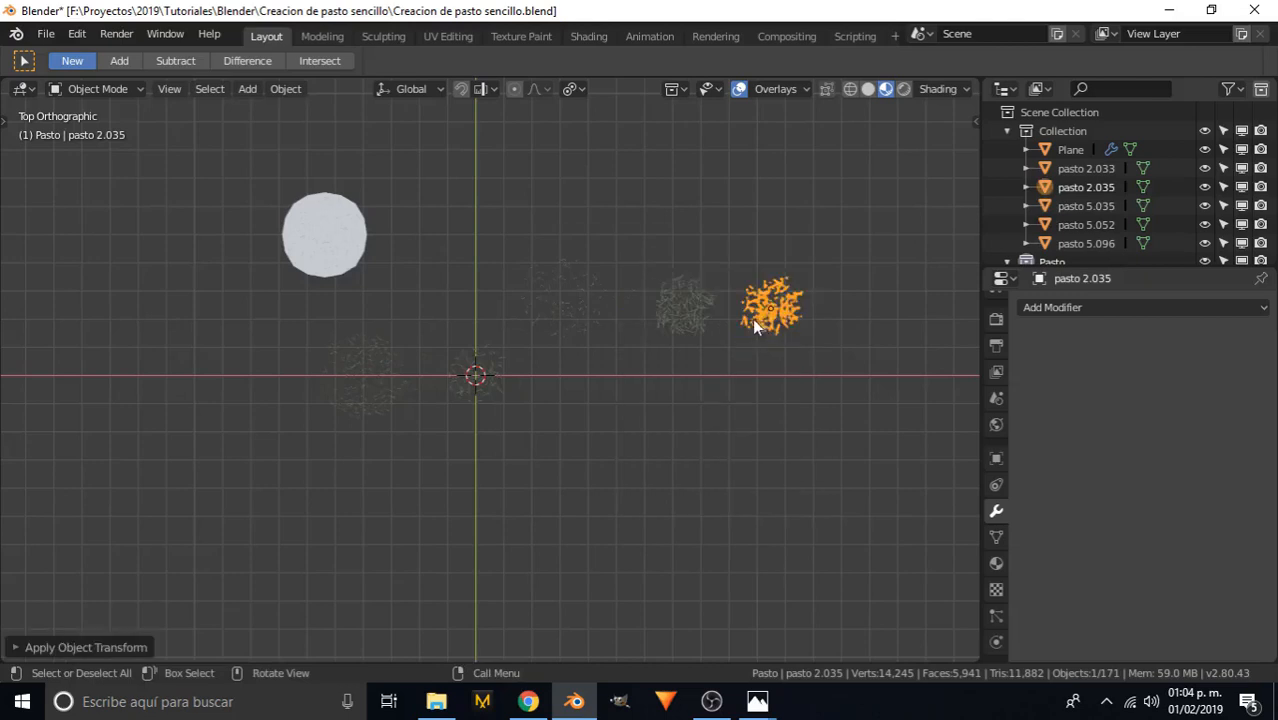
pyautogui.hotkey('ctrl', 'a')
pyautogui.click(750, 316)
# - Apply the scale and rotation of the pasto 5.096 grass patch
pyautogui.click(373, 368)
pyautogui.hotkey('ctrl', 'a')
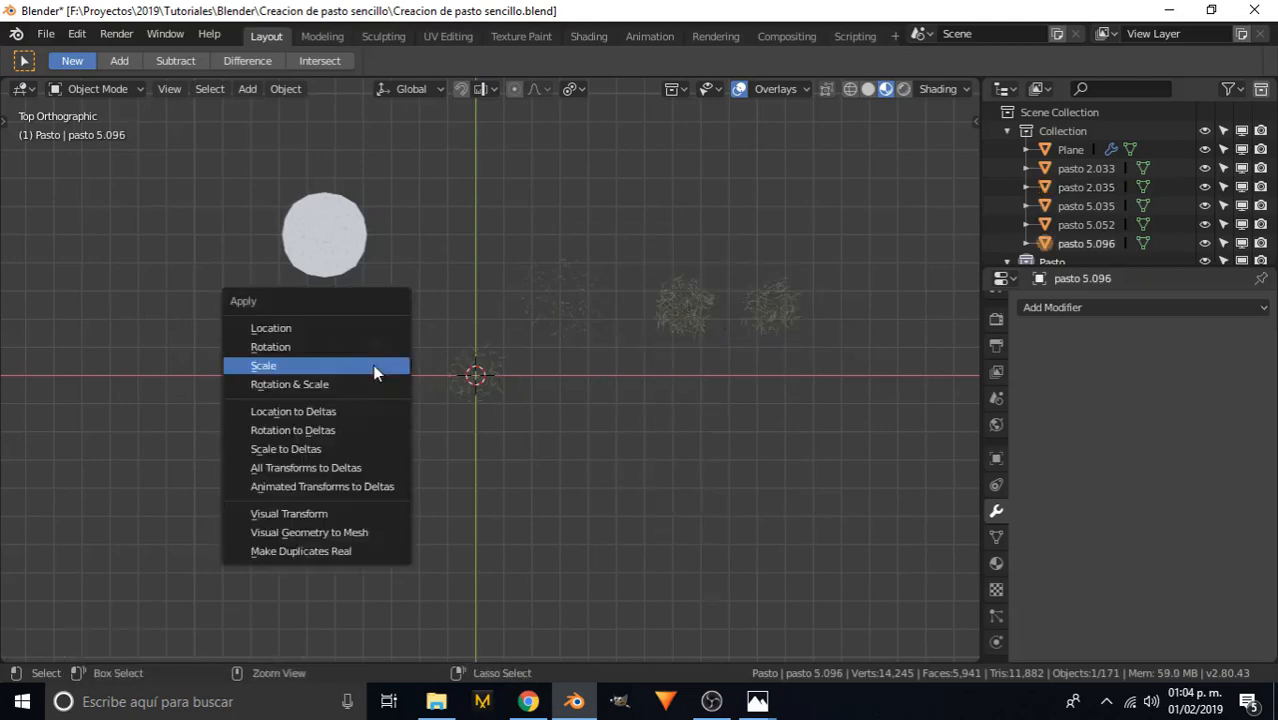
pyautogui.click(372, 365)
pyautogui.hotkey('ctrl', 'a')
pyautogui.click(396, 346)
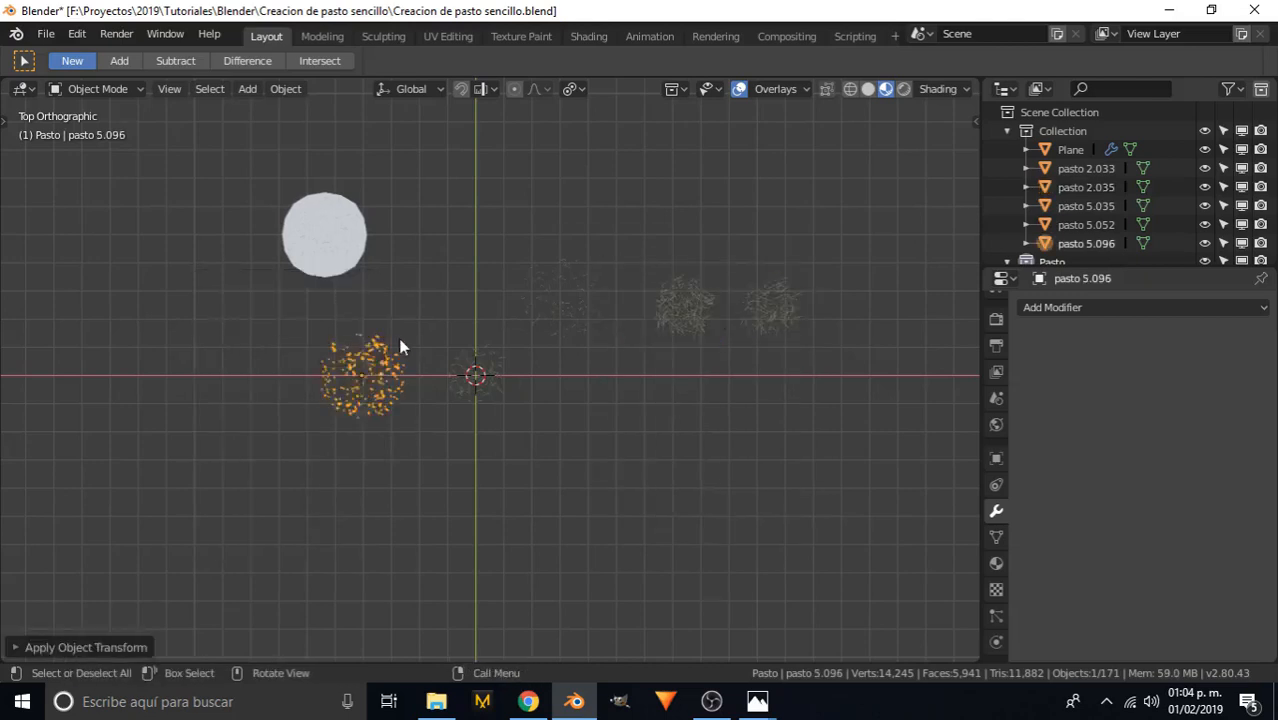
# - Move pasto 5.035, pasto 5.052 and pasto 2.035 down onto the X axis so the patches form a row
pyautogui.click(558, 304)
pyautogui.scroll(2, 558, 304)
pyautogui.press('g')
pyautogui.click(604, 421)
pyautogui.click(770, 275)
pyautogui.press('g')
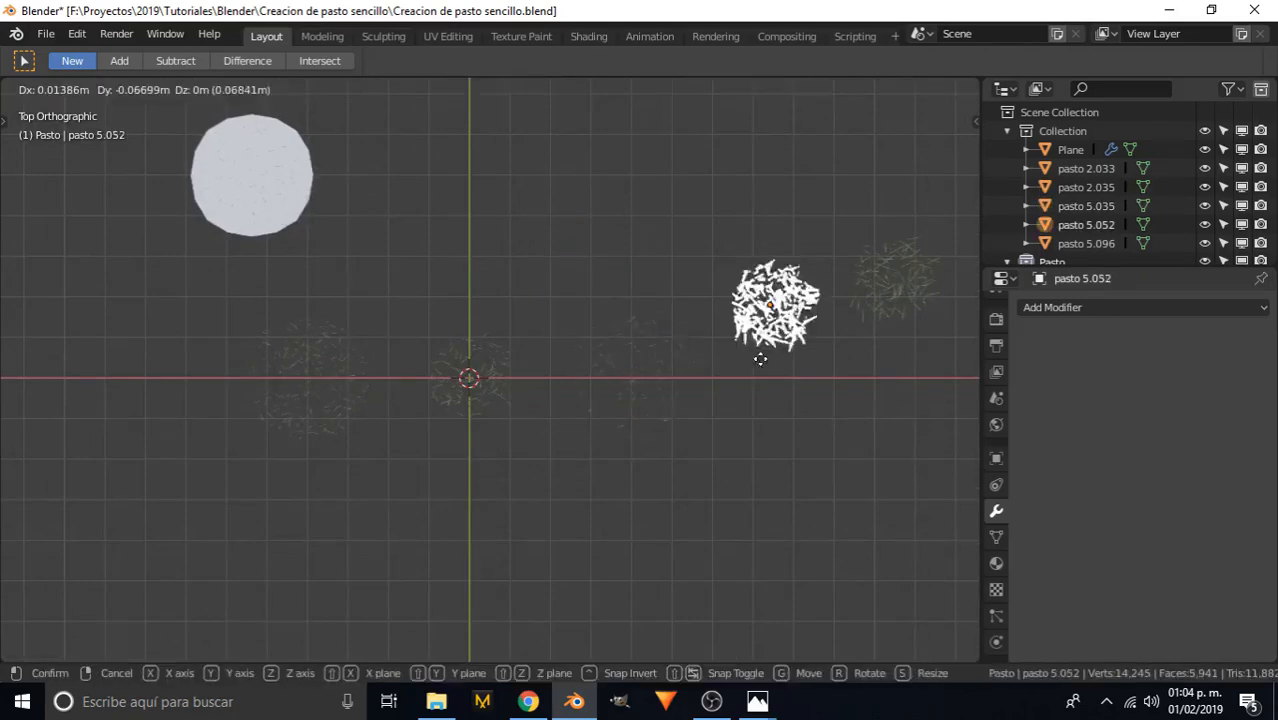
pyautogui.click(785, 388)
pyautogui.click(895, 275)
pyautogui.press('g')
pyautogui.click(908, 388)
pyautogui.click(446, 321)
pyautogui.scroll(-5, 446, 321)
pyautogui.keyDown('shift'); pyautogui.moveTo(548, 345); pyautogui.dragTo(511, 345, button='middle'); pyautogui.keyUp('shift')
pyautogui.scroll(5, 462, 347)
pyautogui.keyDown('shift'); pyautogui.moveTo(197, 248); pyautogui.dragTo(392, 397, button='middle'); pyautogui.keyUp('shift')
pyautogui.click(369, 371)
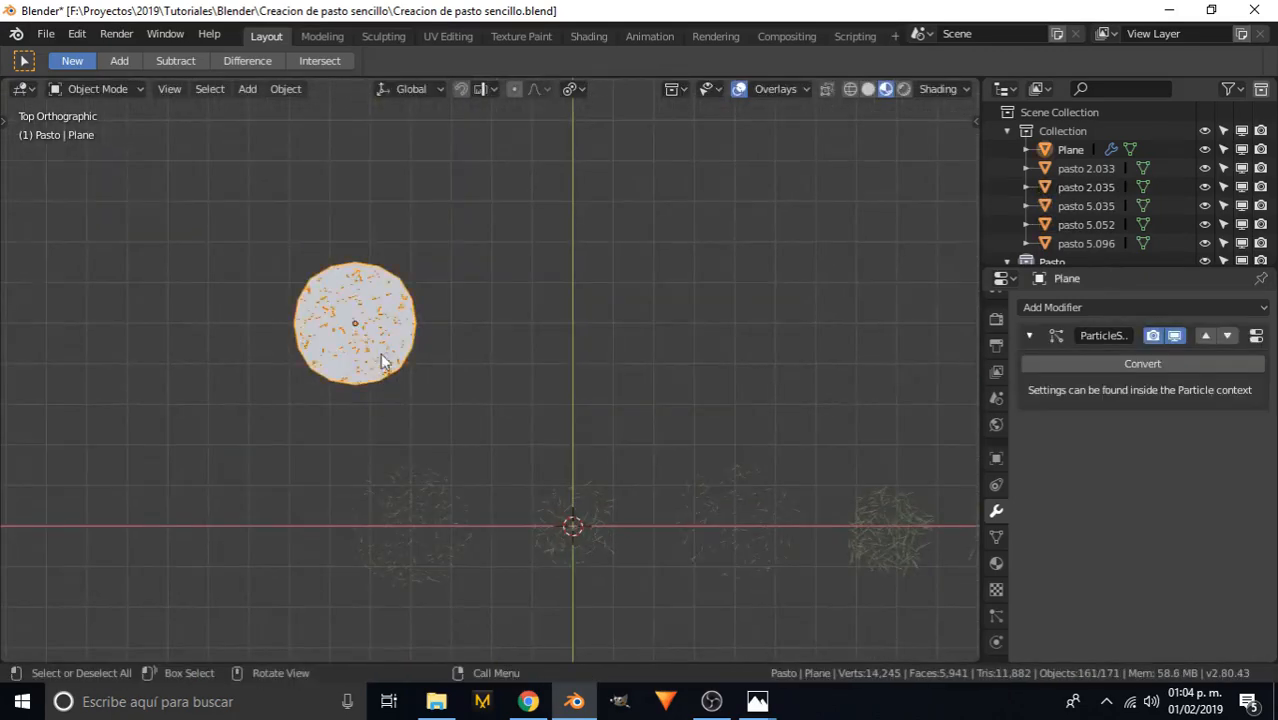
pyautogui.scroll(4, 392, 346)
pyautogui.scroll(-3, 494, 348)
pyautogui.moveTo(494, 348); pyautogui.dragTo(428, 288, button='middle')
pyautogui.press('c')
pyautogui.moveTo(460, 276); pyautogui.dragTo(478, 272)
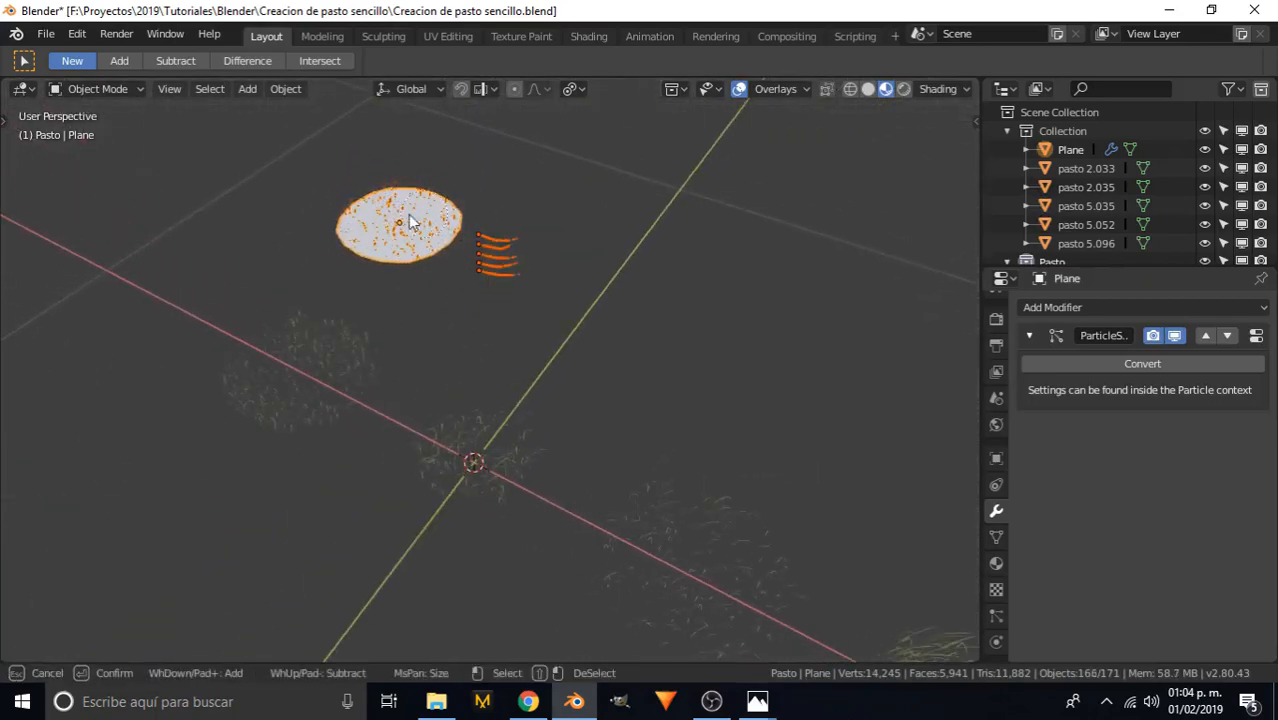
pyautogui.press('Escape')
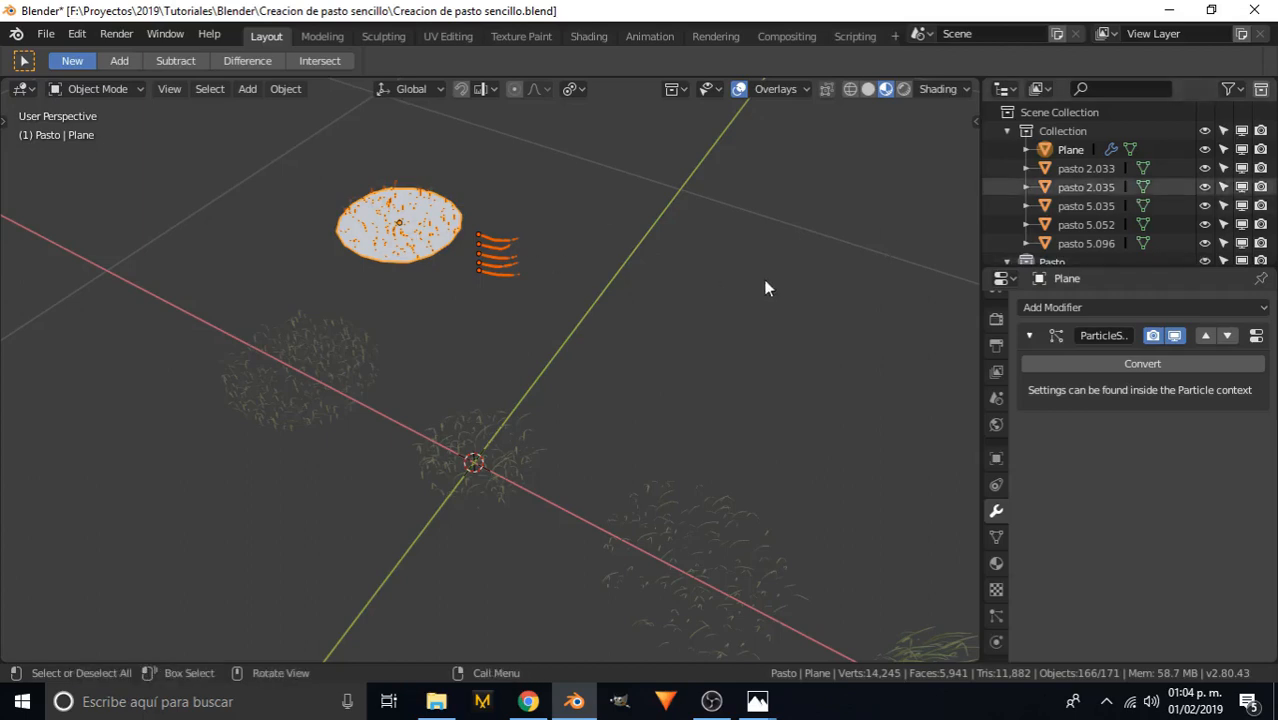
pyautogui.hotkey('ctrl', 'z')
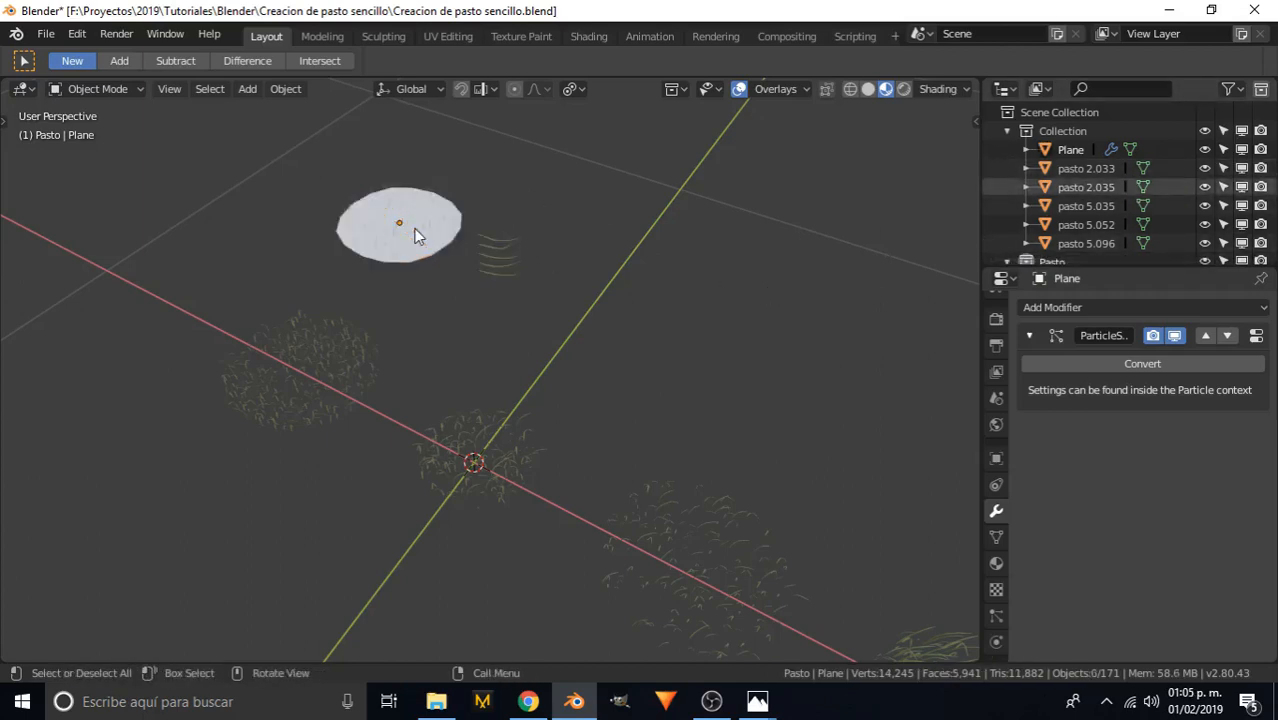
# - Circle-select the particle plane and the five source grass blades beside it and hide them
pyautogui.moveTo(469, 228); pyautogui.dragTo(483, 286)
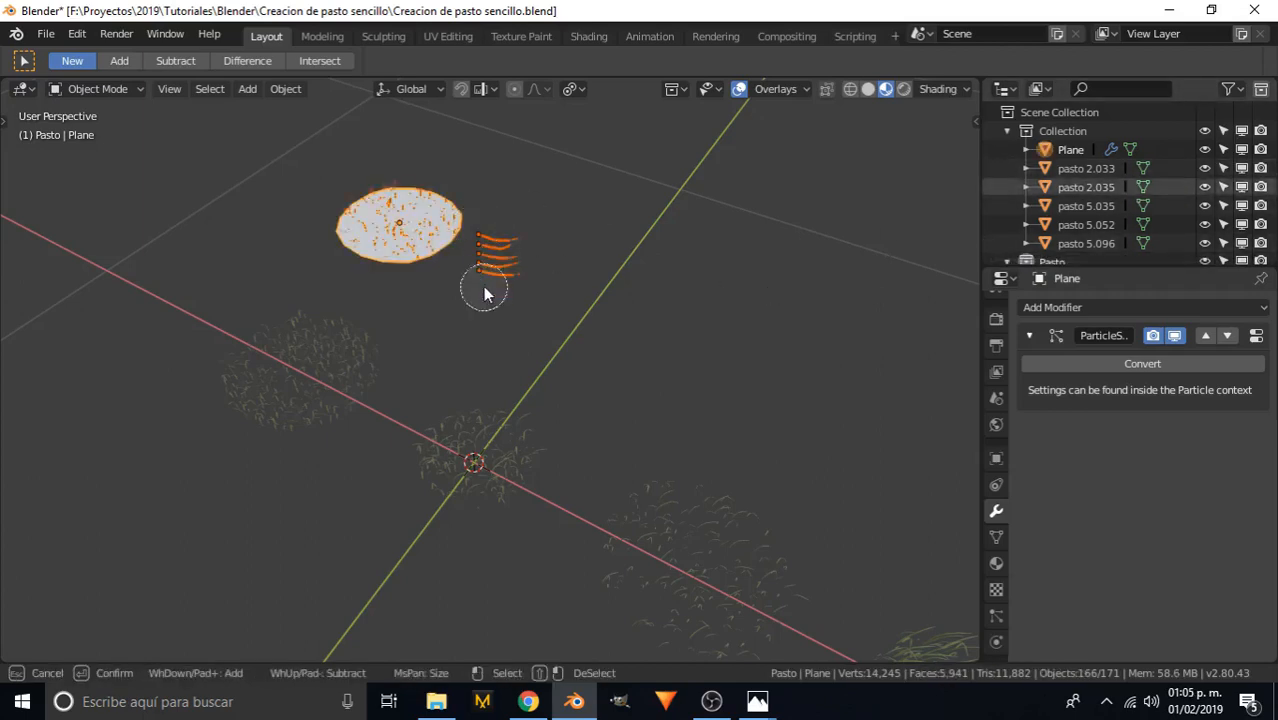
pyautogui.rightClick(614, 247)
pyautogui.press('h')
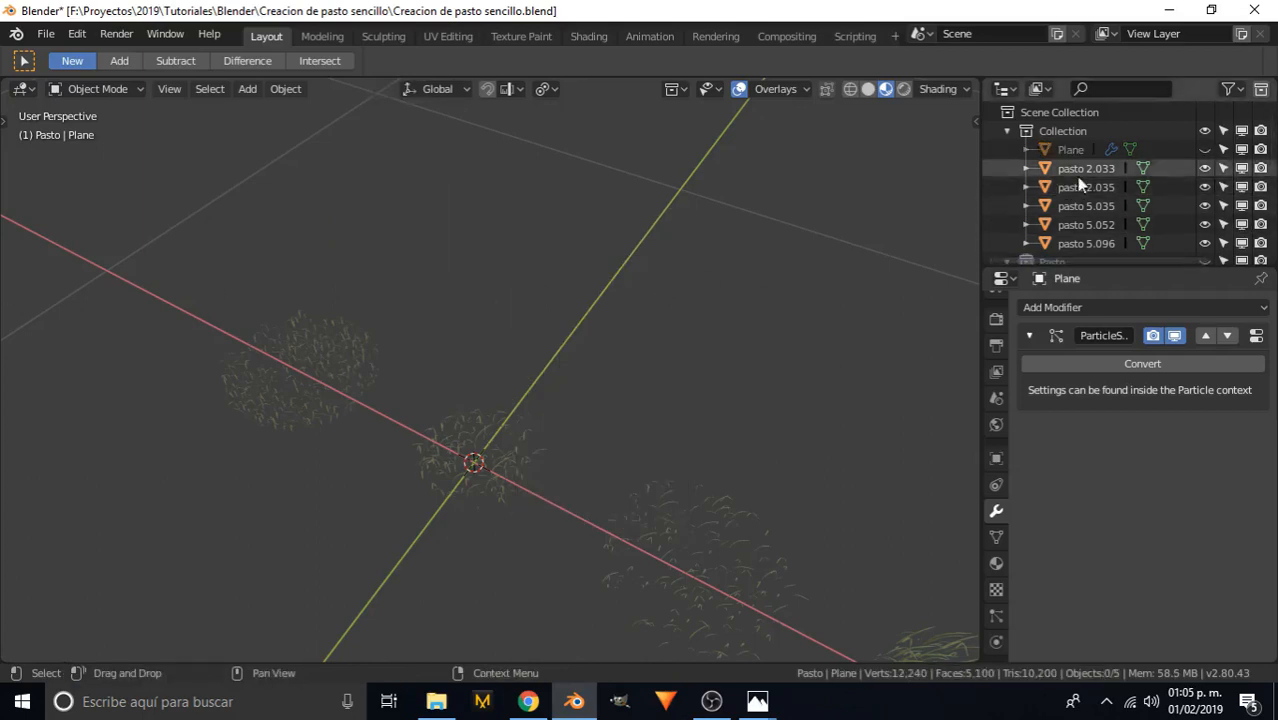
# - Select the pasto 5.096 patch in top view and list the objects inside the main Collection
pyautogui.click(1007, 131)
pyautogui.click(298, 346)
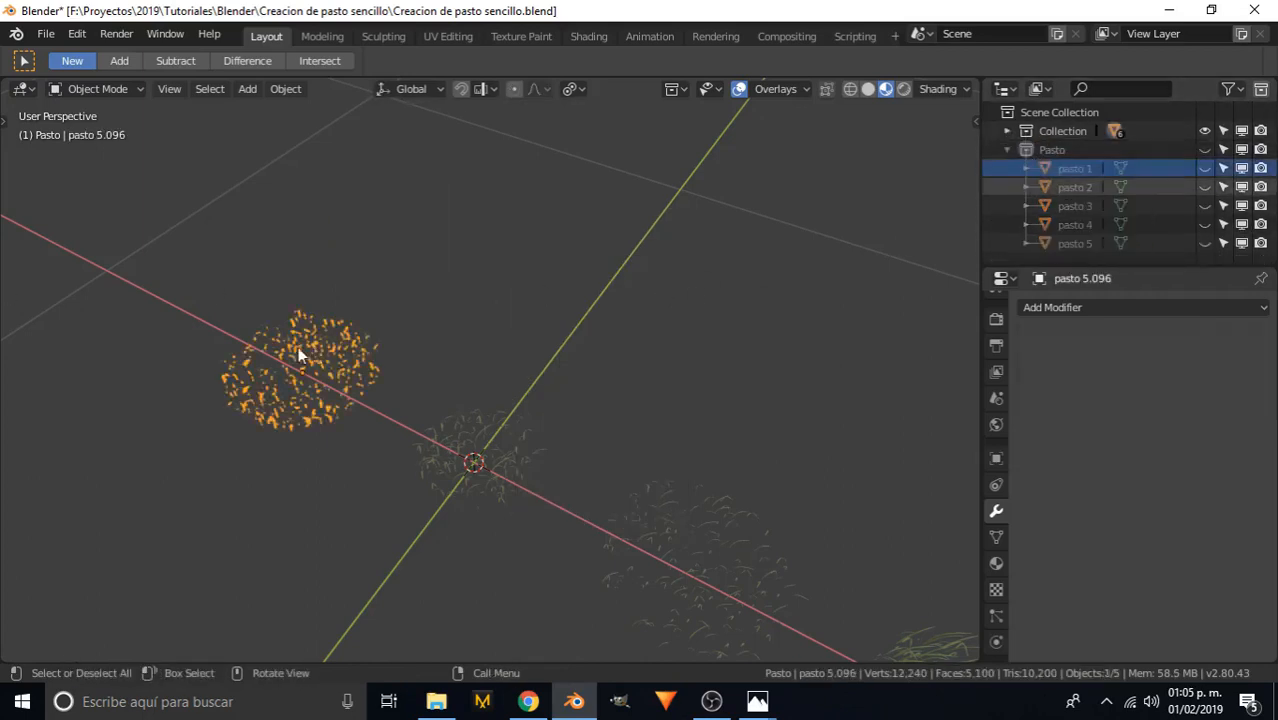
pyautogui.press('KP_7')
pyautogui.keyDown('shift'); pyautogui.moveTo(560, 436); pyautogui.dragTo(370, 363, button='middle'); pyautogui.keyUp('shift')
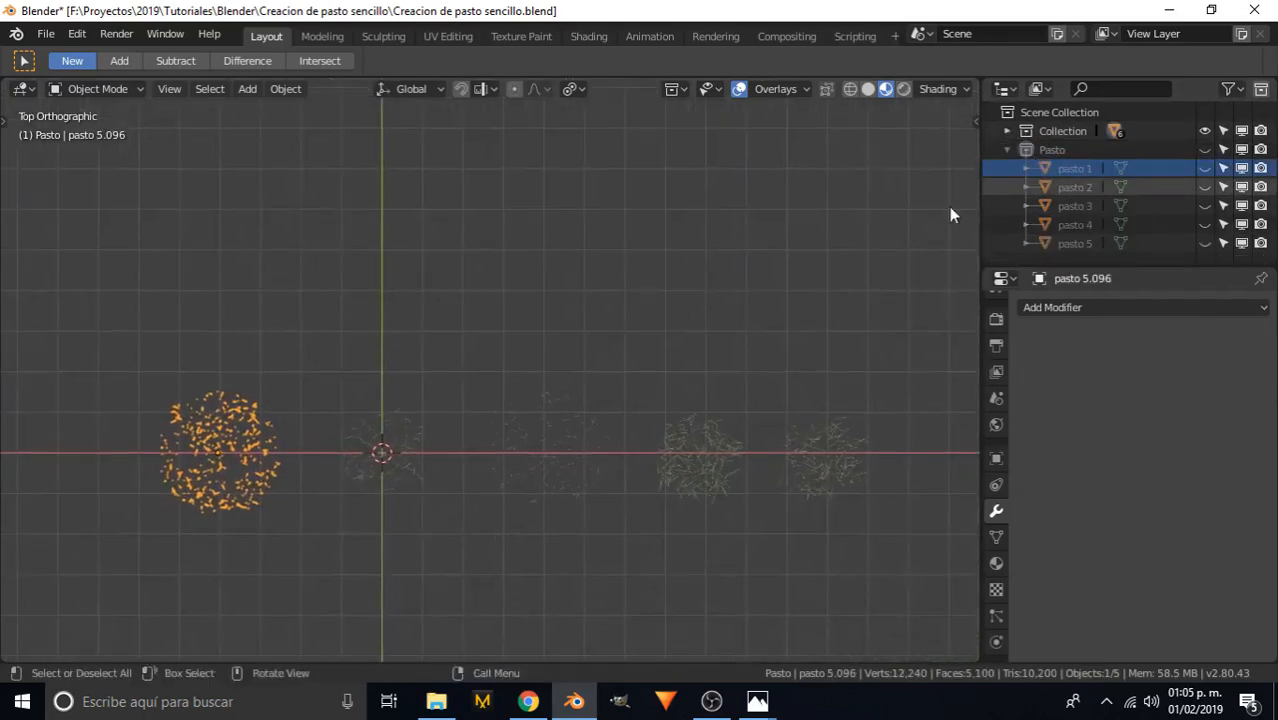
pyautogui.click(1007, 131)
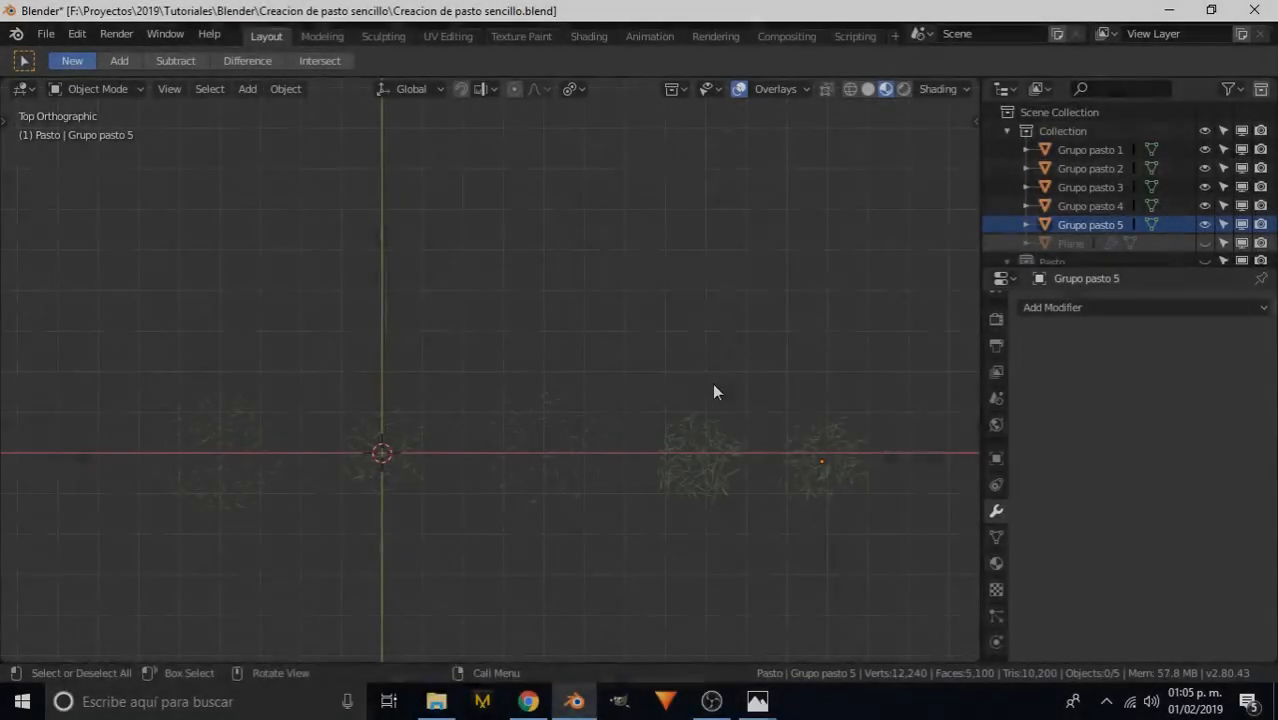
# - Move the five Grupo pasto patches into a new collection named Grupos pasto and save the file
pyautogui.press('c')
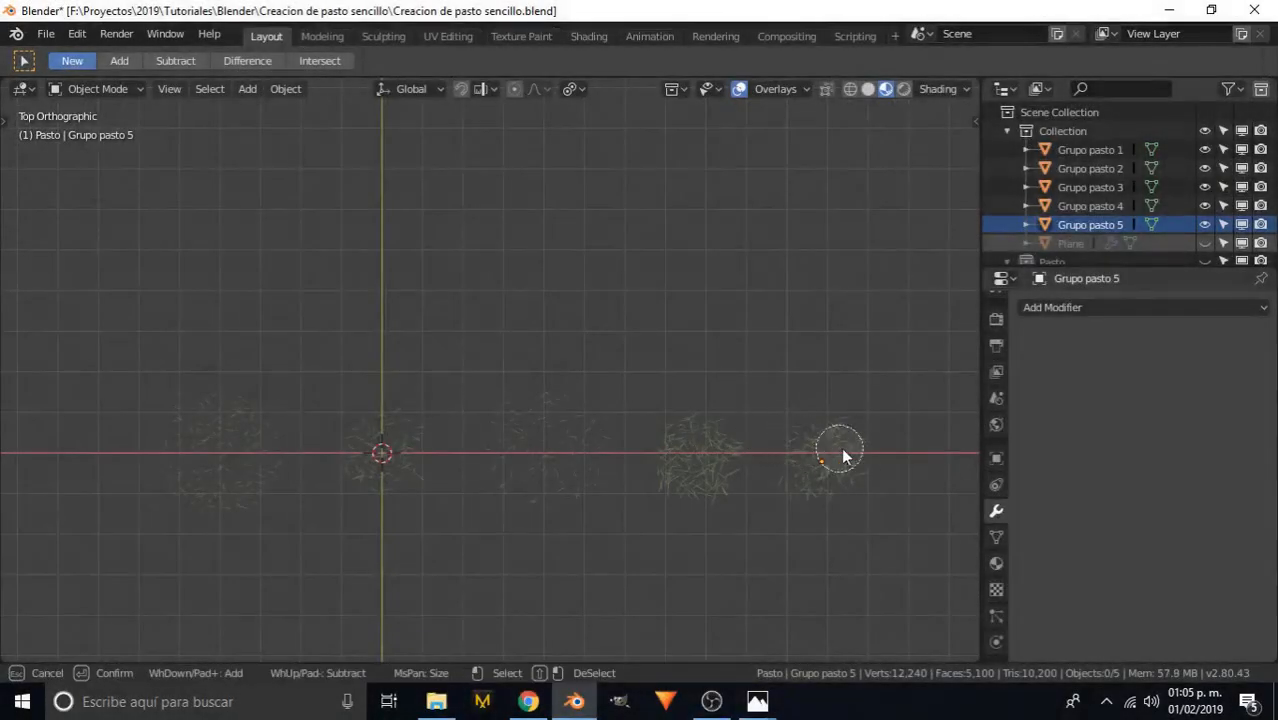
pyautogui.moveTo(688, 478); pyautogui.dragTo(366, 448)
pyautogui.press('Escape')
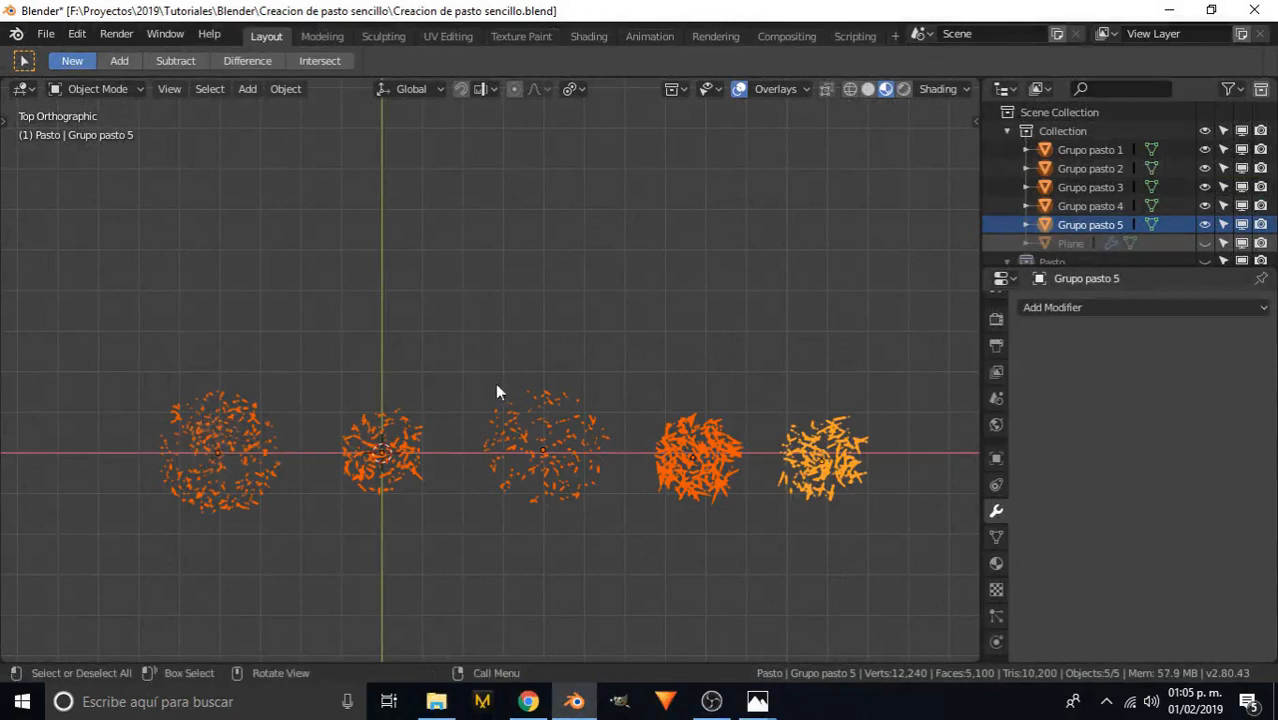
pyautogui.press('m')
pyautogui.click(595, 343)
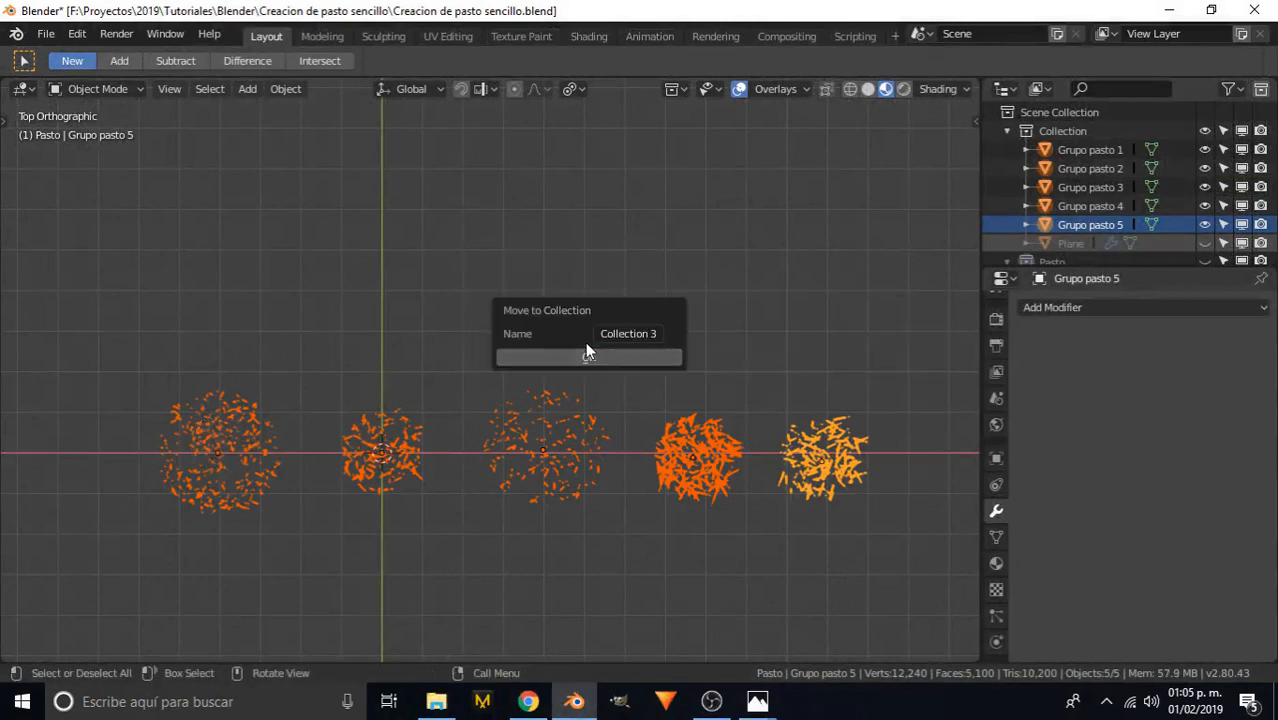
pyautogui.click(619, 333)
pyautogui.write('Grupos pasto')
pyautogui.press('Return')
pyautogui.click(580, 357)
pyautogui.moveTo(687, 382); pyautogui.dragTo(601, 362, button='middle')
pyautogui.hotkey('ctrl', 's')
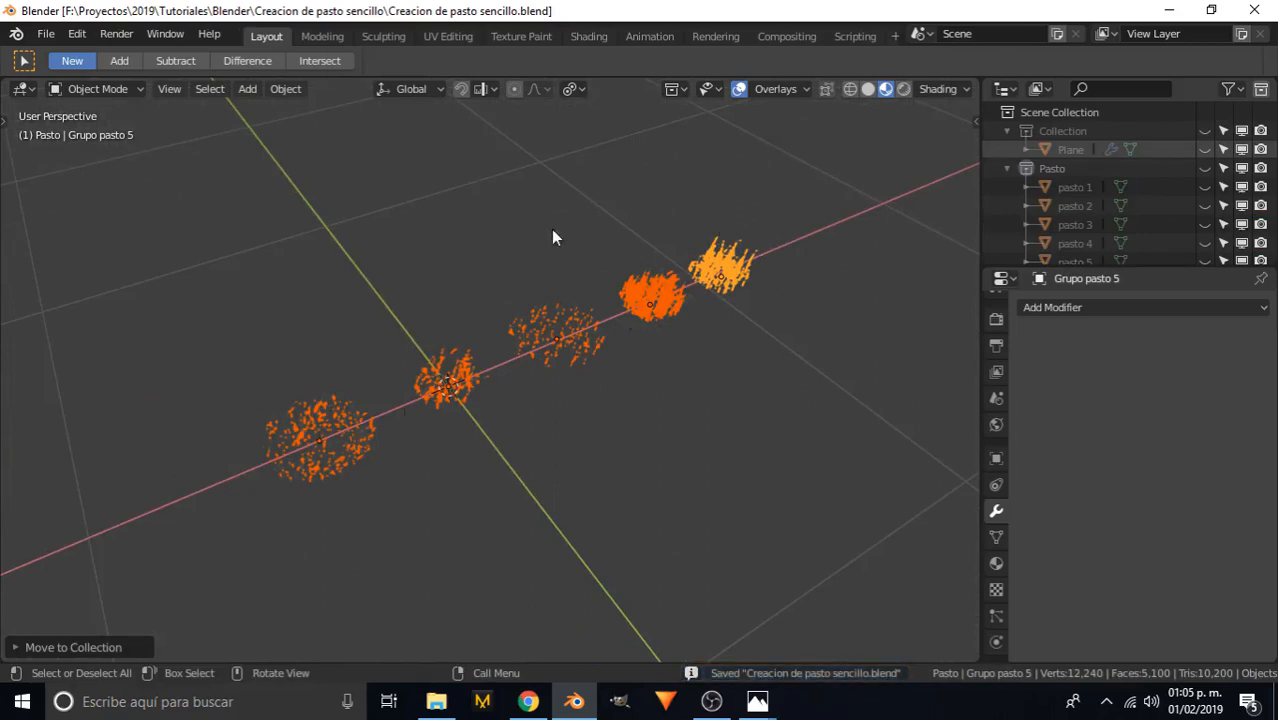
# - Switch to the Shading workspace with the five grass patches in view
pyautogui.scroll(-3, 552, 235)
pyautogui.scroll(3, 519, 390)
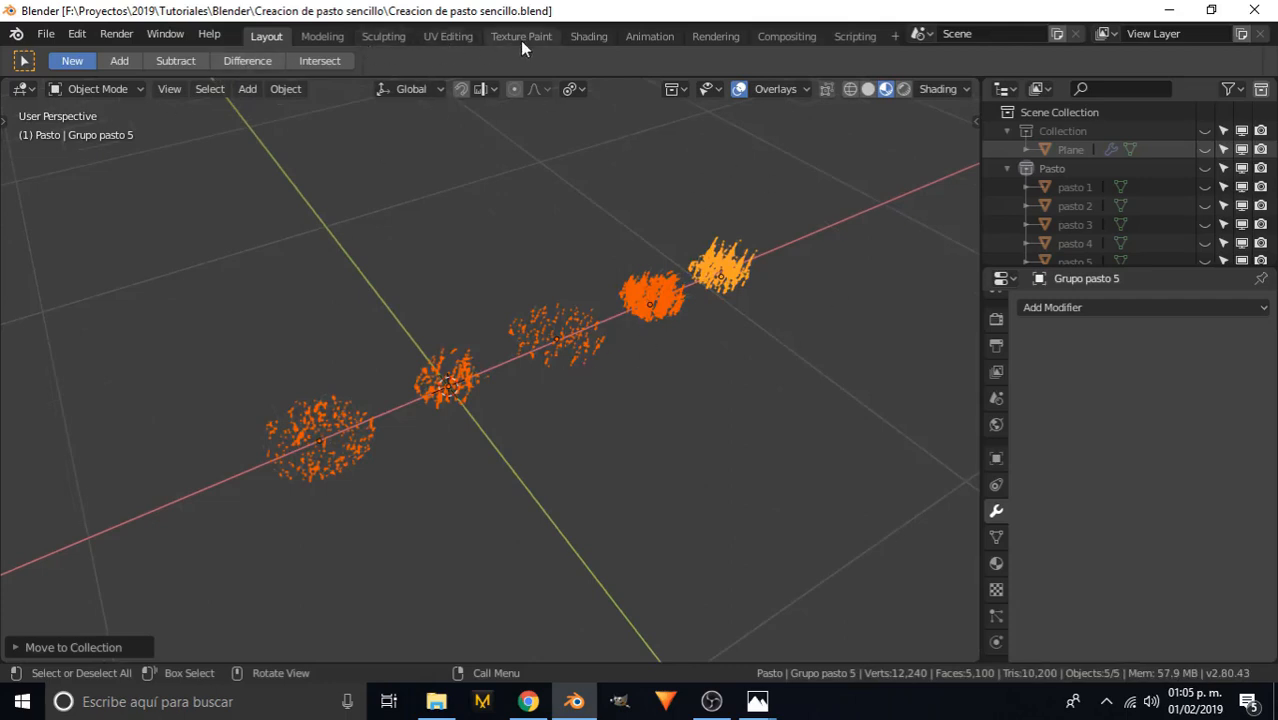
pyautogui.click(589, 36)
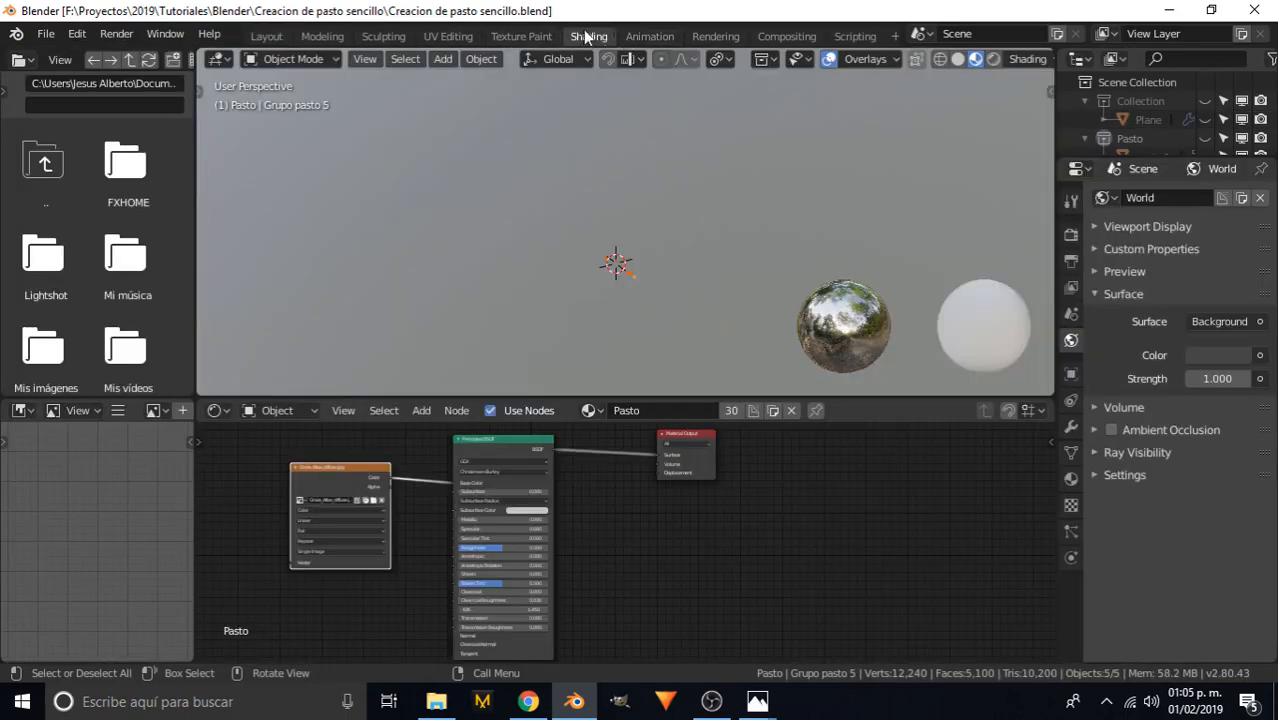
pyautogui.keyDown('shift'); pyautogui.moveTo(617, 280); pyautogui.dragTo(793, 240, button='middle'); pyautogui.keyUp('shift')
pyautogui.scroll(3, 597, 199)
pyautogui.scroll(5, 642, 188)
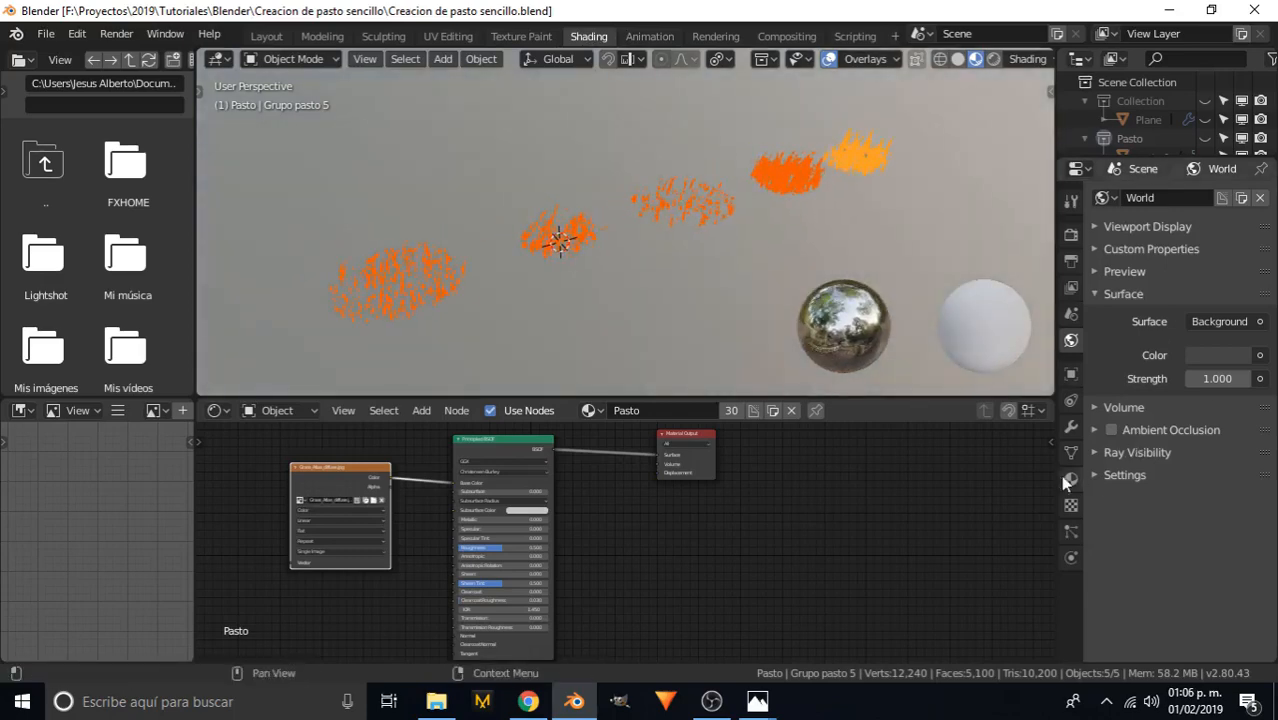
# - Assign an Environment Texture to the world background's Color
pyautogui.click(1260, 355)
pyautogui.click(920, 151)
pyautogui.click(1260, 355)
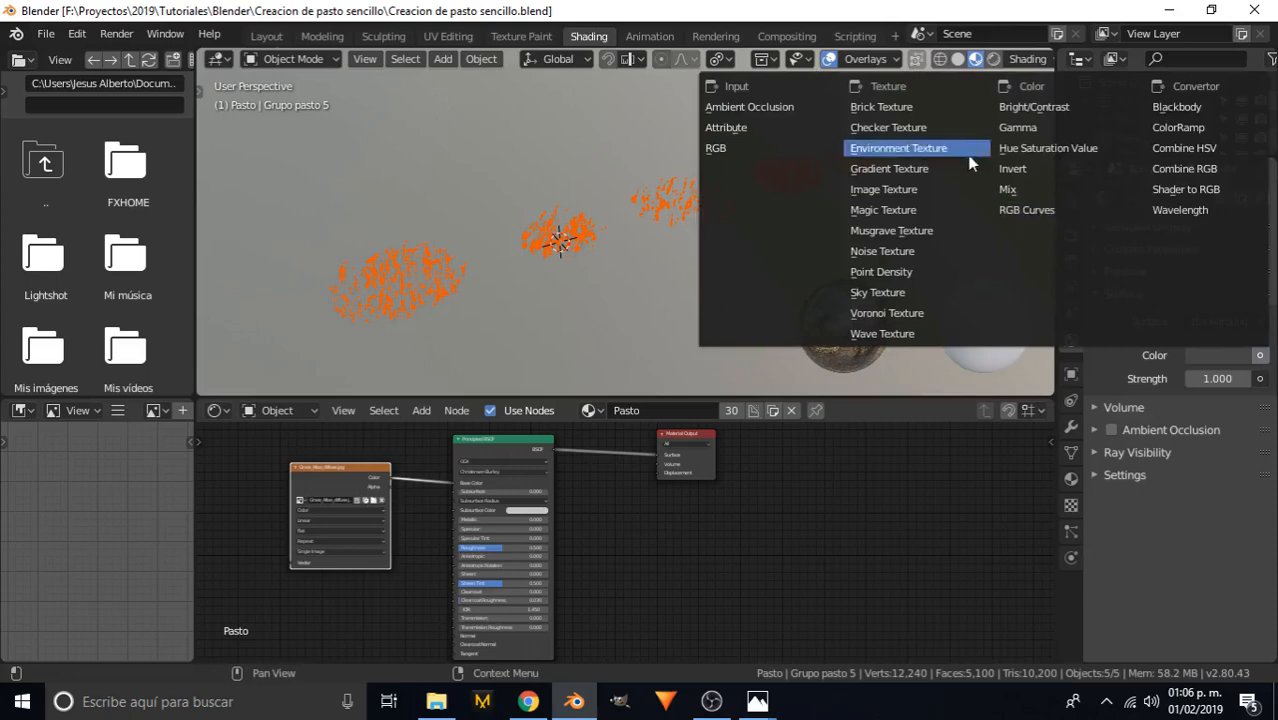
pyautogui.click(917, 152)
# - Load mealie_road_4k.hdr from the bookmarked HDRI library's Outdoor folder as the world environment image and save the file
pyautogui.click(1259, 379)
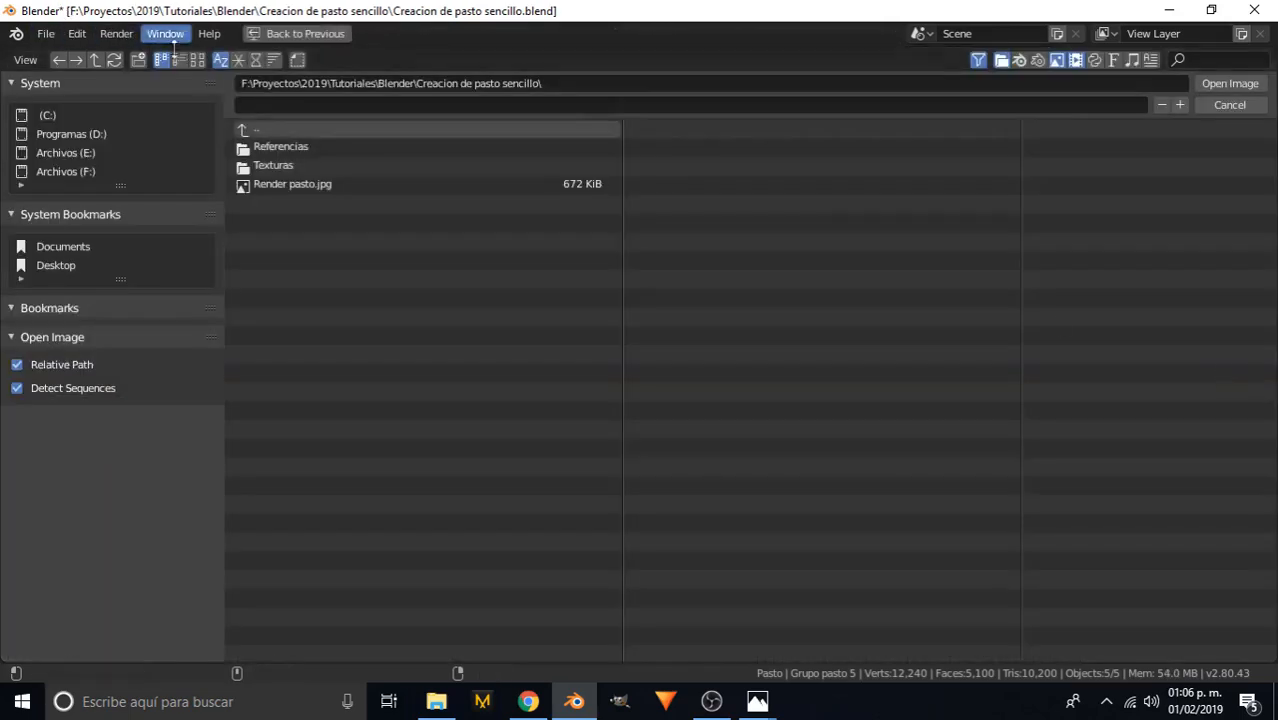
pyautogui.click(60, 308)
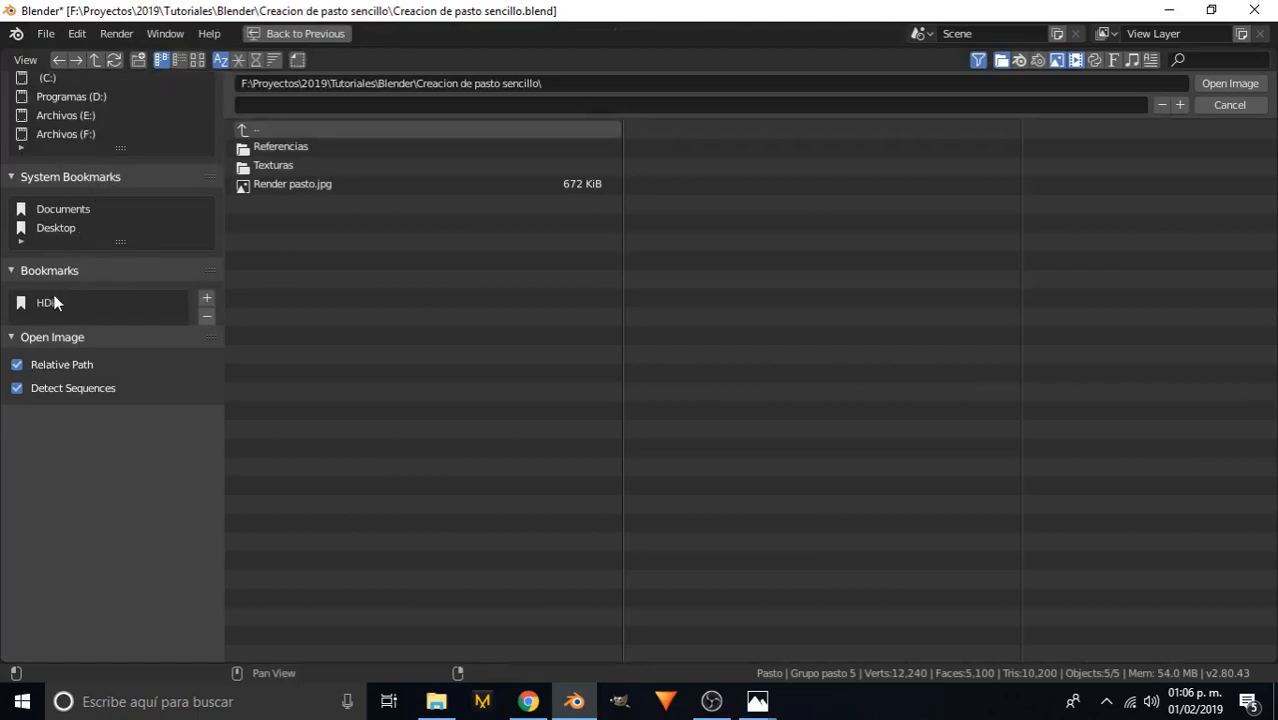
pyautogui.click(55, 302)
pyautogui.click(197, 60)
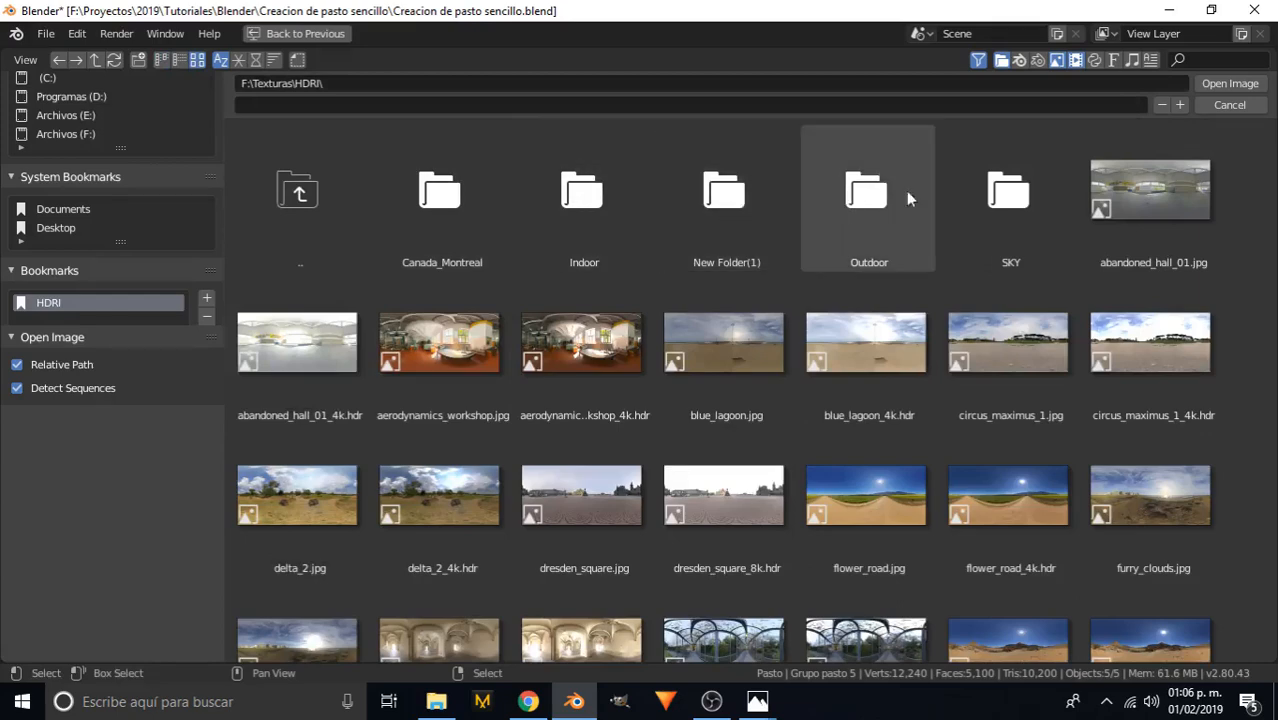
pyautogui.click(872, 205)
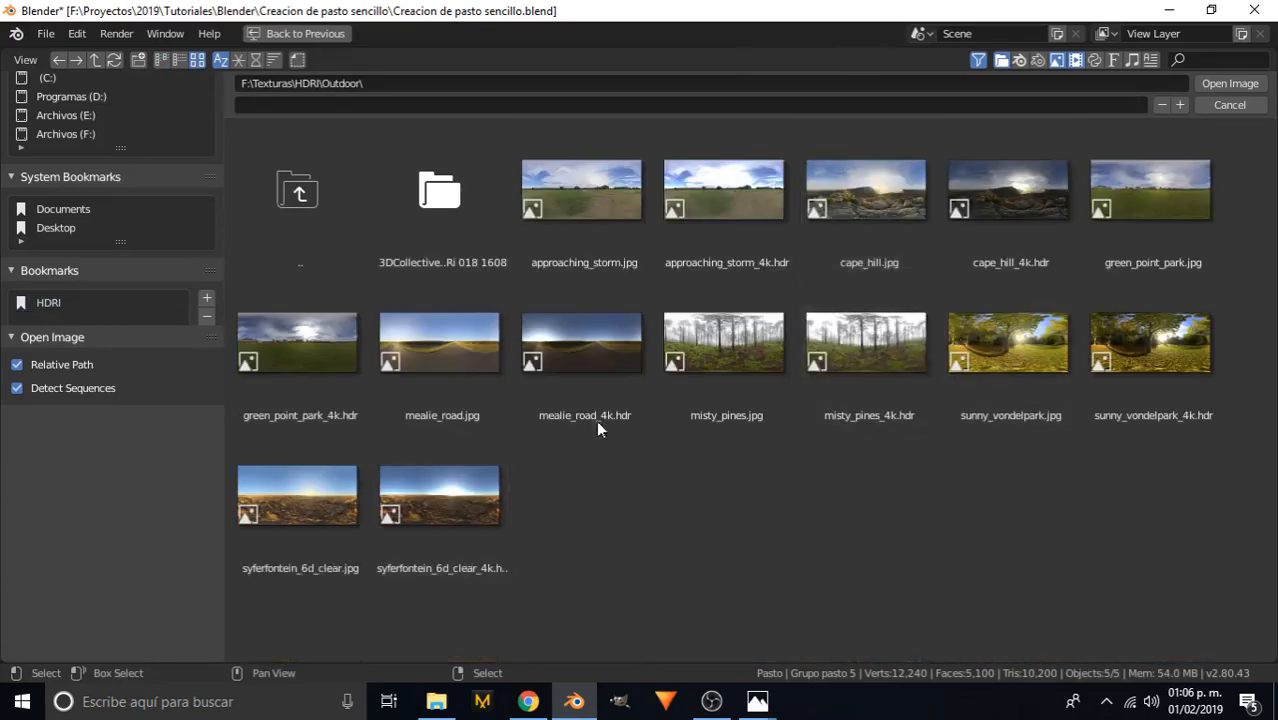
pyautogui.click(539, 415)
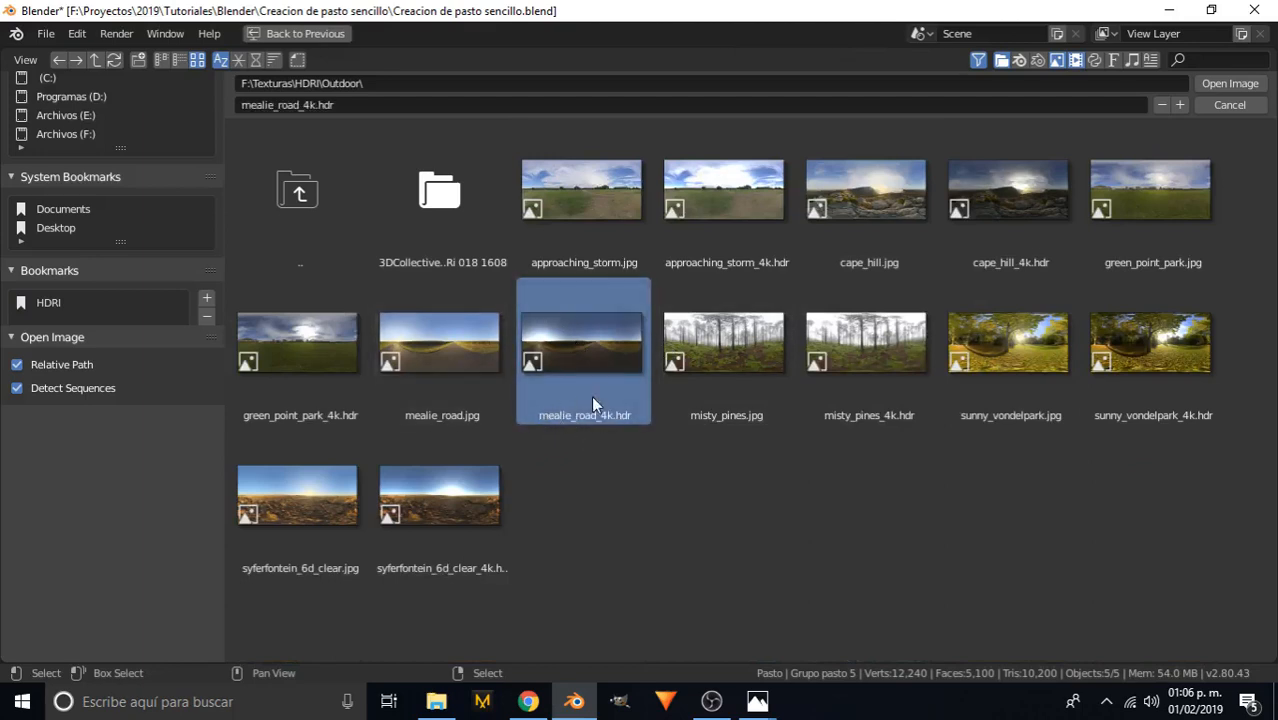
pyautogui.click(1217, 83)
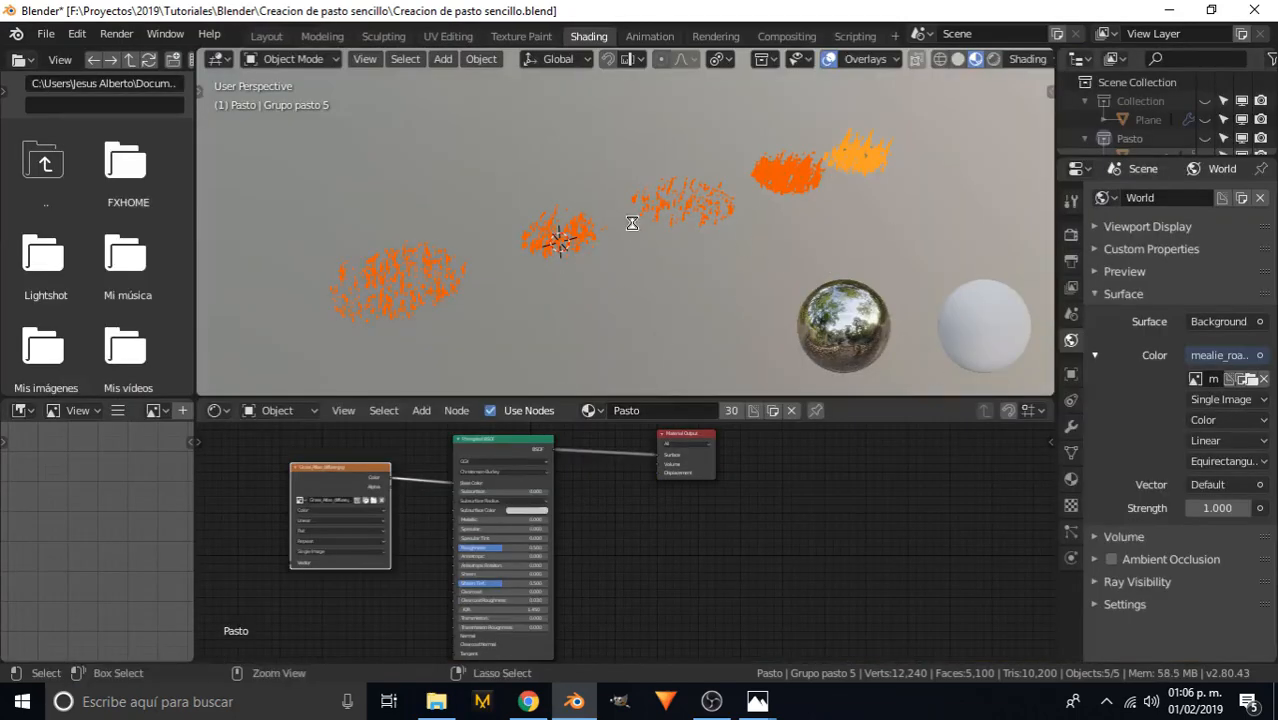
pyautogui.hotkey('ctrl', 's')
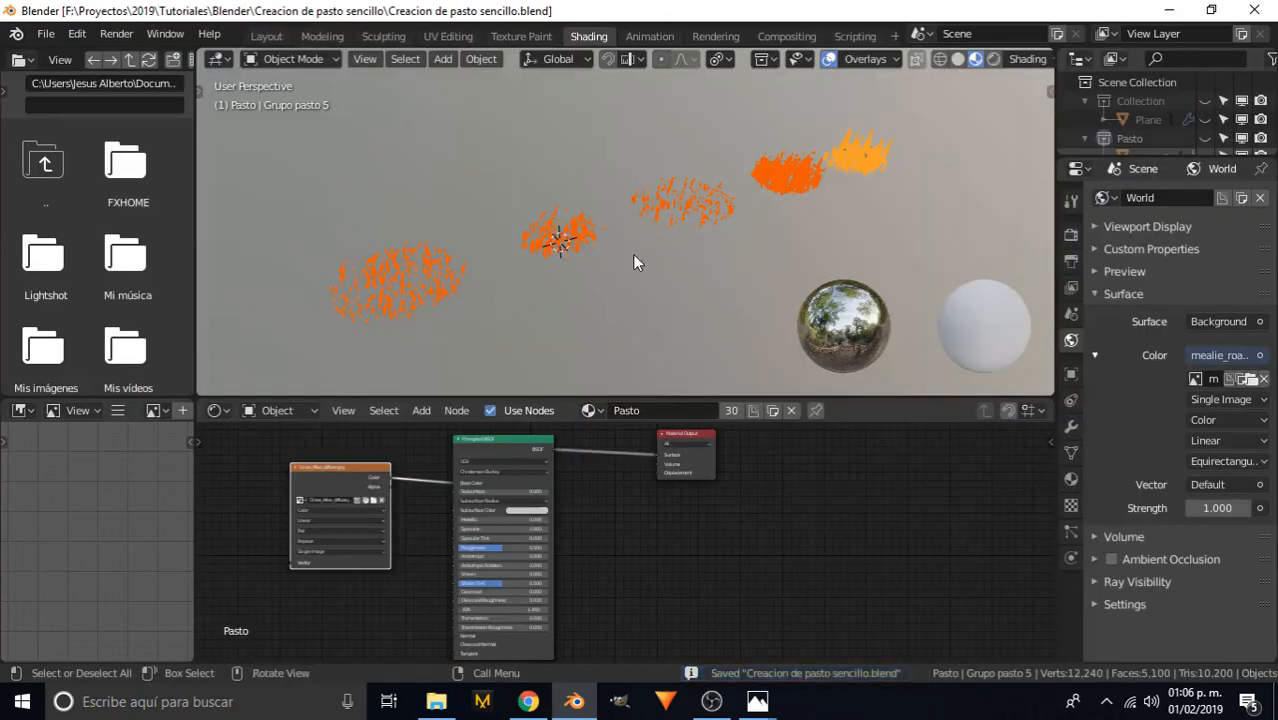
# - Show the 3D viewport in rendered shading with the overlays hidden
pyautogui.press('z')
pyautogui.click(614, 136)
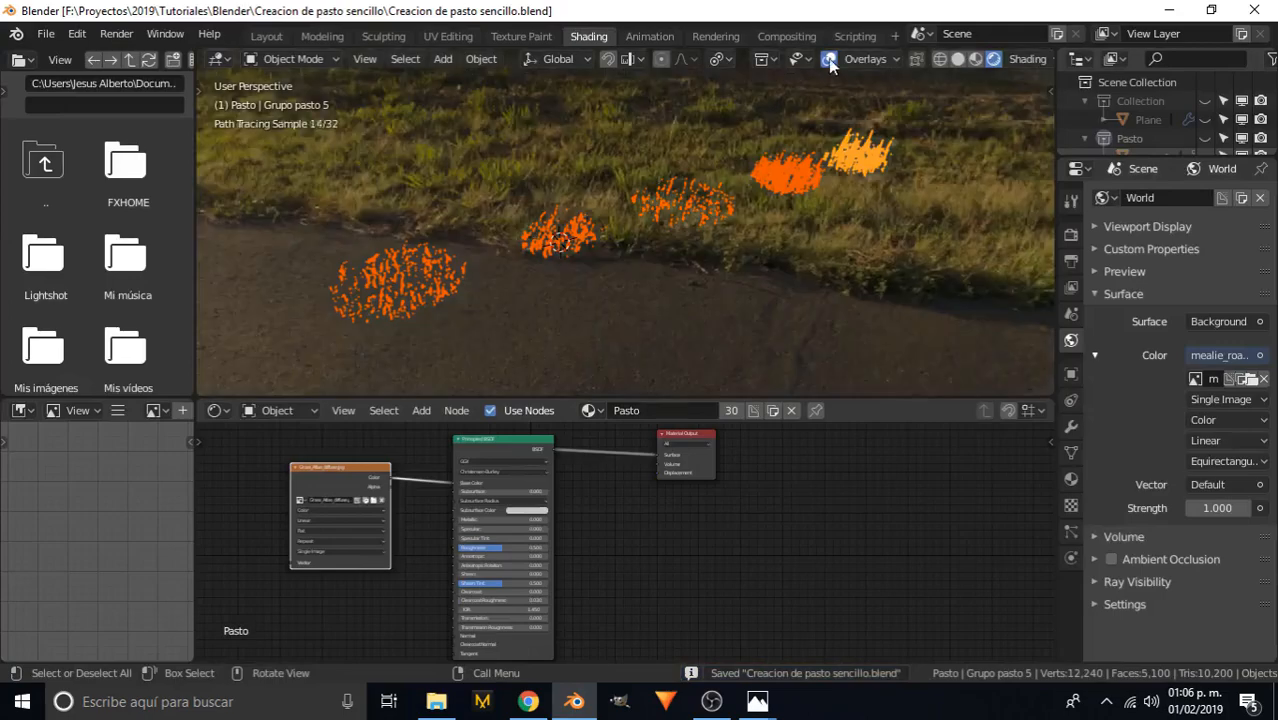
pyautogui.click(828, 58)
# - Examine the rendered grass patches against the road environment from several angles and distances
pyautogui.moveTo(742, 200); pyautogui.dragTo(365, 222, button='middle')
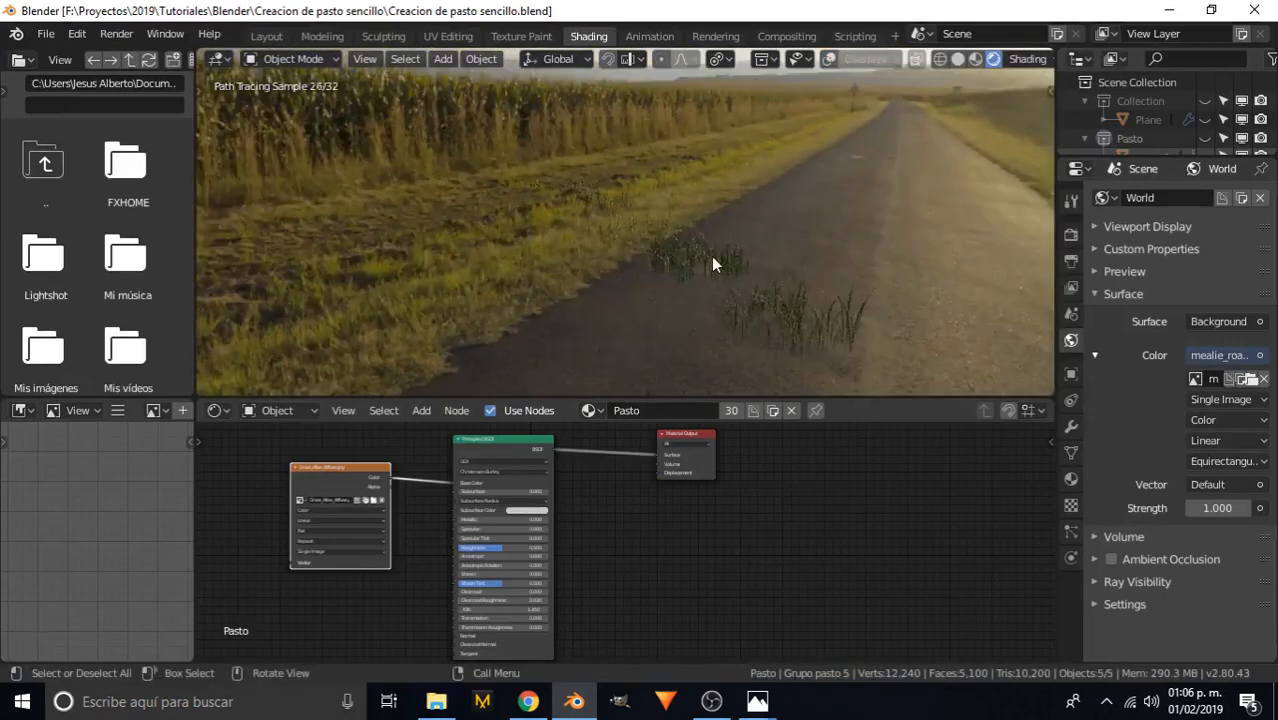
pyautogui.scroll(5, 711, 256)
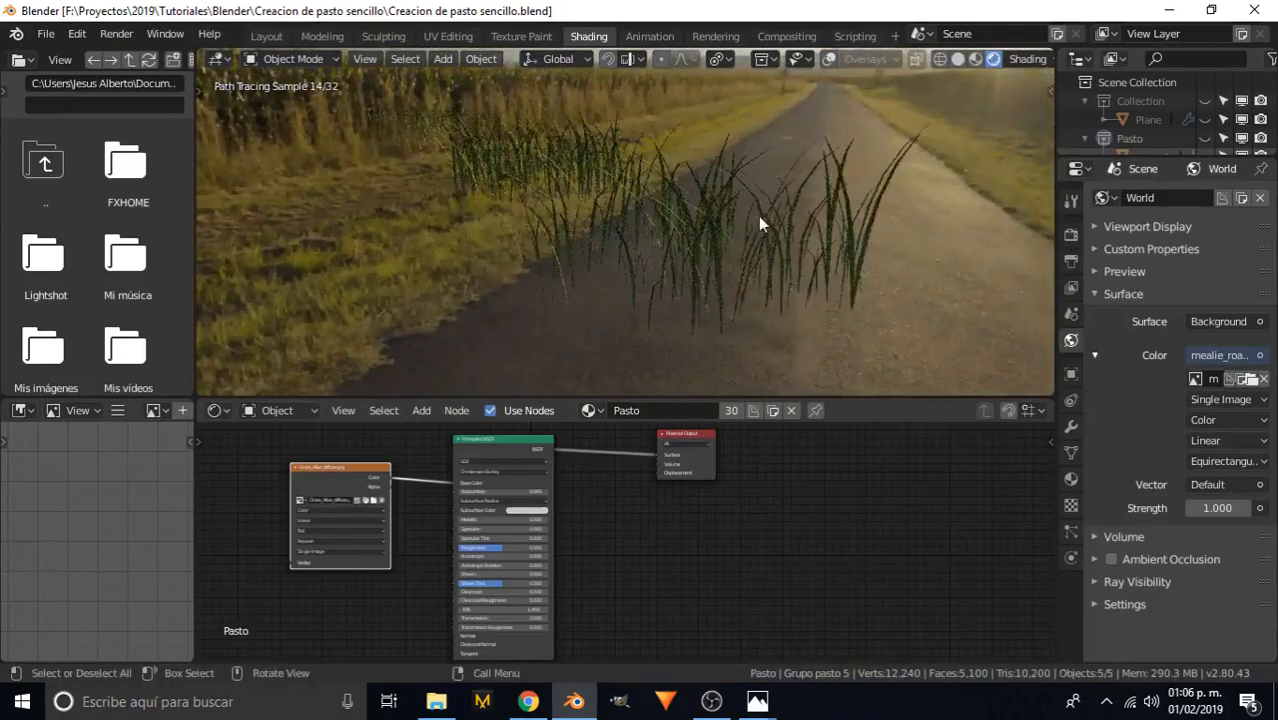
pyautogui.scroll(-4, 758, 216)
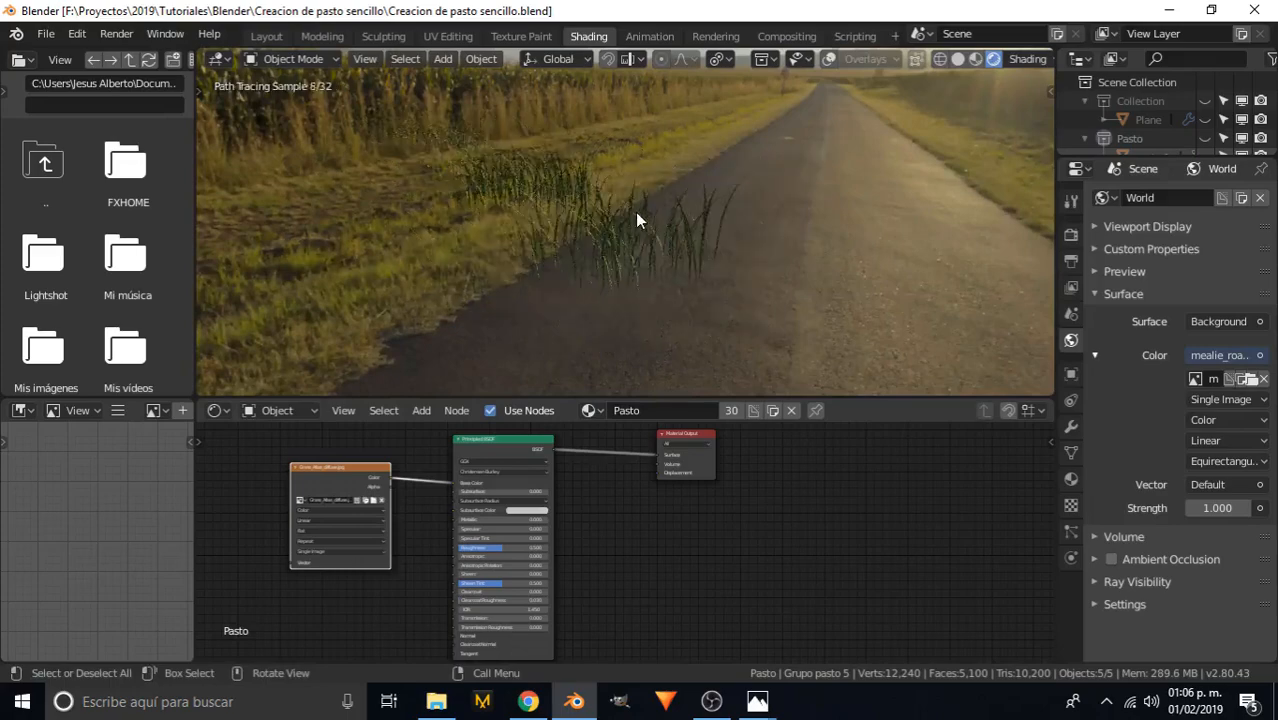
pyautogui.moveTo(637, 220); pyautogui.dragTo(706, 220, button='middle')
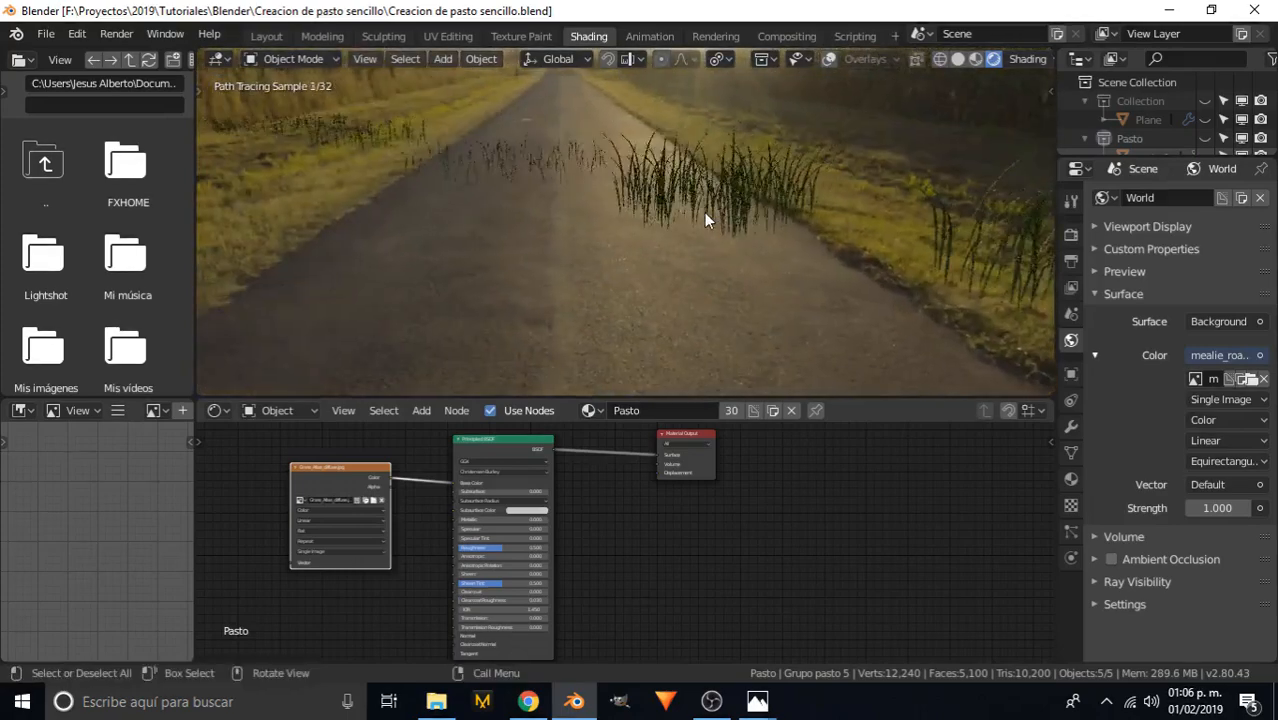
pyautogui.scroll(5, 700, 212)
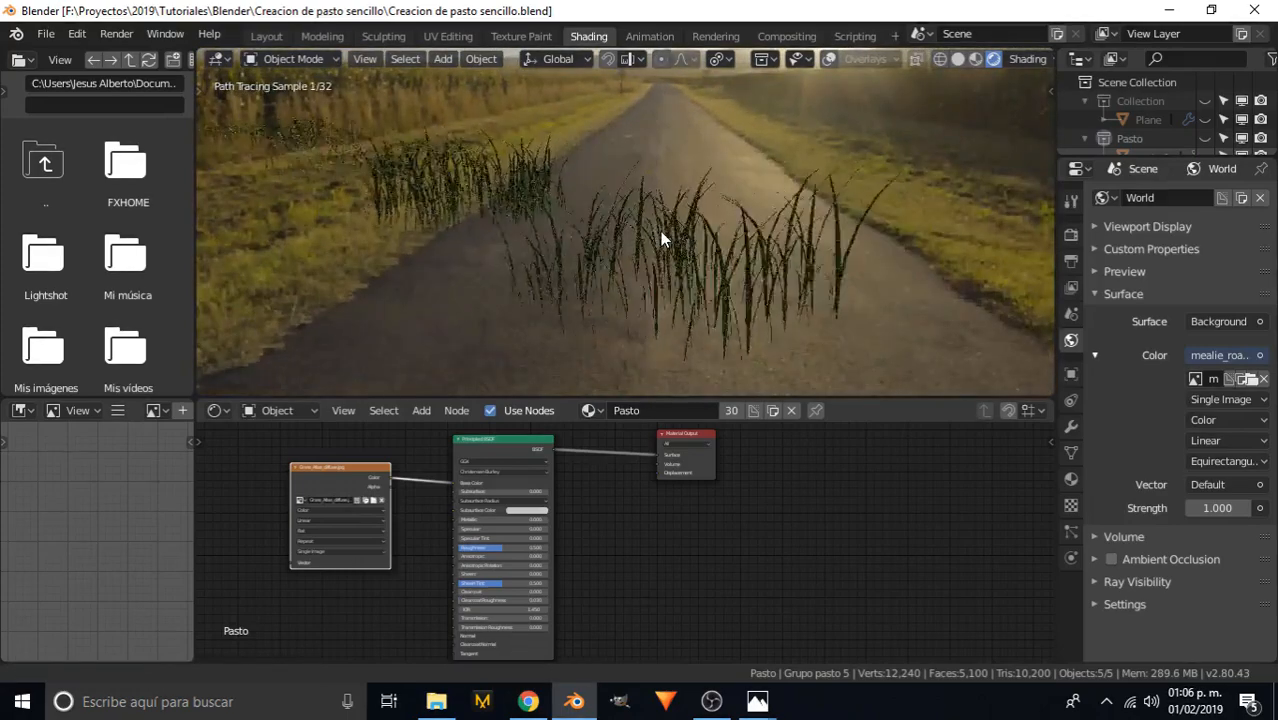
pyautogui.scroll(-3, 663, 215)
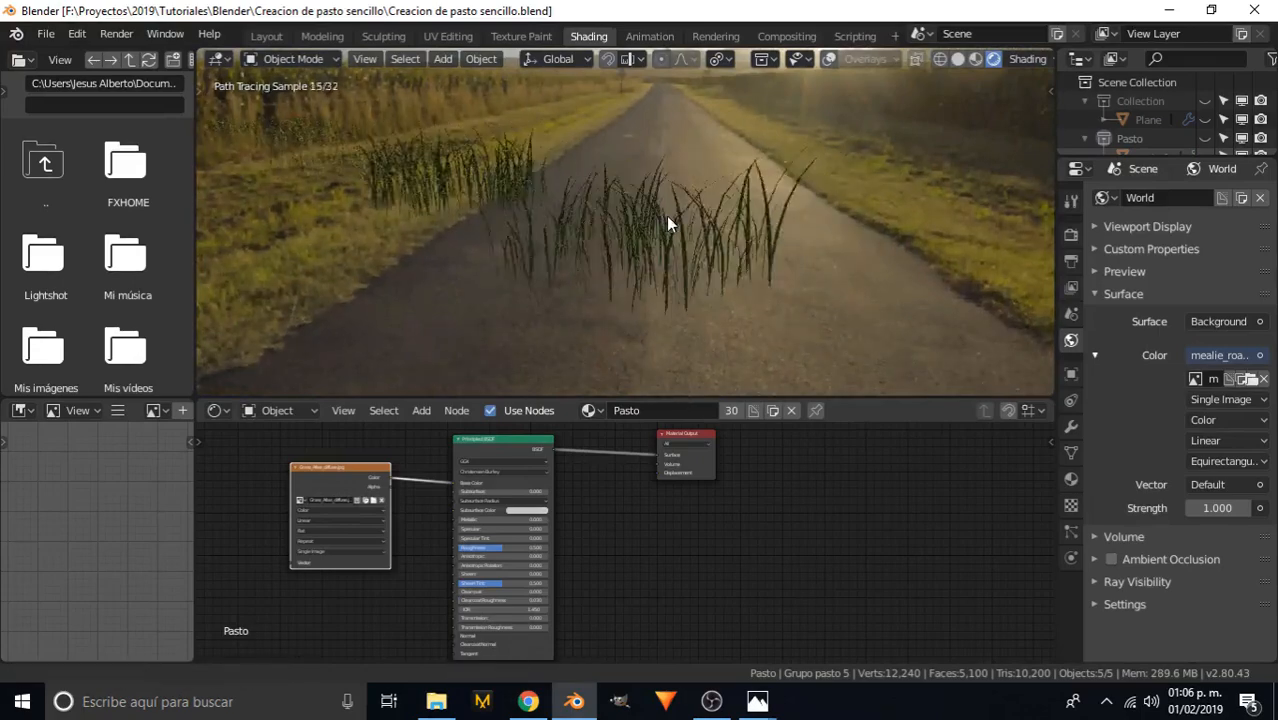
pyautogui.scroll(1, 668, 217)
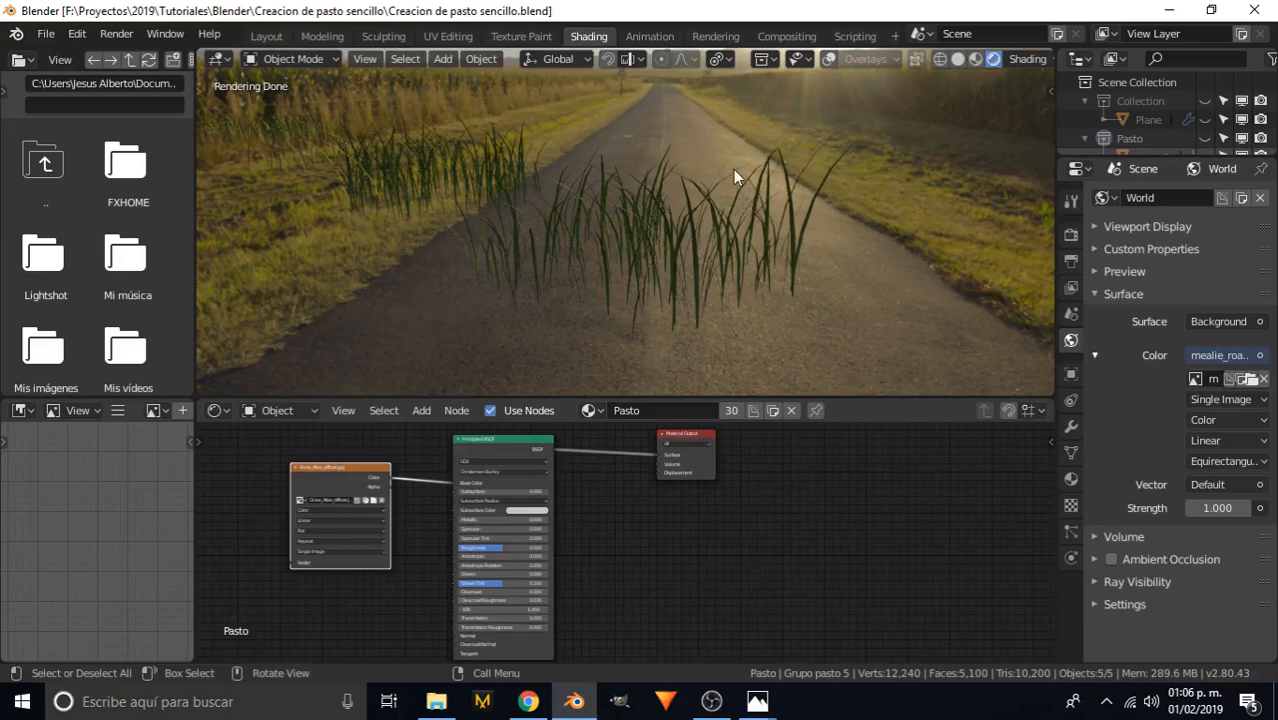
pyautogui.moveTo(711, 170)
pyautogui.mouseDown(button='middle')
pyautogui.moveTo(674, 184)
pyautogui.moveTo(687, 168)
pyautogui.moveTo(575, 236)
pyautogui.mouseUp(button='middle')
pyautogui.scroll(3, 661, 190)
# - Move the grass image texture node farther from the Principled BSDF and set that shader's Specular to 0.2
pyautogui.moveTo(393, 487); pyautogui.dragTo(540, 493, button='middle')
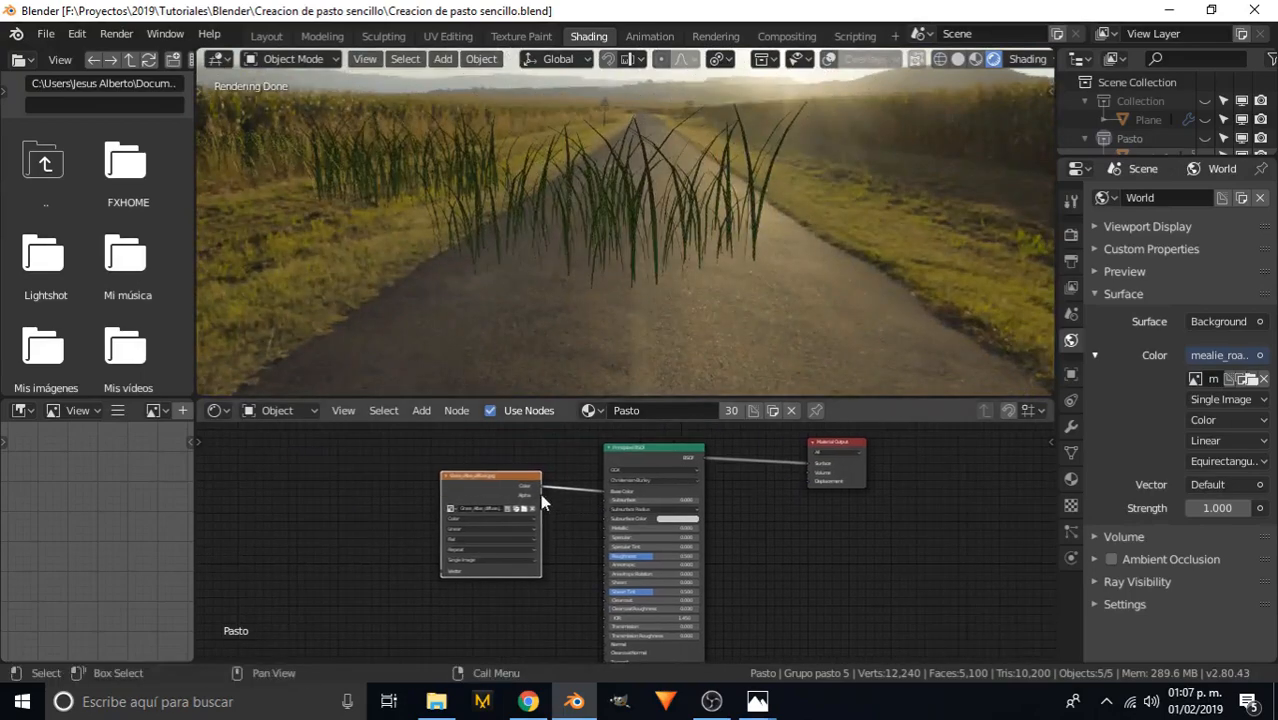
pyautogui.scroll(1, 536, 492)
pyautogui.moveTo(452, 473); pyautogui.dragTo(308, 477)
pyautogui.scroll(3, 510, 494)
pyautogui.moveTo(510, 534); pyautogui.dragTo(390, 490, button='middle')
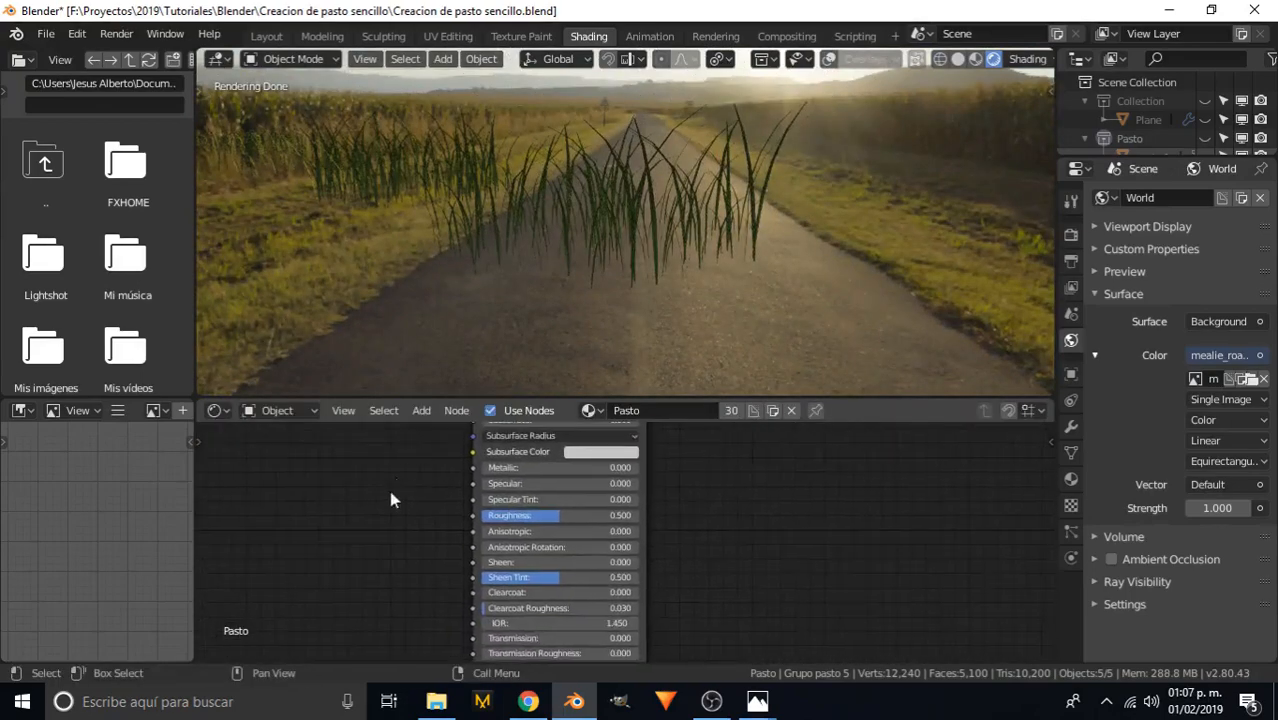
pyautogui.scroll(1, 431, 495)
pyautogui.click(530, 500)
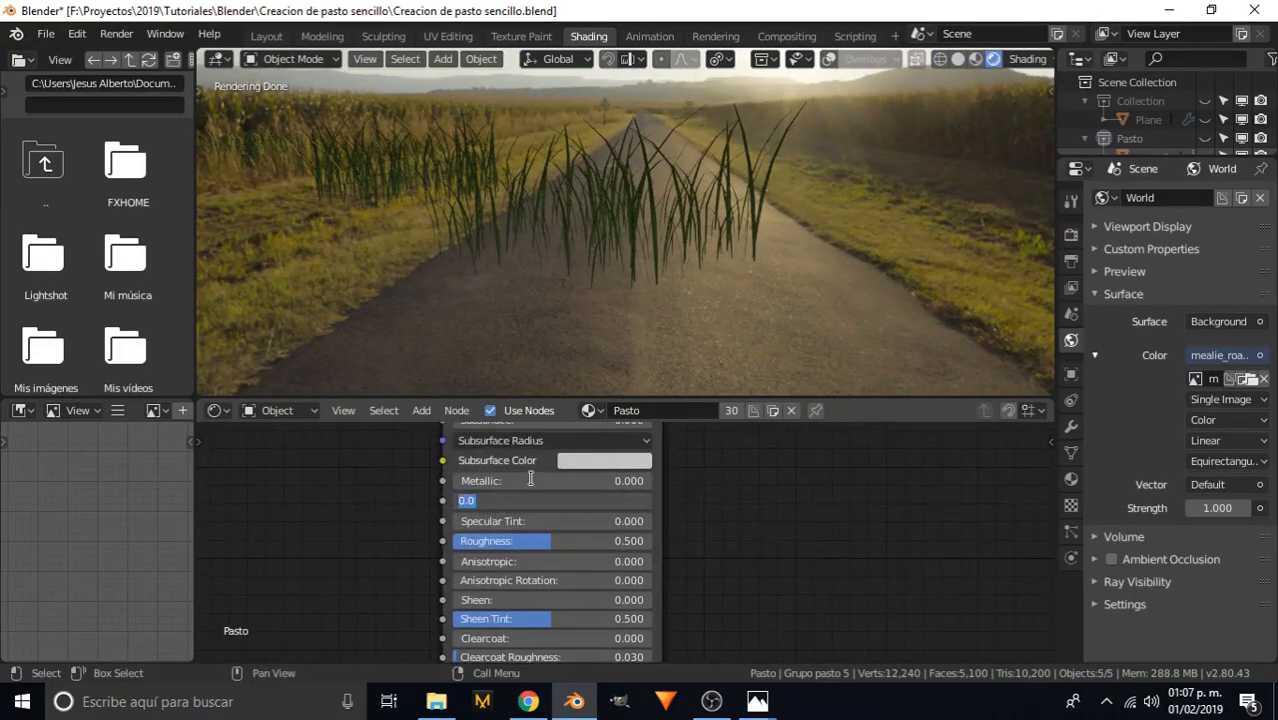
pyautogui.write('2')
pyautogui.press('Return')
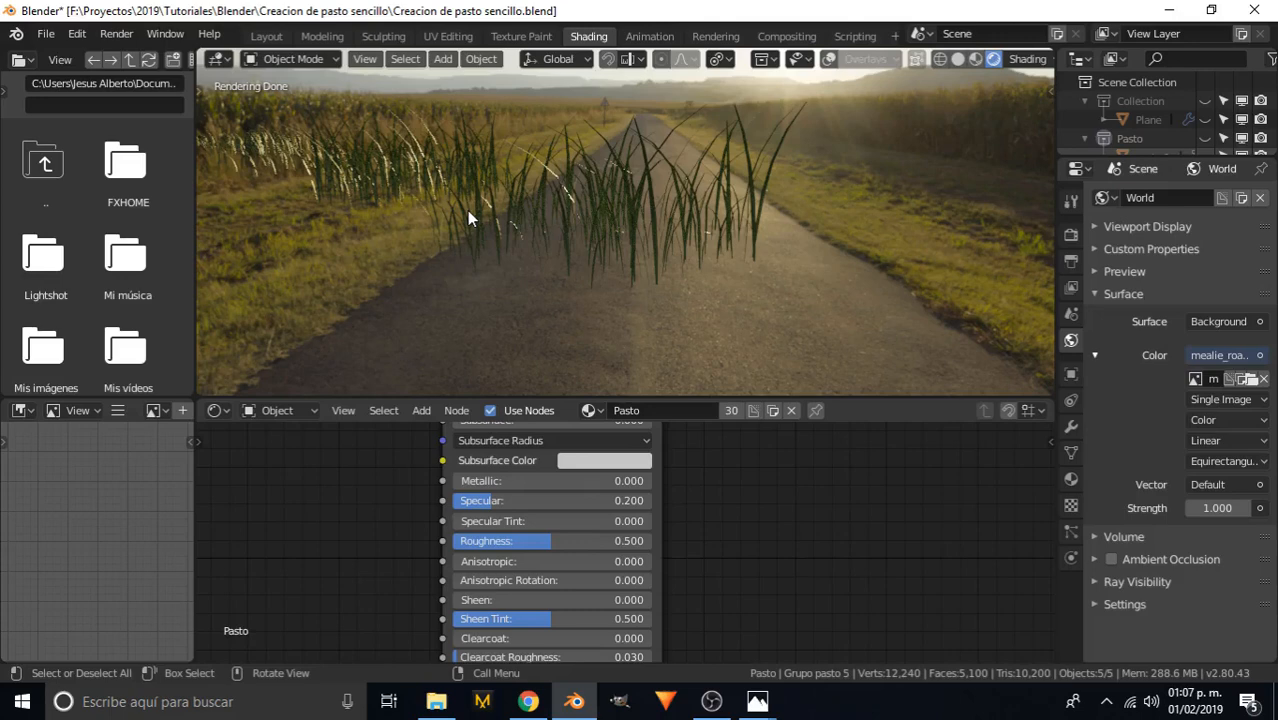
# - Set the Principled BSDF's Roughness to 0.35, try about 0.51, and return it to 0.35
pyautogui.moveTo(444, 461); pyautogui.dragTo(453, 492, button='middle')
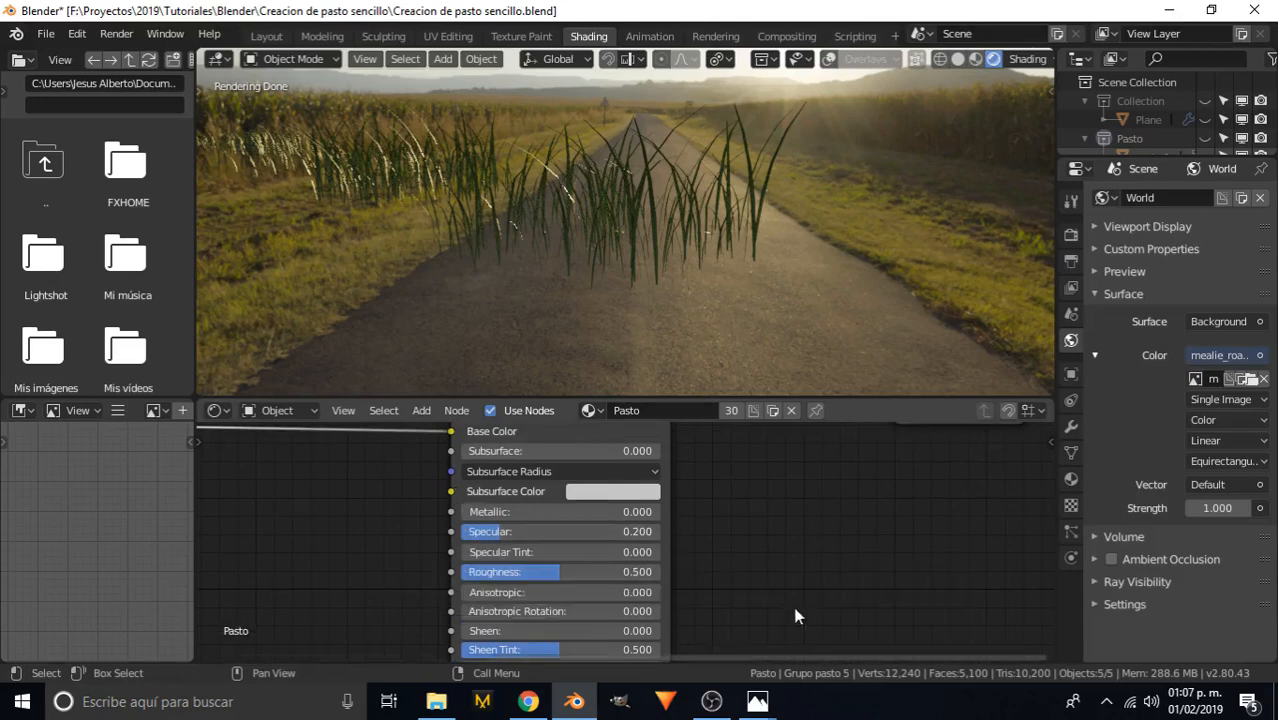
pyautogui.click(573, 572)
pyautogui.write('.35')
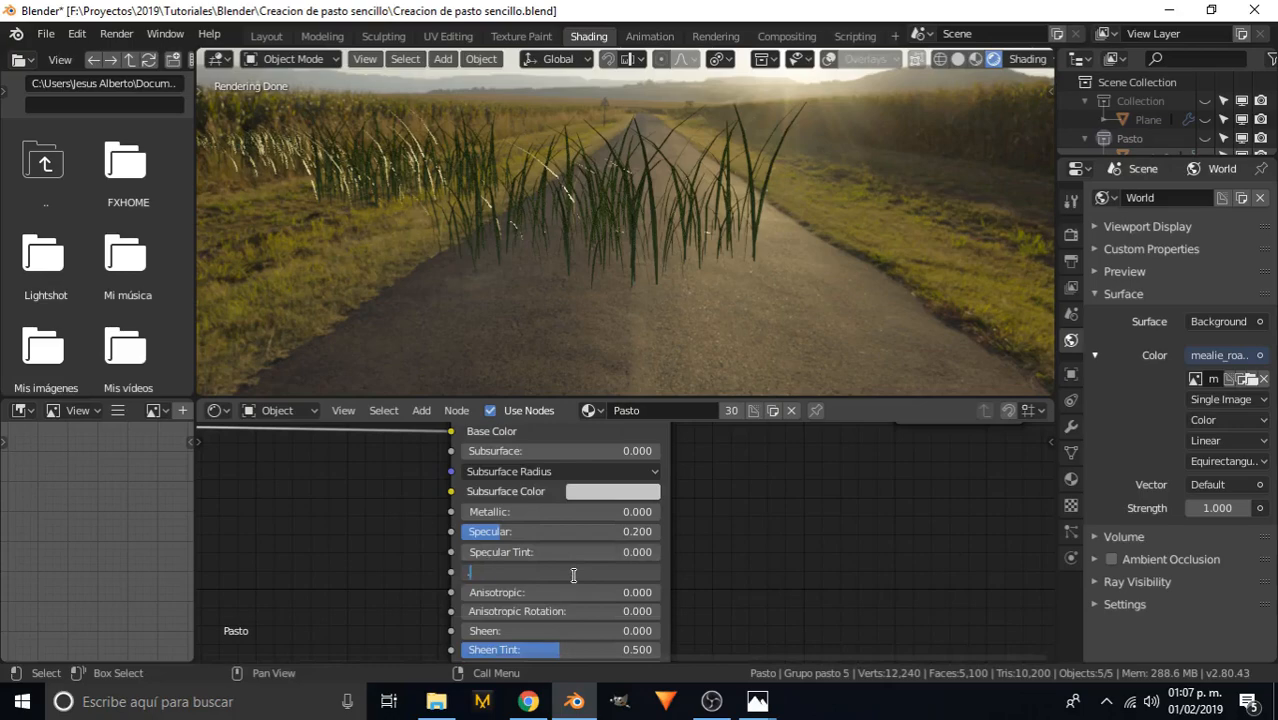
pyautogui.press('Return')
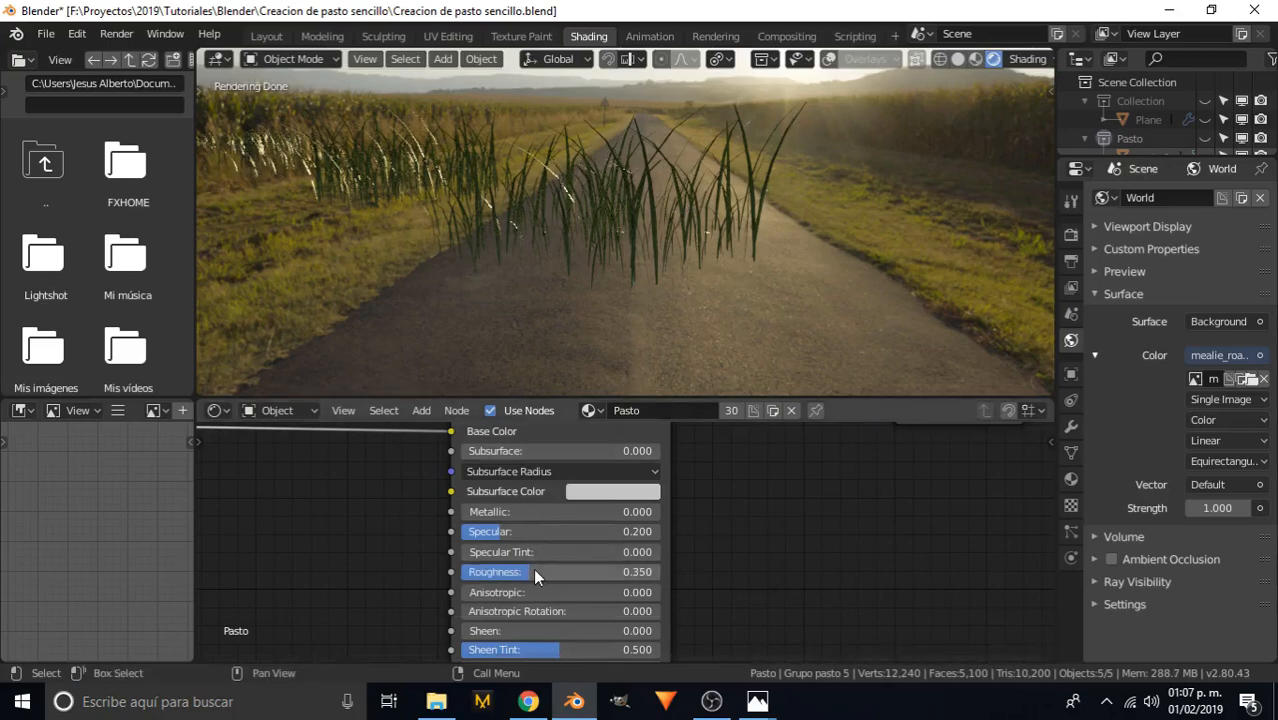
pyautogui.moveTo(533, 568); pyautogui.dragTo(567, 571)
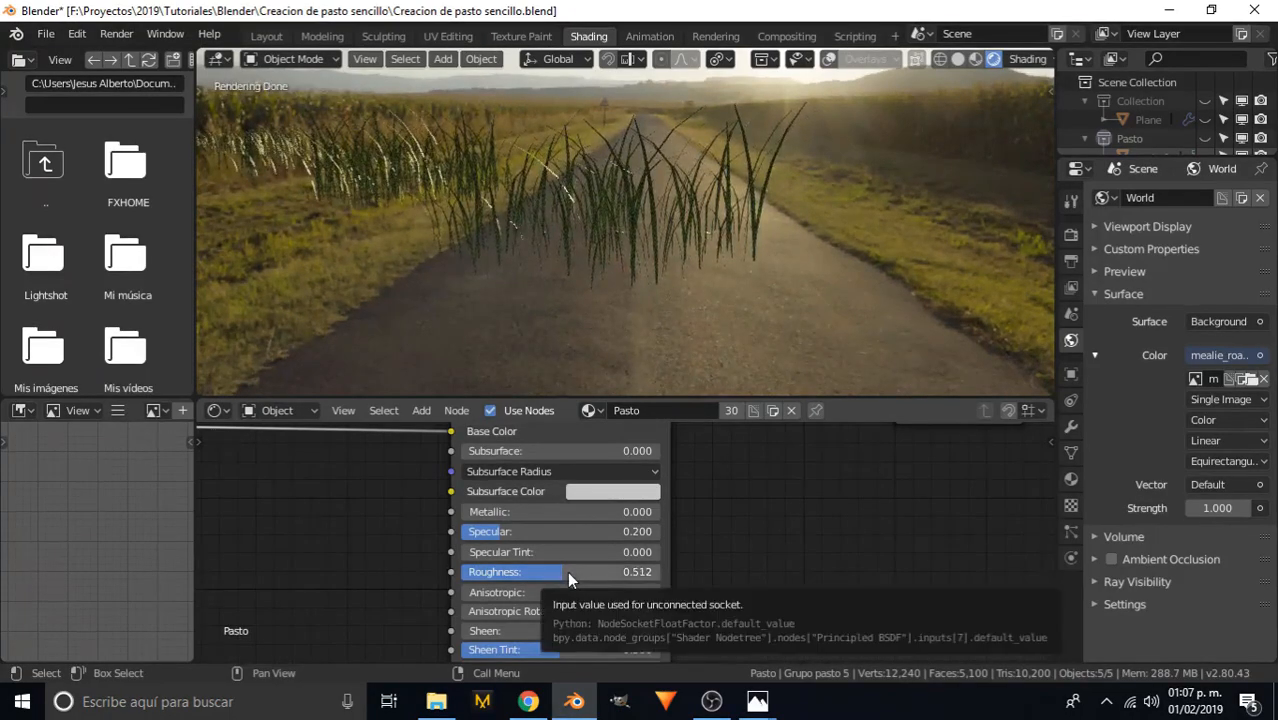
pyautogui.click(567, 571)
pyautogui.write('.35')
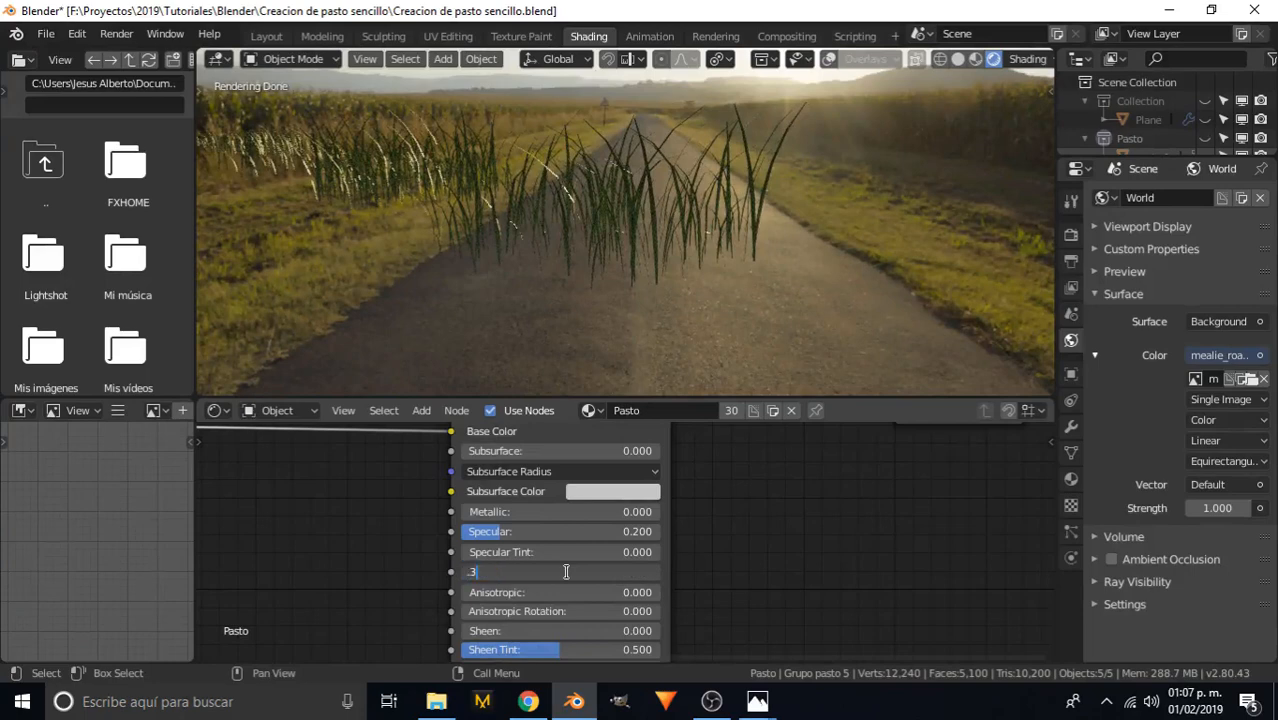
pyautogui.press('Return')
# - Make room before the Material Output and insert an Add Shader node between it and the Principled BSDF
pyautogui.scroll(-5, 650, 527)
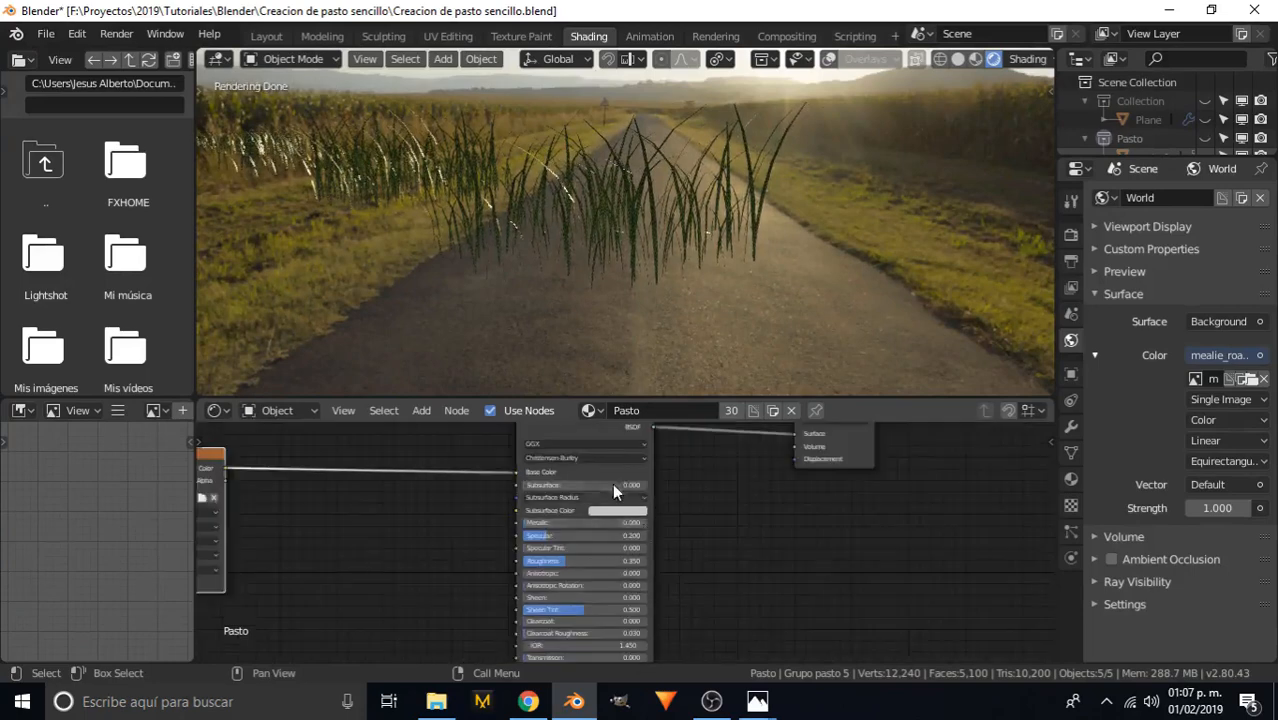
pyautogui.moveTo(645, 527); pyautogui.dragTo(663, 474, button='middle')
pyautogui.scroll(3, 663, 474)
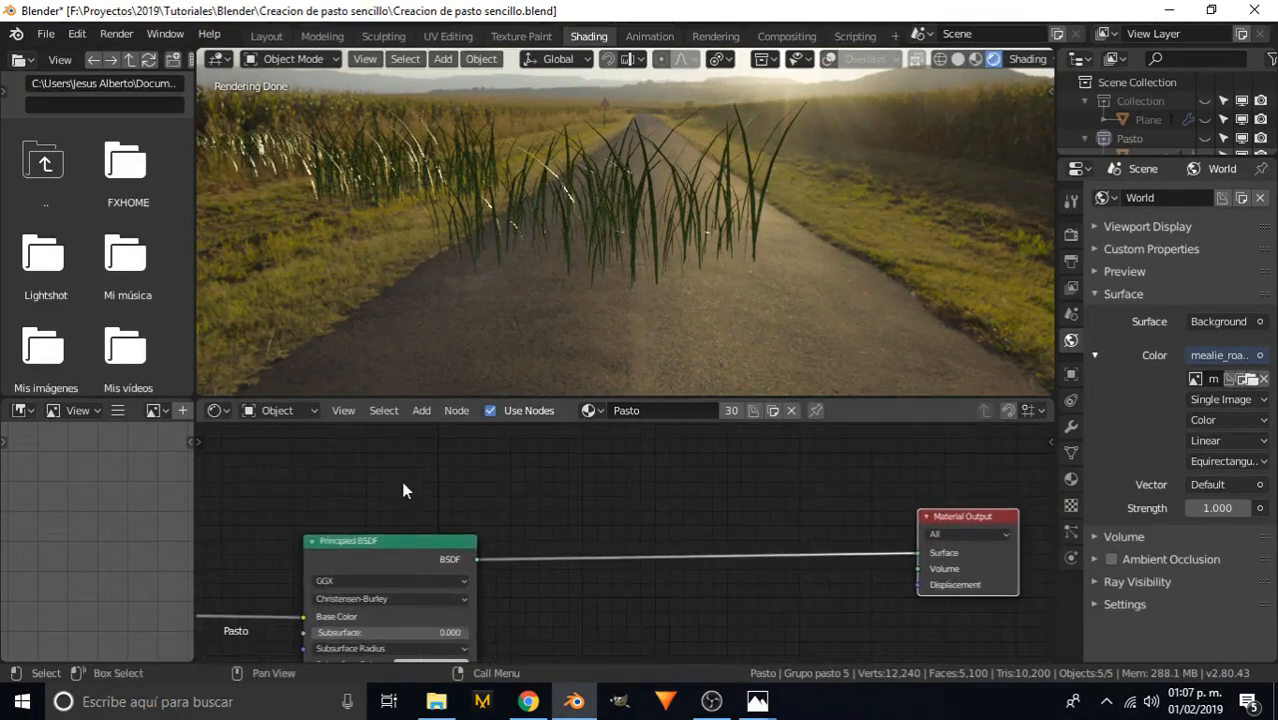
pyautogui.moveTo(536, 472)
pyautogui.mouseDown(button='middle')
pyautogui.moveTo(556, 494)
pyautogui.moveTo(518, 469)
pyautogui.mouseUp(button='middle')
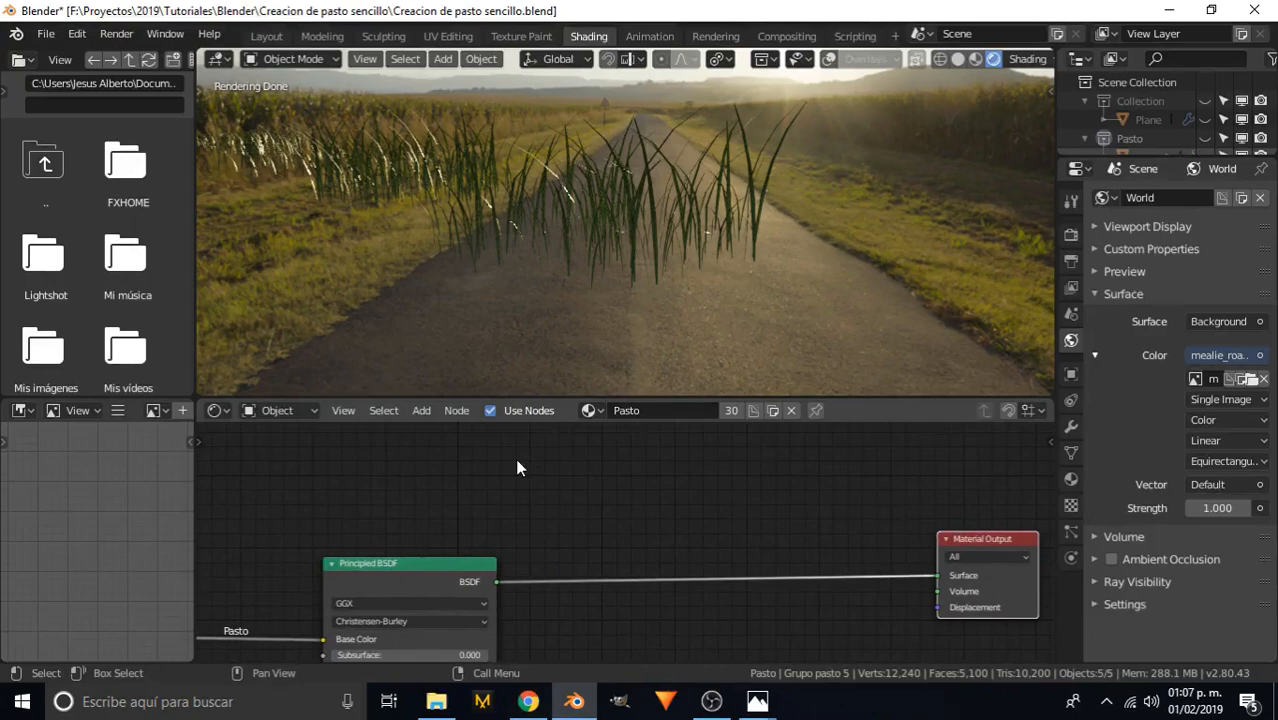
pyautogui.hotkey('shift', 'a')
pyautogui.click(515, 458)
pyautogui.write('ad')
pyautogui.press('Return')
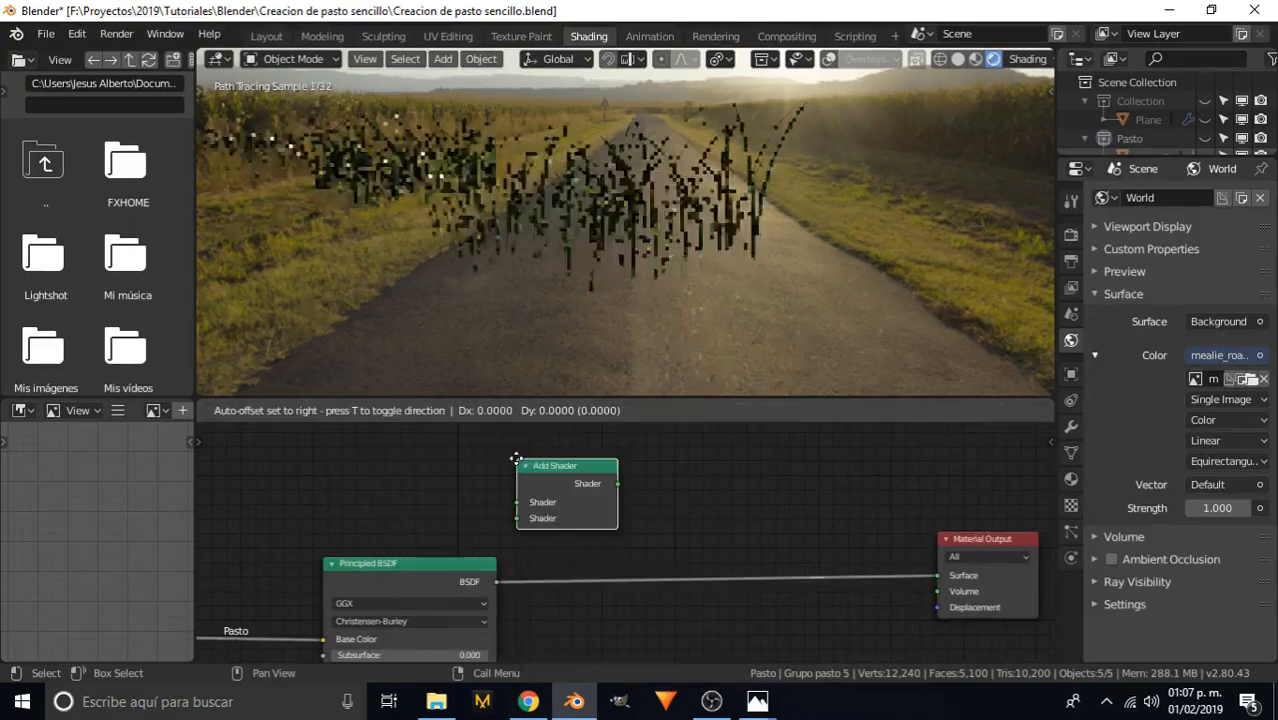
pyautogui.click(653, 510)
# - Add a Translucent BSDF above the Principled BSDF and connect it to the Add Shader's first Shader input
pyautogui.hotkey('shift', 'a')
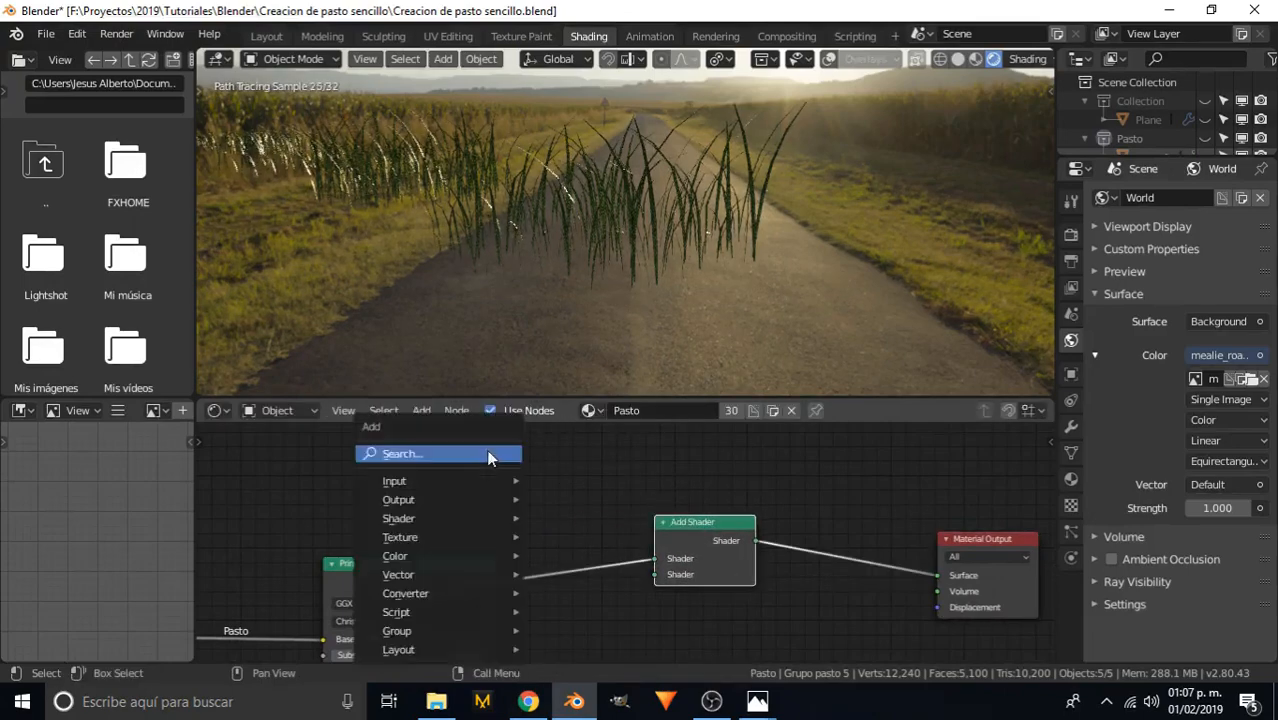
pyautogui.click(489, 455)
pyautogui.write('trans')
pyautogui.press('Return')
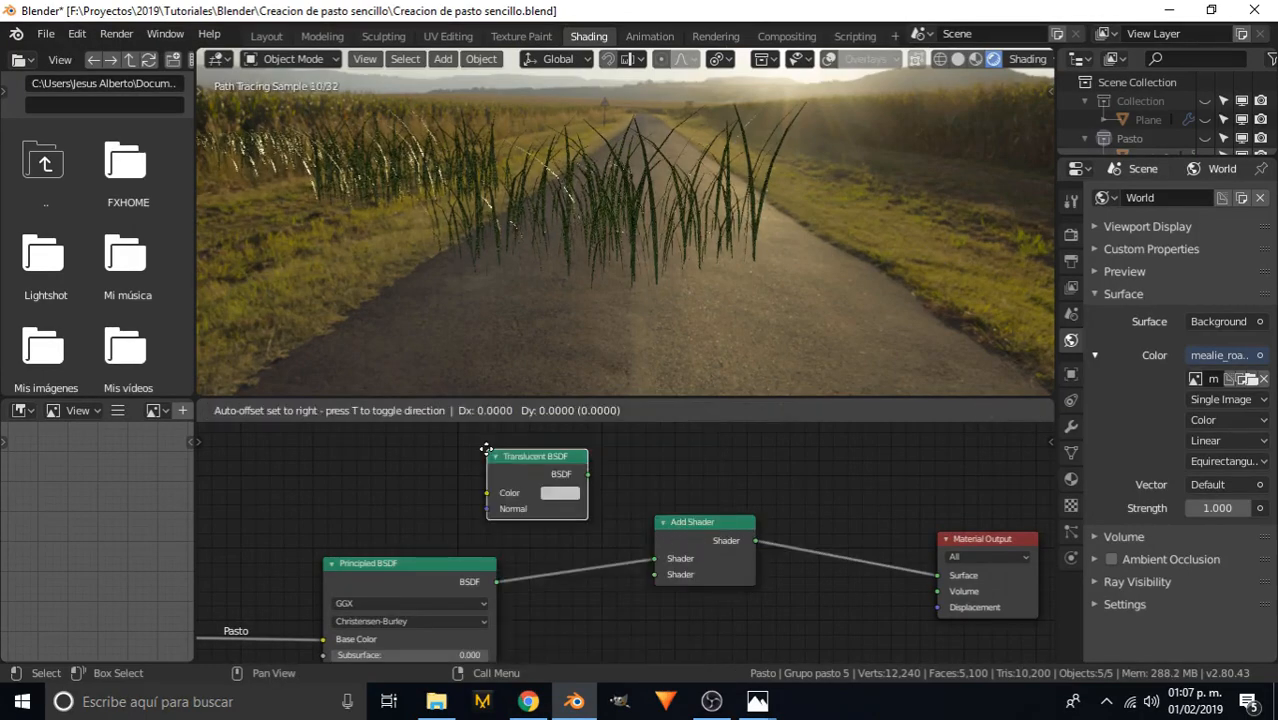
pyautogui.click(381, 459)
pyautogui.moveTo(481, 484); pyautogui.dragTo(614, 542)
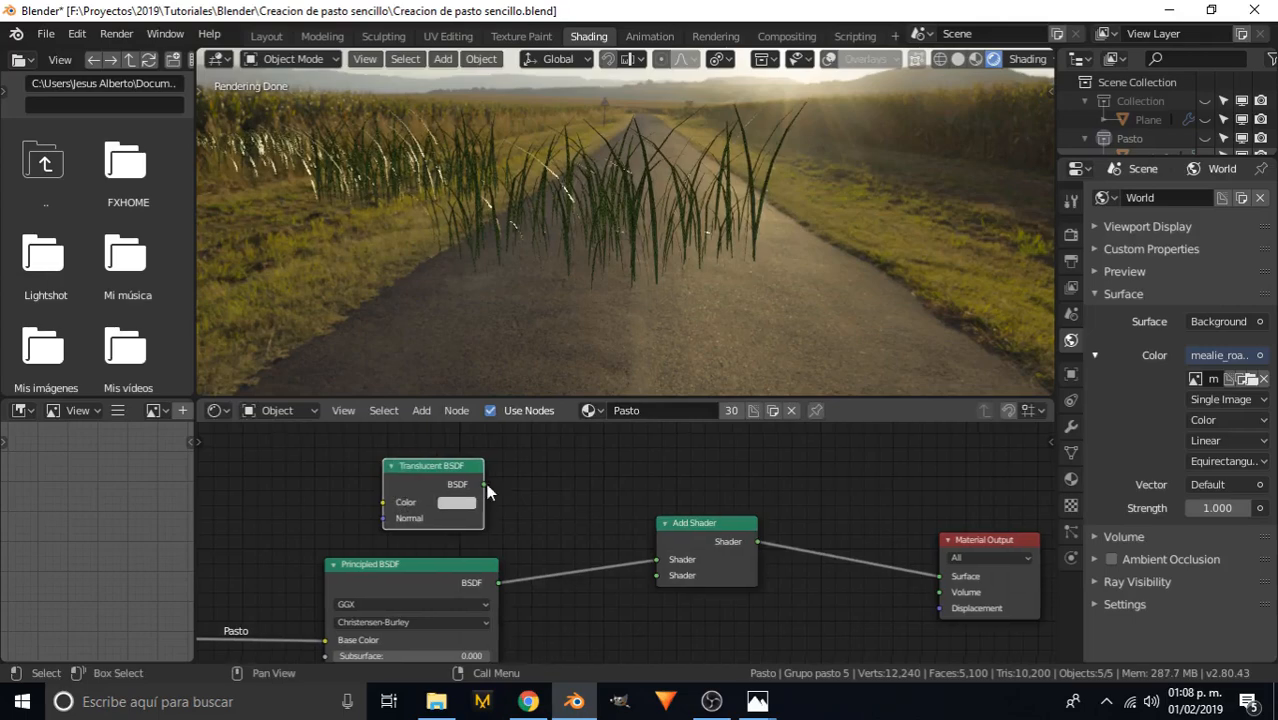
pyautogui.moveTo(489, 490); pyautogui.dragTo(660, 567)
# - Connect the Grass_Atlas_diffuse.jpg texture's Color output to the Translucent BSDF's Color input
pyautogui.moveTo(267, 516); pyautogui.dragTo(536, 513, button='middle')
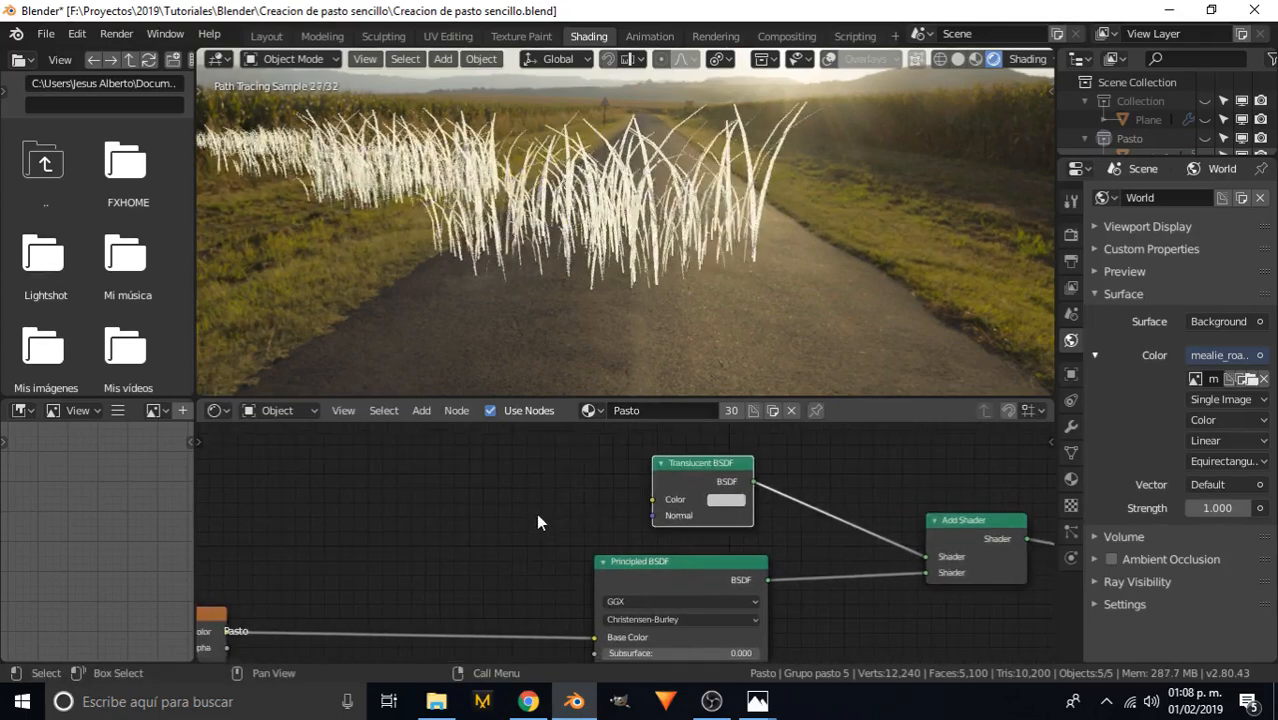
pyautogui.scroll(-2, 530, 515)
pyautogui.moveTo(334, 607); pyautogui.dragTo(648, 511)
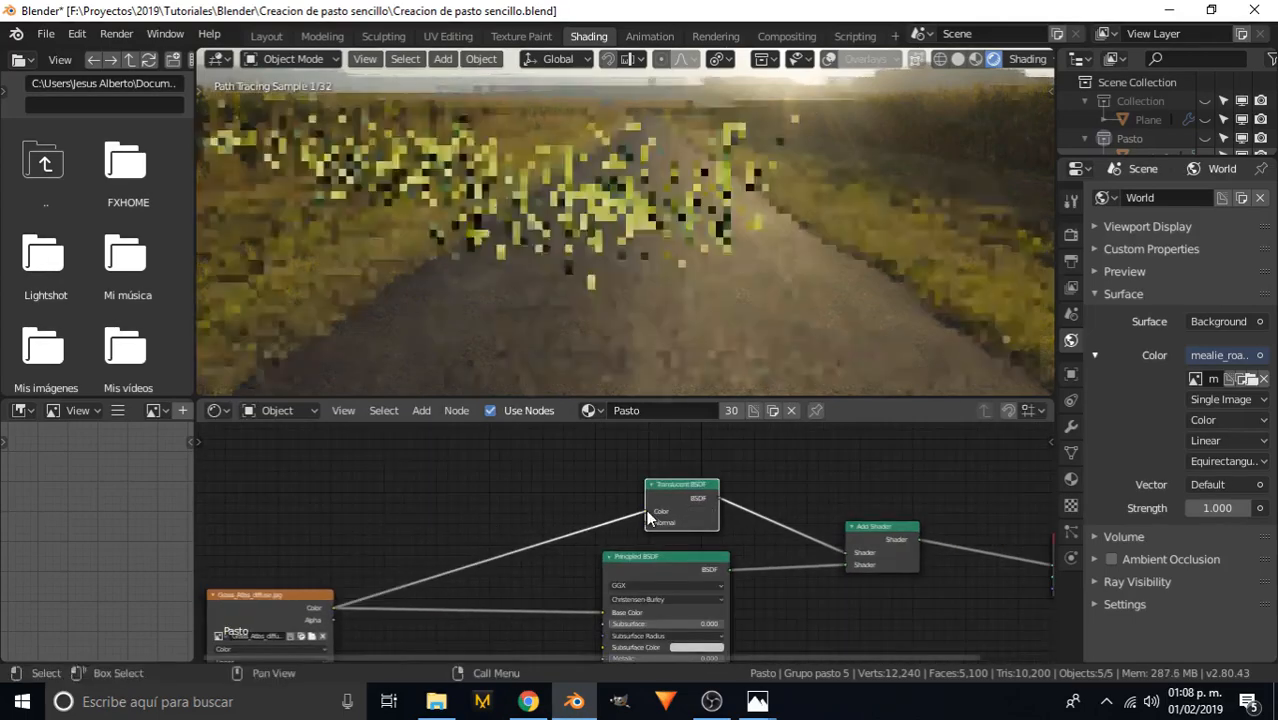
pyautogui.scroll(2, 341, 555)
pyautogui.moveTo(341, 555); pyautogui.dragTo(509, 527, button='middle')
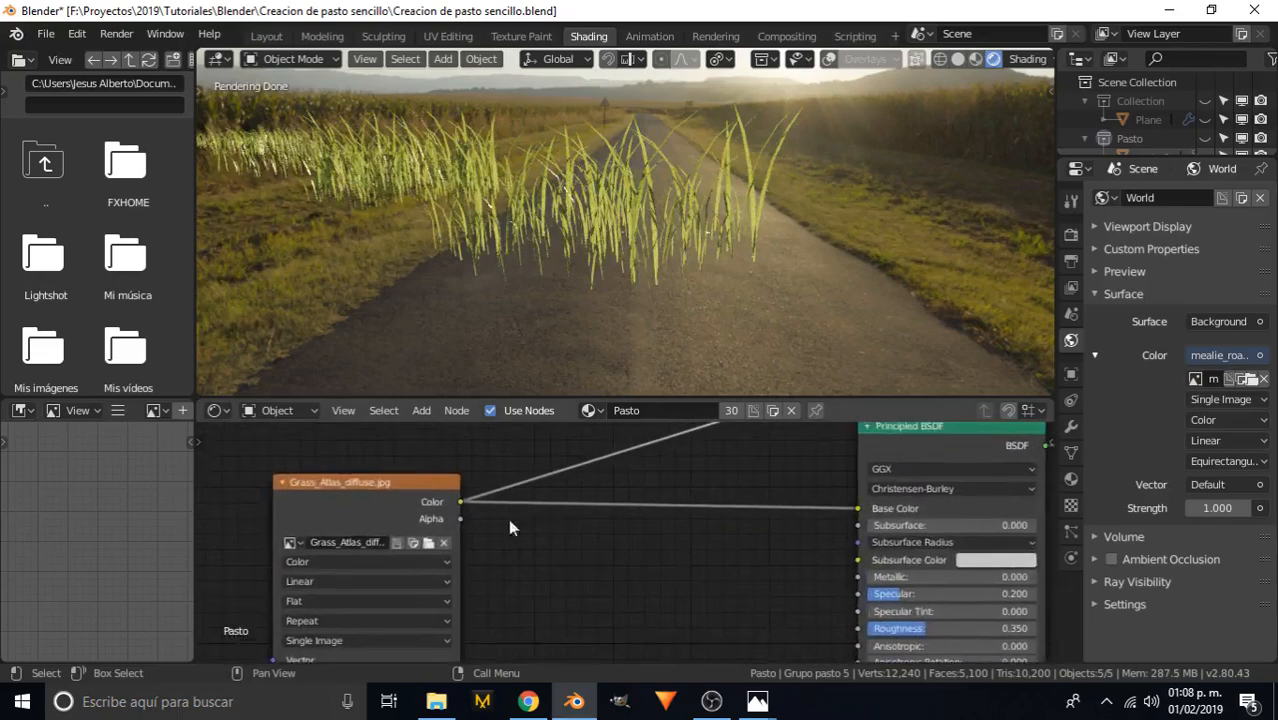
# - Add the Grass_Atlas_translucency image from the Texturas folder as a texture node and place it above the diffuse texture node
pyautogui.scroll(-1, 509, 527)
pyautogui.scroll(-1, 669, 493)
pyautogui.moveTo(669, 493); pyautogui.dragTo(543, 522, button='middle')
pyautogui.click(438, 703)
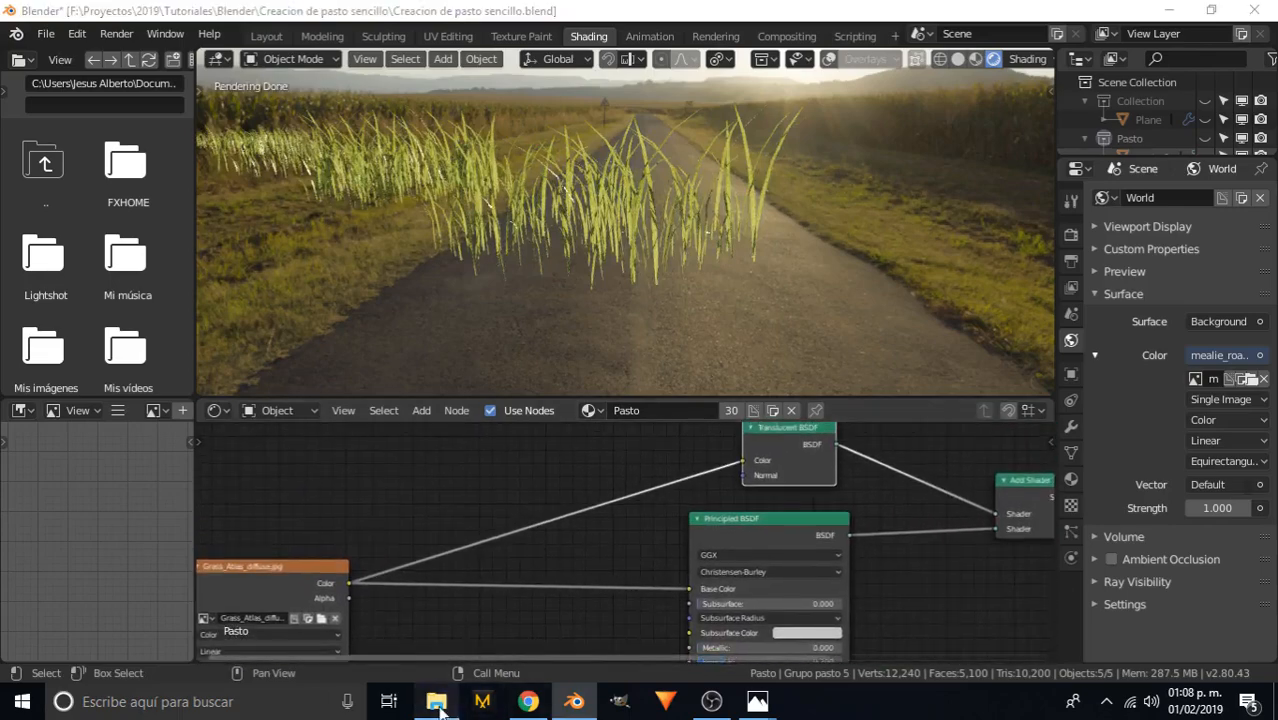
pyautogui.moveTo(748, 366); pyautogui.dragTo(419, 470)
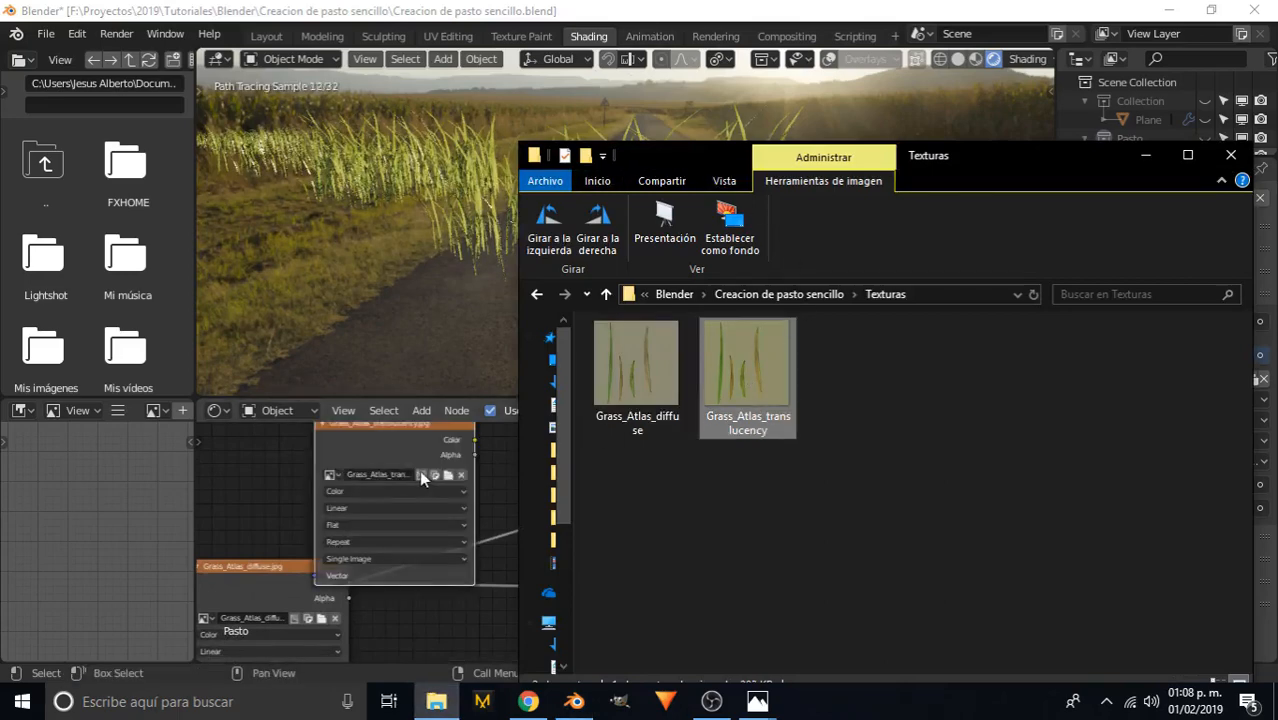
pyautogui.moveTo(421, 474); pyautogui.dragTo(409, 494, button='middle')
pyautogui.moveTo(394, 468); pyautogui.dragTo(319, 424)
pyautogui.moveTo(428, 499); pyautogui.dragTo(392, 554, button='middle')
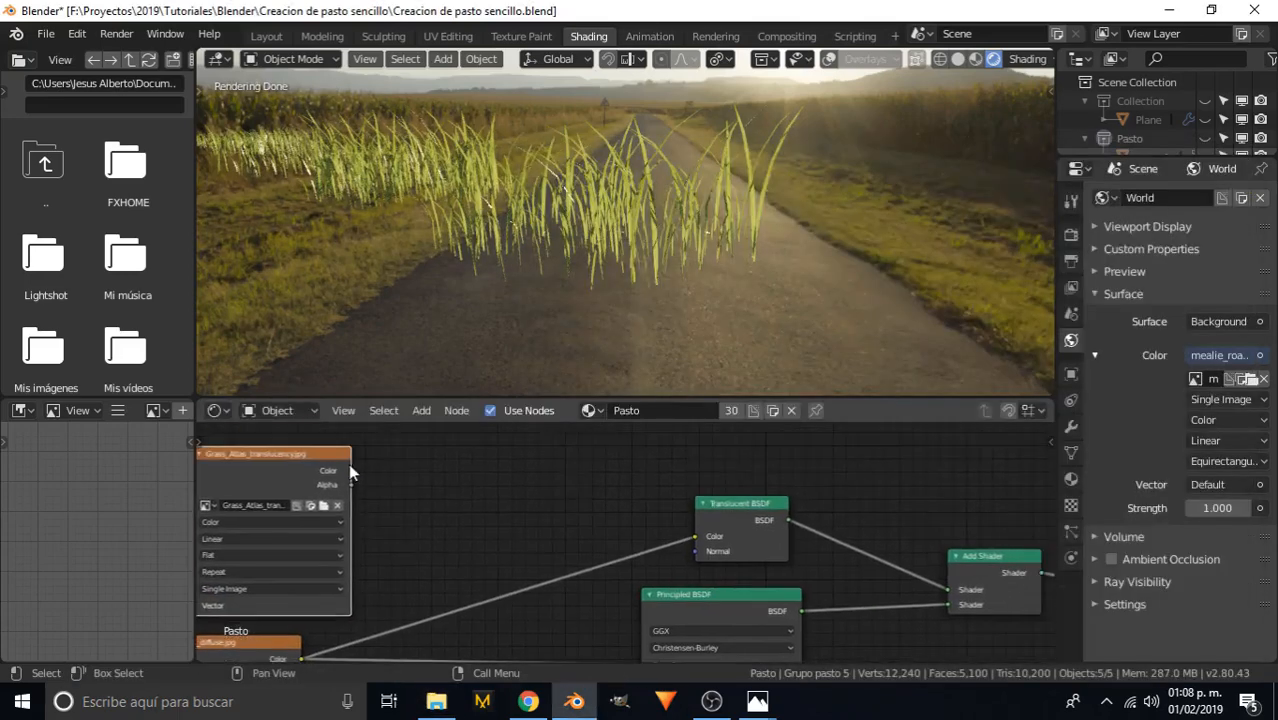
# - Connect the translucency texture's Color output to the Translucent BSDF's Color input, then shift the texture node farther from the shader
pyautogui.moveTo(350, 466); pyautogui.dragTo(697, 536)
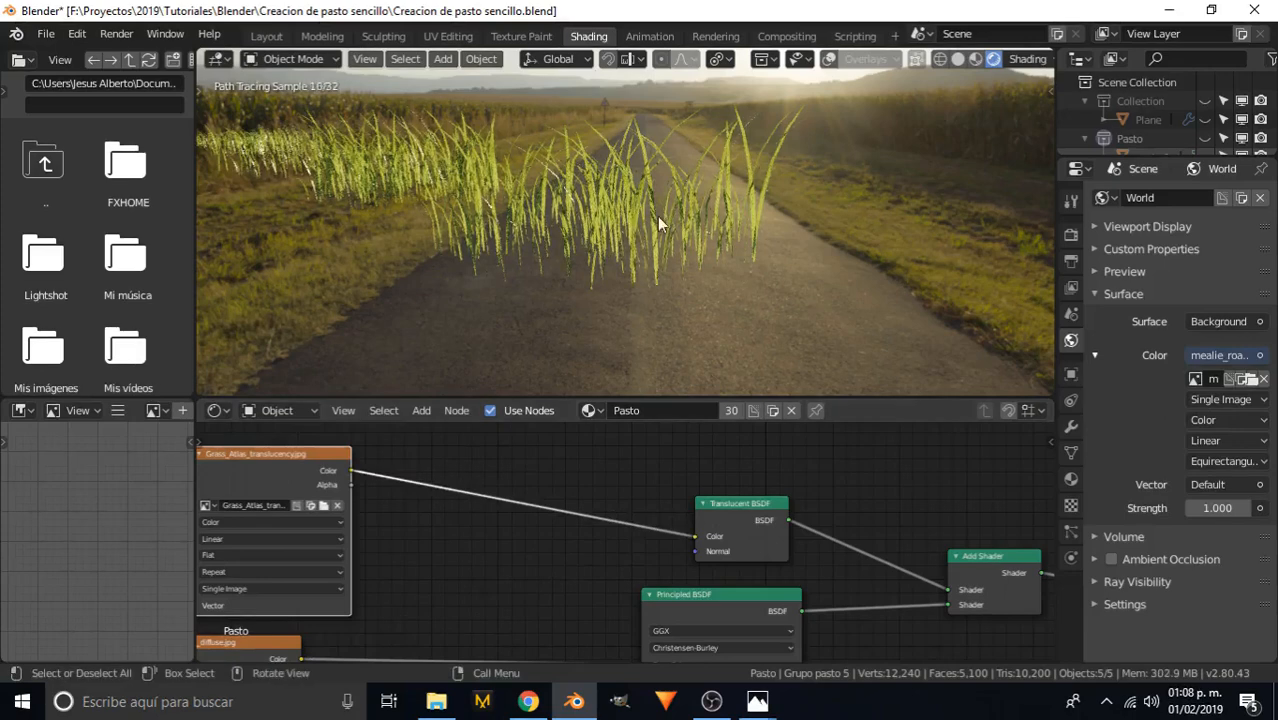
pyautogui.moveTo(402, 490); pyautogui.dragTo(566, 485, button='middle')
pyautogui.moveTo(446, 475); pyautogui.dragTo(408, 471)
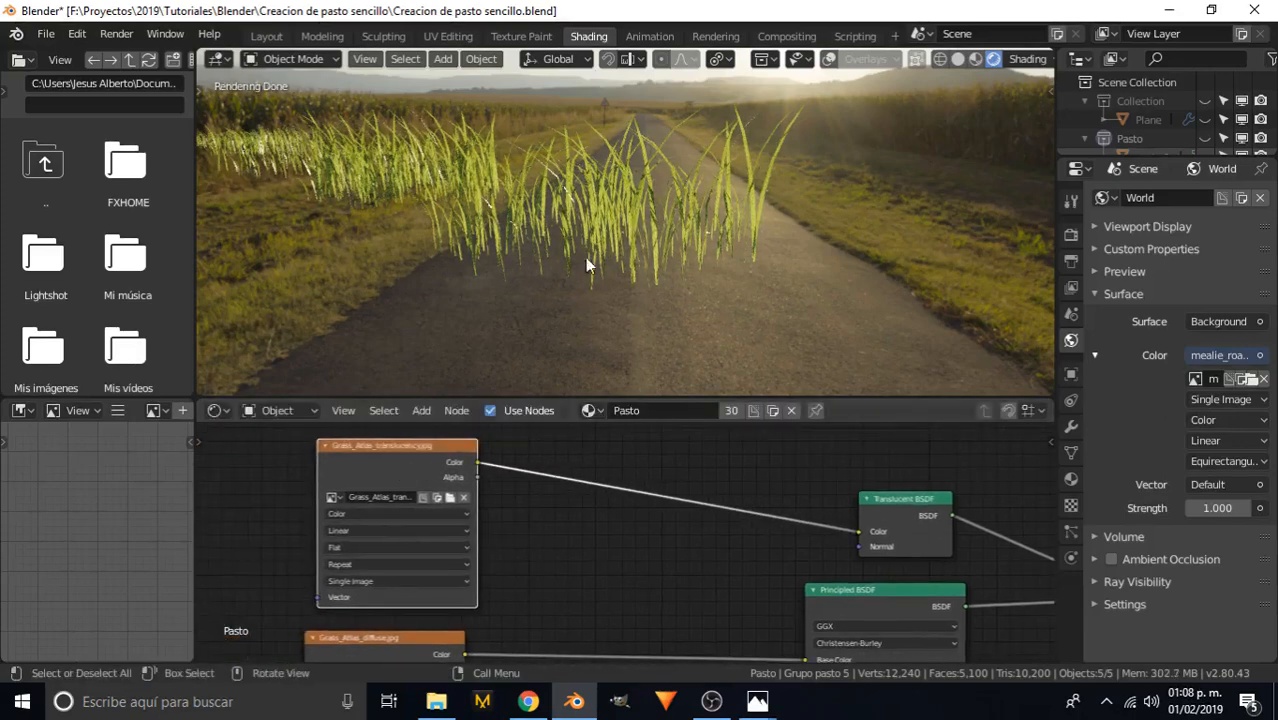
pyautogui.moveTo(484, 472); pyautogui.dragTo(451, 538, button='middle')
pyautogui.scroll(-2, 562, 479)
pyautogui.scroll(5, 562, 479)
pyautogui.moveTo(551, 476); pyautogui.dragTo(506, 490, button='middle')
pyautogui.hotkey('shift', 'a')
pyautogui.click(500, 467)
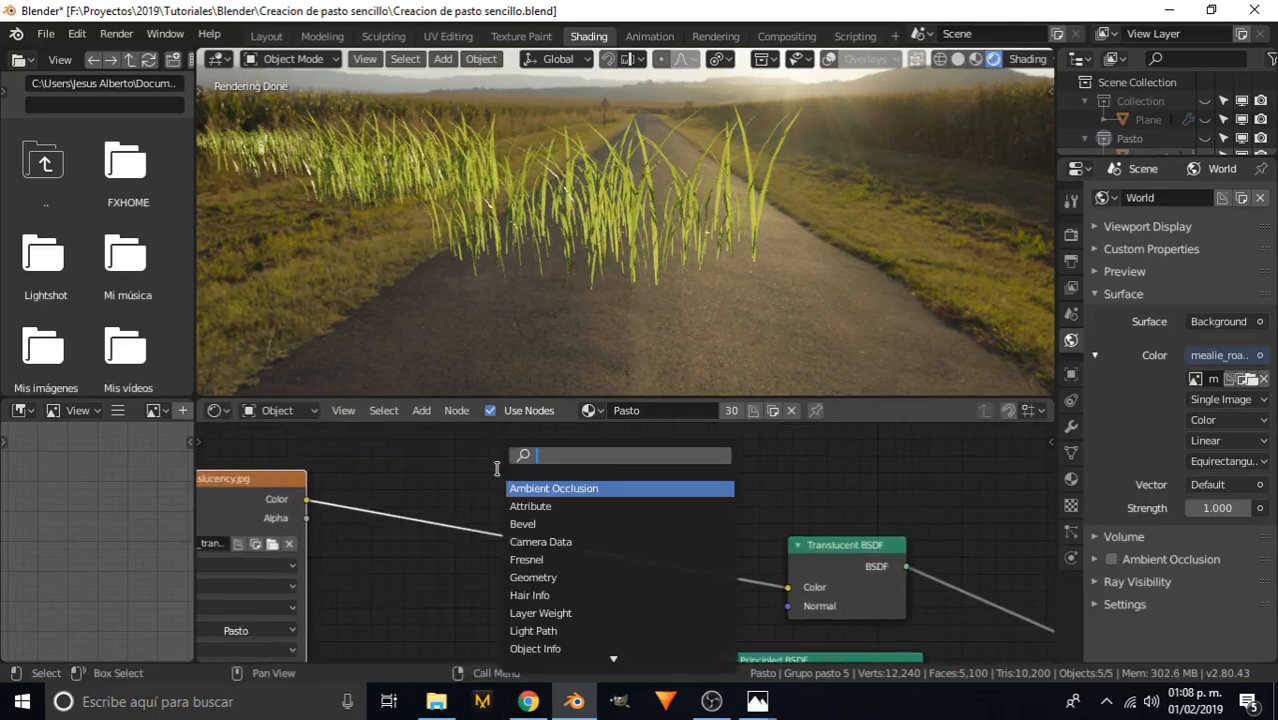
pyautogui.click(434, 473)
# - Insert a Hue Saturation Value node on the link between the translucency texture and the Translucent BSDF
pyautogui.scroll(-1, 556, 491)
pyautogui.hotkey('shift', 'a')
pyautogui.click(540, 467)
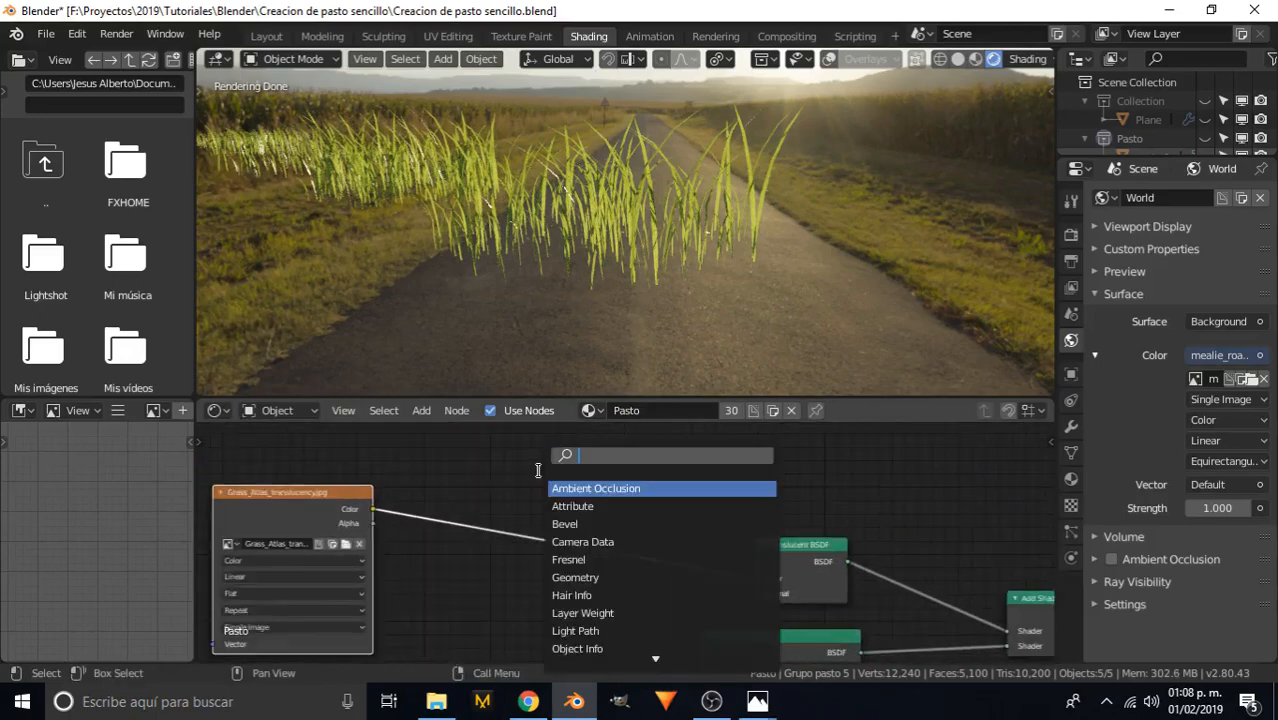
pyautogui.write('hue')
pyautogui.press('Return')
pyautogui.click(539, 470)
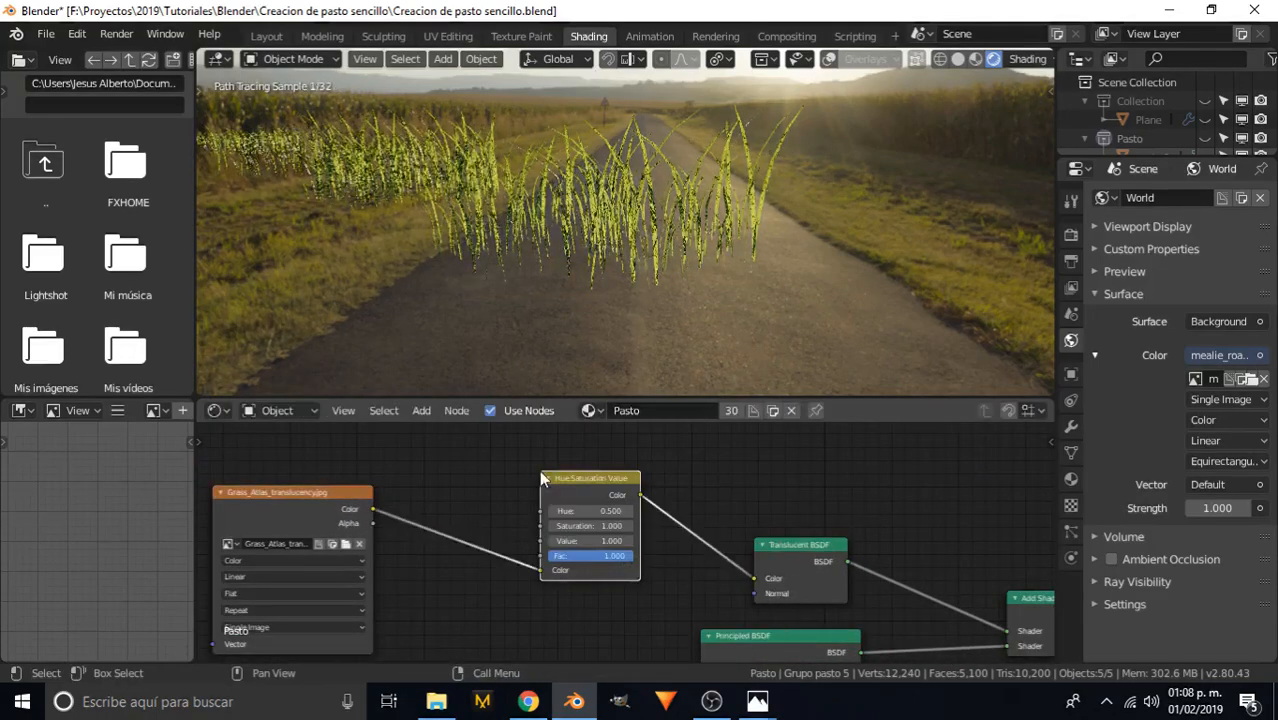
# - Set the Hue Saturation Value node's Value to 0.4
pyautogui.scroll(2, 580, 504)
pyautogui.scroll(1, 578, 520)
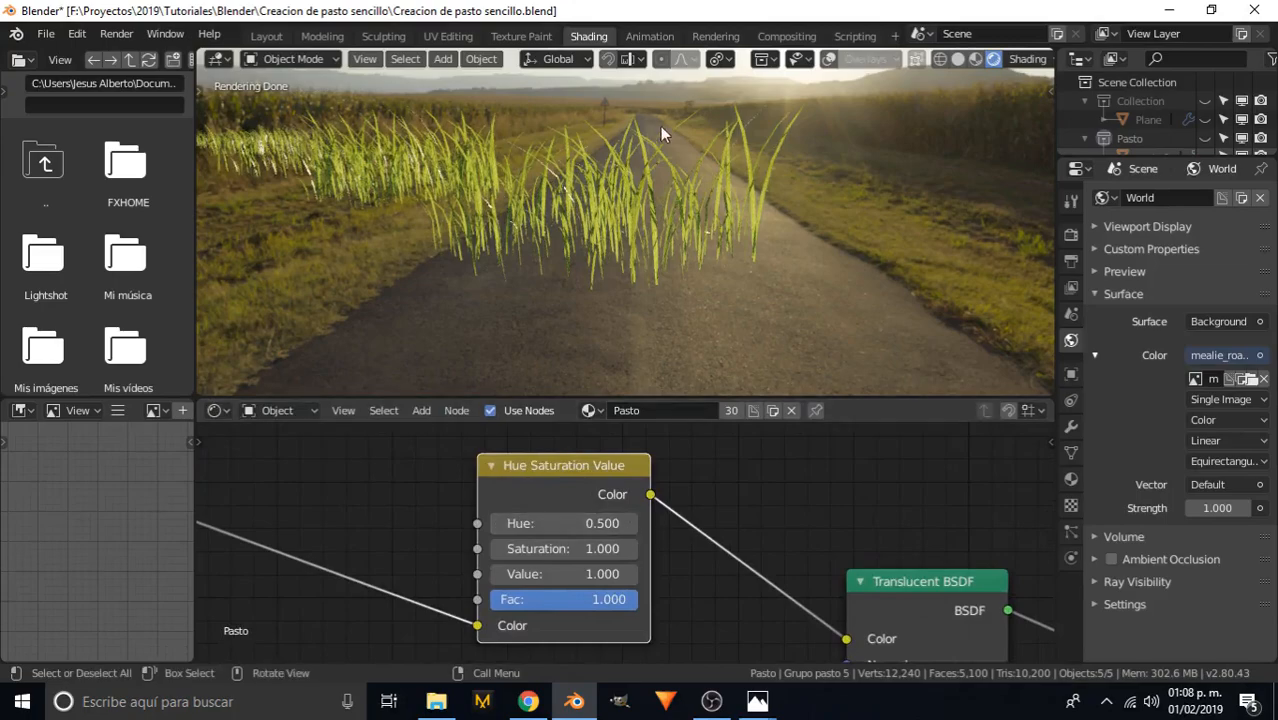
pyautogui.moveTo(698, 187)
pyautogui.mouseDown(button='middle')
pyautogui.moveTo(750, 177)
pyautogui.moveTo(594, 210)
pyautogui.moveTo(603, 185)
pyautogui.mouseUp(button='middle')
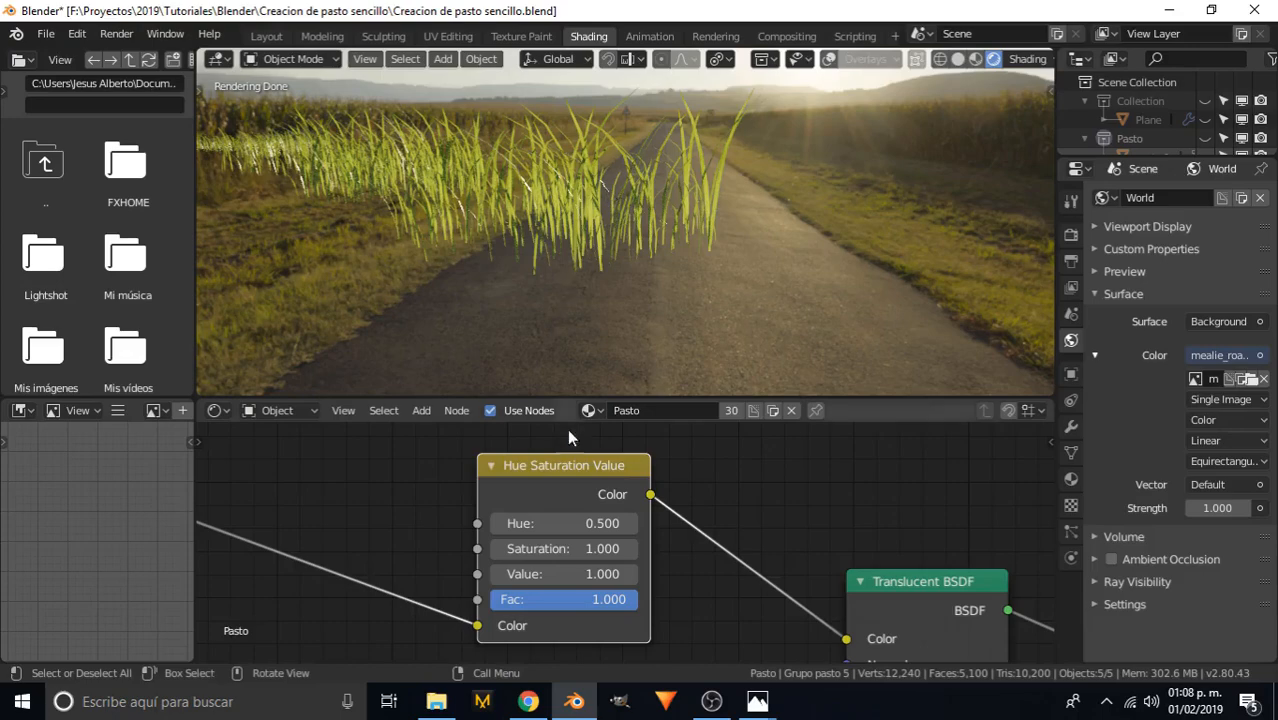
pyautogui.click(566, 573)
pyautogui.write('4')
pyautogui.press('Return')
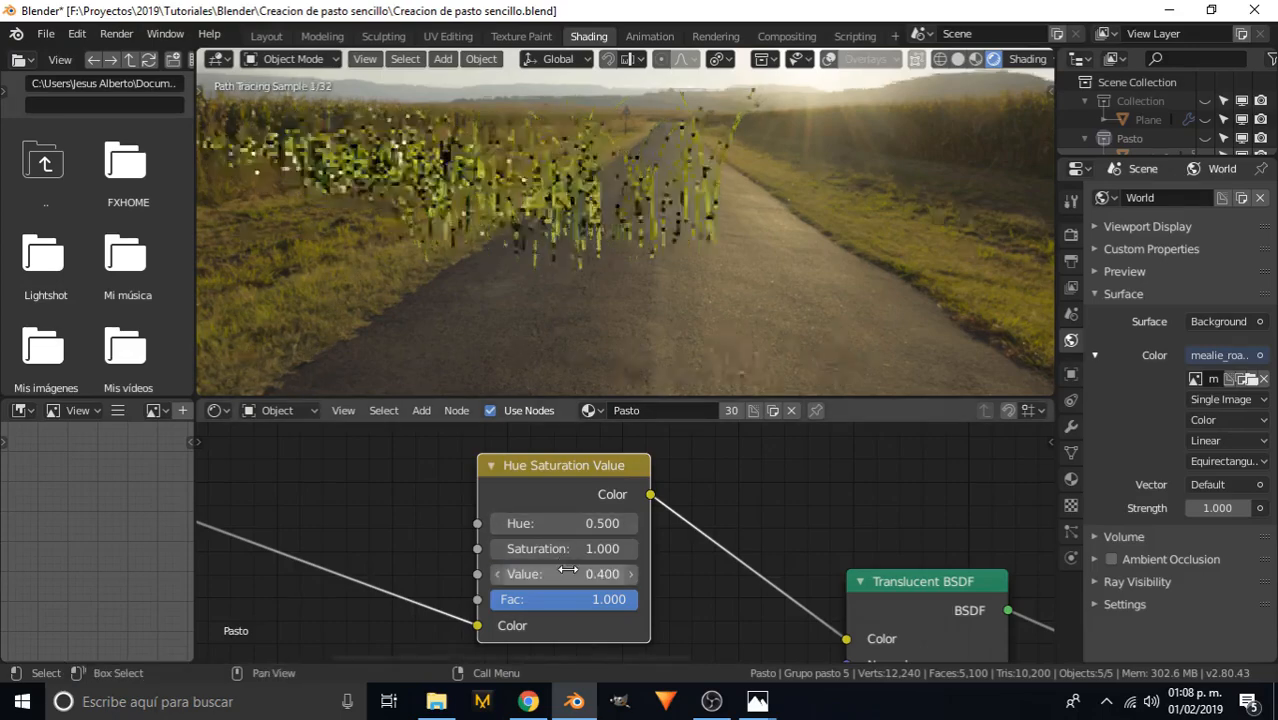
# - Check the grass against the light and set the Hue Saturation Value node's Hue to 0.47
pyautogui.moveTo(693, 156); pyautogui.dragTo(626, 188, button='middle')
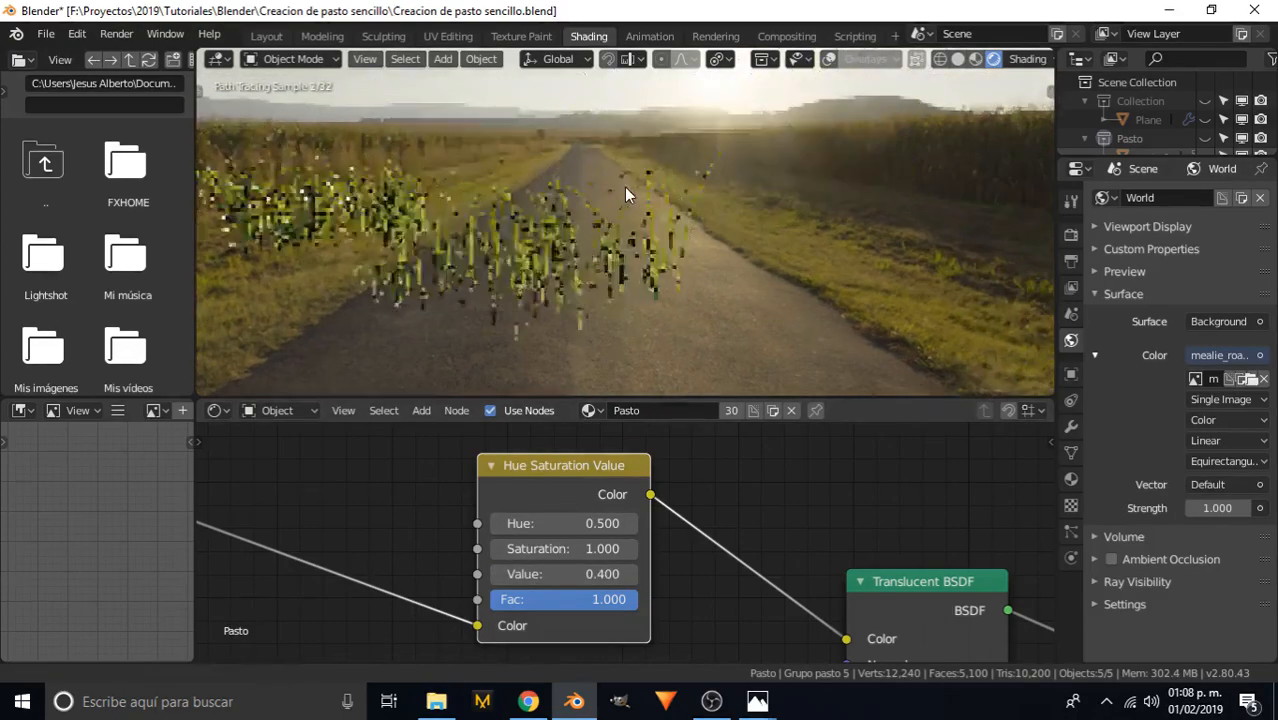
pyautogui.scroll(5, 624, 190)
pyautogui.scroll(-4, 627, 190)
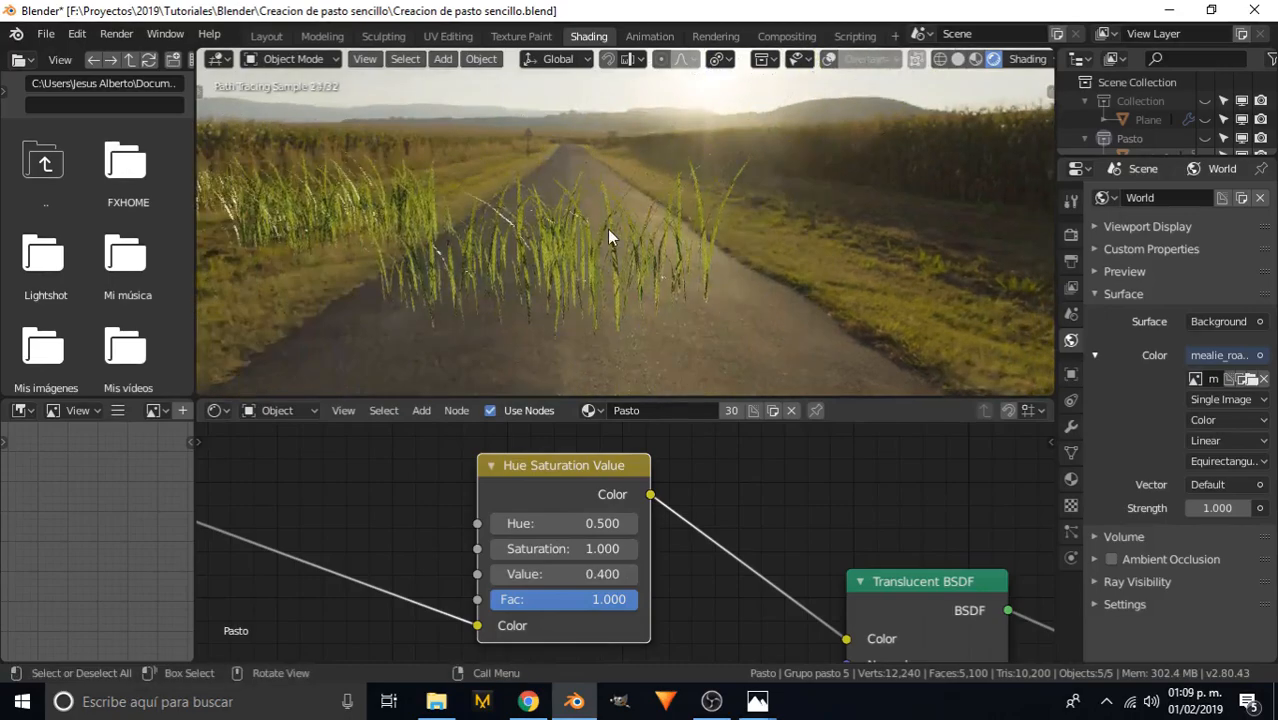
pyautogui.moveTo(593, 226)
pyautogui.mouseDown(button='middle')
pyautogui.moveTo(575, 203)
pyautogui.moveTo(362, 222)
pyautogui.moveTo(606, 216)
pyautogui.moveTo(659, 245)
pyautogui.moveTo(582, 224)
pyautogui.mouseUp(button='middle')
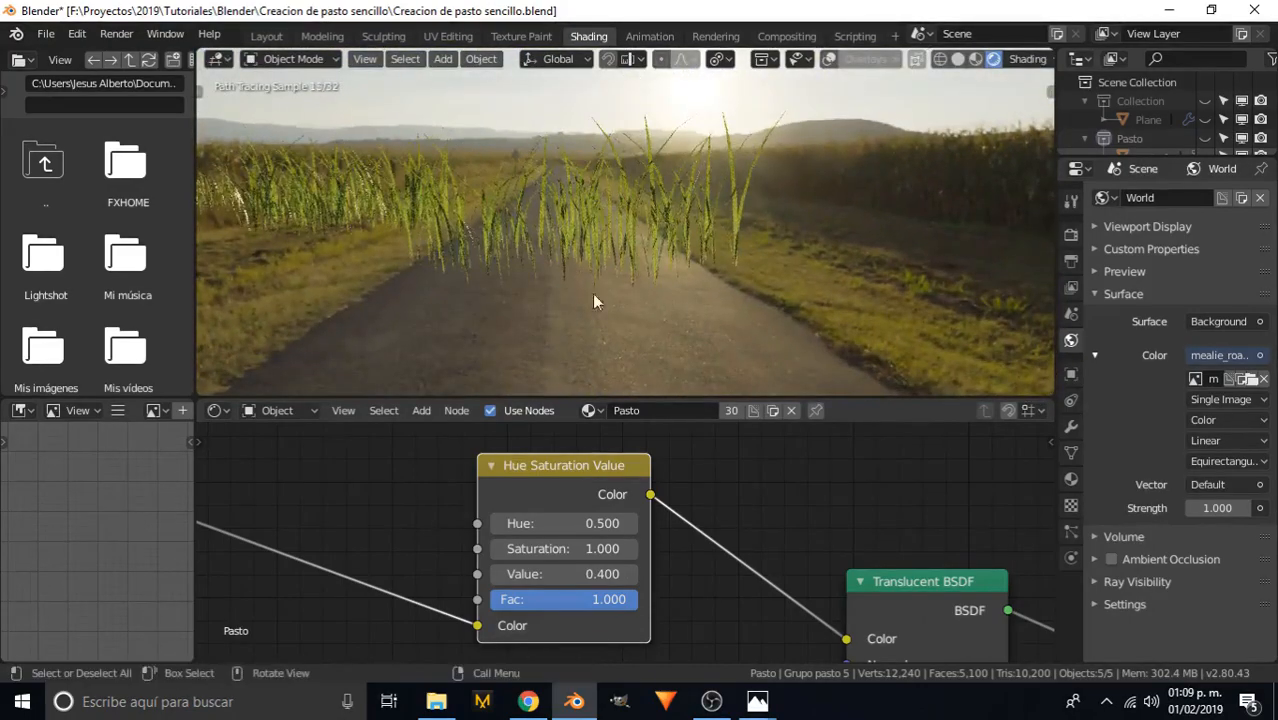
pyautogui.click(576, 521)
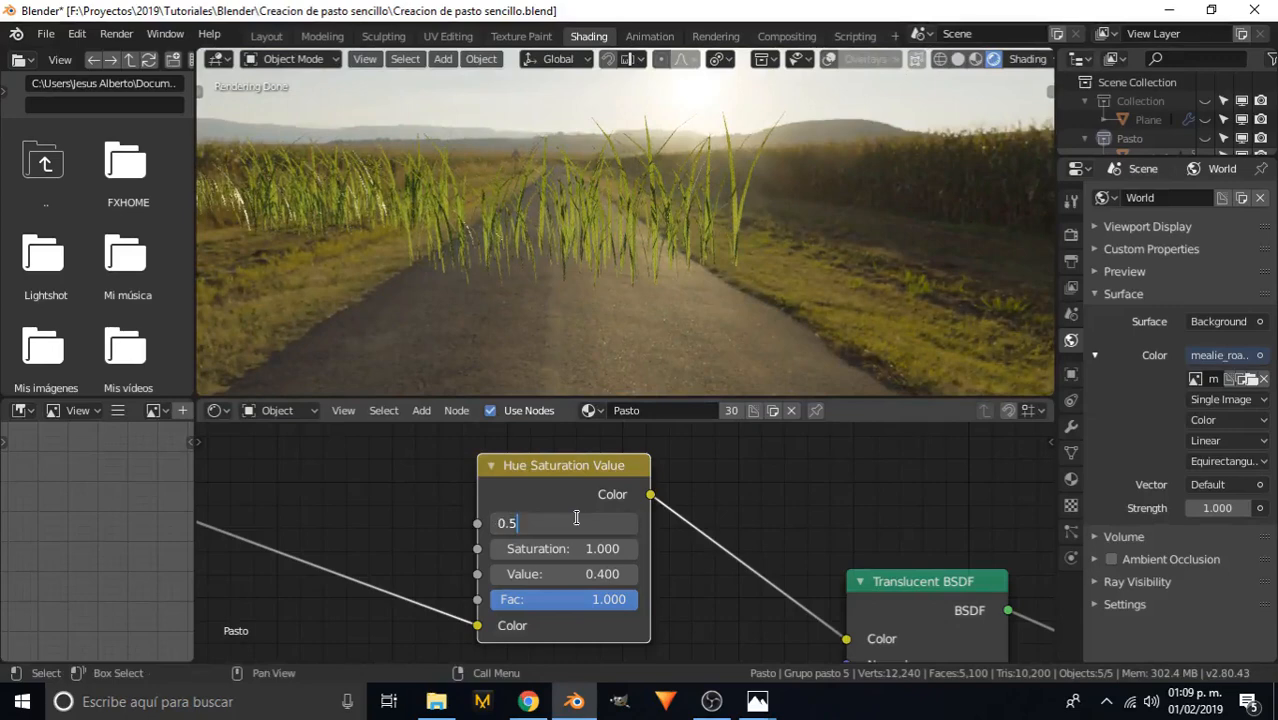
pyautogui.press('BackSpace')
pyautogui.write('47')
pyautogui.press('Return')
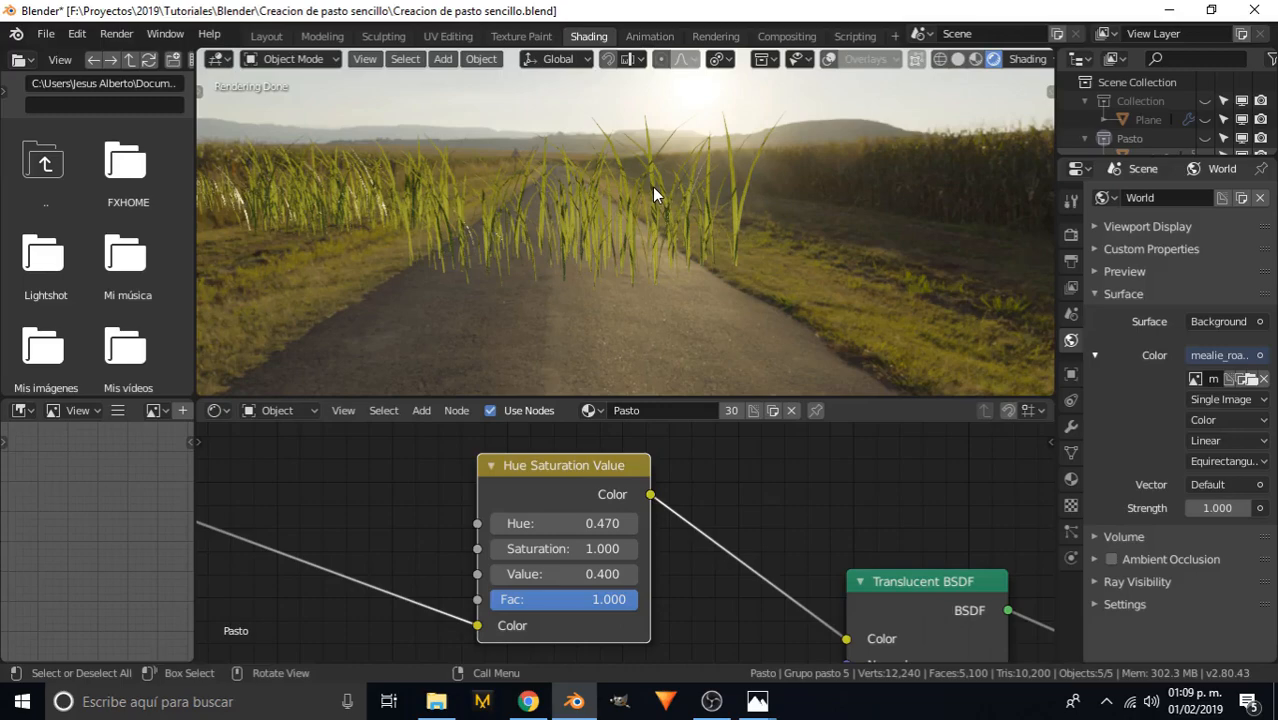
# - Examine the rendered grass patches from above and beside the road, and review the full Pasto node network
pyautogui.scroll(-3, 670, 153)
pyautogui.moveTo(670, 153); pyautogui.dragTo(589, 299, button='middle')
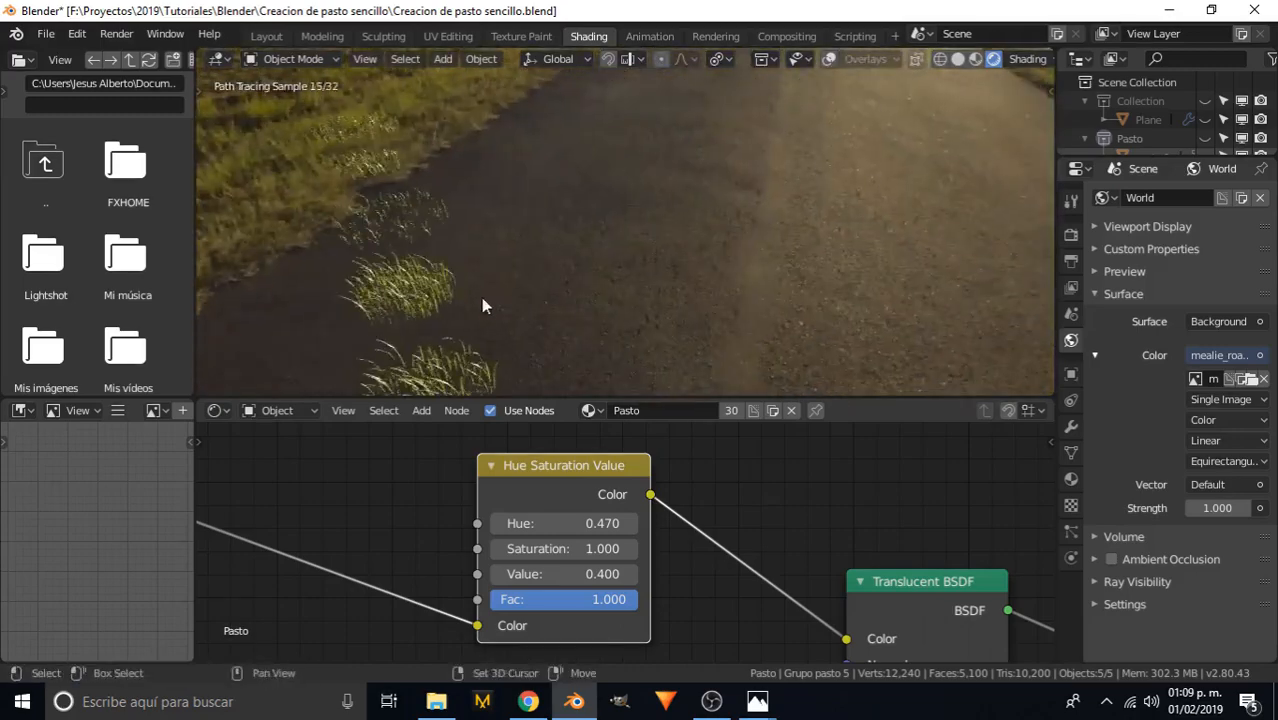
pyautogui.moveTo(481, 297); pyautogui.dragTo(516, 215, button='middle')
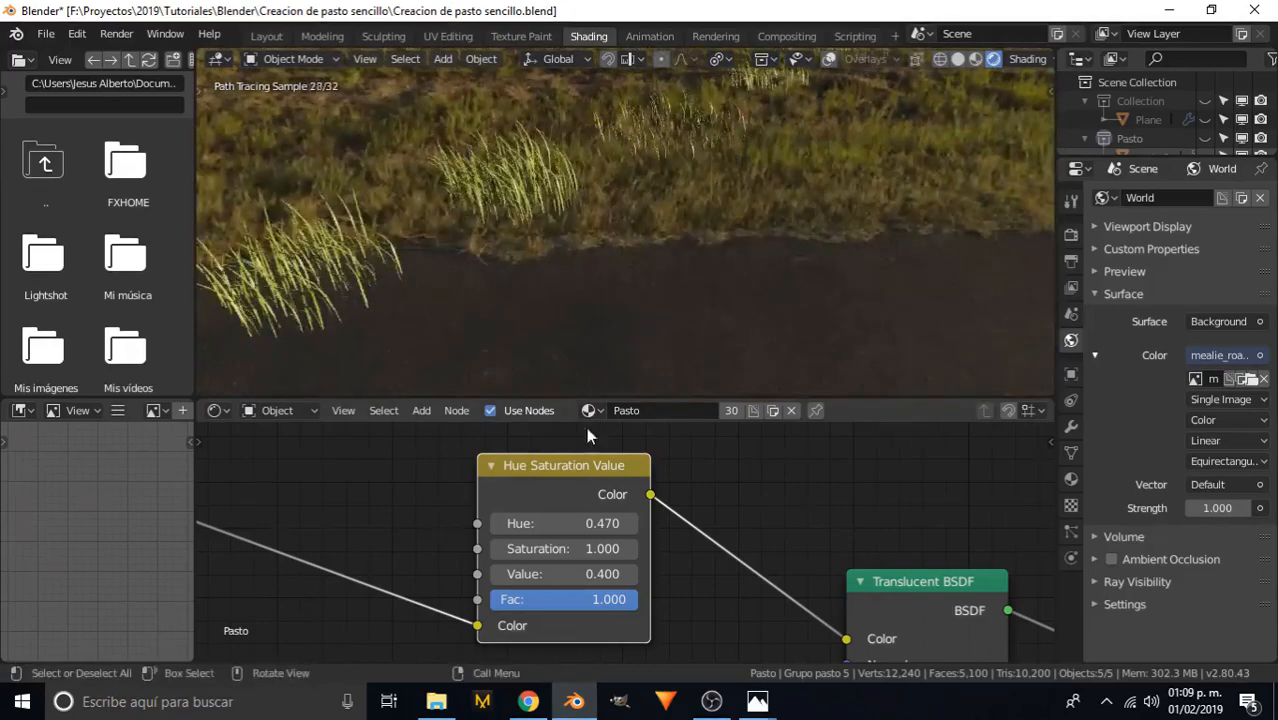
pyautogui.scroll(-4, 586, 427)
pyautogui.moveTo(613, 572); pyautogui.dragTo(542, 515, button='middle')
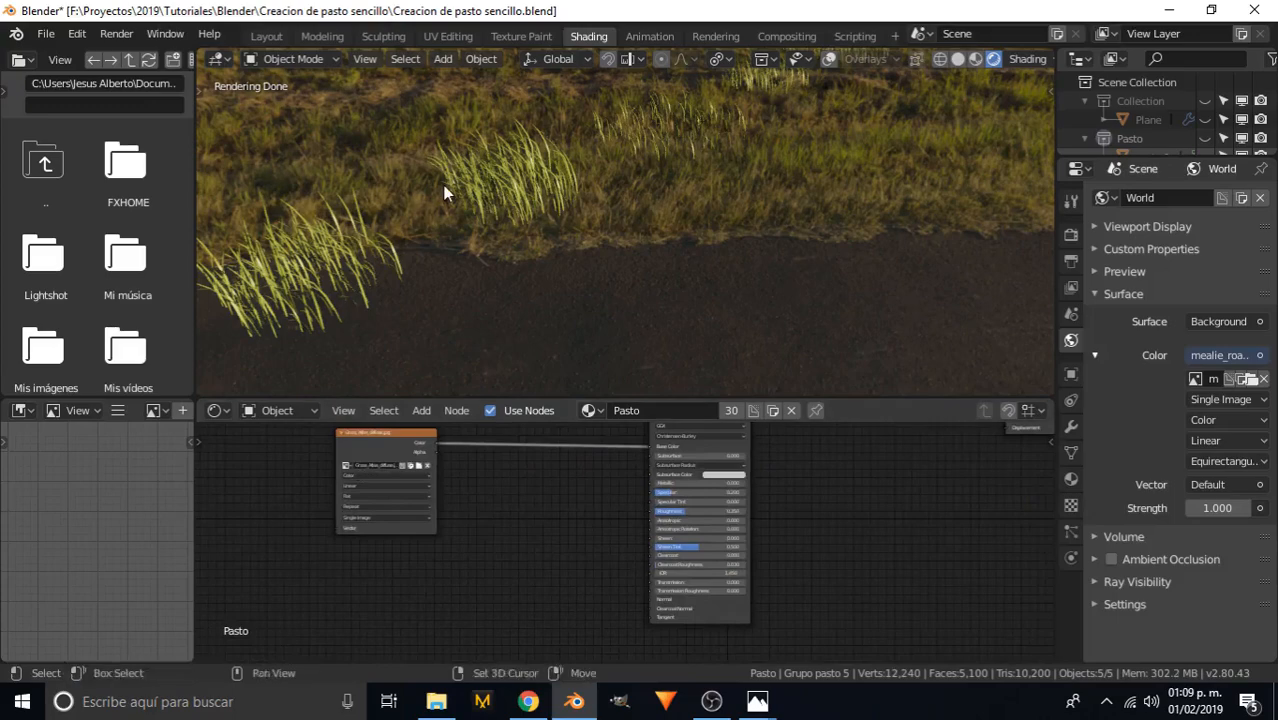
pyautogui.moveTo(445, 193); pyautogui.dragTo(463, 304, button='middle')
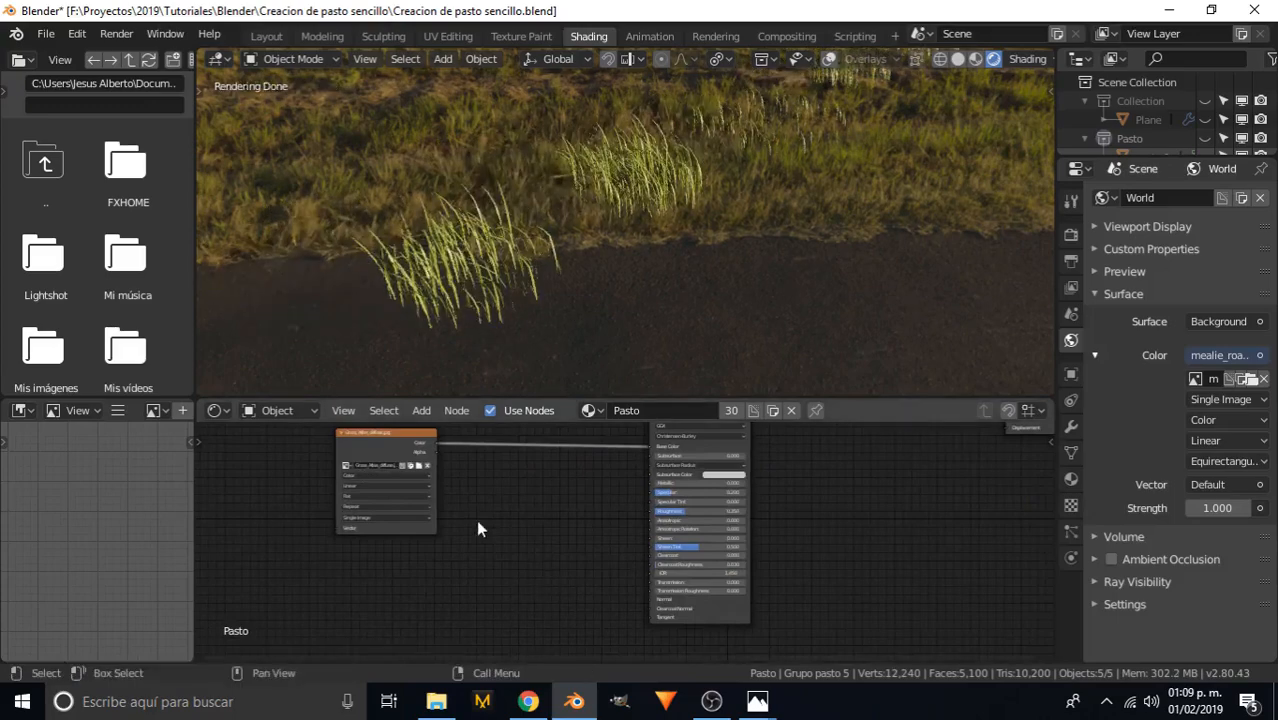
pyautogui.moveTo(476, 519); pyautogui.dragTo(470, 529, button='middle')
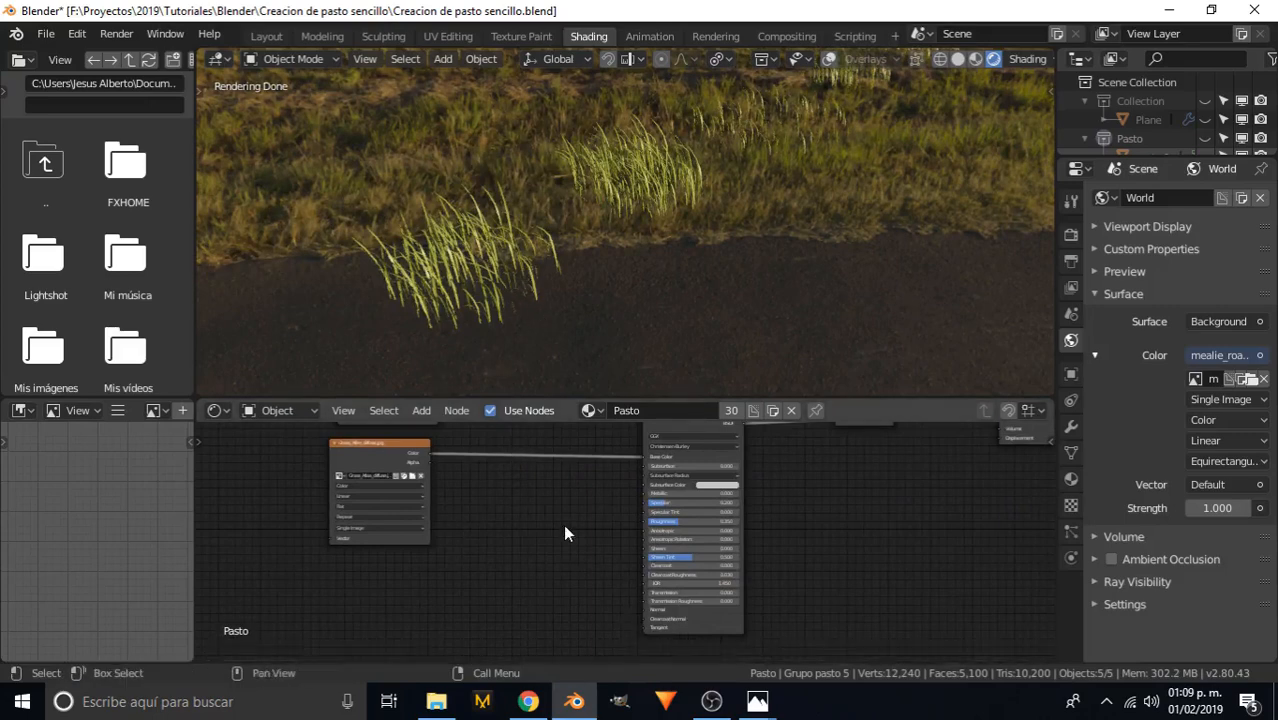
pyautogui.scroll(-3, 560, 560)
pyautogui.moveTo(558, 578); pyautogui.dragTo(560, 588, button='middle')
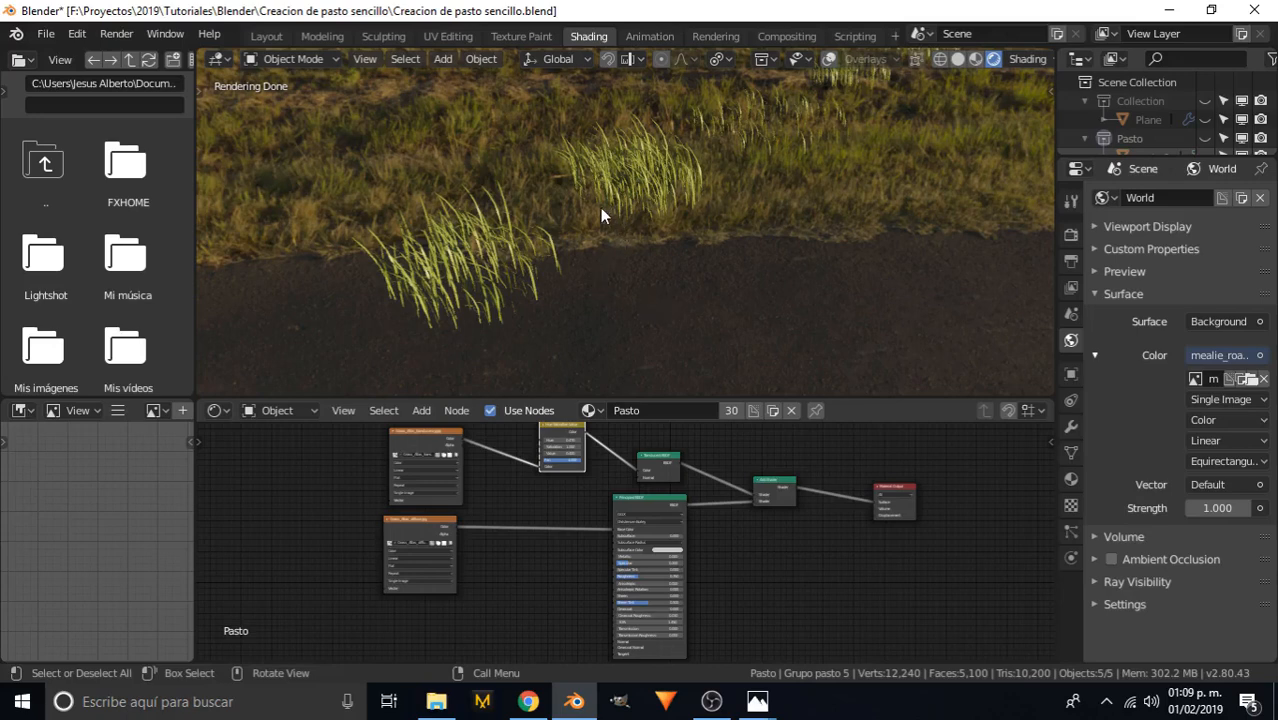
# - Save the file and switch the 3D viewport's shading to LookDev
pyautogui.hotkey('ctrl', 's')
pyautogui.press('z')
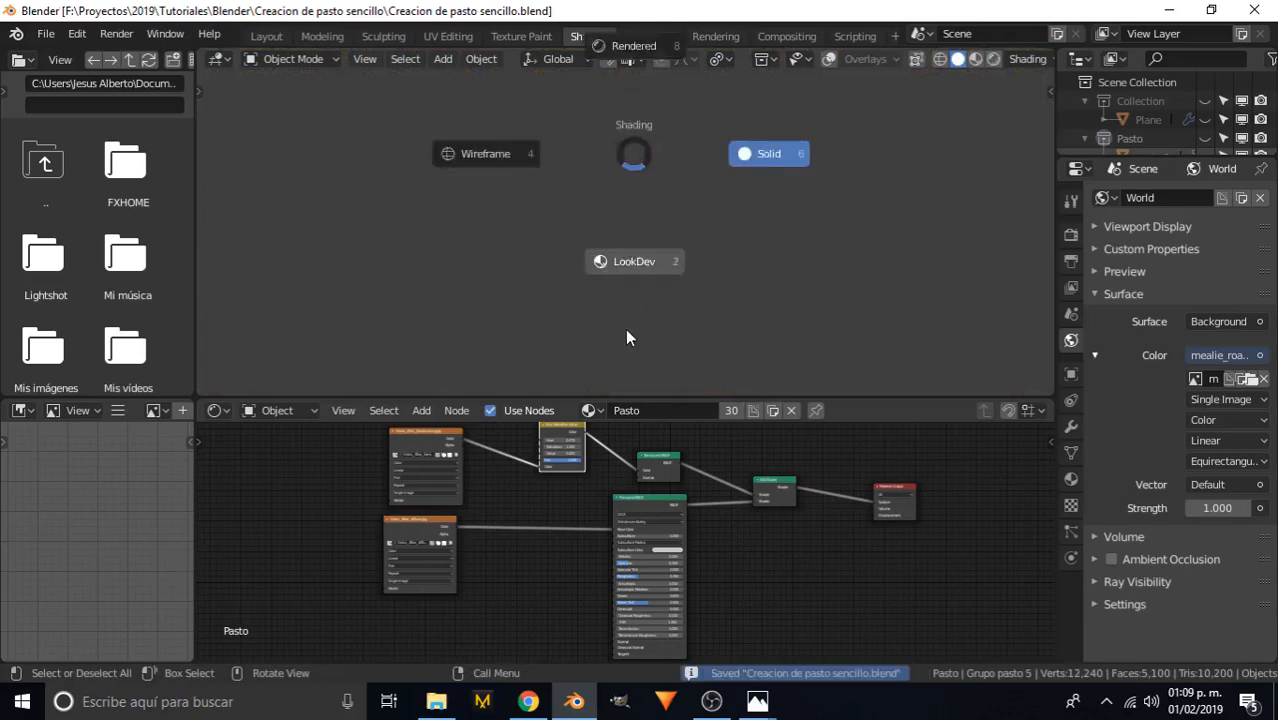
pyautogui.click(625, 262)
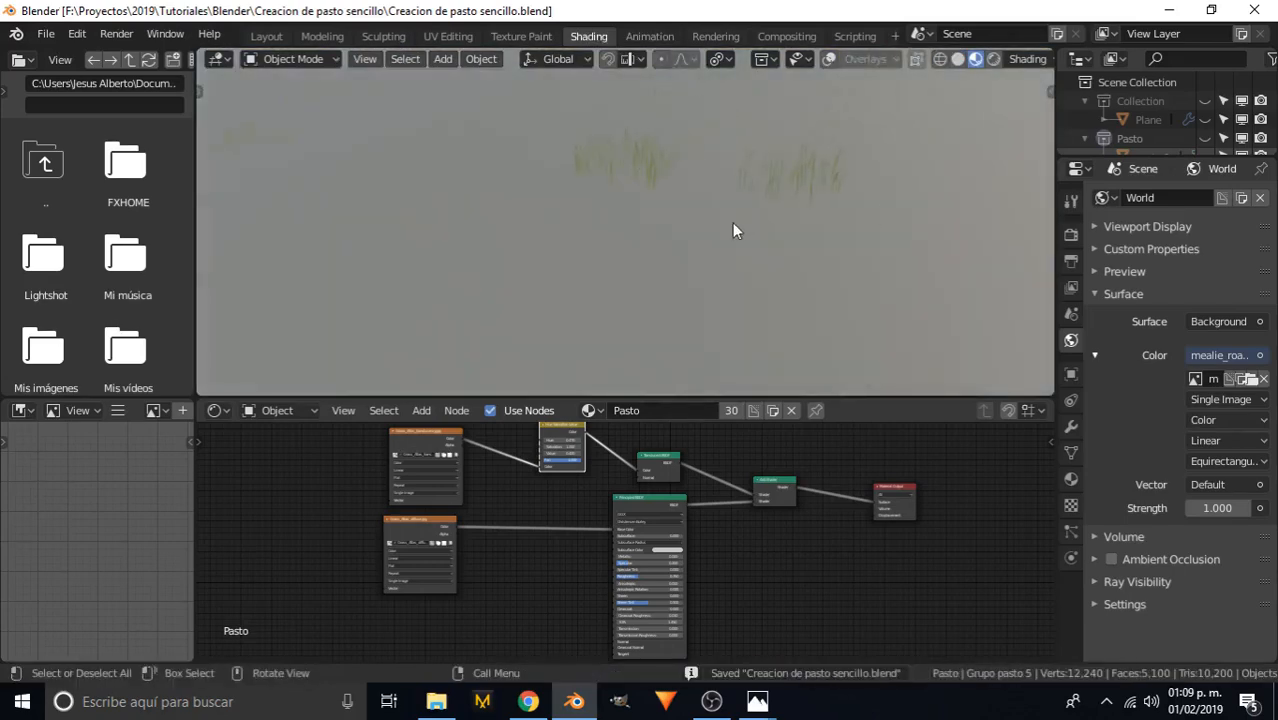
# - Move the translucency and diffuse texture nodes closer to the nodes they feed, and save the file
pyautogui.moveTo(571, 511); pyautogui.dragTo(524, 521, button='middle')
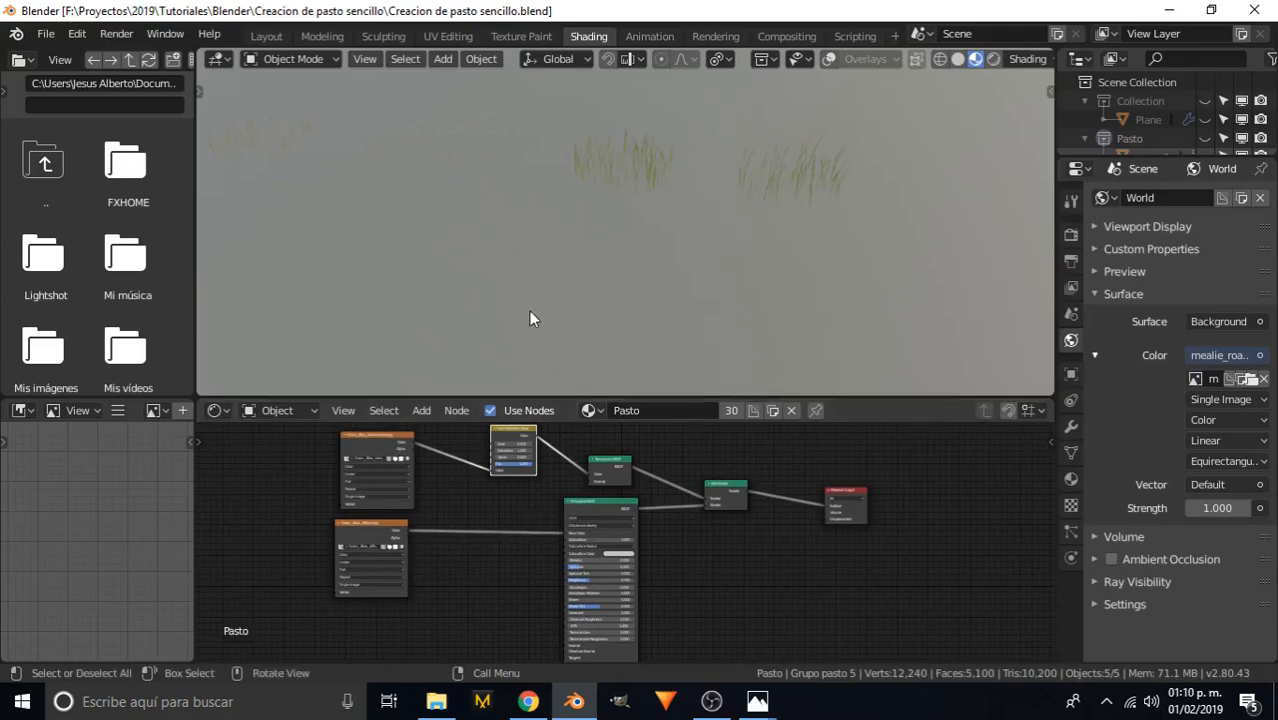
pyautogui.moveTo(638, 259); pyautogui.dragTo(600, 212, button='middle')
pyautogui.scroll(2, 616, 470)
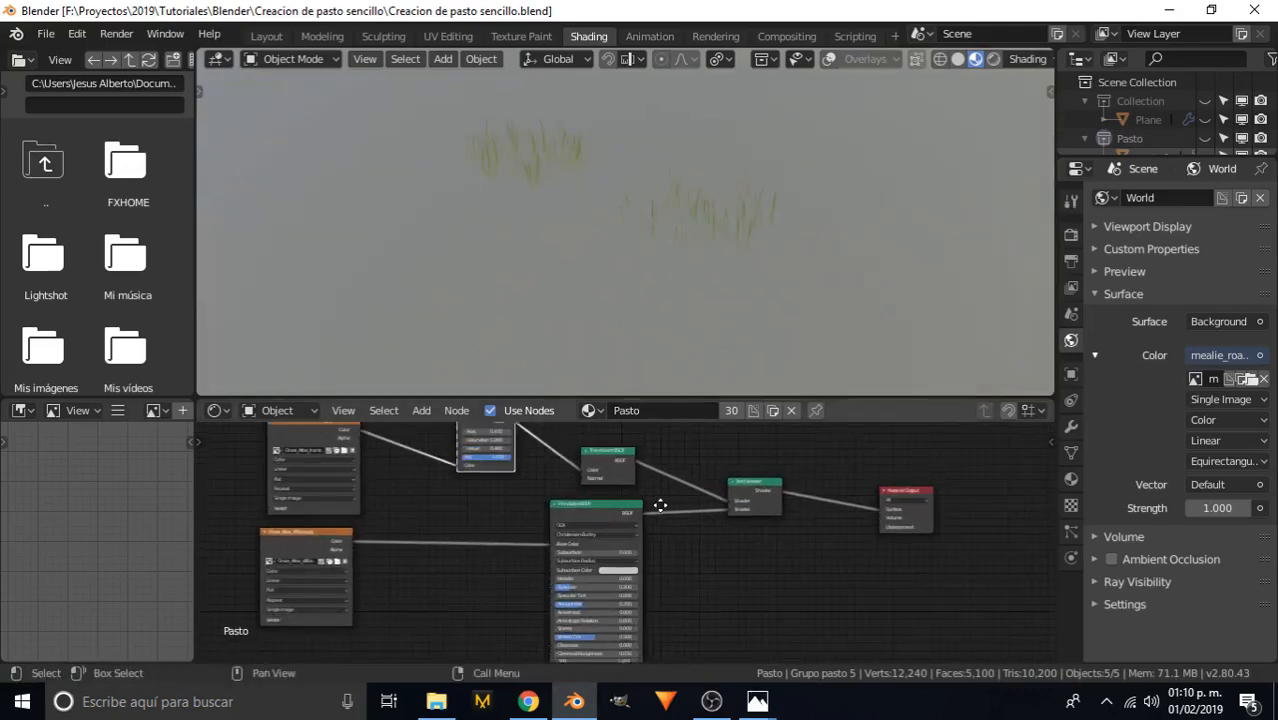
pyautogui.moveTo(442, 494); pyautogui.dragTo(490, 517, button='middle')
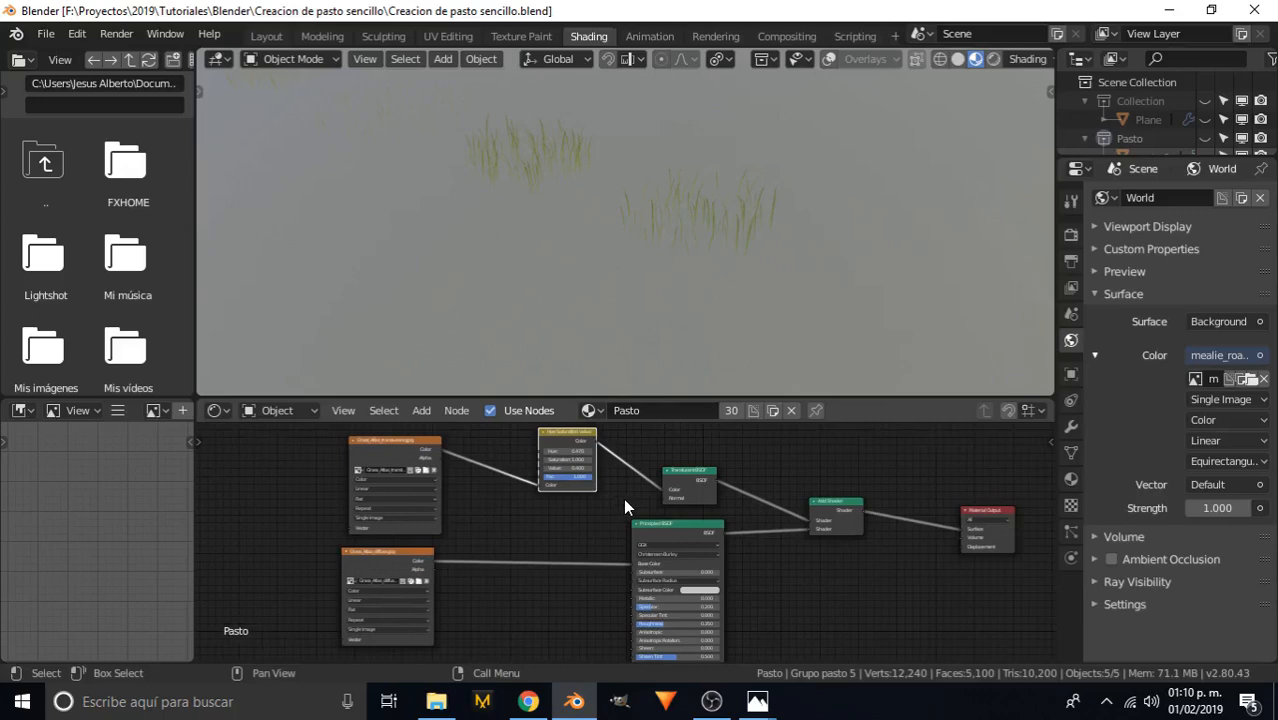
pyautogui.moveTo(385, 451); pyautogui.dragTo(438, 441)
pyautogui.moveTo(408, 568); pyautogui.dragTo(468, 560)
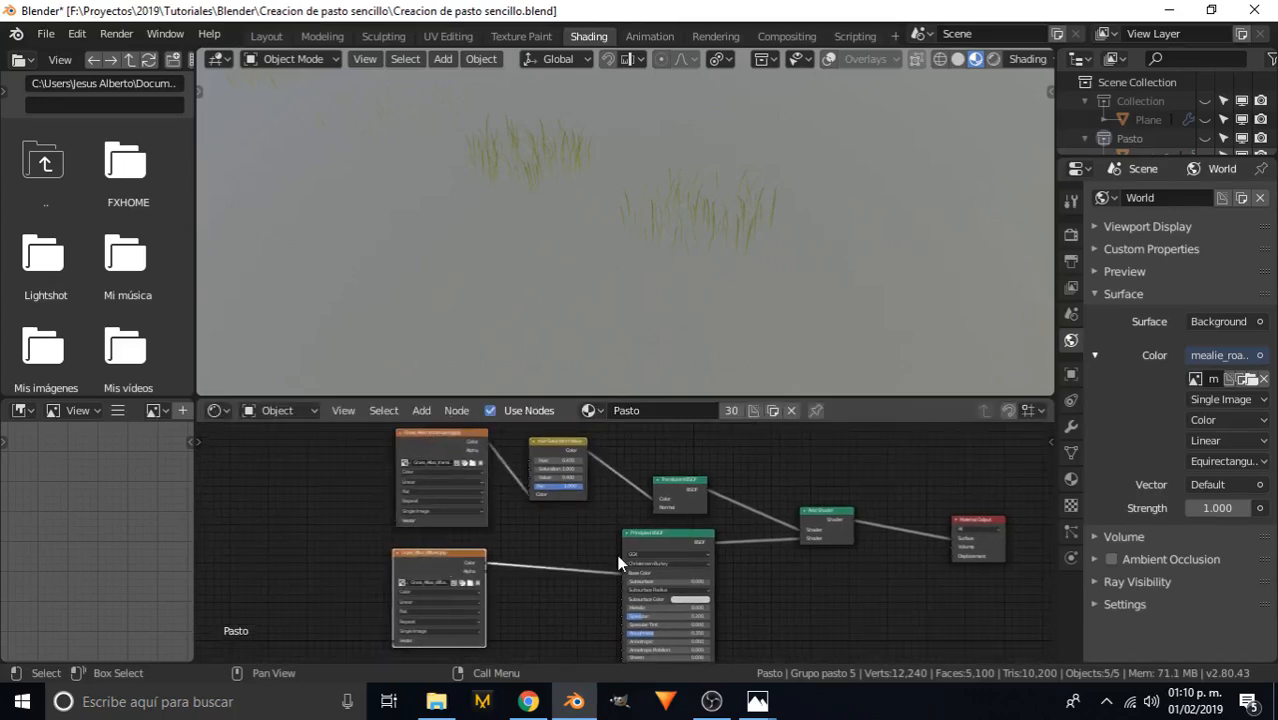
pyautogui.scroll(1, 516, 496)
pyautogui.scroll(1, 590, 520)
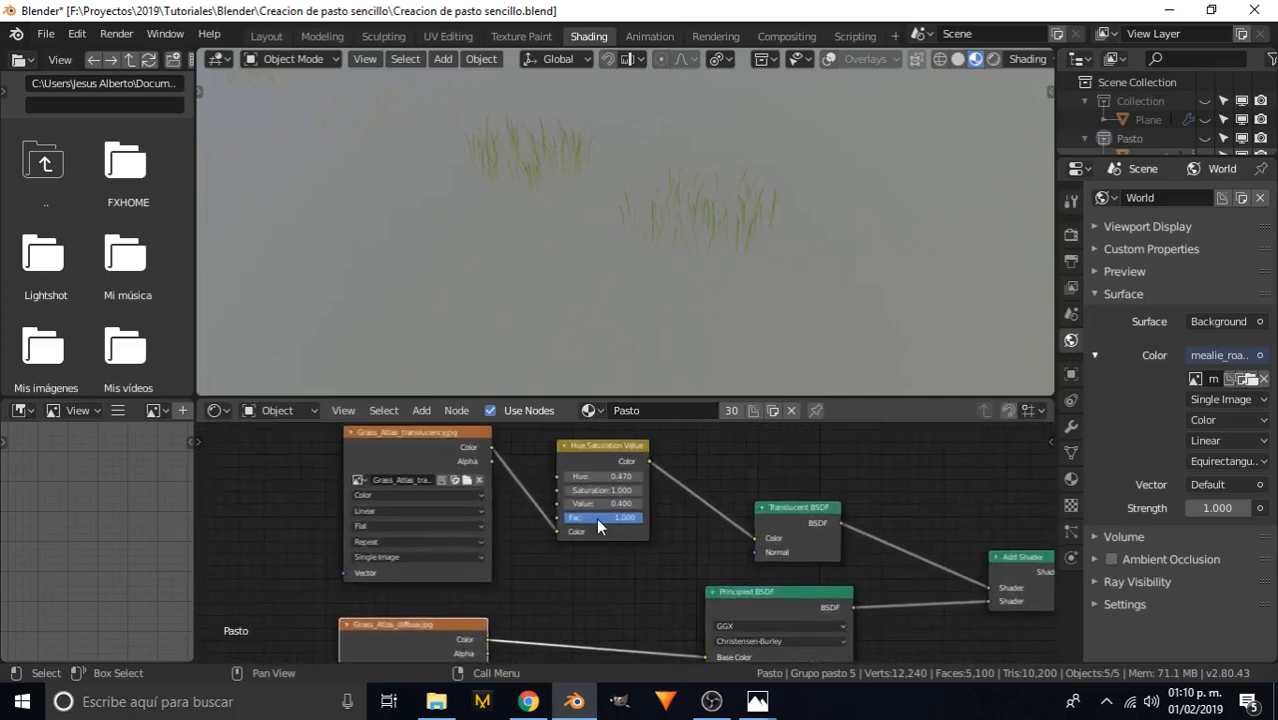
pyautogui.scroll(2, 586, 500)
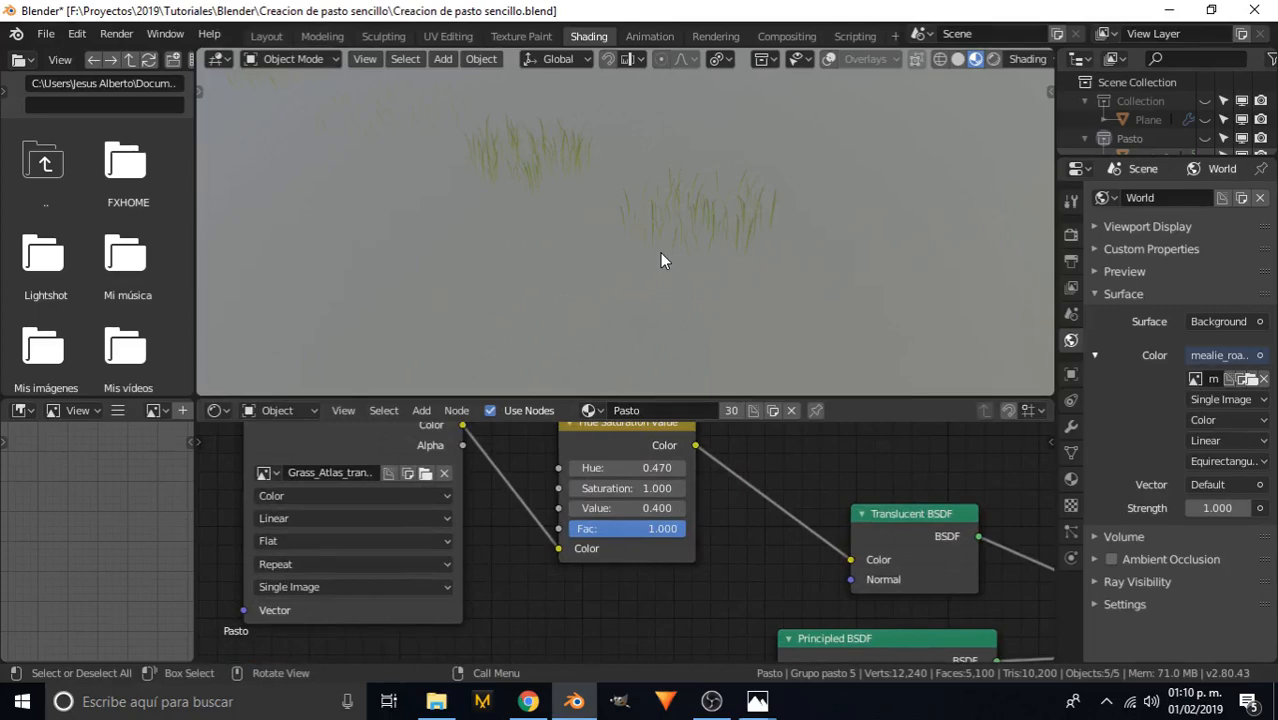
pyautogui.hotkey('ctrl', 's')
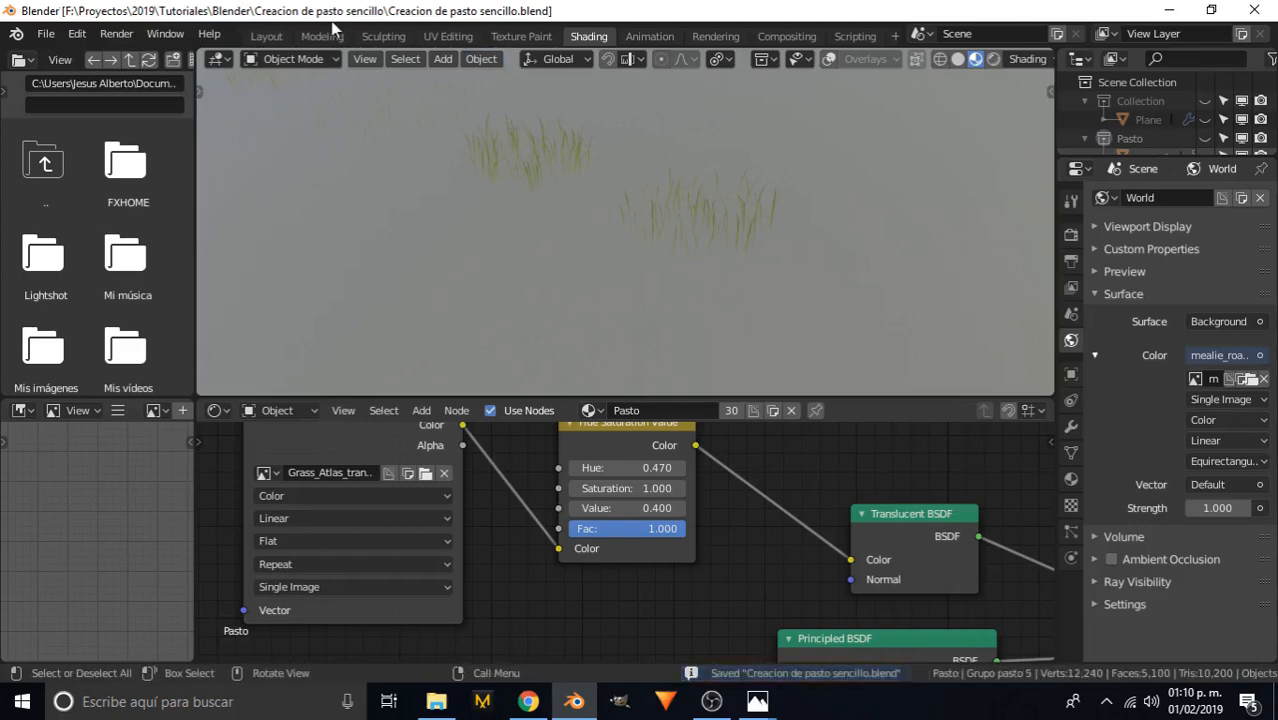
# - Switch to the Layout workspace and view the grass patches from the top
pyautogui.click(282, 36)
pyautogui.moveTo(522, 310)
pyautogui.mouseDown(button='middle')
pyautogui.moveTo(538, 328)
pyautogui.moveTo(528, 333)
pyautogui.mouseUp(button='middle')
pyautogui.press('KP_7')
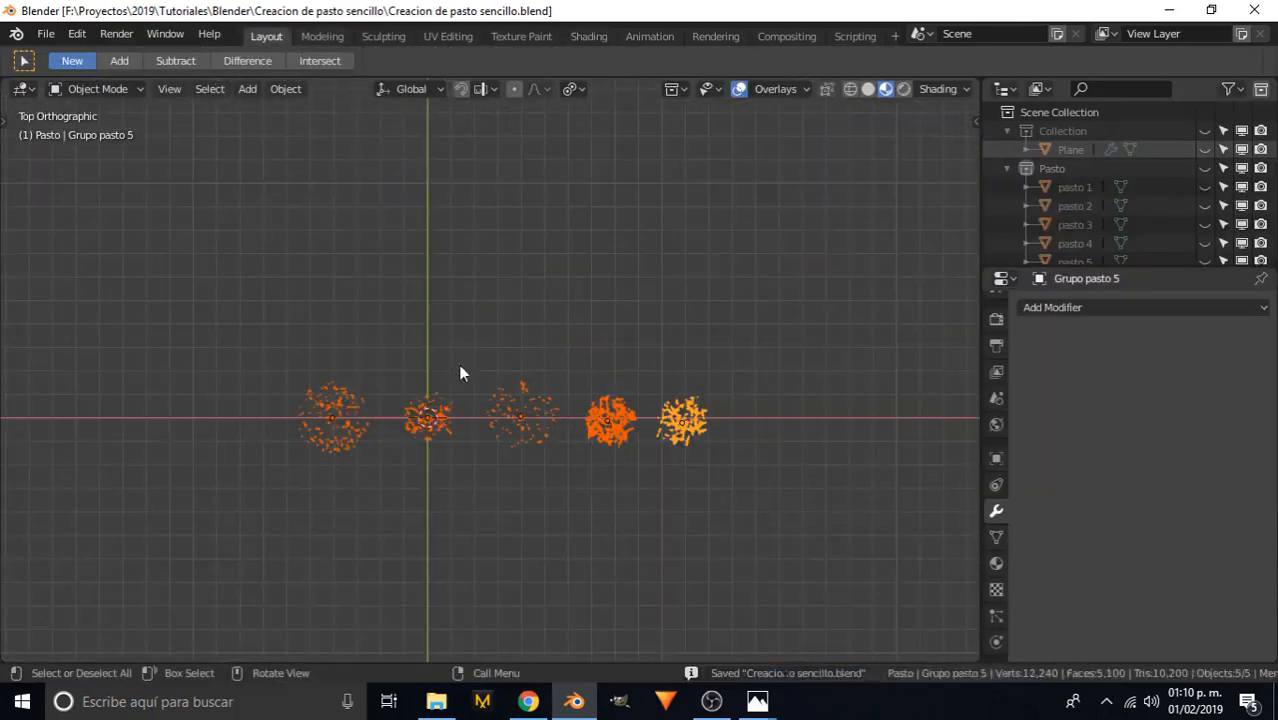
pyautogui.scroll(-2, 420, 378)
pyautogui.scroll(4, 418, 432)
# - Move Grupo pasto 4 off the X axis to above Grupo pasto 5, and place Grupo pasto 2 right beside Grupo pasto 5
pyautogui.click(652, 442)
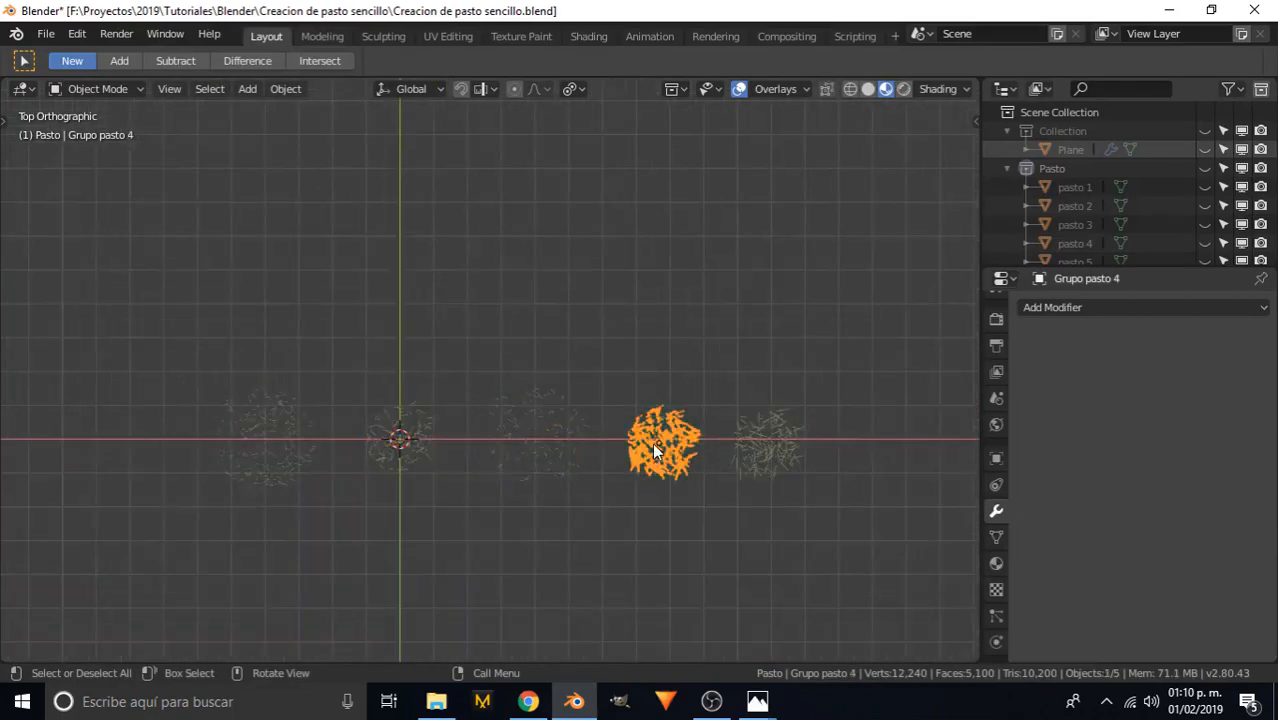
pyautogui.press('g')
pyautogui.click(714, 360)
pyautogui.click(572, 426)
pyautogui.press('g')
pyautogui.click(694, 439)
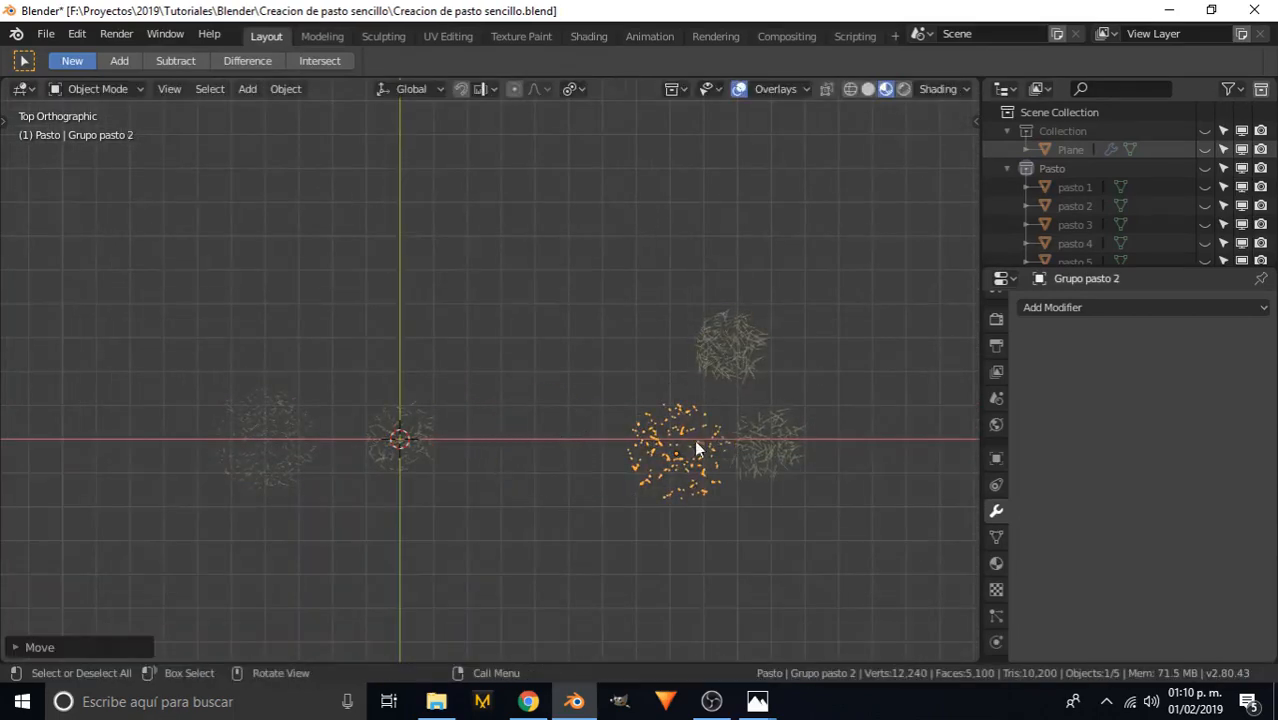
# - Move the grass group at the origin beside Grupo pasto 4, and Grupo pasto 1 beside Grupo pasto 2
pyautogui.click(448, 434)
pyautogui.press('g')
pyautogui.click(676, 354)
pyautogui.click(272, 457)
pyautogui.press('g')
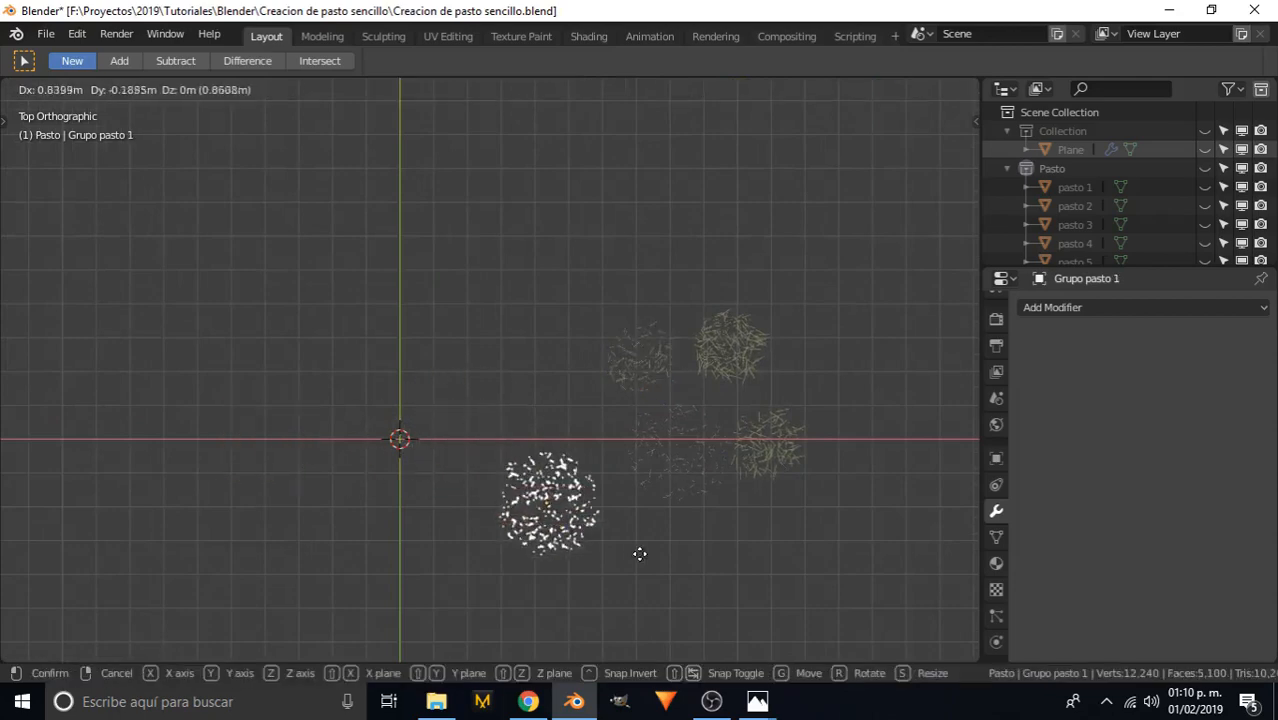
pyautogui.click(656, 401)
pyautogui.keyDown('shift'); pyautogui.moveTo(656, 401); pyautogui.dragTo(535, 391, button='middle'); pyautogui.keyUp('shift')
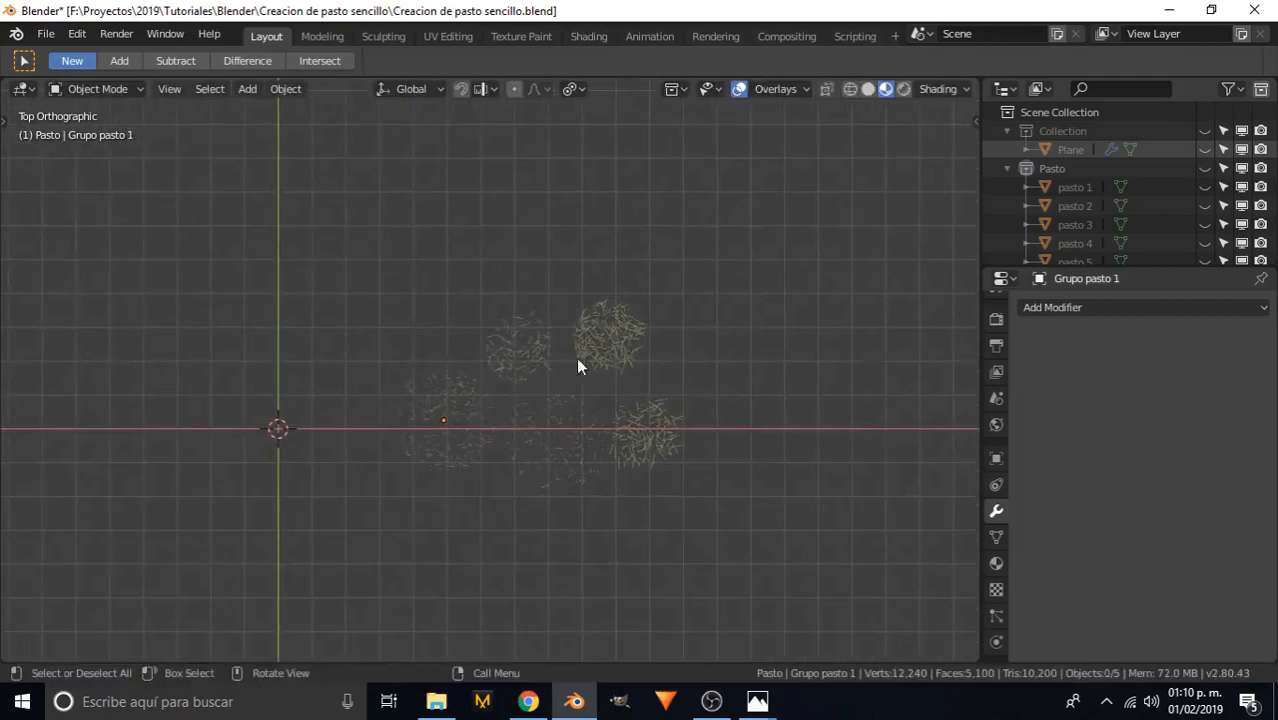
# - Move all five grass groups together farther from the origin along the positive X axis, and save the file
pyautogui.moveTo(362, 223); pyautogui.dragTo(830, 571)
pyautogui.scroll(-3, 545, 379)
pyautogui.press('g')
pyautogui.click(643, 347)
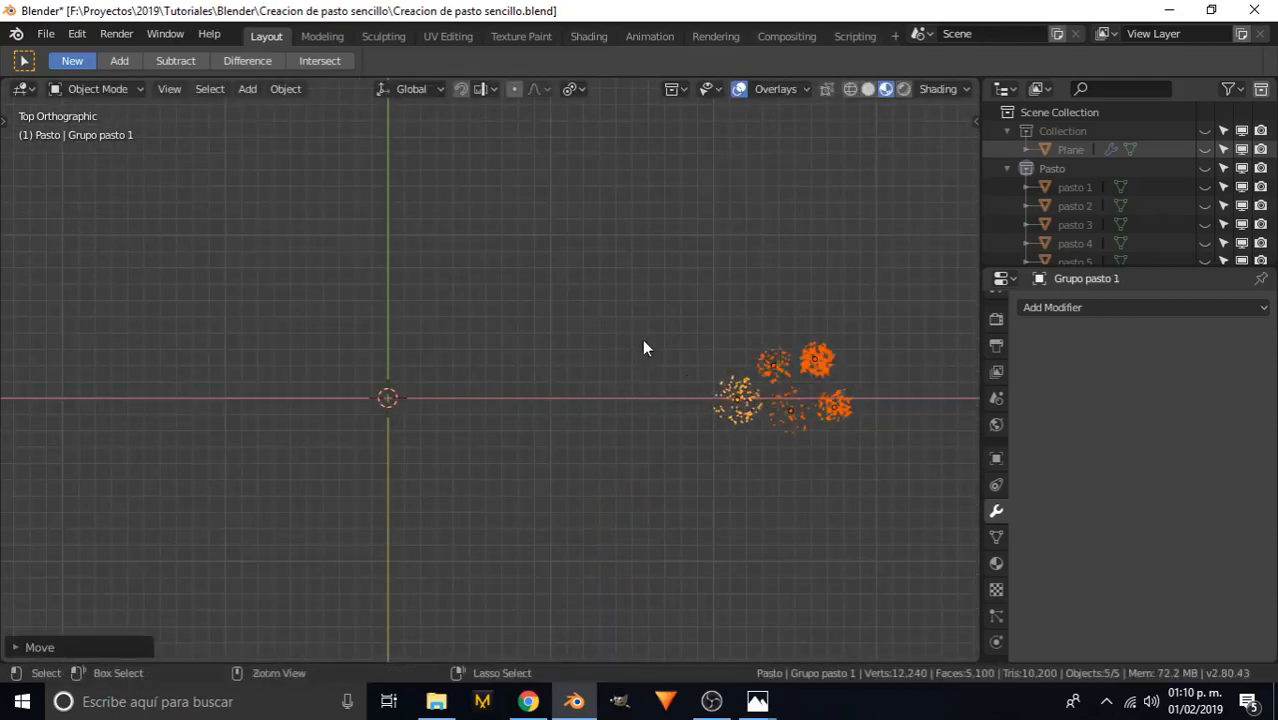
pyautogui.hotkey('ctrl', 's')
# - Deselect everything and add a mesh plane at the world origin
pyautogui.hotkey('alt', 'a')
pyautogui.hotkey('shift', 'a')
pyautogui.click(630, 313)
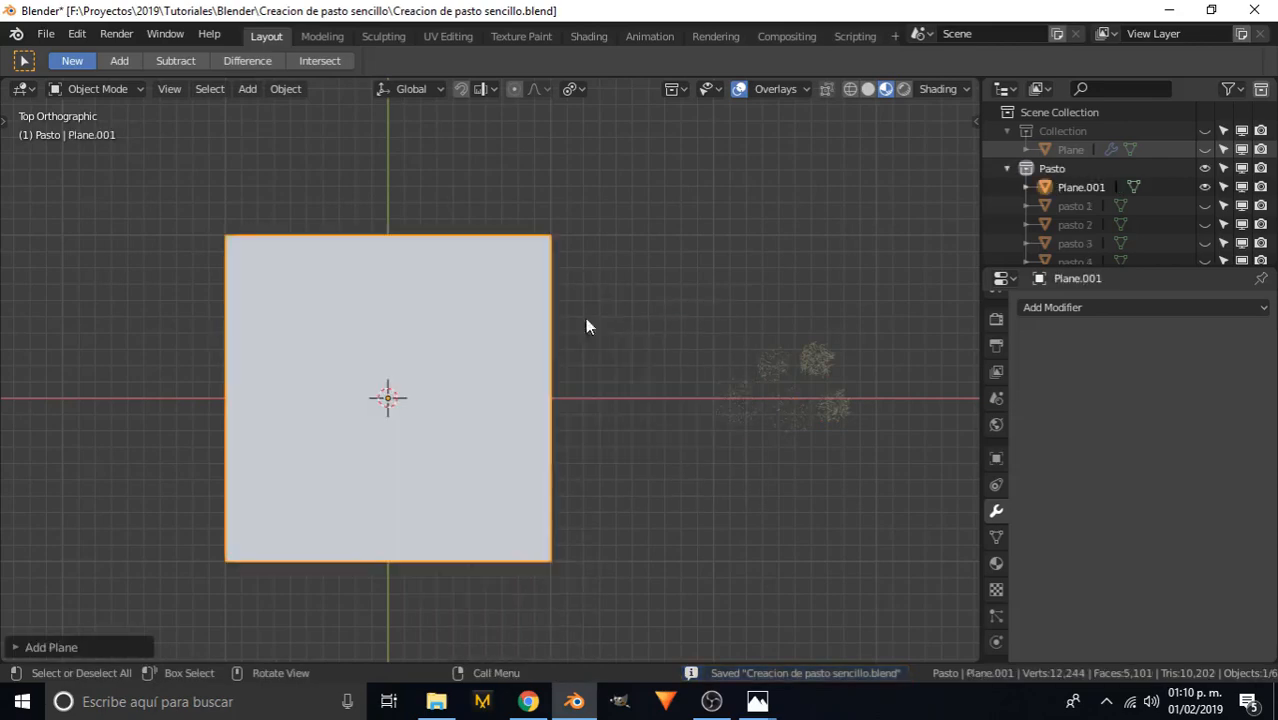
# - Move the five grass groups together closer to the edge of the new plane
pyautogui.click(698, 350)
pyautogui.press('b')
pyautogui.moveTo(690, 303); pyautogui.dragTo(887, 434)
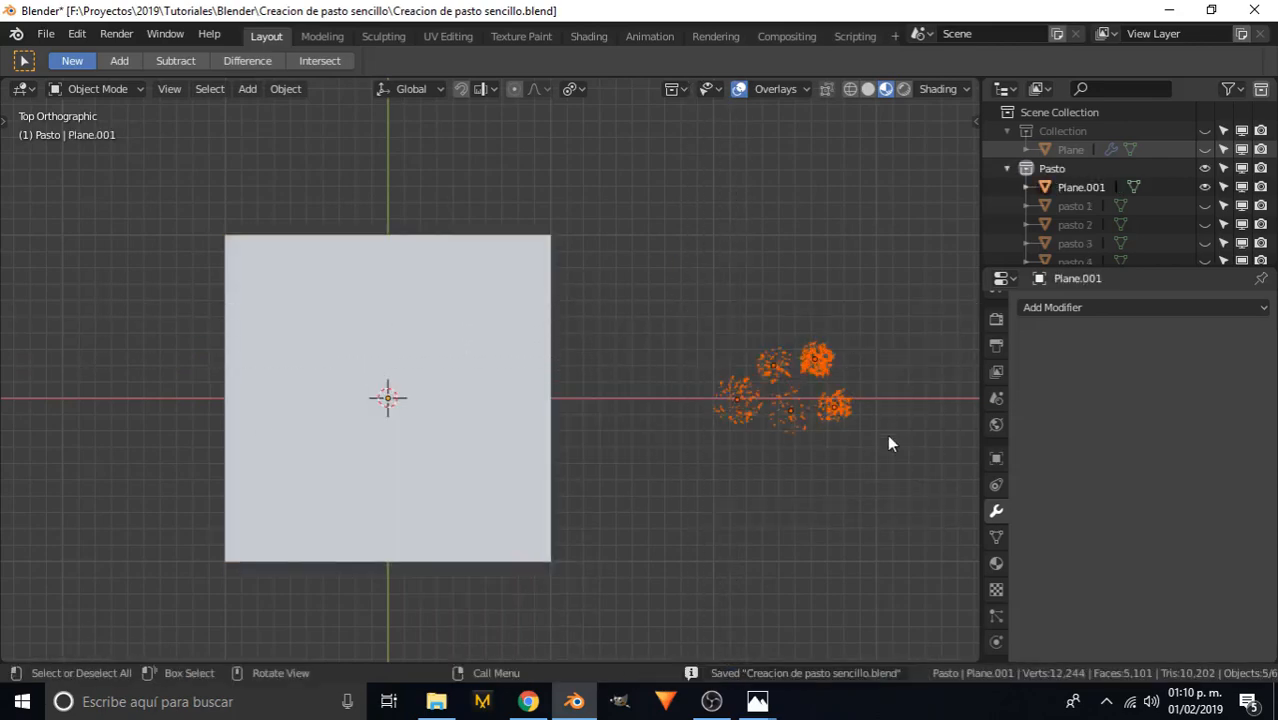
pyautogui.press('g')
pyautogui.click(750, 440)
# - Move the new plane from the Pasto collection into the Scene Collection, and collapse the three collections in the outliner
pyautogui.click(416, 386)
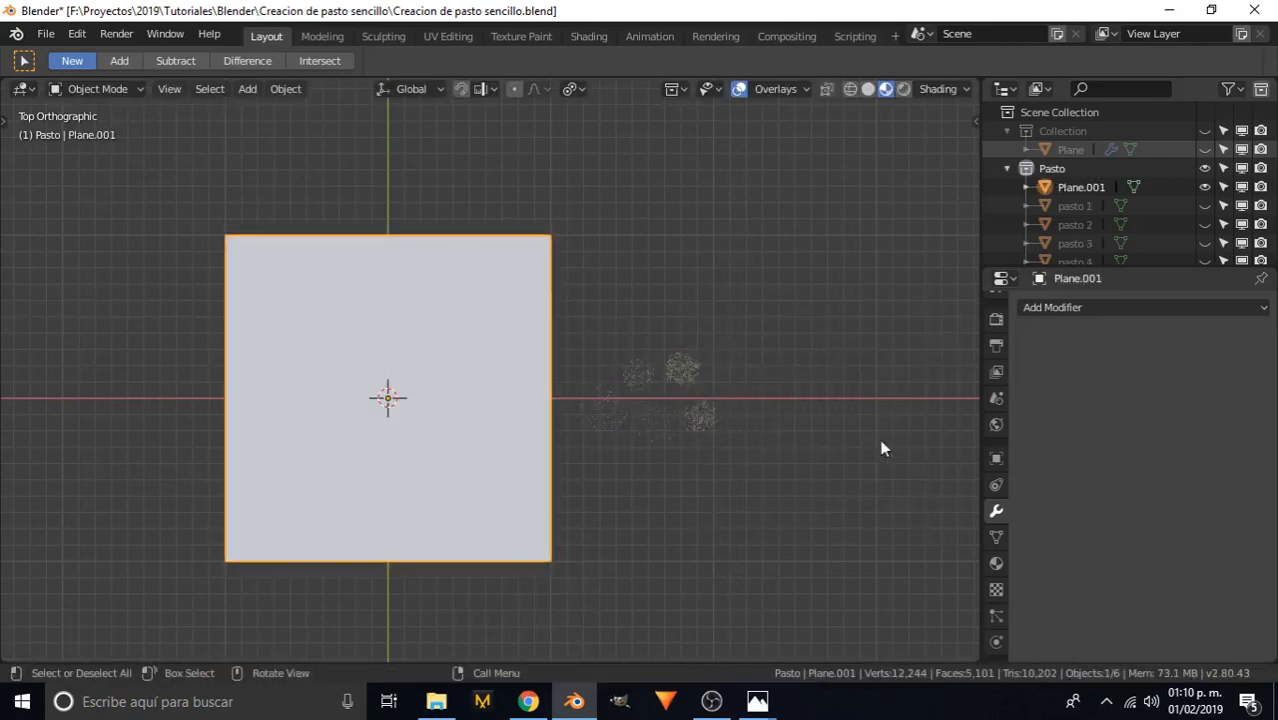
pyautogui.scroll(3, 490, 401)
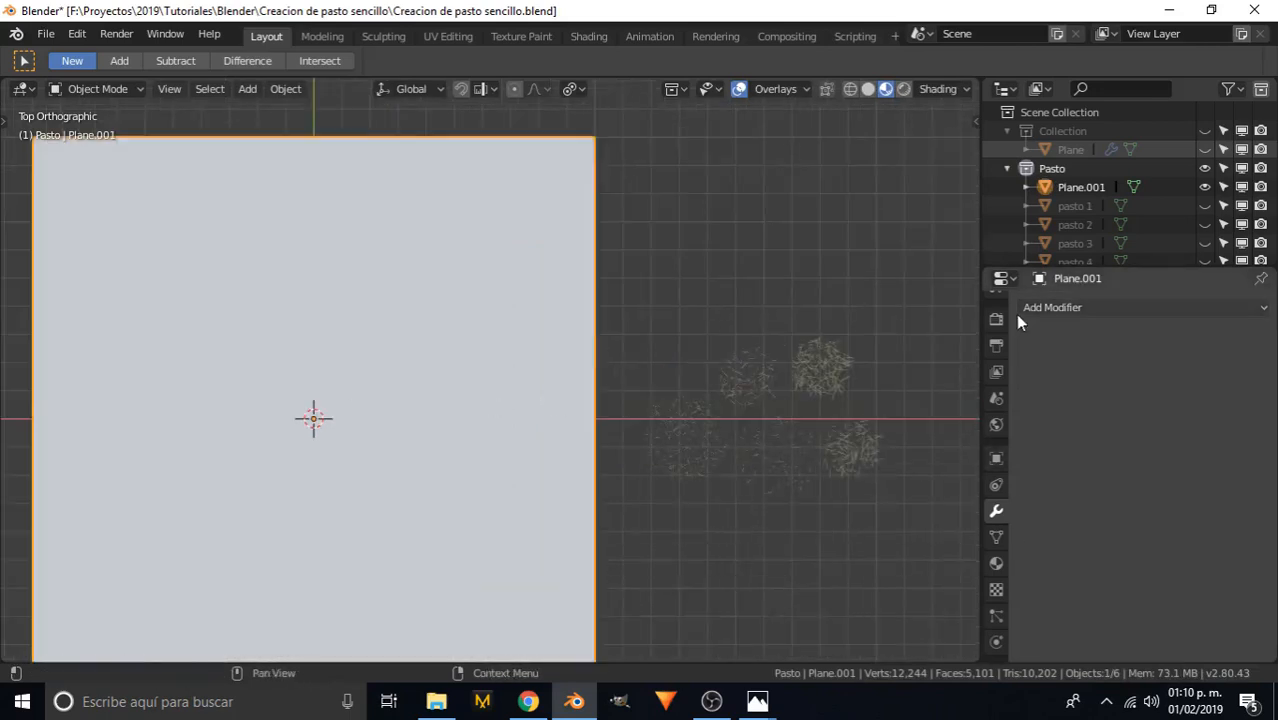
pyautogui.press('m')
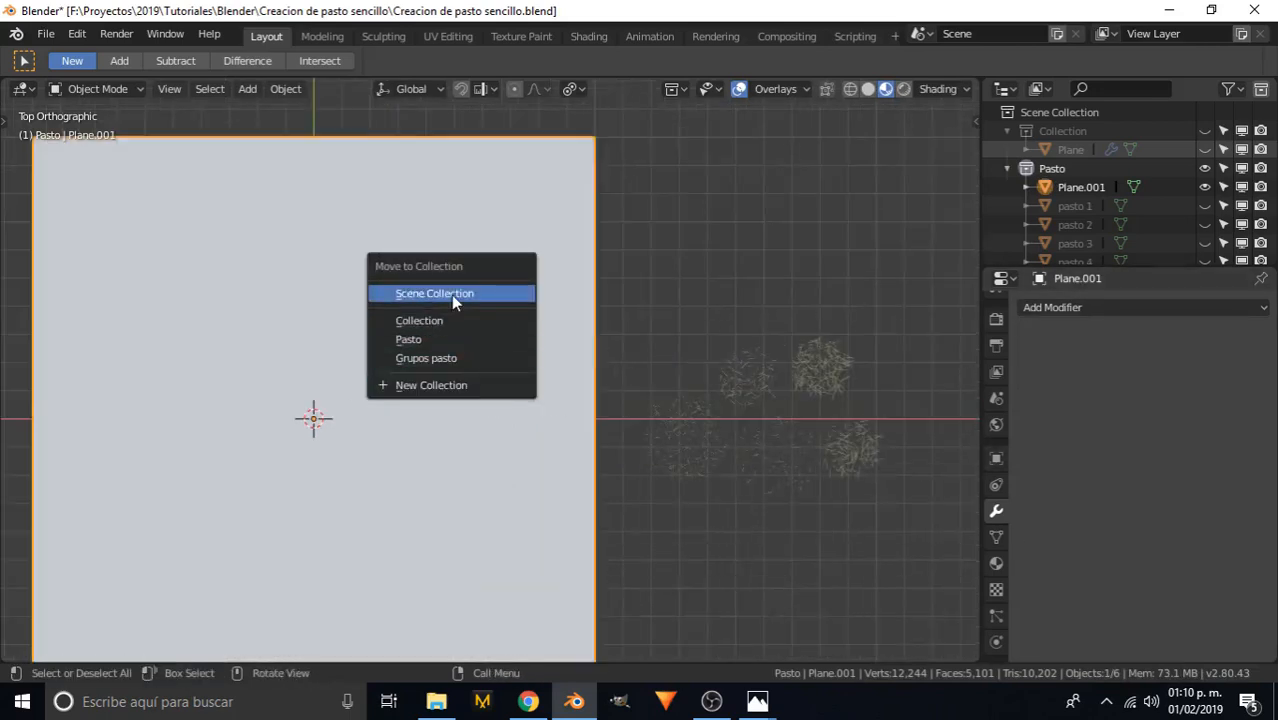
pyautogui.click(451, 295)
pyautogui.click(1008, 169)
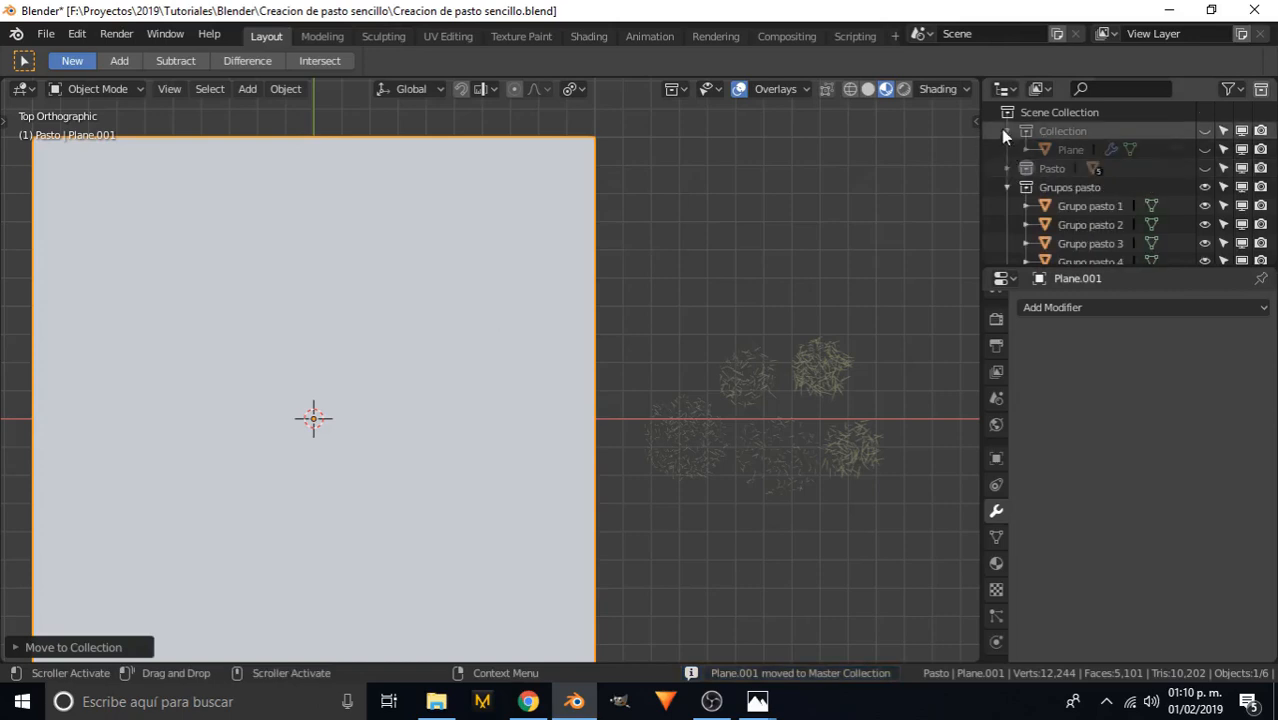
pyautogui.click(1006, 131)
pyautogui.click(1006, 168)
pyautogui.scroll(-2, 545, 369)
pyautogui.keyDown('shift'); pyautogui.moveTo(545, 369); pyautogui.dragTo(594, 349, button='middle'); pyautogui.keyUp('shift')
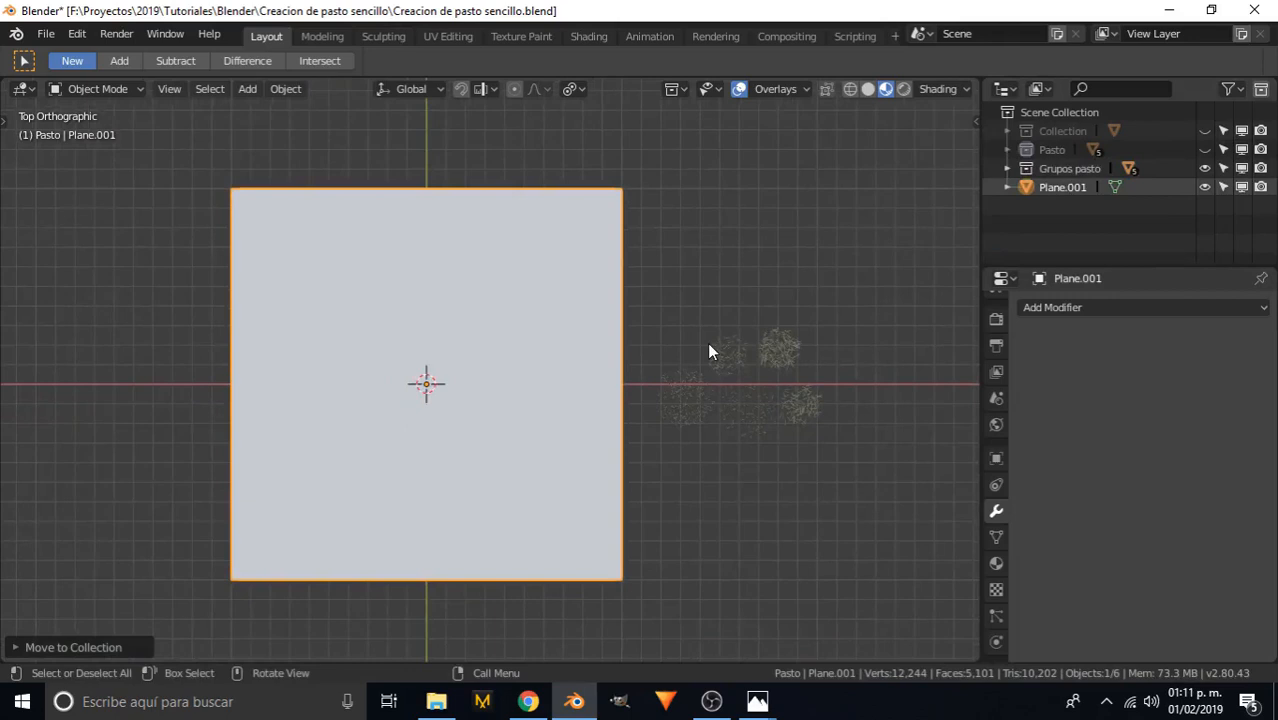
# - Rename the Plane.001 object to Tierra
pyautogui.doubleClick(1062, 187)
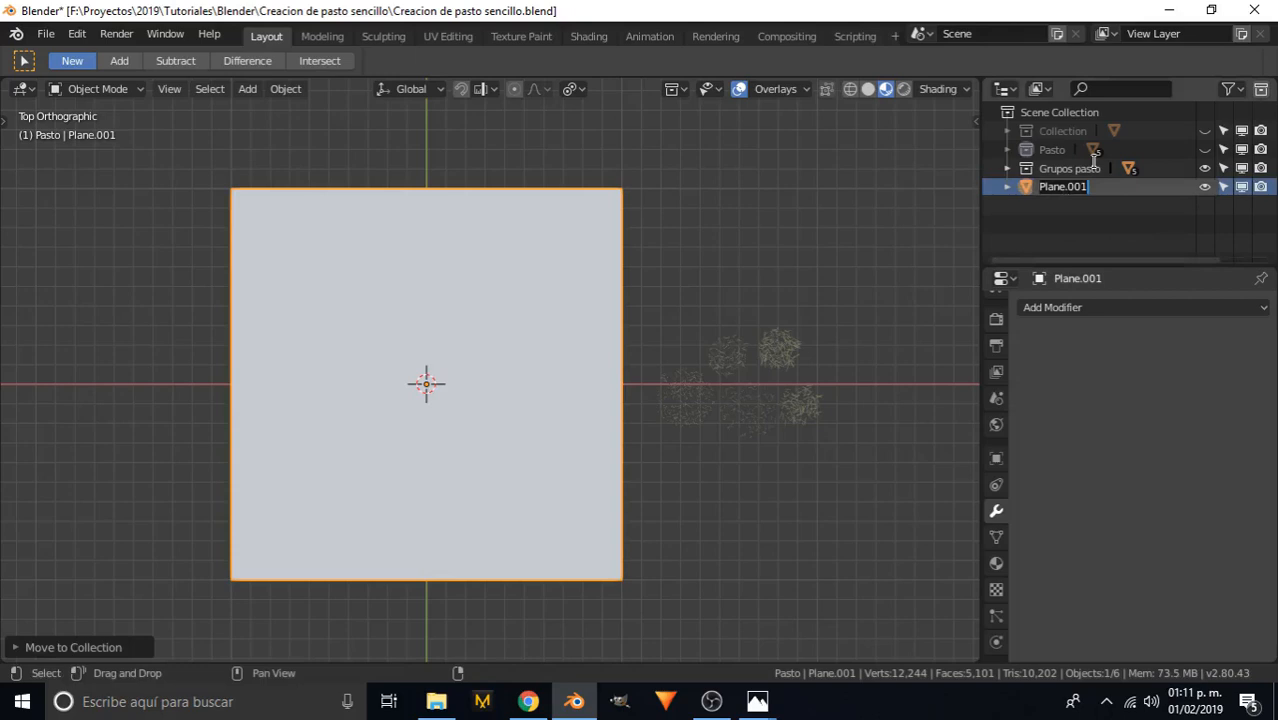
pyautogui.write('Tierra')
pyautogui.press('Return')
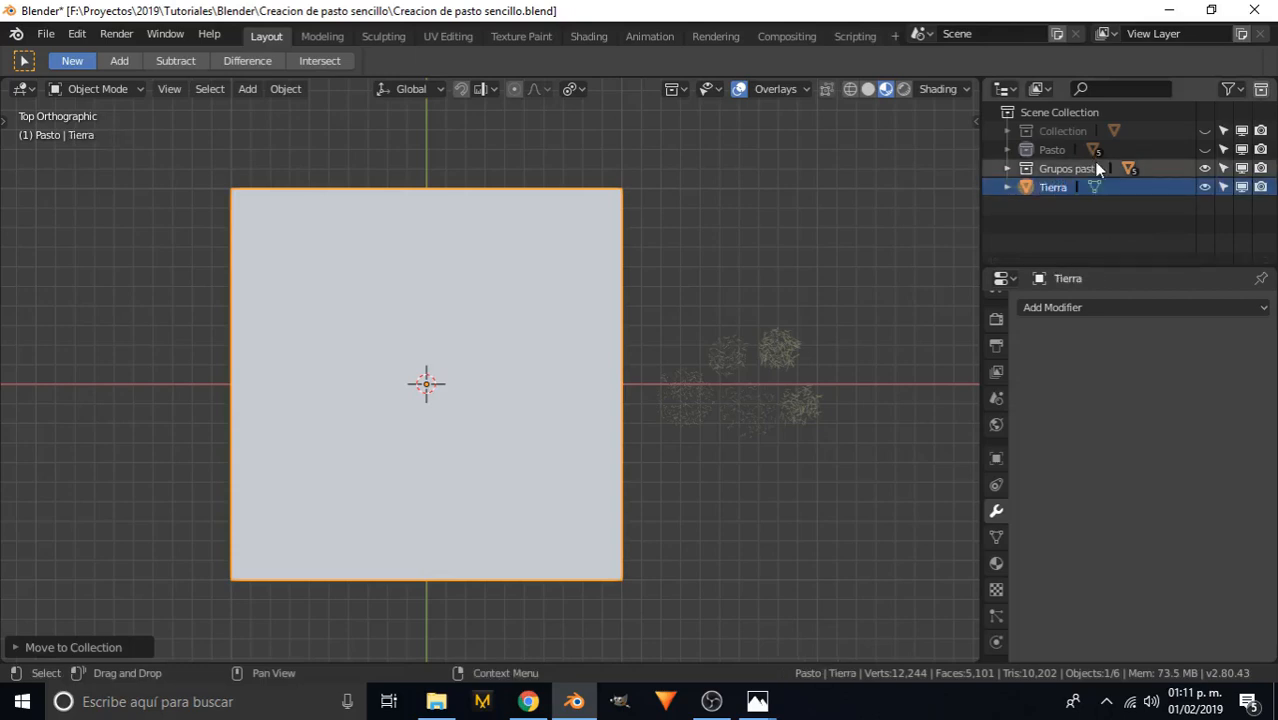
# - Add a particle system to Tierra, set its type to Hair and enable the Advanced option
pyautogui.click(996, 616)
pyautogui.click(1151, 386)
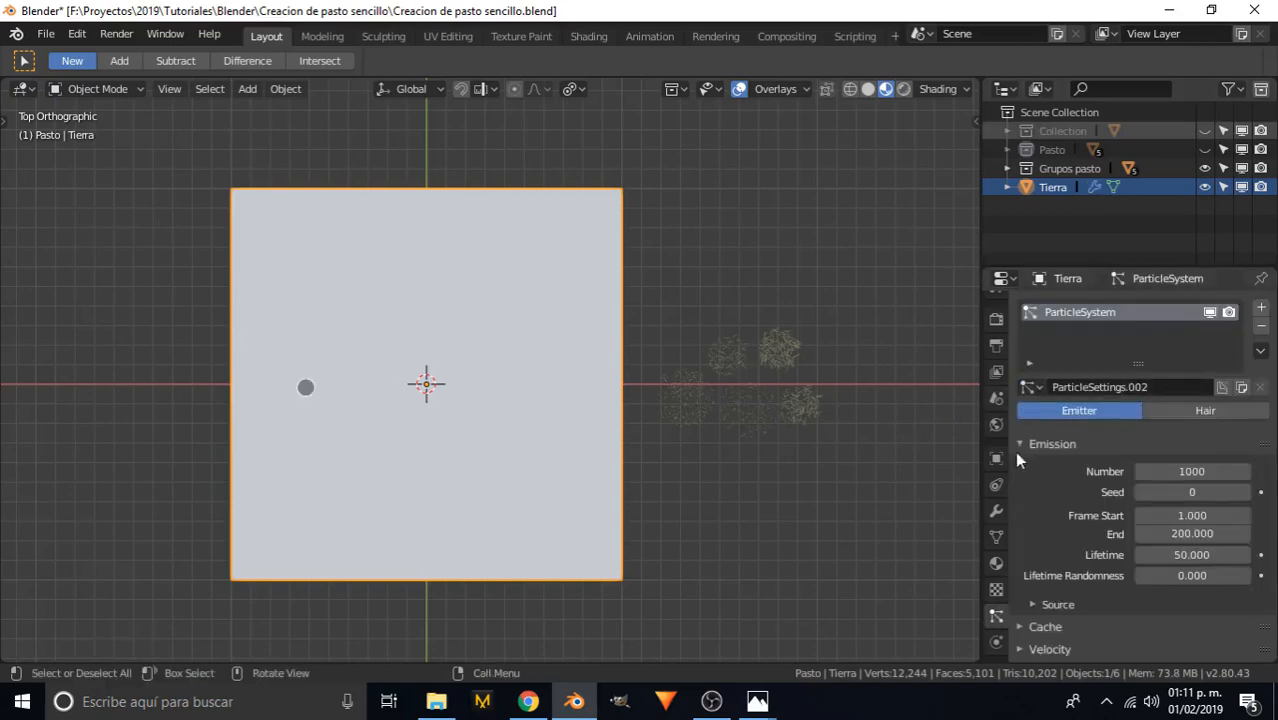
pyautogui.click(1227, 410)
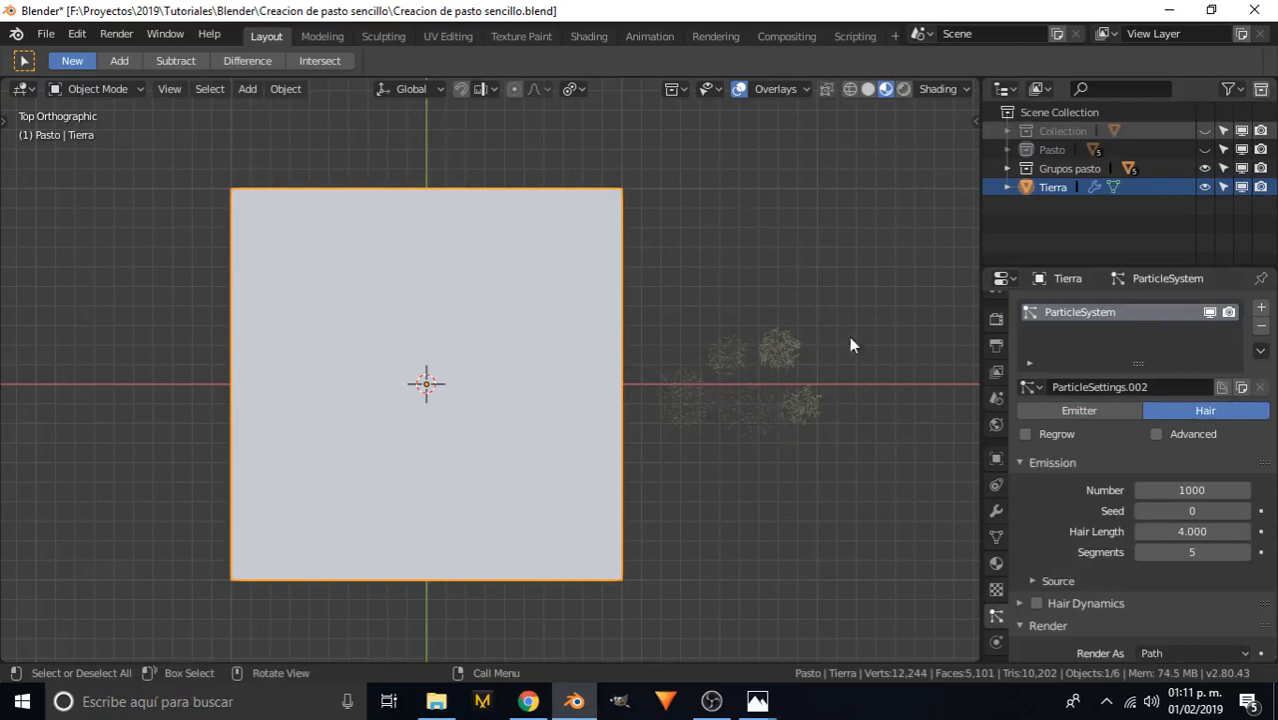
pyautogui.scroll(4, 840, 360)
pyautogui.keyDown('shift'); pyautogui.moveTo(833, 422); pyautogui.dragTo(559, 451, button='middle'); pyautogui.keyUp('shift')
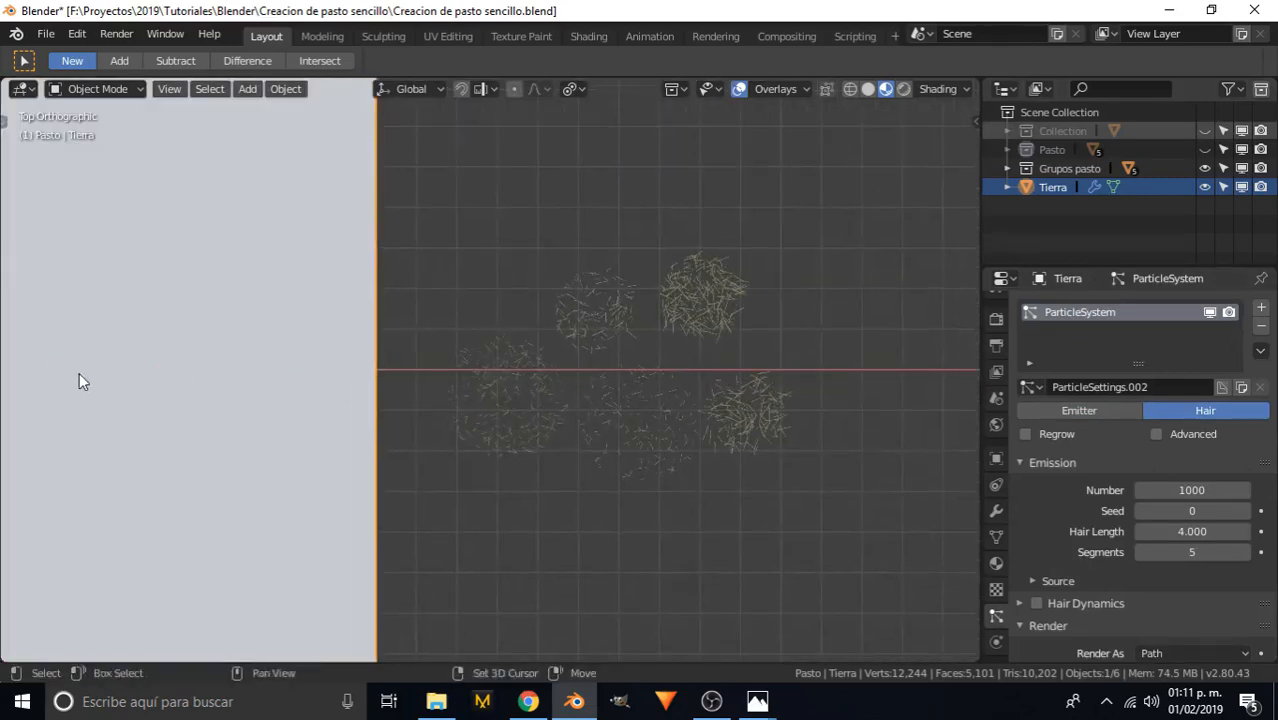
pyautogui.keyDown('shift'); pyautogui.moveTo(80, 373); pyautogui.dragTo(285, 376, button='middle'); pyautogui.keyUp('shift')
pyautogui.click(1176, 437)
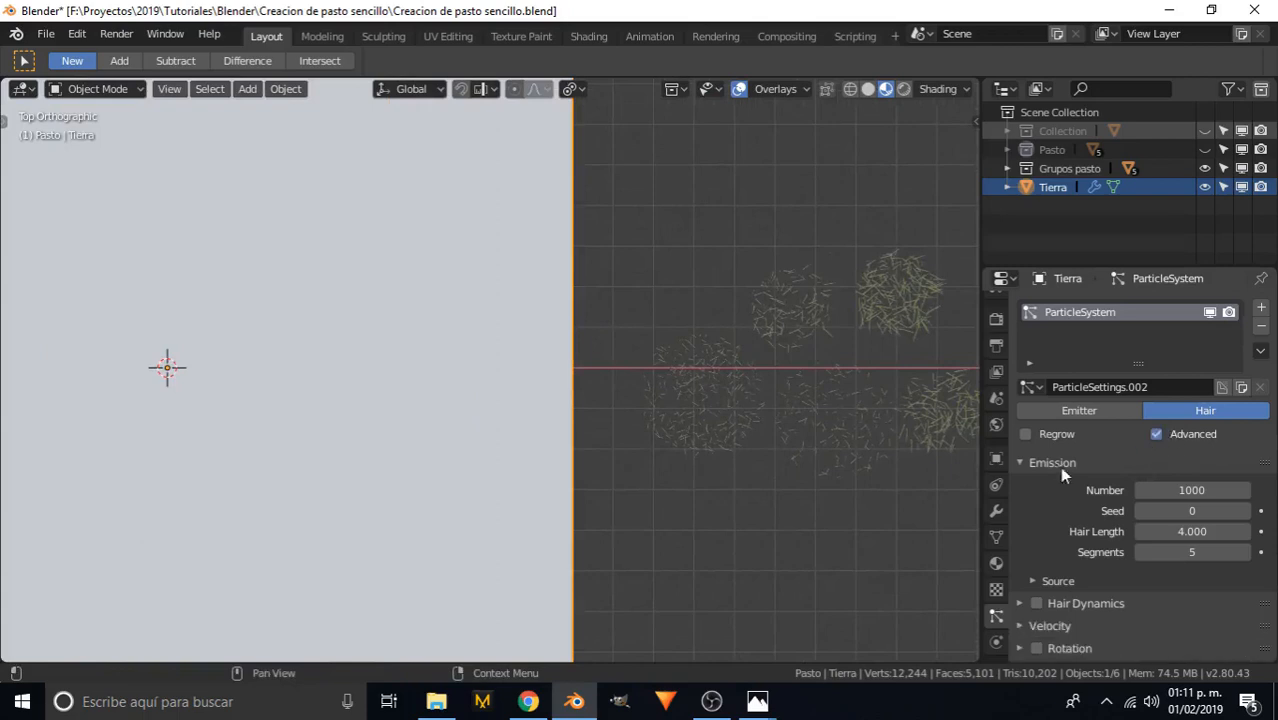
# - Set the particle system's Hair Length to 1 and enable Rotation
pyautogui.click(1213, 531)
pyautogui.write('1')
pyautogui.press('Return')
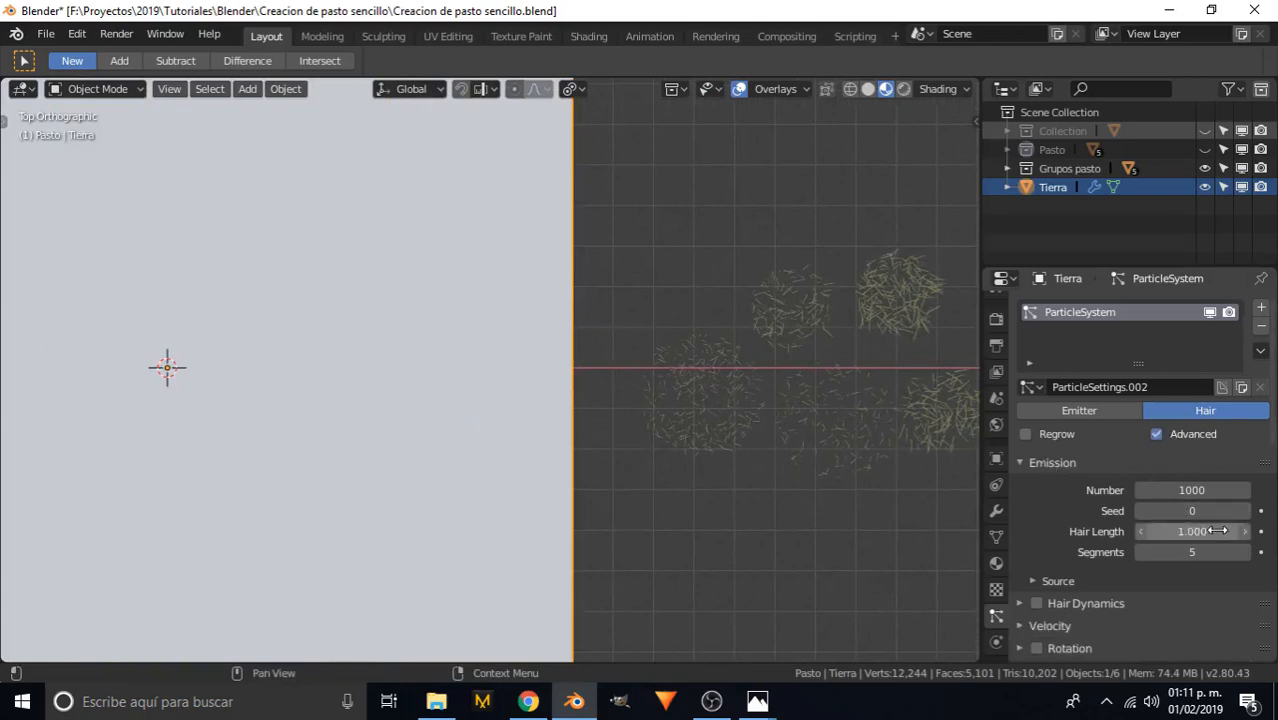
pyautogui.click(1055, 465)
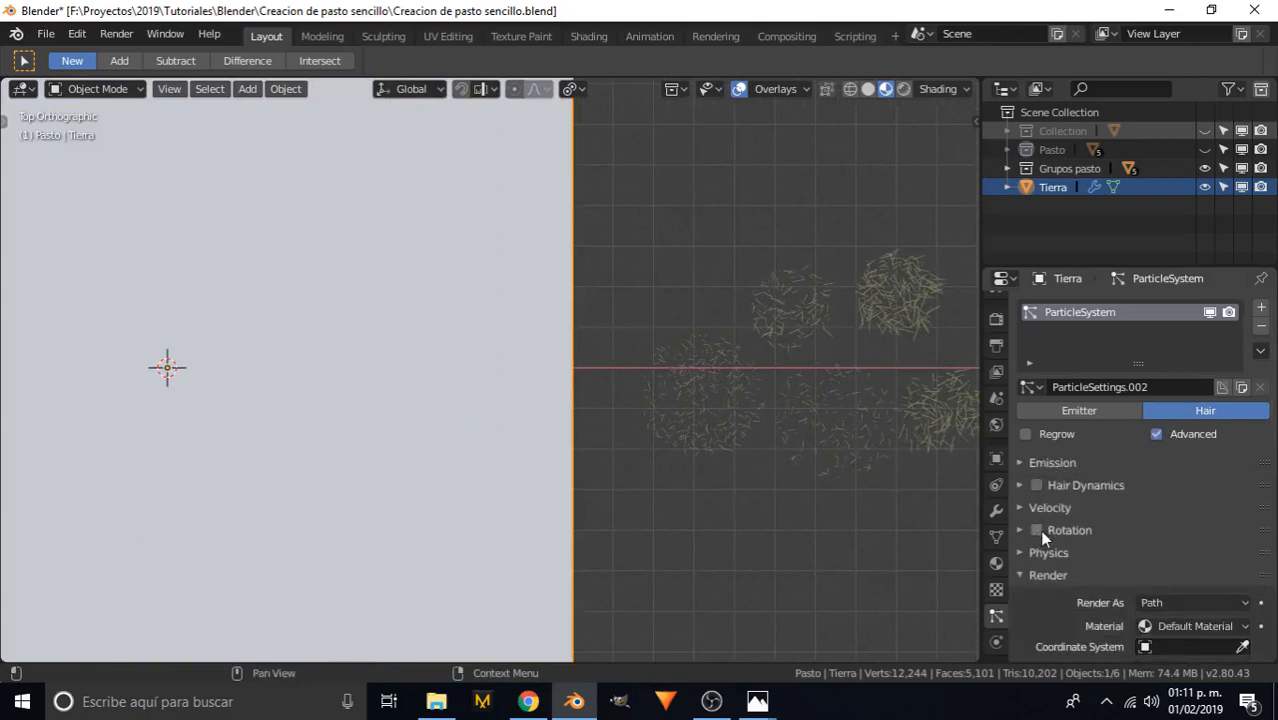
pyautogui.scroll(-1, 1131, 508)
pyautogui.scroll(-2, 1120, 547)
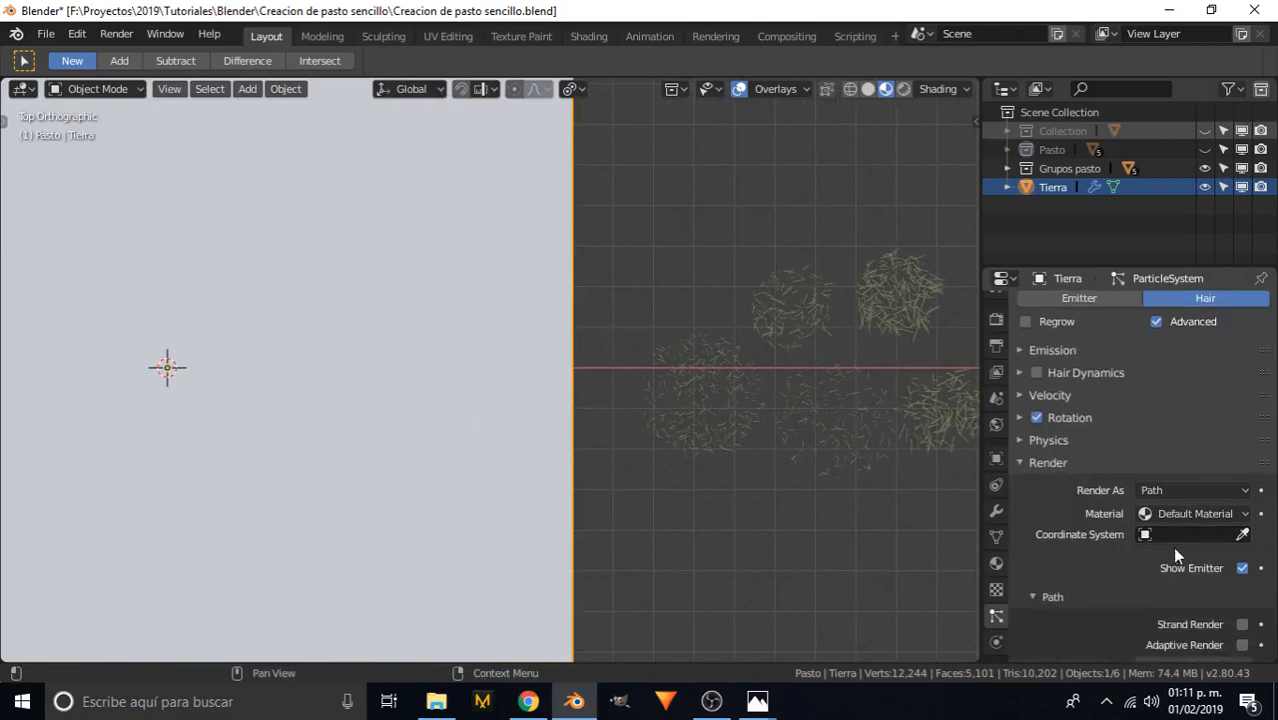
# - Render the particles as a Collection at scale 1, using Grupos pasto as the instance collection
pyautogui.click(1170, 492)
pyautogui.click(1158, 407)
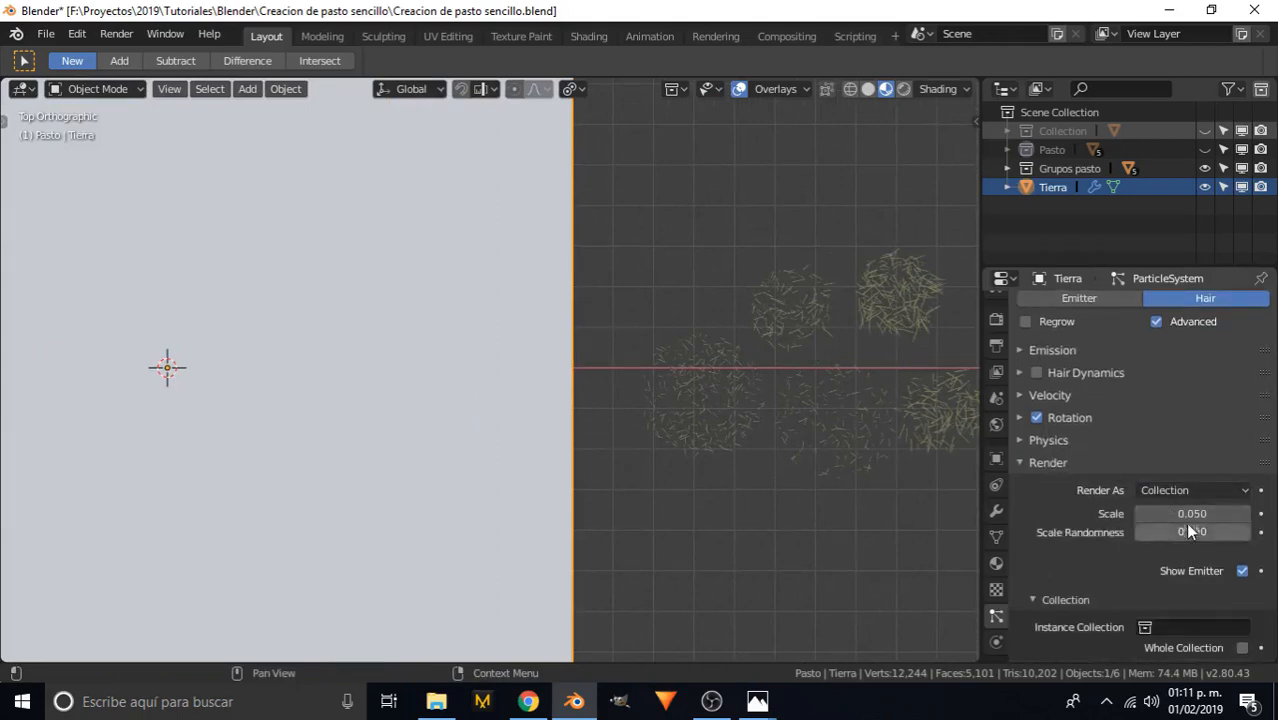
pyautogui.click(1190, 514)
pyautogui.write('1')
pyautogui.press('Return')
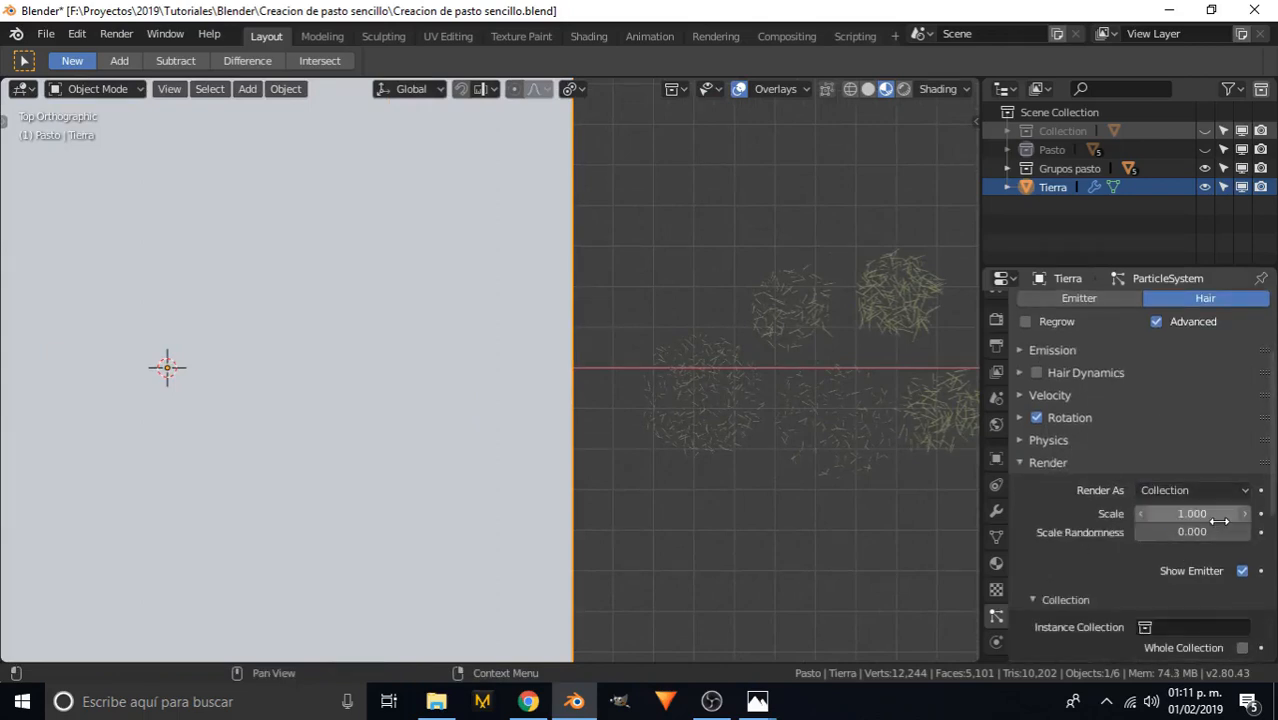
pyautogui.click(1196, 627)
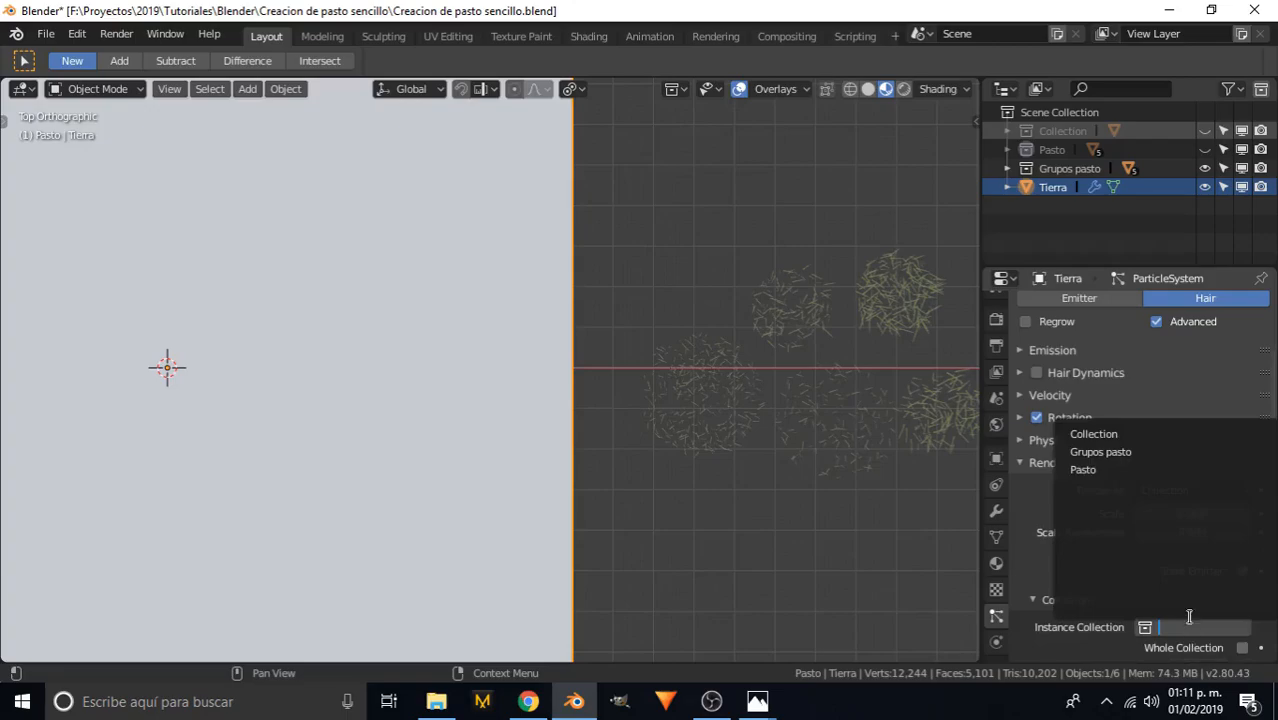
pyautogui.click(1108, 452)
# - Hide the viewport overlays and compare the scattered grass with the source groups in perspective and front views
pyautogui.scroll(-4, 400, 482)
pyautogui.moveTo(380, 470); pyautogui.dragTo(530, 340, button='middle')
pyautogui.click(739, 88)
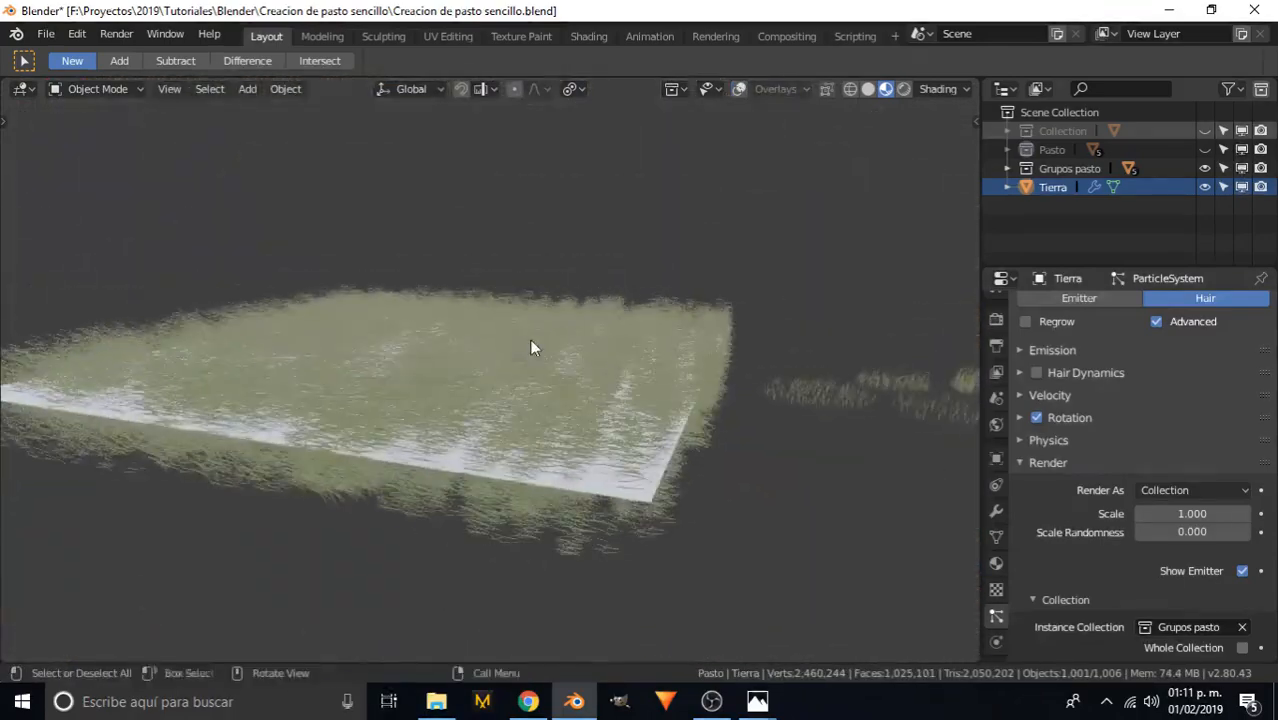
pyautogui.press('KP_1')
pyautogui.keyDown('shift'); pyautogui.moveTo(708, 352); pyautogui.dragTo(373, 352, button='middle'); pyautogui.keyUp('shift')
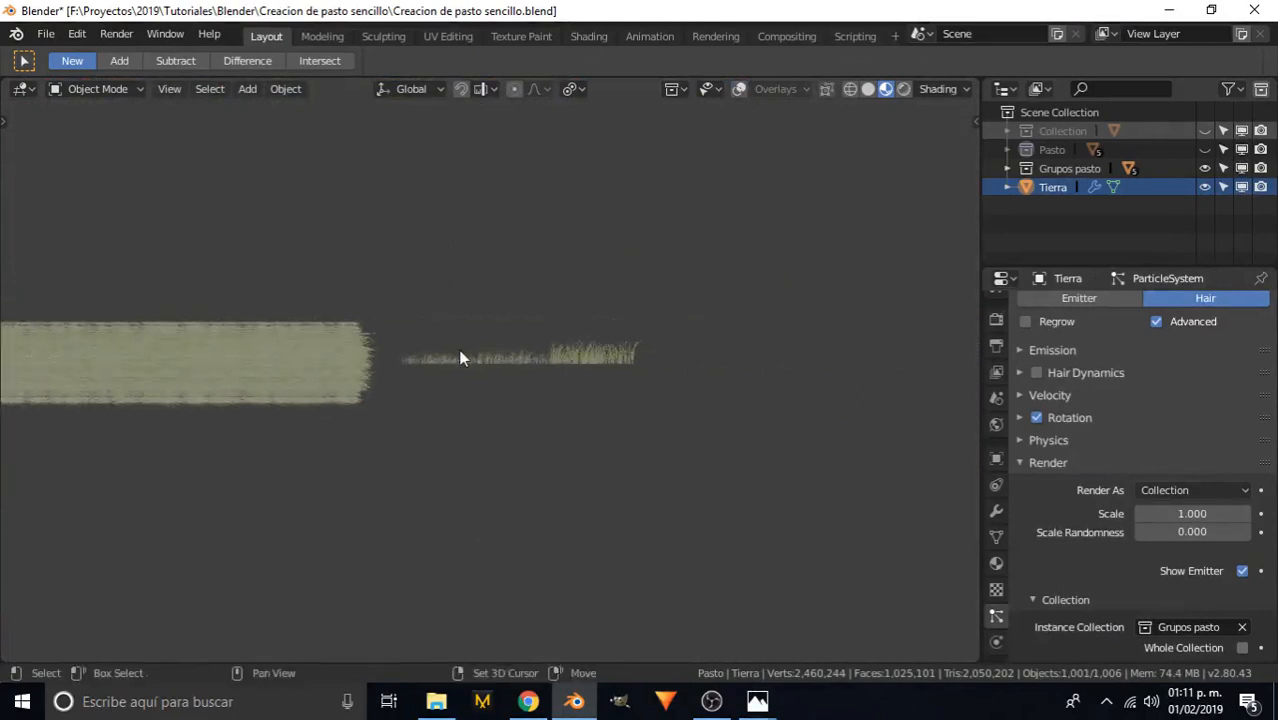
# - Show the viewport overlays again and try to circle-select the source grass groups in front view
pyautogui.press('c')
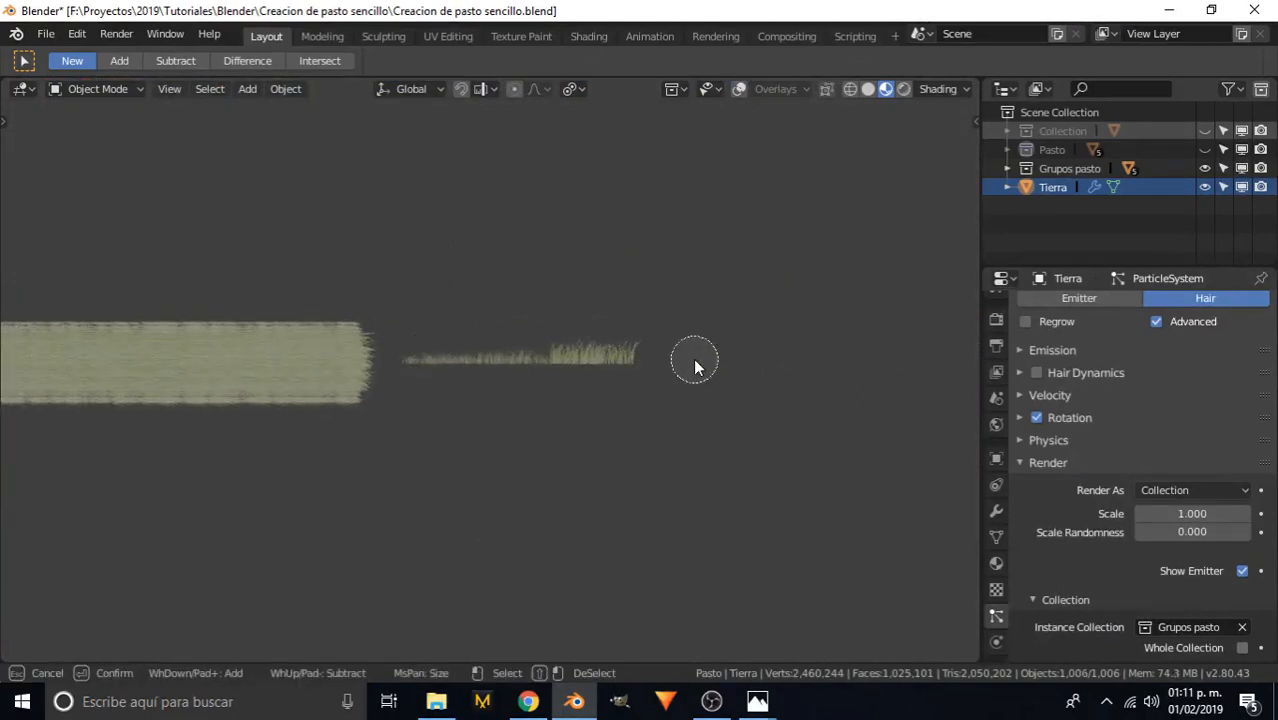
pyautogui.click(739, 88)
pyautogui.middleClick(628, 351)
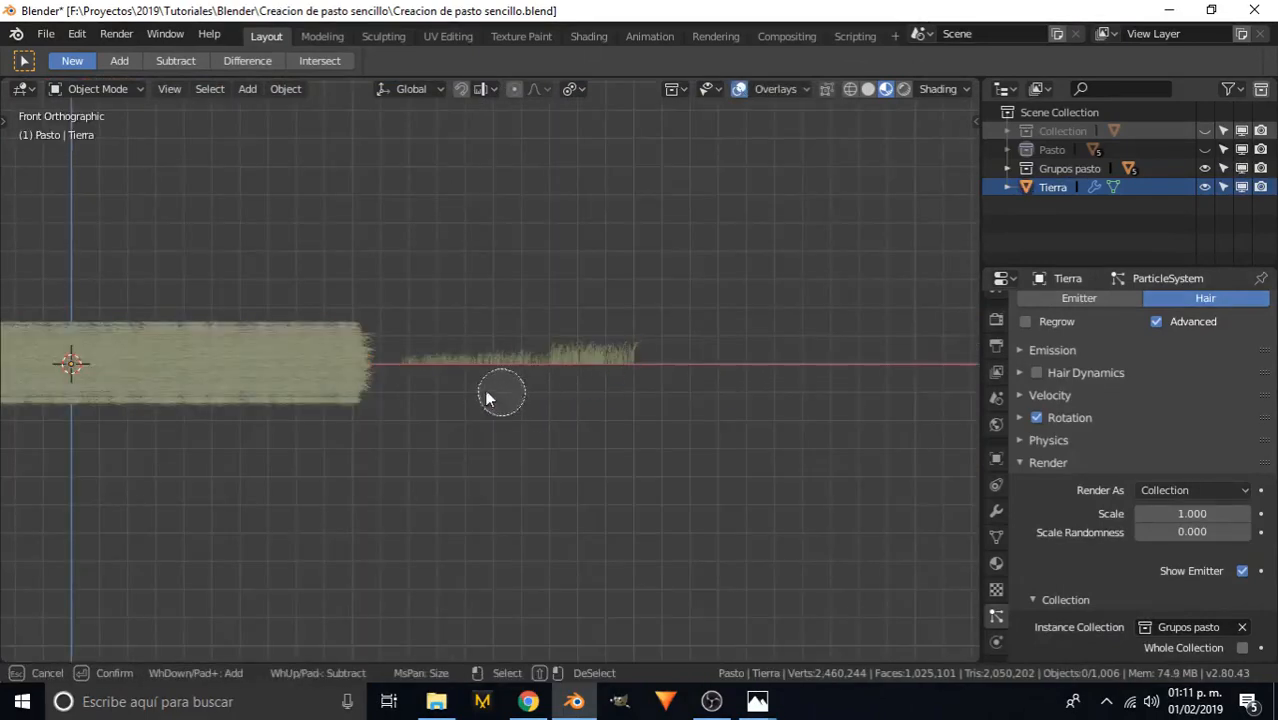
pyautogui.moveTo(438, 362); pyautogui.dragTo(628, 354)
pyautogui.press('Escape')
pyautogui.click(464, 114)
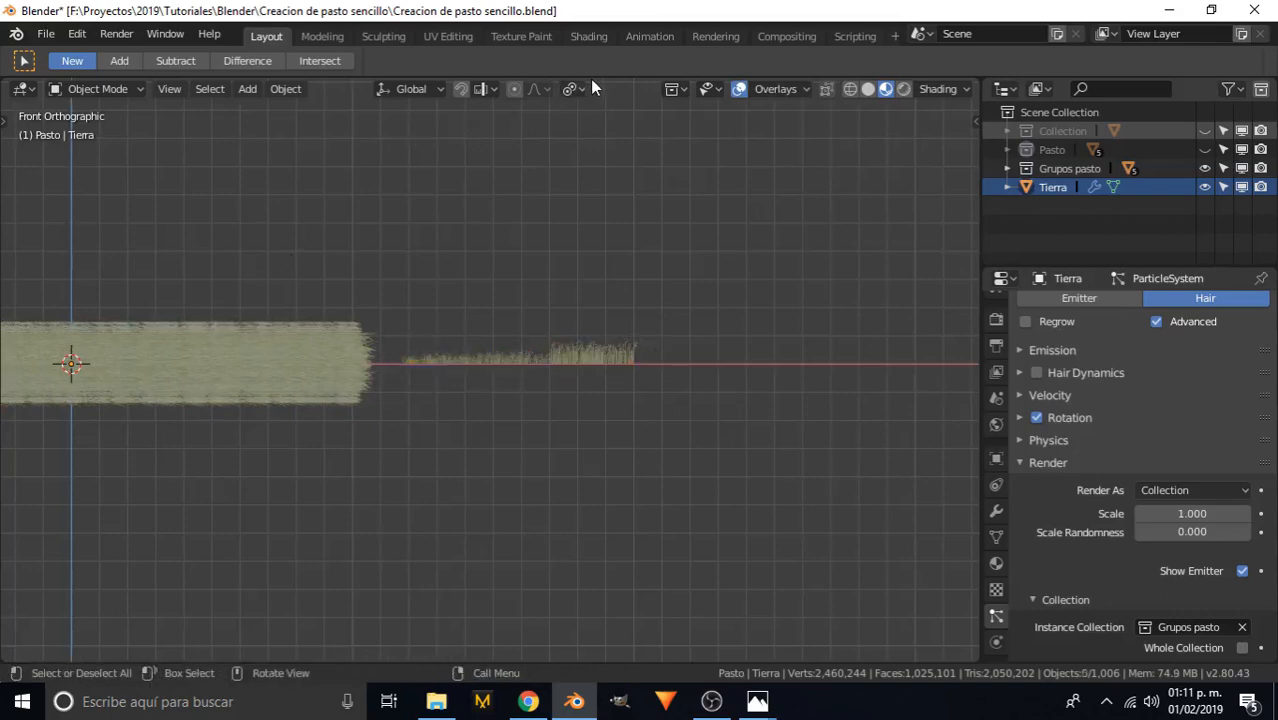
# - Set the pivot point to Individual Origins and rotate the five source grass groups 90° in front view
pyautogui.click(572, 89)
pyautogui.click(562, 184)
pyautogui.press('c')
pyautogui.moveTo(412, 364); pyautogui.dragTo(681, 352)
pyautogui.press('Escape')
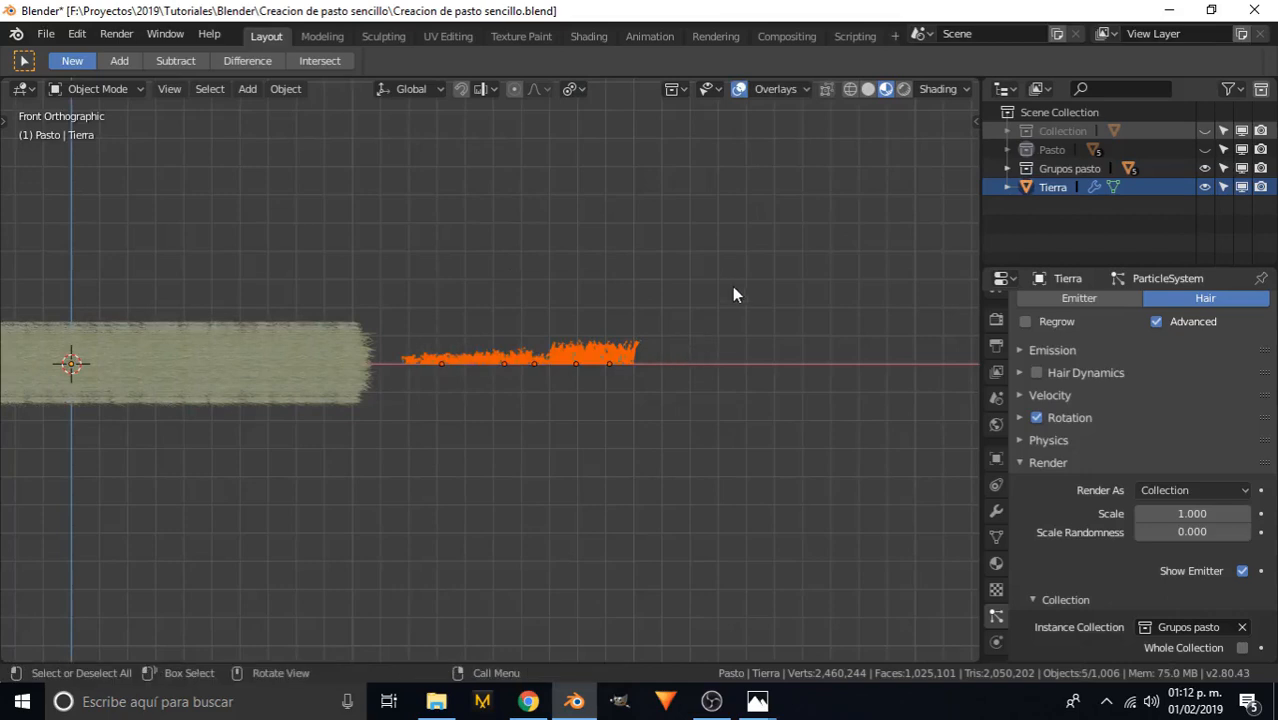
pyautogui.press('r')
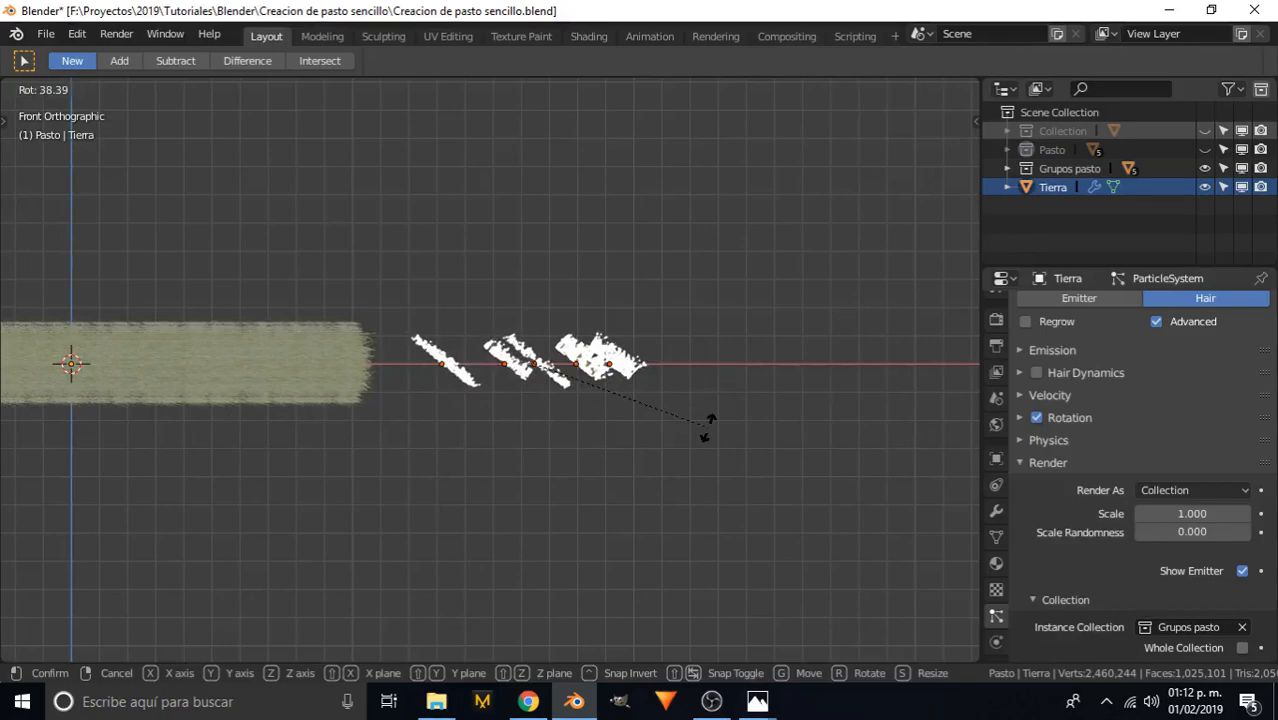
pyautogui.write('90')
pyautogui.press('Return')
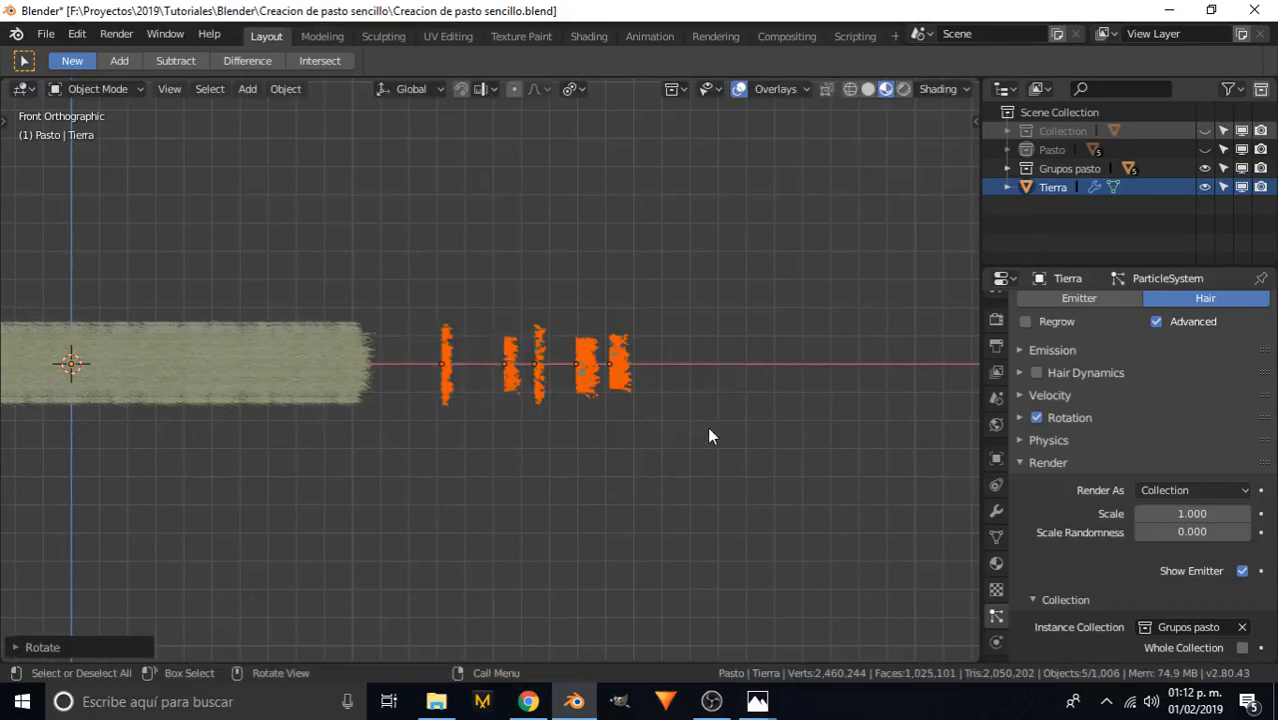
# - Enable Object Rotation for Tierra's instanced grass collection, hide the overlays and inspect the scattered grass
pyautogui.click(238, 352)
pyautogui.moveTo(465, 297); pyautogui.dragTo(590, 440, button='middle')
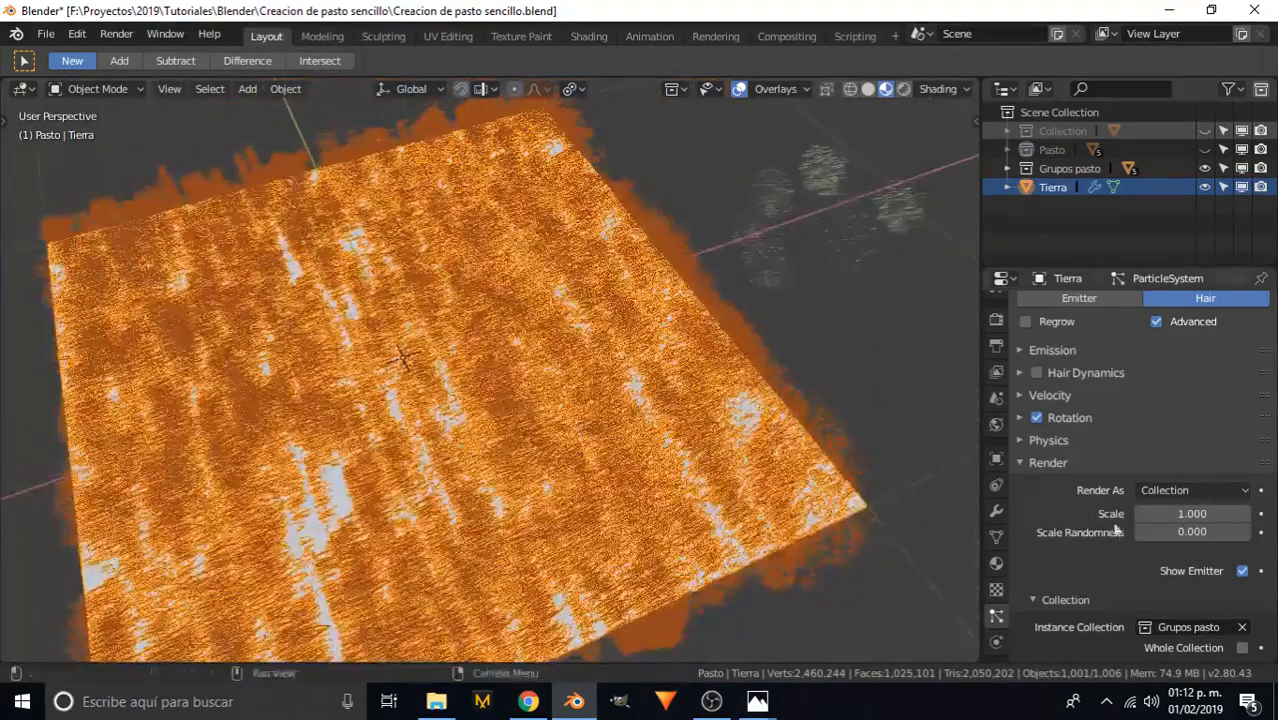
pyautogui.scroll(-5, 1117, 530)
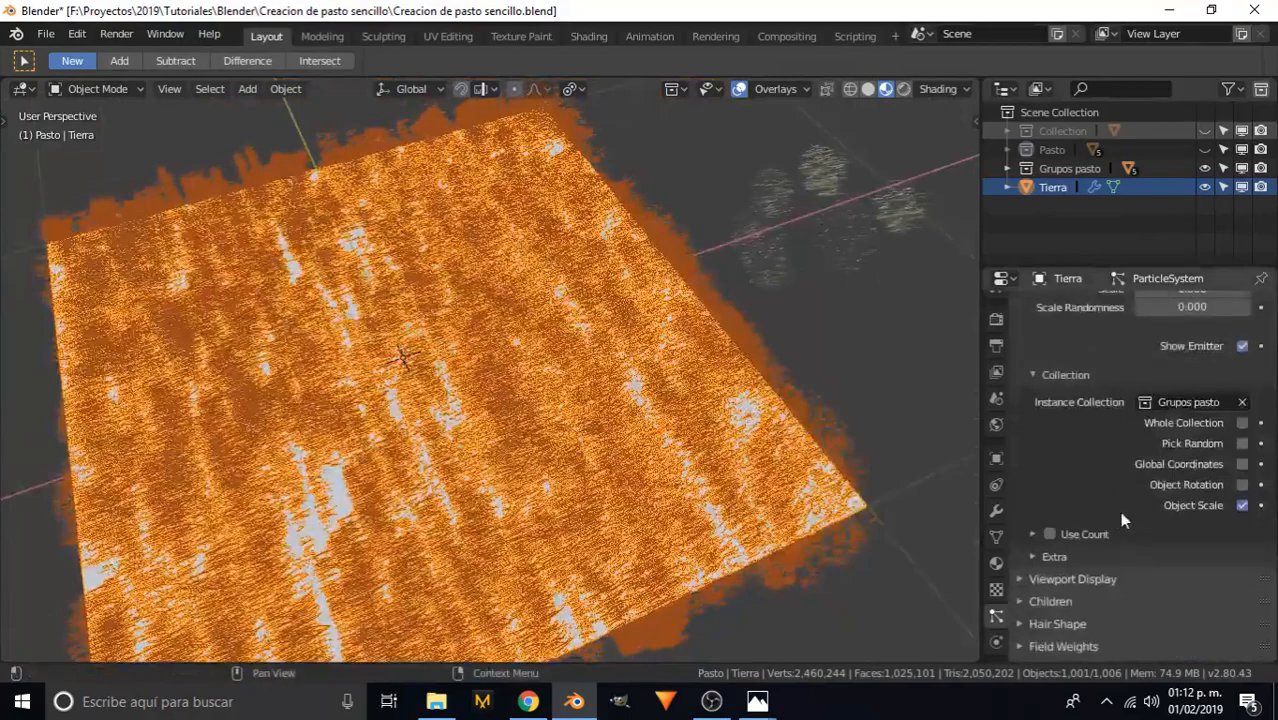
pyautogui.click(1241, 484)
pyautogui.moveTo(525, 376); pyautogui.dragTo(730, 108, button='middle')
pyautogui.moveTo(573, 277); pyautogui.dragTo(447, 413, button='middle')
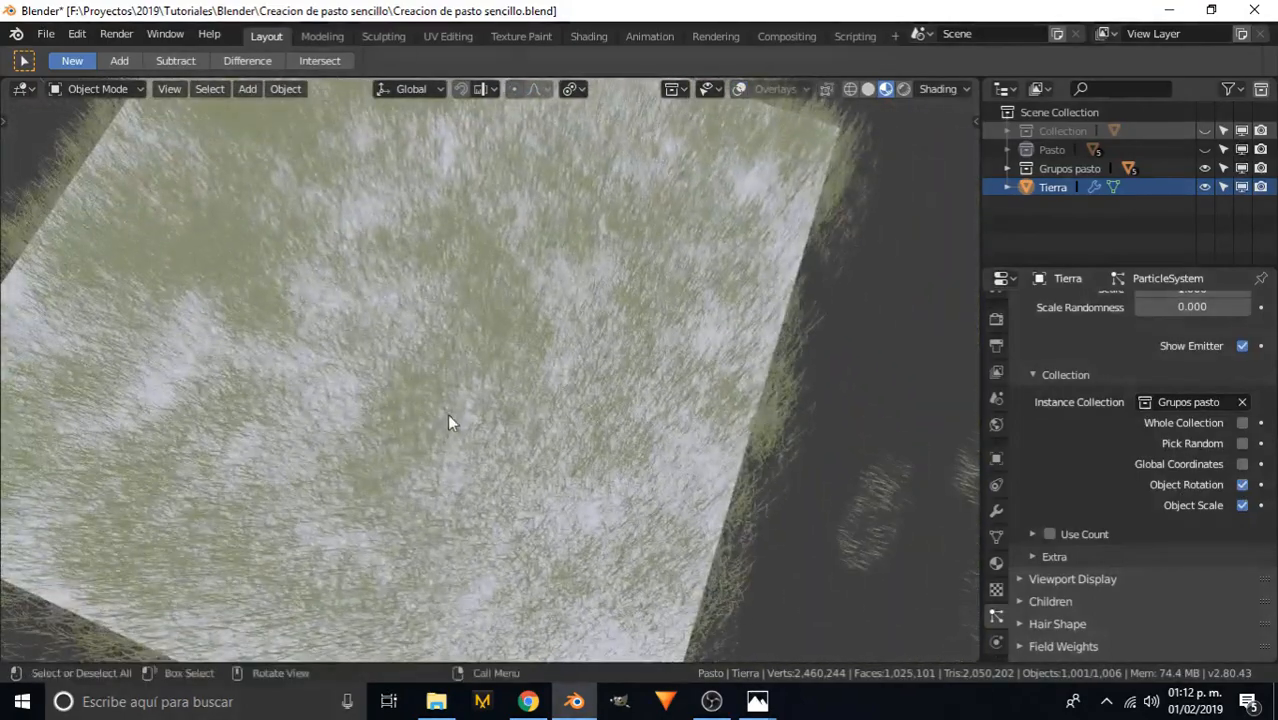
# - Set the Scale Randomness of Tierra's instanced grass to 0.7 and inspect the scattered patches
pyautogui.click(1048, 376)
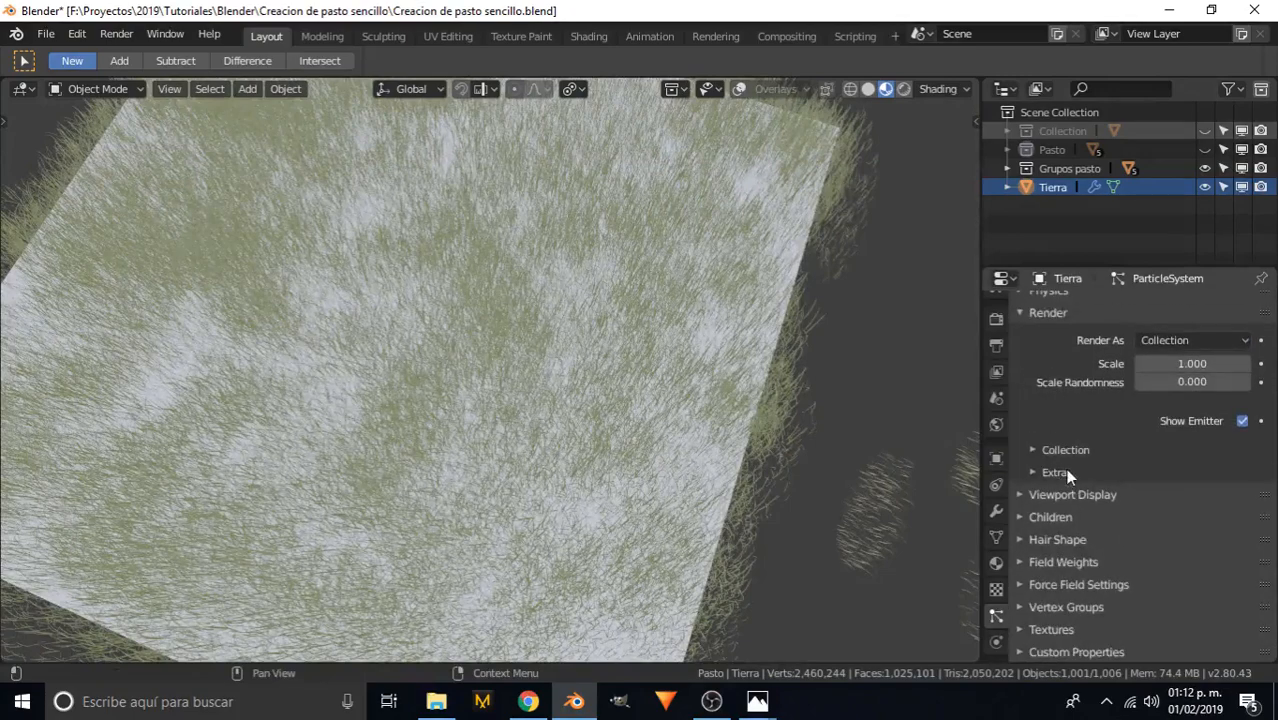
pyautogui.click(1181, 383)
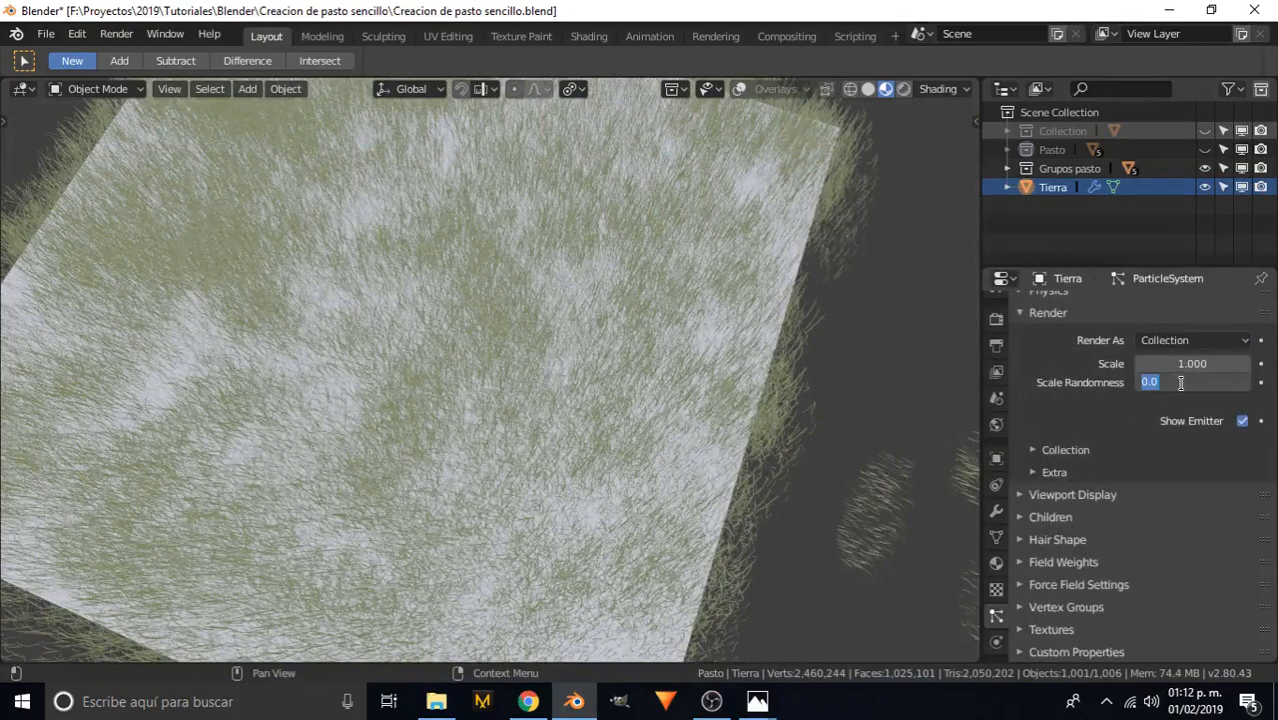
pyautogui.write('0.7')
pyautogui.press('Return')
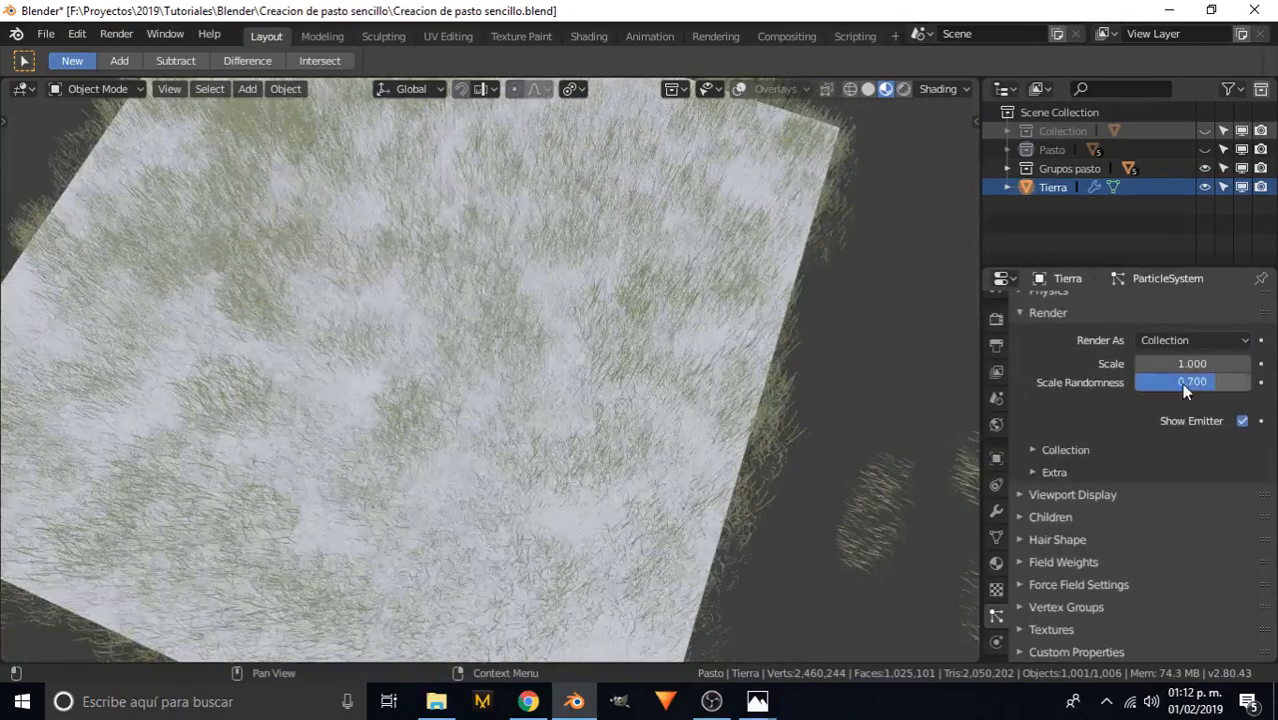
pyautogui.moveTo(430, 230); pyautogui.dragTo(898, 402, button='middle')
pyautogui.scroll(6, 1090, 430)
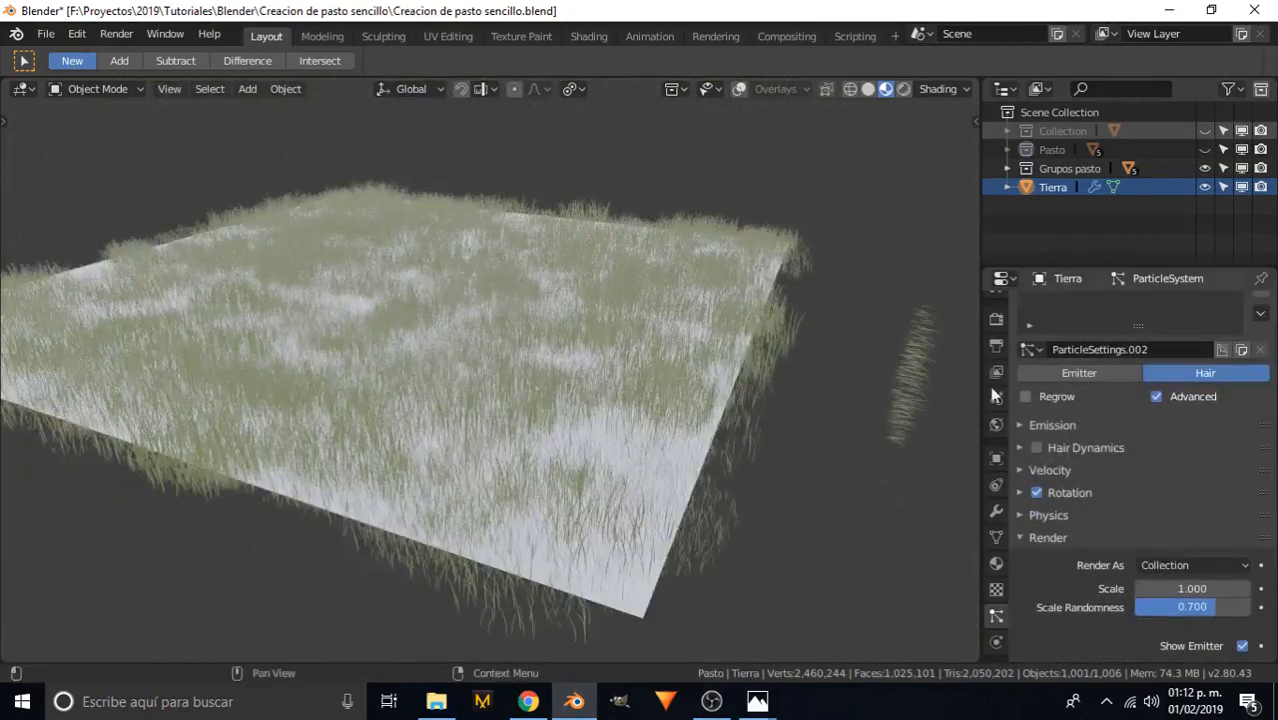
pyautogui.moveTo(434, 335); pyautogui.dragTo(421, 291, button='middle')
pyautogui.scroll(2, 1187, 522)
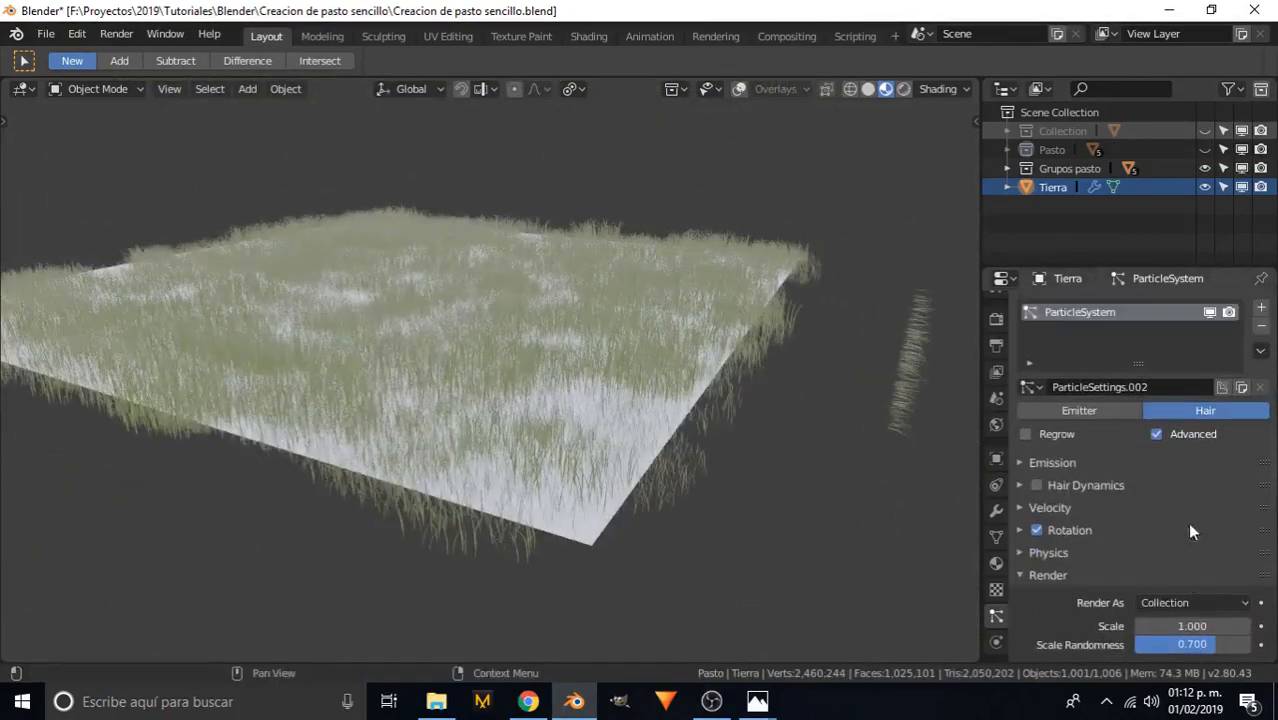
# - Set the particle rotation's Phase to -0.207 and Randomize Phase to 1.276
pyautogui.click(1055, 530)
pyautogui.moveTo(1206, 606)
pyautogui.mouseDown()
pyautogui.moveTo(1193, 606)
pyautogui.moveTo(1208, 628)
pyautogui.mouseUp()
pyautogui.moveTo(600, 500); pyautogui.dragTo(442, 331, button='middle')
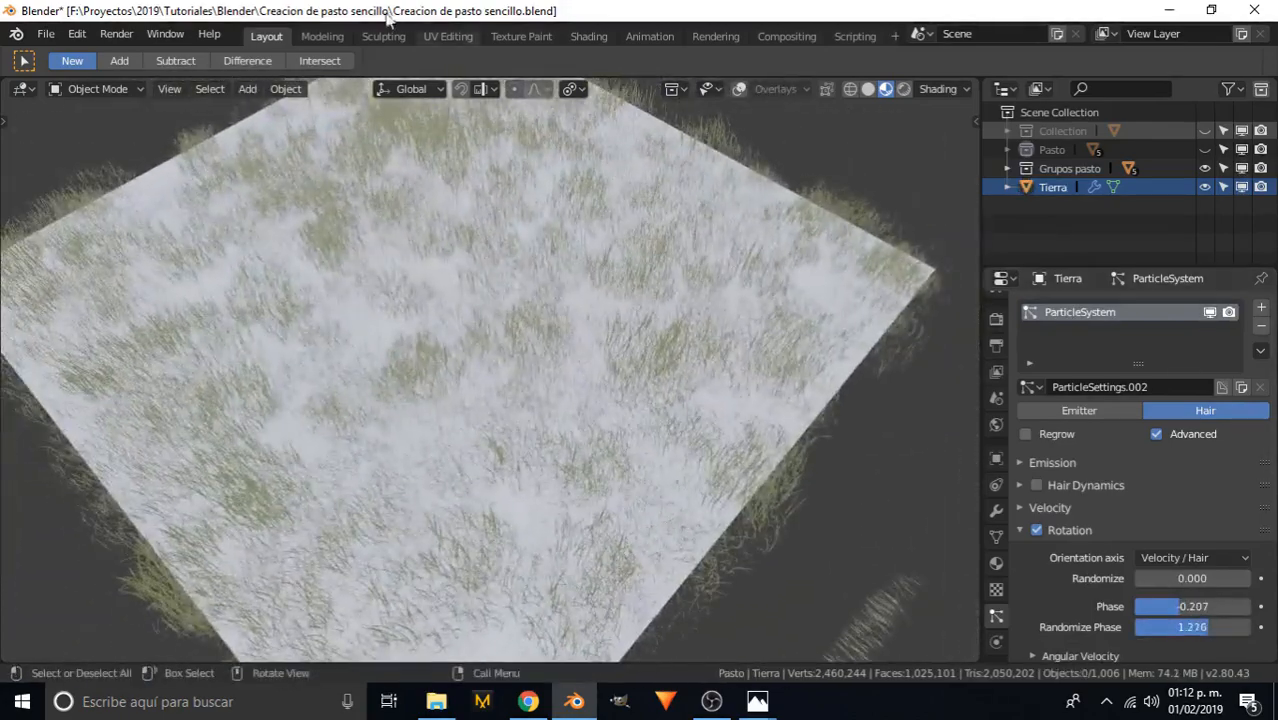
# - Create a new node-based material for Tierra in the Shading workspace and bring its Principled BSDF node into view
pyautogui.click(588, 36)
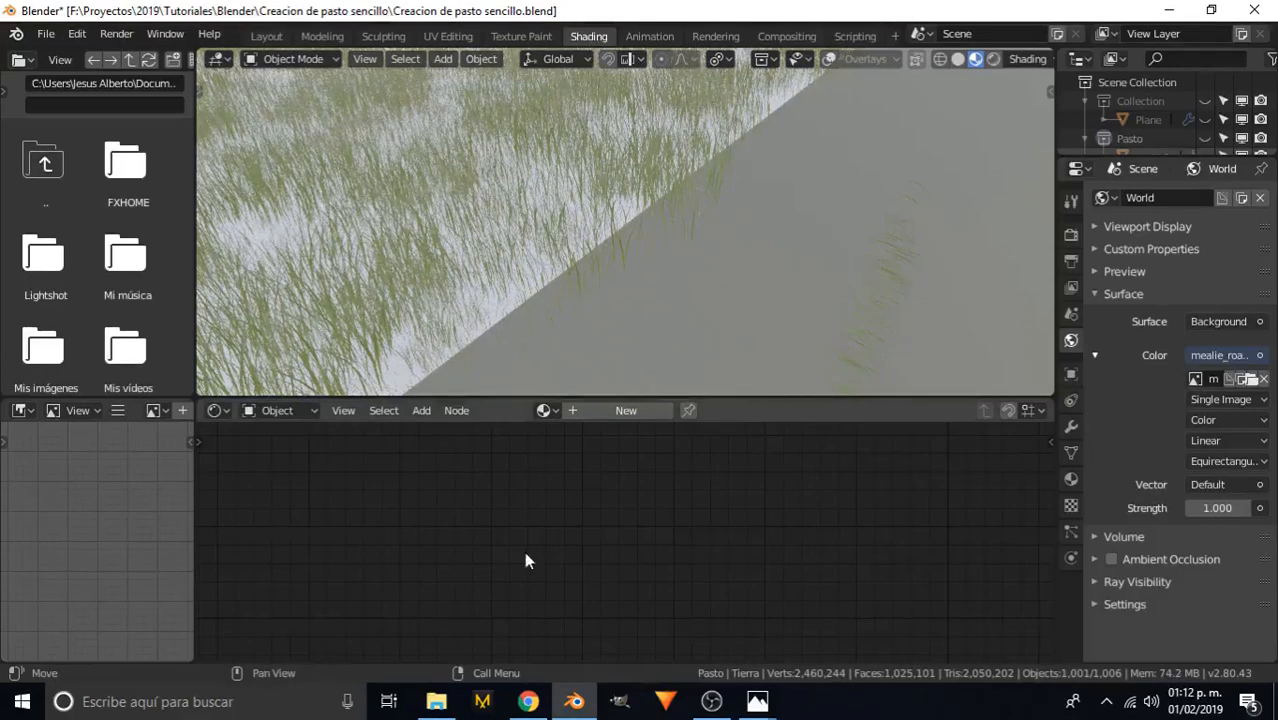
pyautogui.click(615, 408)
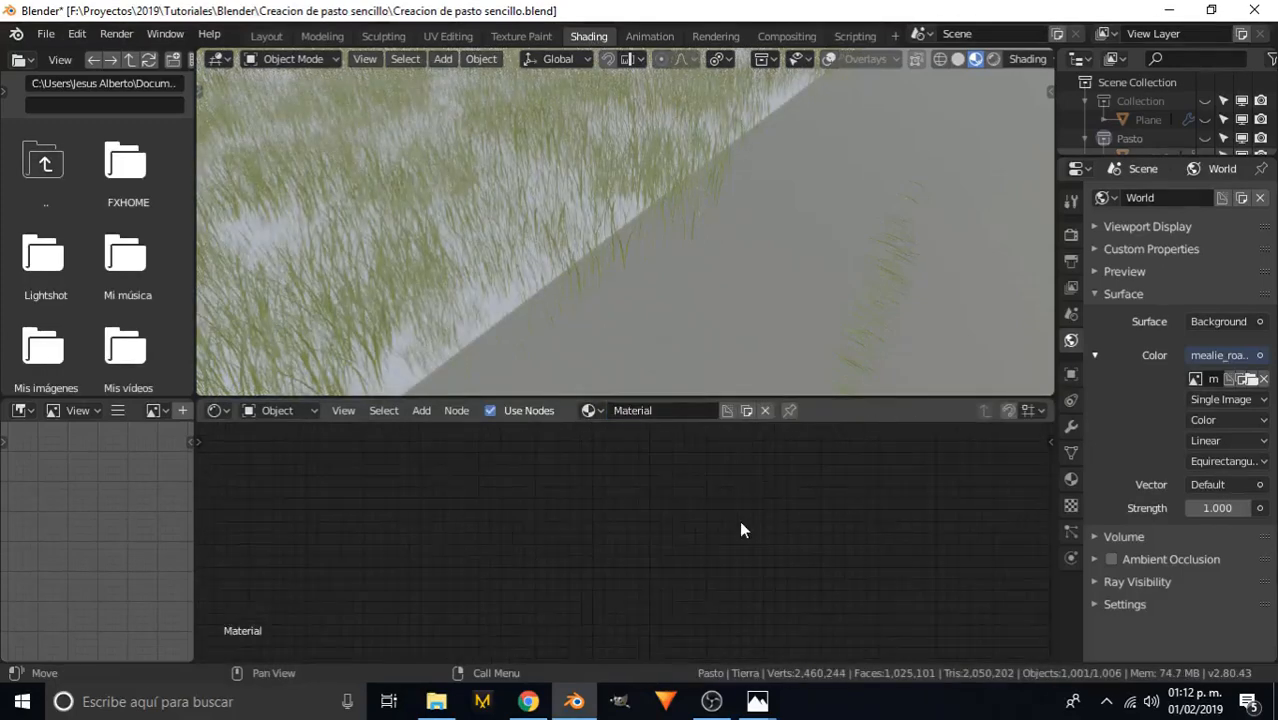
pyautogui.scroll(-8, 739, 520)
pyautogui.moveTo(873, 583); pyautogui.dragTo(571, 450, button='middle')
pyautogui.scroll(9, 588, 479)
pyautogui.moveTo(677, 445); pyautogui.dragTo(577, 535, button='middle')
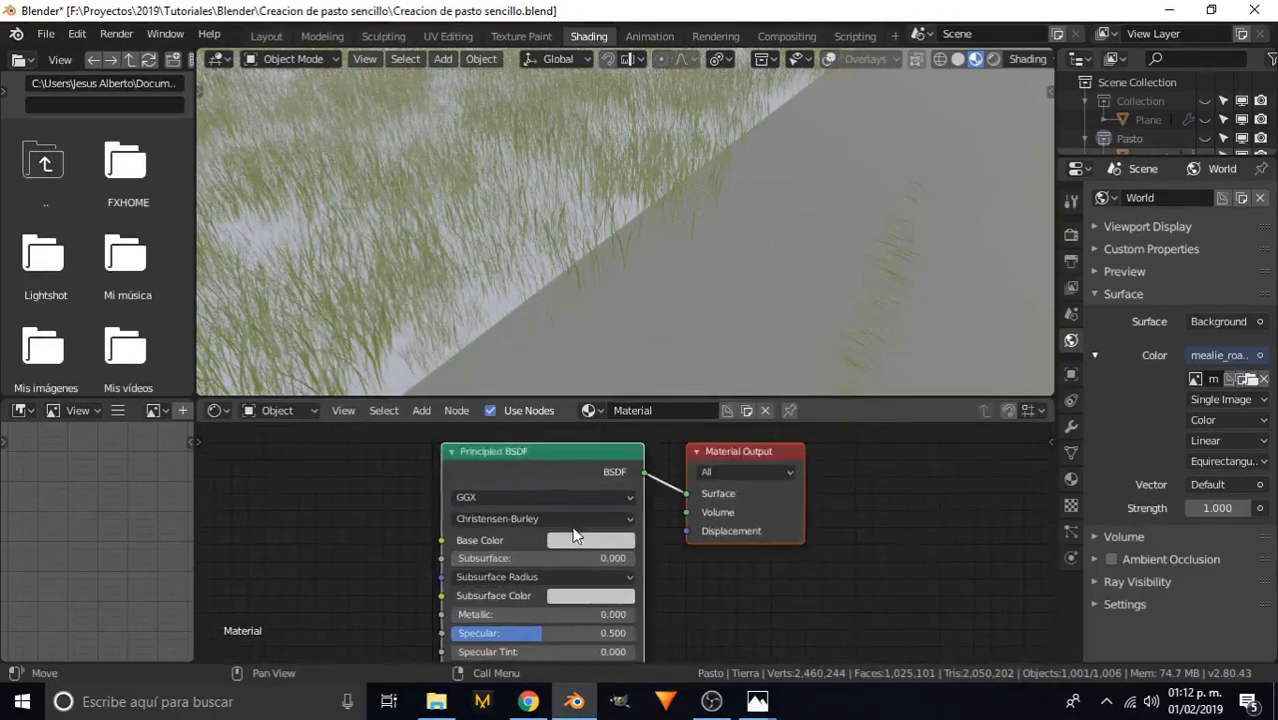
pyautogui.scroll(5, 580, 540)
# - Set the ground material's Base Color to a dark orange-brown earth tone
pyautogui.click(580, 545)
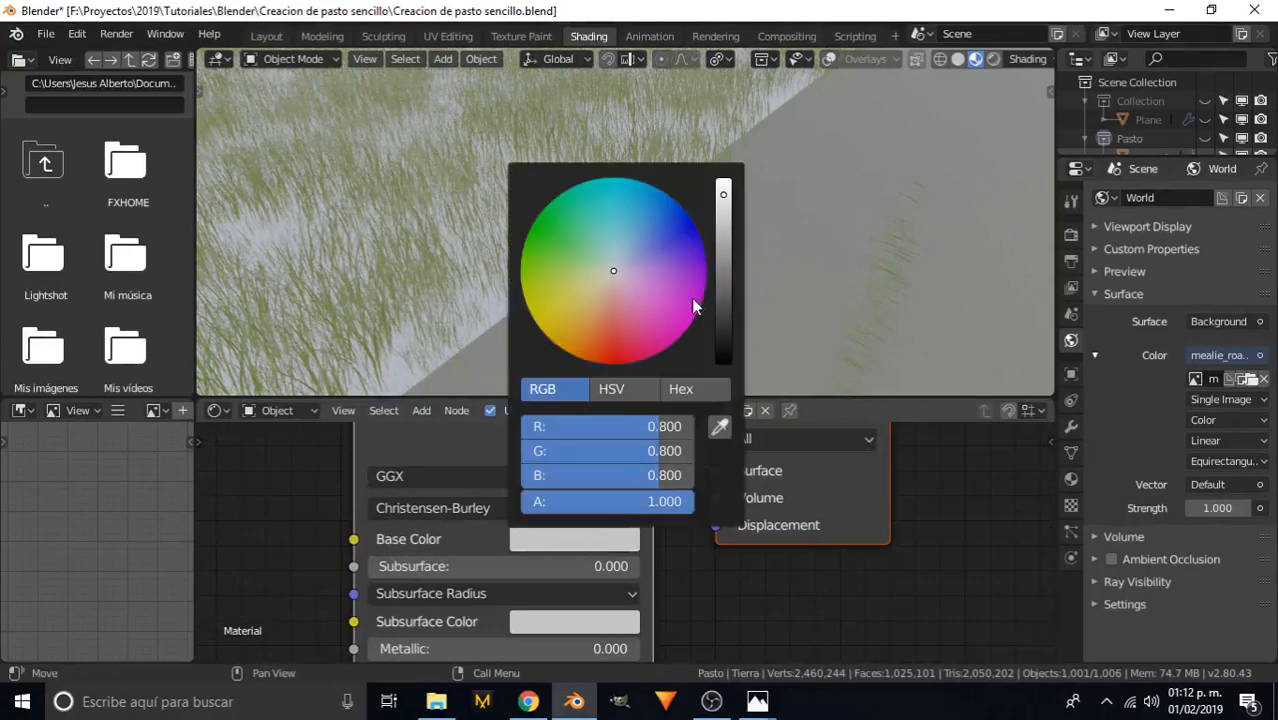
pyautogui.click(612, 389)
pyautogui.click(600, 318)
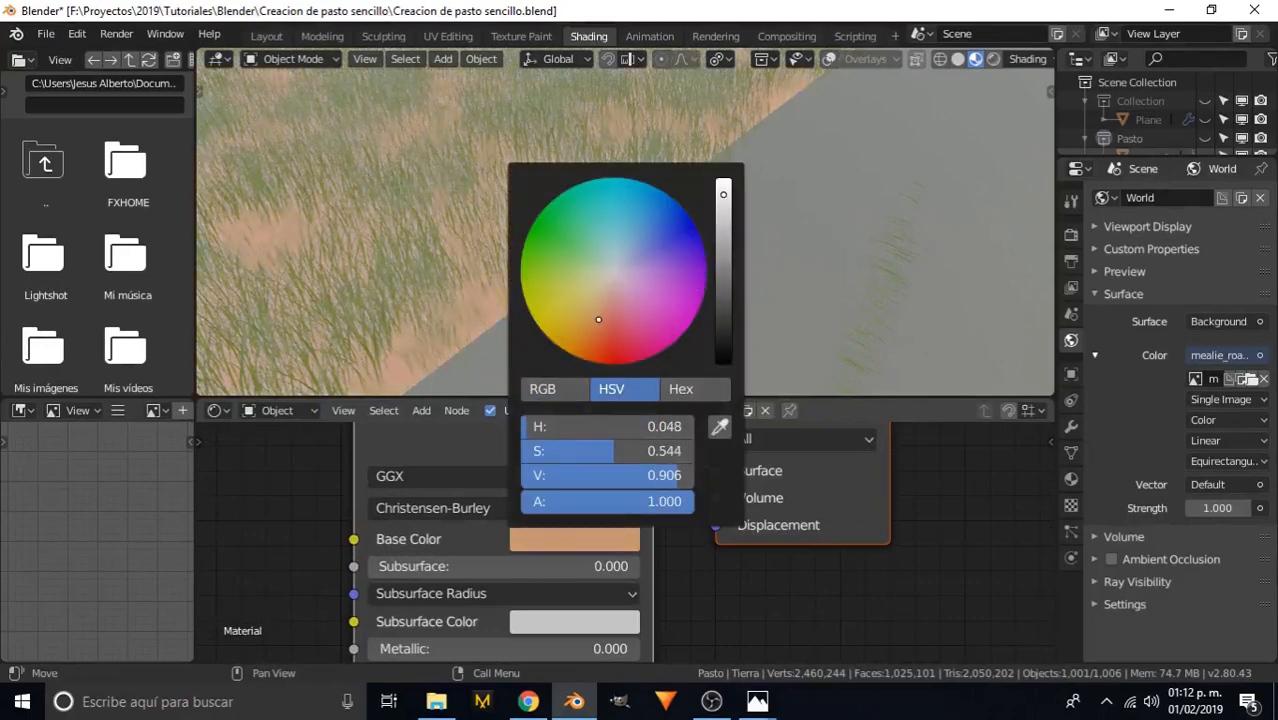
pyautogui.click(723, 296)
pyautogui.moveTo(602, 329); pyautogui.dragTo(589, 321)
# - Set the ground material's Specular to 0, and save the file back in the Layout workspace
pyautogui.scroll(-6, 546, 499)
pyautogui.scroll(4, 526, 528)
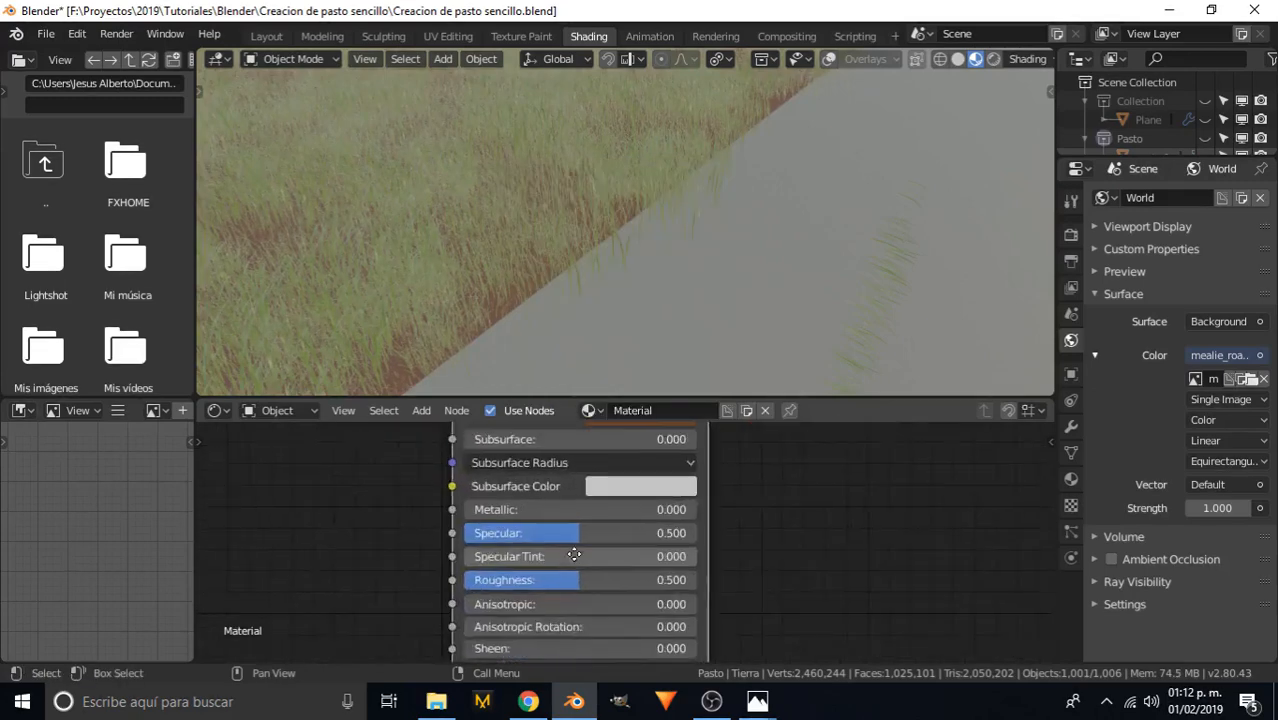
pyautogui.moveTo(661, 461); pyautogui.dragTo(465, 460)
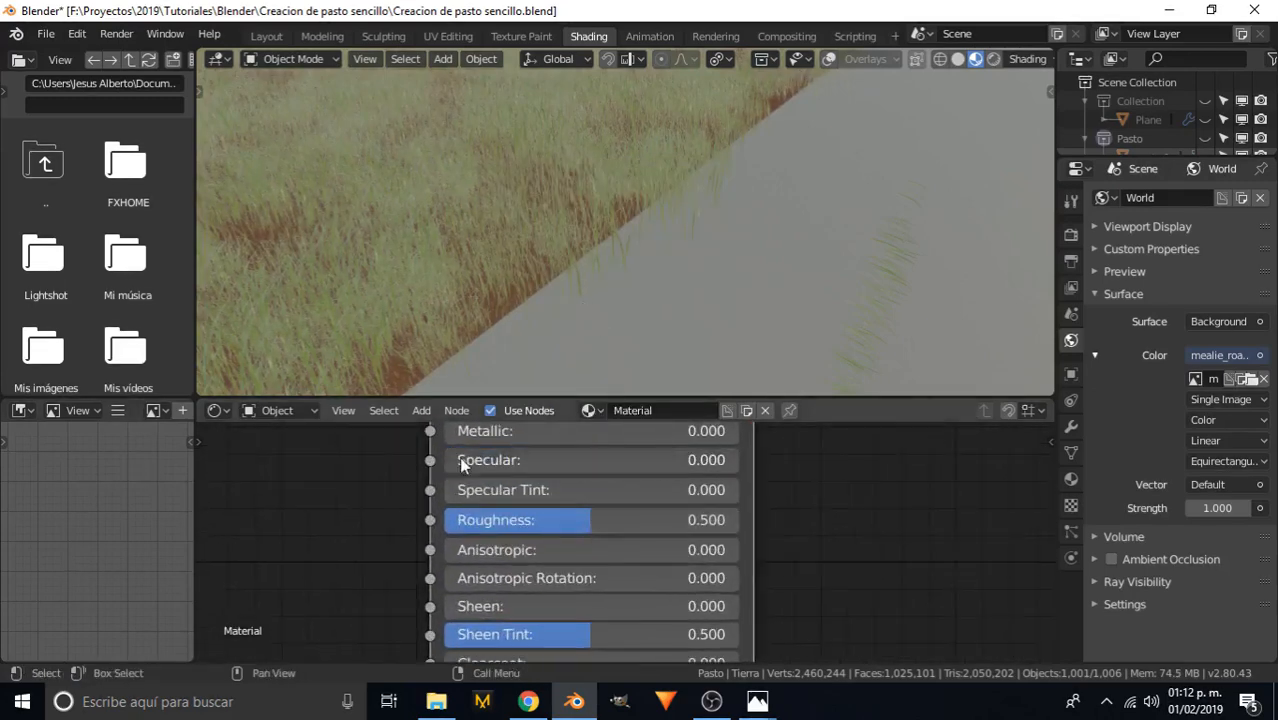
pyautogui.scroll(-4, 601, 241)
pyautogui.moveTo(601, 241); pyautogui.dragTo(381, 72, button='middle')
pyautogui.click(265, 36)
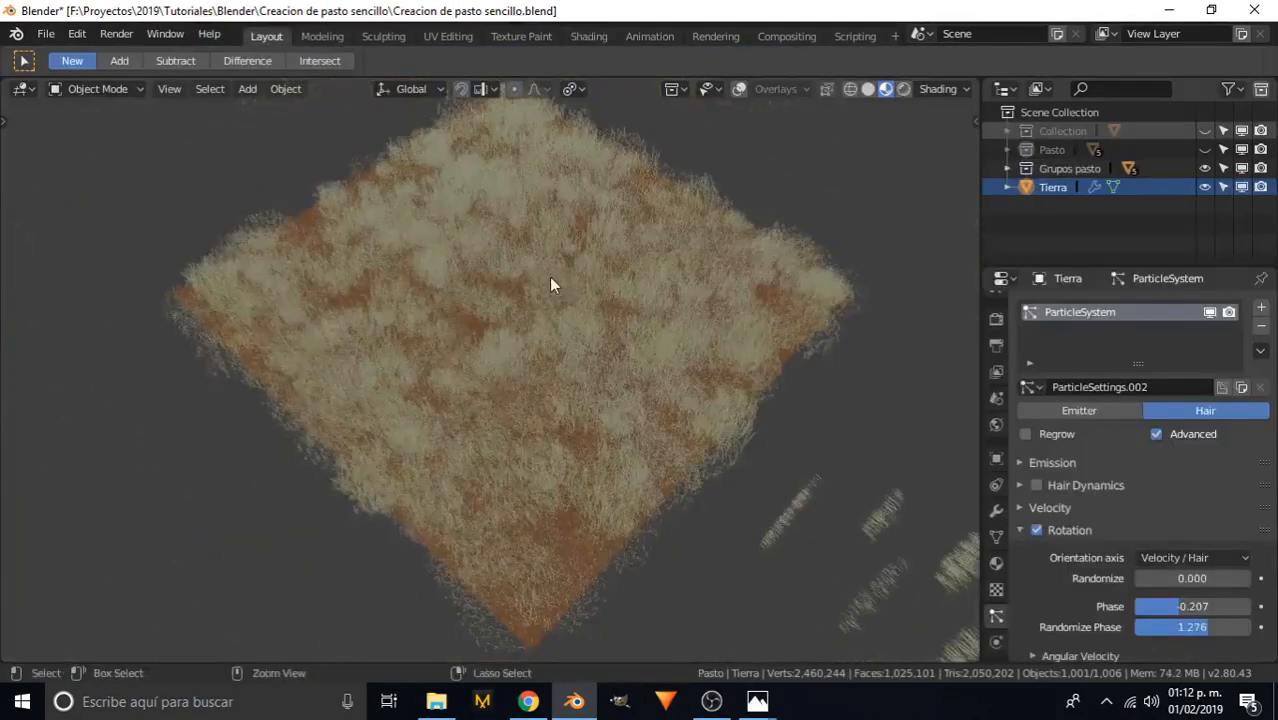
pyautogui.hotkey('ctrl', 's')
# - Switch the viewport to Rendered shading and inspect the grass over the ground from several angles
pyautogui.moveTo(549, 276); pyautogui.dragTo(679, 348, button='middle')
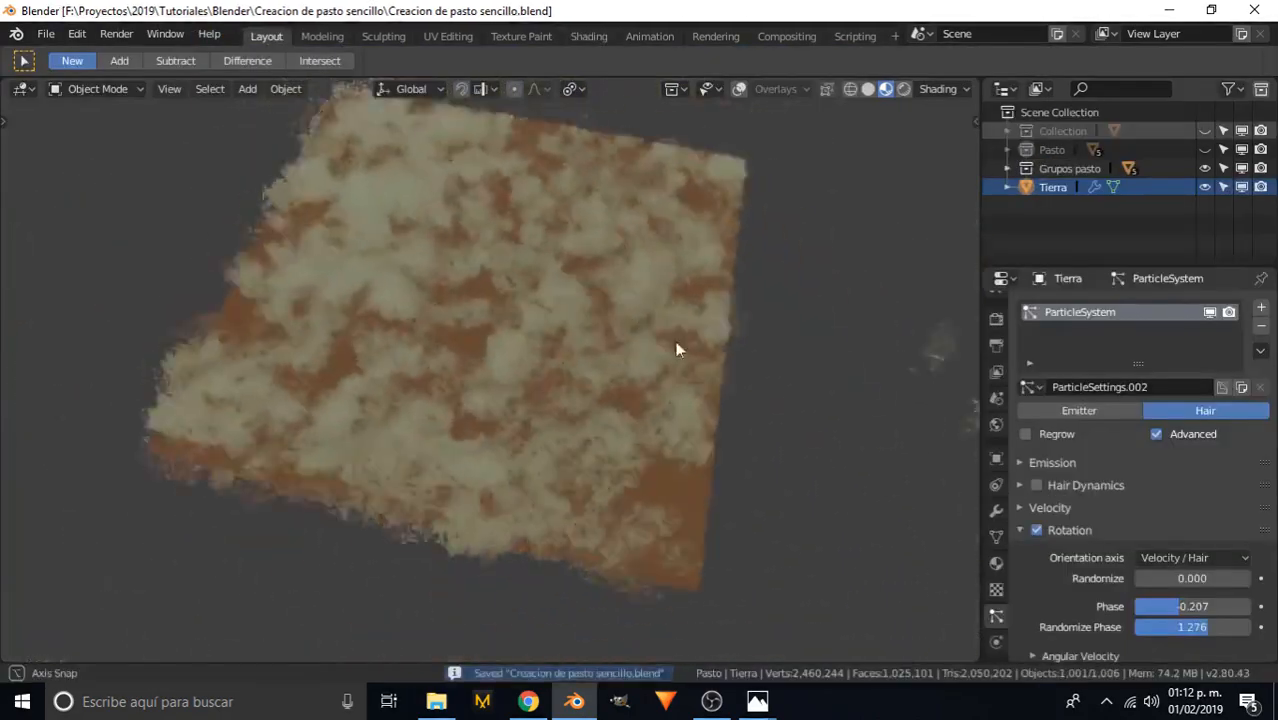
pyautogui.scroll(6, 485, 365)
pyautogui.scroll(-5, 545, 420)
pyautogui.press('z')
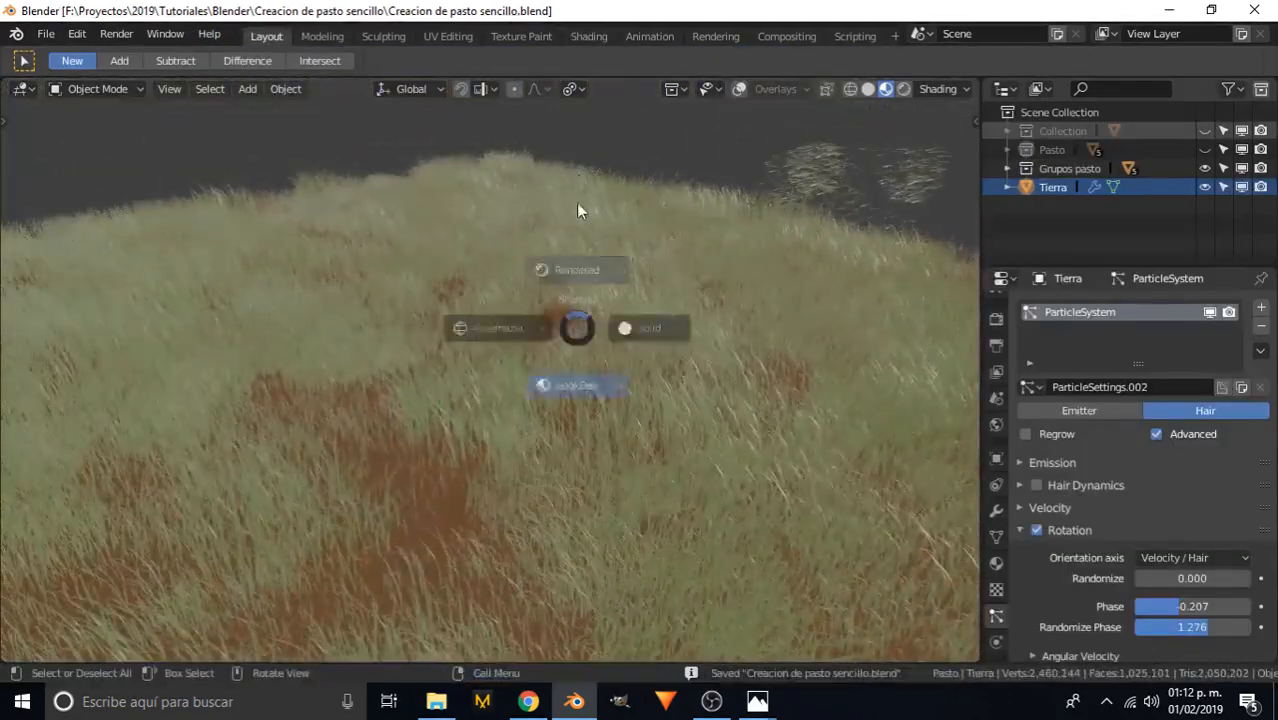
pyautogui.click(580, 210)
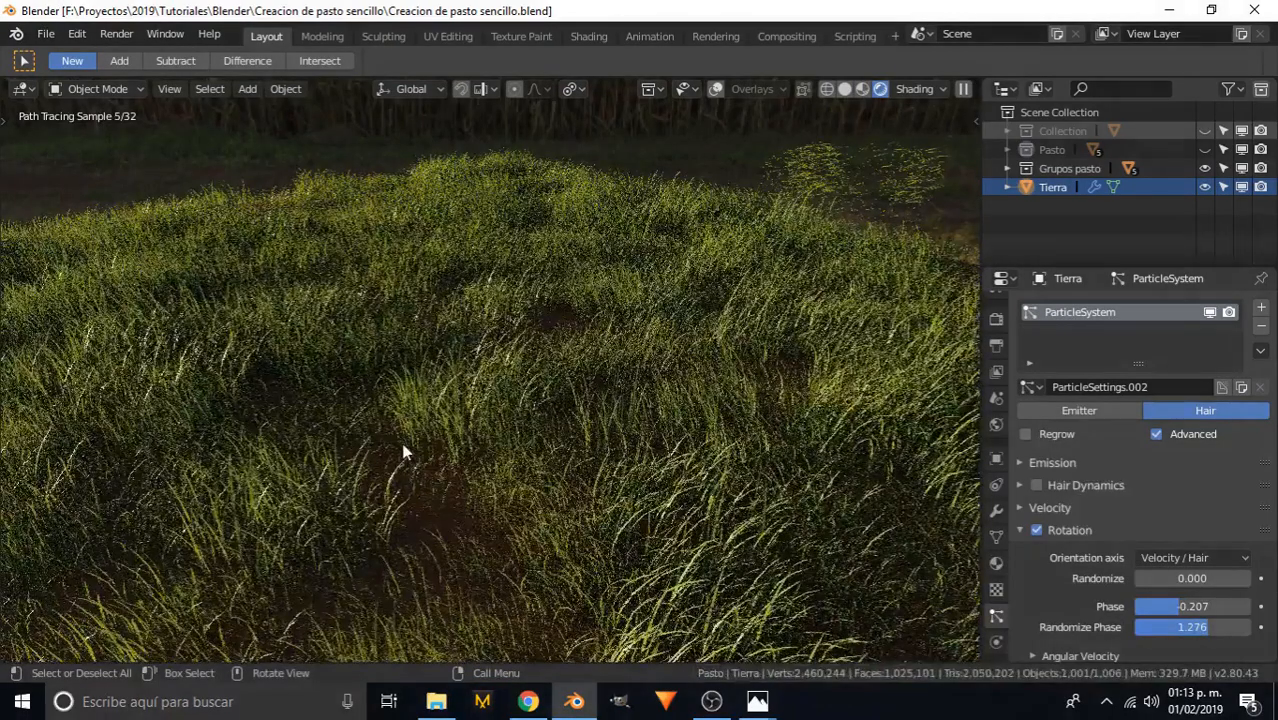
pyautogui.moveTo(388, 416)
pyautogui.mouseDown(button='middle')
pyautogui.moveTo(638, 412)
pyautogui.moveTo(683, 382)
pyautogui.mouseUp(button='middle')
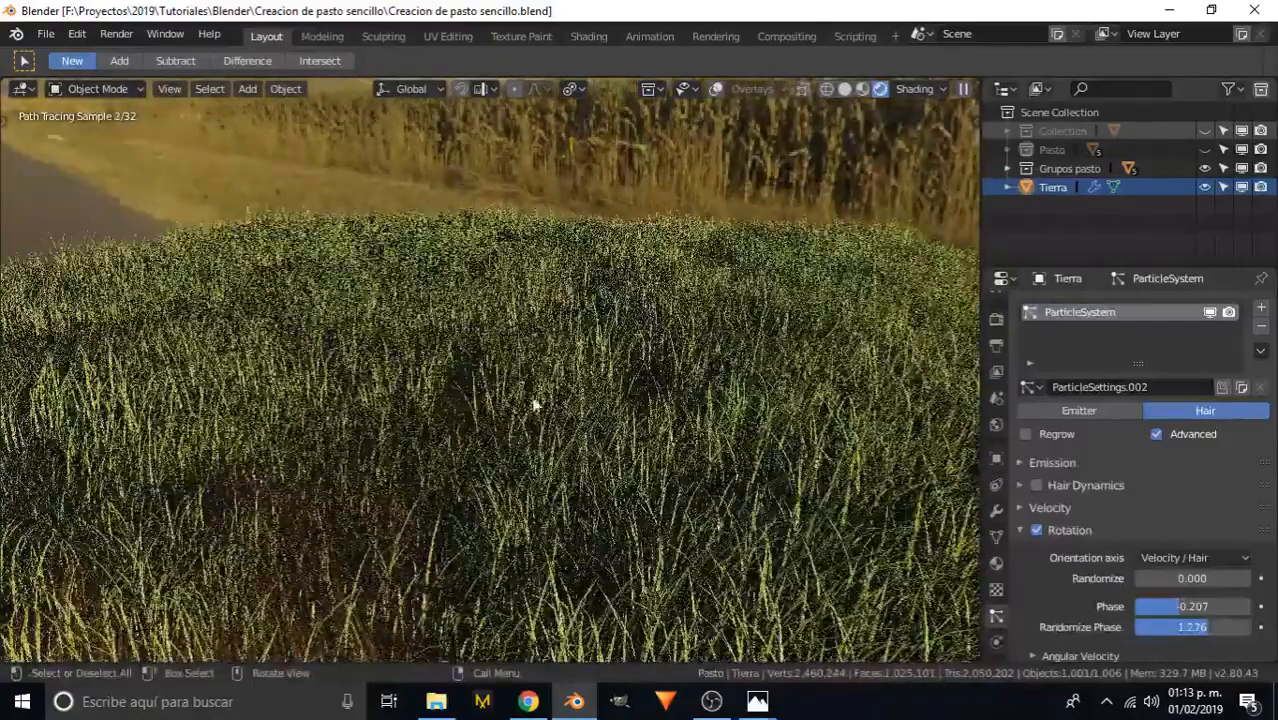
pyautogui.moveTo(535, 405)
pyautogui.mouseDown(button='middle')
pyautogui.moveTo(568, 405)
pyautogui.moveTo(562, 345)
pyautogui.moveTo(582, 360)
pyautogui.mouseUp(button='middle')
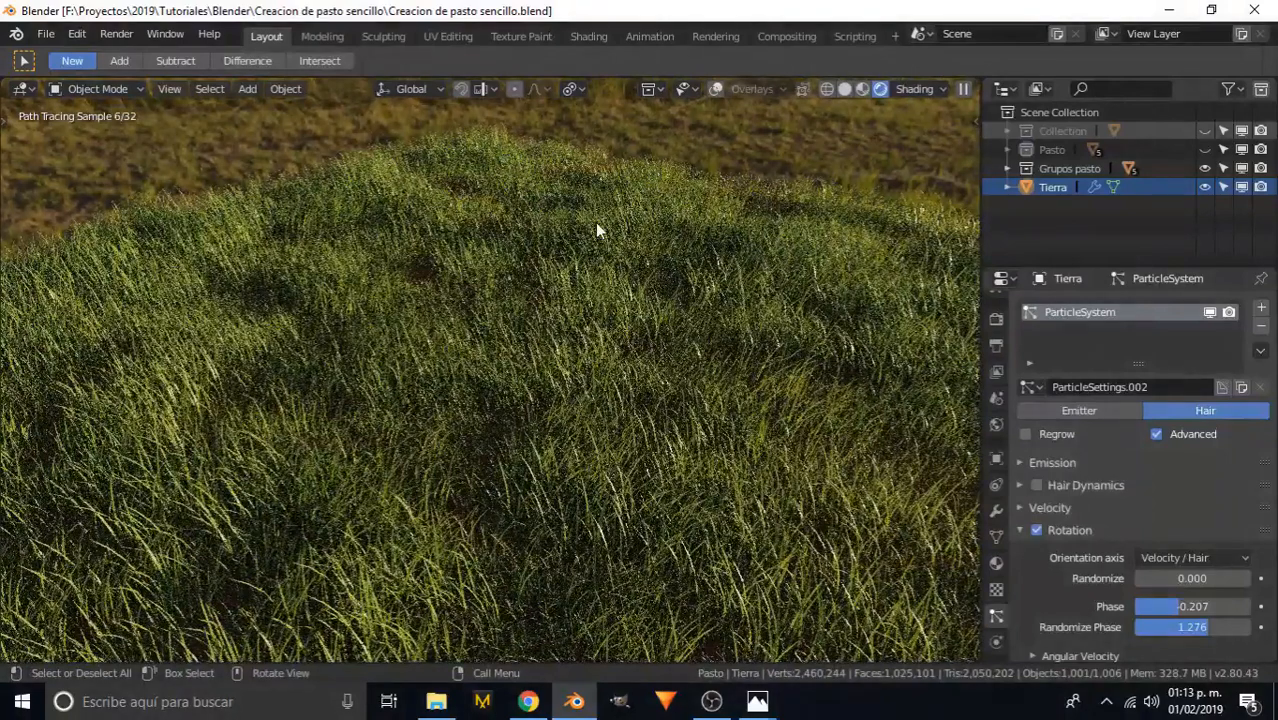
pyautogui.scroll(-2, 541, 485)
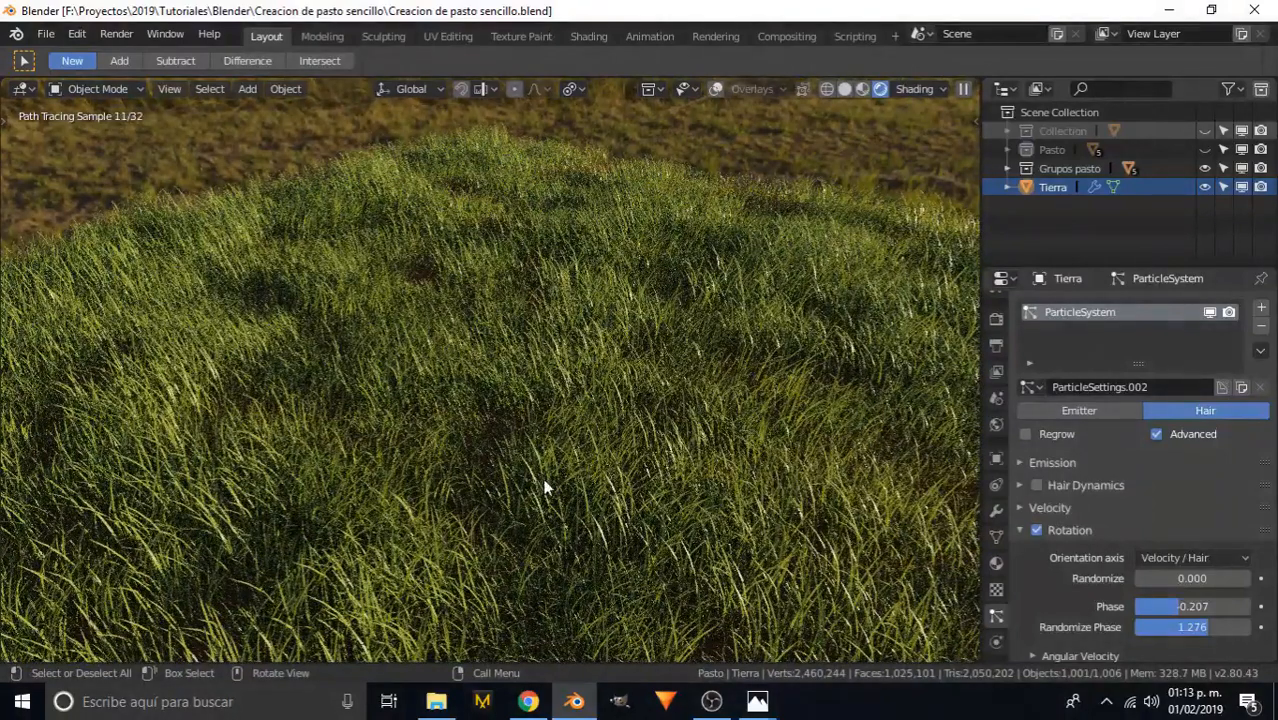
# - Return the viewport to LookDev shading and inspect the grass coverage from a low angle
pyautogui.press('z')
pyautogui.scroll(-5, 581, 353)
pyautogui.moveTo(655, 311); pyautogui.dragTo(344, 302, button='middle')
pyautogui.scroll(4, 490, 355)
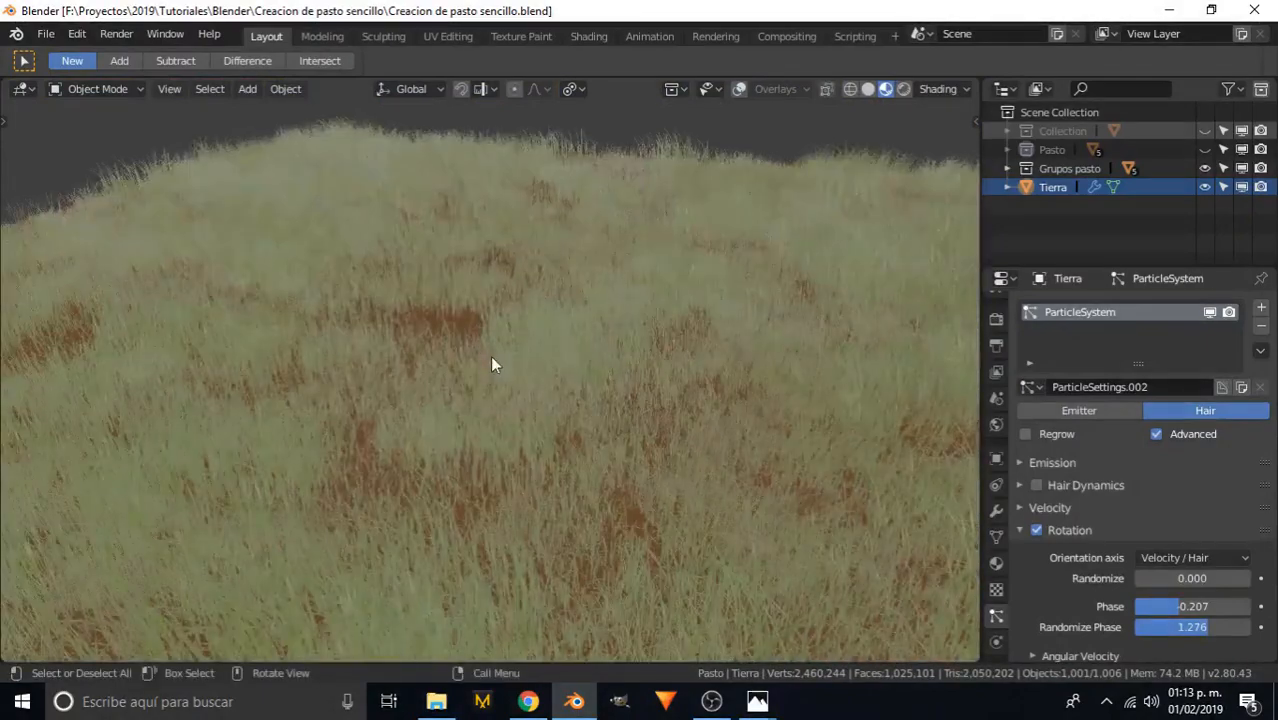
pyautogui.moveTo(520, 371); pyautogui.dragTo(587, 427, button='middle')
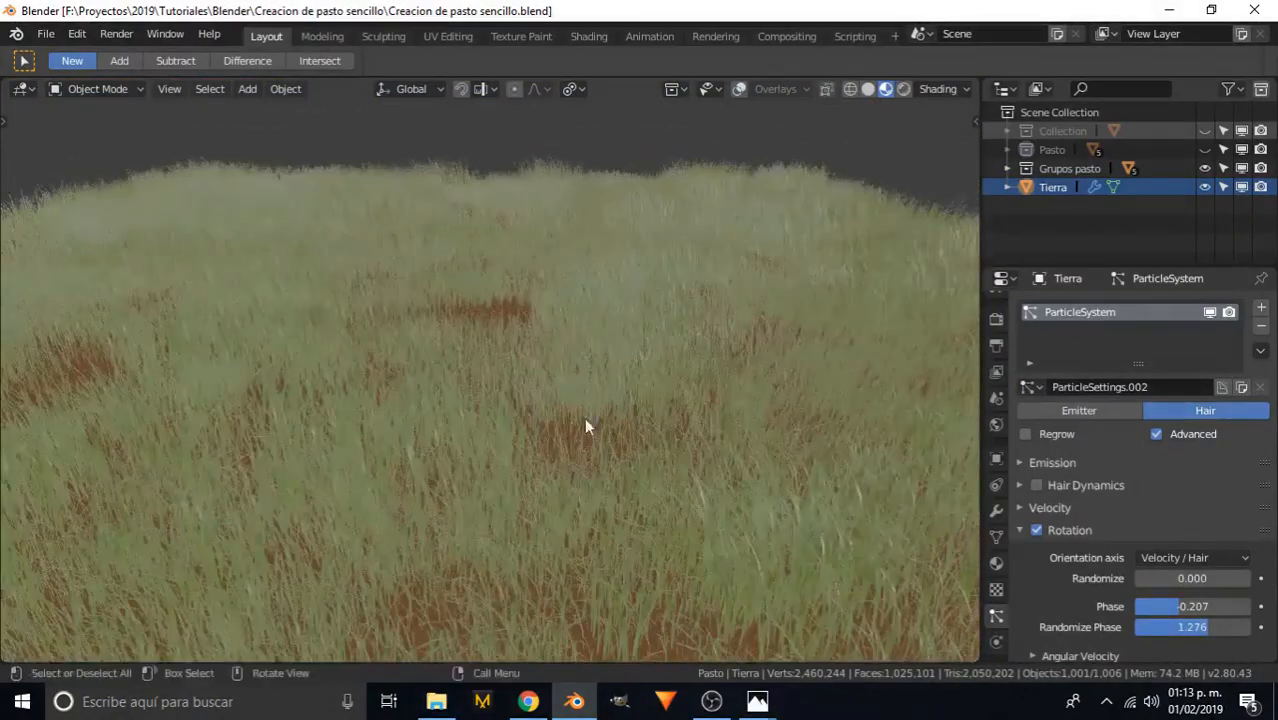
# - Set the particle rotation's Randomize Phase to 1.9
pyautogui.scroll(-1, 1098, 542)
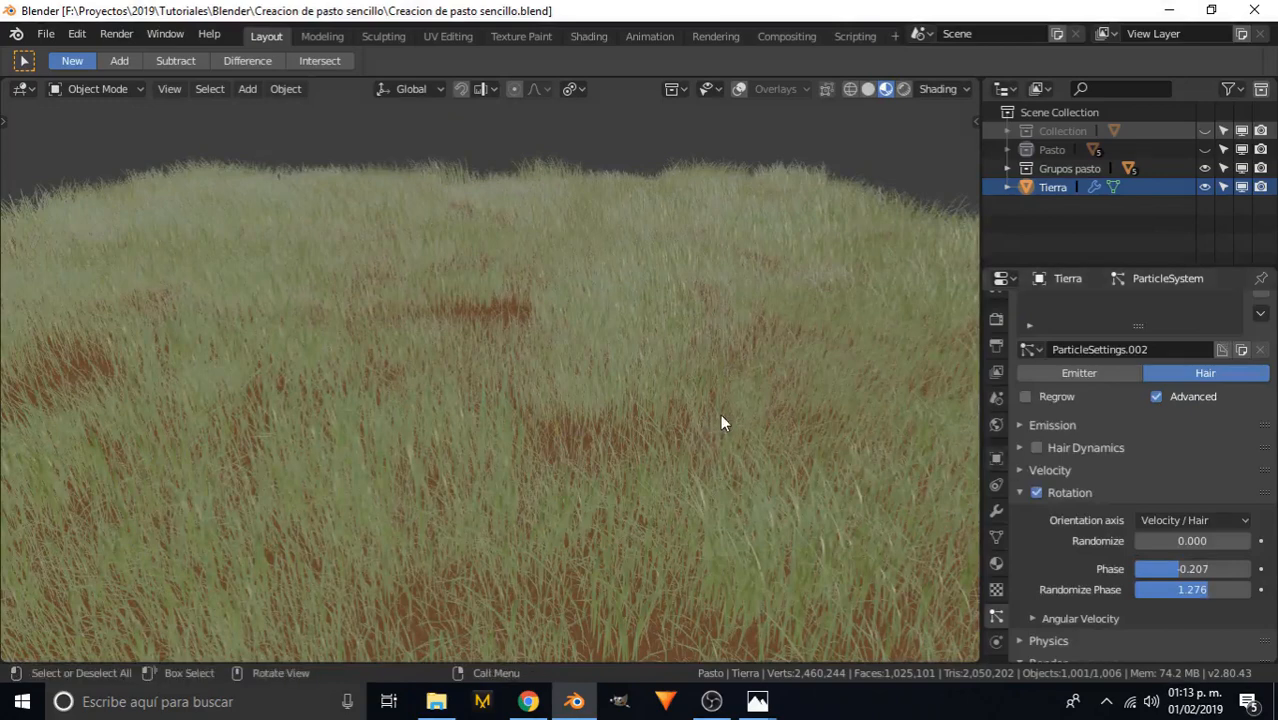
pyautogui.click(1195, 589)
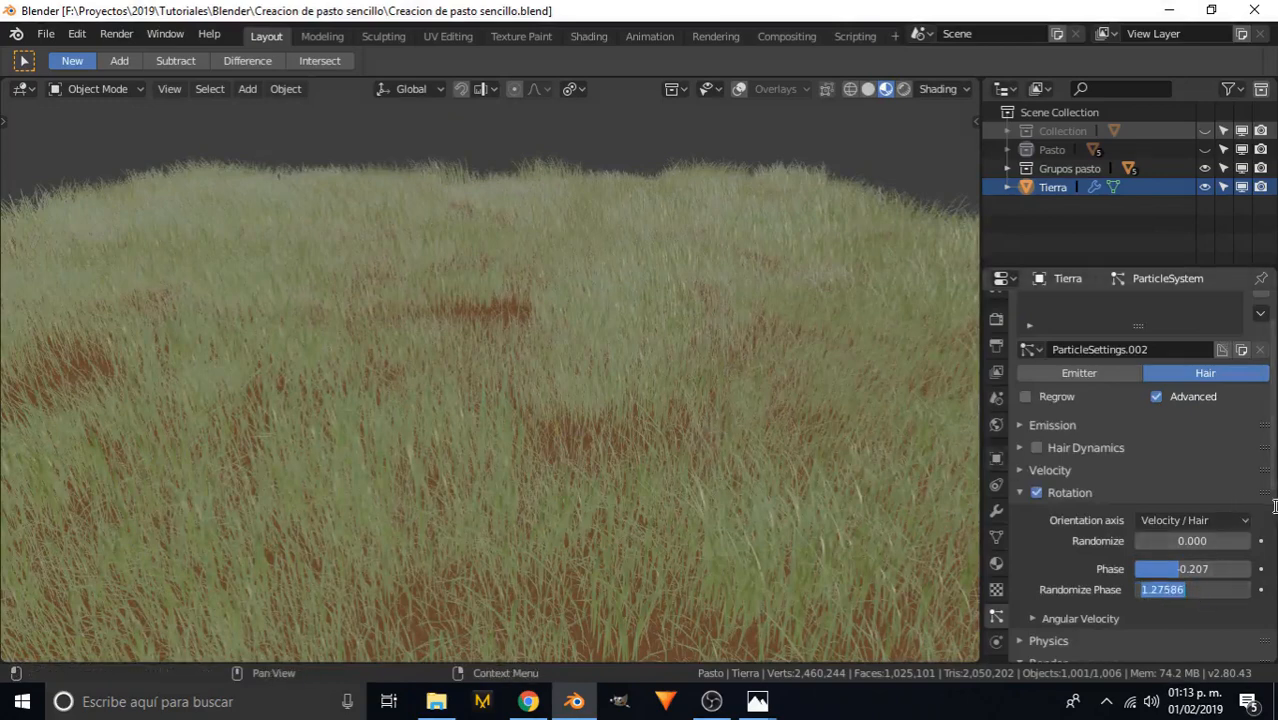
pyautogui.click(1071, 499)
pyautogui.click(1069, 499)
pyautogui.click(1069, 499)
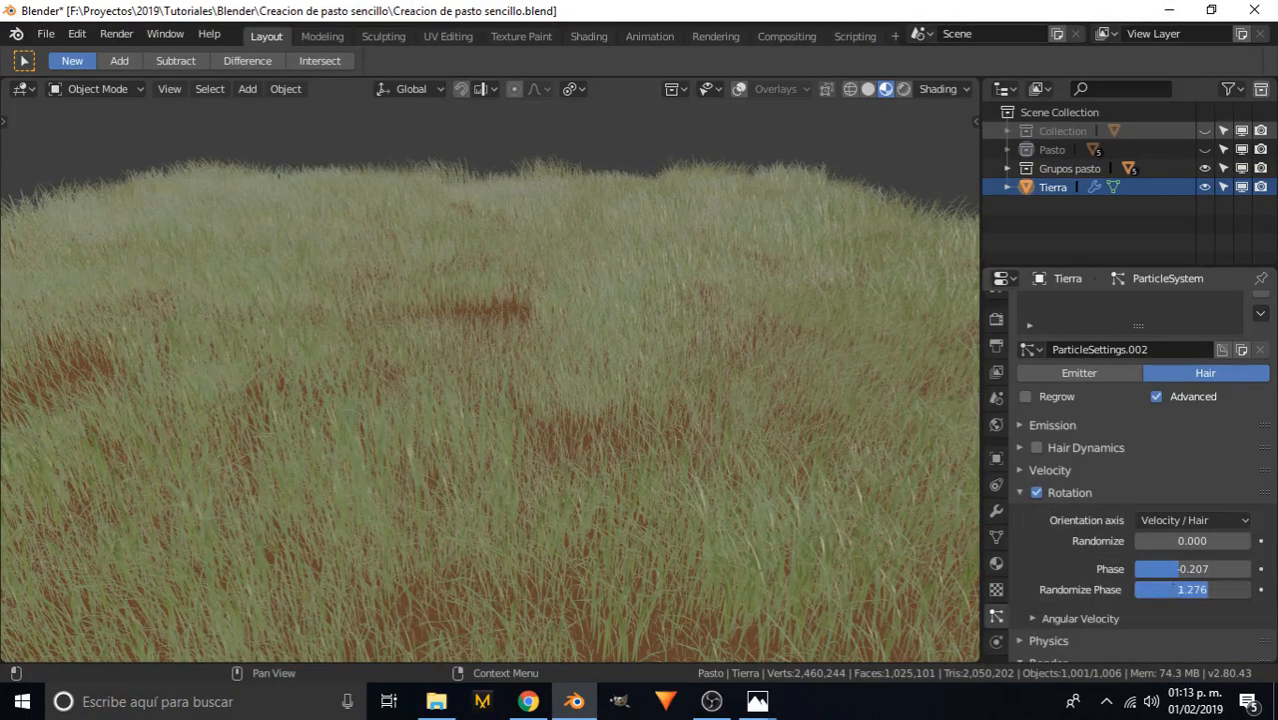
pyautogui.click(1174, 589)
pyautogui.write('1.')
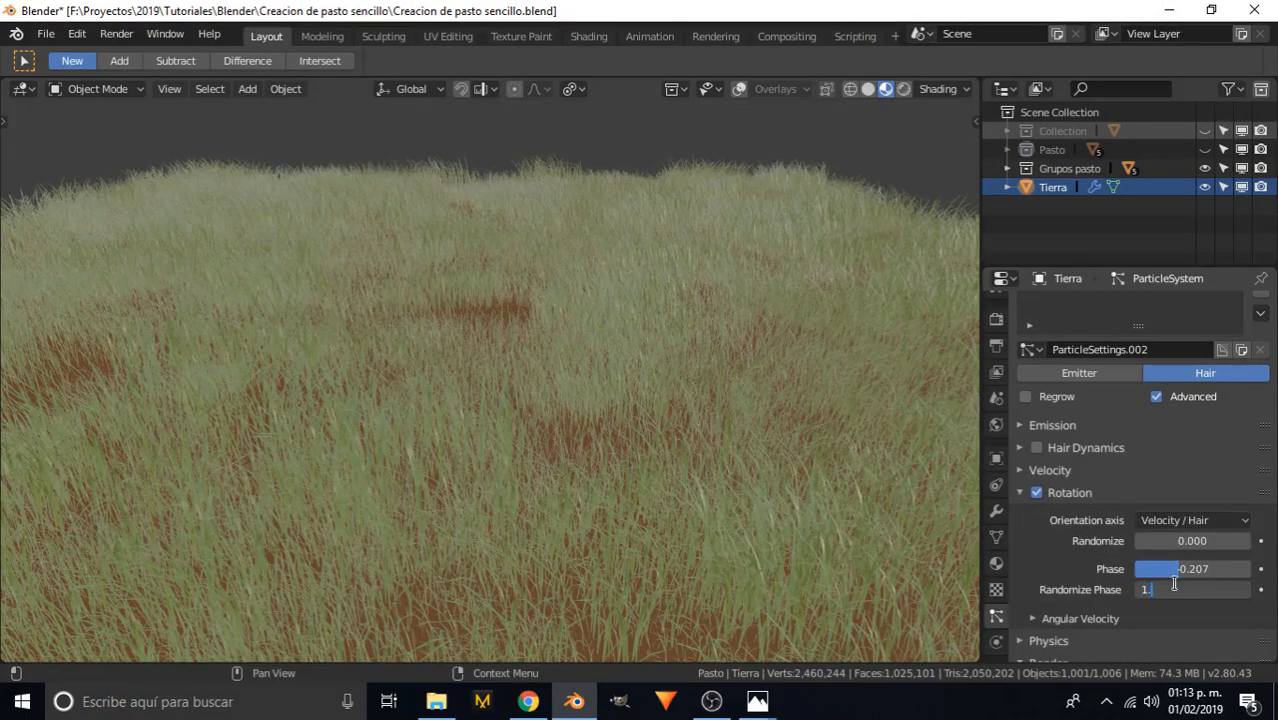
pyautogui.write('9')
pyautogui.press('Return')
pyautogui.click(1068, 495)
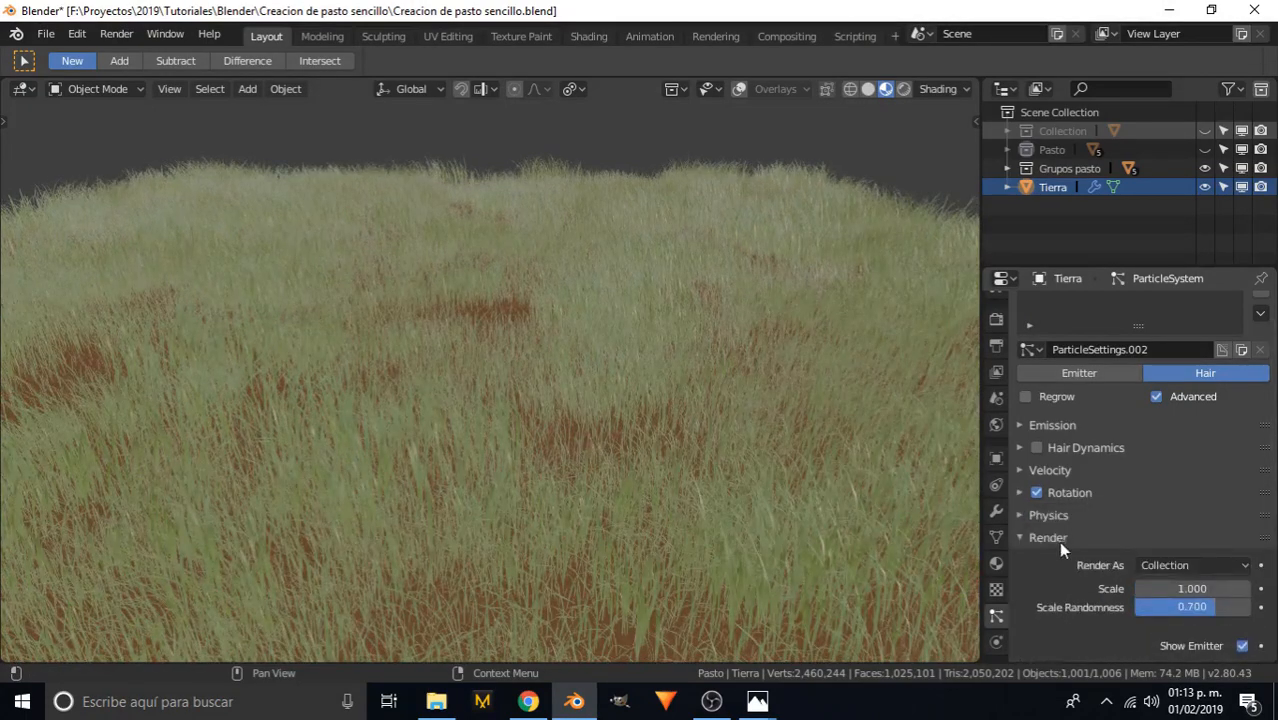
# - Set the grass instances' Scale Randomness to 0.4 and save the file
pyautogui.click(1174, 607)
pyautogui.write('.4')
pyautogui.press('Return')
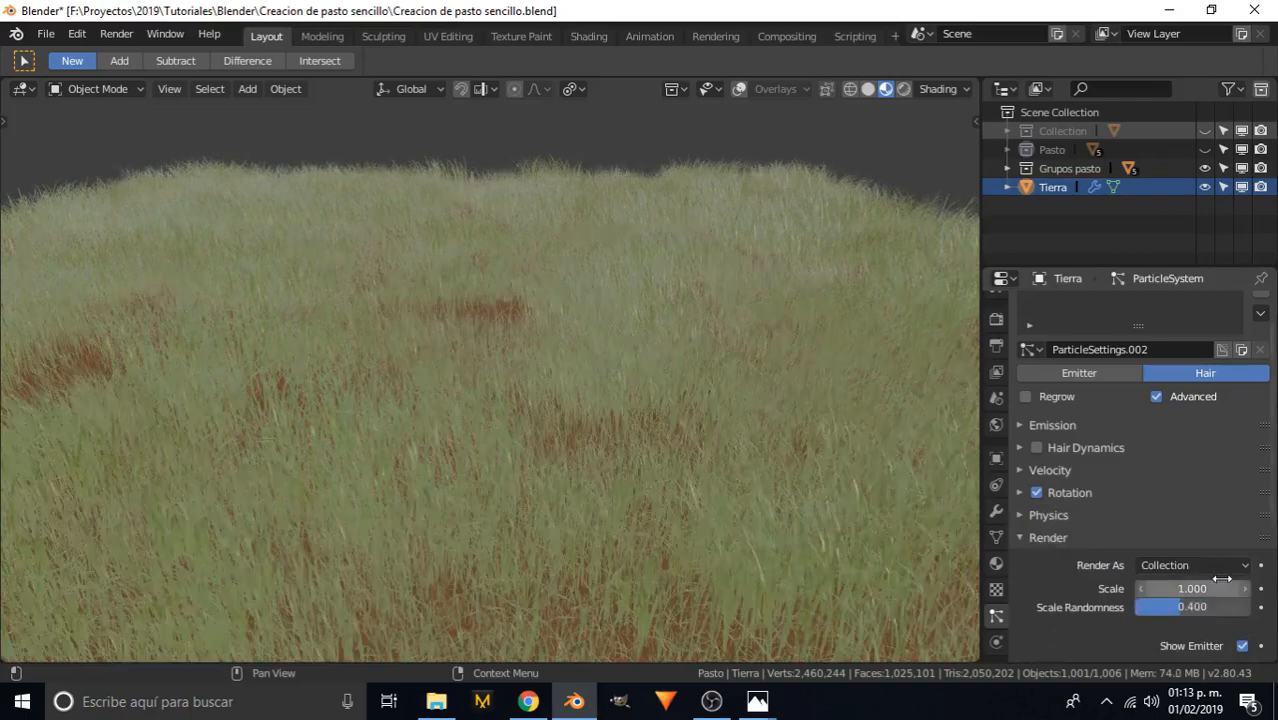
pyautogui.scroll(-3, 724, 303)
pyautogui.hotkey('ctrl', 's')
pyautogui.scroll(1, 1121, 457)
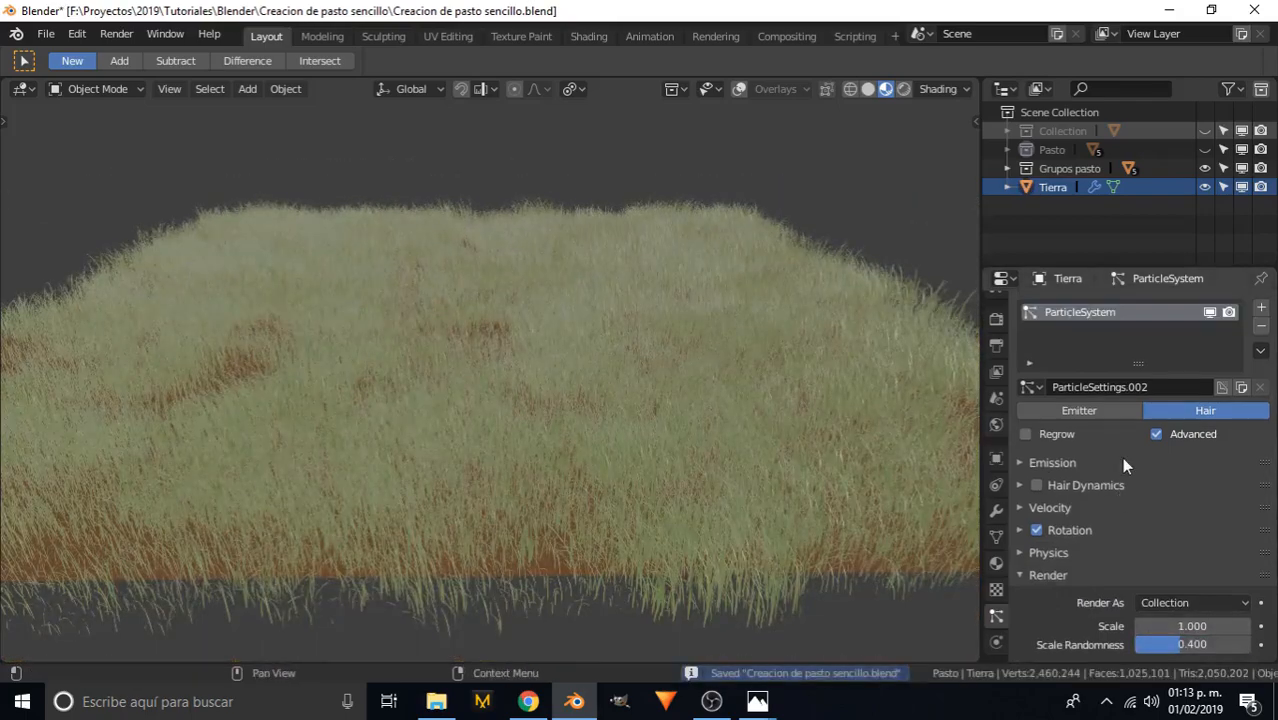
# - Set Tierra's particle emission number to 1500 and check the grass coverage
pyautogui.click(1052, 462)
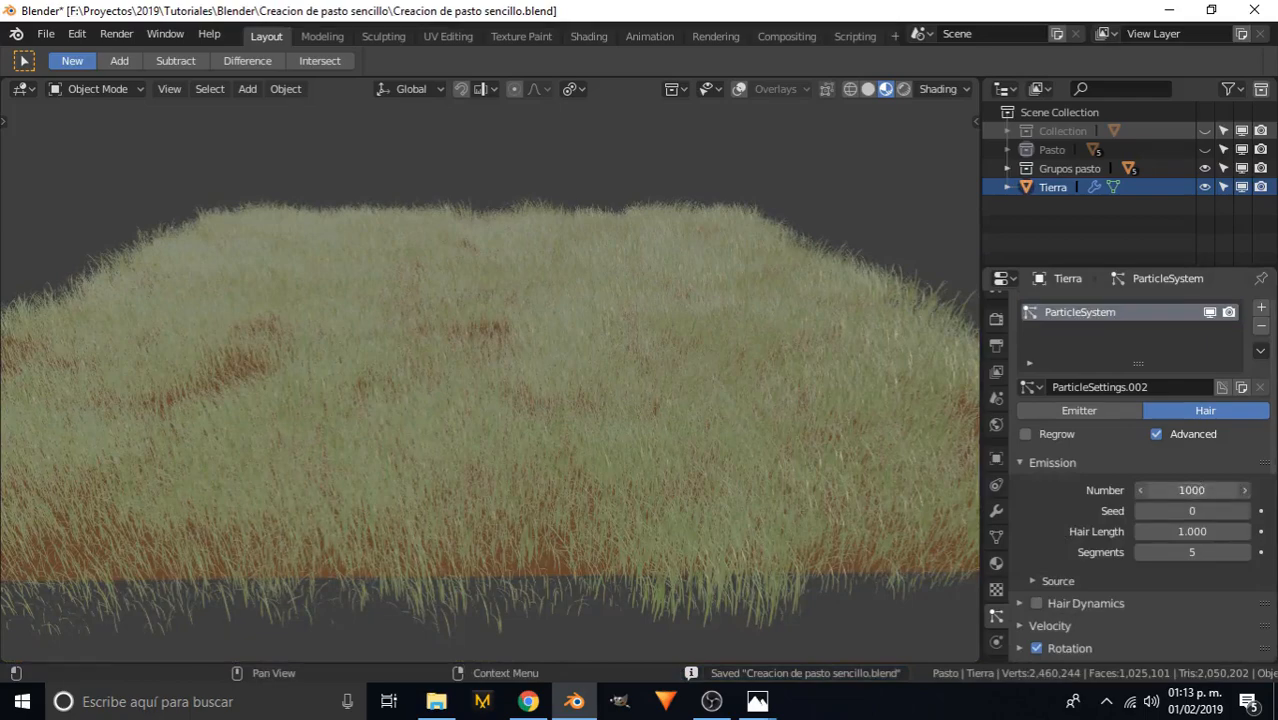
pyautogui.doubleClick(1191, 490)
pyautogui.write('1500')
pyautogui.press('Return')
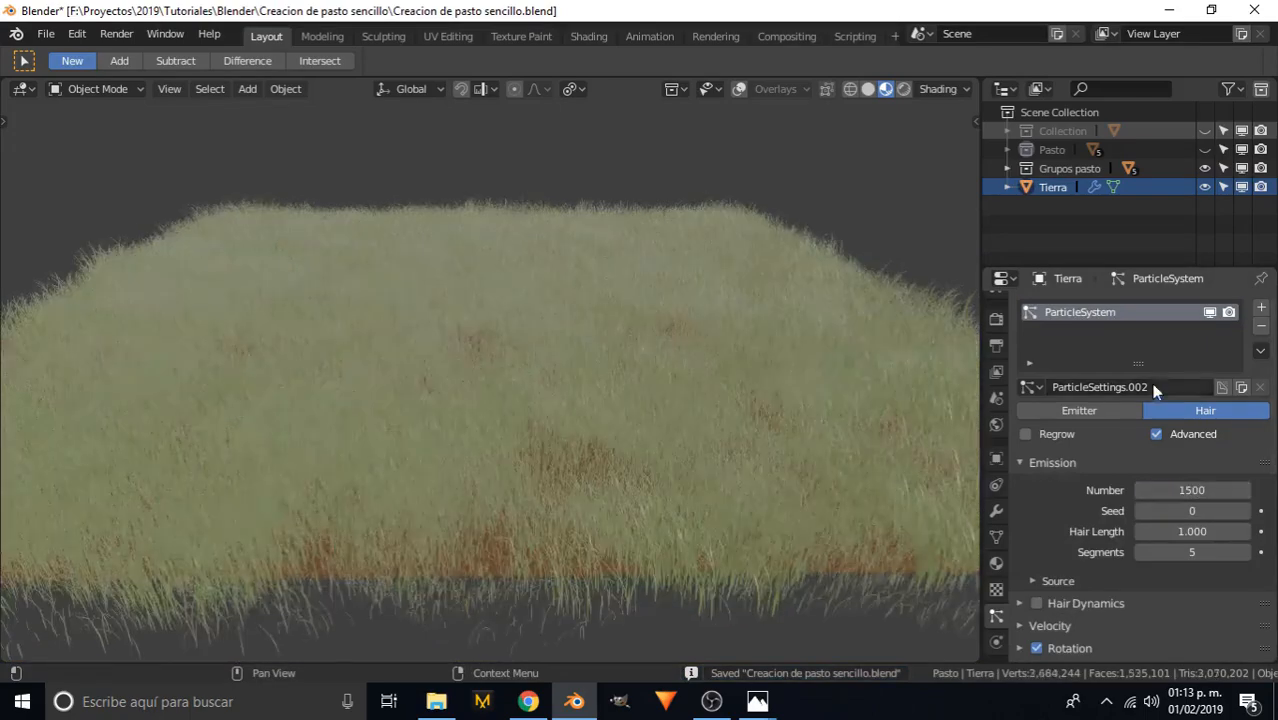
pyautogui.moveTo(590, 295); pyautogui.dragTo(650, 360, button='middle')
pyautogui.scroll(-5, 494, 265)
pyautogui.scroll(-4, 615, 341)
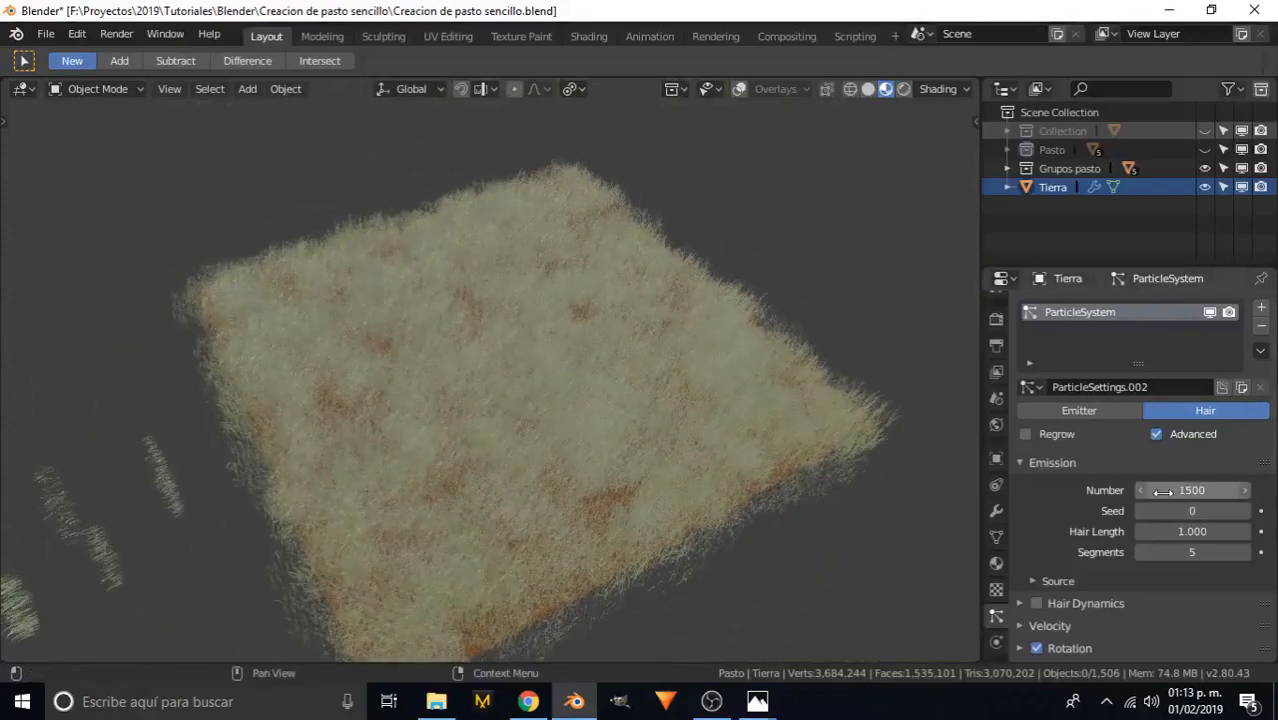
# - Try denser grass by raising the particle emission number to 2500, and inspect it from a low angle
pyautogui.moveTo(551, 408); pyautogui.dragTo(620, 340, button='middle')
pyautogui.scroll(6, 508, 327)
pyautogui.moveTo(1213, 487); pyautogui.dragTo(1240, 490)
pyautogui.click(1150, 490)
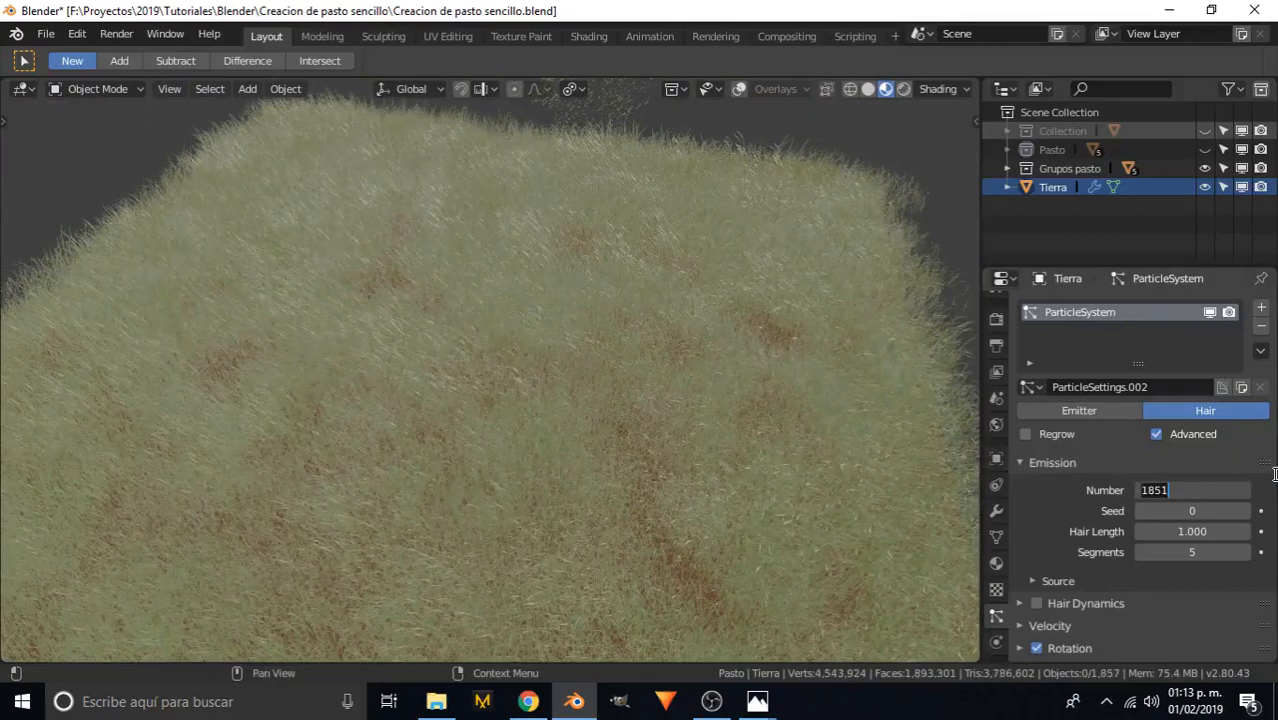
pyautogui.write('2500')
pyautogui.press('Return')
pyautogui.moveTo(766, 257); pyautogui.dragTo(482, 277, button='middle')
# - Set the particle emission number back to 1500
pyautogui.click(1192, 490)
pyautogui.write('1500')
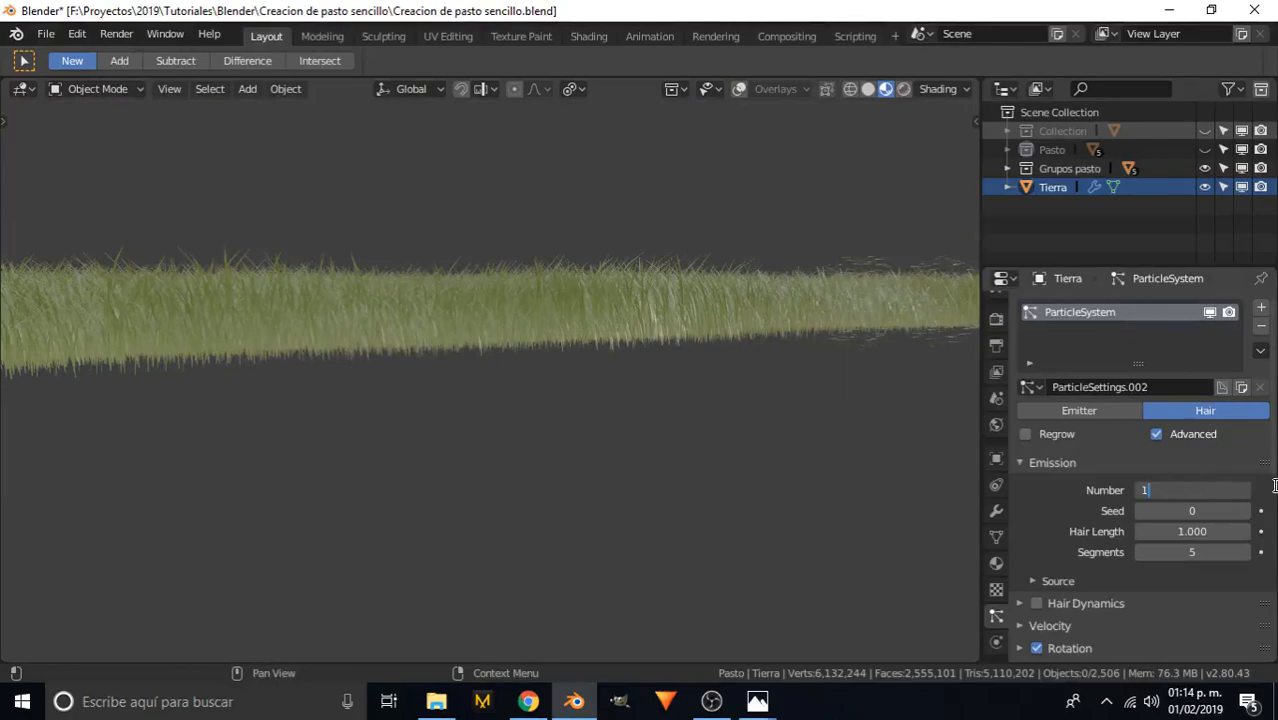
pyautogui.press('Return')
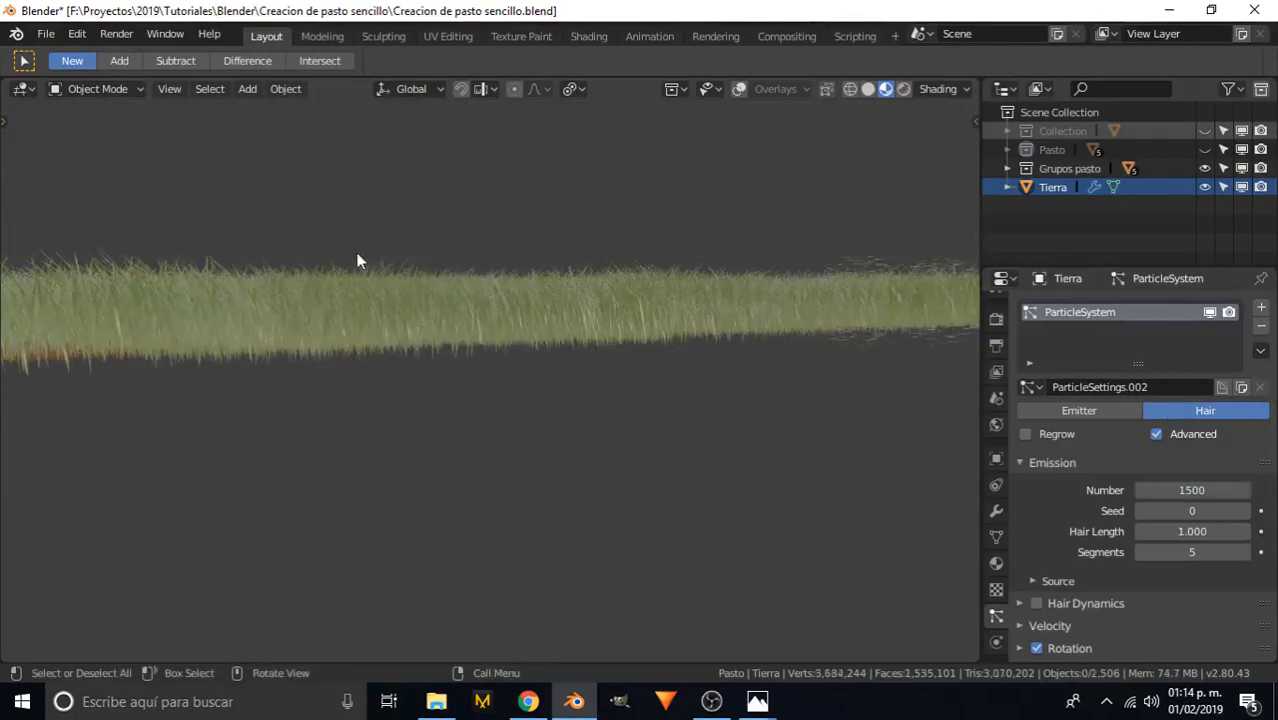
# - Save the file and set the World background Strength to 1.5
pyautogui.moveTo(357, 257); pyautogui.dragTo(495, 340, button='middle')
pyautogui.hotkey('ctrl', 's')
pyautogui.click(996, 424)
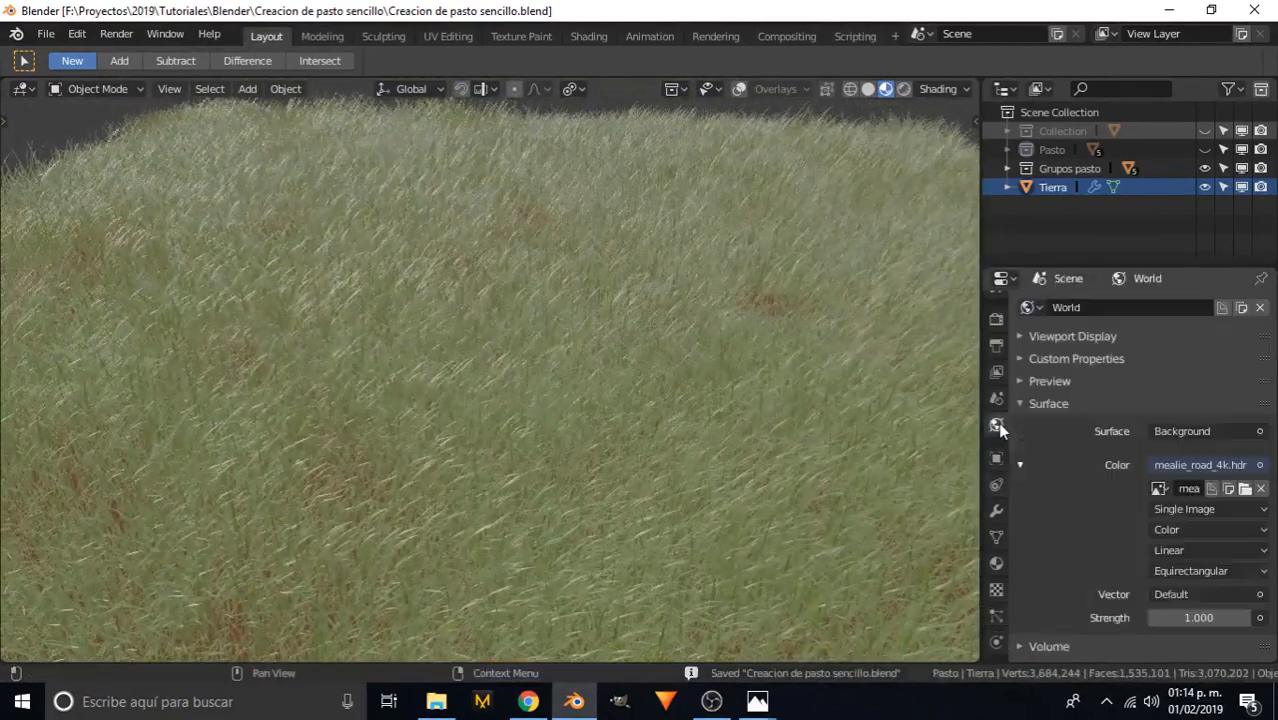
pyautogui.scroll(-1, 1150, 580)
pyautogui.click(1200, 580)
pyautogui.write('1.5')
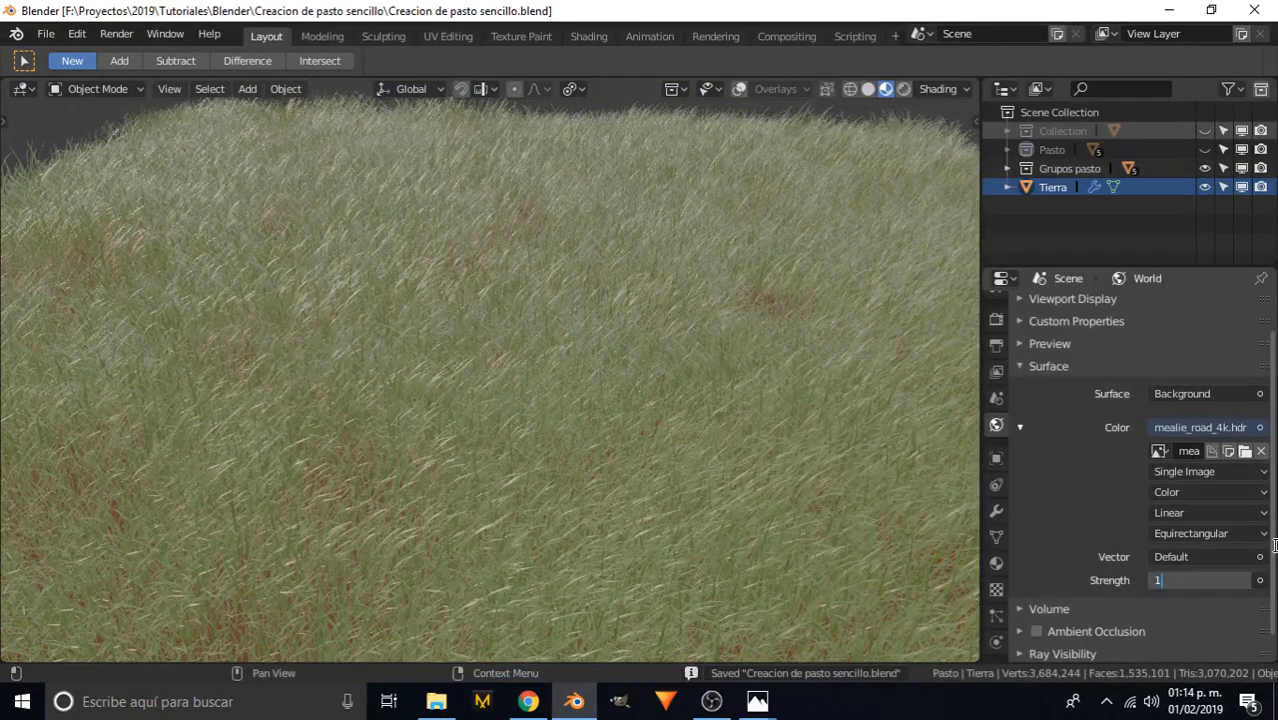
pyautogui.press('Return')
# - Preview the grass field with rendered viewport shading from a lower angle, and return to the material preview
pyautogui.press('z')
pyautogui.click(630, 271)
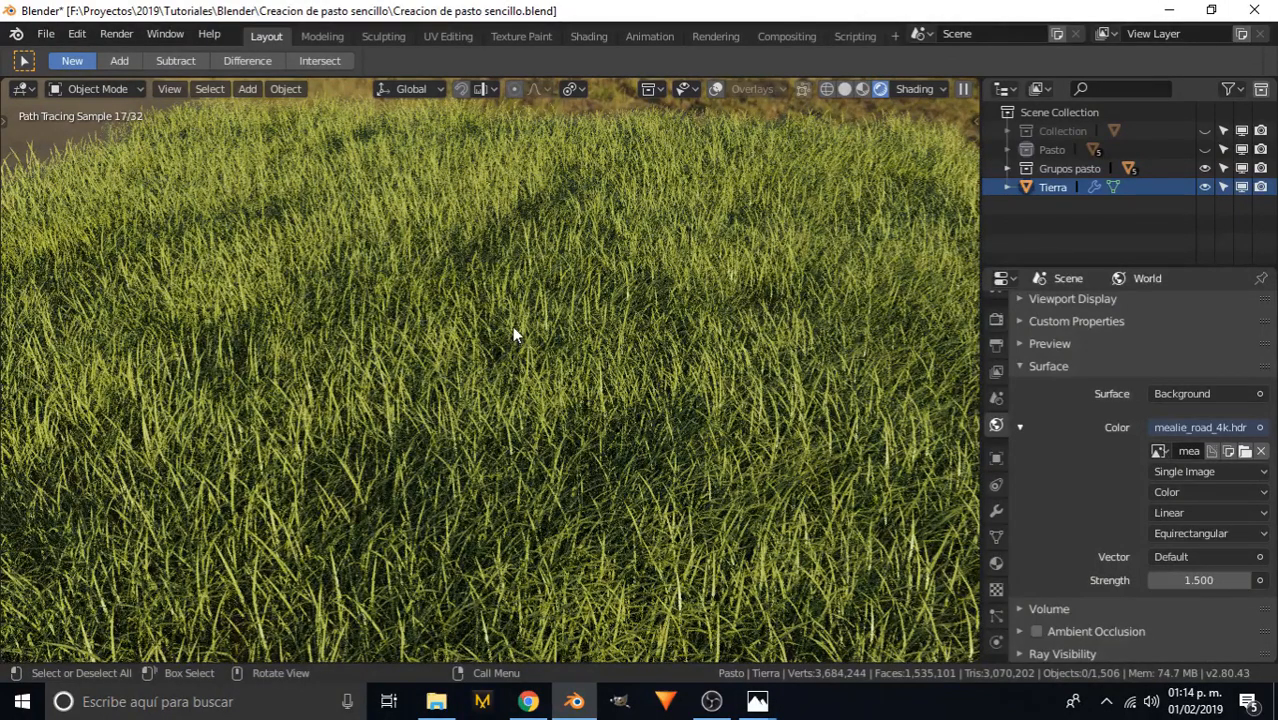
pyautogui.moveTo(590, 342); pyautogui.dragTo(630, 293, button='middle')
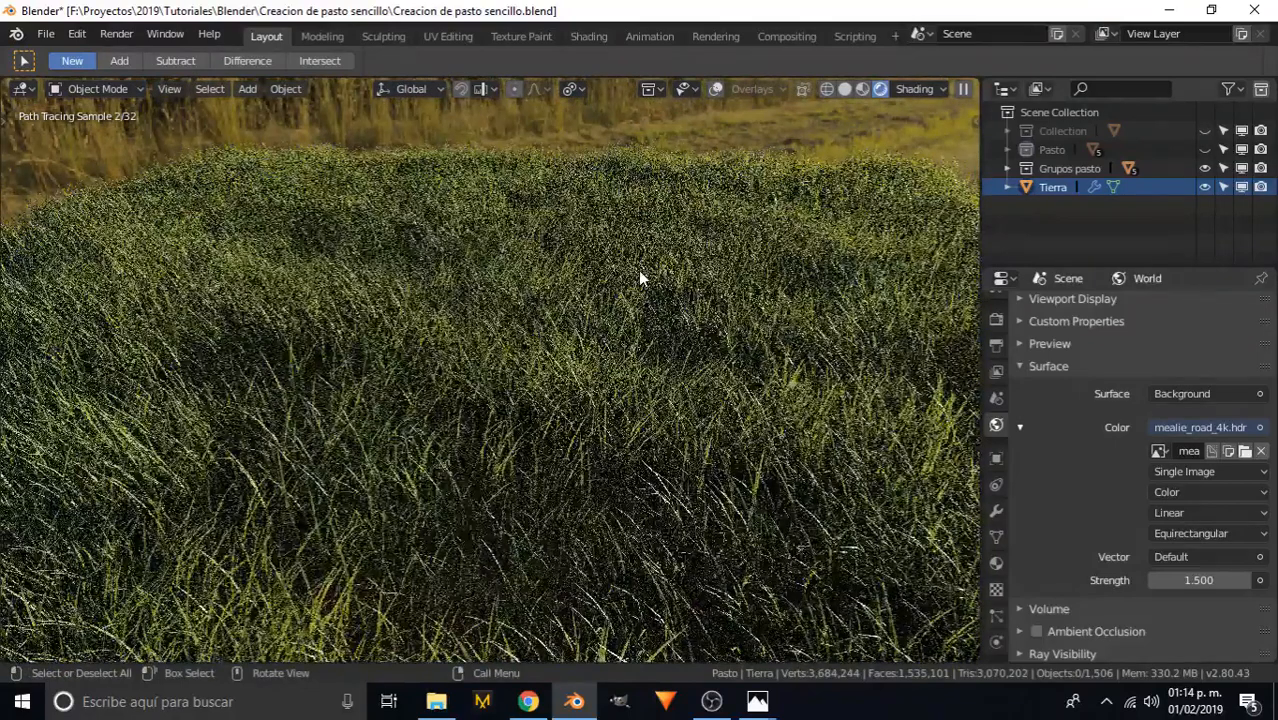
pyautogui.press('z')
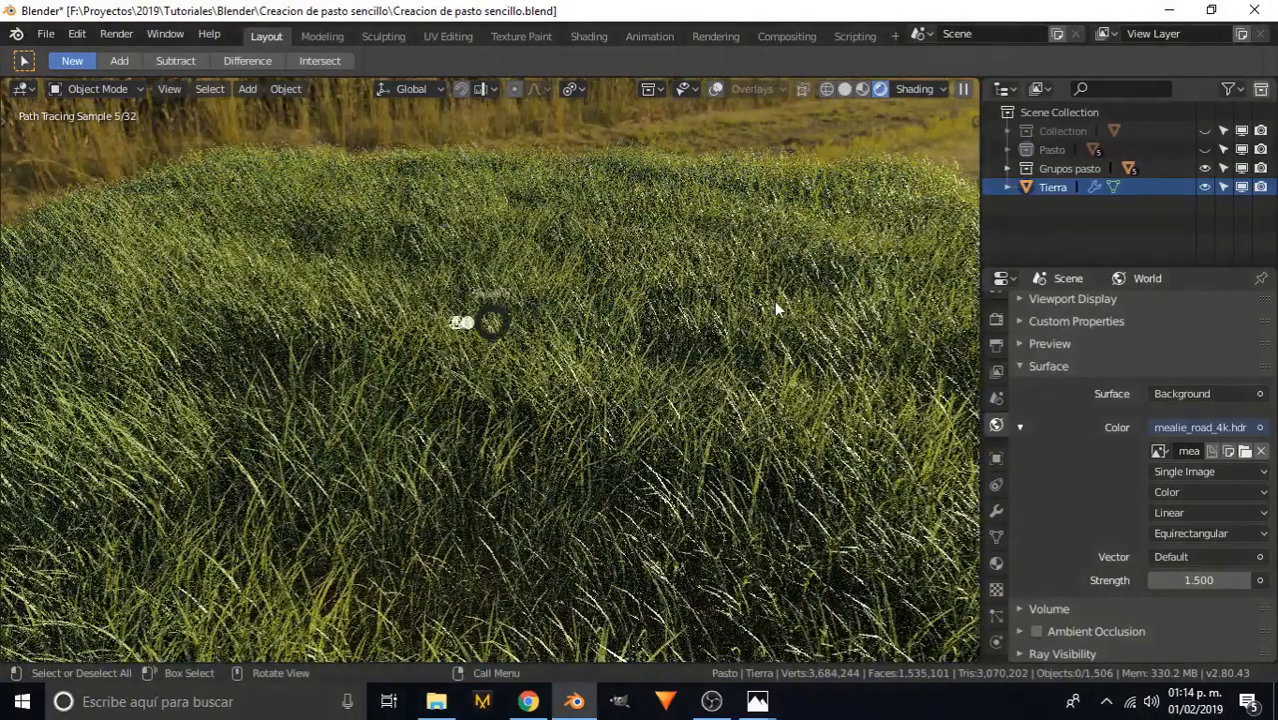
pyautogui.click(774, 301)
pyautogui.press('z')
pyautogui.click(560, 385)
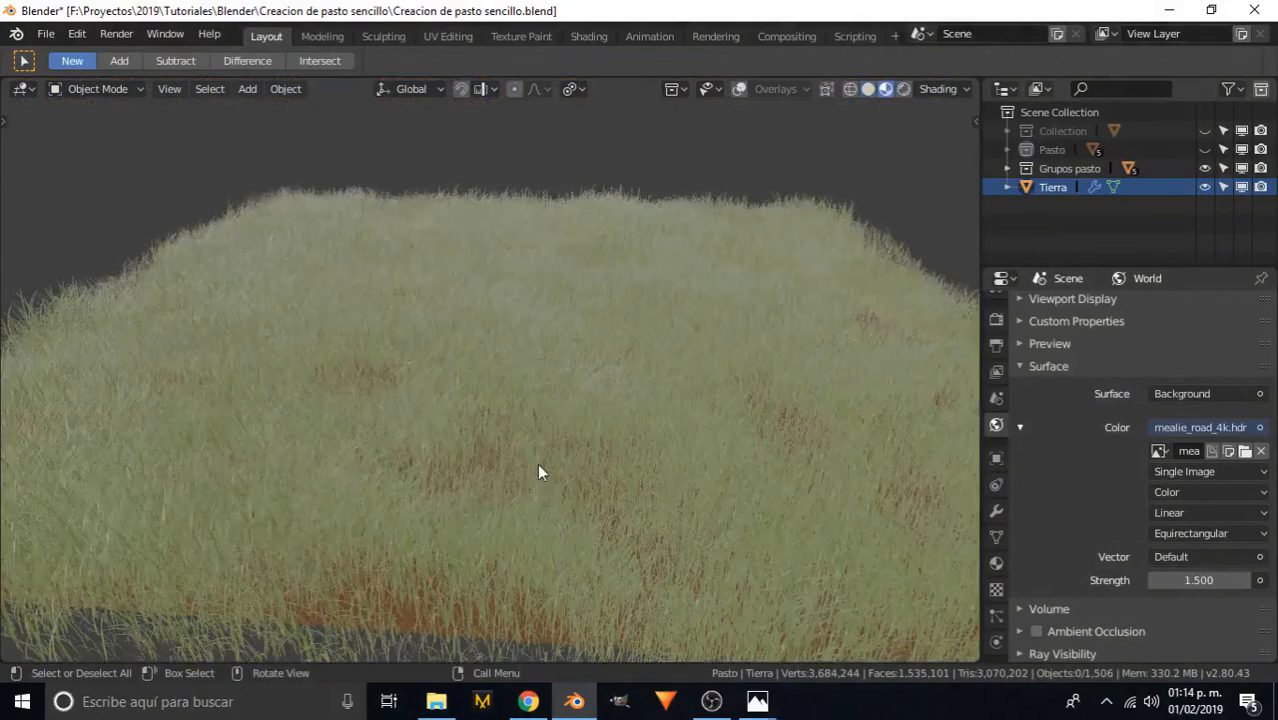
# - Save the file and add a camera to the scene
pyautogui.moveTo(537, 463); pyautogui.dragTo(365, 391, button='middle')
pyautogui.hotkey('ctrl', 's')
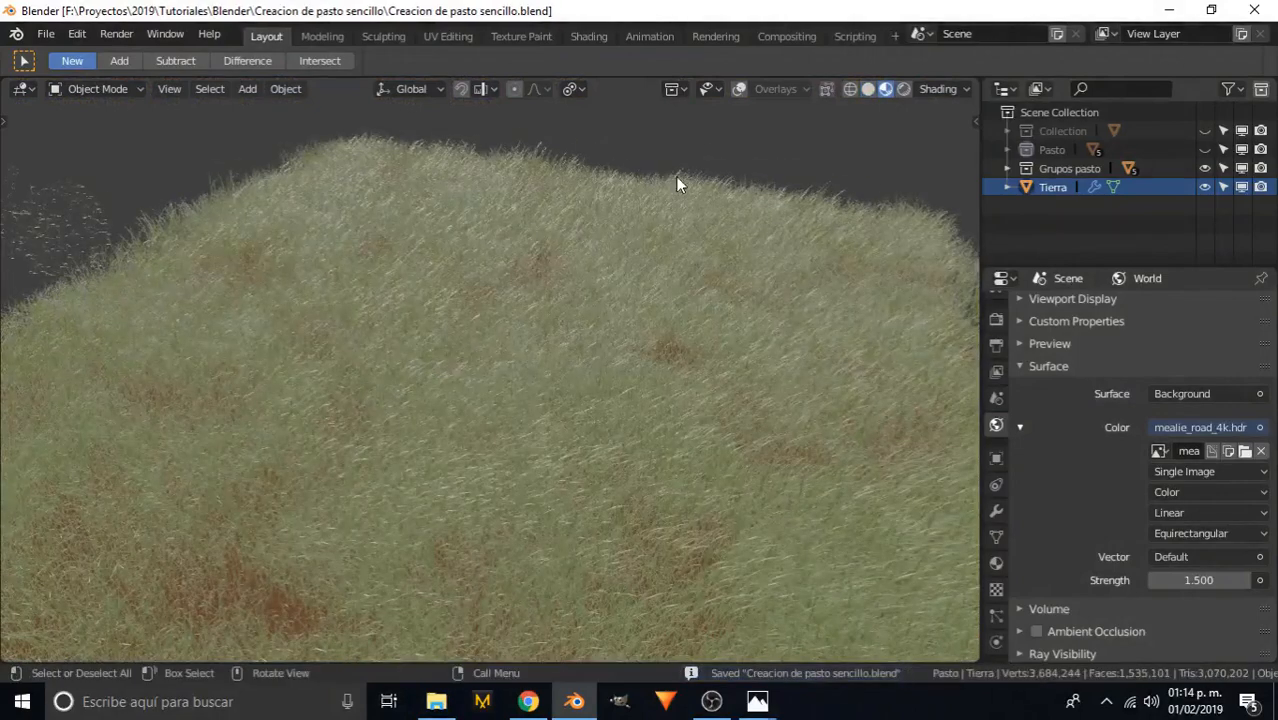
pyautogui.hotkey('shift', 'a')
pyautogui.click(540, 462)
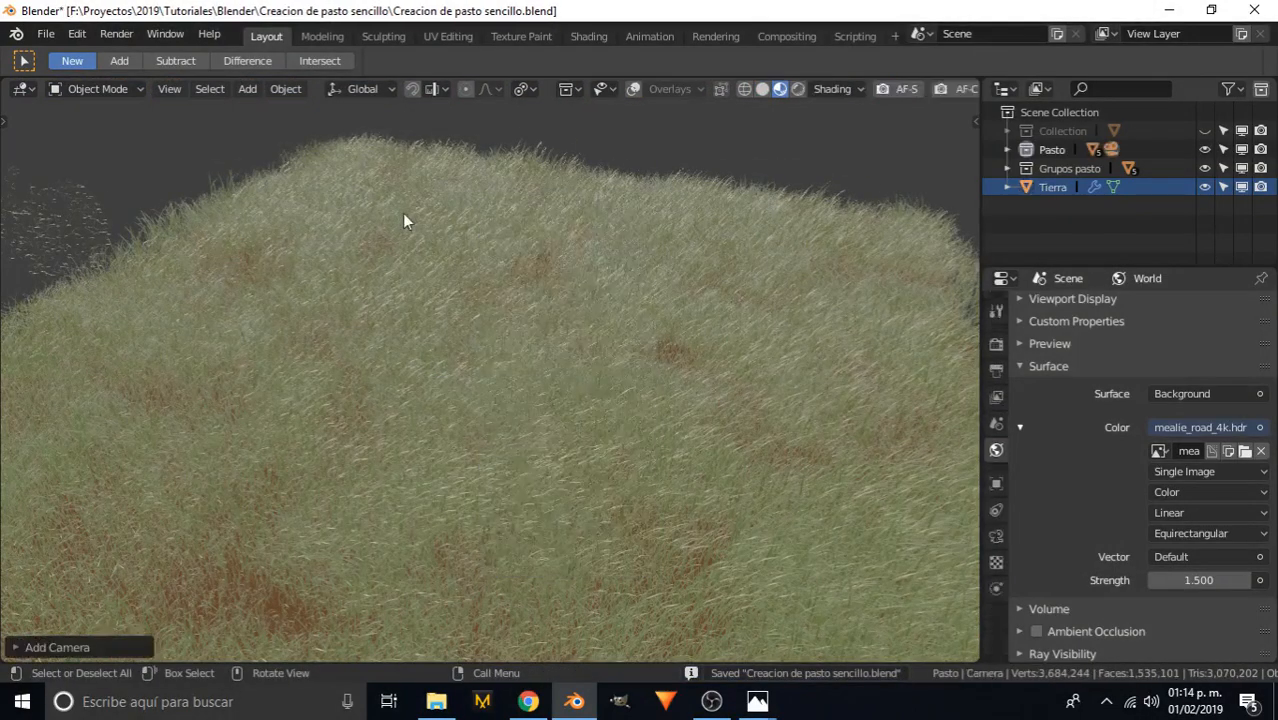
pyautogui.scroll(-5, 545, 320)
pyautogui.moveTo(545, 320); pyautogui.dragTo(411, 304, button='middle')
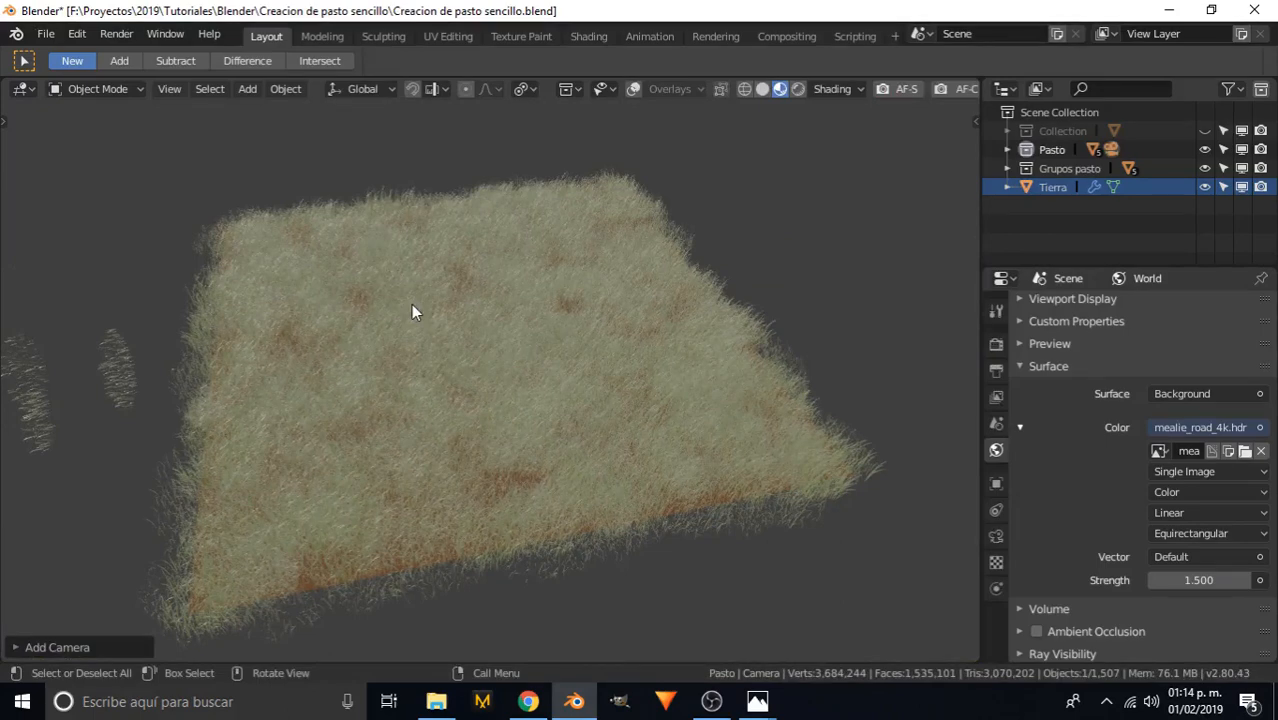
# - Look through the new camera with its frame fitted to the viewport, and show the view's transform properties
pyautogui.press('KP_0')
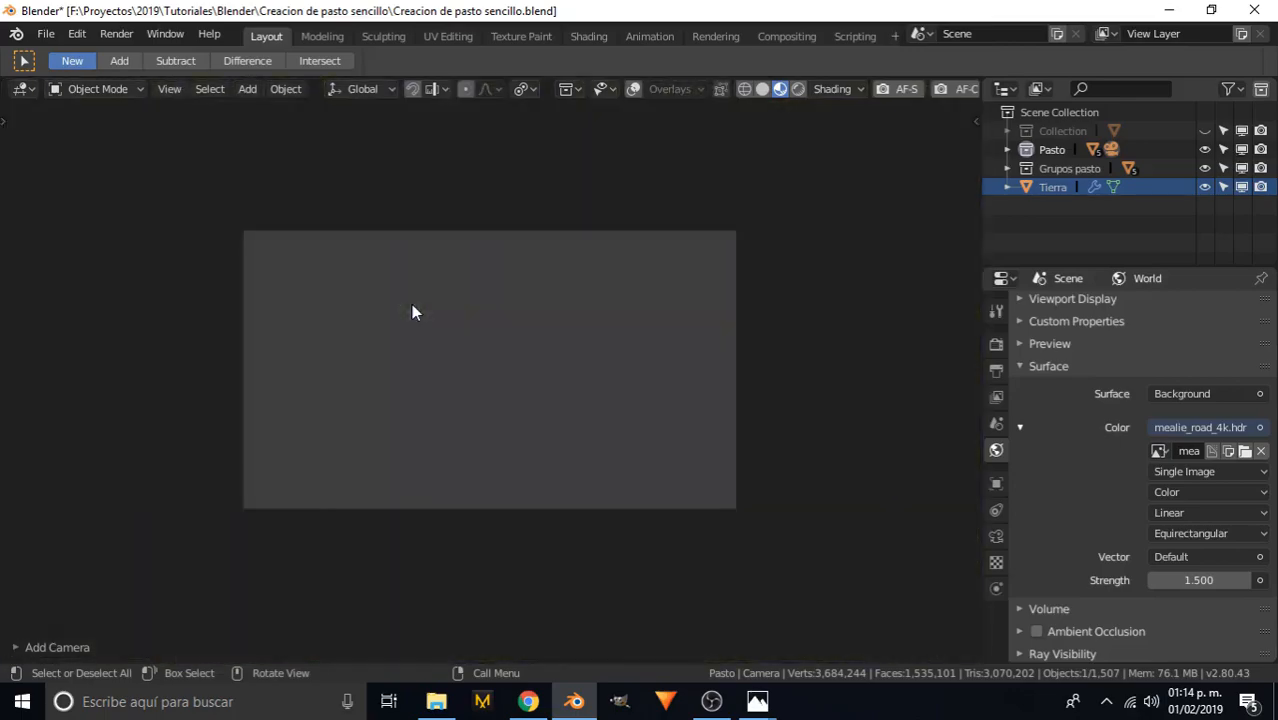
pyautogui.press('Home')
pyautogui.press('n')
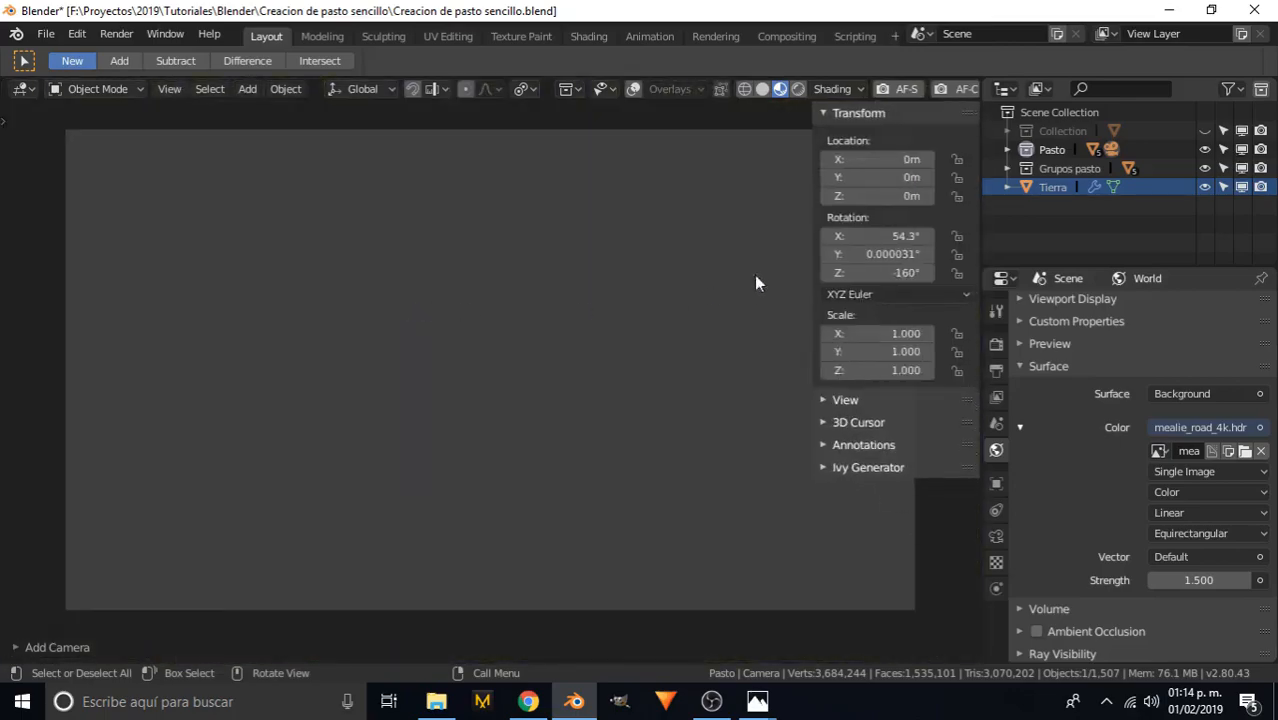